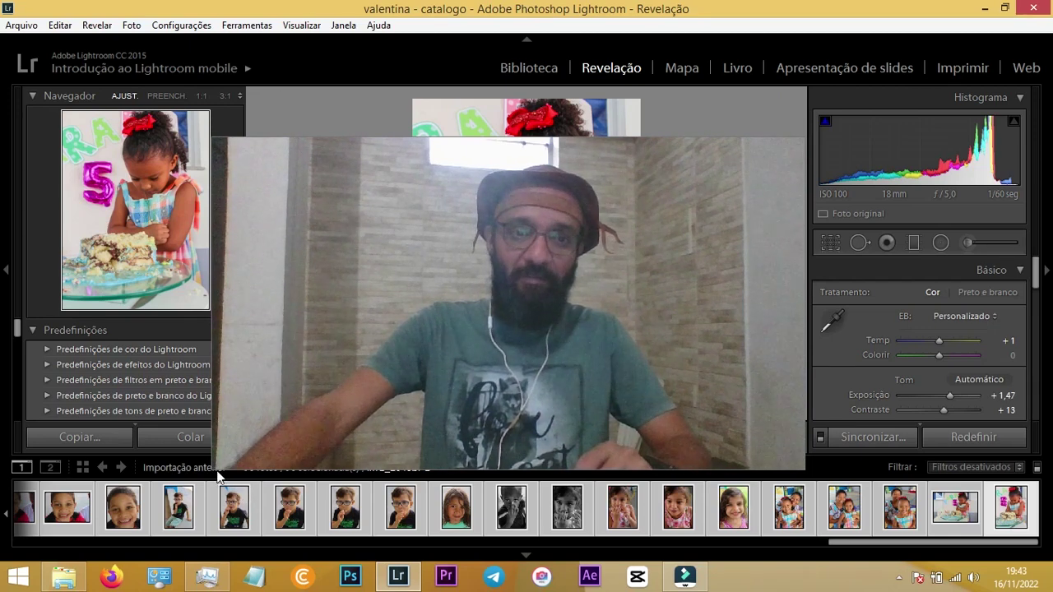
Refocus the Lightroom window and open the Arquivo (File) menu.
mouse_move(220, 469)
mouse_down()
mouse_move(371, 346)
mouse_move(404, 276)
mouse_up()
mouse_move(341, 226)
mouse_down()
mouse_move(623, 212)
mouse_move(839, 151)
mouse_up()
click(481, 6)
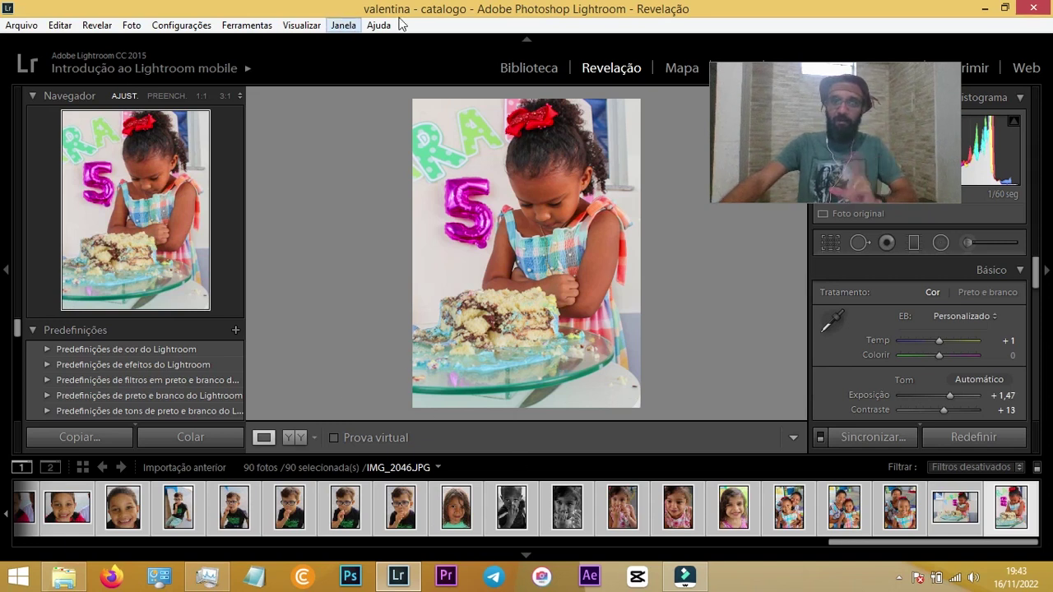
drag(830, 140, 859, 148)
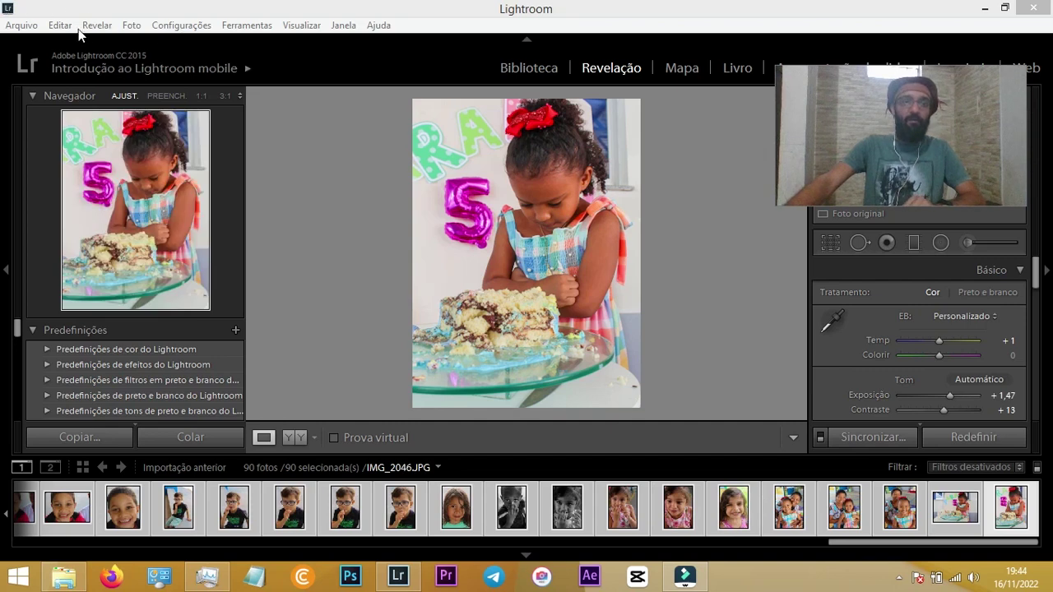
click(82, 8)
click(24, 28)
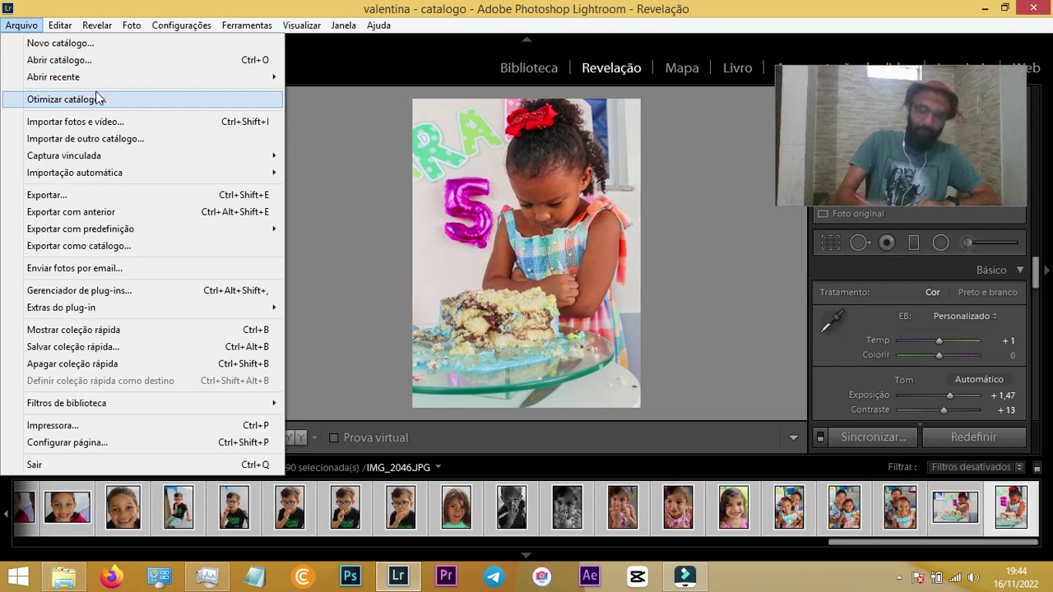
Start Arquivo > Novo catálogo, move its dialog aside, and switch to File Explorer.
click(17, 26)
click(12, 27)
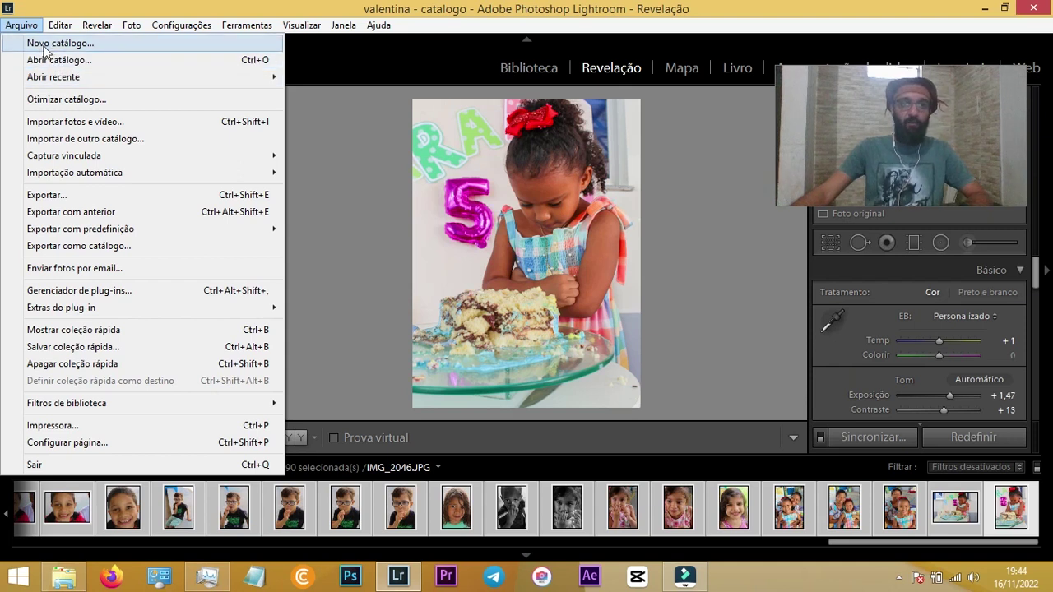
click(320, 166)
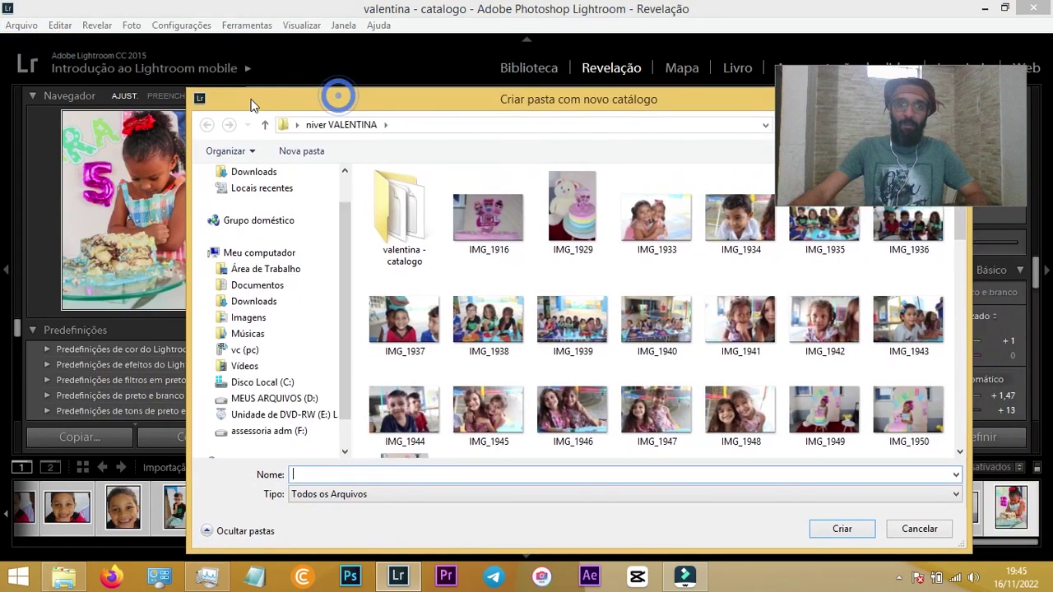
drag(341, 96, 132, 73)
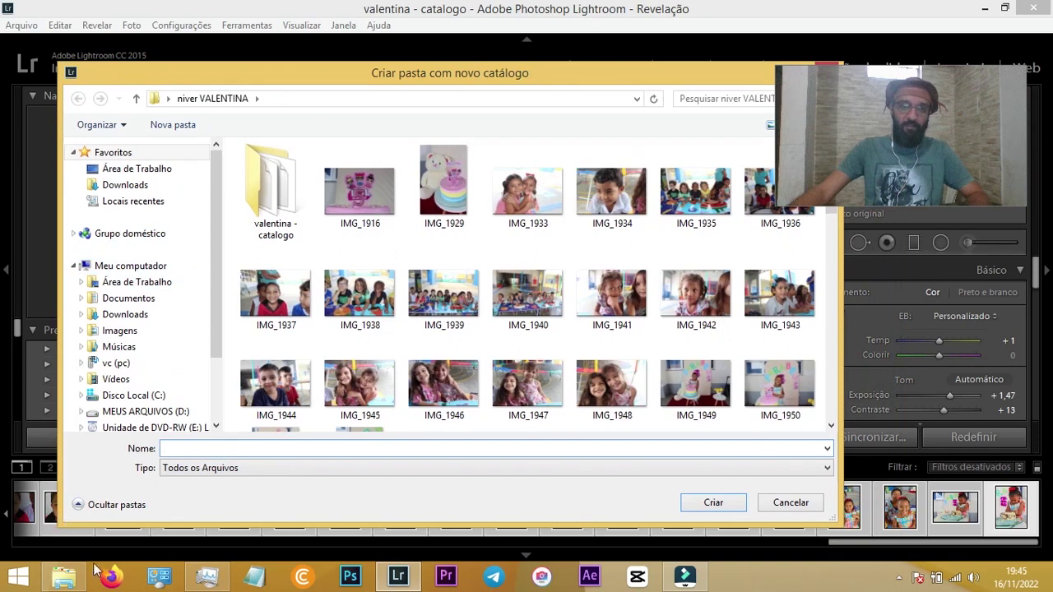
click(64, 576)
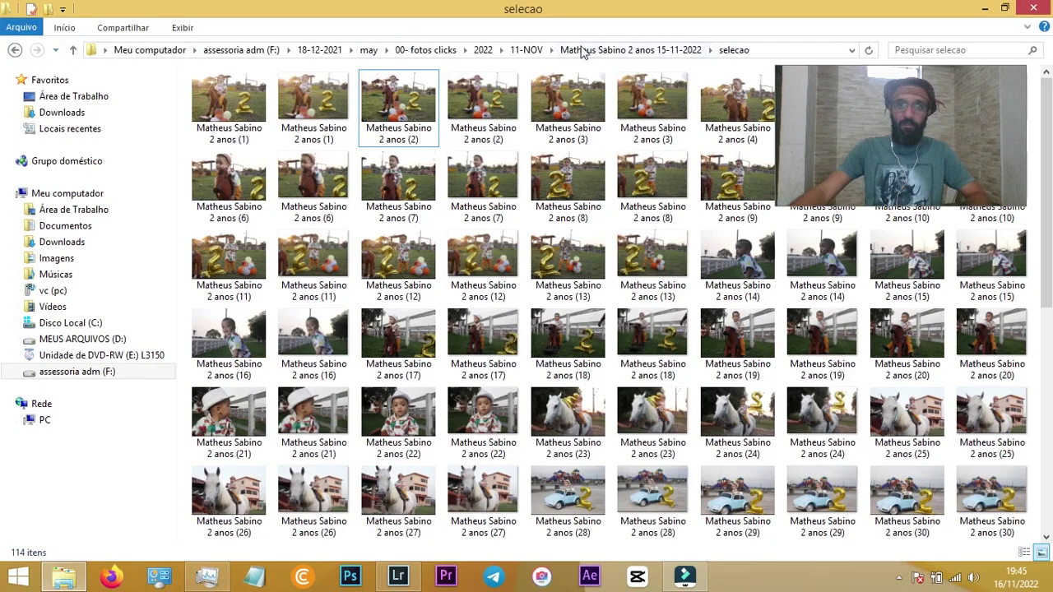
Go up to the 15-11-2022 shoot folder, copy its path, and return to Lightroom.
click(606, 51)
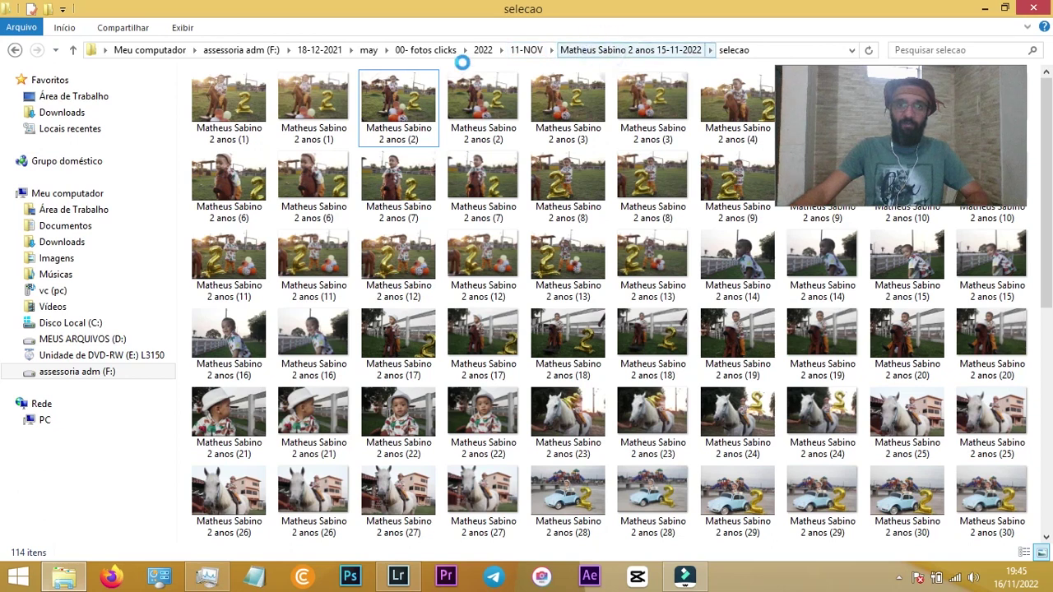
click(745, 51)
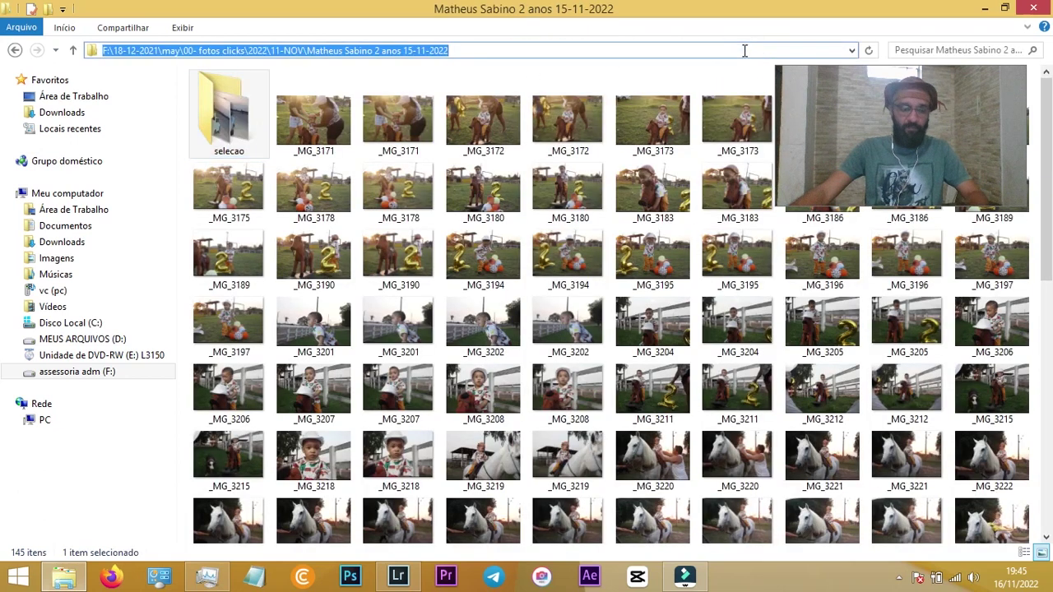
click(398, 576)
Paste the 15-11-2022 shoot folder path into the new-catalogue dialog and go there.
click(327, 99)
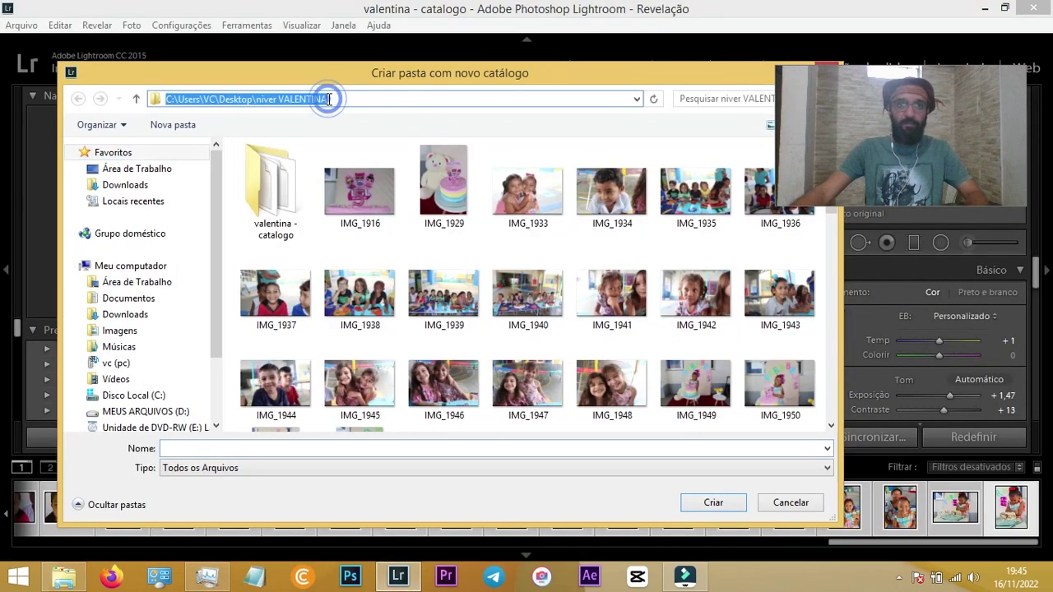
key(ctrl+v)
key(Return)
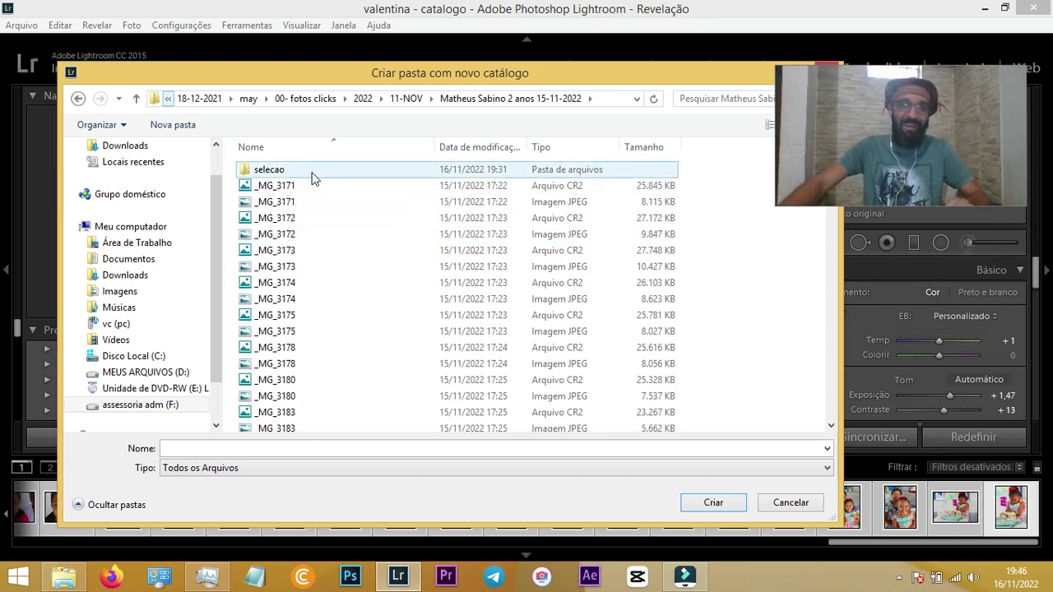
Create a new 'catalogo' folder named after the client inside the shoot folder and open it.
click(181, 132)
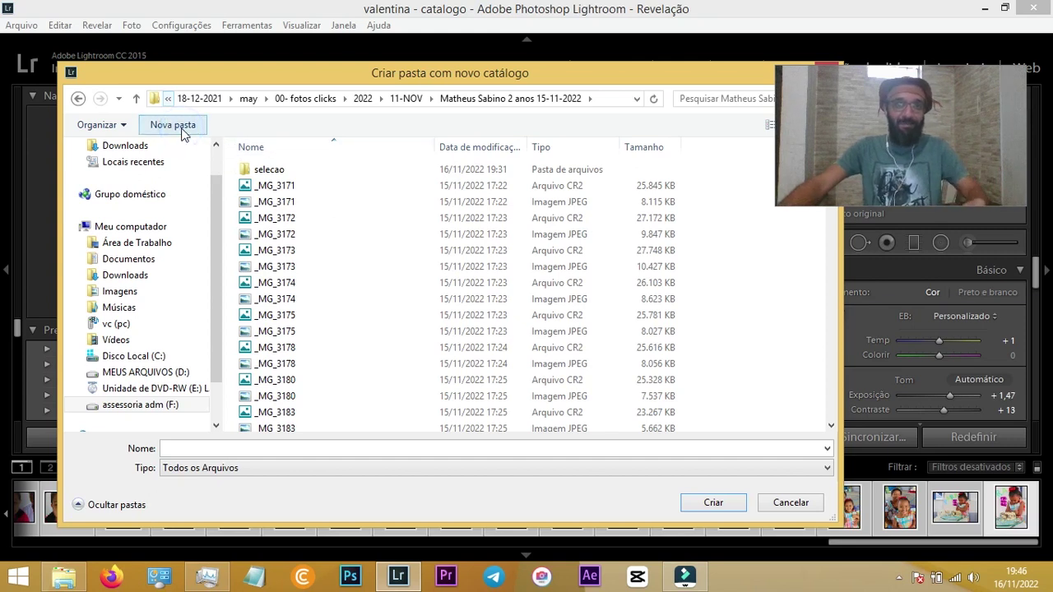
text(catalogo )
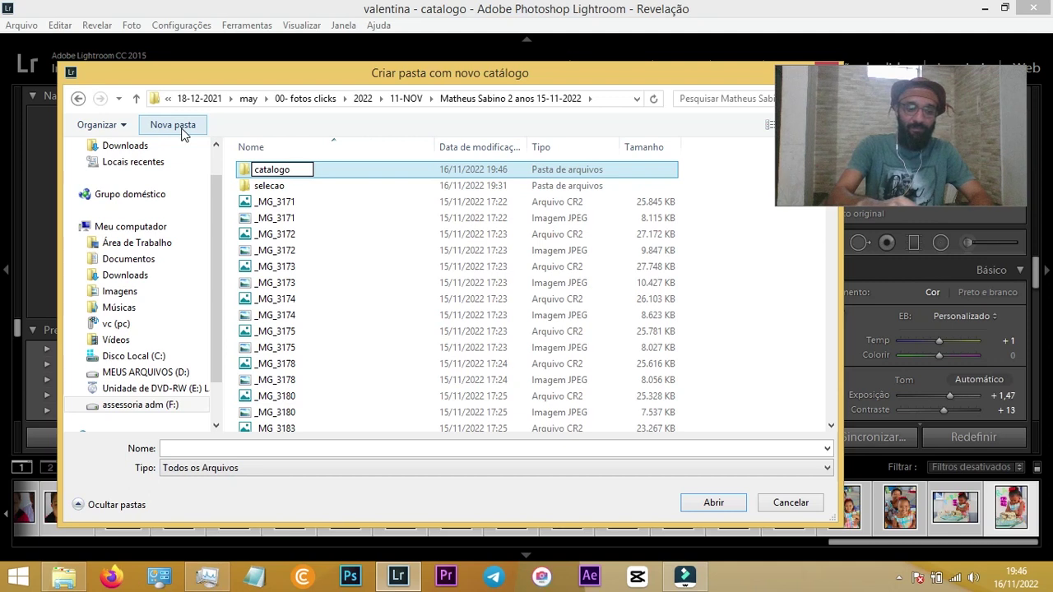
text(matheus)
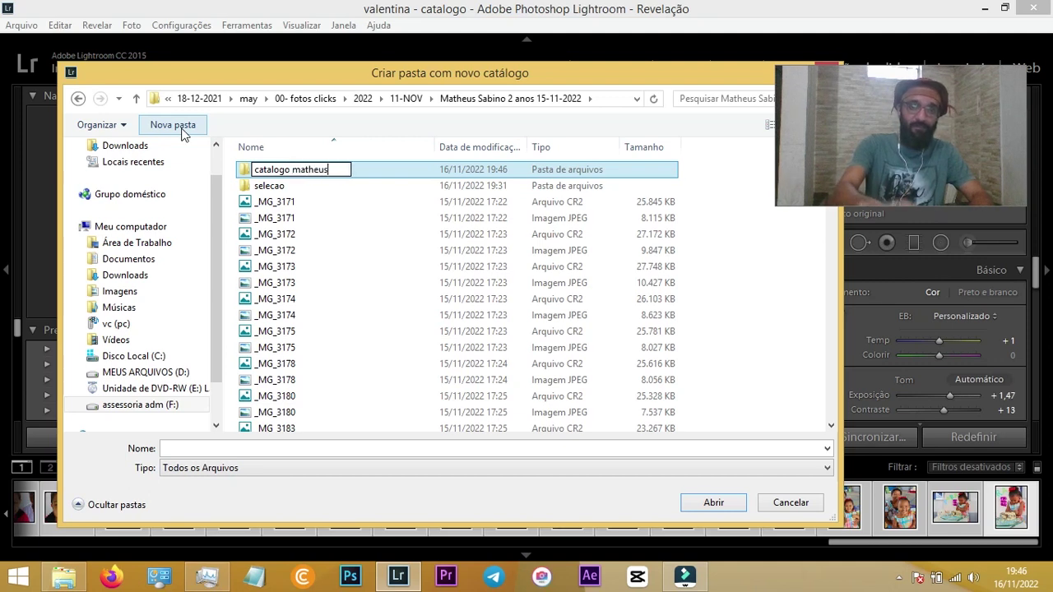
key(ctrl+a)
key(ctrl+c)
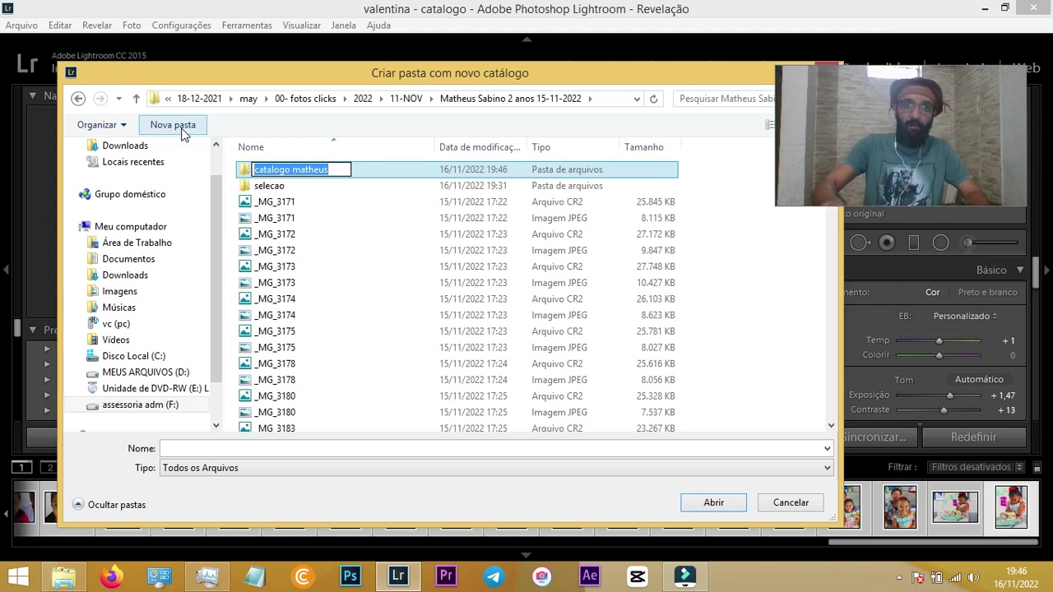
key(Return)
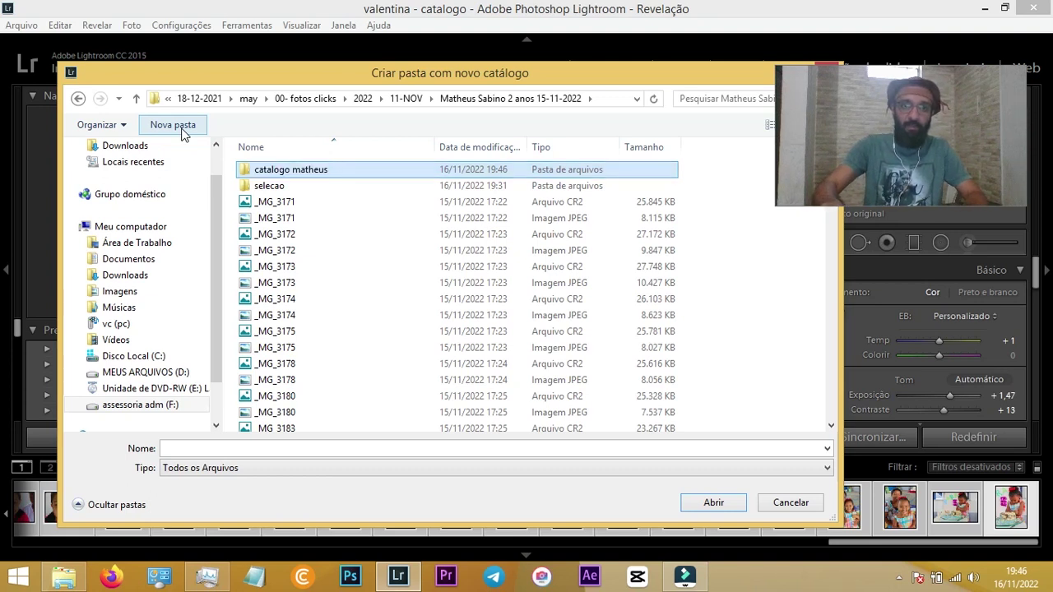
key(Return)
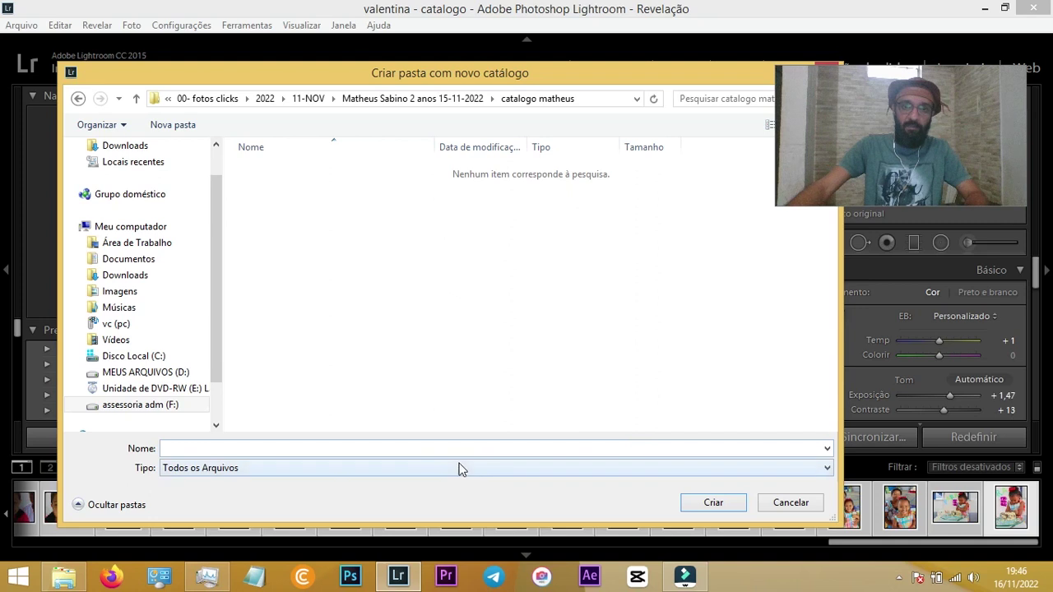
Name the catalogue the same as its folder and create it.
click(418, 450)
key(ctrl+v)
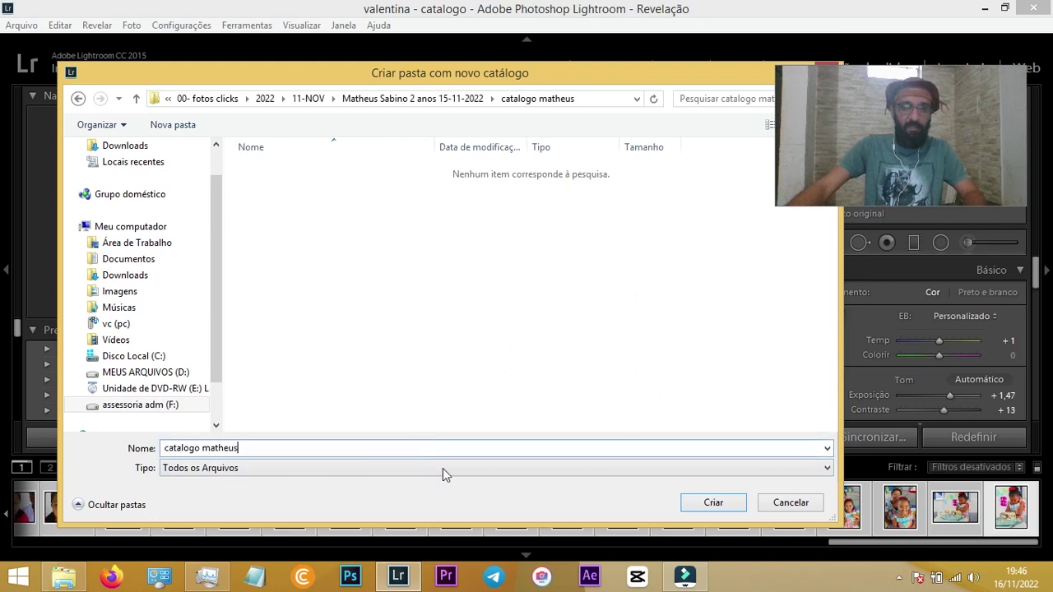
click(714, 505)
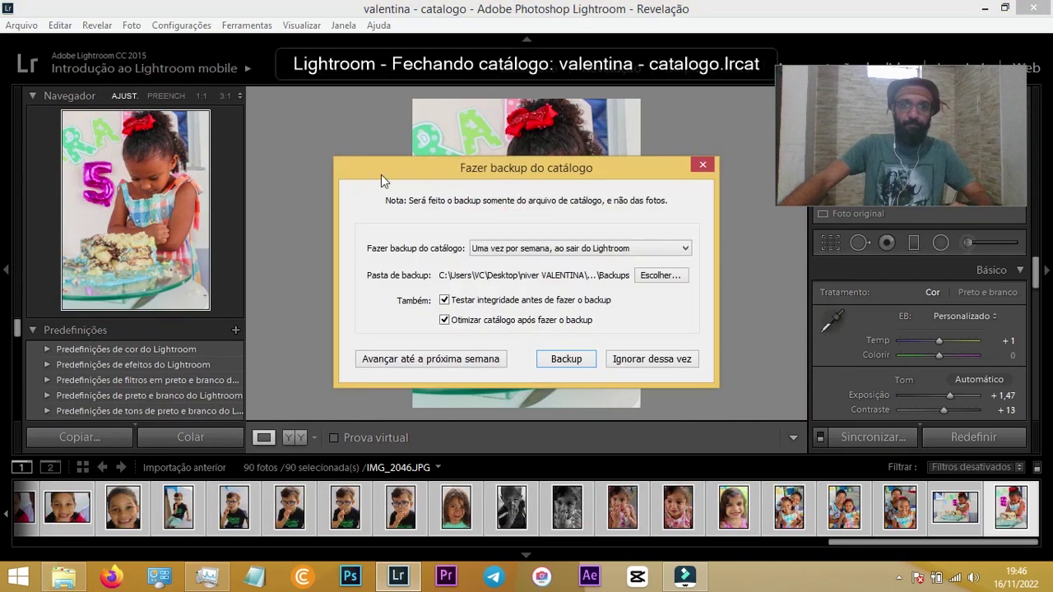
Skip the old catalogue's backup with Ignorar dessa vez so the new catalogue opens.
click(711, 165)
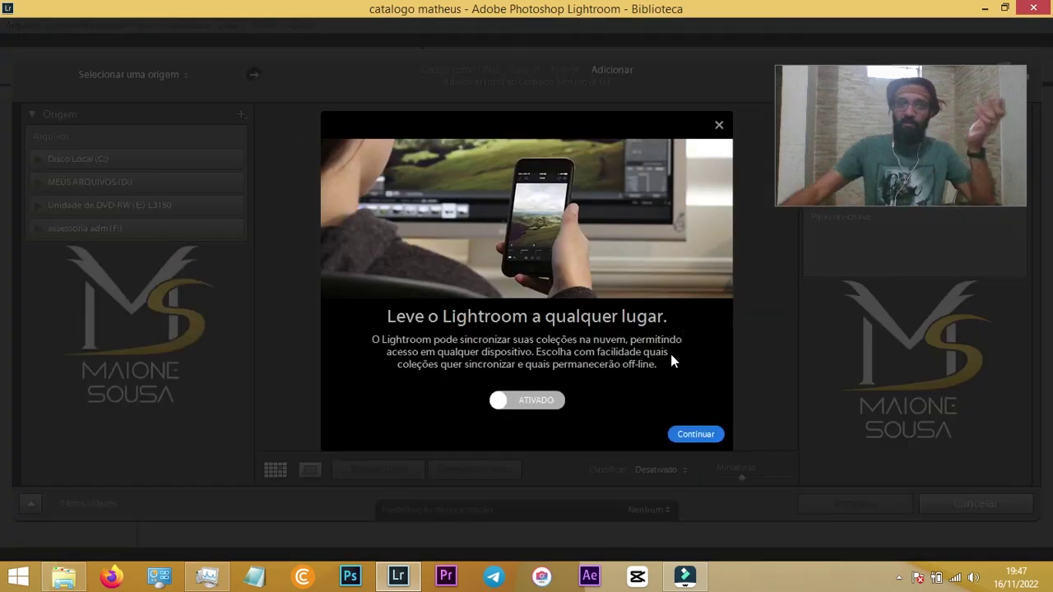
Close the 'Leve o Lightroom a qualquer lugar' cloud-sync popup.
click(719, 126)
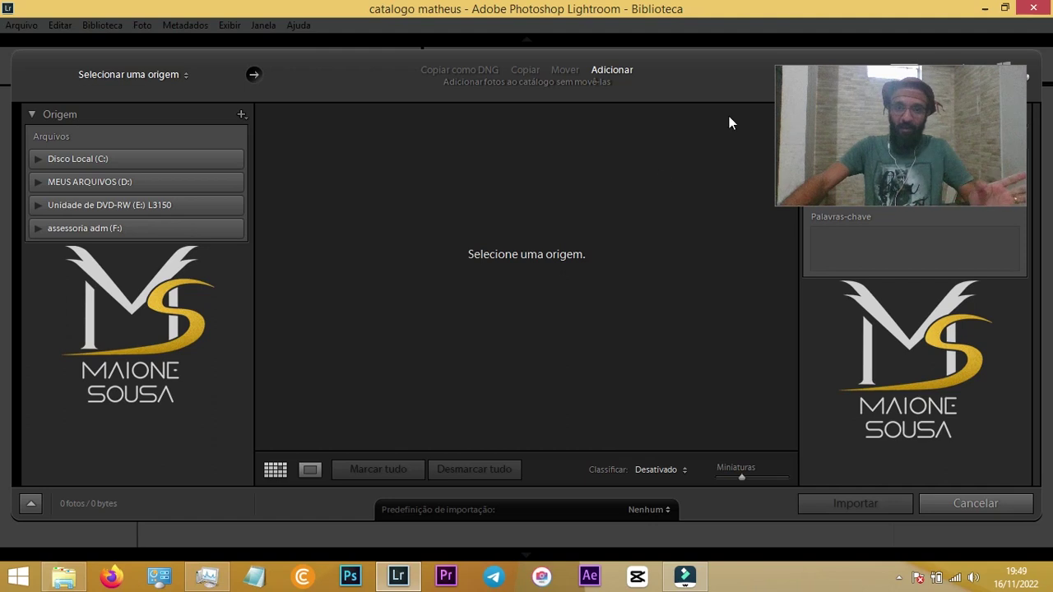
mouse_move(876, 145)
mouse_down()
mouse_move(588, 157)
mouse_move(604, 169)
mouse_move(912, 81)
mouse_up()
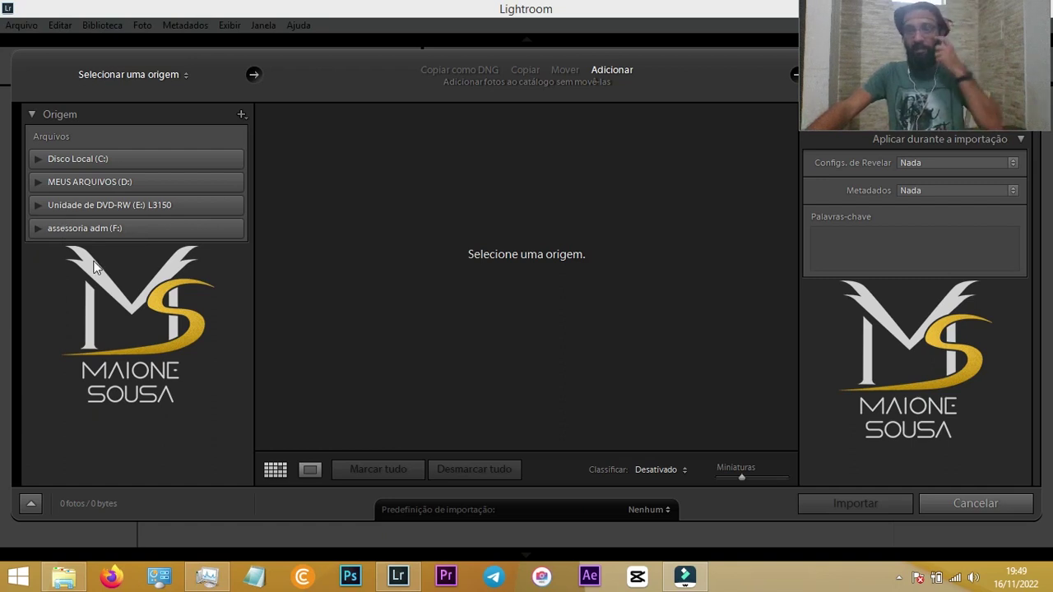
Browse F: > 18-12-2021 > may > 00-fotos clicks > 11-NOV and select the shoot's selecao folder as source.
click(39, 228)
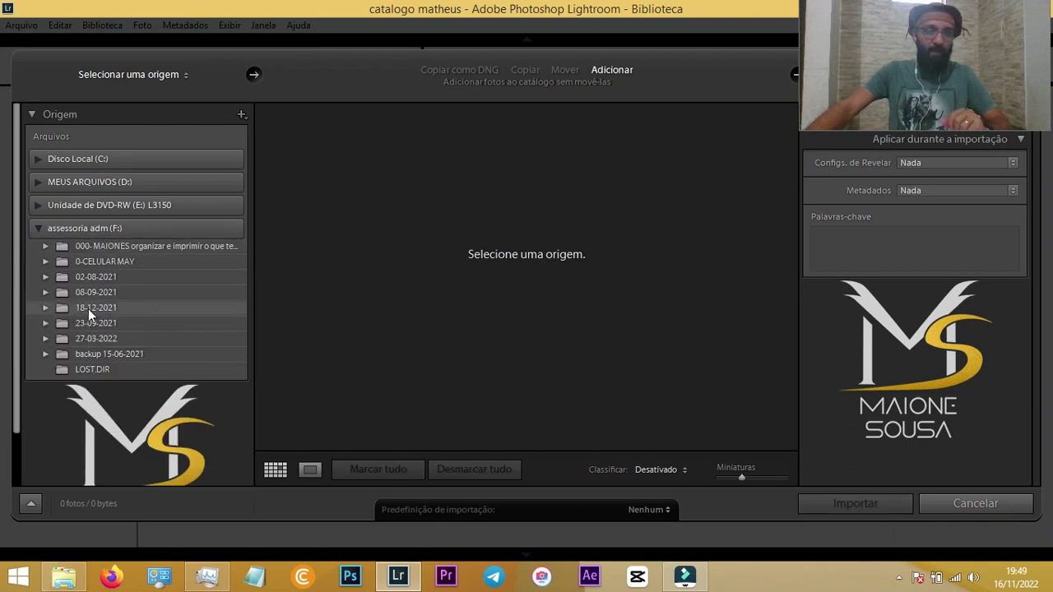
click(46, 307)
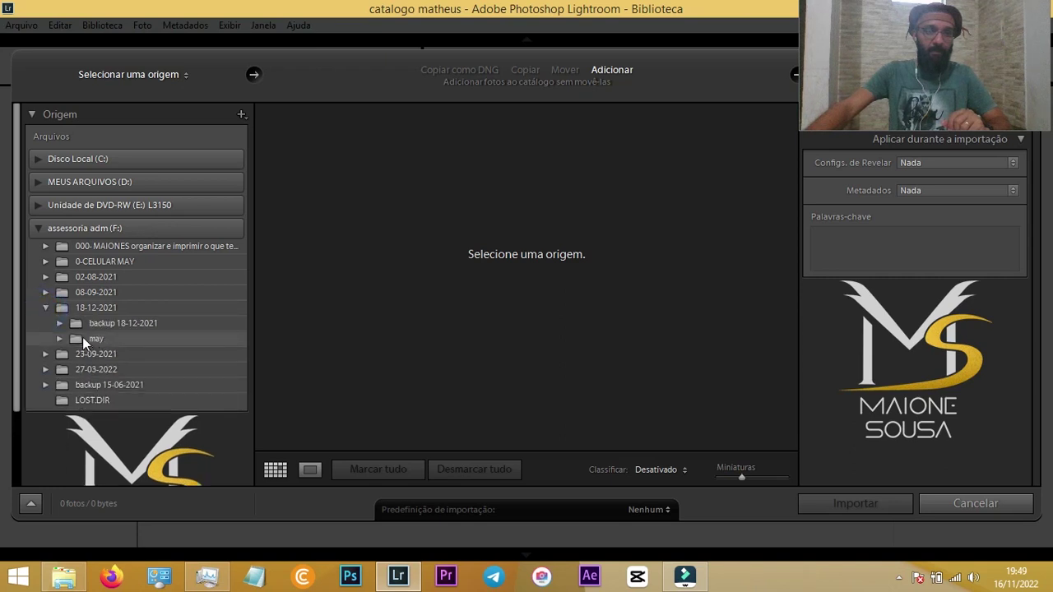
click(91, 340)
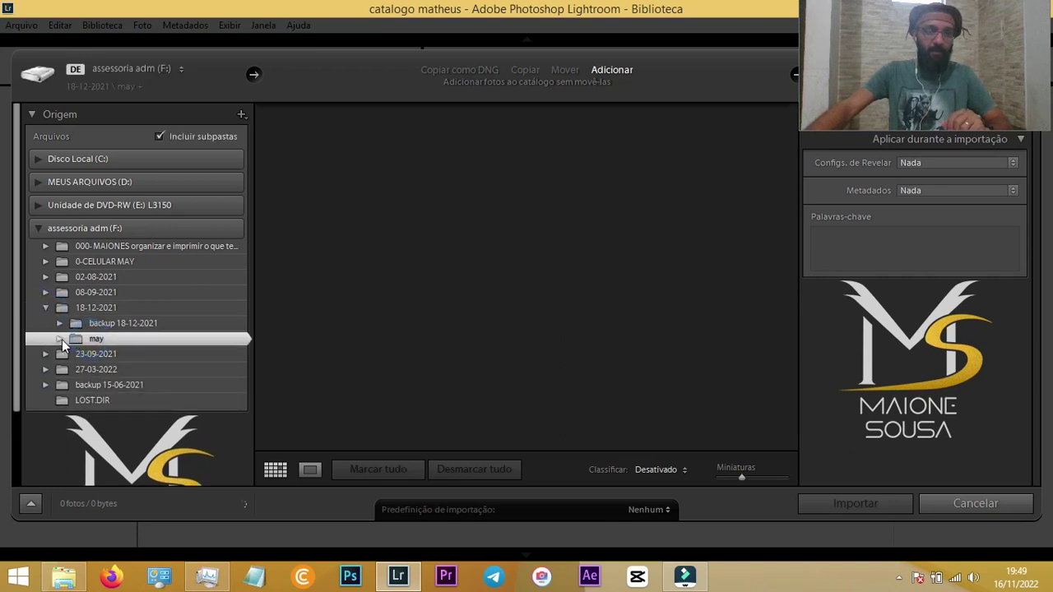
click(61, 339)
scroll(113, 387, down, 5)
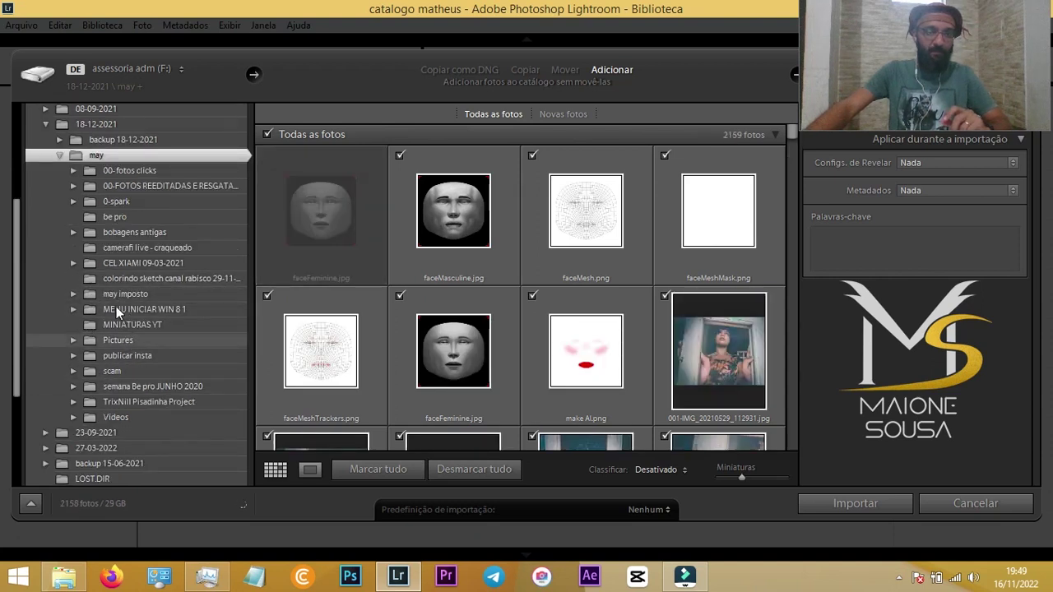
click(47, 171)
click(73, 170)
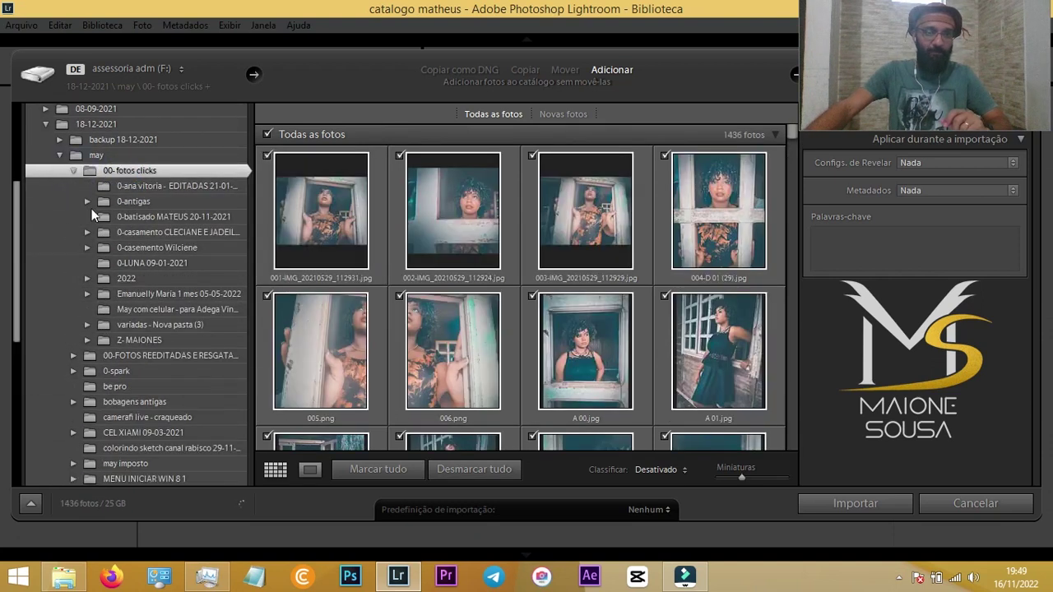
click(100, 371)
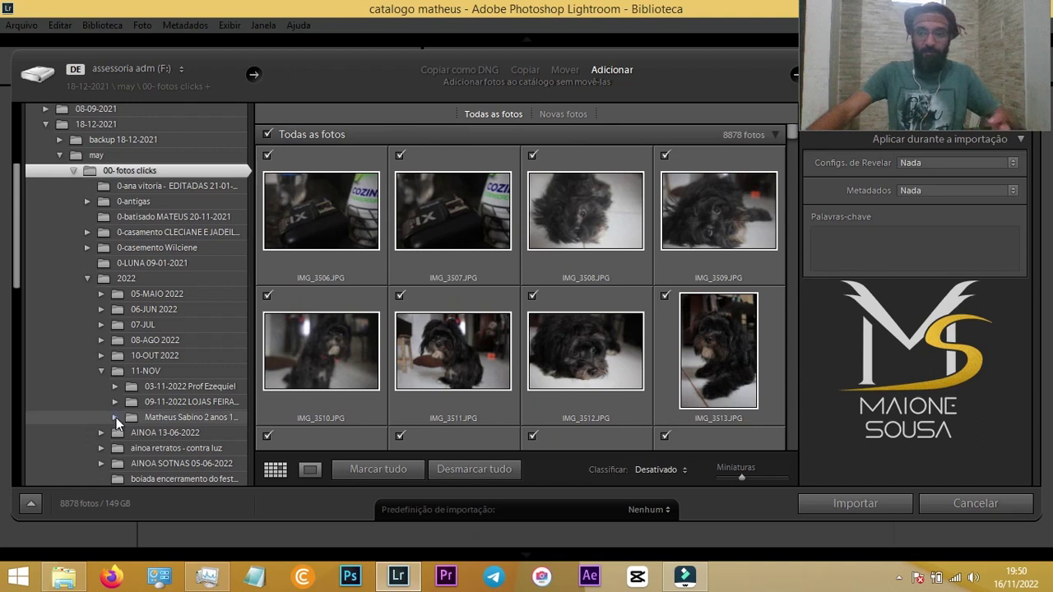
click(115, 417)
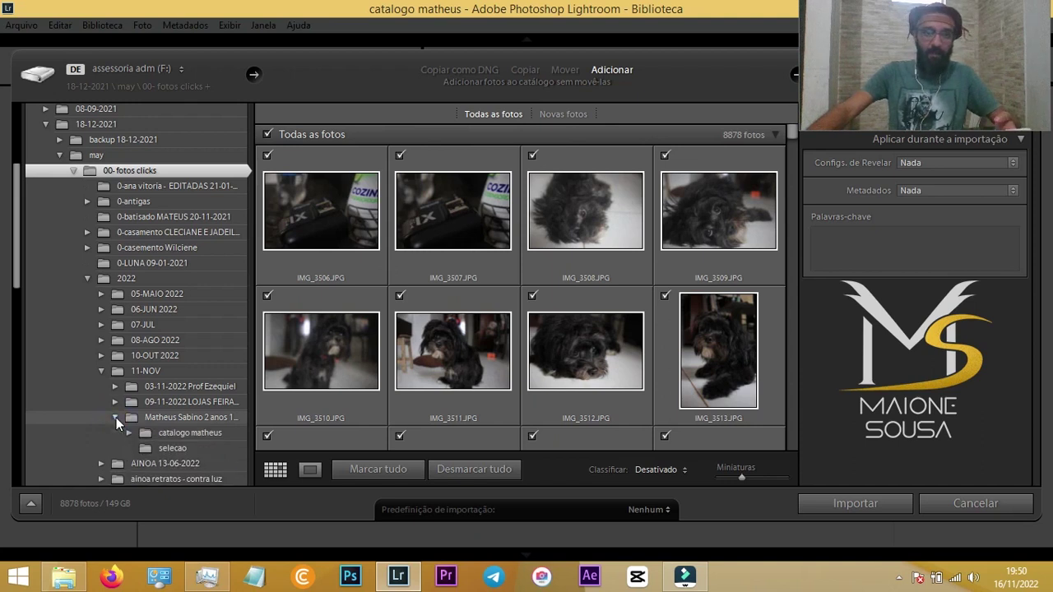
click(174, 448)
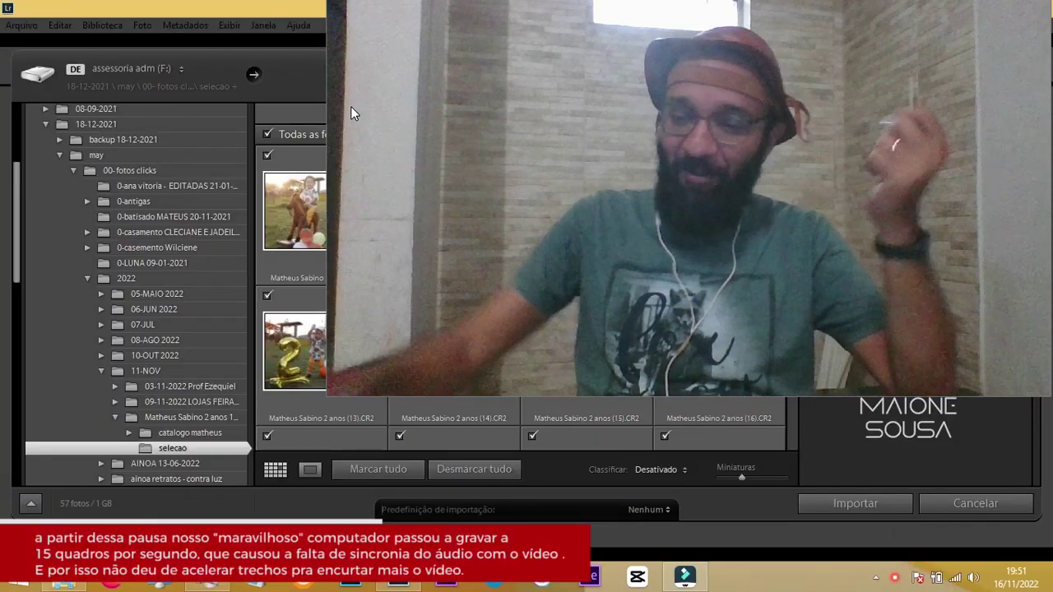
click(326, 392)
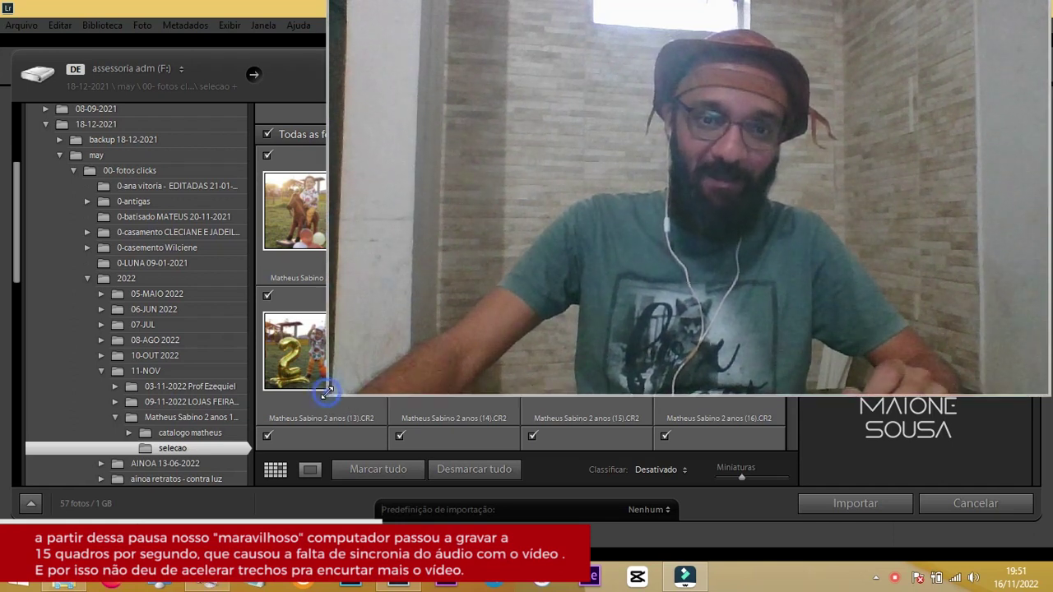
drag(326, 392, 825, 198)
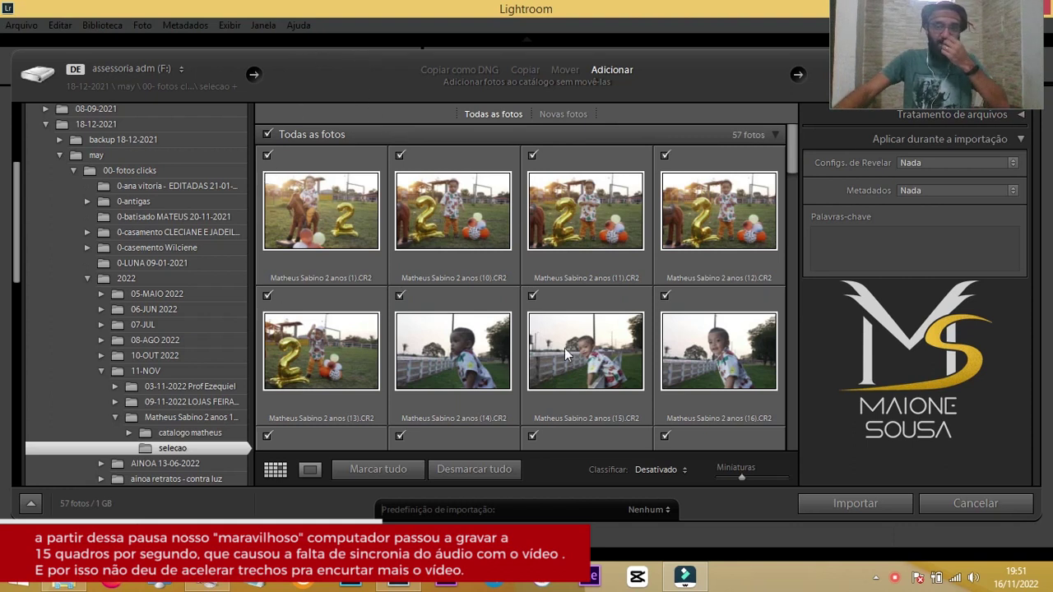
Put the cursor in the Palavras-chave box under Aplicar durante a importação.
click(856, 243)
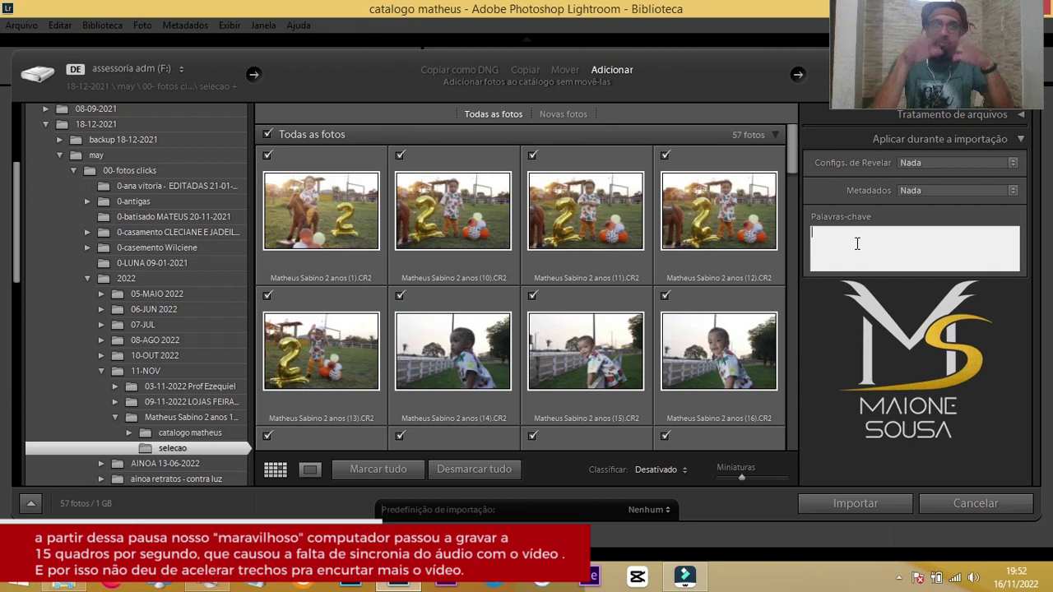
click(858, 244)
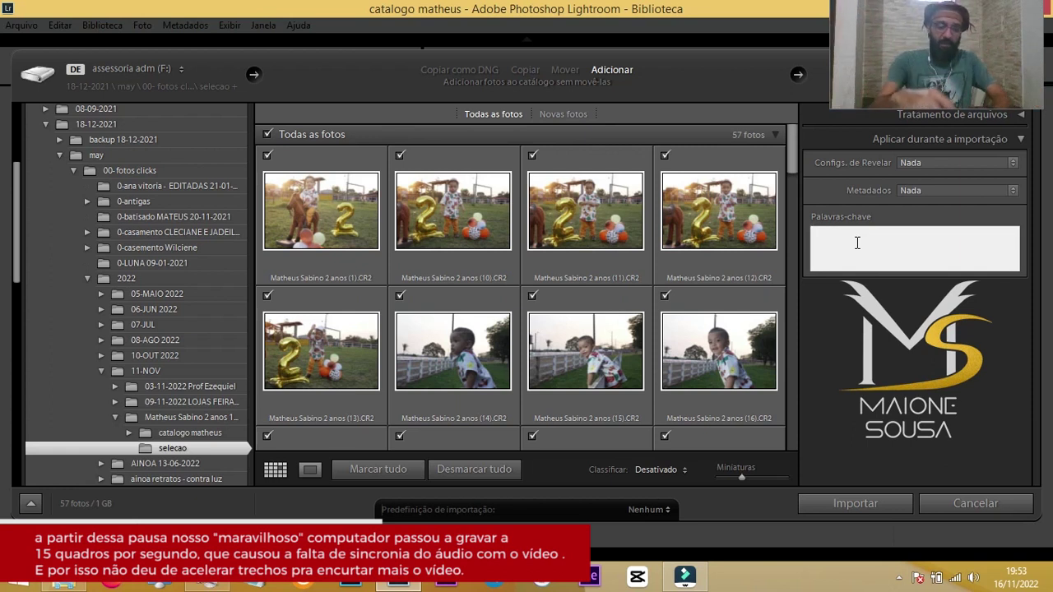
Enter import keywords 'aniversario', 'niver 2 anos', 'ze doca', 'maranhão', 'foto', plus name tags.
text(anivers)
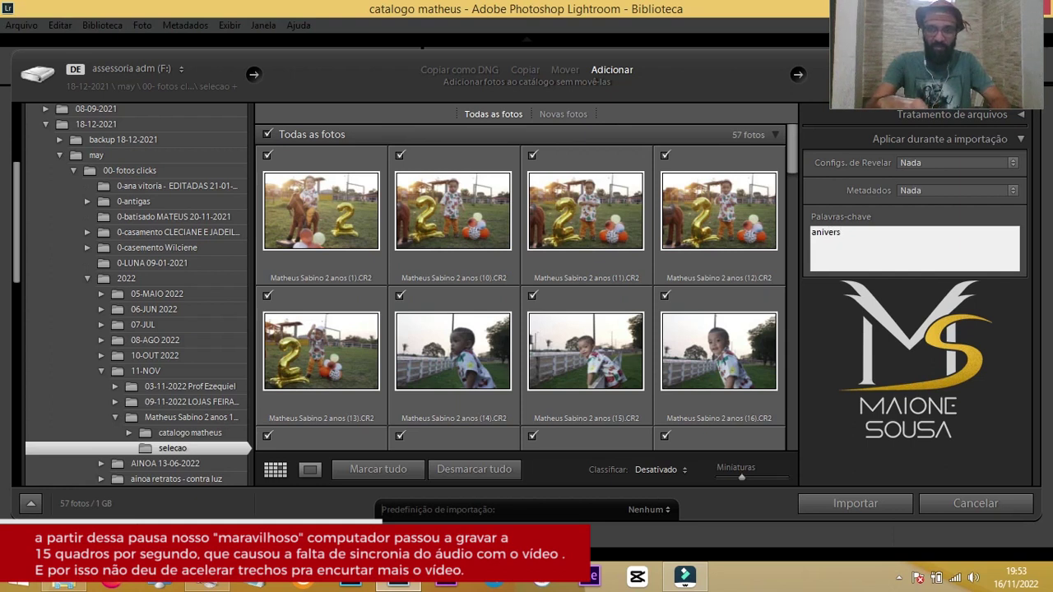
text(a)
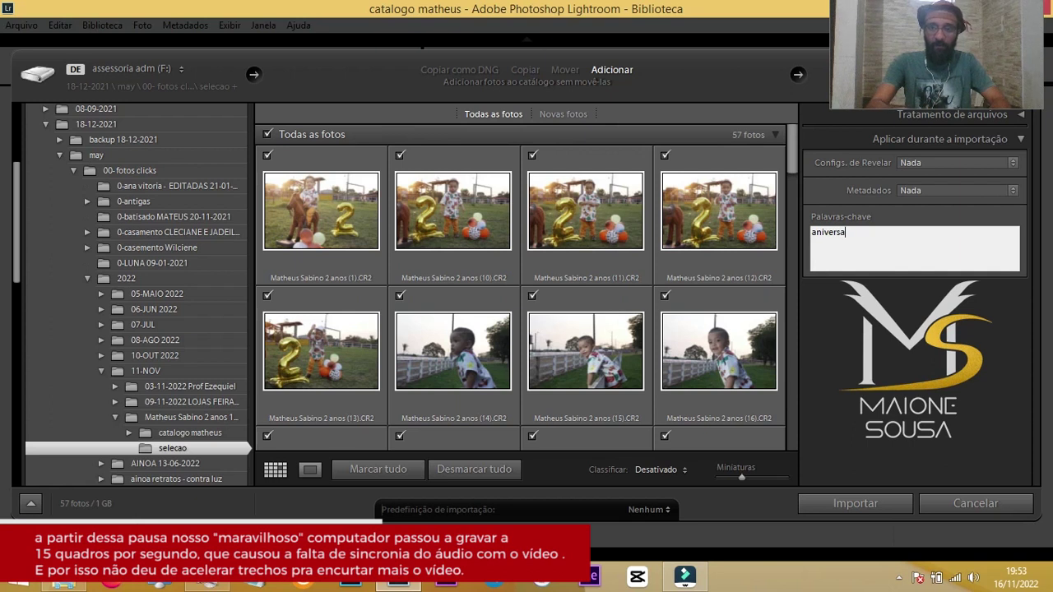
text(rio, )
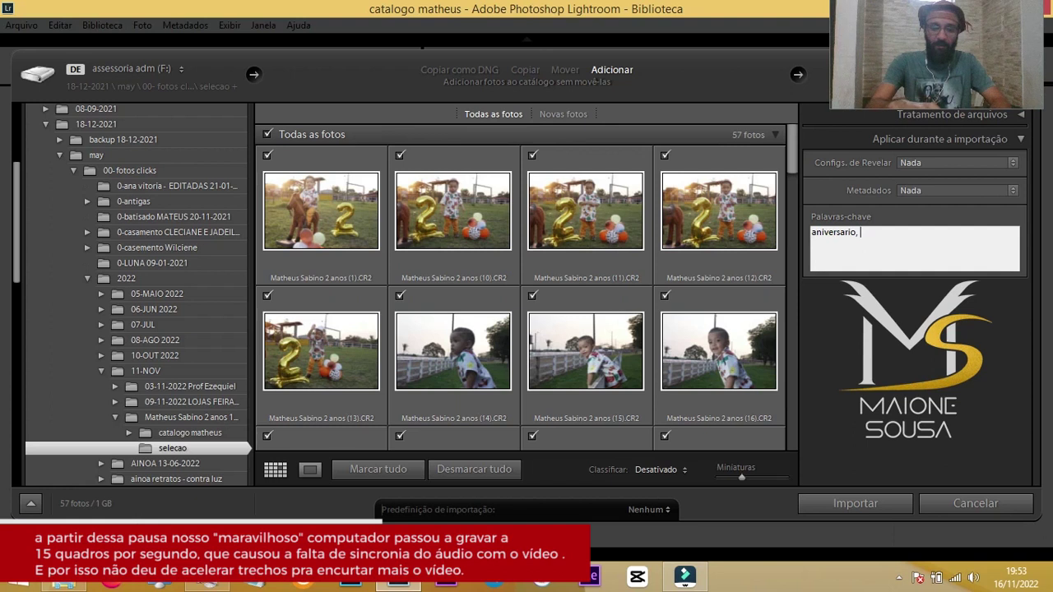
text(niver 2 anos, matheus,)
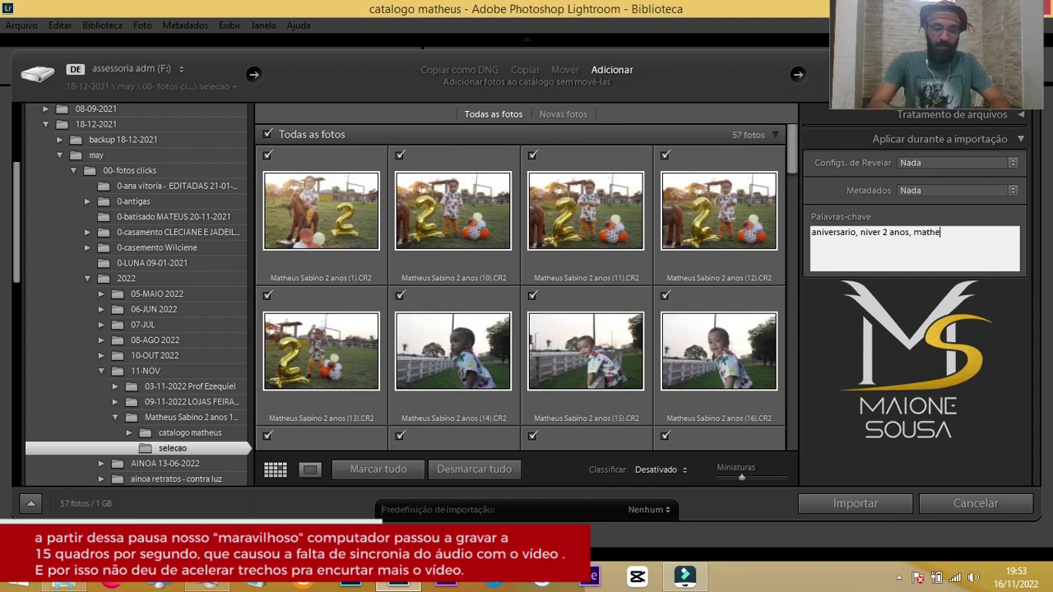
text( matheu)
text(s sabino, maiones, )
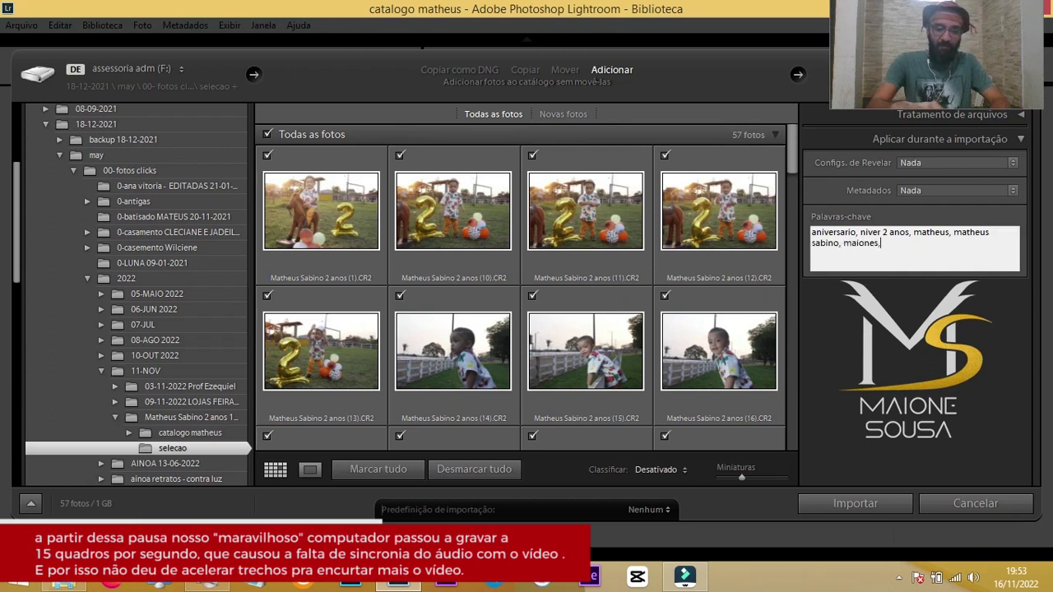
text(maionesousa, maionesss)
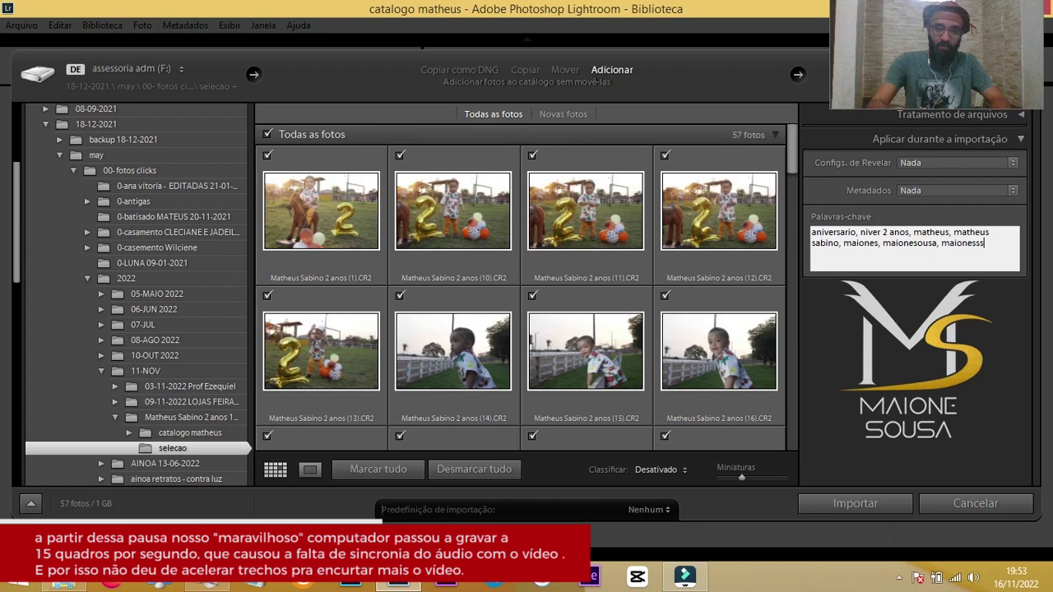
text(ousa, maionex, maionex na tv, ze doca, zd, maranh)
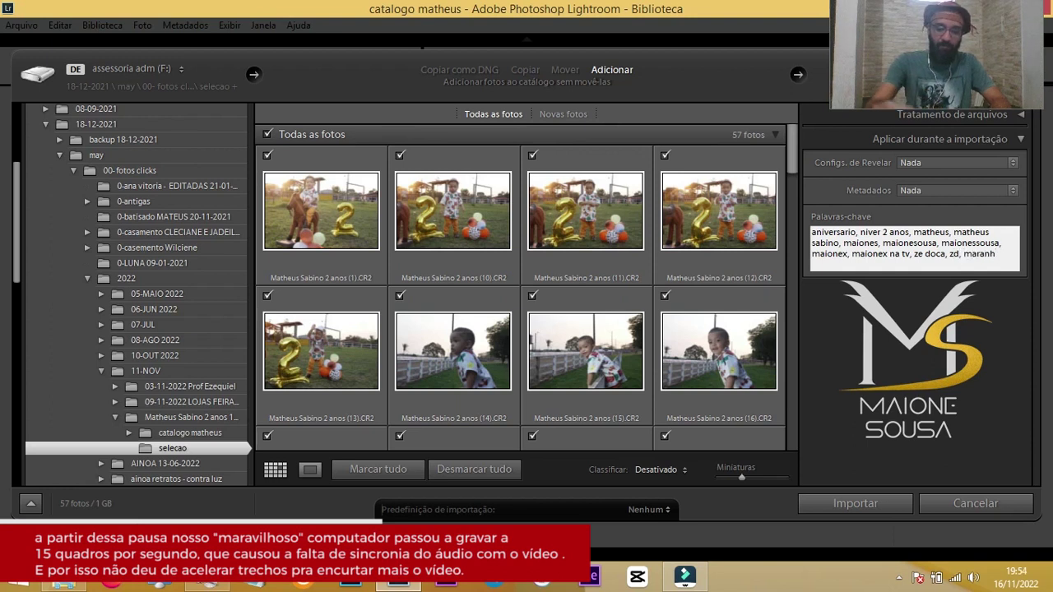
text(oto, fotograf)
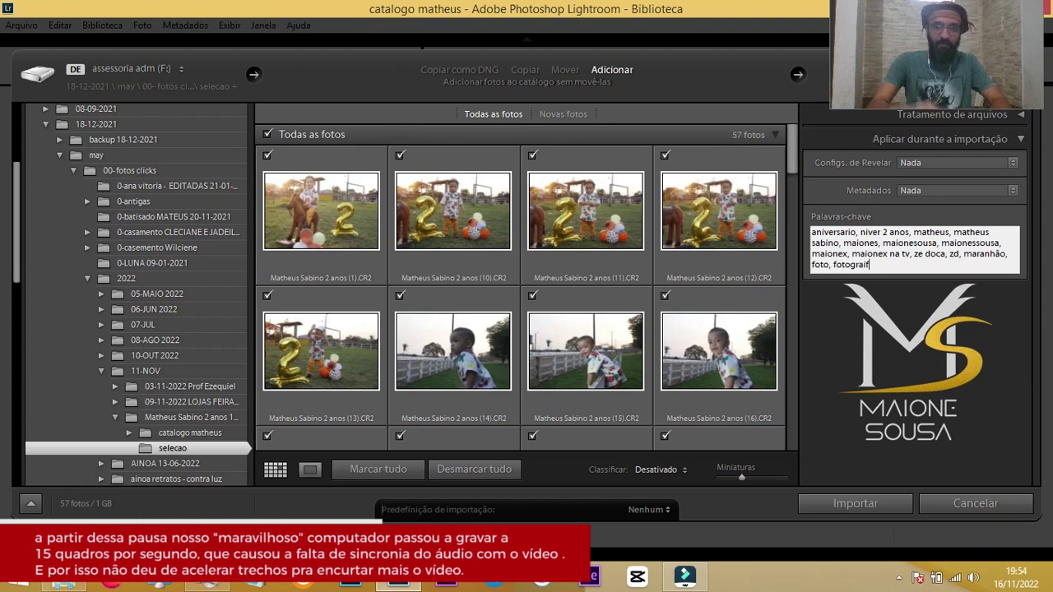
text(,)
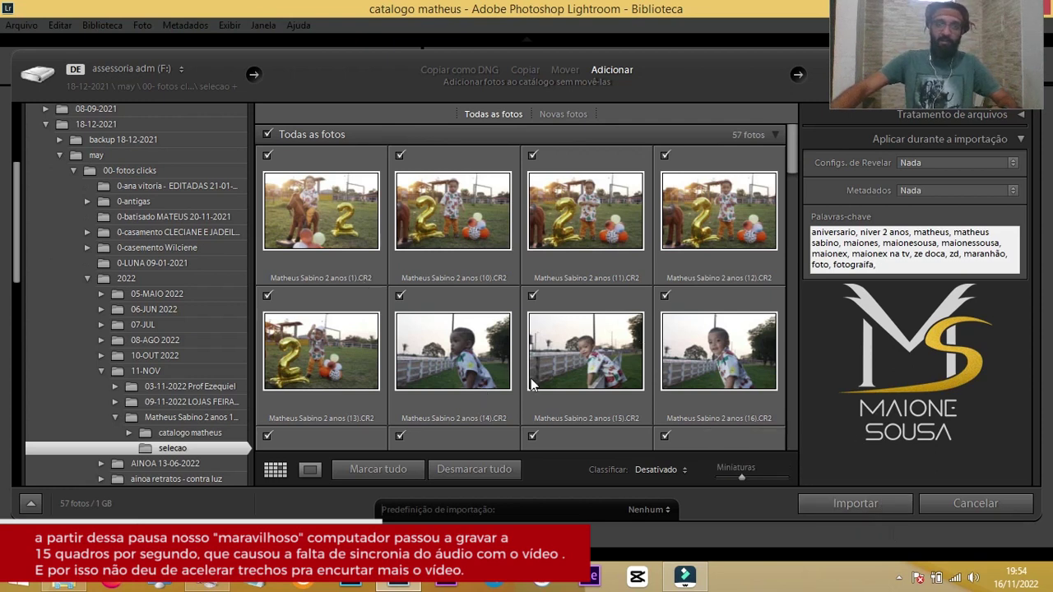
Review the 57 birthday photos in the import grid and import them into the catalogue.
scroll(550, 328, down, 5)
scroll(550, 322, down, 1)
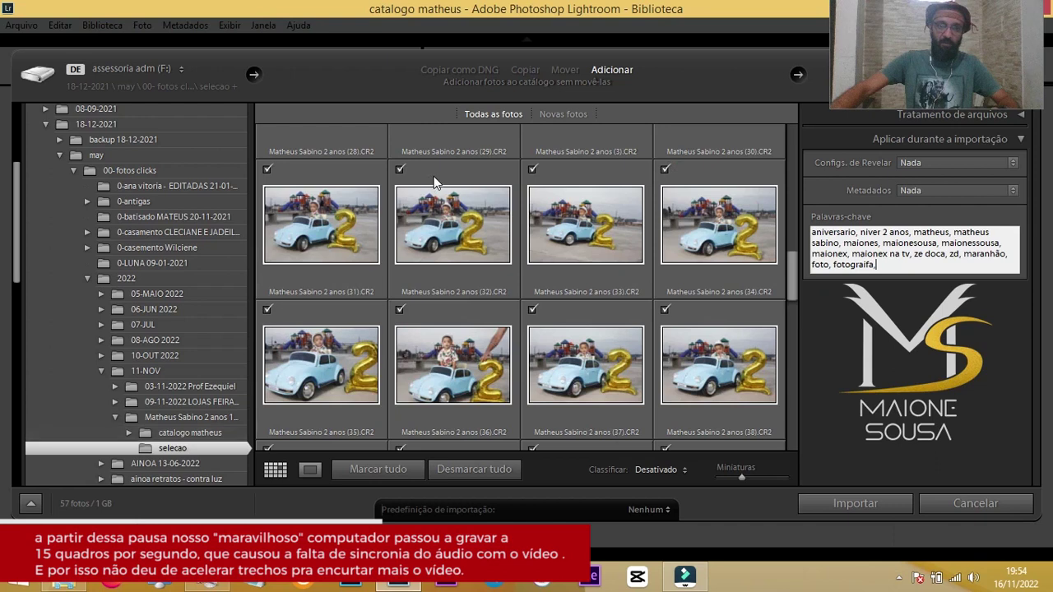
scroll(504, 148, up, 4)
scroll(519, 173, up, 5)
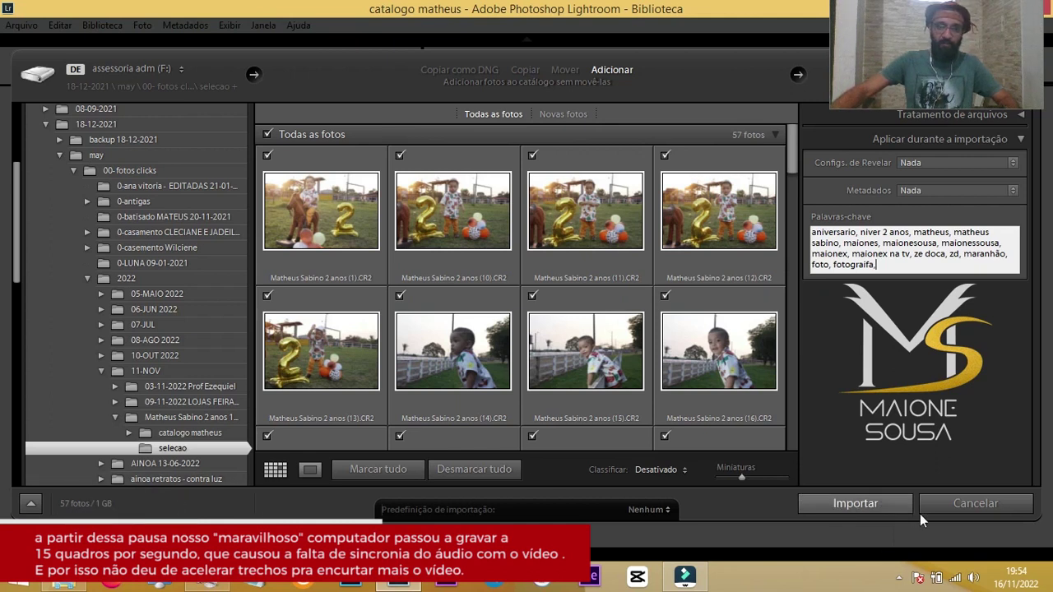
click(860, 507)
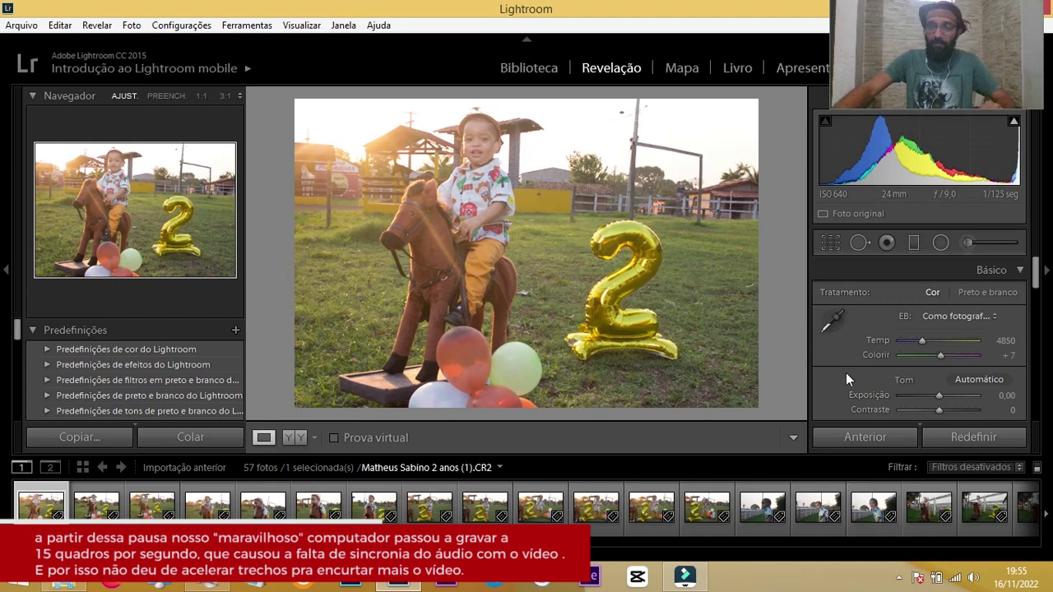
Lower highlights to −88 and shadows to −58, raise exposure to +0.05, and warm the white balance.
scroll(836, 369, down, 1)
mouse_move(937, 390)
mouse_down()
mouse_move(905, 390)
mouse_move(958, 369)
mouse_up()
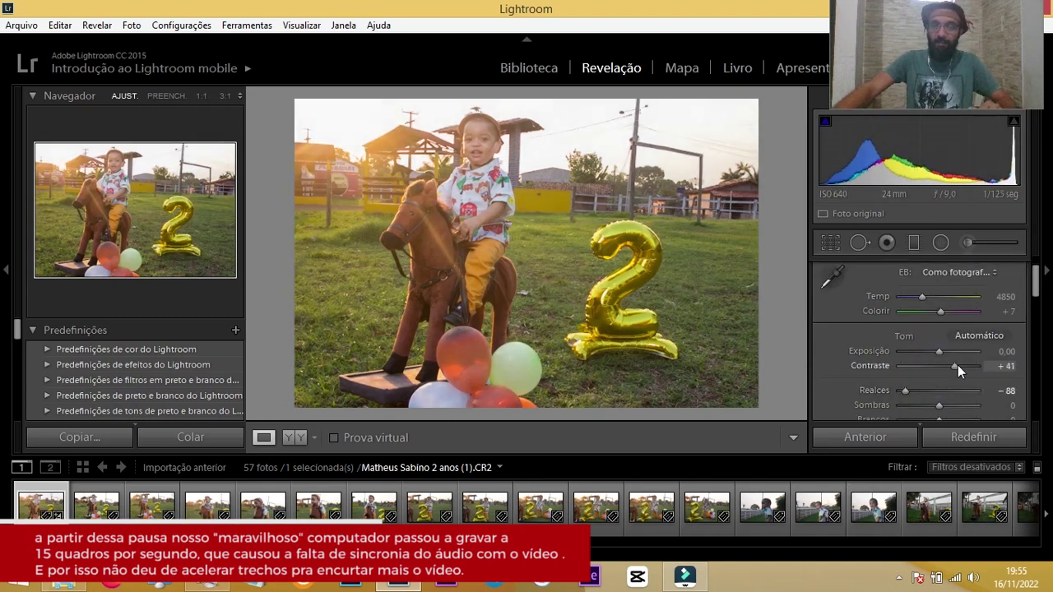
drag(935, 409, 912, 412)
drag(939, 354, 939, 353)
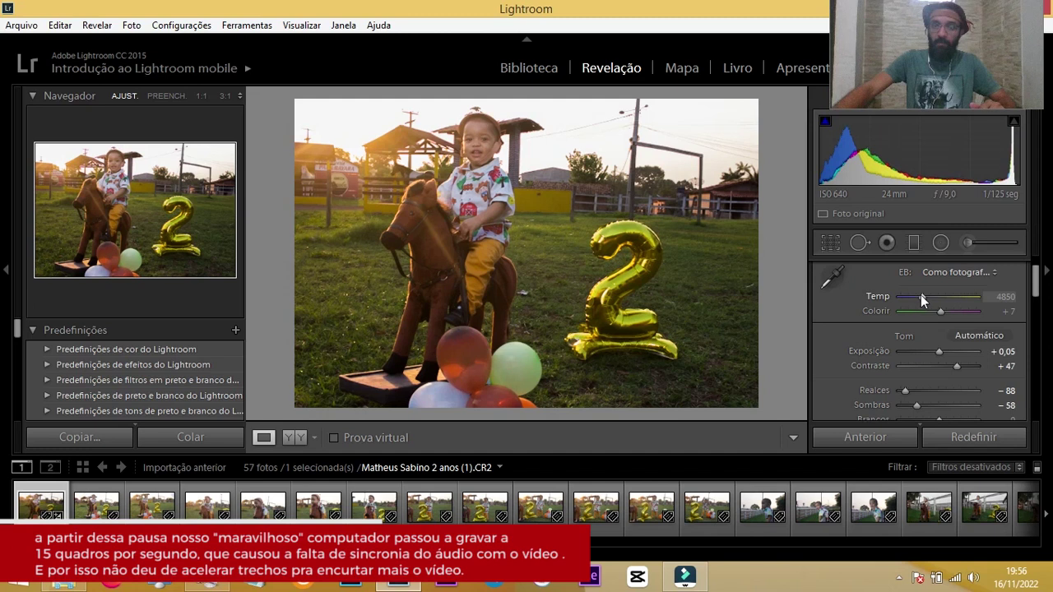
drag(921, 297, 921, 303)
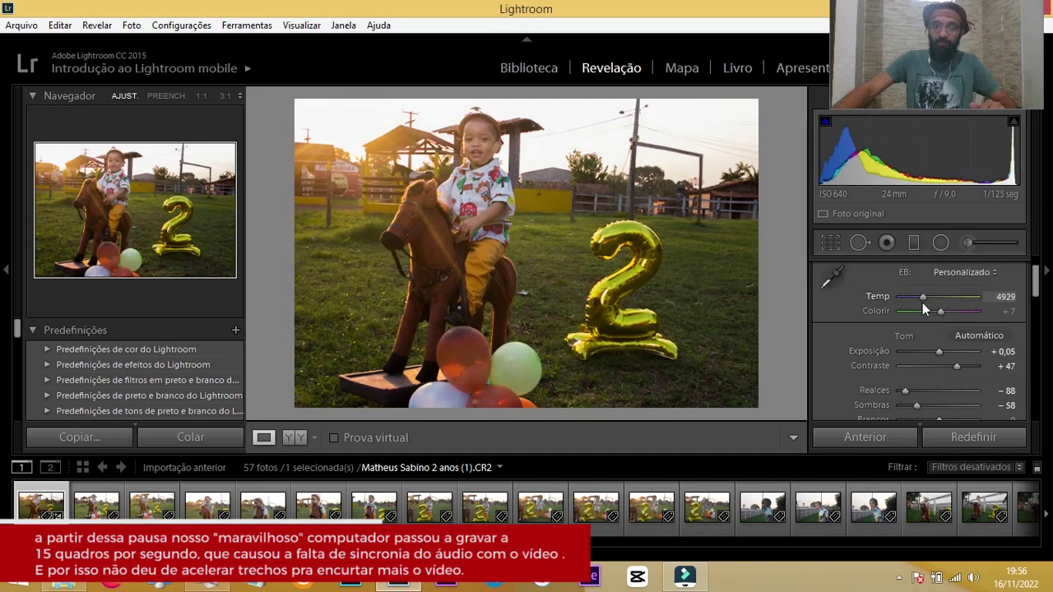
Set whites −43, blacks −15, clarity +9, vibrance +13 and saturation +7.
scroll(851, 345, down, 1)
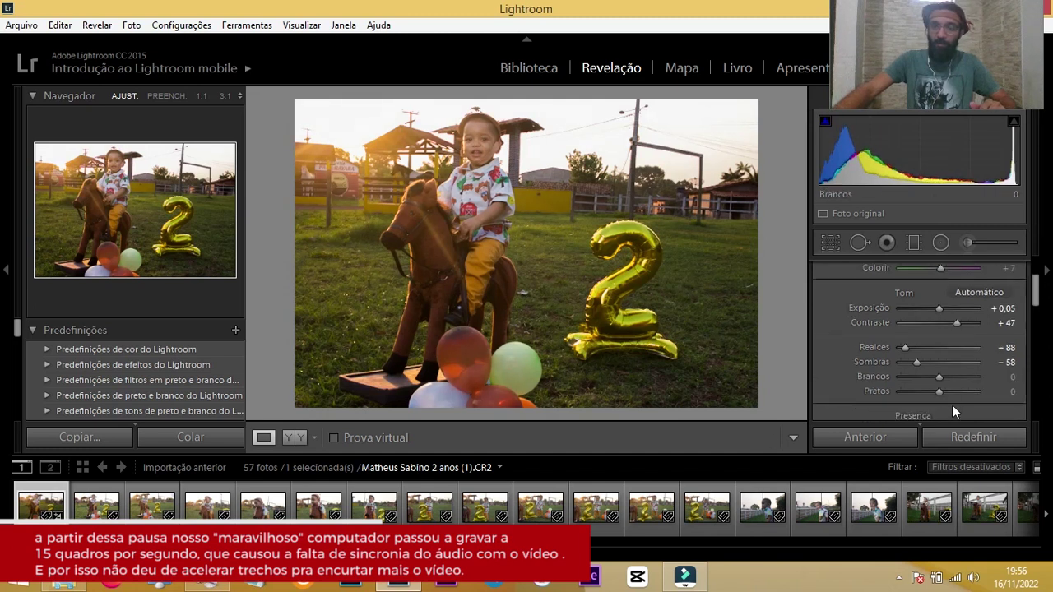
mouse_move(938, 377)
mouse_down()
mouse_move(922, 377)
mouse_move(930, 392)
mouse_up()
scroll(930, 393, down, 1)
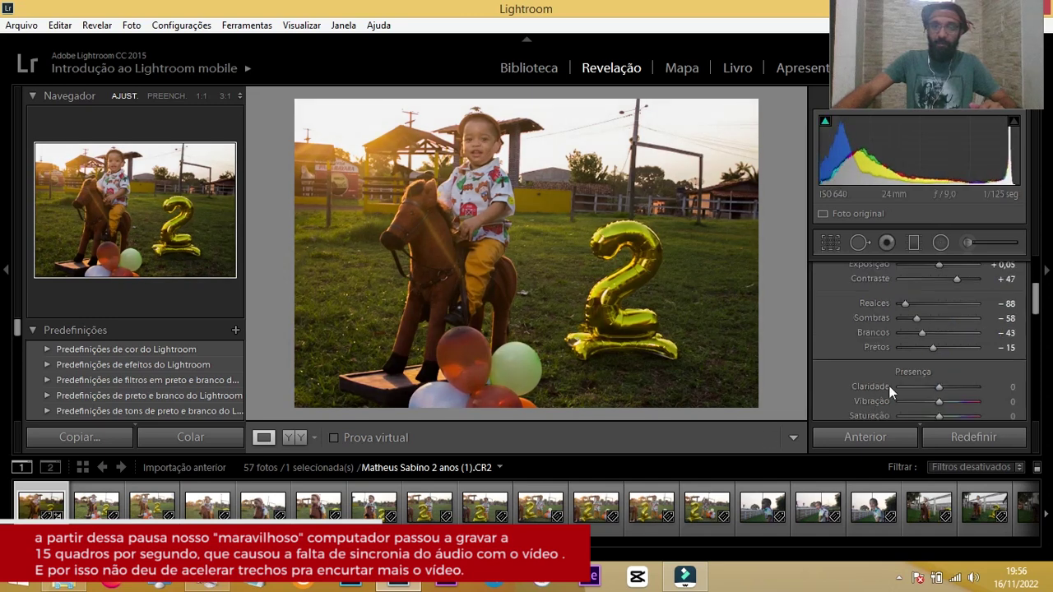
drag(940, 390, 944, 402)
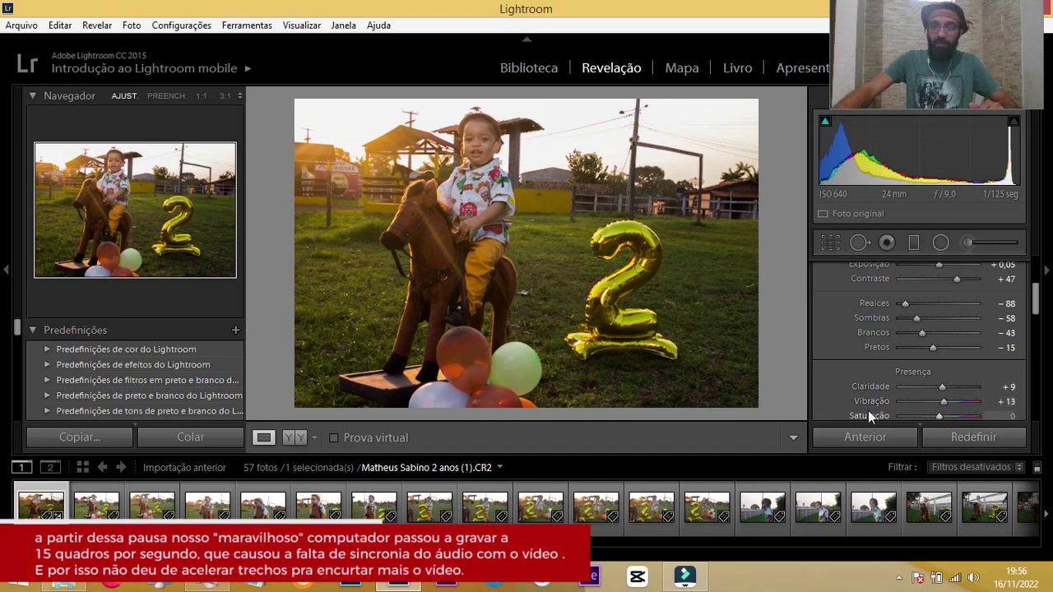
scroll(942, 403, down, 1)
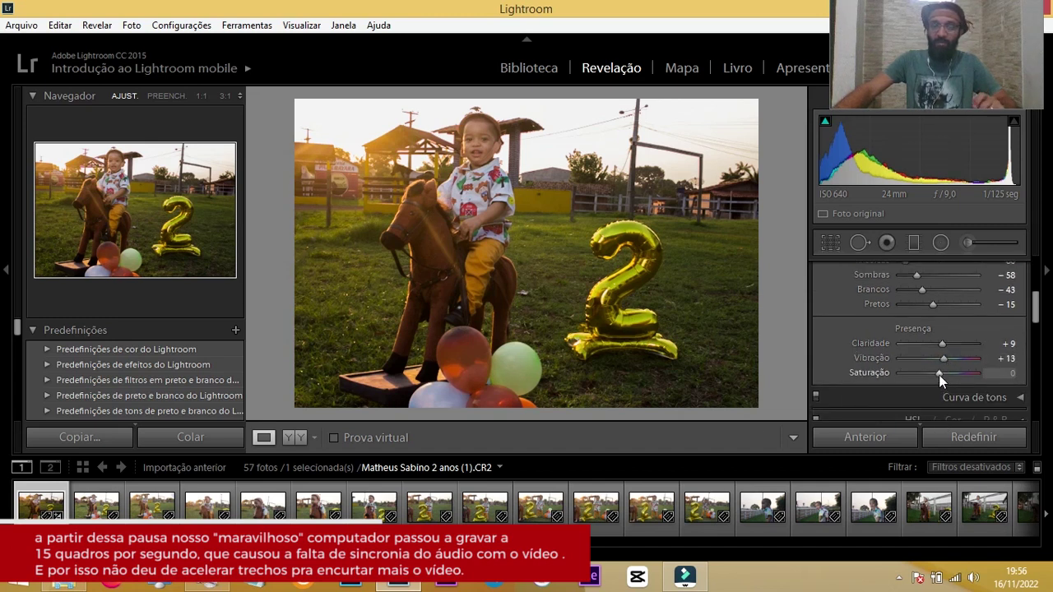
mouse_move(938, 374)
mouse_down()
mouse_move(954, 375)
mouse_move(944, 376)
mouse_up()
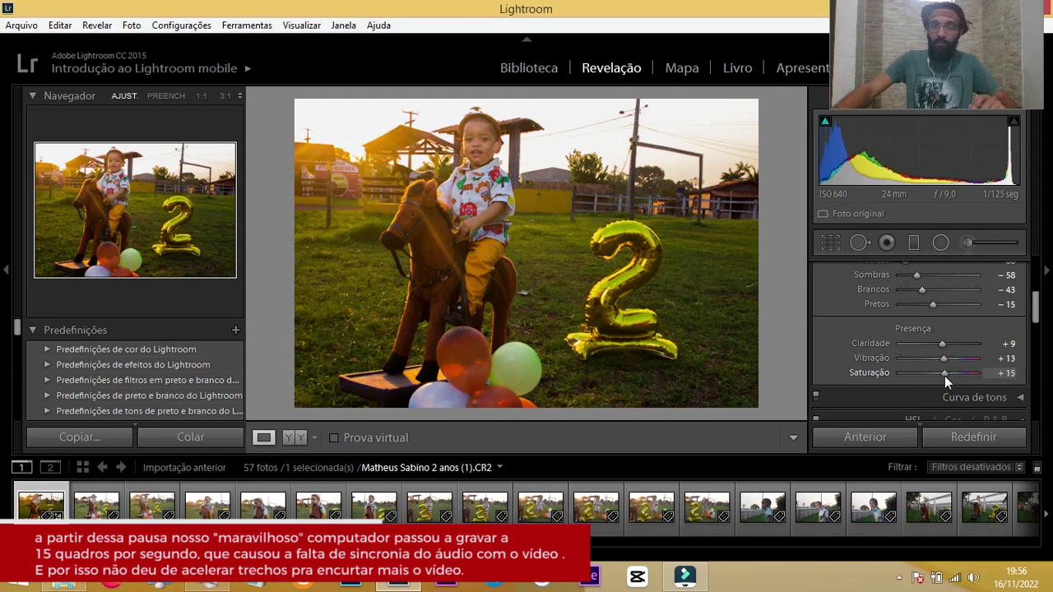
drag(944, 376, 941, 375)
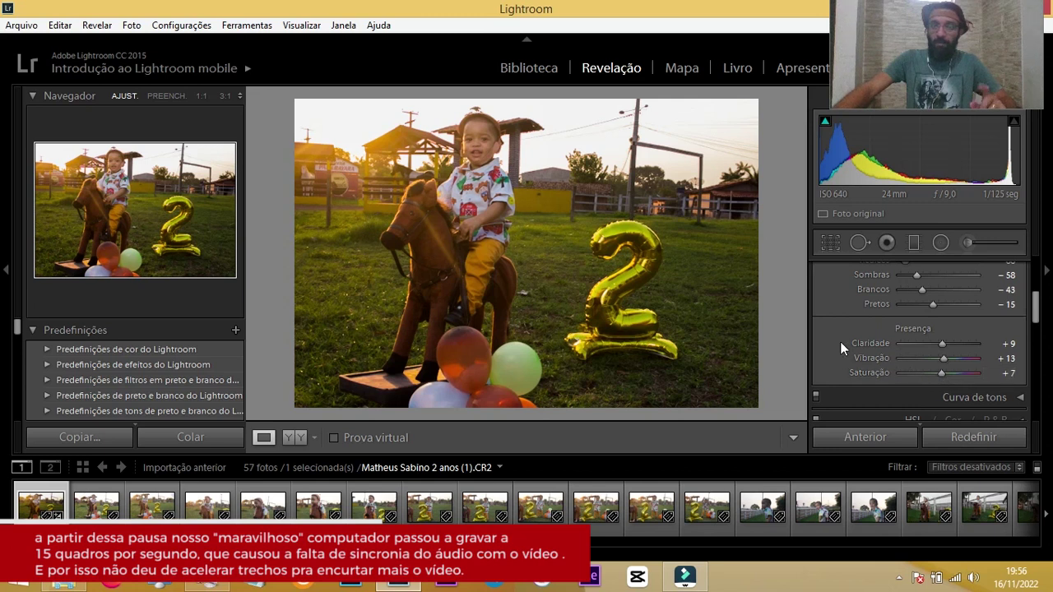
Settle temperature at 4929 and tint at +8, viewing the boy's face at 1:1.
scroll(840, 342, up, 1)
scroll(840, 342, up, 1)
scroll(840, 341, up, 1)
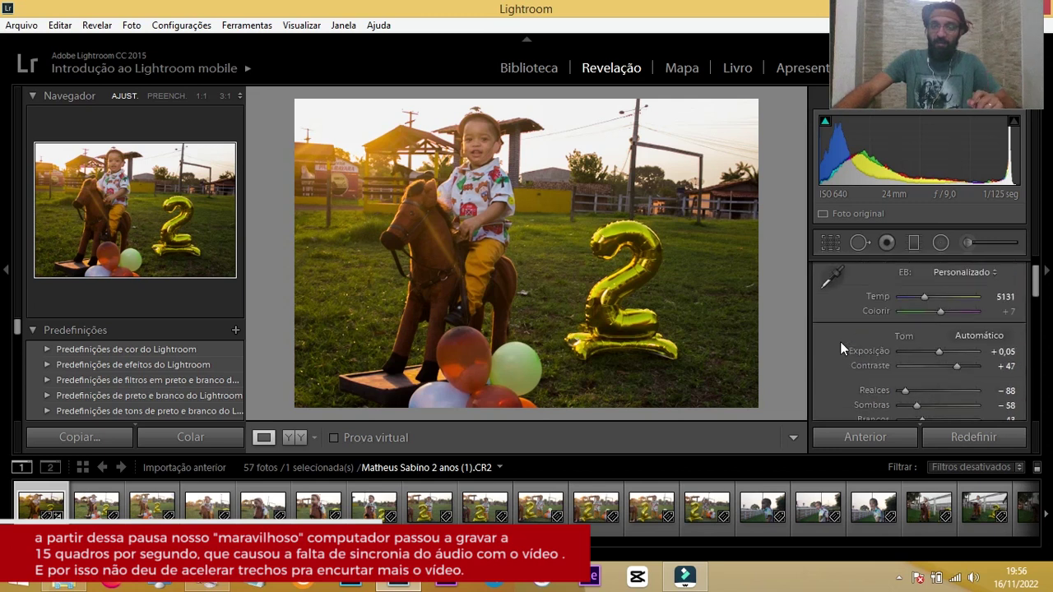
scroll(840, 341, up, 1)
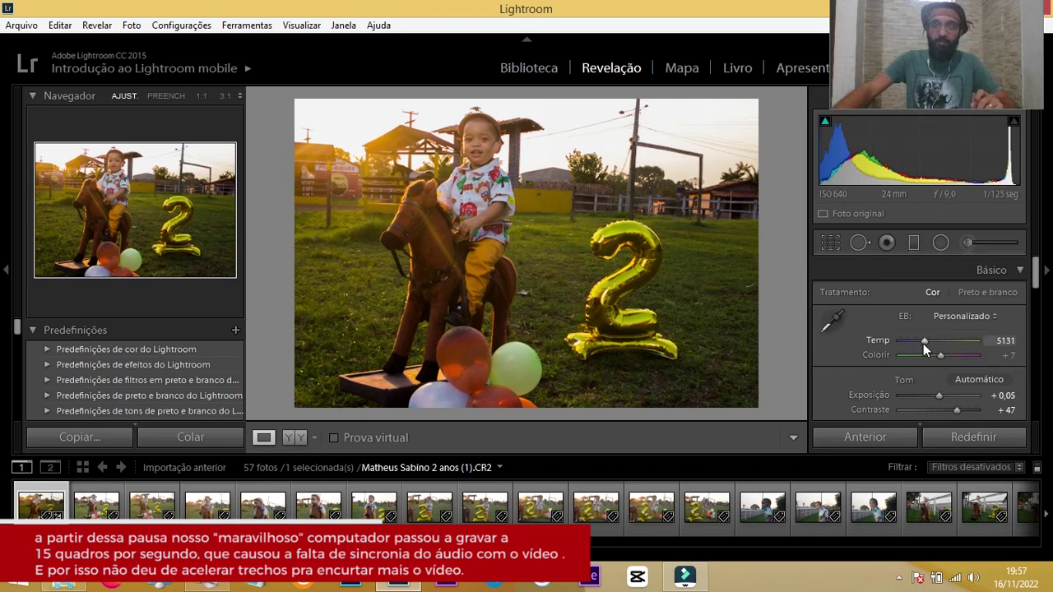
drag(923, 343, 922, 343)
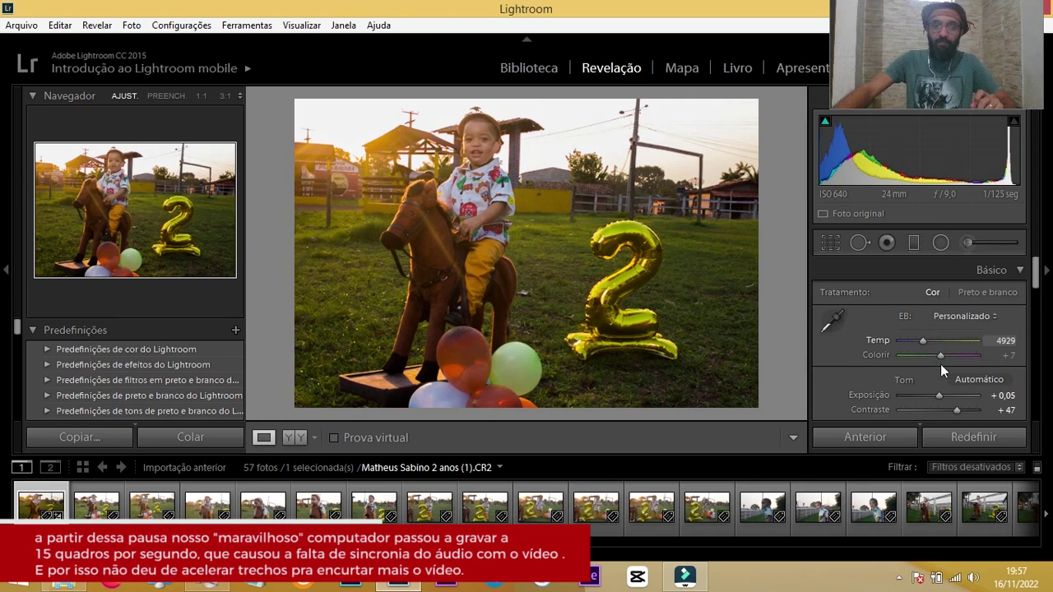
drag(940, 356, 939, 355)
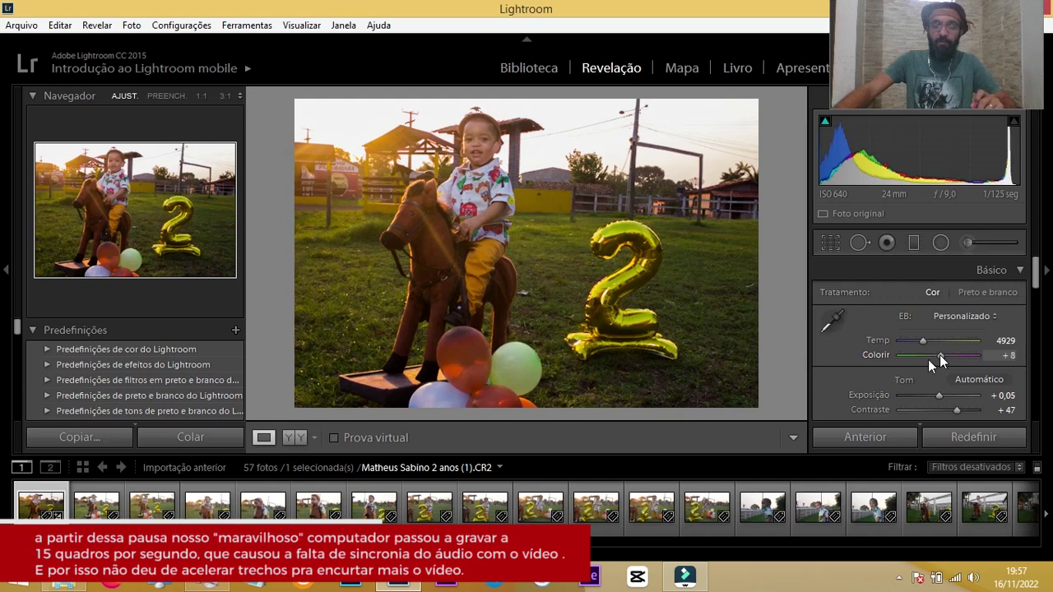
click(515, 179)
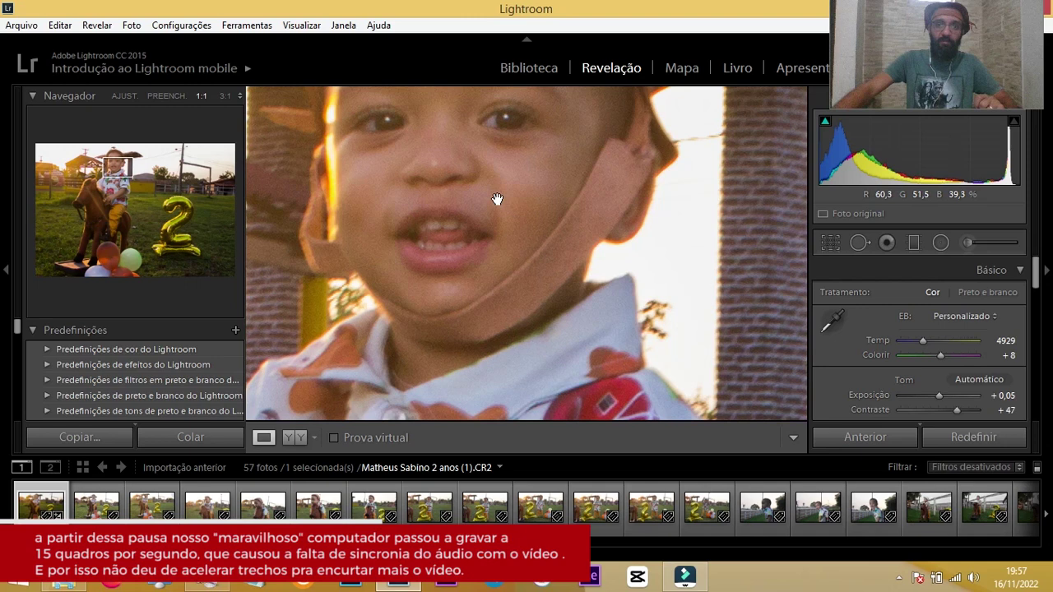
Pan the 1:1 close-up over the face and set Detail luminance noise reduction to 14.
drag(492, 178, 591, 293)
scroll(847, 384, down, 5)
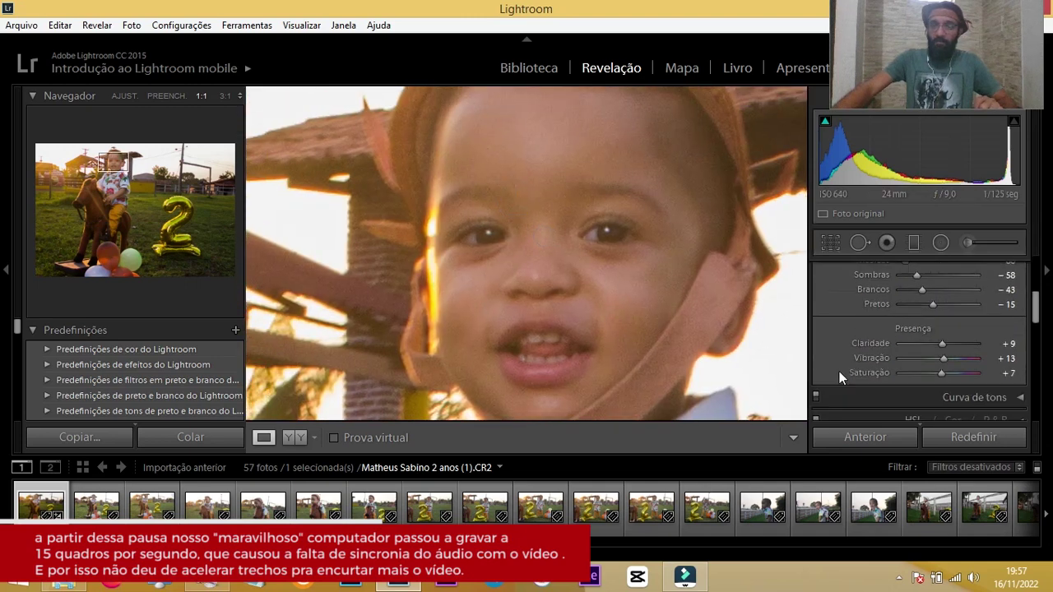
scroll(839, 371, down, 5)
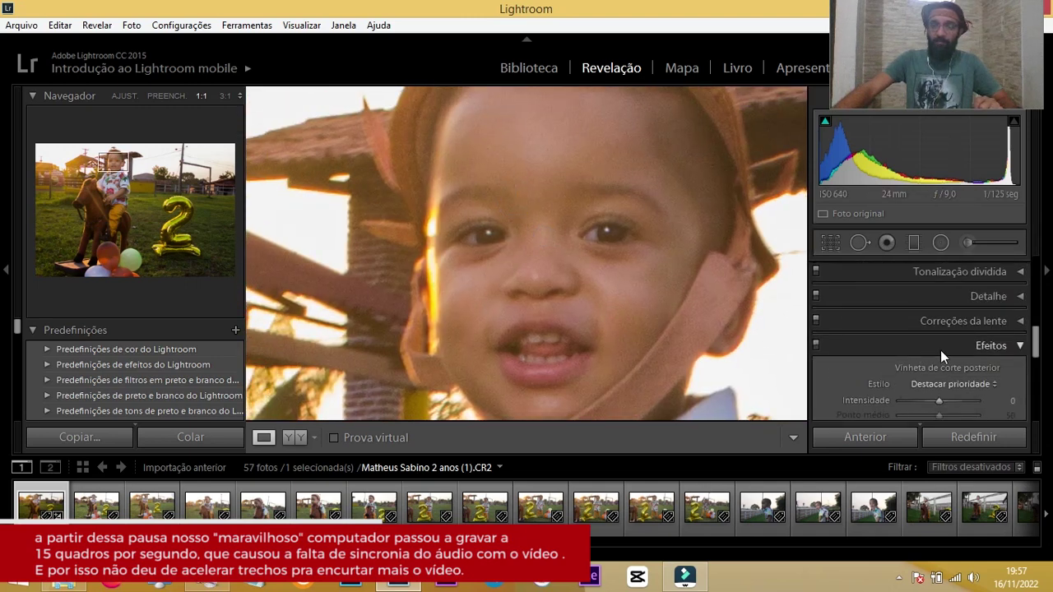
click(1018, 347)
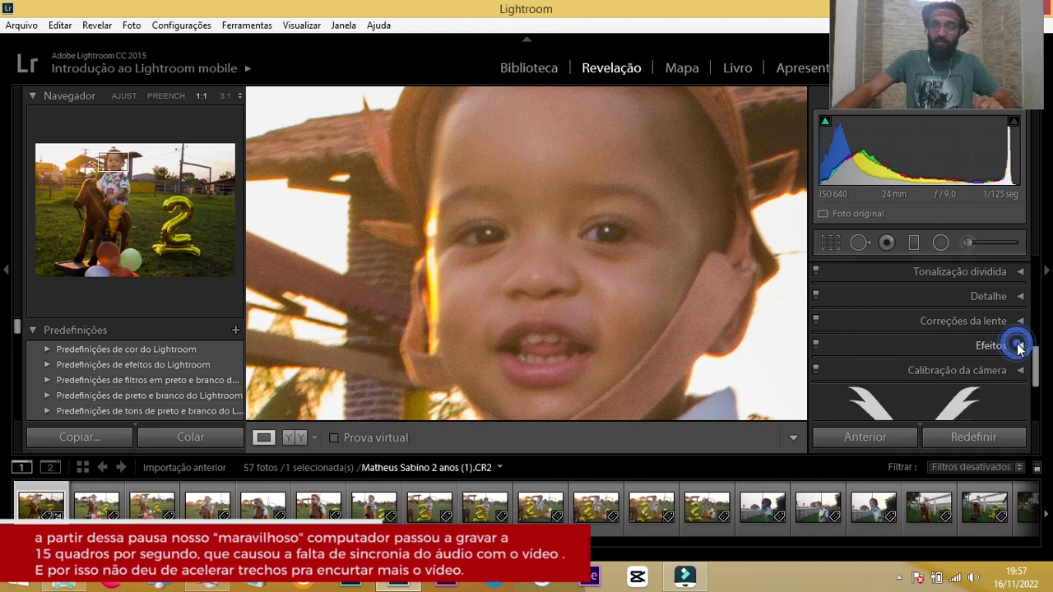
click(1020, 296)
scroll(828, 346, down, 2)
scroll(855, 344, down, 1)
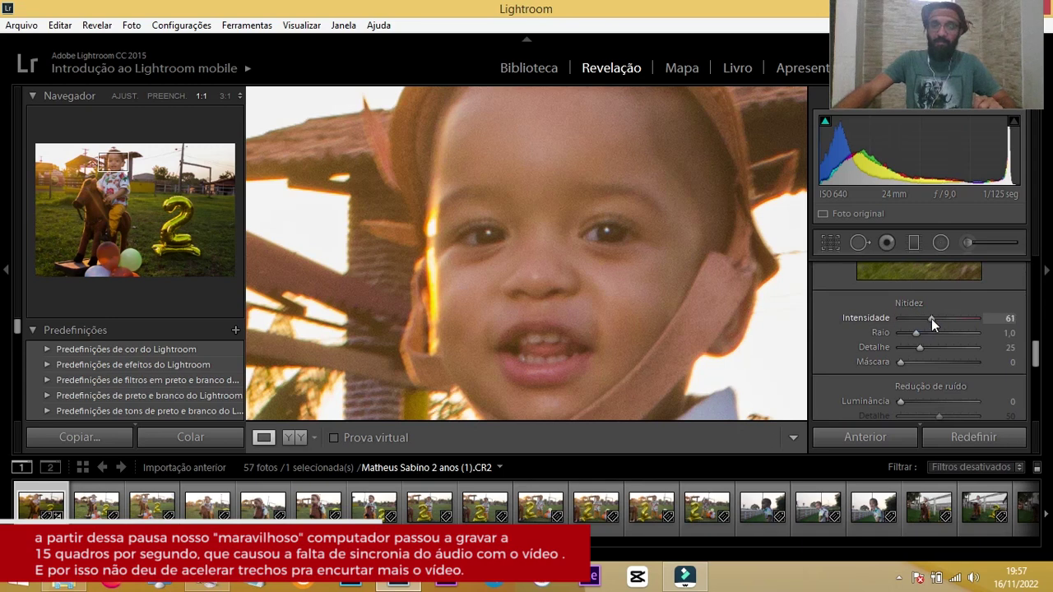
scroll(844, 334, down, 2)
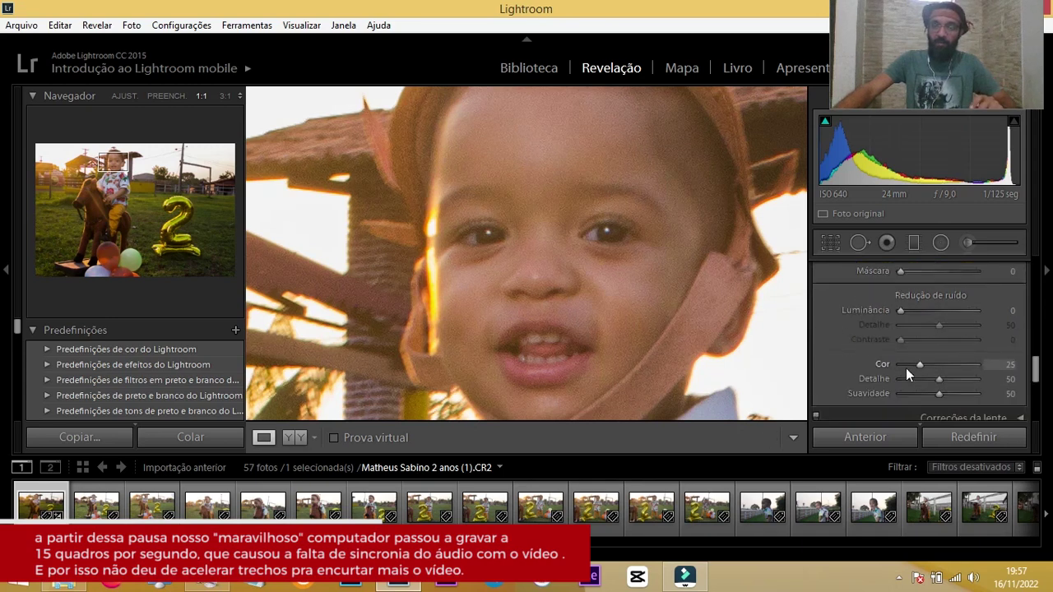
drag(904, 312, 912, 309)
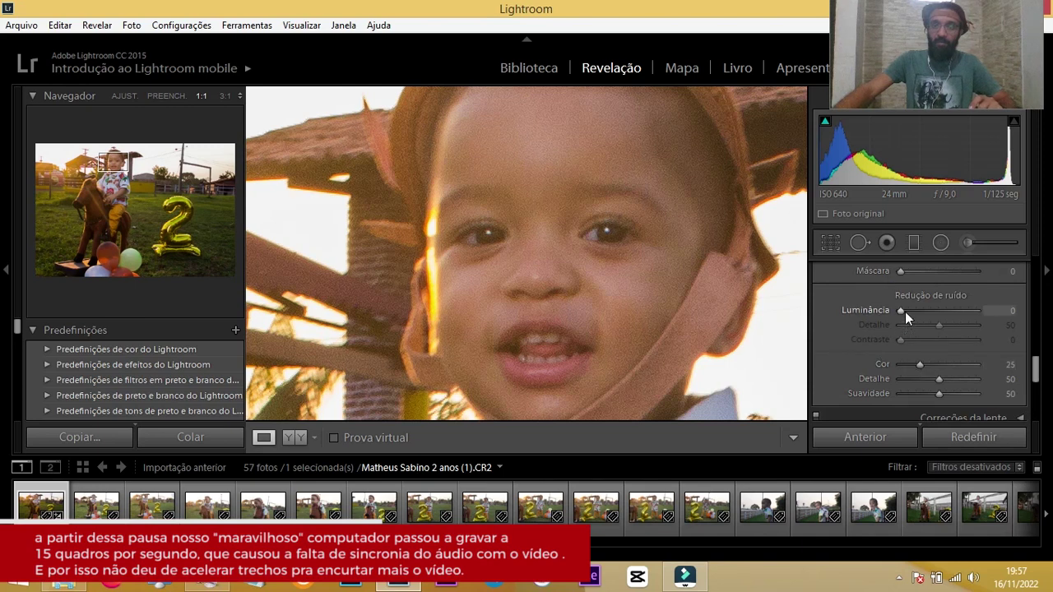
scroll(926, 316, up, 3)
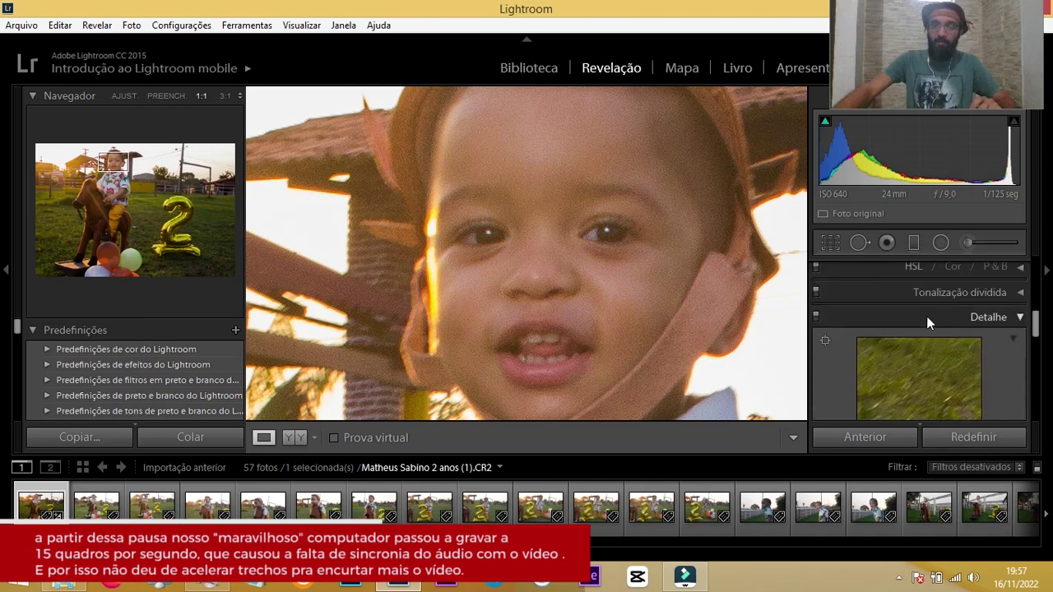
scroll(974, 352, up, 2)
scroll(984, 313, up, 1)
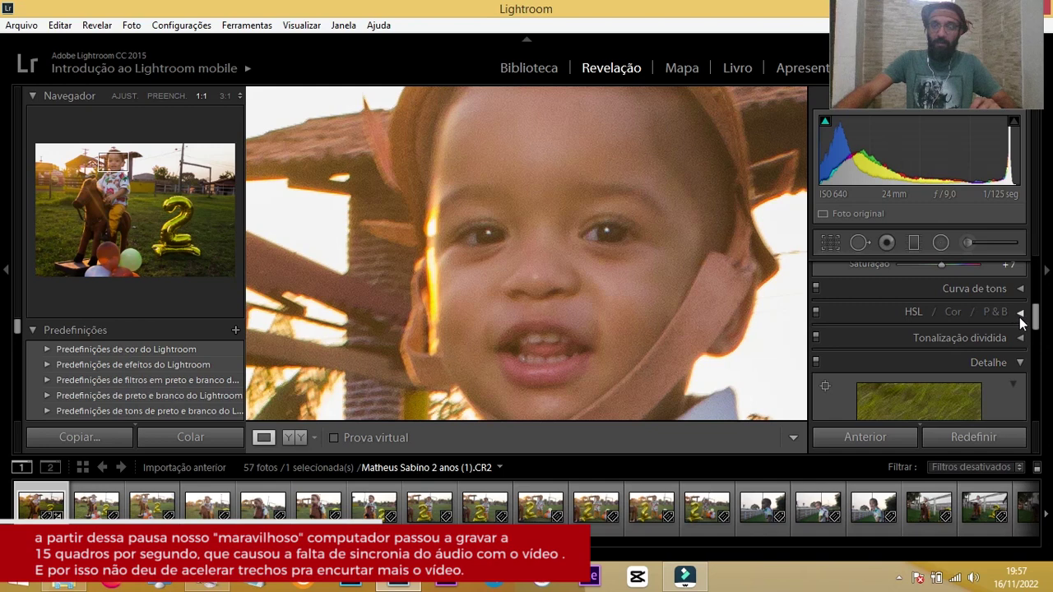
In HSL, raise green saturation to +49 and shift the green hue to +64.
click(1020, 319)
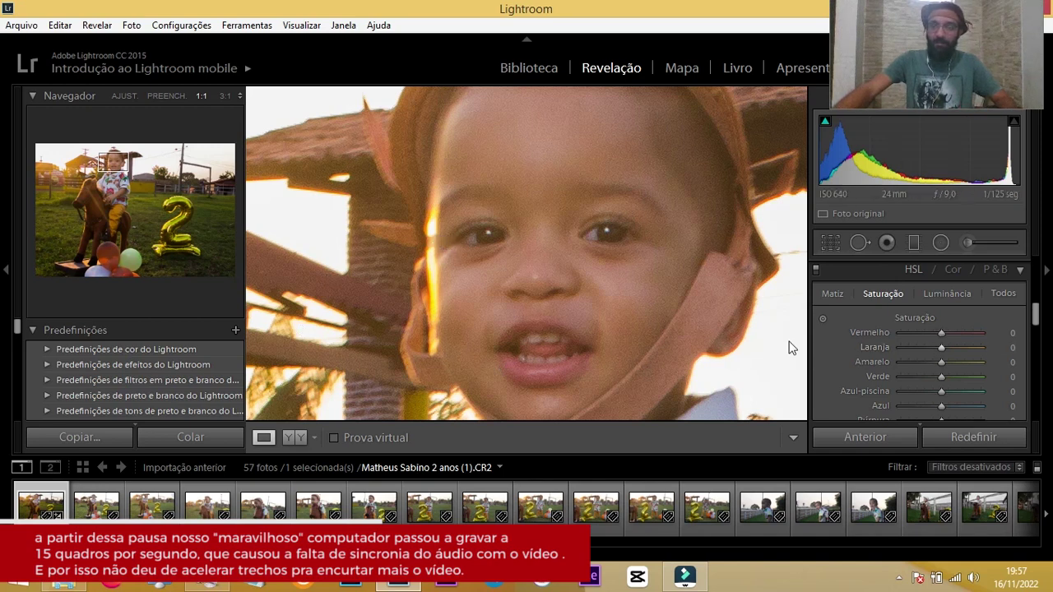
click(418, 293)
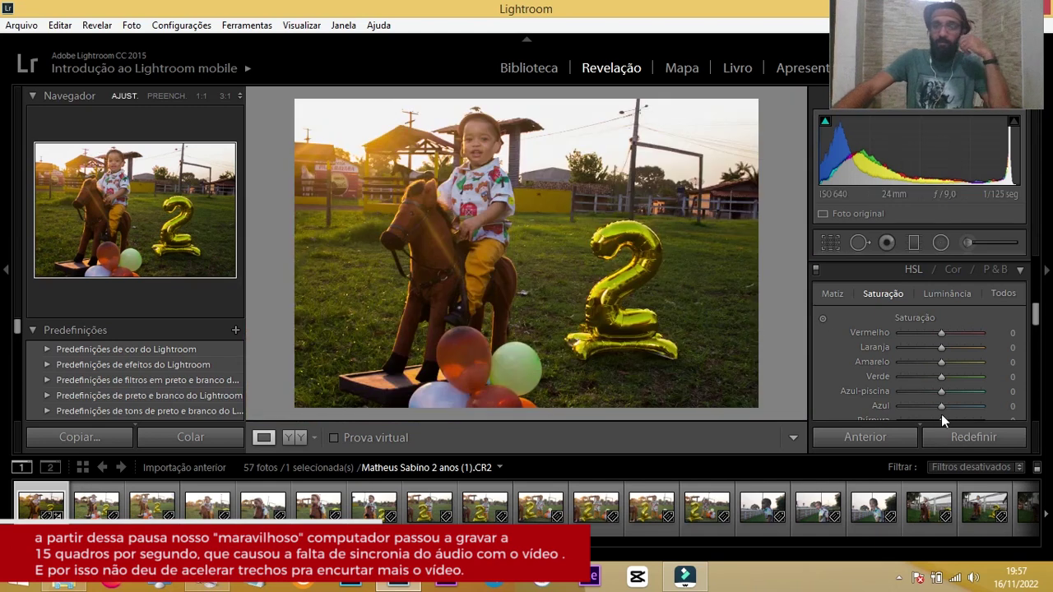
mouse_move(943, 378)
mouse_down()
mouse_move(901, 391)
mouse_move(959, 385)
mouse_up()
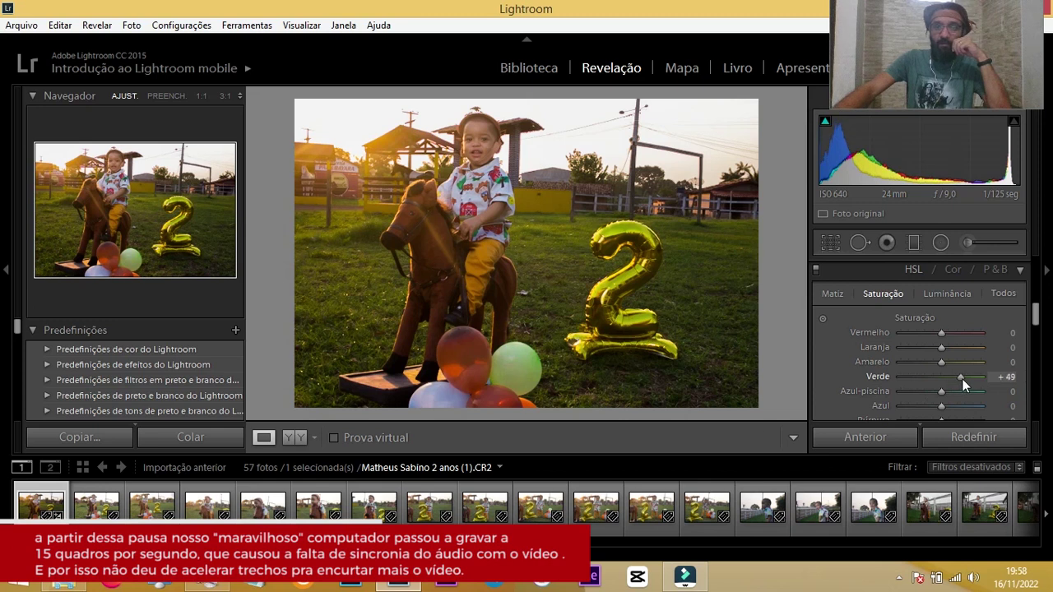
click(831, 293)
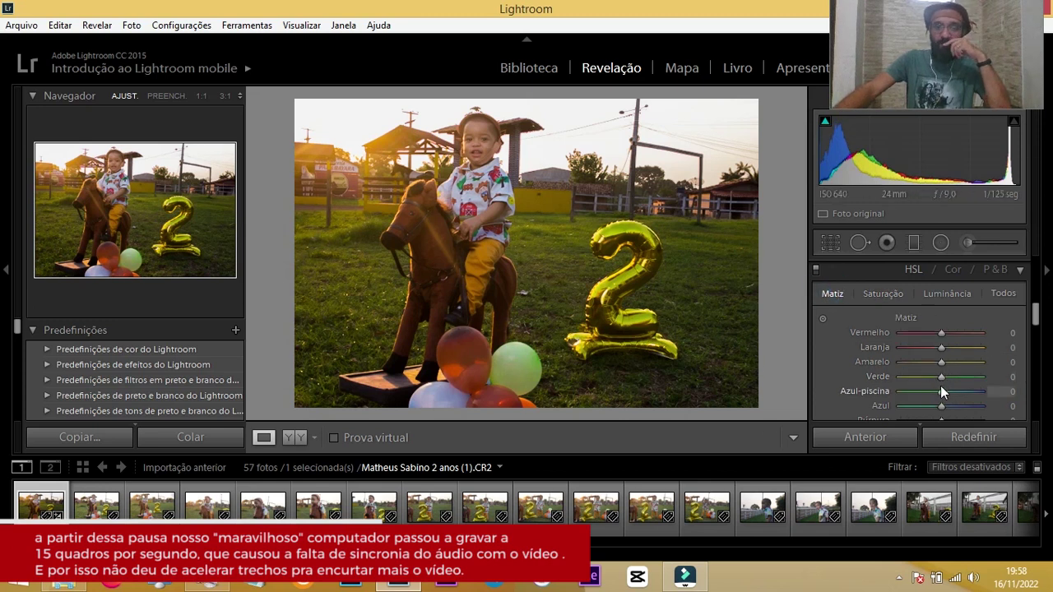
mouse_move(941, 377)
mouse_down()
mouse_move(909, 381)
mouse_move(959, 383)
mouse_up()
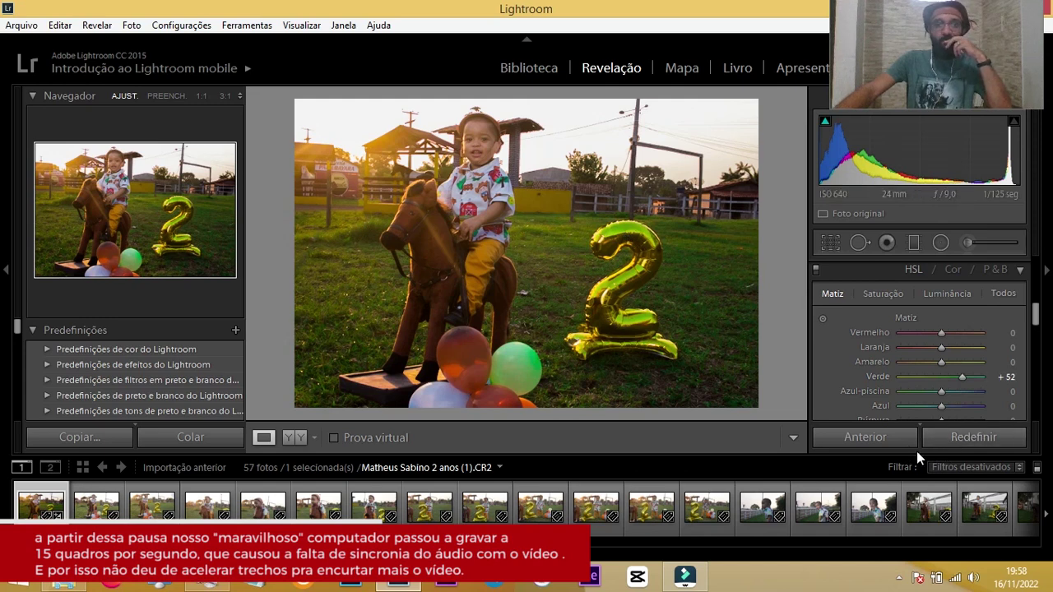
drag(964, 375, 969, 379)
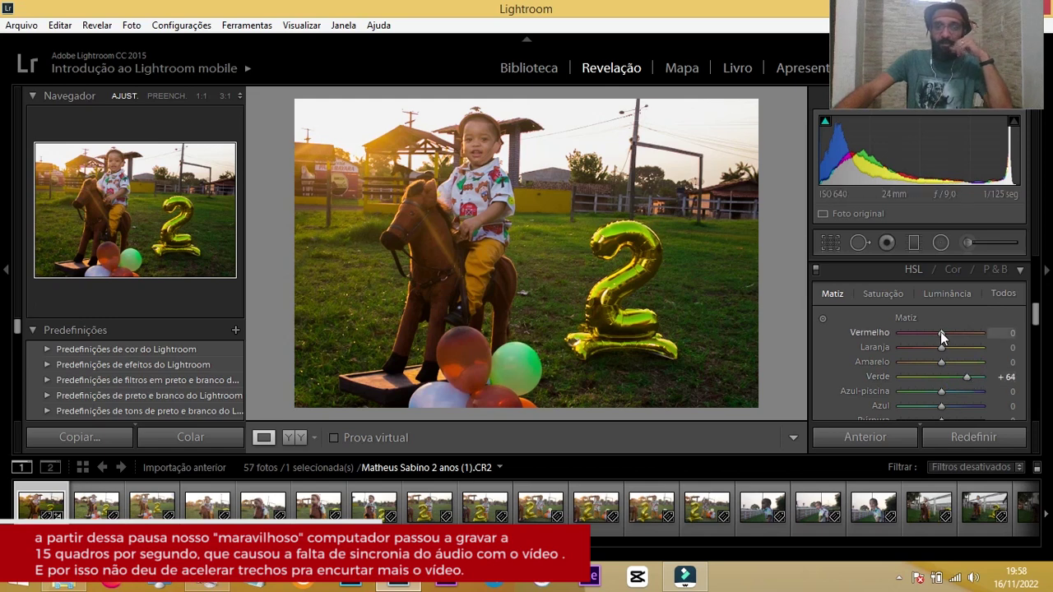
Set HSL saturation to red +47, orange +10 and yellow −35.
click(883, 294)
drag(944, 334, 960, 333)
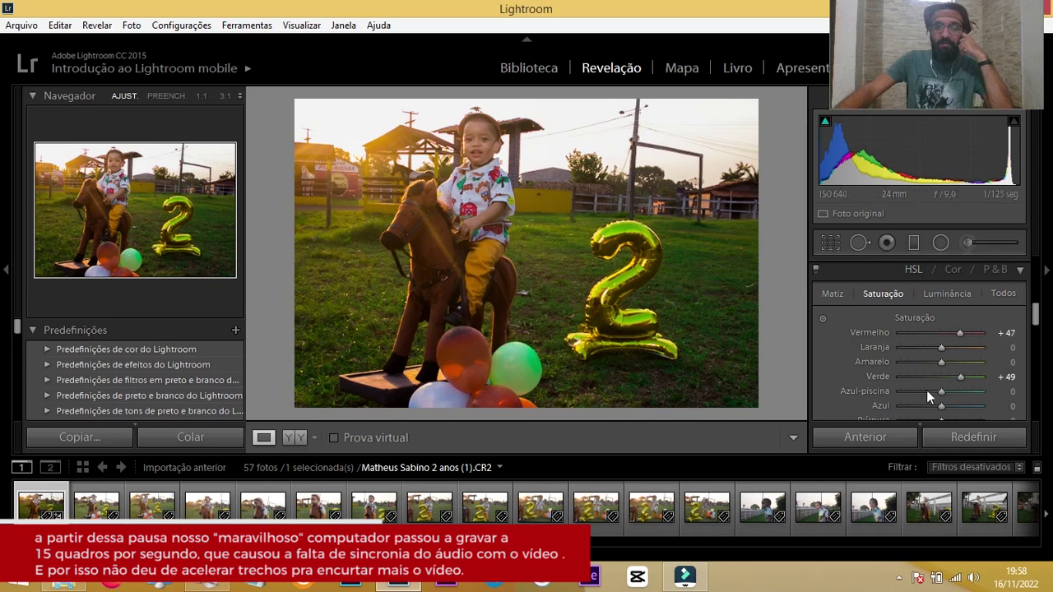
click(945, 347)
mouse_move(941, 363)
mouse_down()
mouse_move(913, 362)
mouse_move(925, 365)
mouse_up()
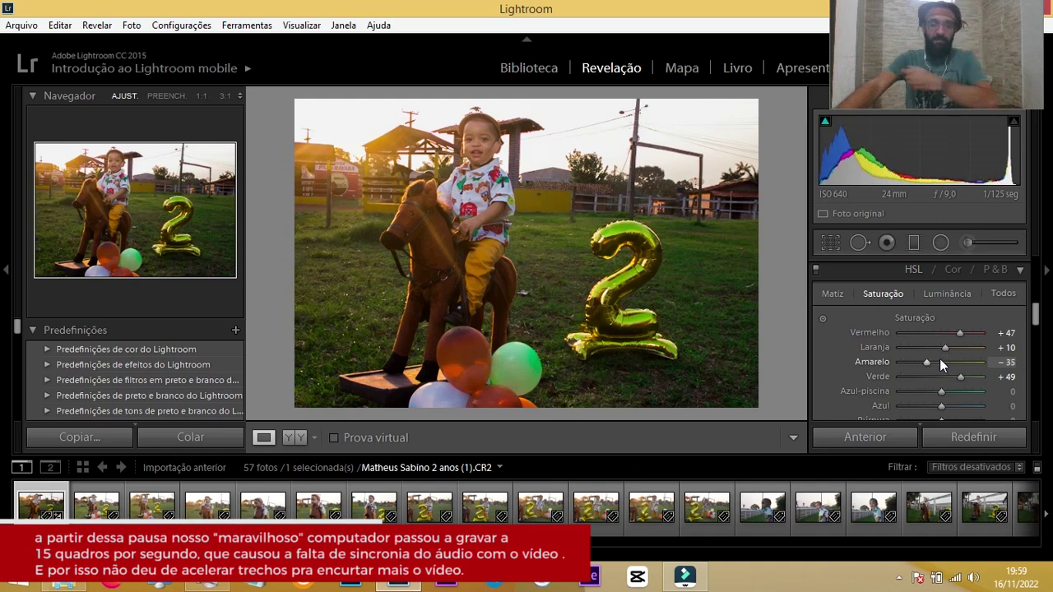
Compare before/after at 1:1 on the boy's eyes, raise contrast to +60, then return to loupe view.
key(y)
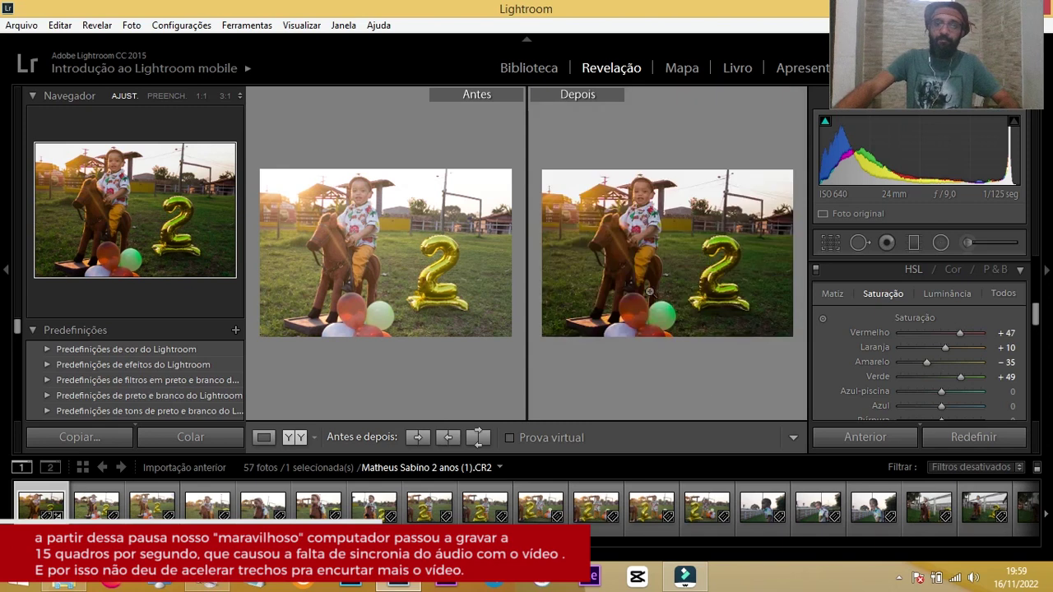
click(645, 211)
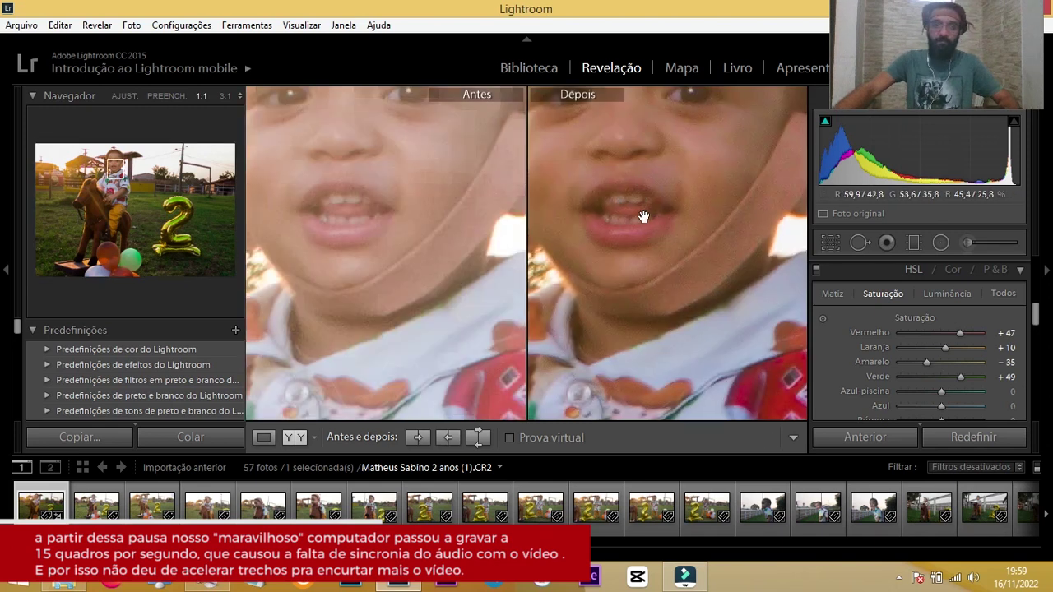
drag(643, 216, 690, 293)
scroll(845, 351, up, 2)
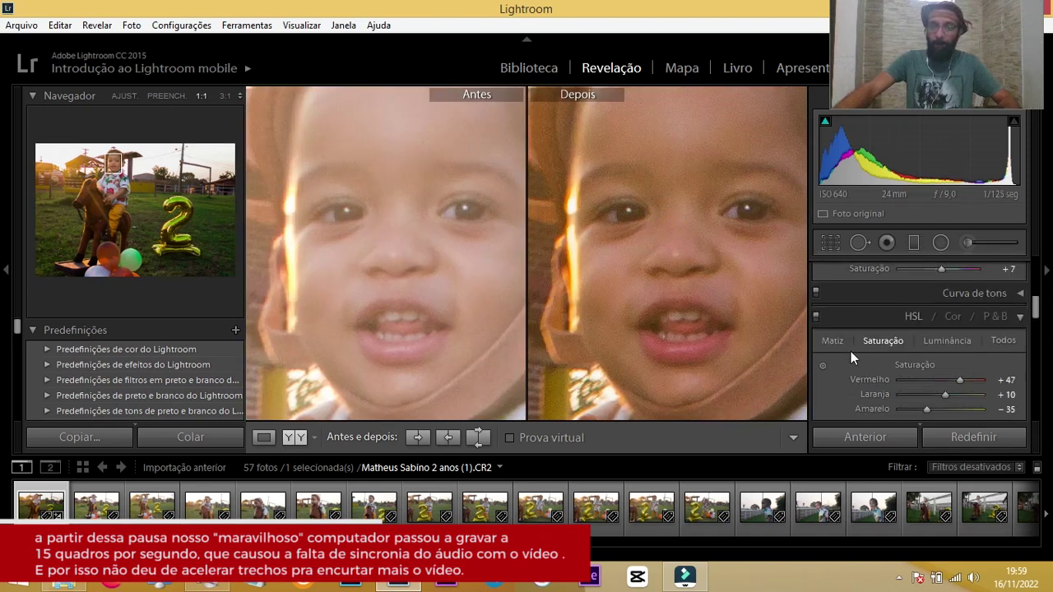
scroll(850, 351, up, 3)
scroll(834, 337, up, 2)
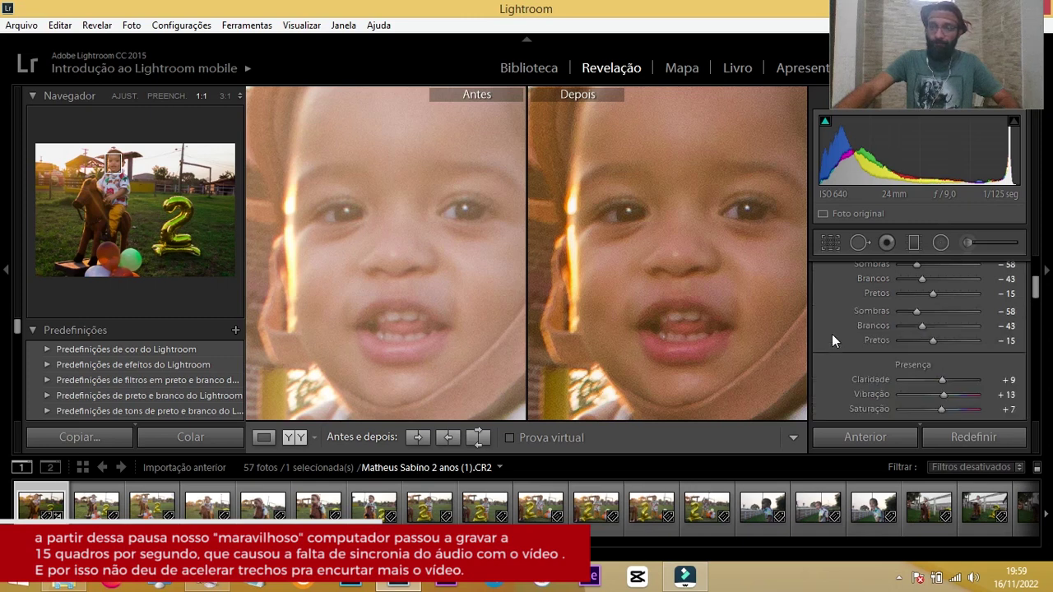
scroll(831, 334, up, 2)
scroll(832, 334, up, 2)
drag(956, 365, 960, 366)
click(329, 200)
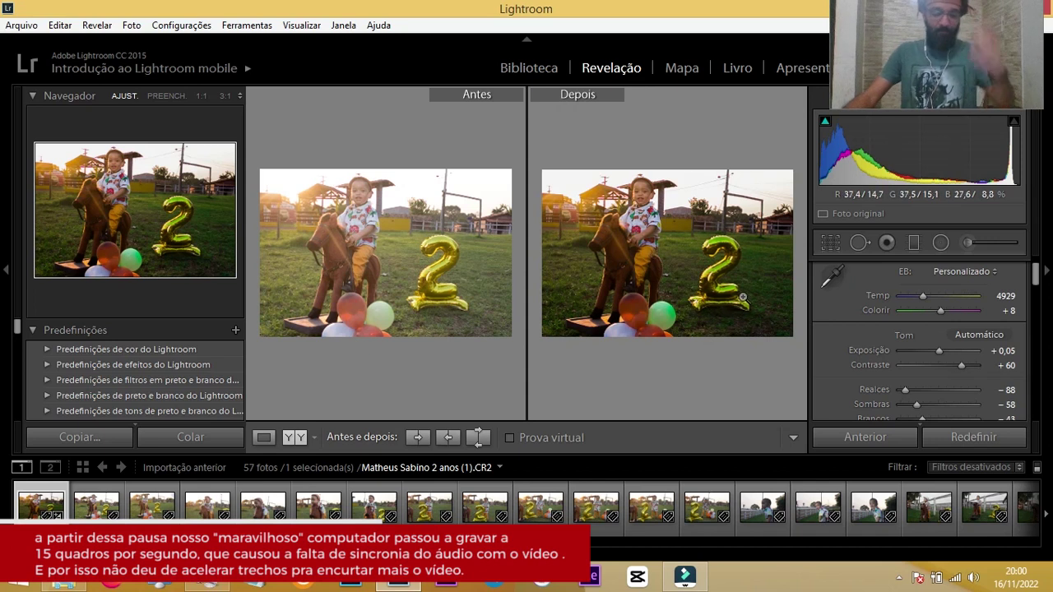
key(y)
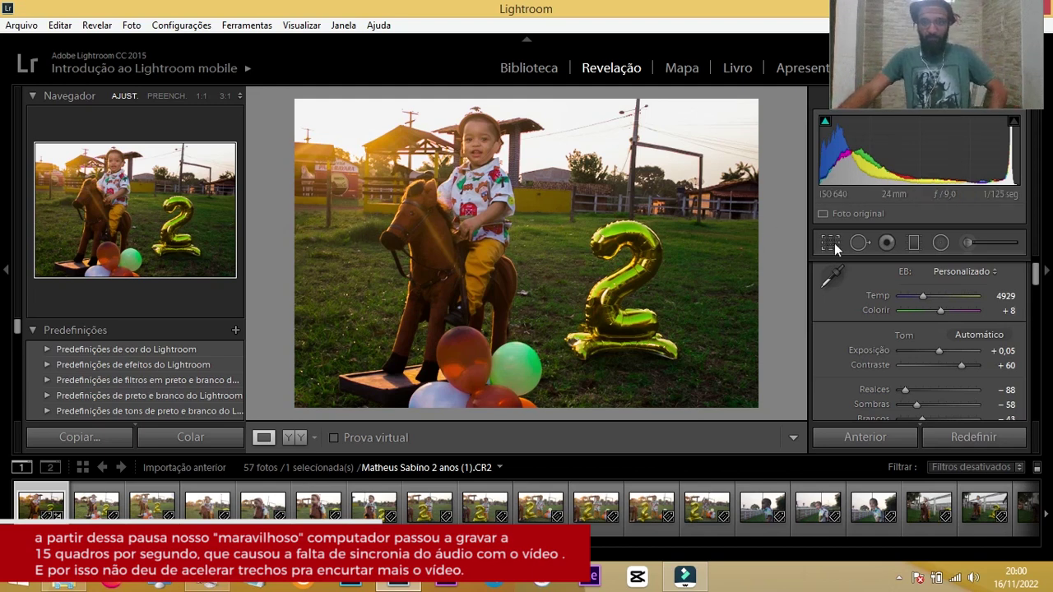
Straighten the photo with a −0.95° rotation in the Crop Overlay and commit it.
click(833, 242)
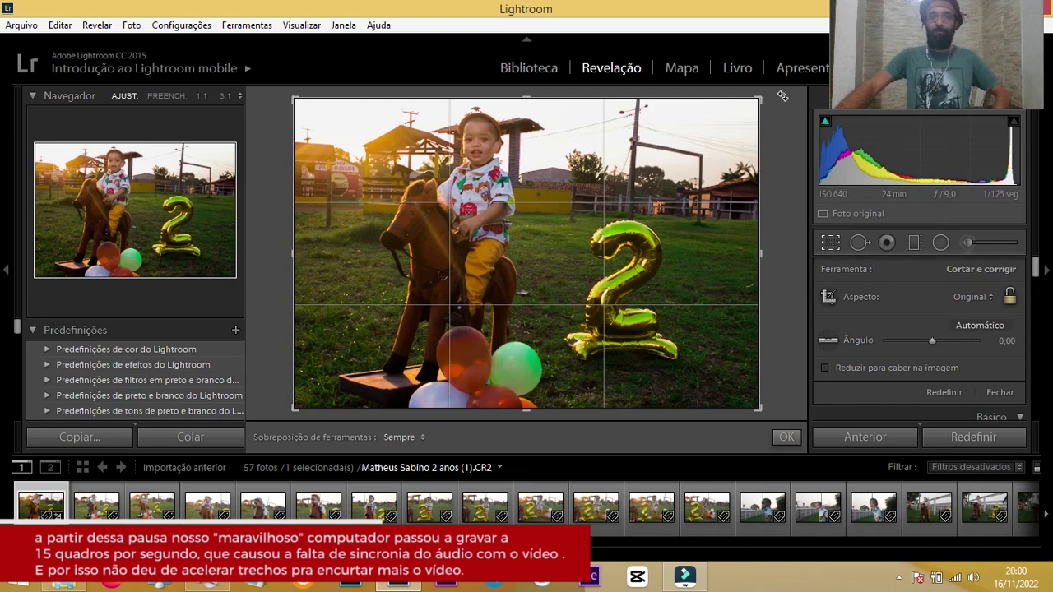
drag(781, 97, 787, 85)
key(Return)
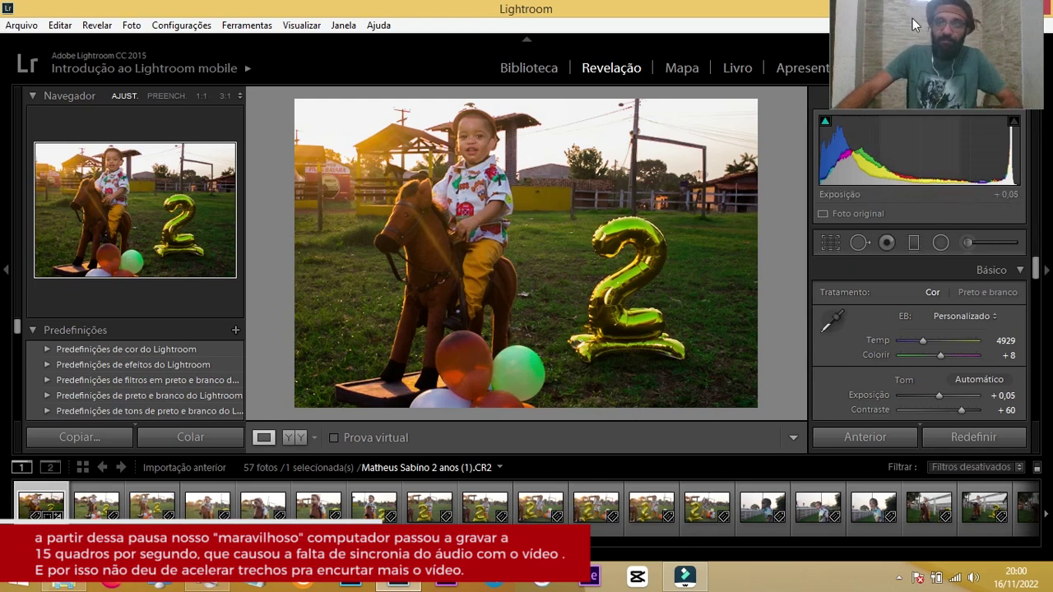
click(953, 55)
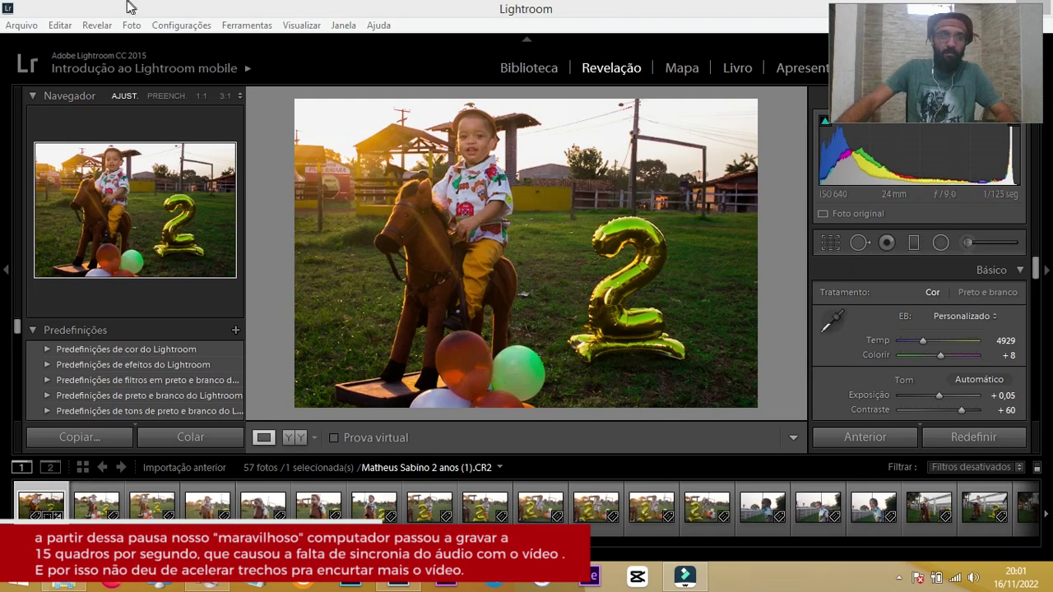
click(207, 17)
scroll(974, 511, down, 10)
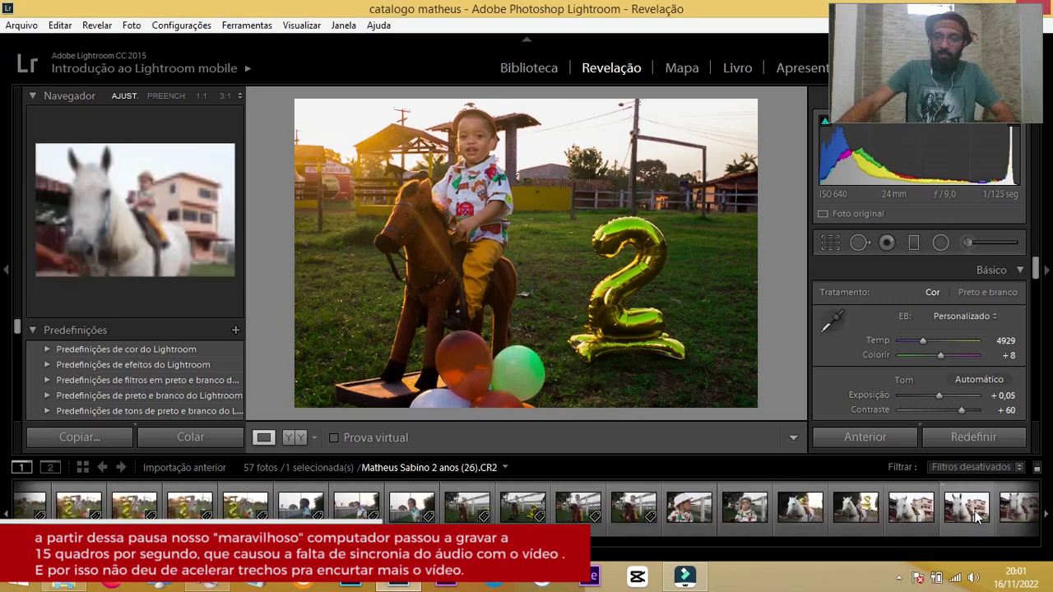
scroll(967, 515, down, 3)
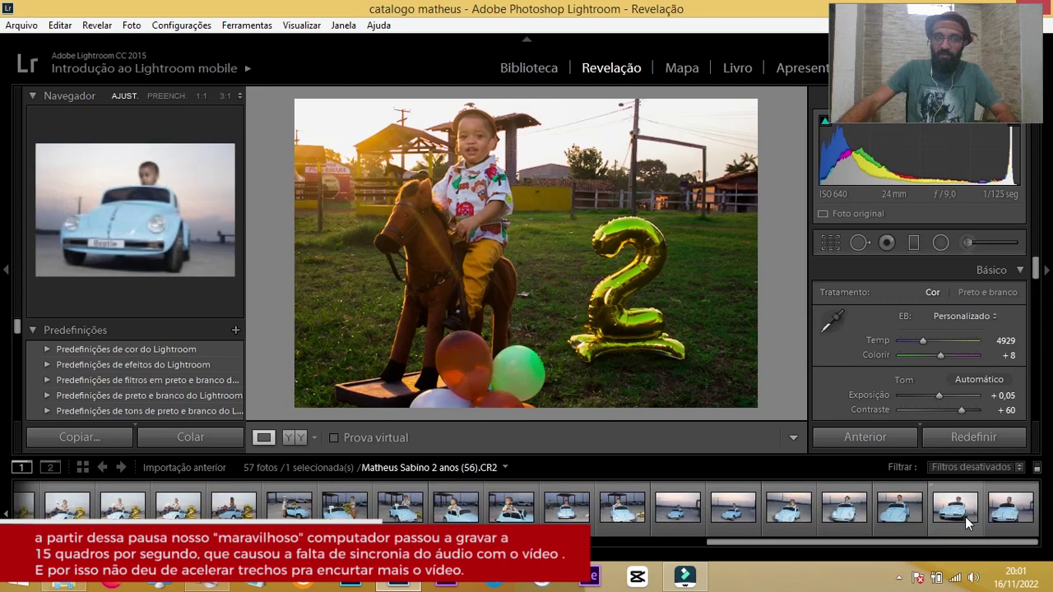
scroll(963, 516, up, 10)
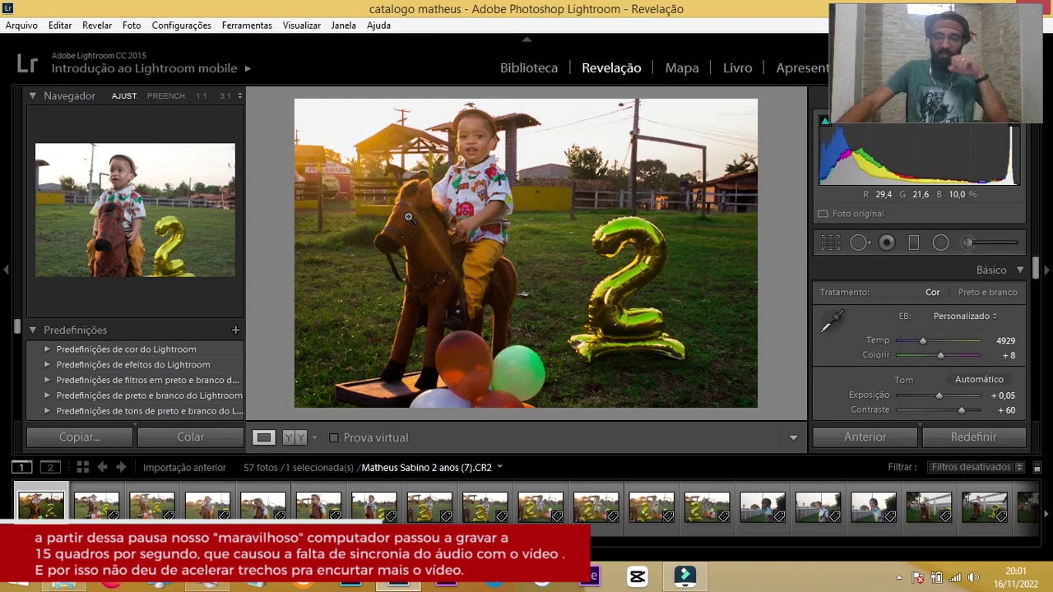
Choose Exportar from the Arquivo menu to bring up the export dialog.
click(32, 28)
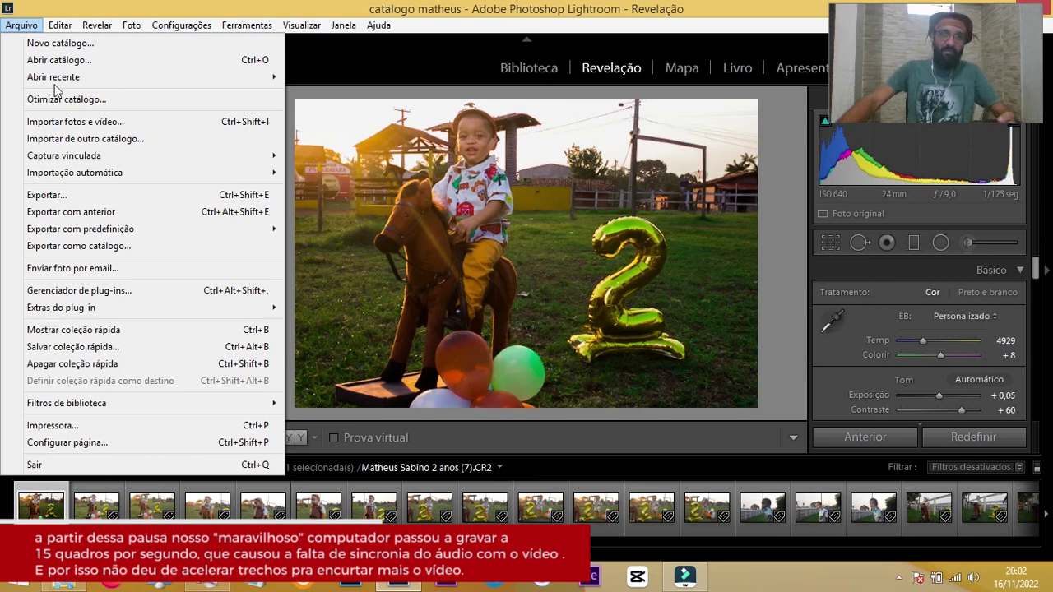
click(71, 196)
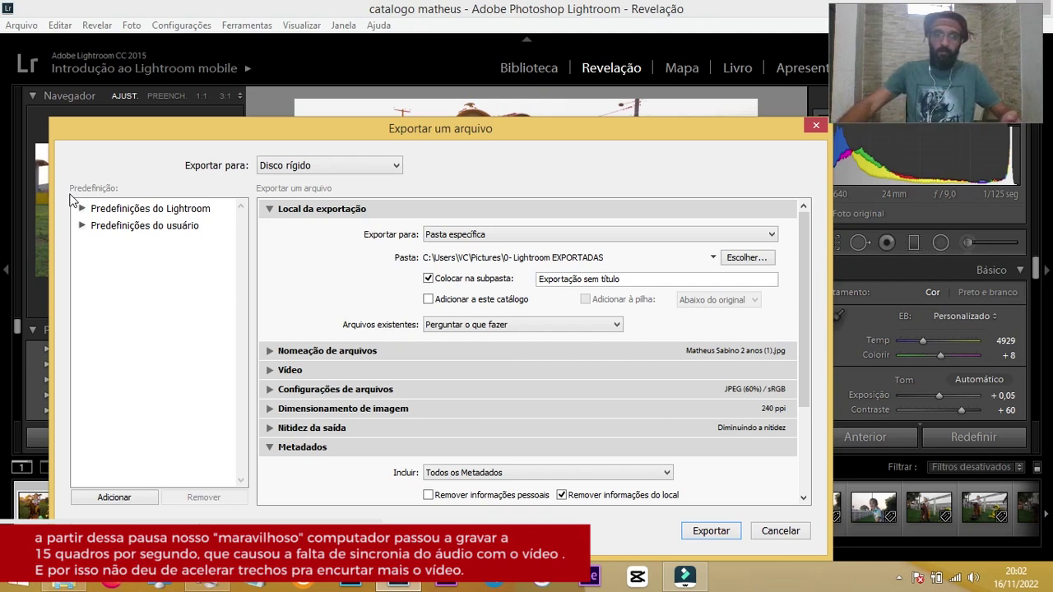
Review the export settings and export the photo as a JPEG to '0- Lightroom EXPORTADAS'.
drag(598, 139, 581, 70)
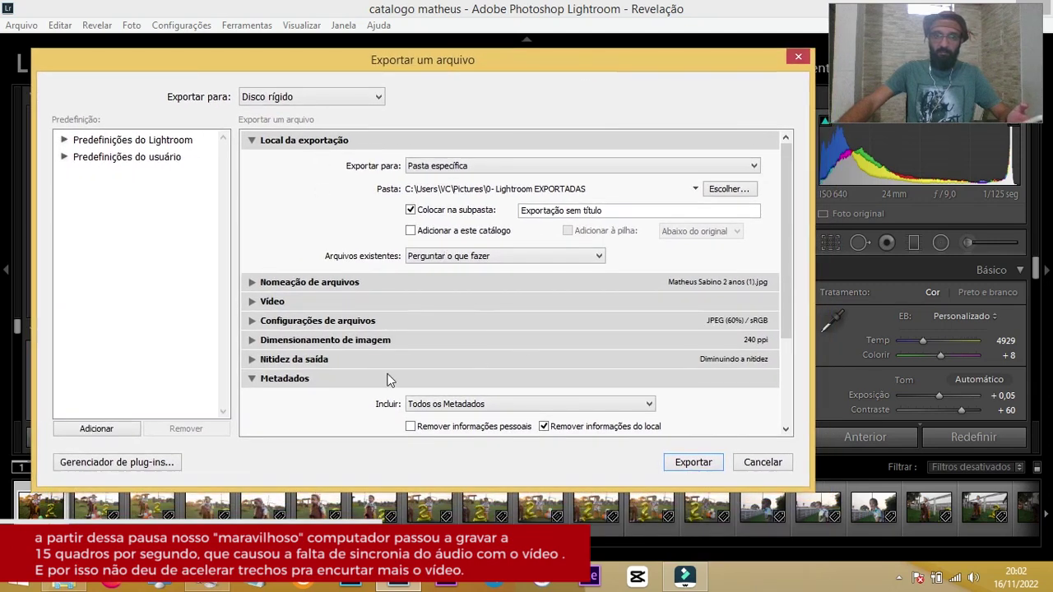
scroll(449, 364, down, 3)
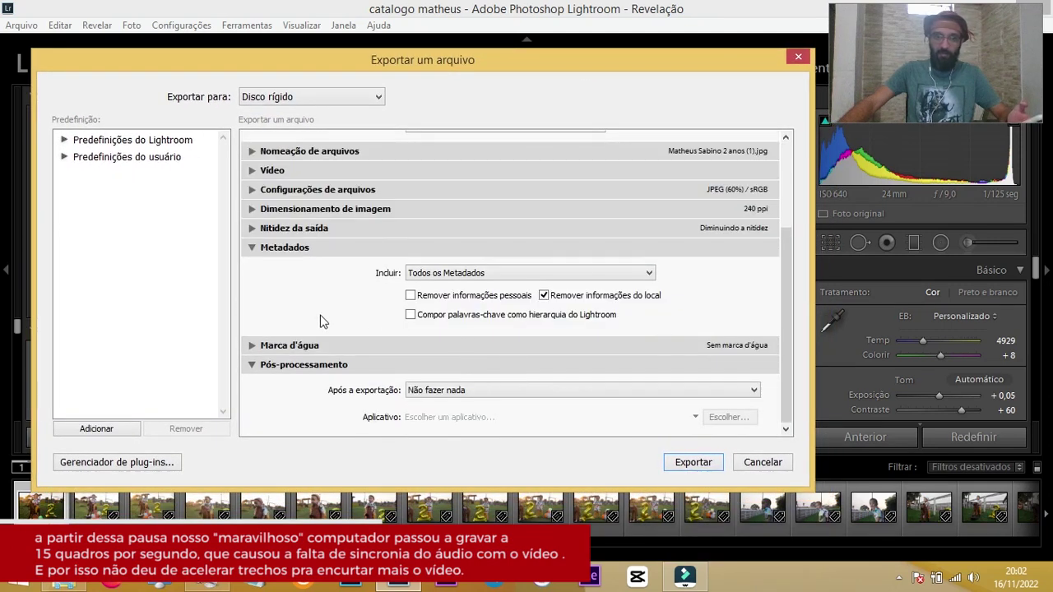
scroll(699, 329, up, 3)
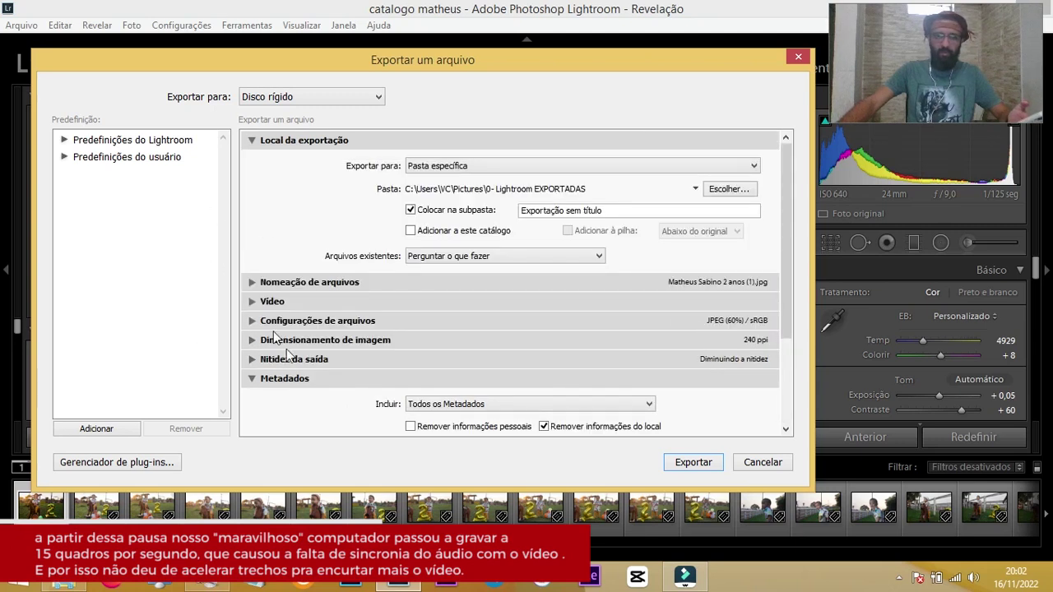
click(693, 463)
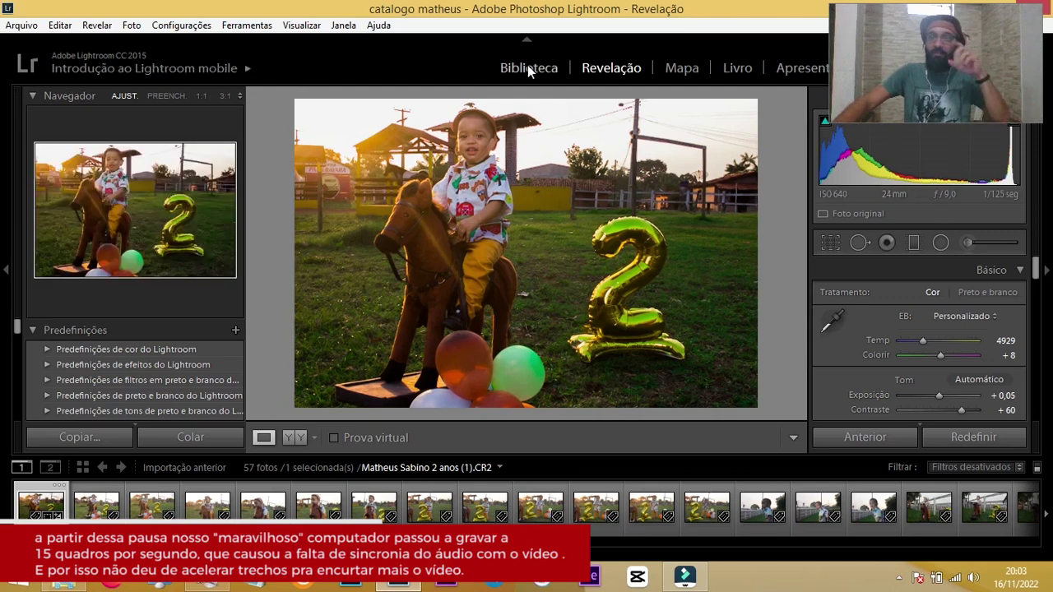
Bring the Lightroom window back into focus on the developed rocking-horse photo.
click(888, 78)
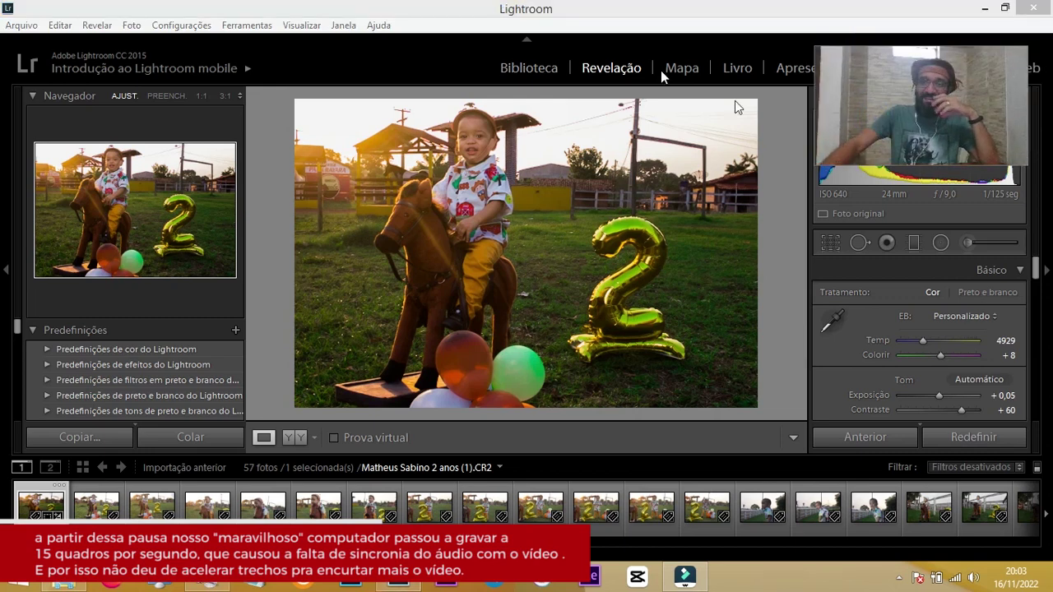
click(761, 14)
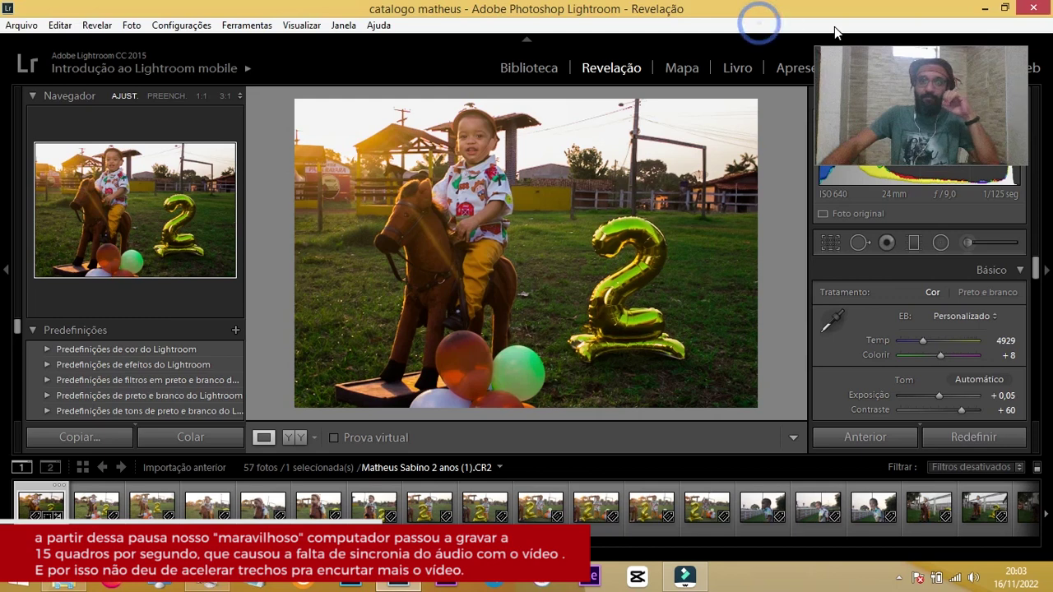
Close Lightroom, then open Task Manager from the taskbar and move it left.
click(1035, 9)
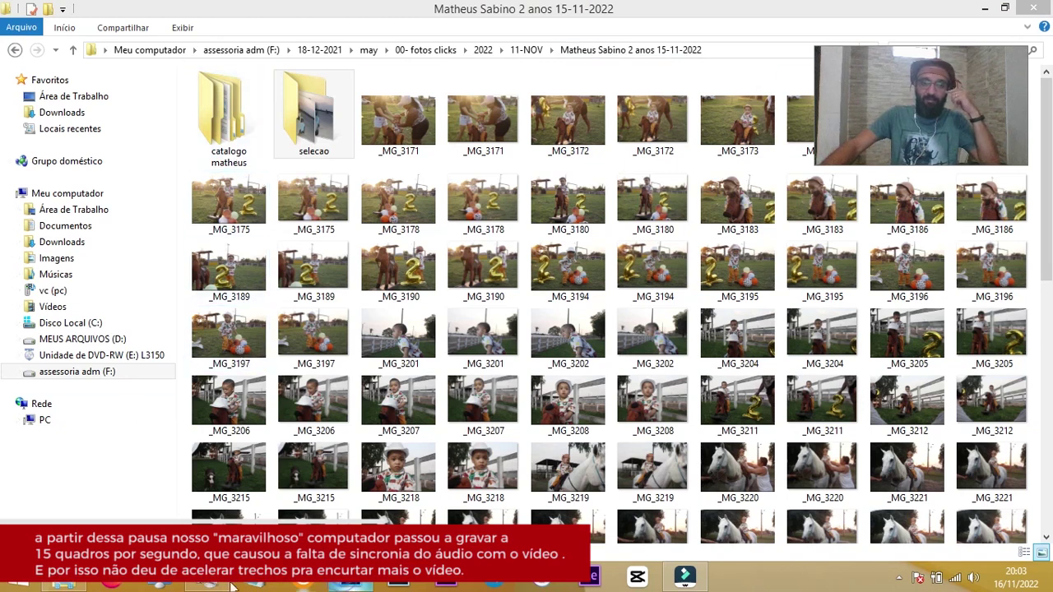
click(218, 583)
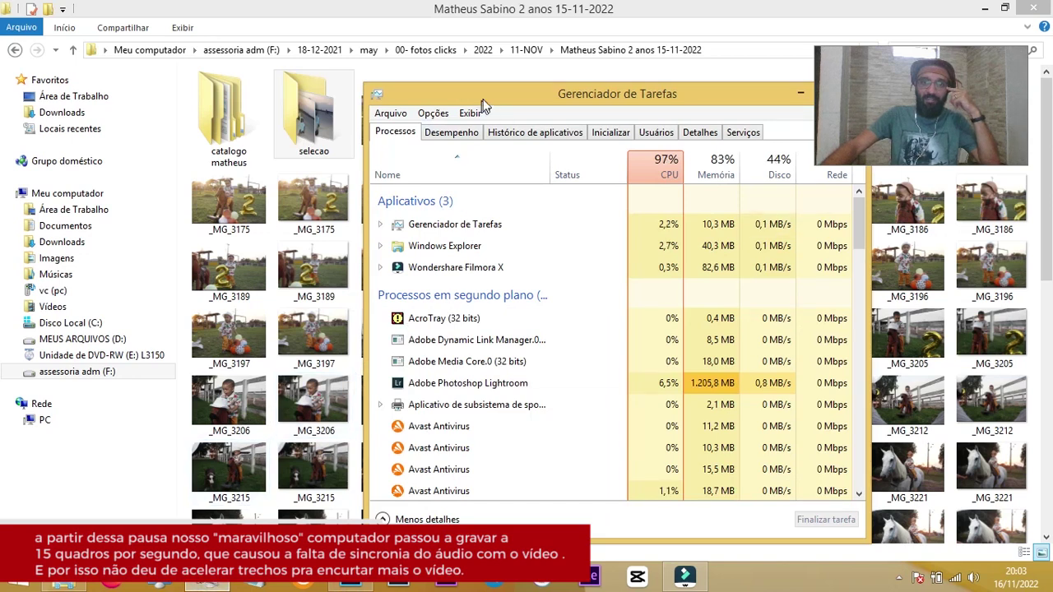
drag(482, 100, 261, 68)
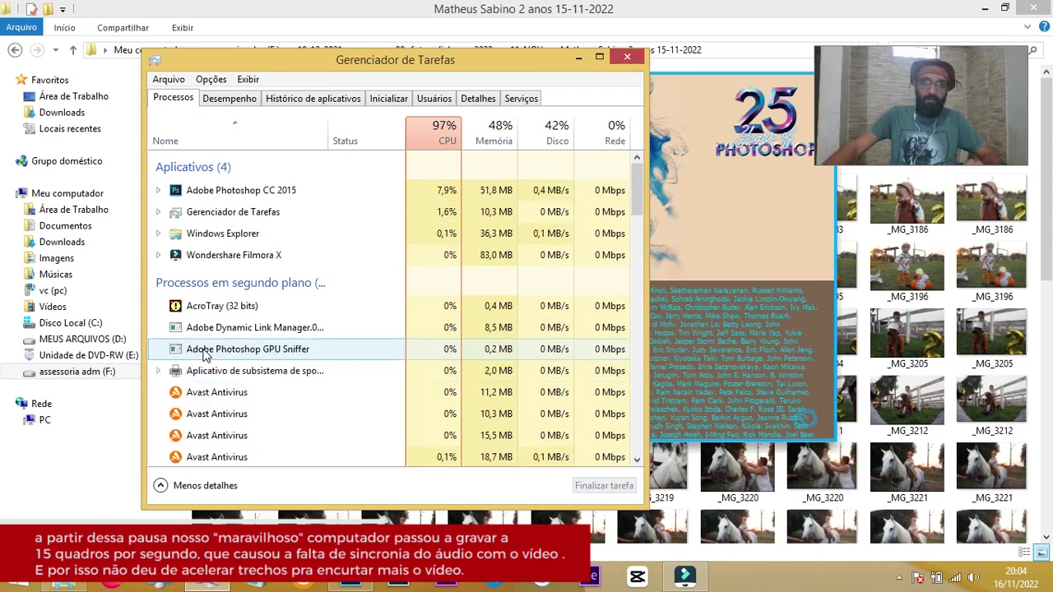
End the spooler subsystem process in Task Manager and start scrolling down the process list.
right_click(226, 373)
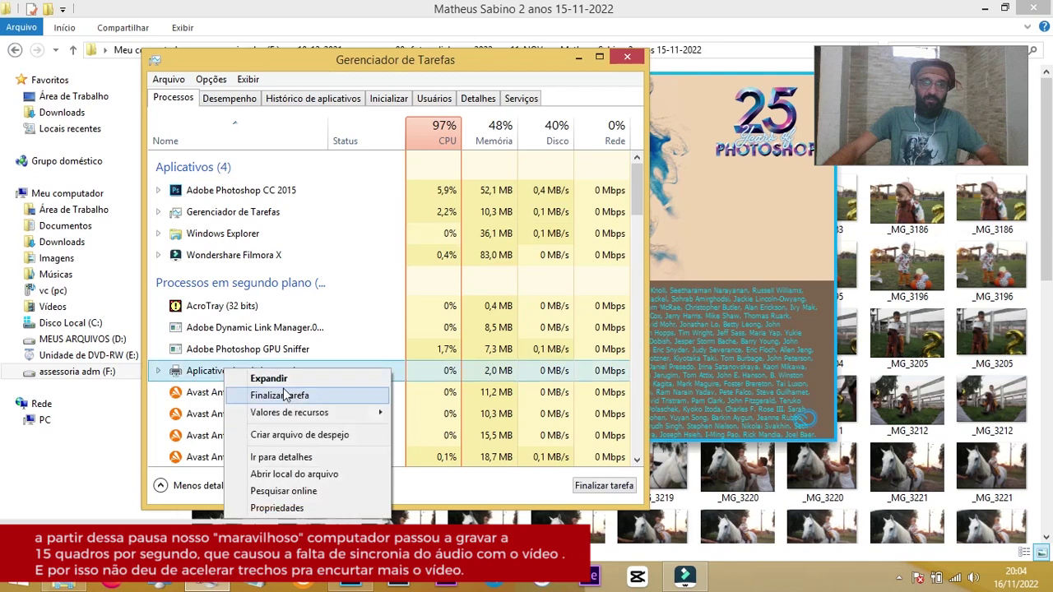
click(297, 394)
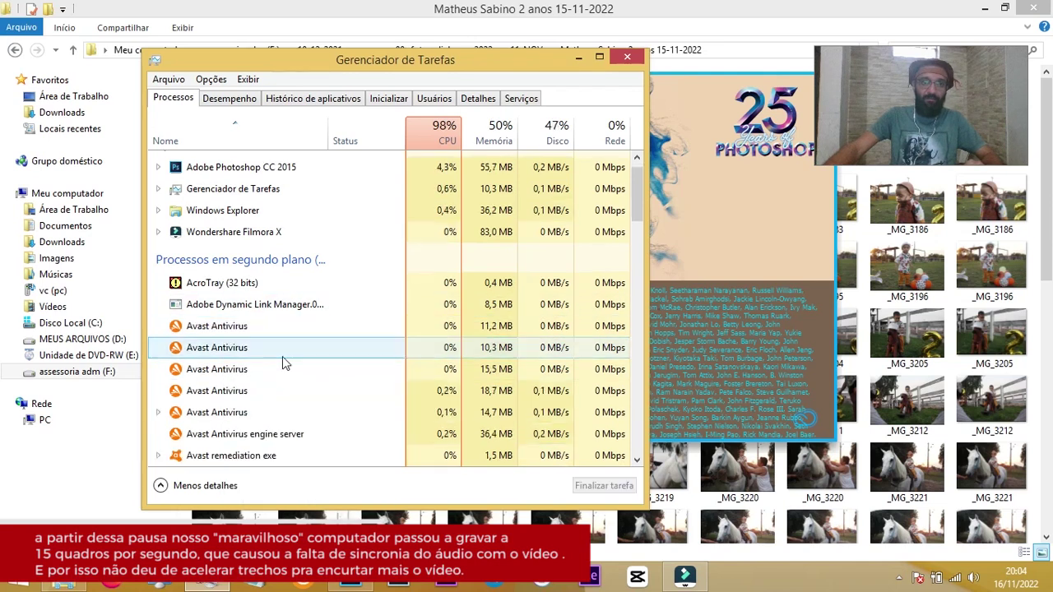
scroll(282, 356, down, 1)
scroll(279, 357, down, 2)
scroll(251, 374, down, 1)
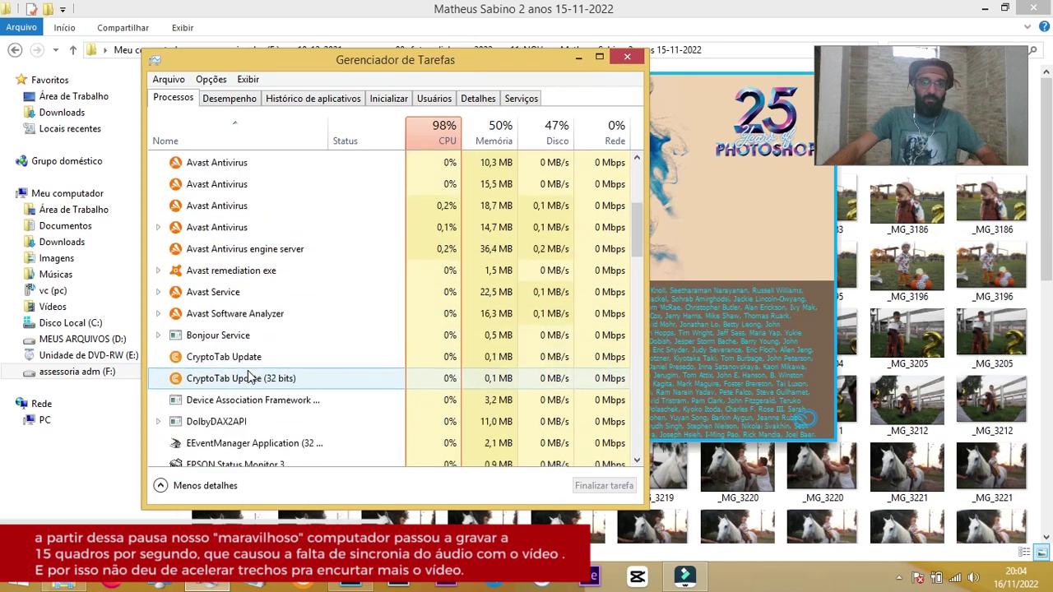
scroll(249, 376, down, 1)
scroll(250, 376, down, 1)
scroll(250, 376, down, 1)
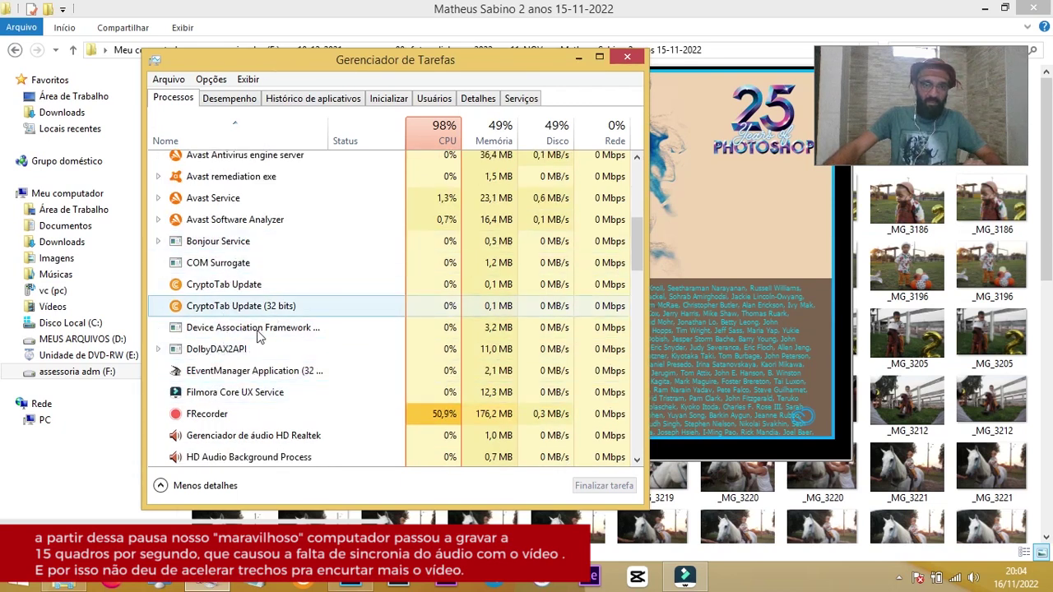
Scroll through the remaining background processes to the bottom, then back up a little.
scroll(236, 352, down, 1)
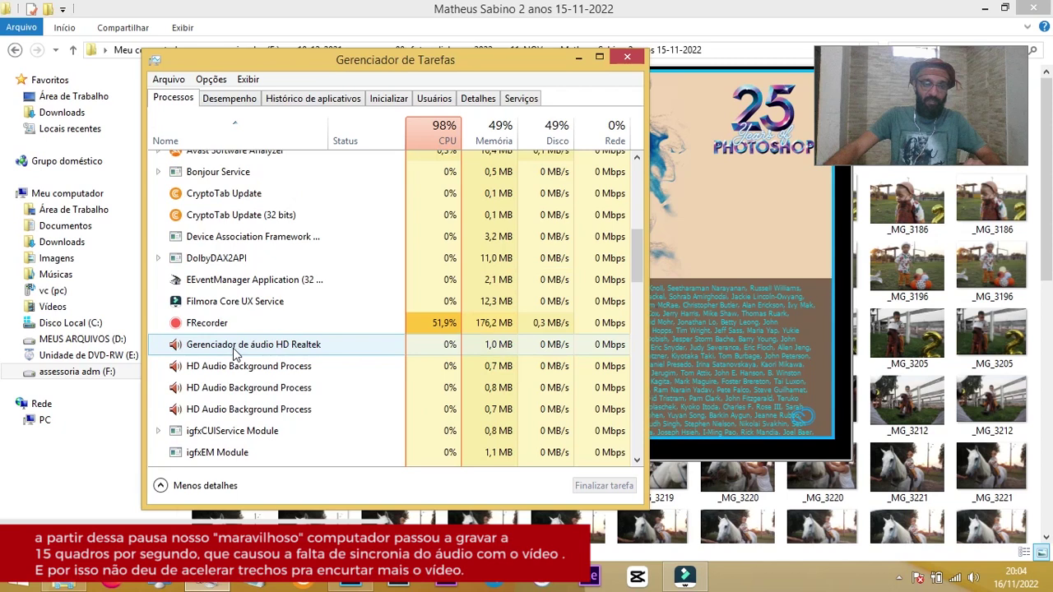
scroll(243, 383, down, 1)
scroll(241, 383, down, 1)
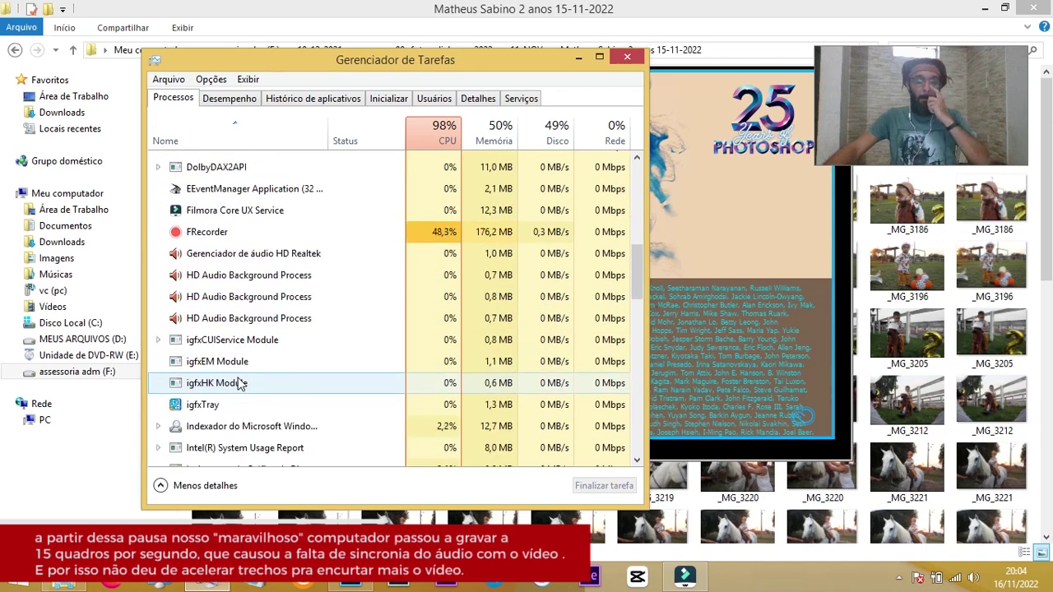
scroll(237, 346, down, 2)
scroll(234, 308, down, 2)
scroll(239, 313, down, 2)
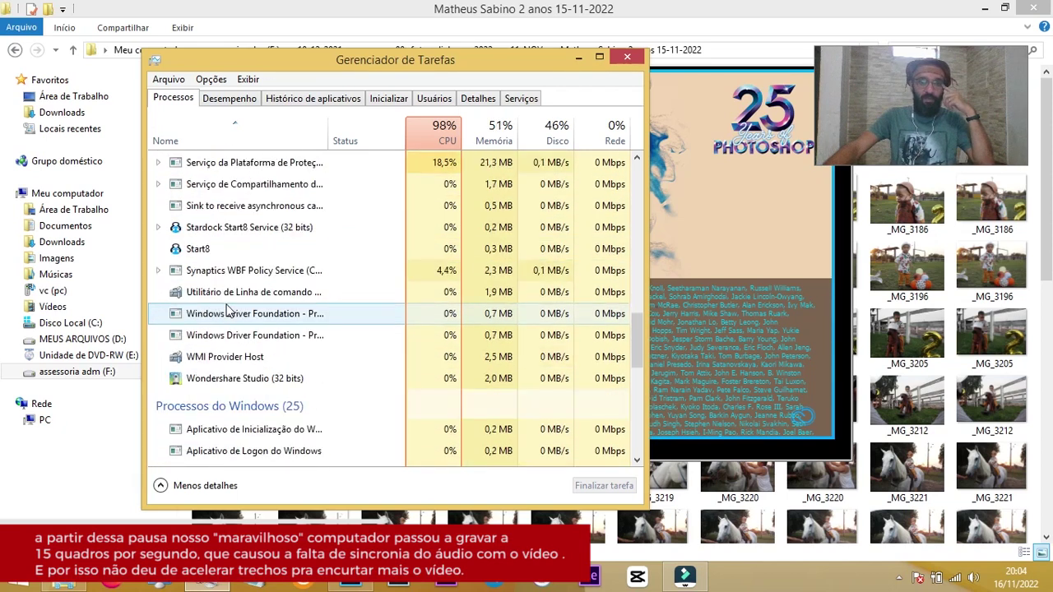
scroll(266, 411, down, 2)
scroll(266, 389, up, 5)
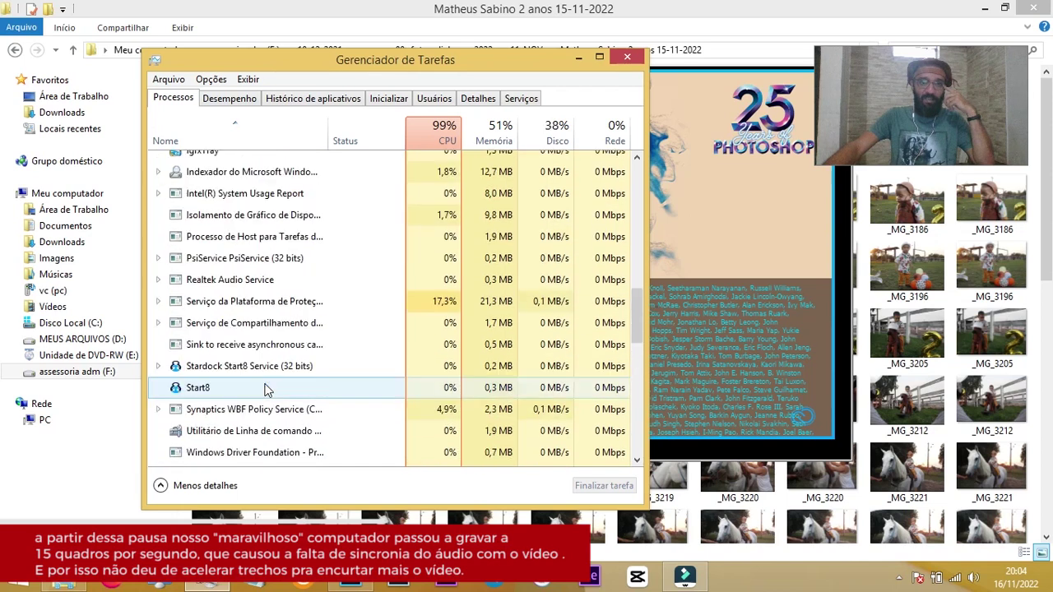
scroll(265, 389, up, 4)
scroll(266, 390, up, 4)
scroll(266, 389, up, 1)
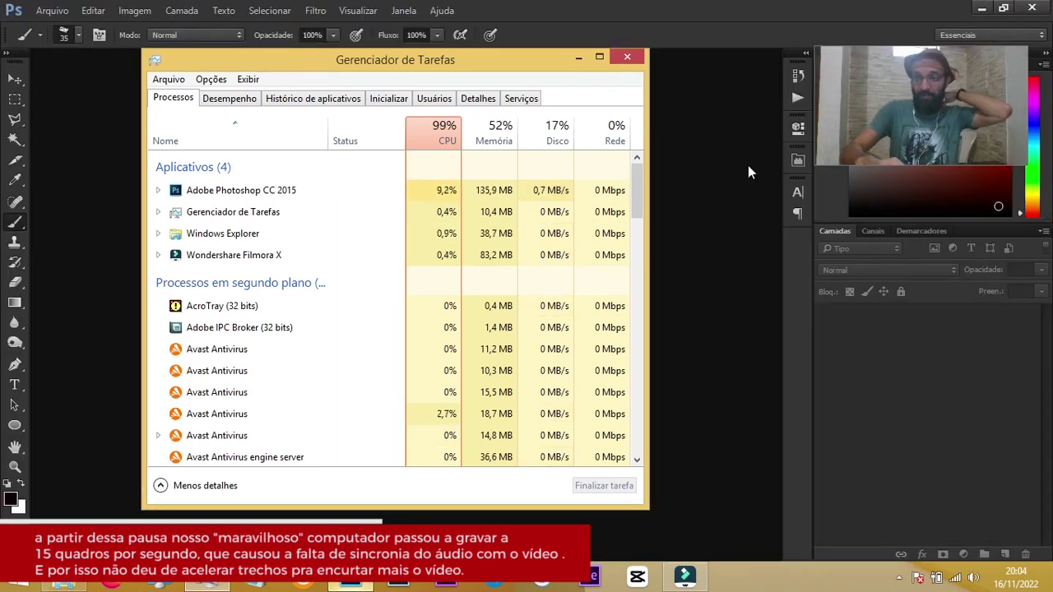
Bring the Filmora window with the 'velocidade do obturador - COMPLEMNTO' project to the front from the taskbar.
key(alt)
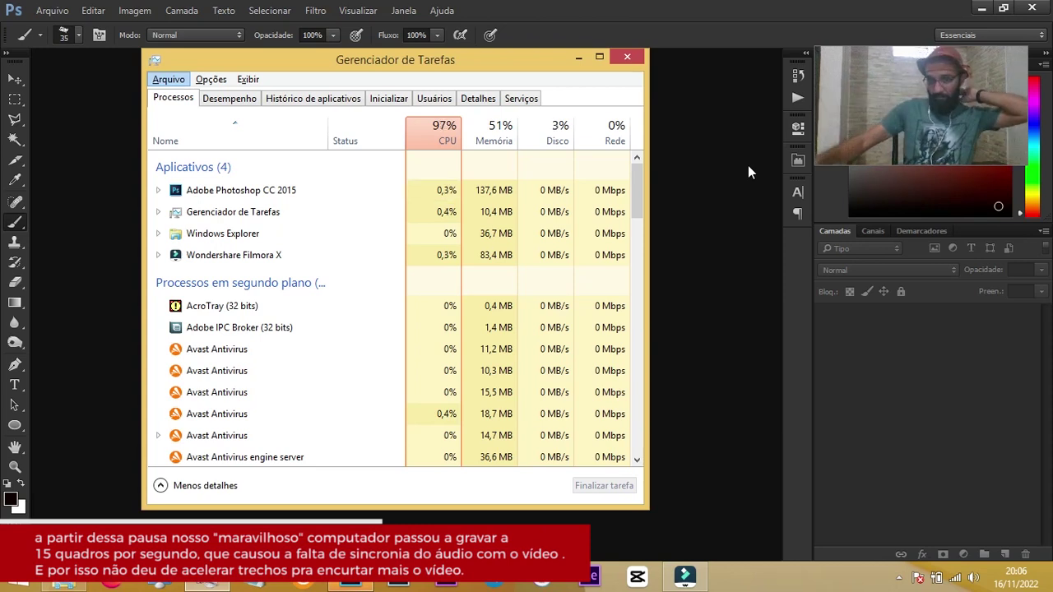
click(693, 579)
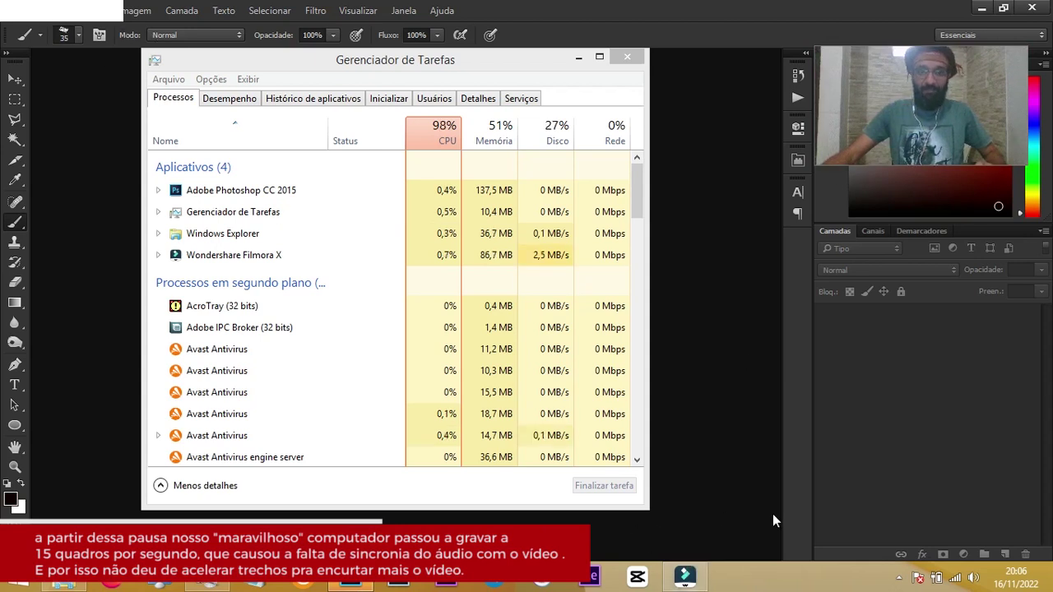
click(683, 580)
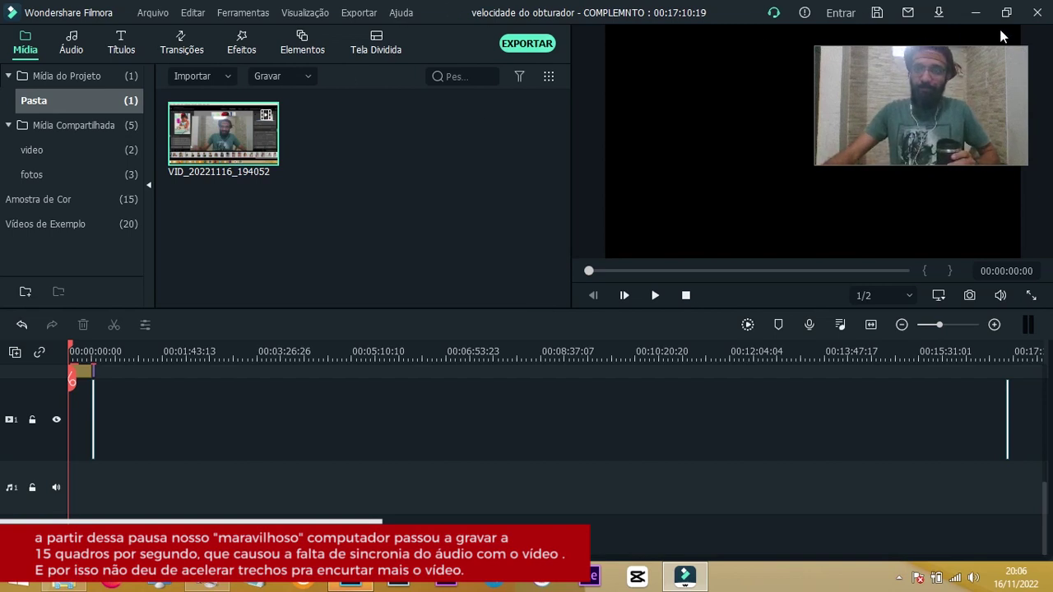
Minimise Wondershare Filmora to reveal Task Manager over Photoshop.
click(975, 13)
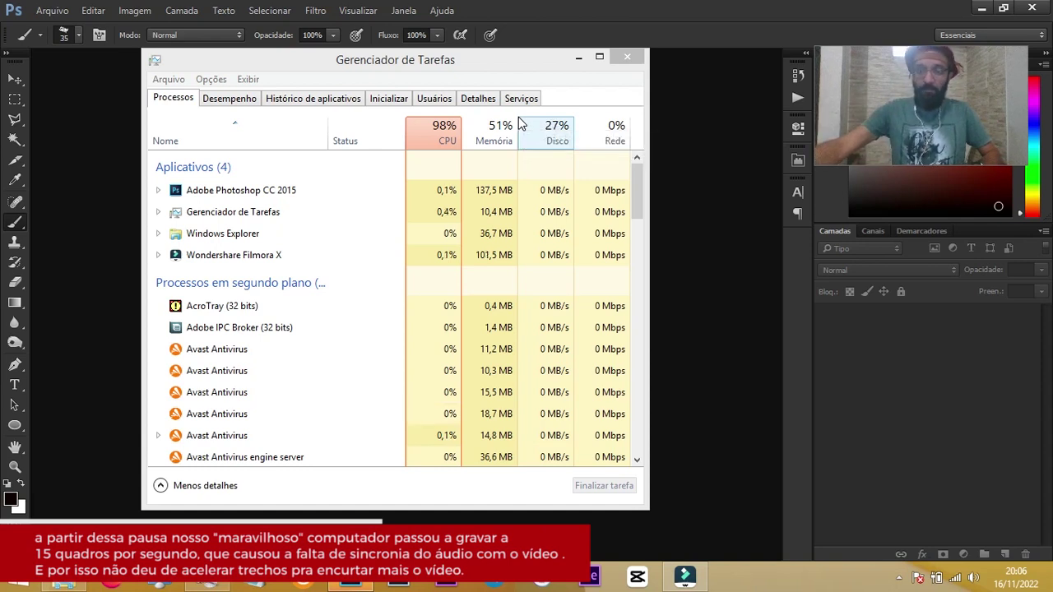
Turn on airplane mode (Modo Avião) from the network tray panel, cutting off Wi‑Fi.
click(955, 579)
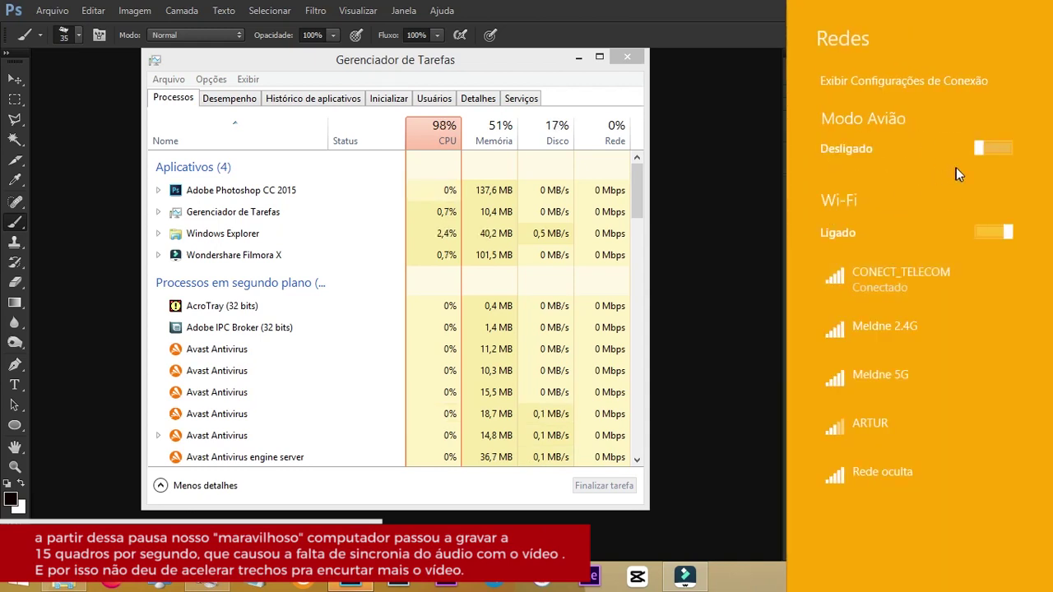
click(996, 149)
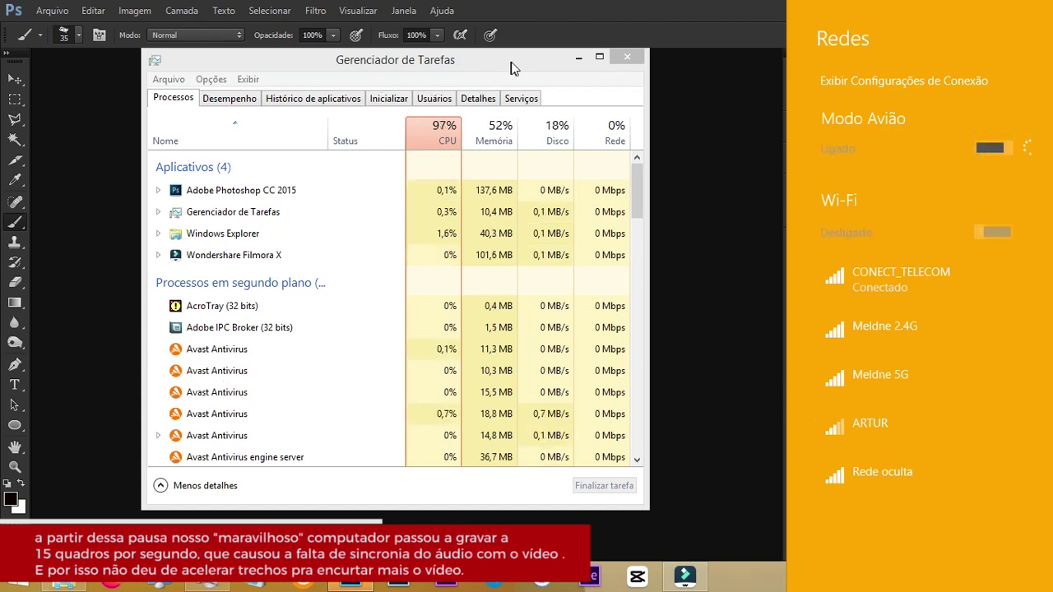
click(756, 589)
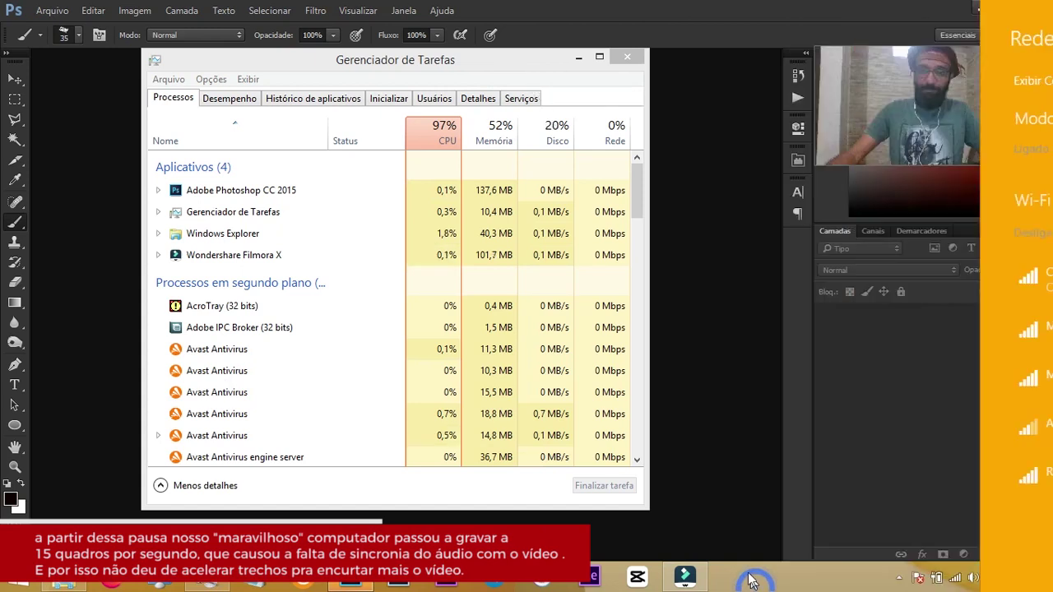
Disable Avast protection for 1 hour from its tray icon's module controls.
click(899, 578)
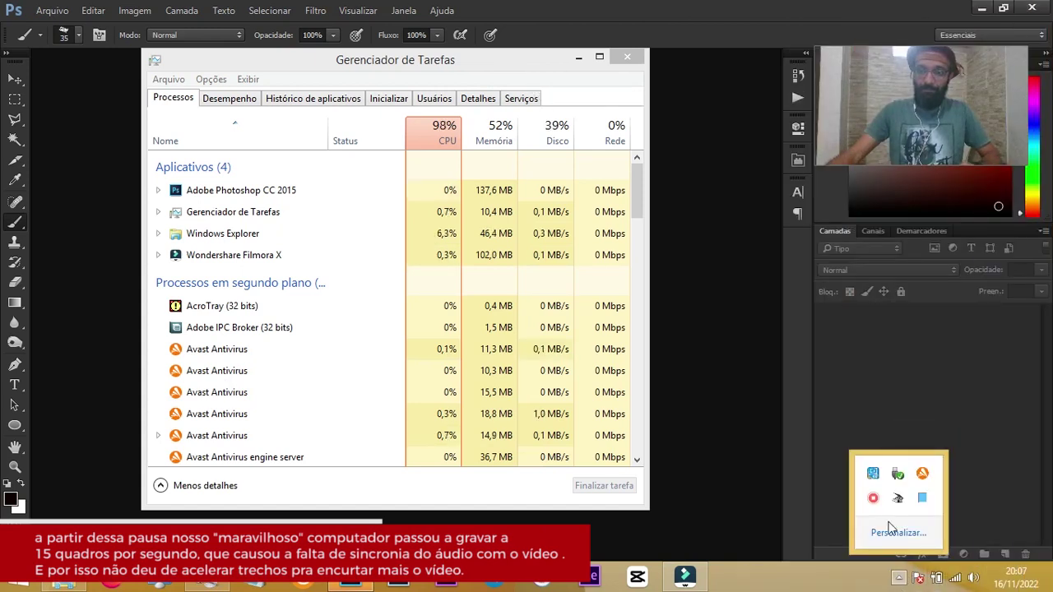
right_click(922, 476)
mouse_move(946, 366)
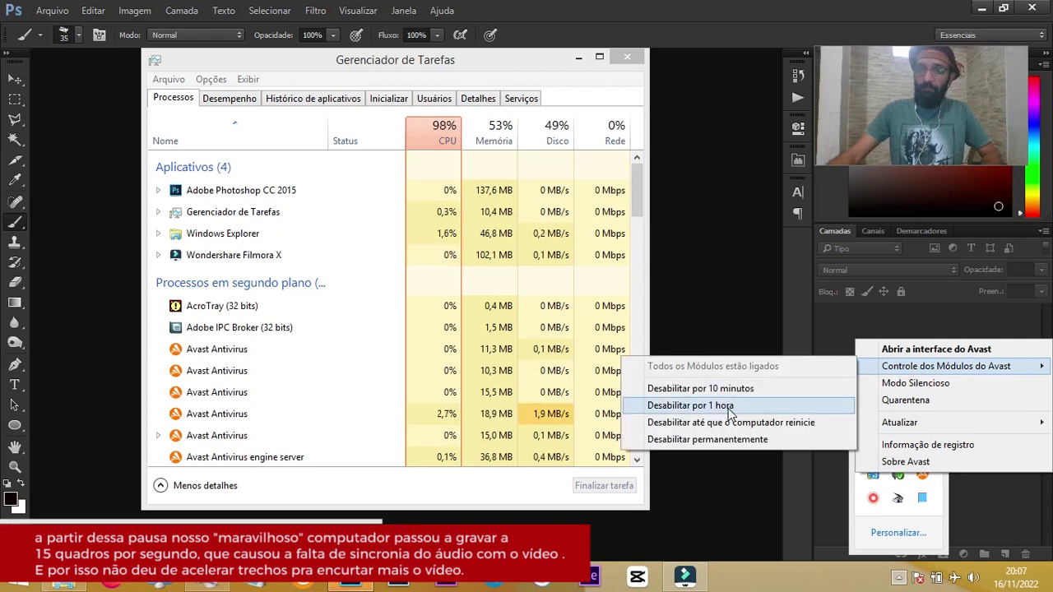
click(728, 407)
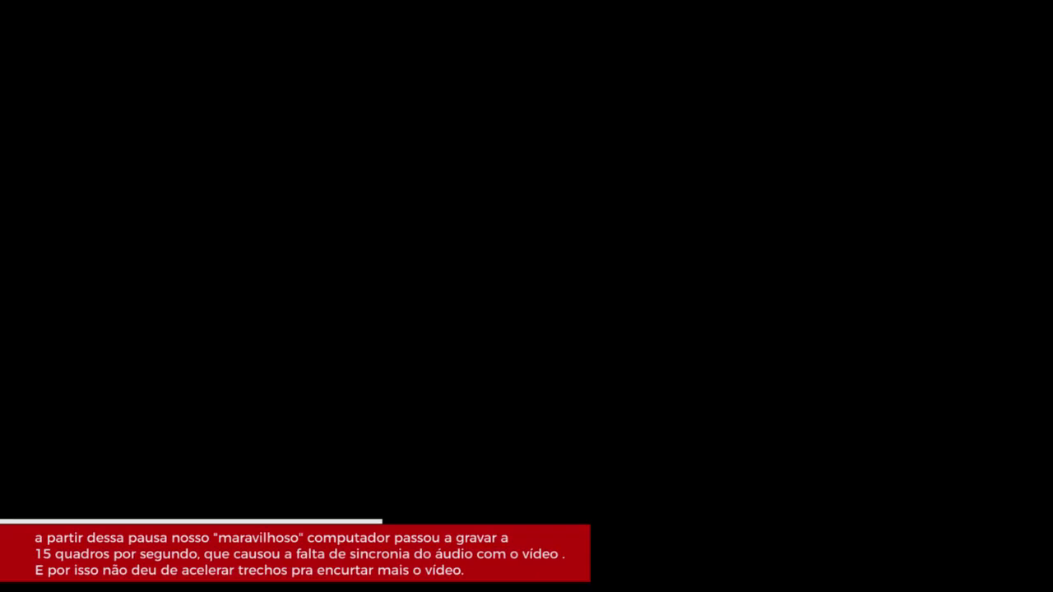
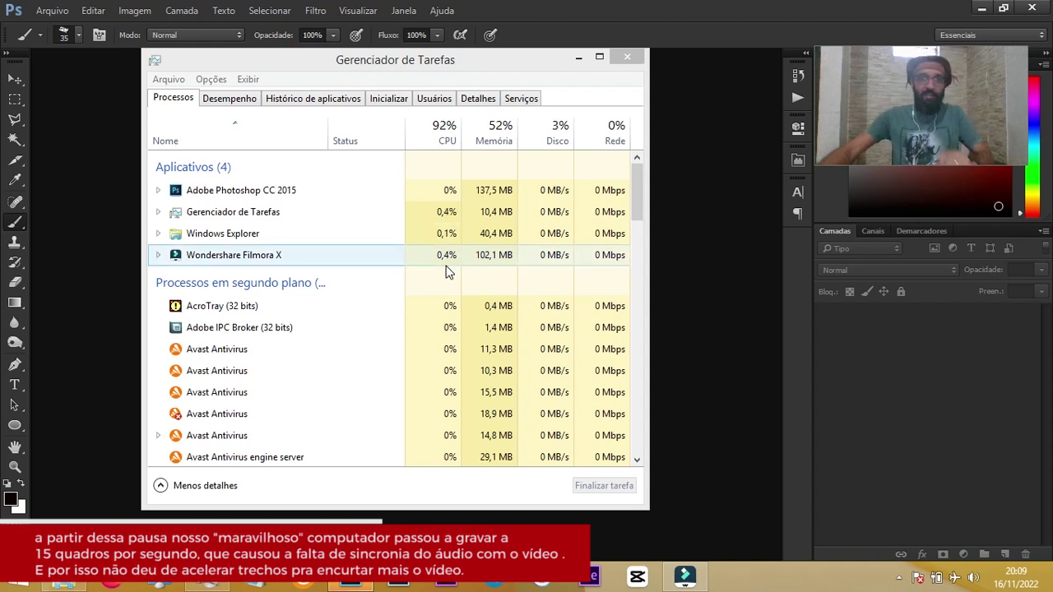
Minimize Windows Task Manager so the empty Photoshop workspace shows.
click(515, 60)
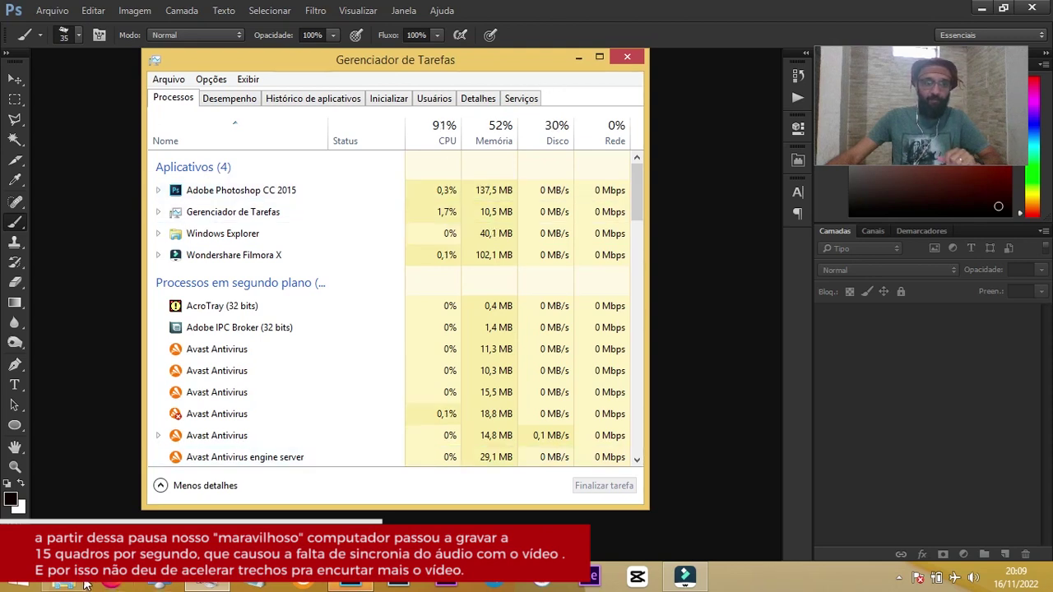
click(580, 60)
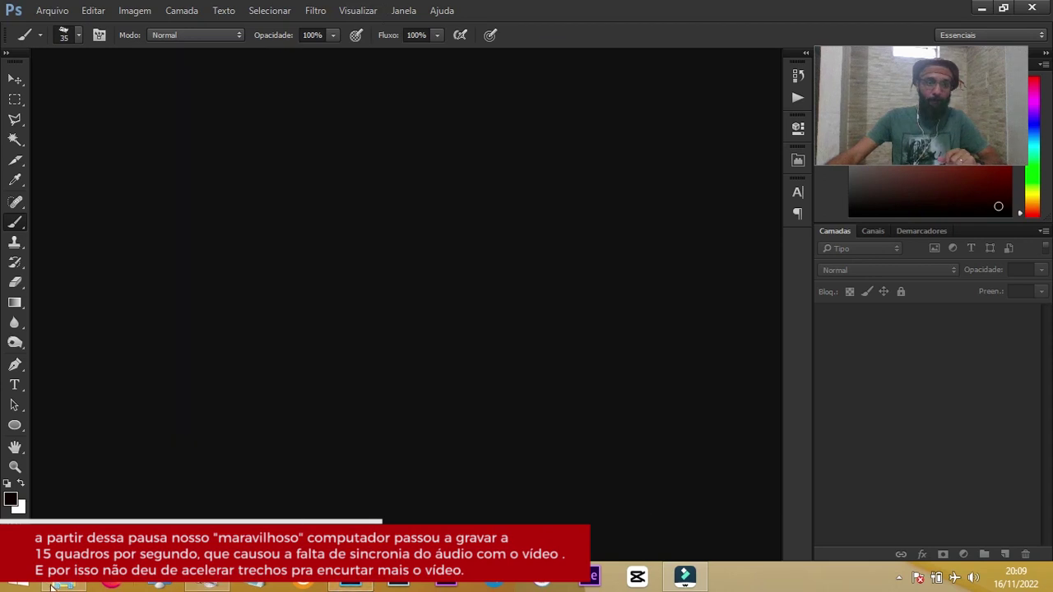
In Explorer, go to Imagens > 0- Lightroom EXPORTADAS > Exportação sem título.
click(53, 584)
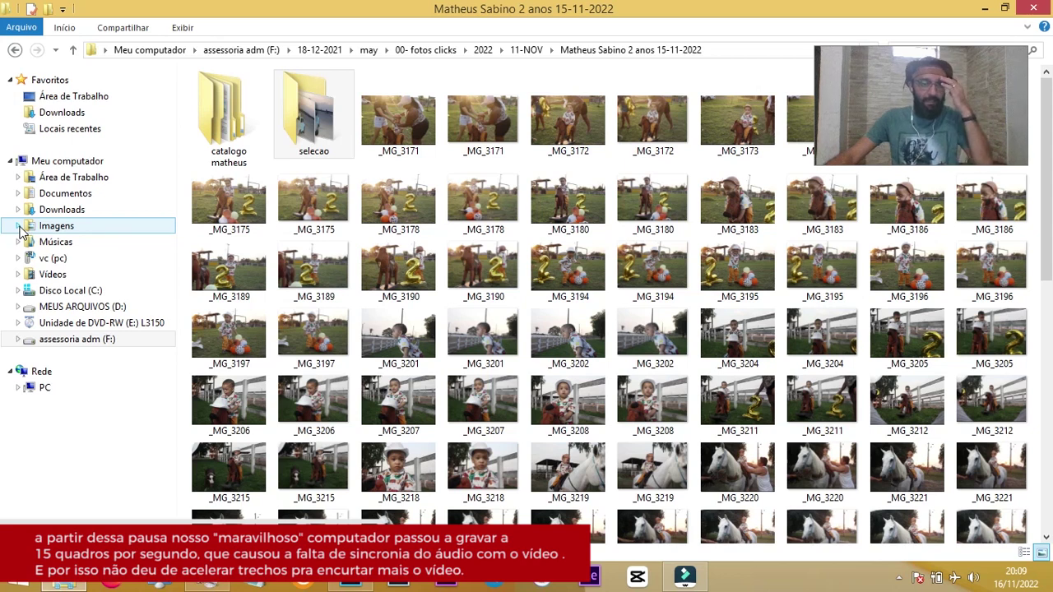
click(58, 228)
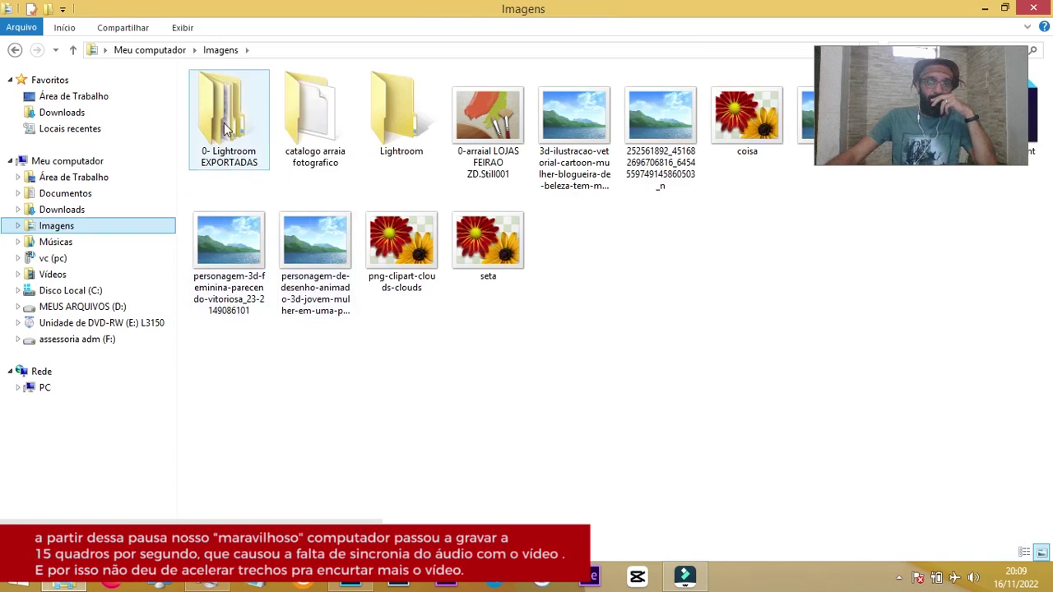
double_click(226, 128)
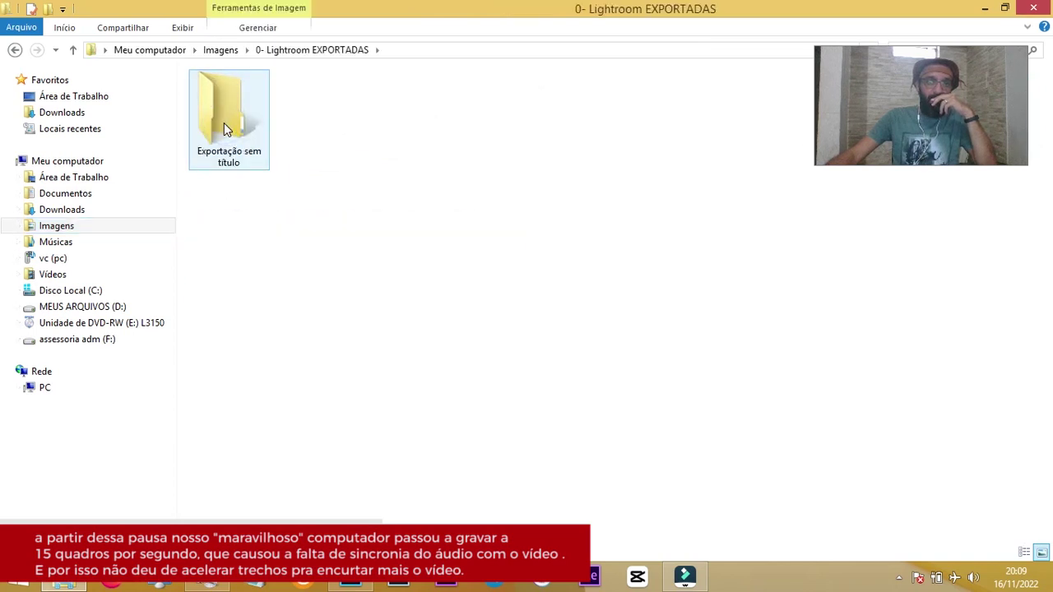
double_click(227, 130)
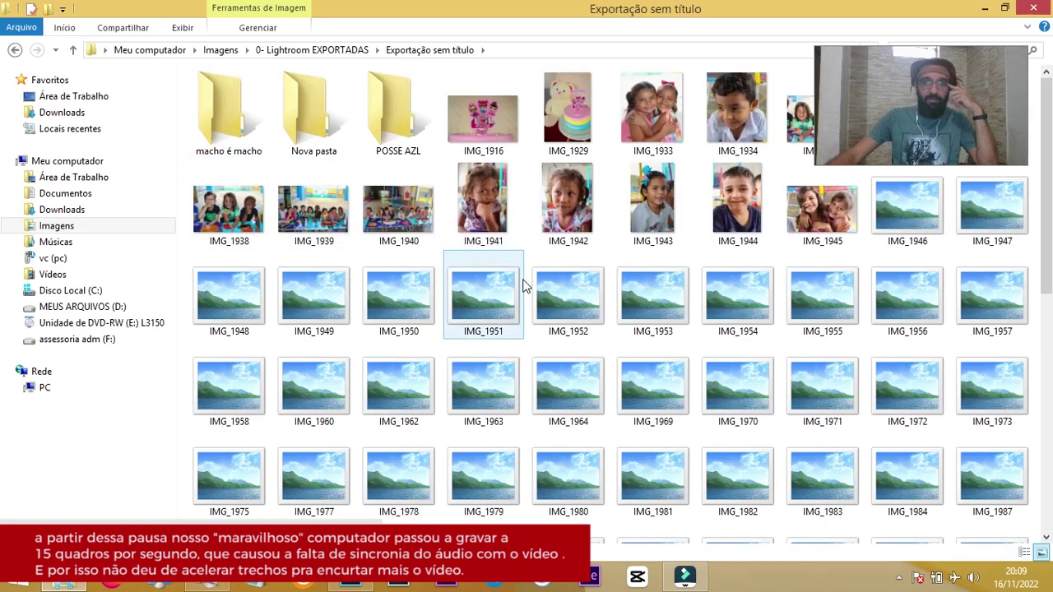
Drag a photo from the export folder into Photoshop to open it.
scroll(525, 286, down, 3)
scroll(524, 285, down, 3)
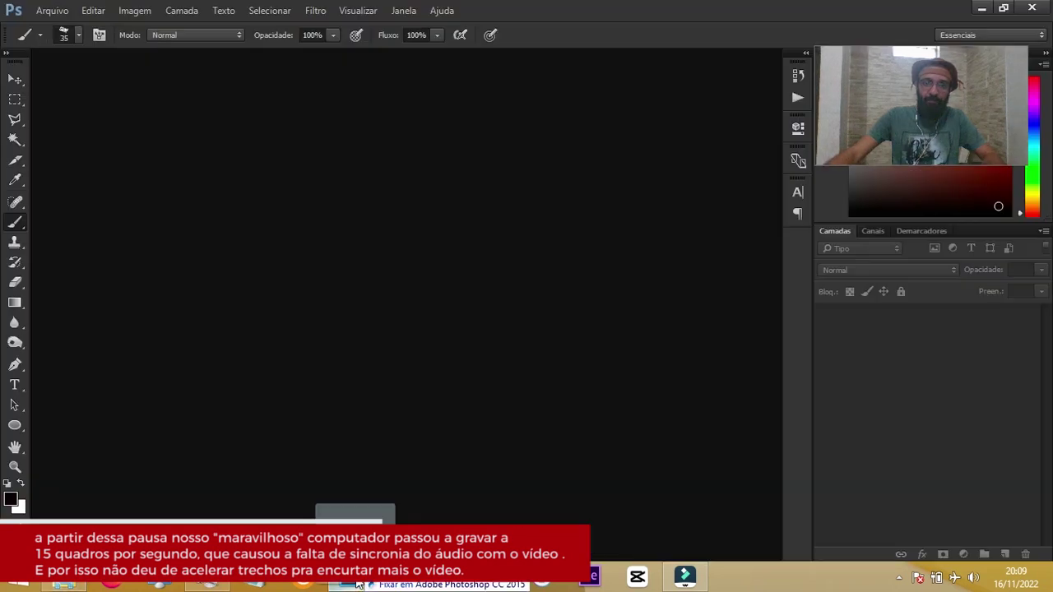
drag(358, 583, 400, 438)
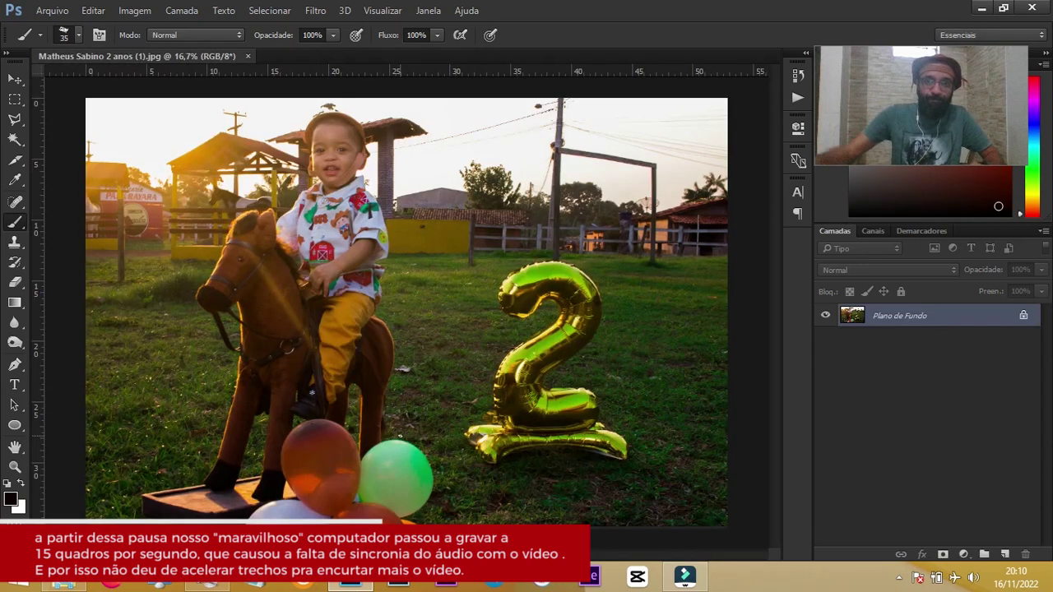
Duplicate the Plano de Fundo background layer, undo it, and duplicate it again.
key(ctrl+j)
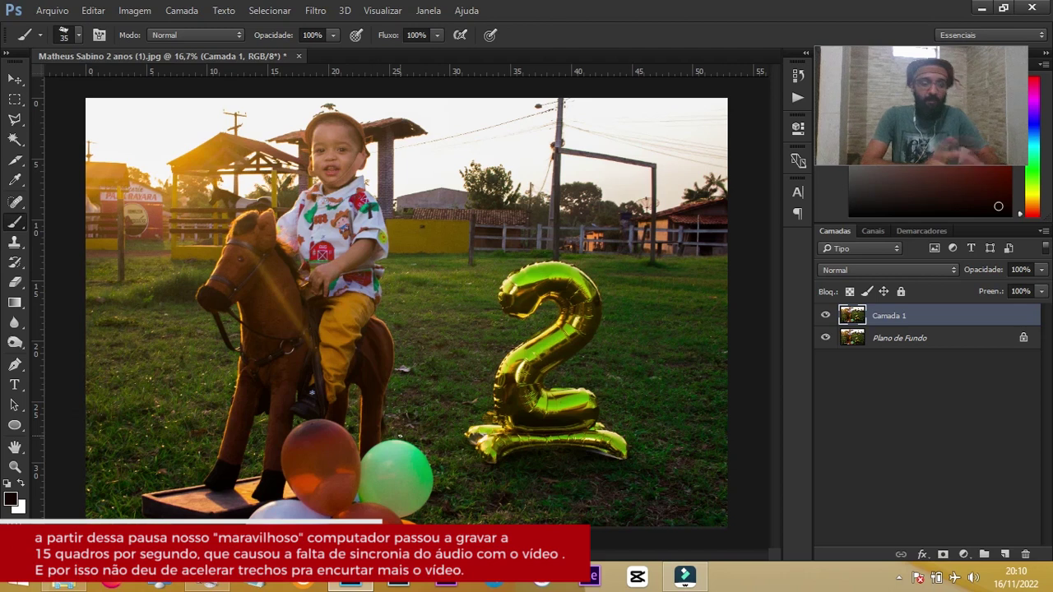
key(ctrl+z)
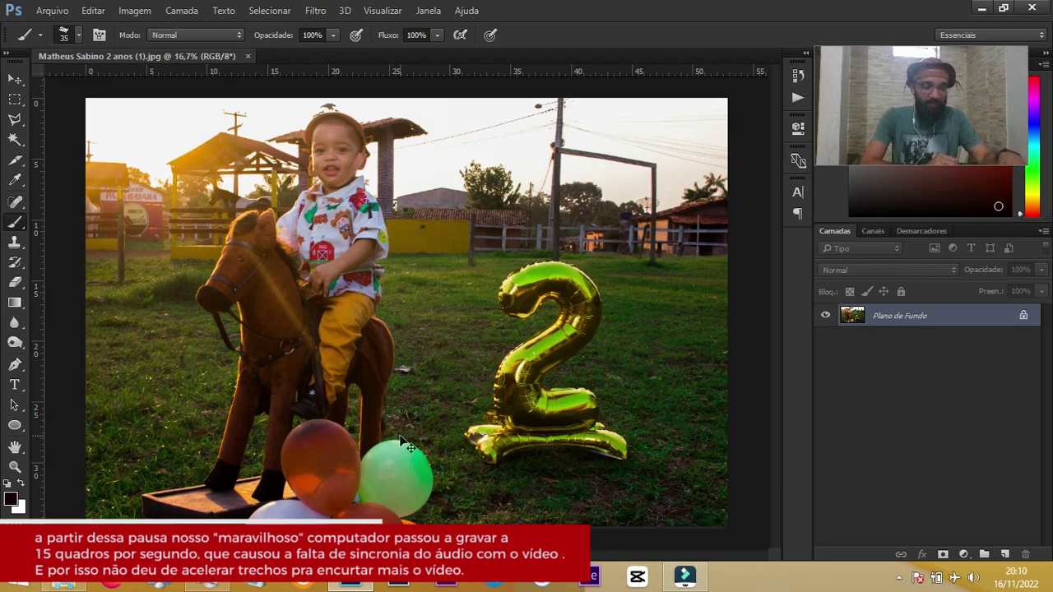
key(ctrl+j)
key(ctrl+j)
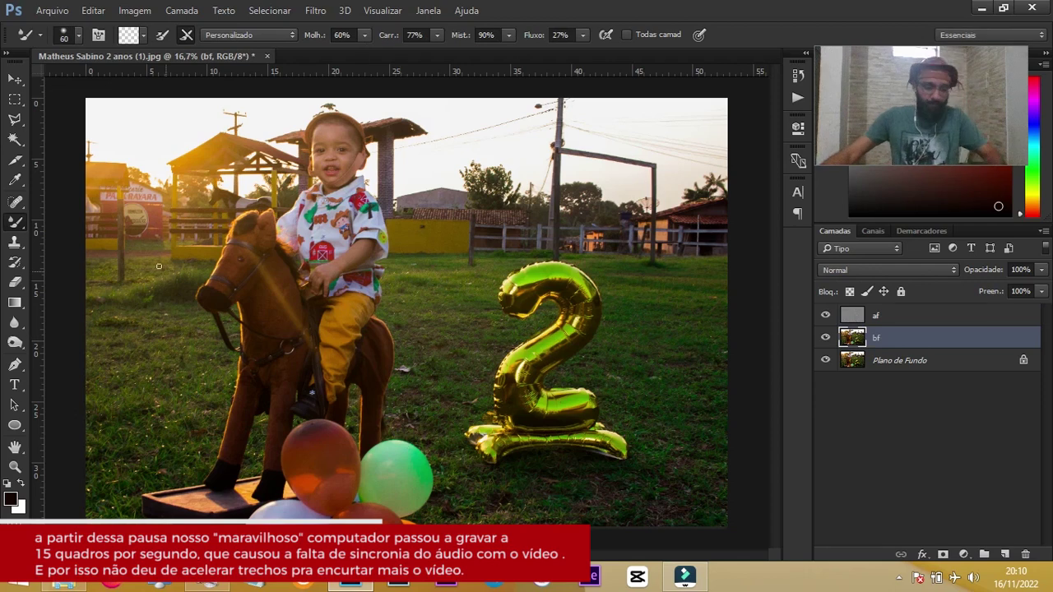
Zoom into the boy's face and set the brush size to 40 pixels.
scroll(303, 122, up, 1)
scroll(303, 123, up, 1)
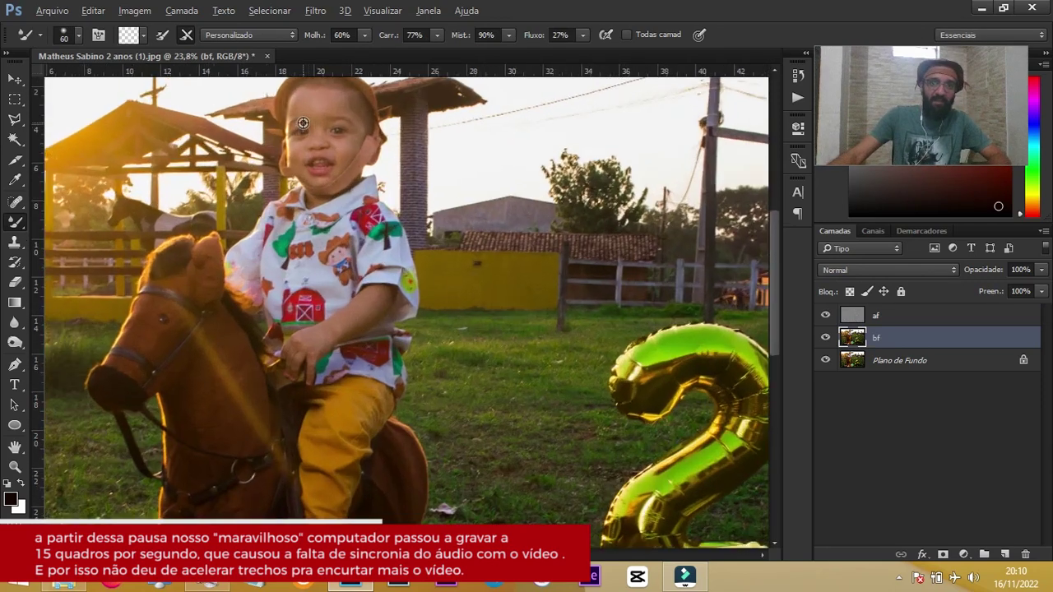
scroll(303, 122, up, 1)
scroll(320, 132, up, 1)
scroll(325, 156, up, 1)
scroll(326, 175, up, 1)
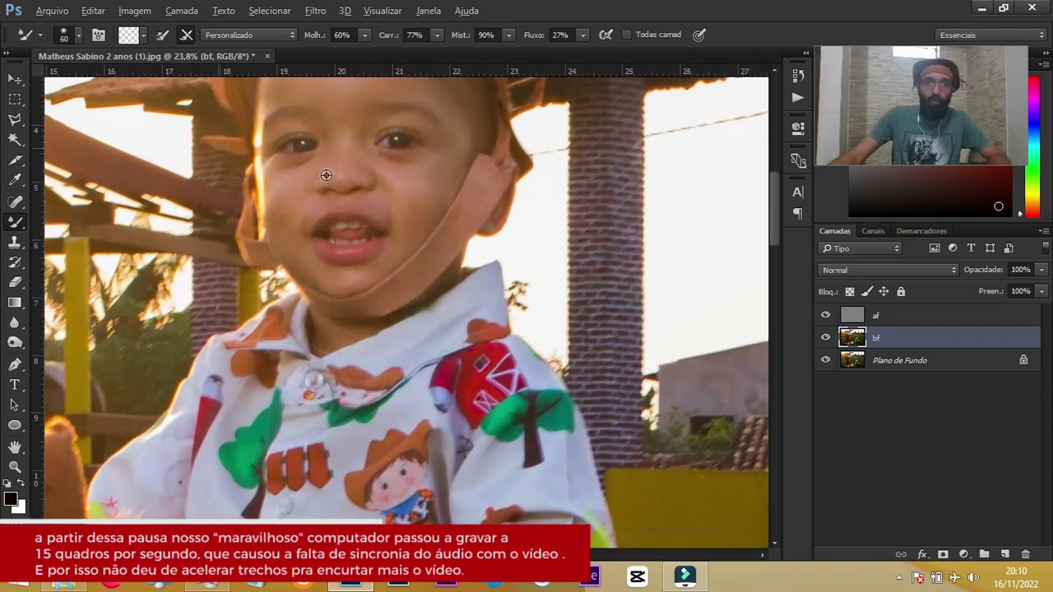
scroll(326, 175, up, 2)
scroll(404, 205, up, 2)
scroll(434, 216, up, 1)
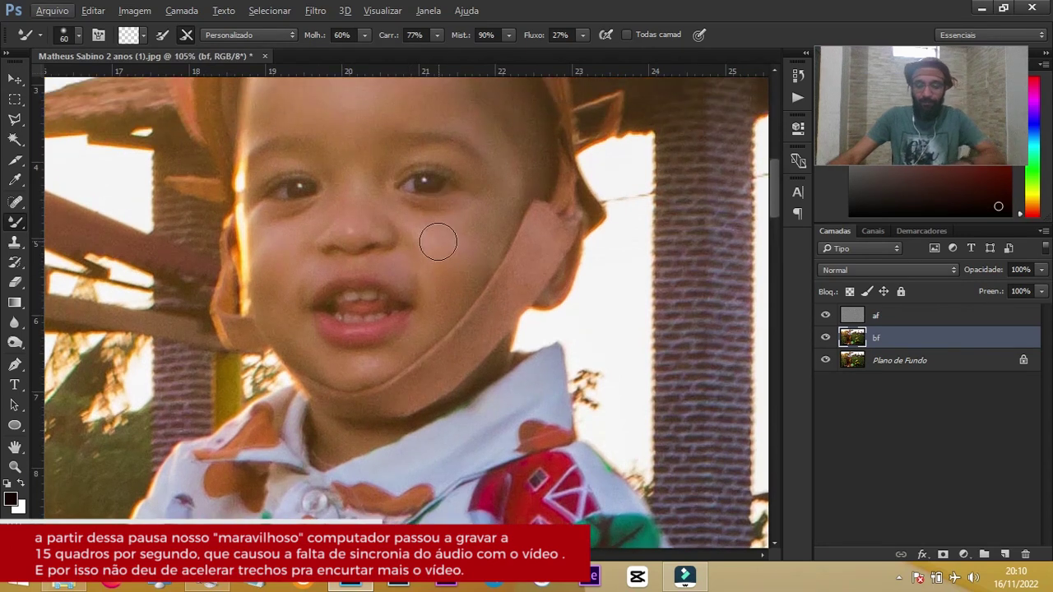
key(bracketleft)
key(bracketleft)
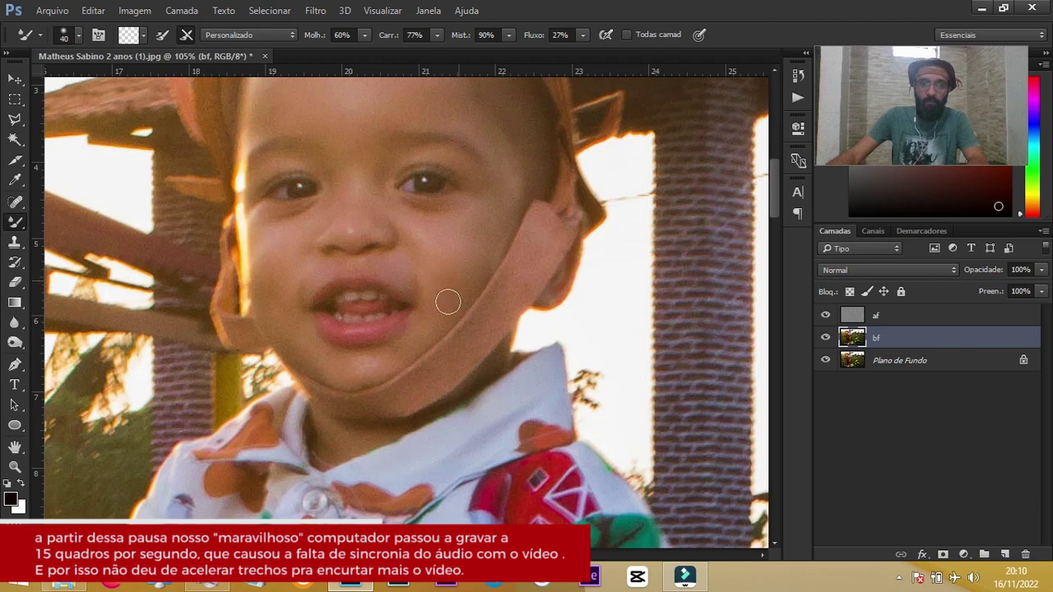
scroll(498, 207, up, 1)
scroll(498, 207, up, 1)
key(bracketright)
key(bracketright)
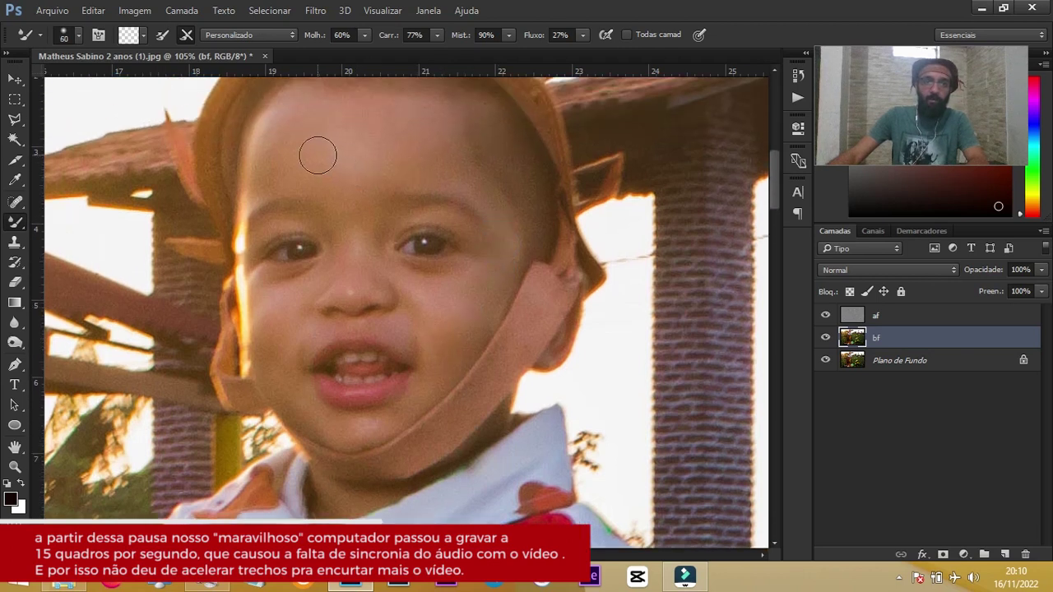
key(bracketleft)
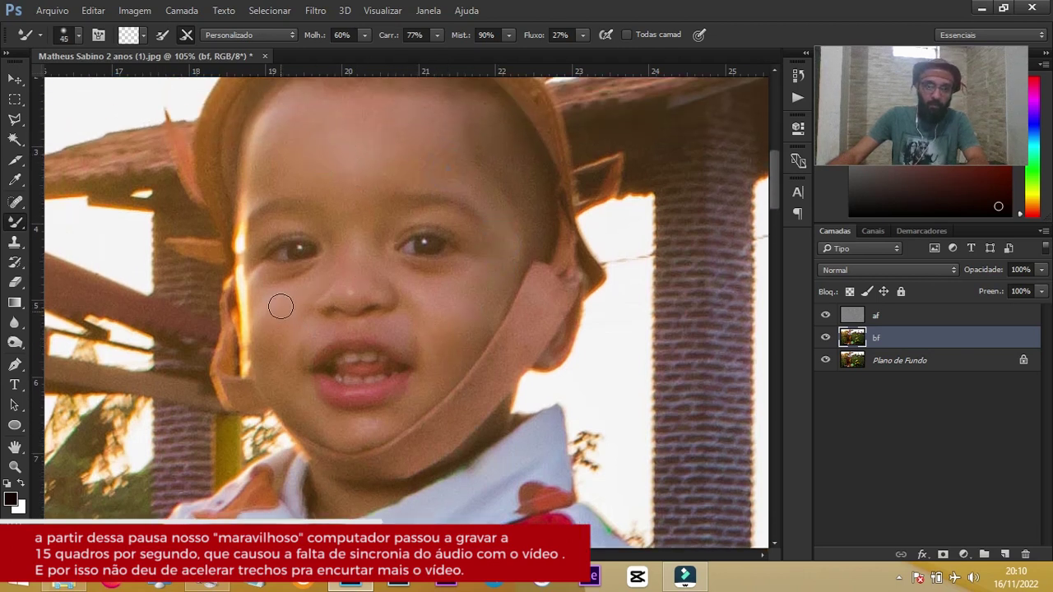
key(bracketleft)
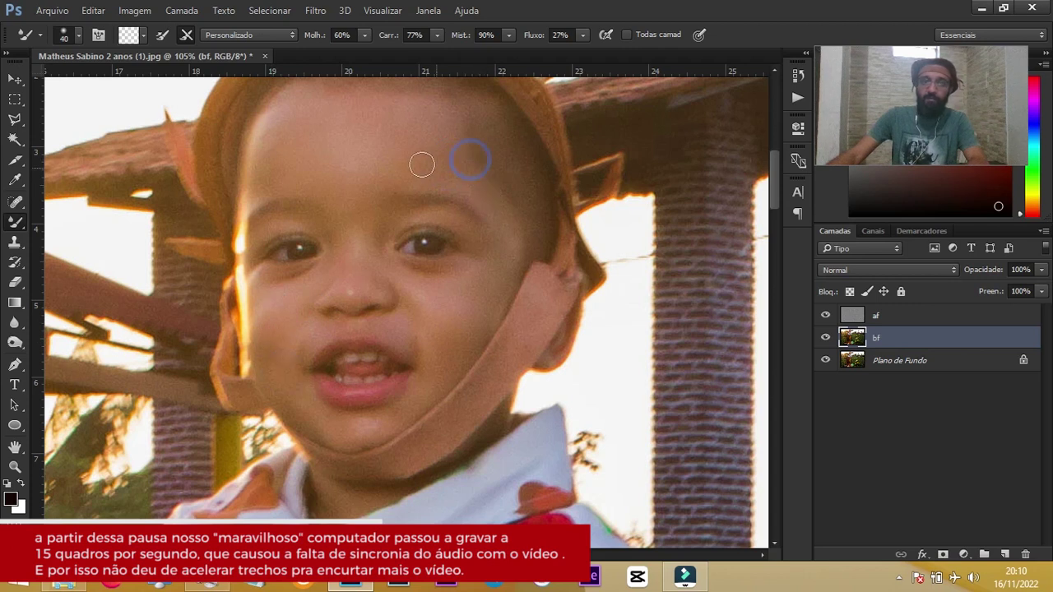
Zoom back out and fit the whole photo on screen.
scroll(403, 246, down, 2)
scroll(392, 313, down, 2)
scroll(392, 386, down, 3)
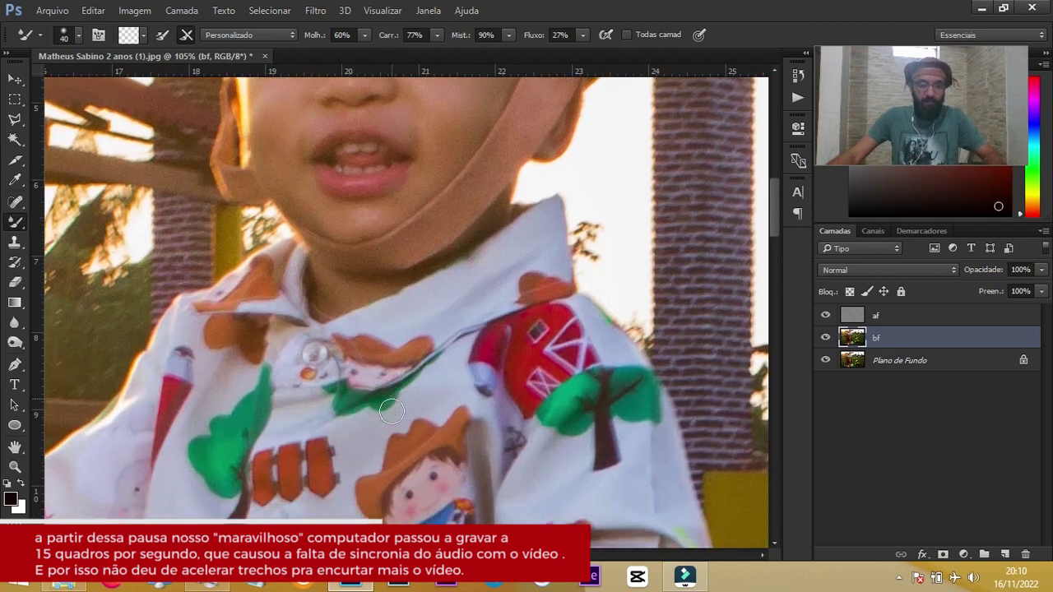
scroll(392, 411, down, 2)
scroll(345, 395, down, 2)
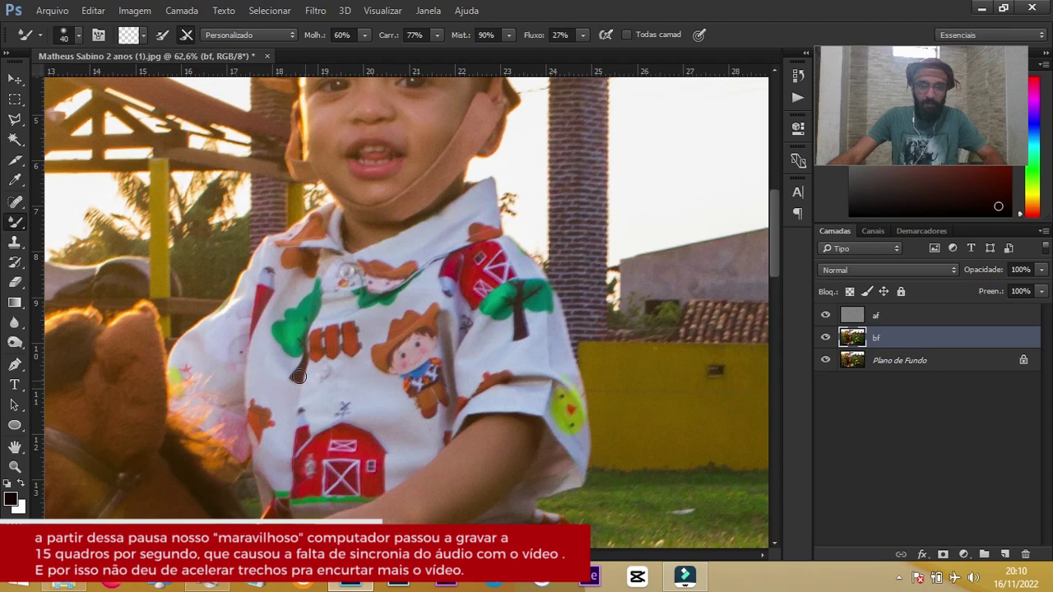
scroll(298, 374, down, 1)
scroll(301, 362, down, 1)
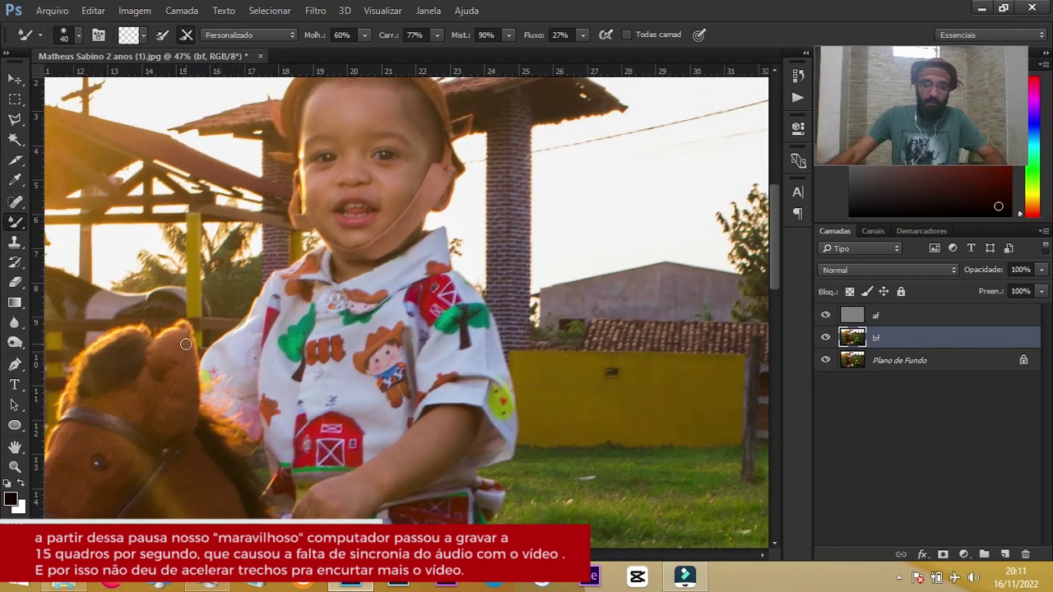
key(ctrl+0)
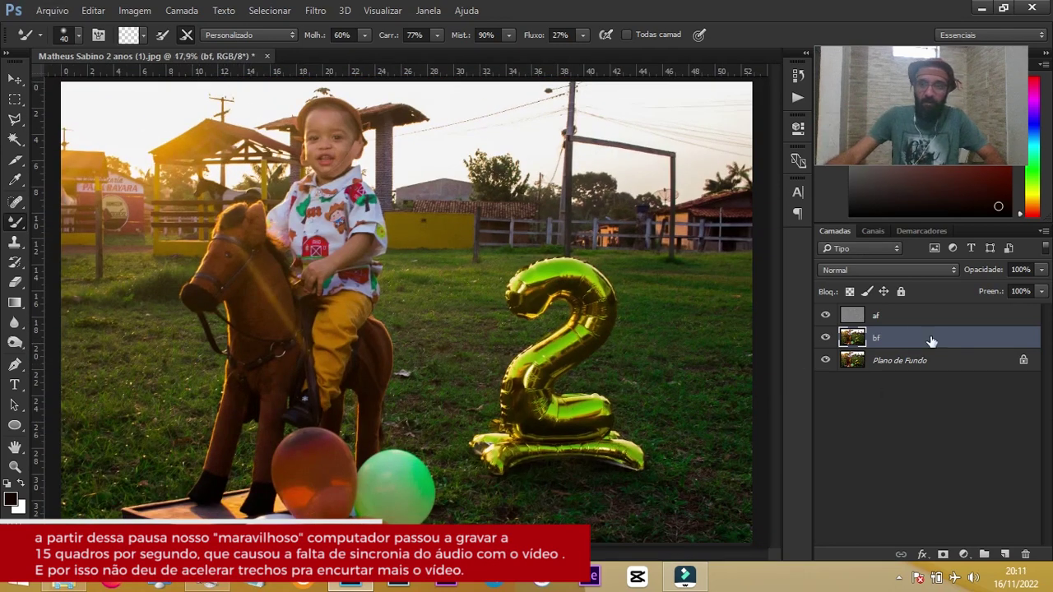
Group af and bf as 'sep freq' and stamp a merged Camada 1 layer above it.
ctrl+click(915, 316)
key(ctrl+g)
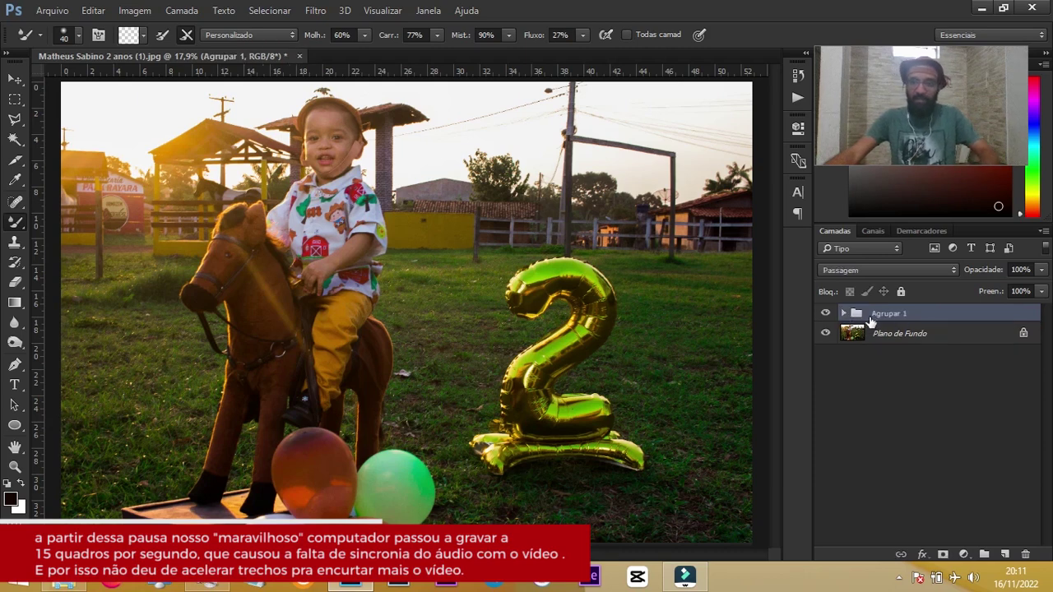
double_click(872, 316)
text(sep fr)
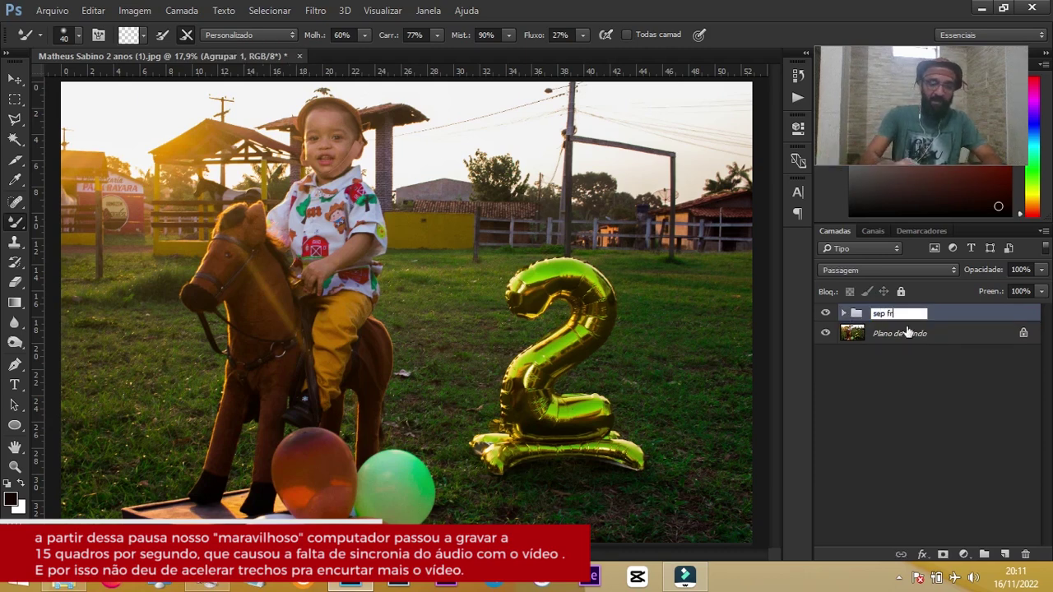
text(eq)
key(Return)
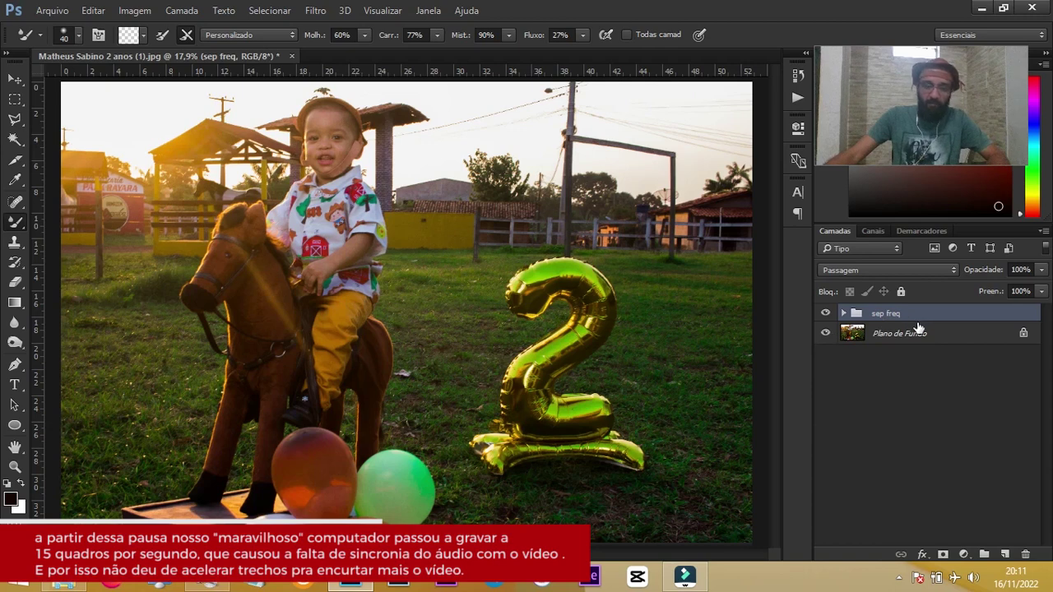
key(ctrl+shift+alt+e)
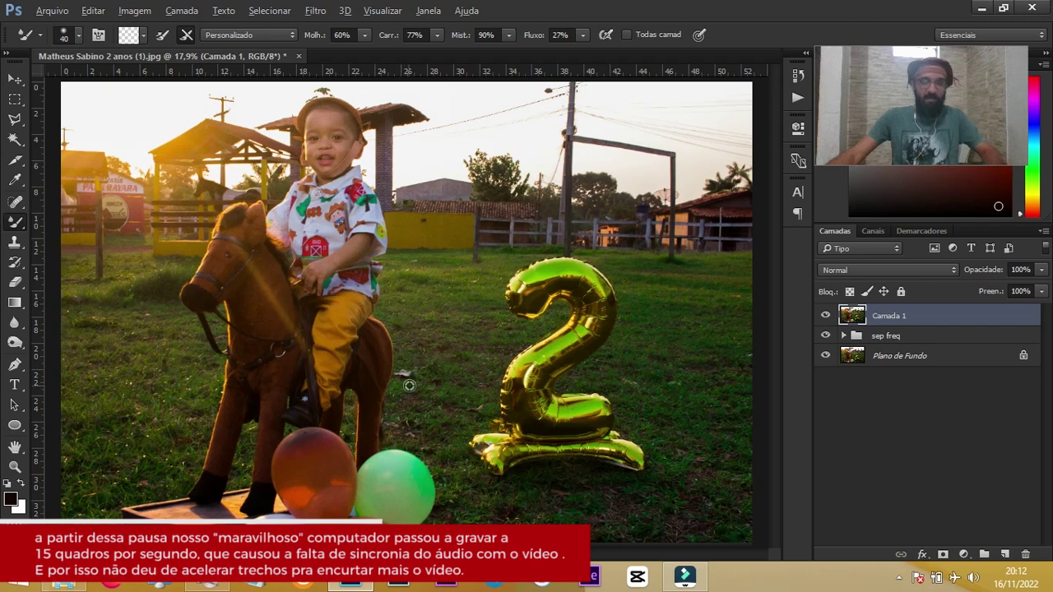
Zoom into the grass and set the Spot Healing Brush to content-aware at size 40.
scroll(404, 386, up, 2)
scroll(412, 365, up, 2)
scroll(411, 368, up, 2)
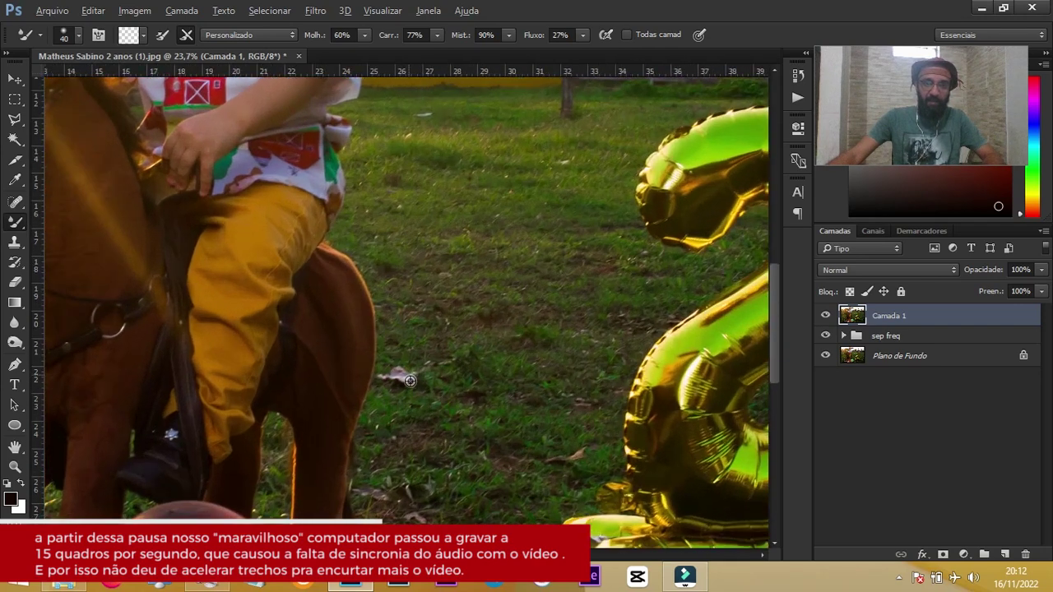
scroll(410, 374, up, 2)
scroll(410, 381, up, 1)
scroll(408, 379, up, 1)
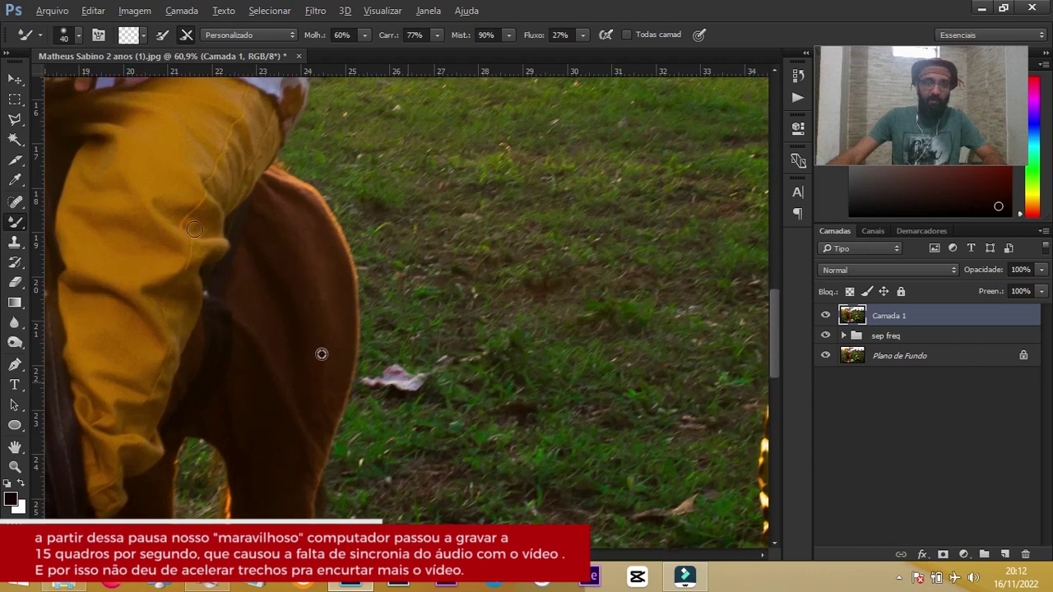
click(12, 206)
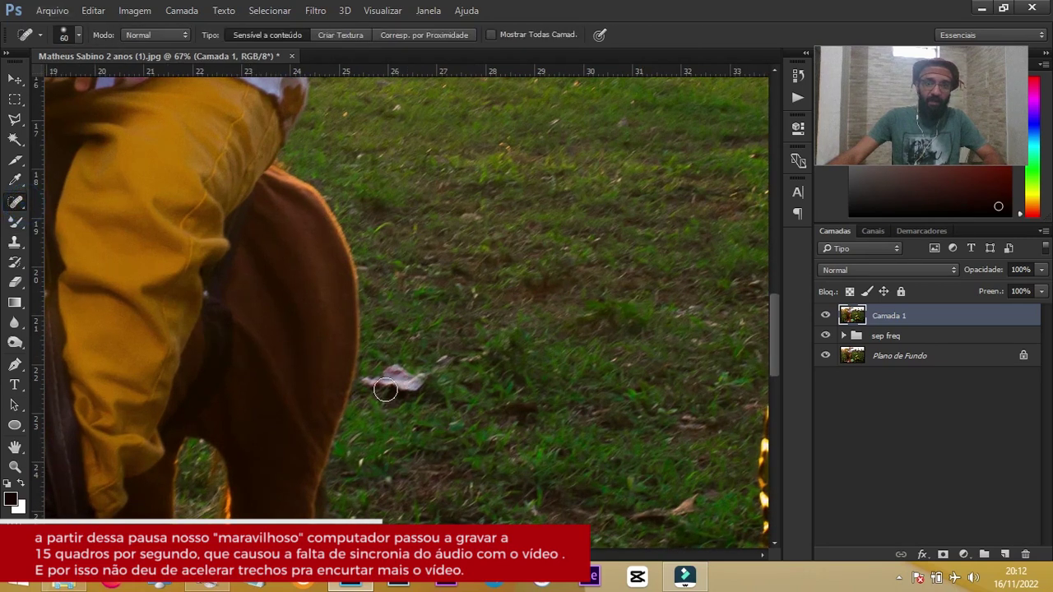
key(bracketleft)
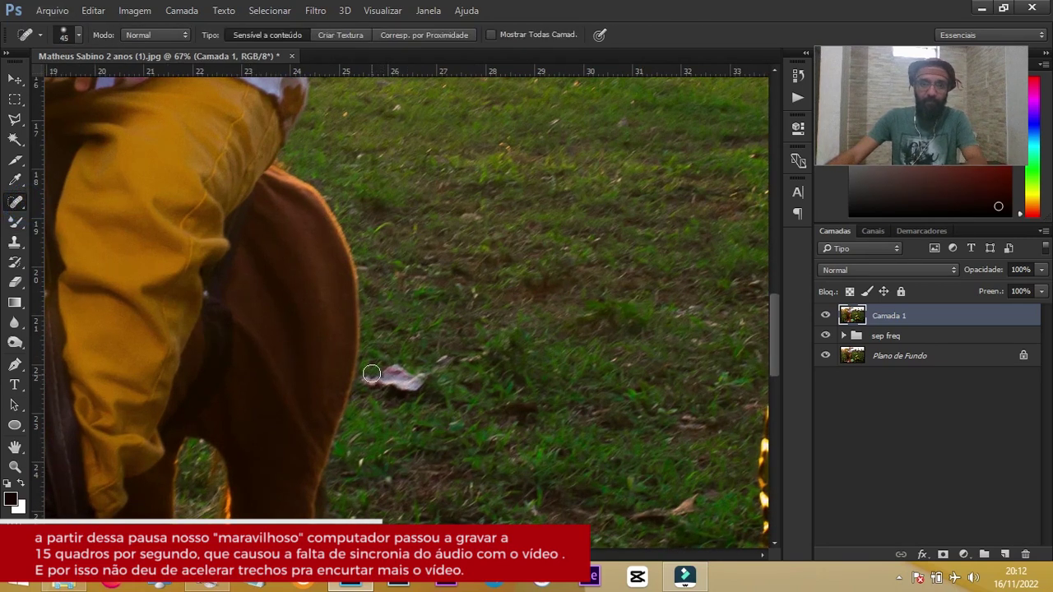
key(bracketleft)
Heal away the paper scrap and dark spots in the grass beside the horse.
drag(375, 381, 410, 385)
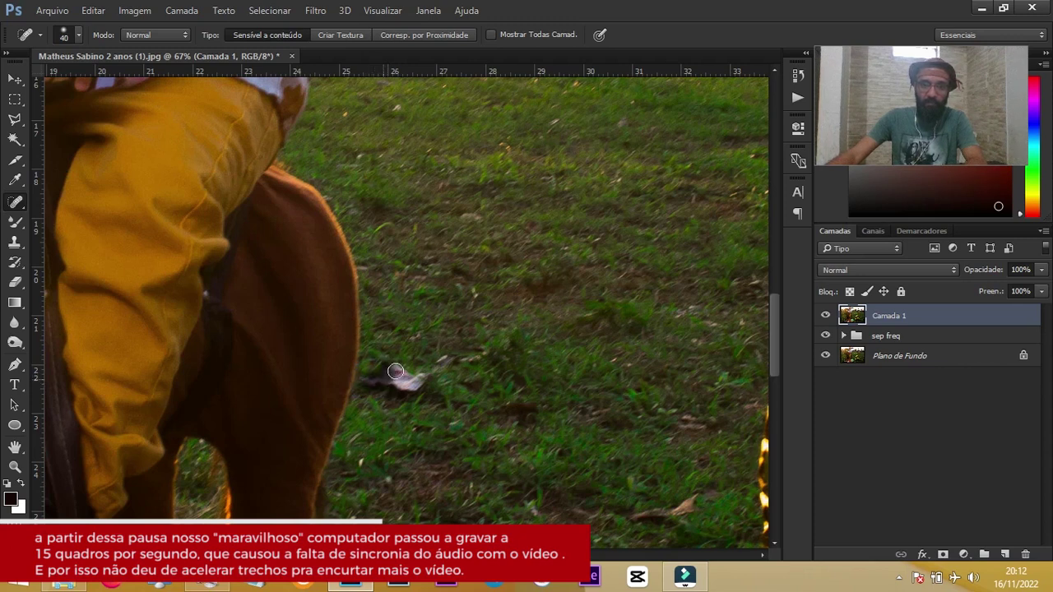
drag(410, 385, 469, 390)
mouse_move(374, 384)
mouse_down()
mouse_move(399, 394)
mouse_move(452, 355)
mouse_up()
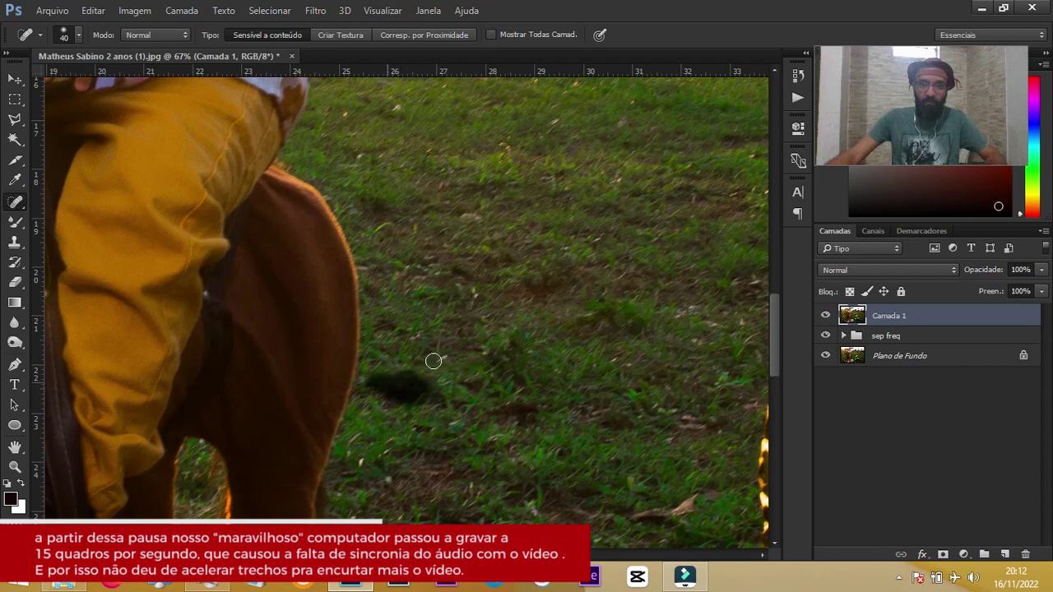
click(705, 498)
mouse_move(643, 516)
mouse_down()
mouse_move(700, 512)
mouse_move(625, 516)
mouse_up()
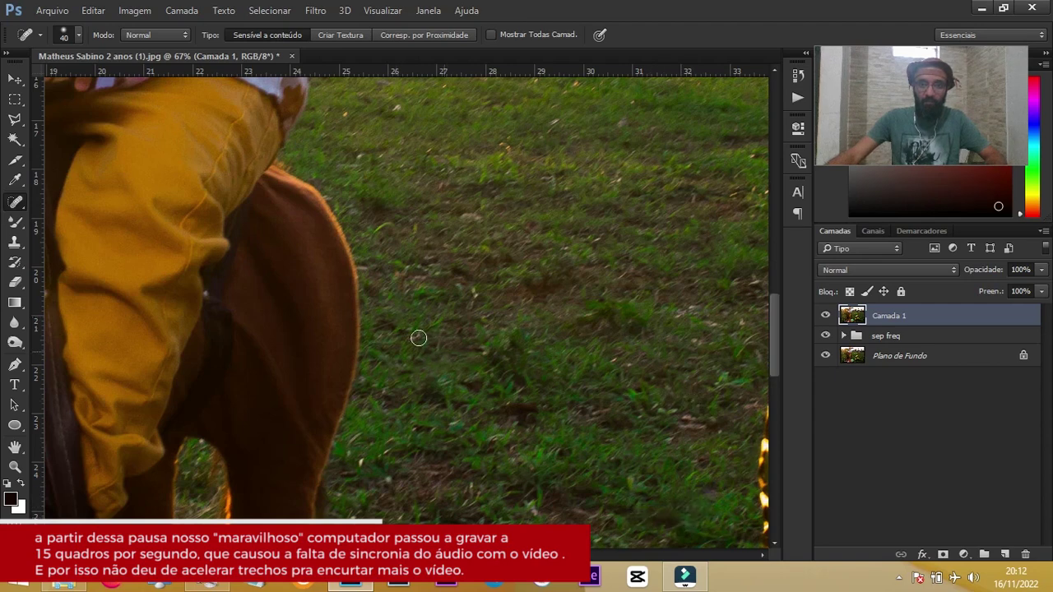
scroll(410, 303, down, 3)
scroll(411, 303, down, 2)
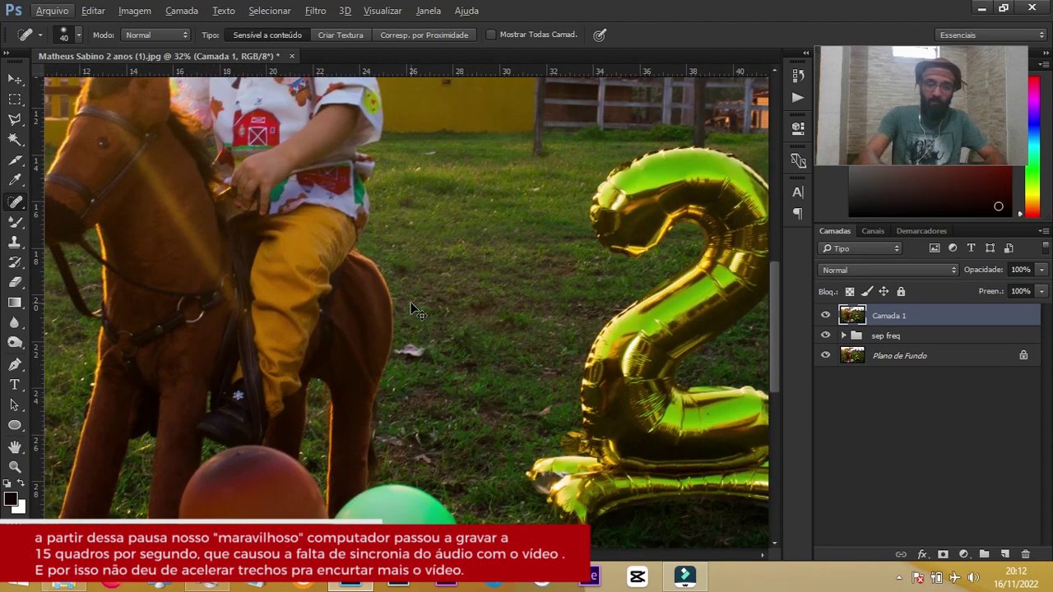
scroll(410, 303, down, 2)
scroll(556, 403, down, 2)
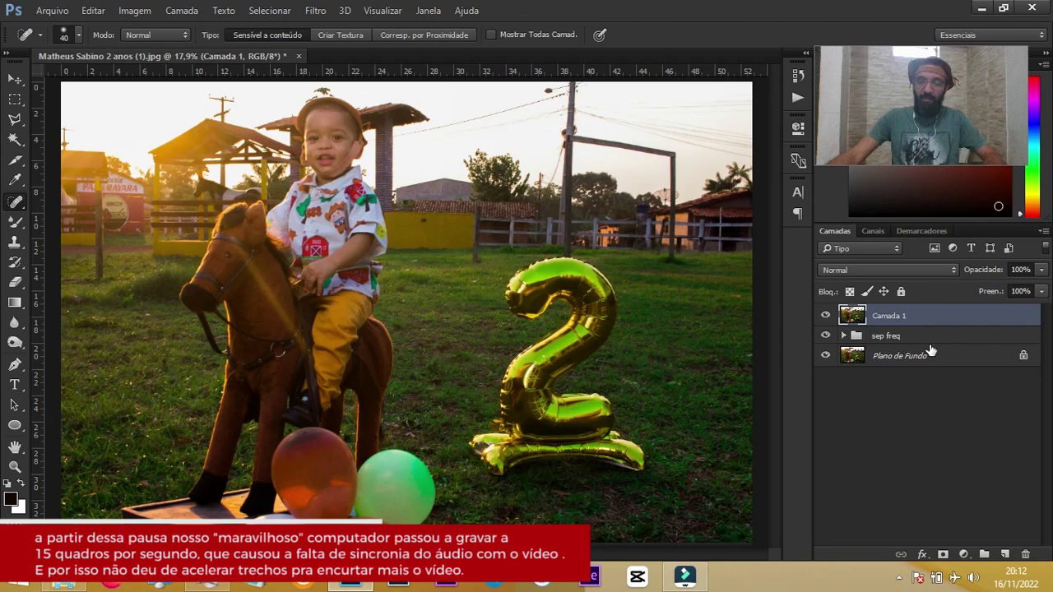
Duplicate Camada 1 into Camada 1 copiar and zoom in with the Polygonal Lasso.
key(ctrl+j)
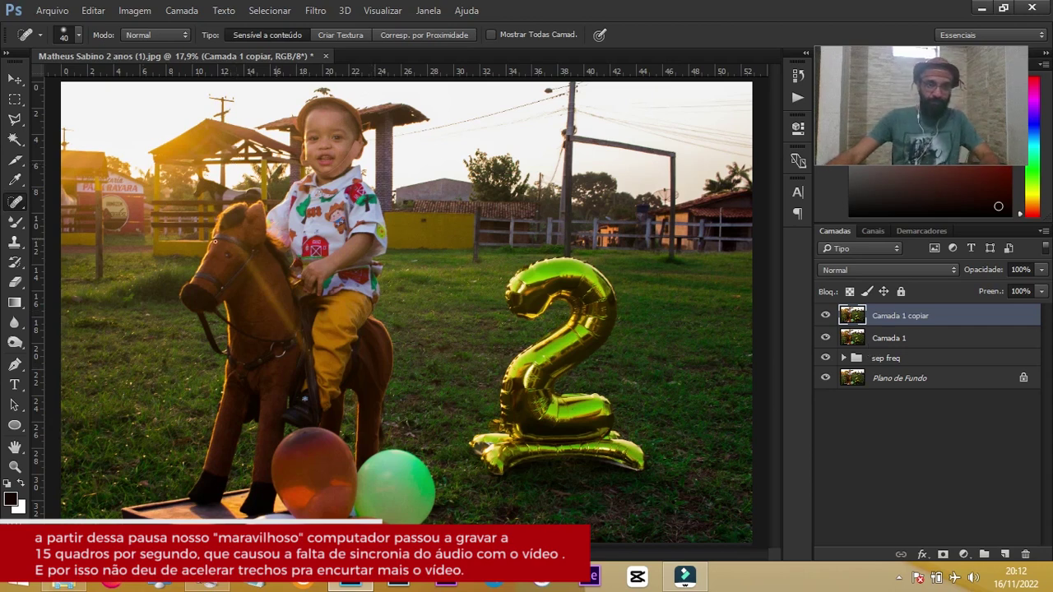
click(14, 119)
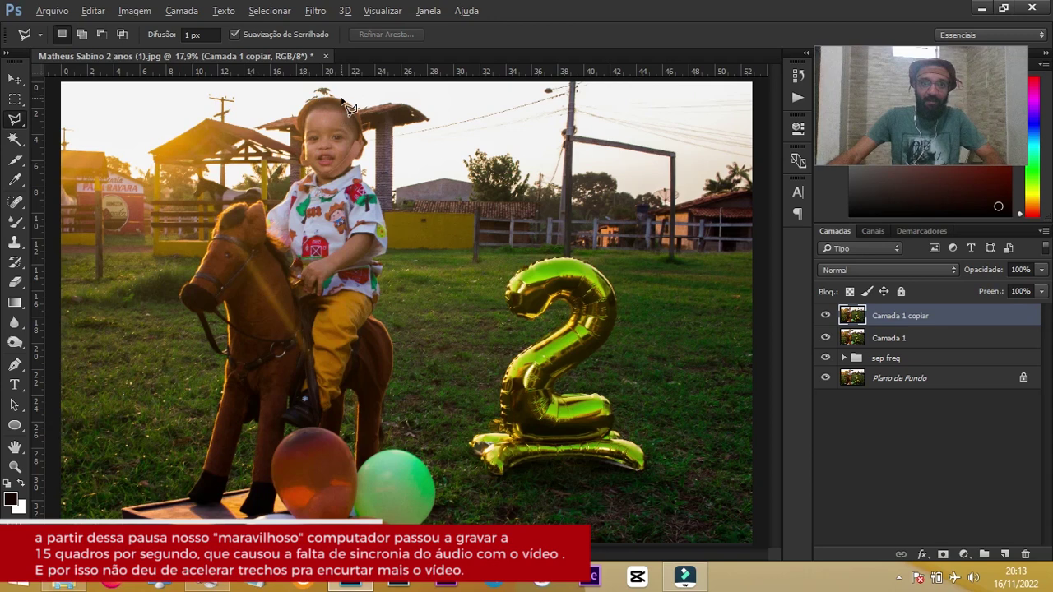
scroll(345, 107, up, 1)
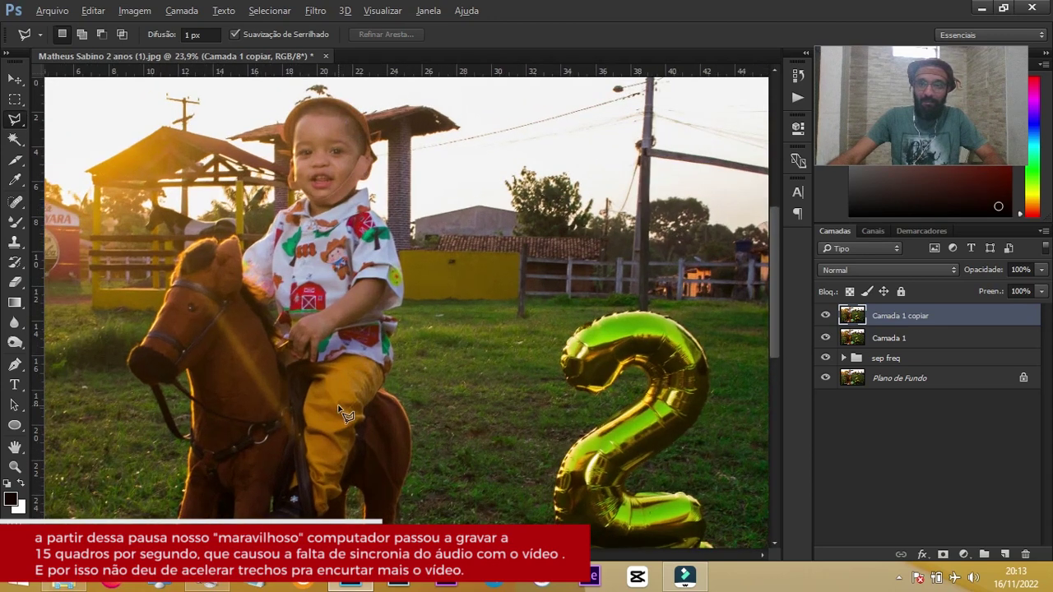
scroll(344, 415, up, 1)
scroll(343, 415, up, 1)
scroll(344, 415, up, 1)
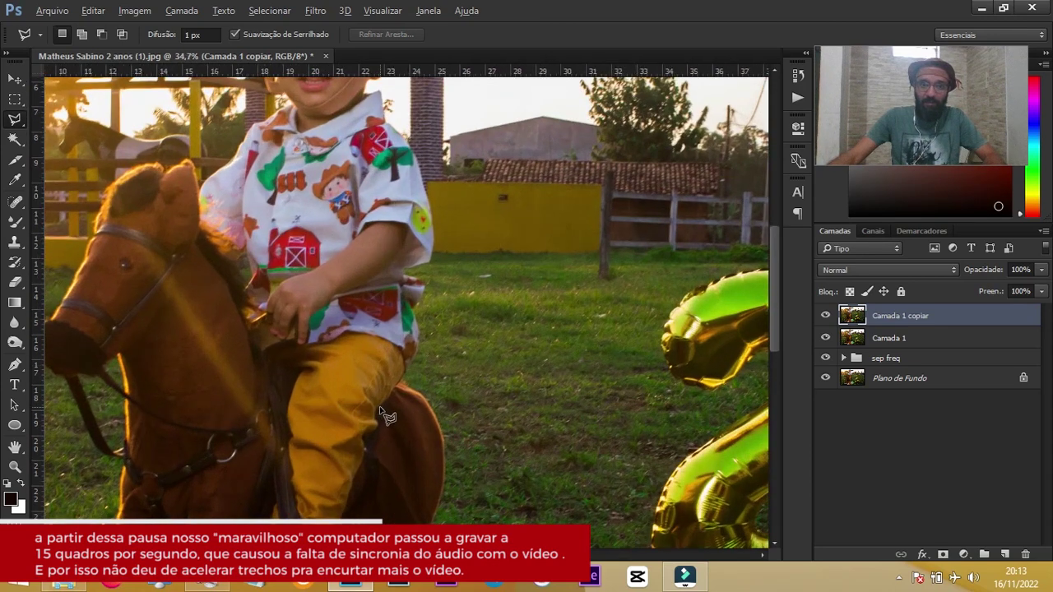
scroll(387, 416, up, 1)
scroll(395, 411, up, 1)
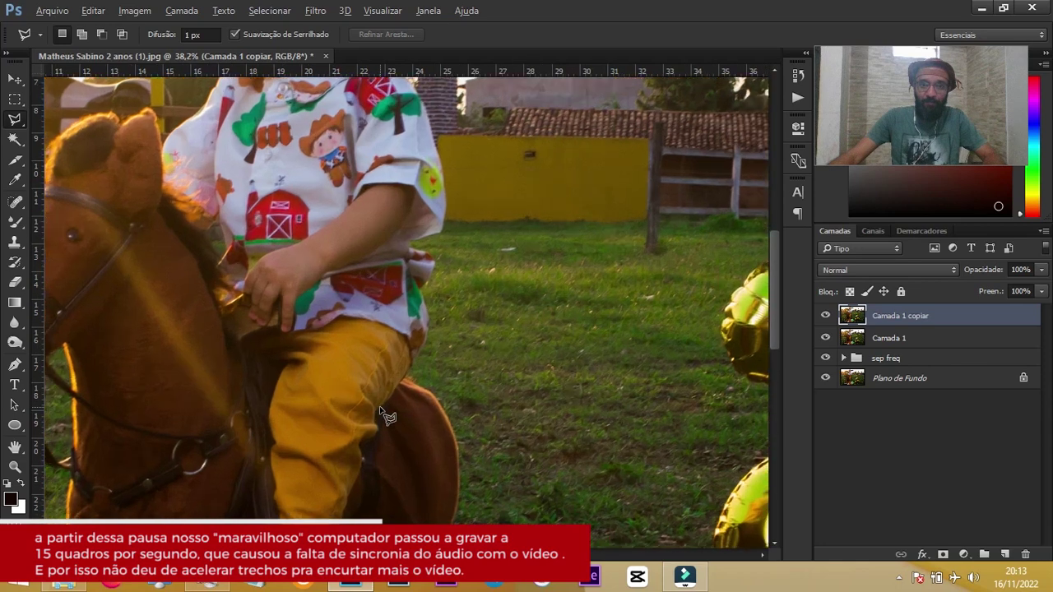
scroll(403, 409, up, 1)
scroll(415, 406, up, 1)
scroll(416, 406, up, 1)
scroll(425, 378, up, 1)
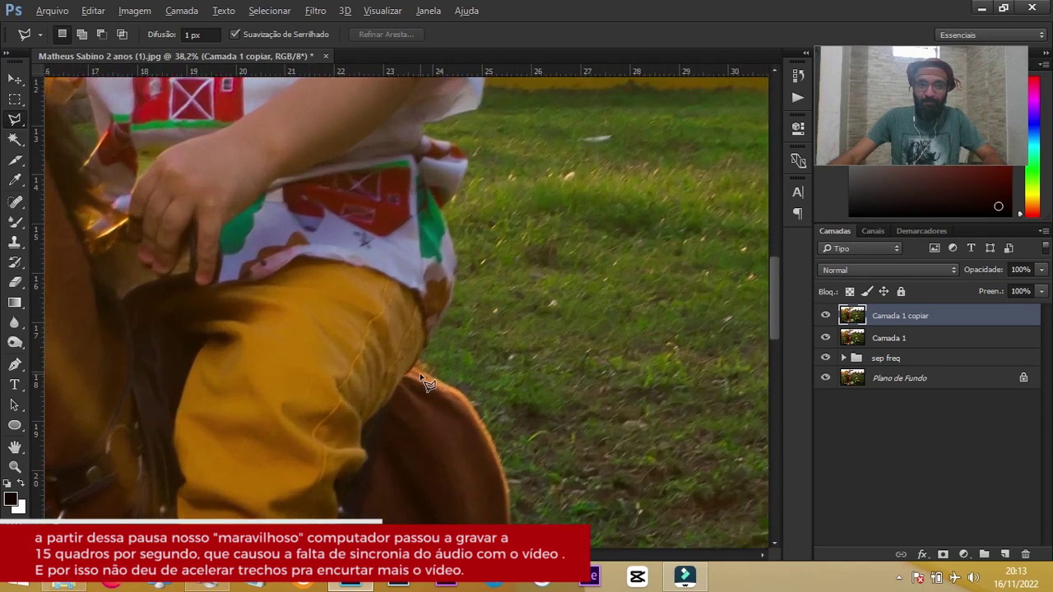
scroll(425, 376, up, 1)
scroll(426, 374, up, 1)
scroll(425, 374, up, 1)
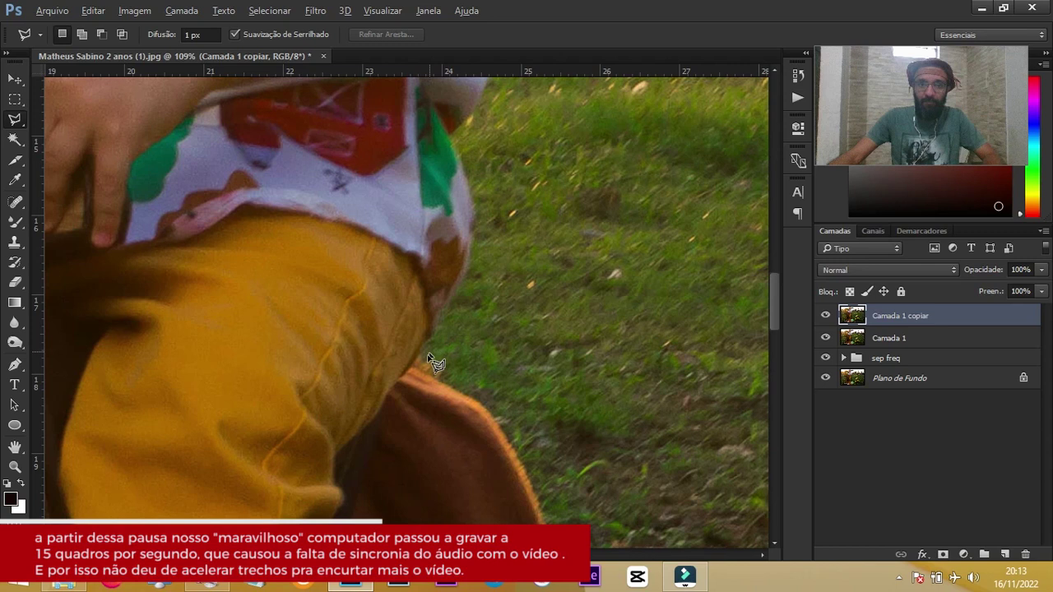
key(alt)
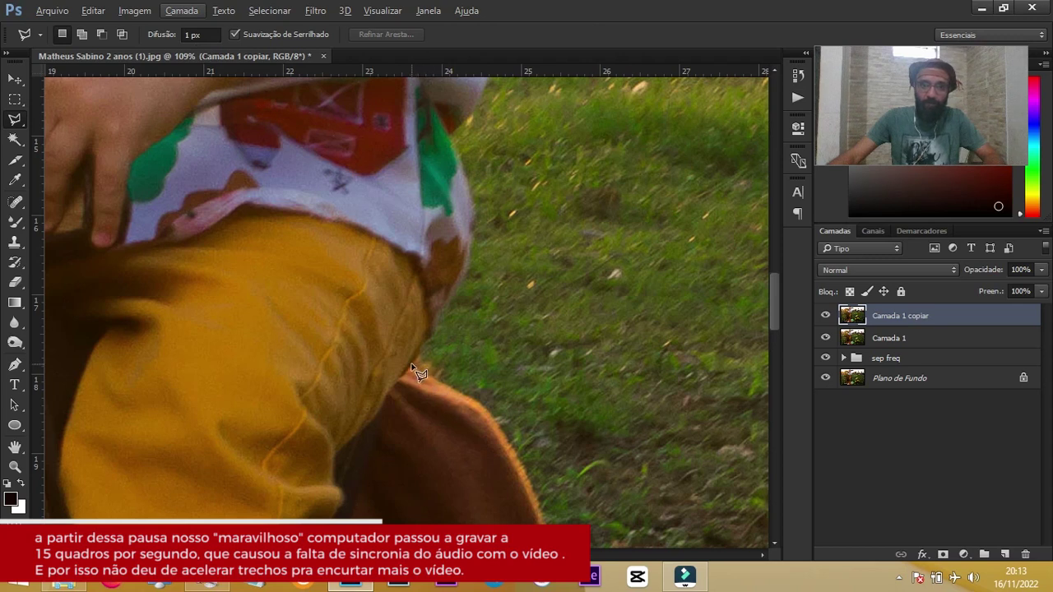
Trace the lasso outline along the trouser edge and up the shirt side.
click(442, 320)
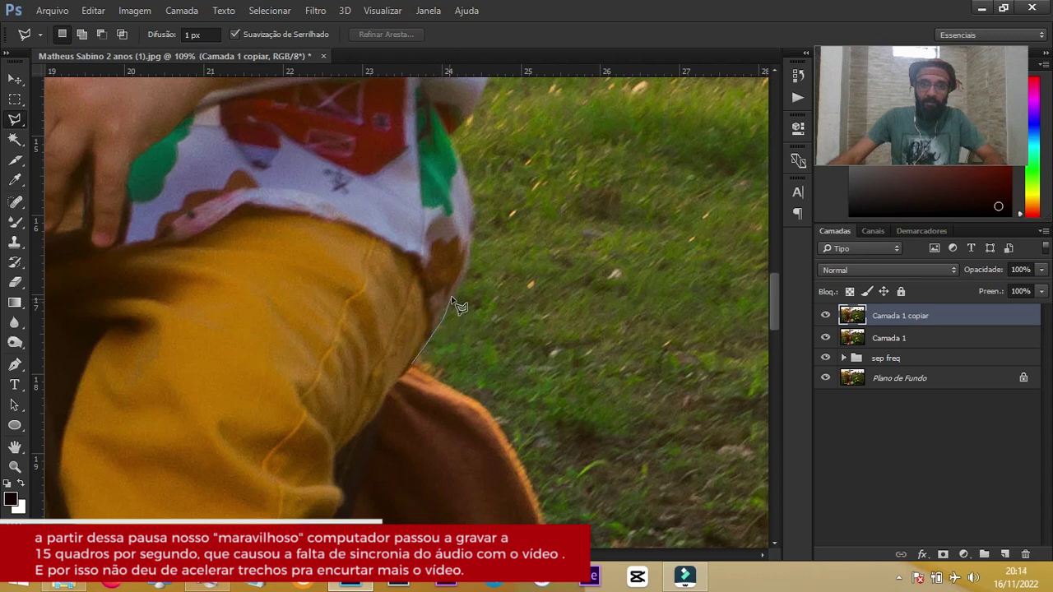
click(452, 296)
click(471, 262)
click(475, 195)
click(469, 231)
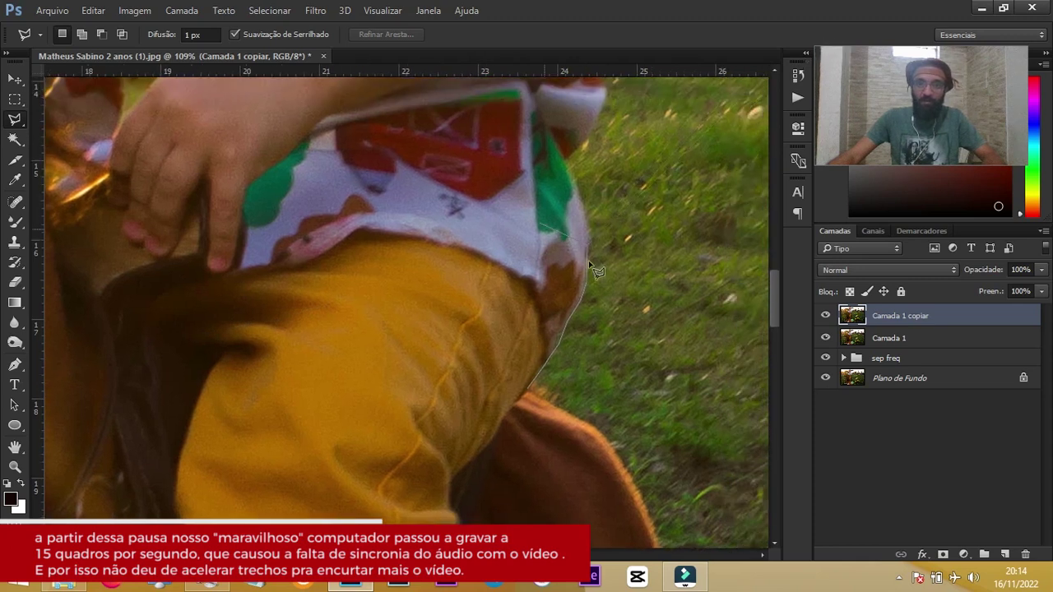
click(589, 265)
click(579, 200)
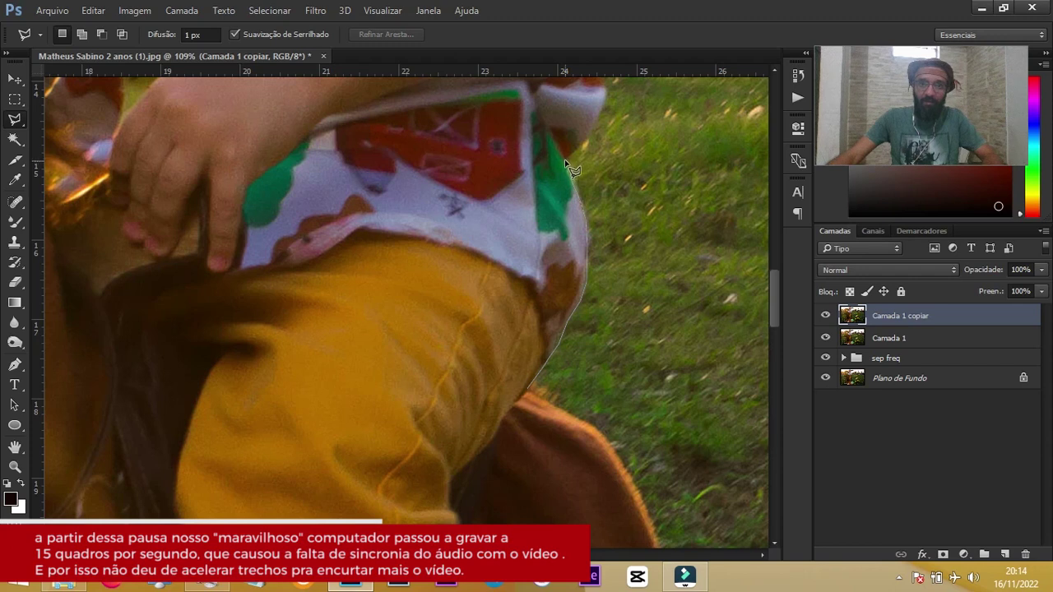
click(566, 158)
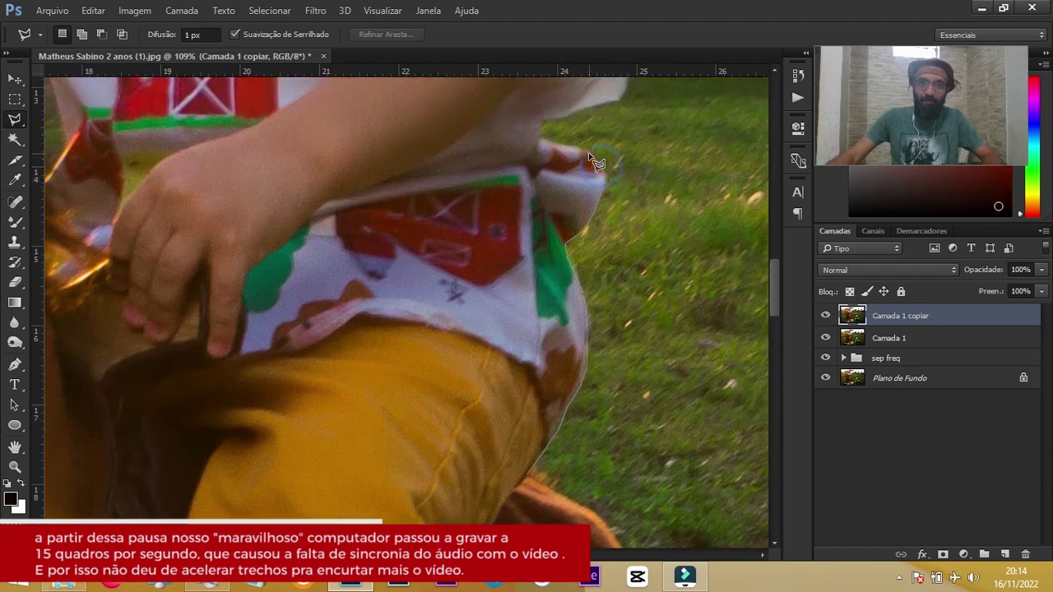
click(539, 119)
click(570, 112)
click(616, 95)
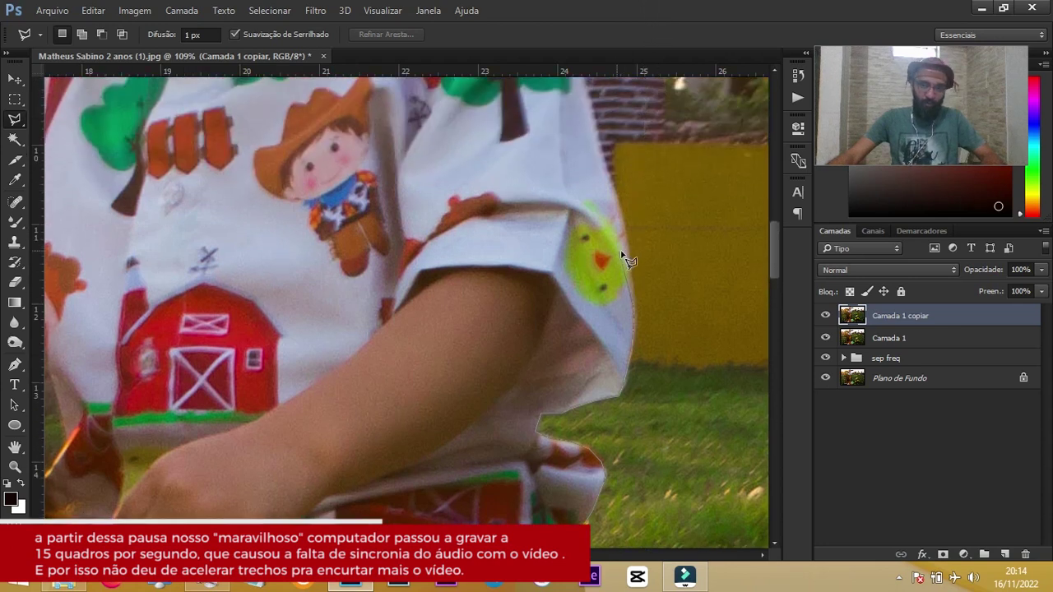
Continue the outline over the sleeve, shoulder and collar toward the neck.
click(624, 237)
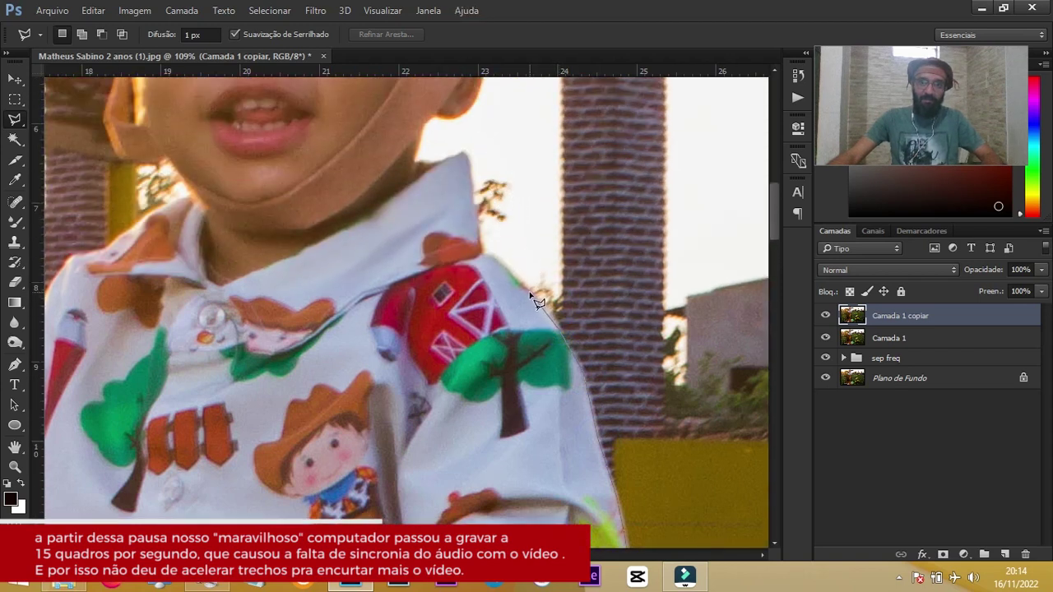
click(531, 296)
click(505, 269)
click(486, 257)
click(479, 242)
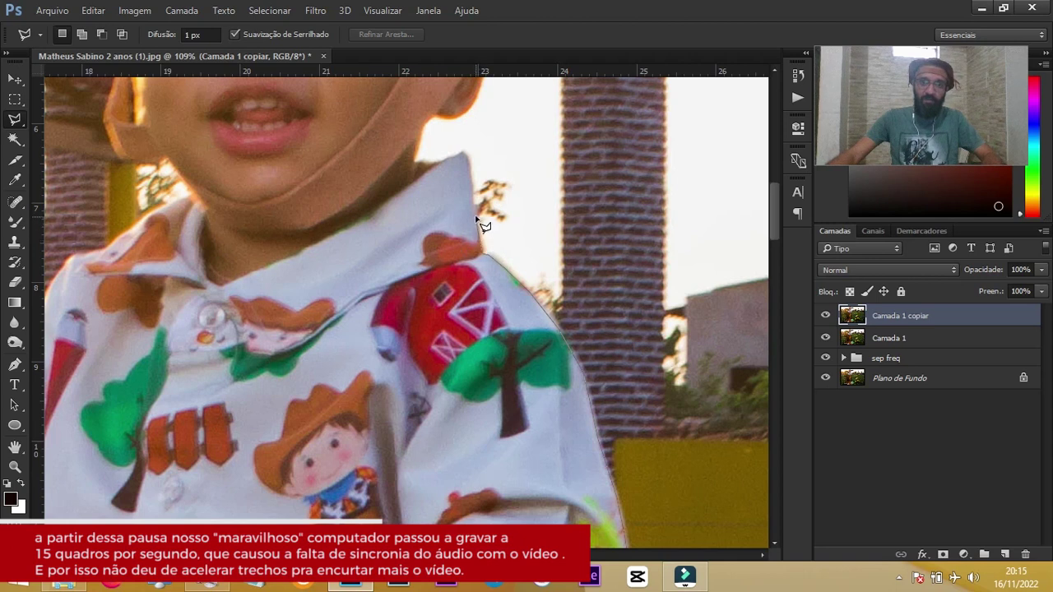
click(474, 205)
click(470, 177)
click(468, 161)
click(460, 154)
click(452, 157)
click(436, 162)
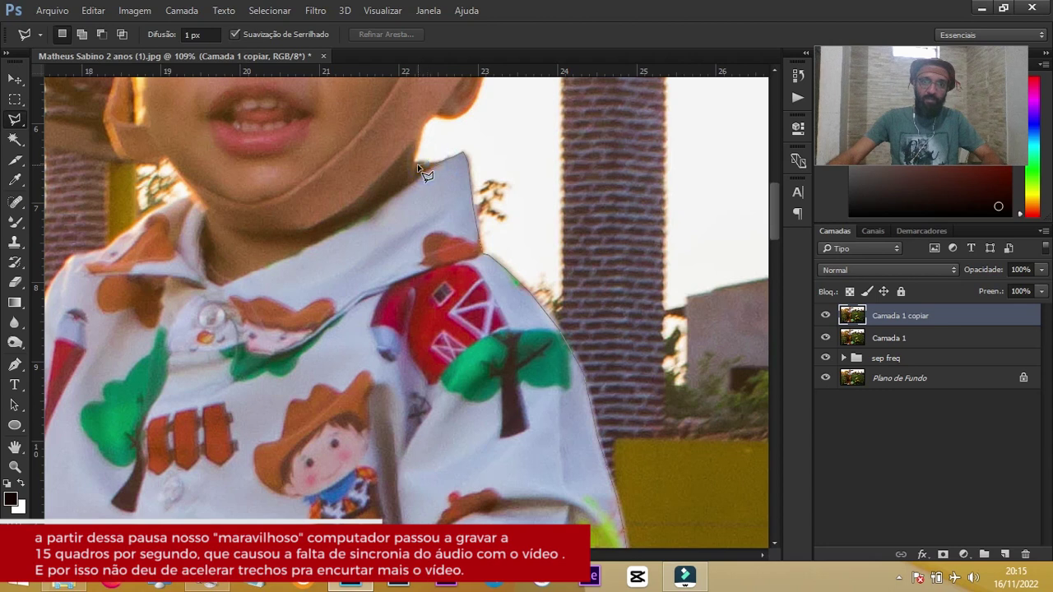
click(418, 162)
click(434, 123)
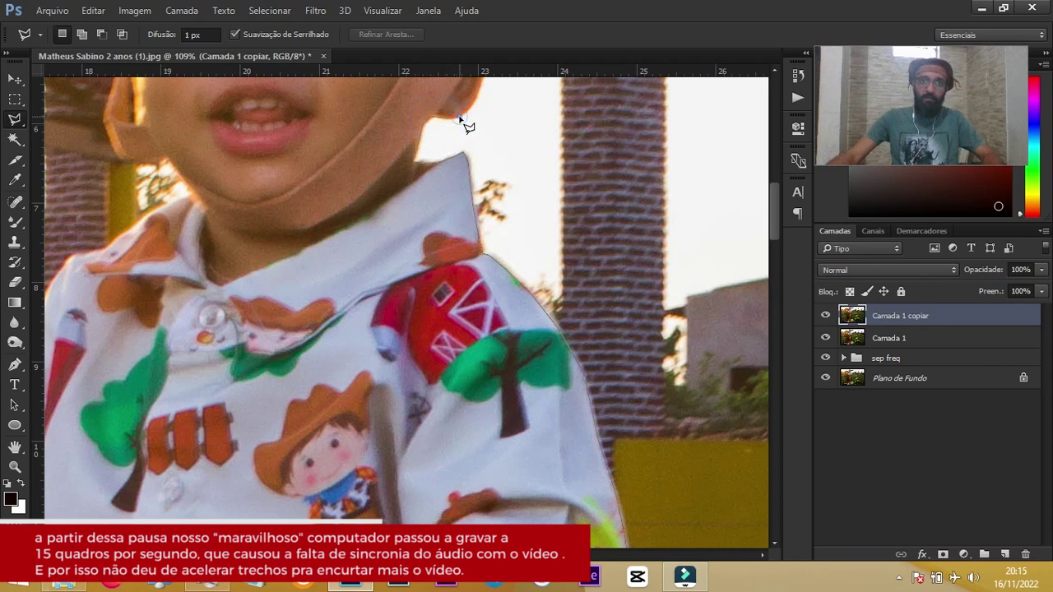
Trace past the ear and across the neck, then close the selection.
scroll(488, 90, up, 2)
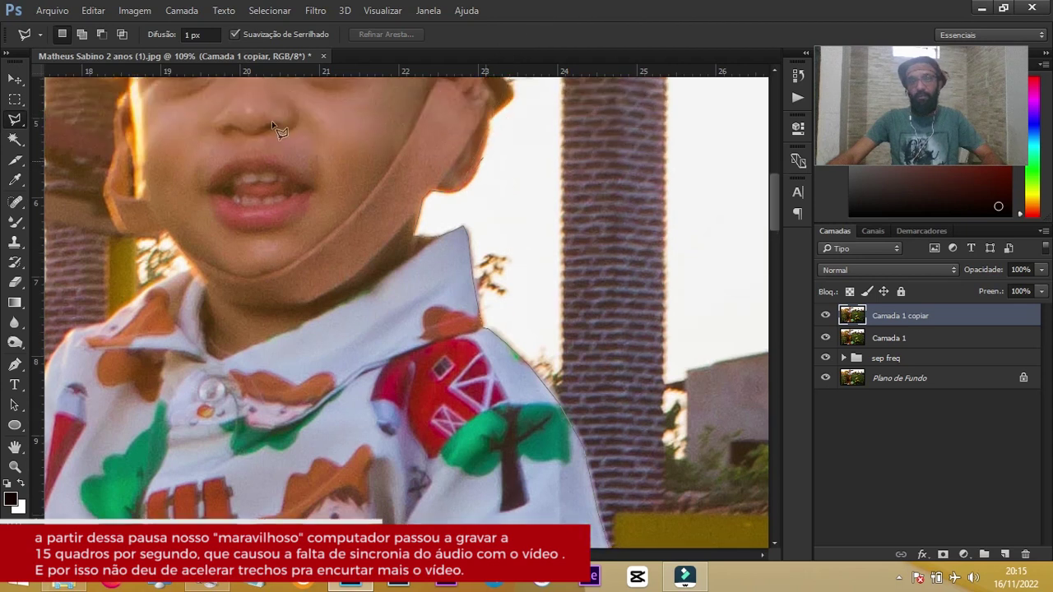
click(459, 169)
click(448, 149)
click(323, 149)
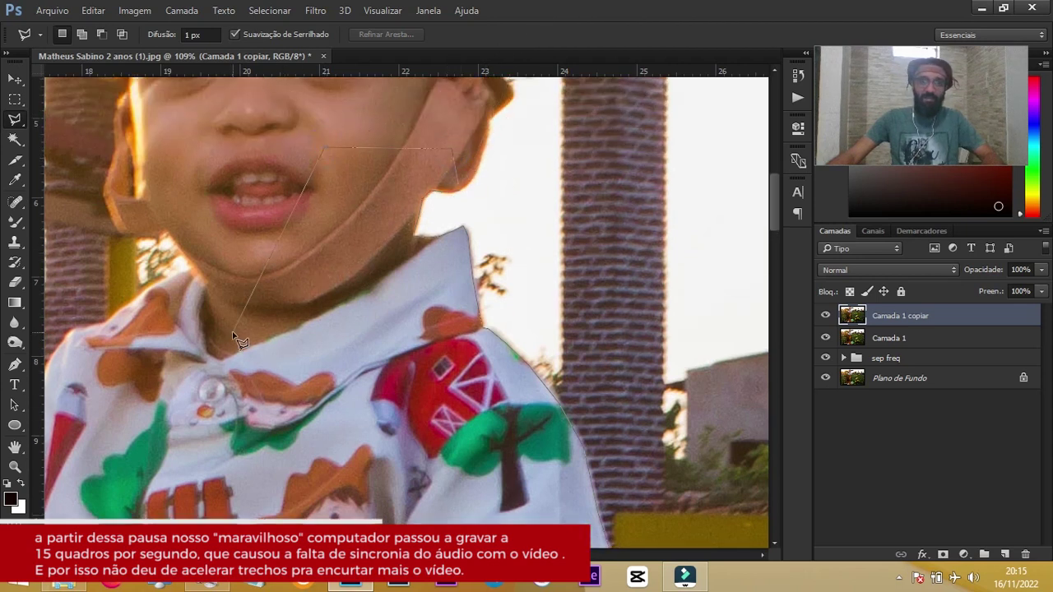
double_click(167, 495)
Start the polygonal outline below the face and trace up the right cheek and ear.
scroll(329, 296, up, 2)
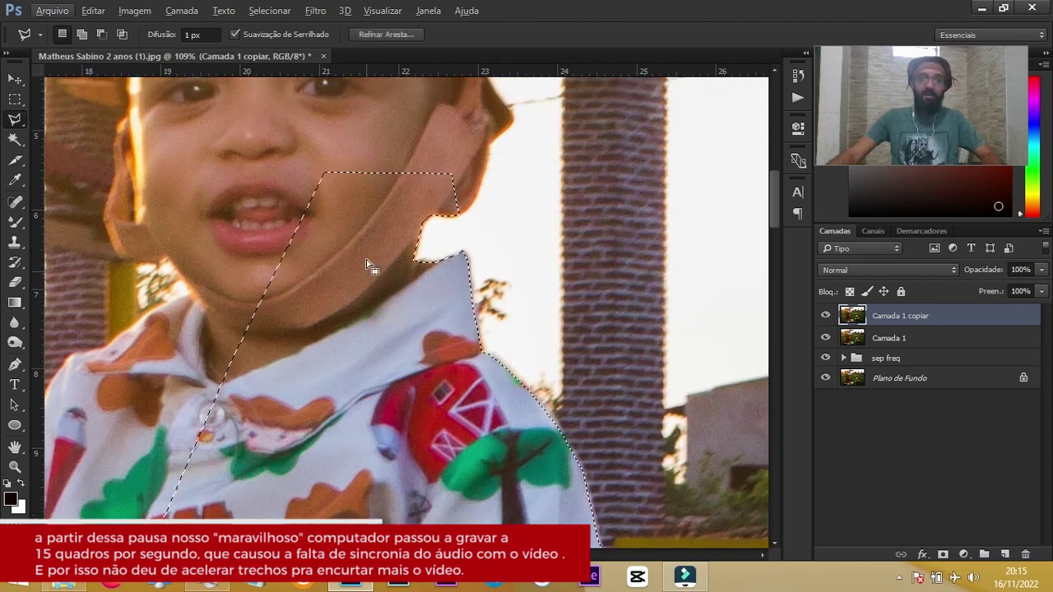
scroll(366, 259, up, 2)
scroll(366, 259, up, 2)
scroll(367, 263, up, 2)
scroll(371, 265, up, 2)
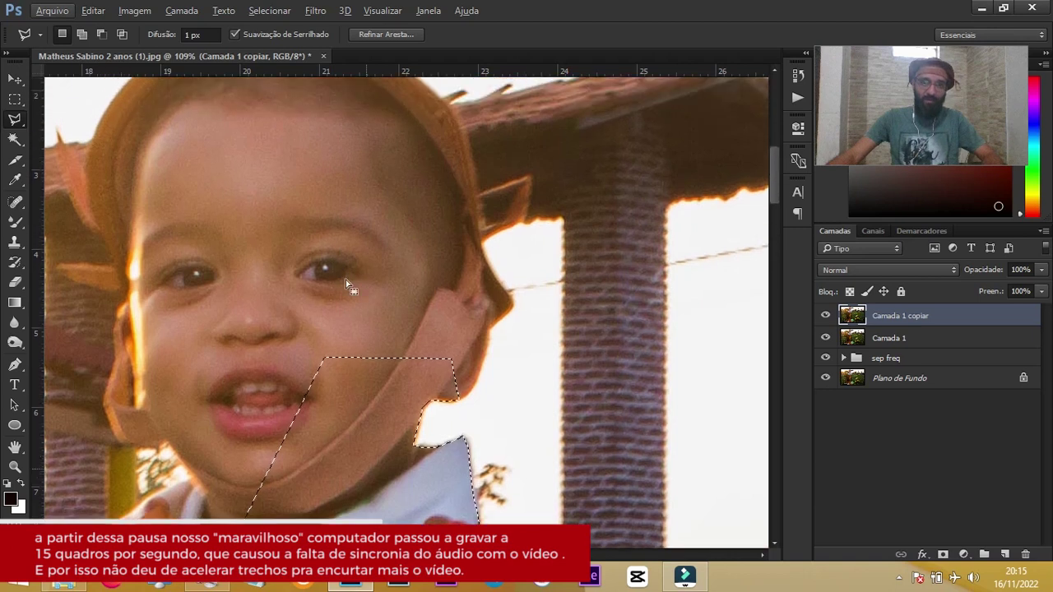
scroll(352, 283, up, 2)
scroll(371, 383, up, 1)
alt+click(200, 378)
click(328, 491)
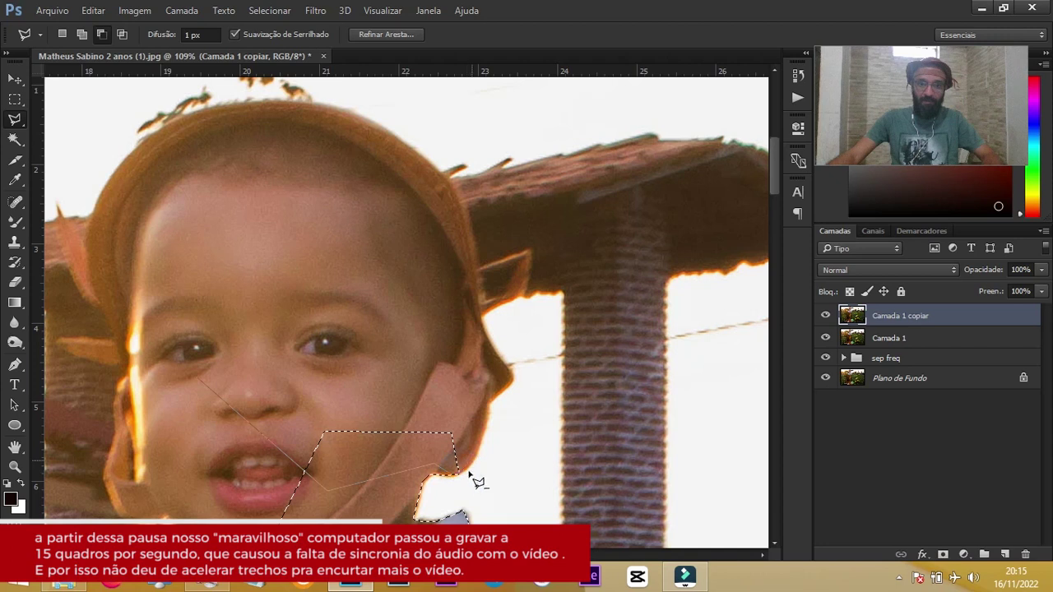
click(473, 465)
click(480, 447)
click(492, 423)
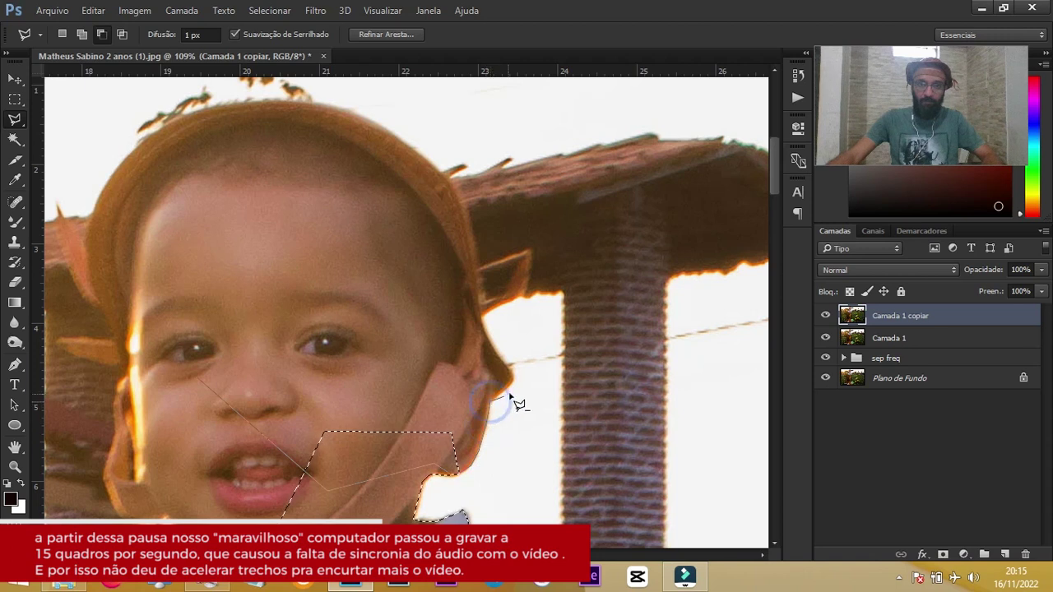
click(507, 377)
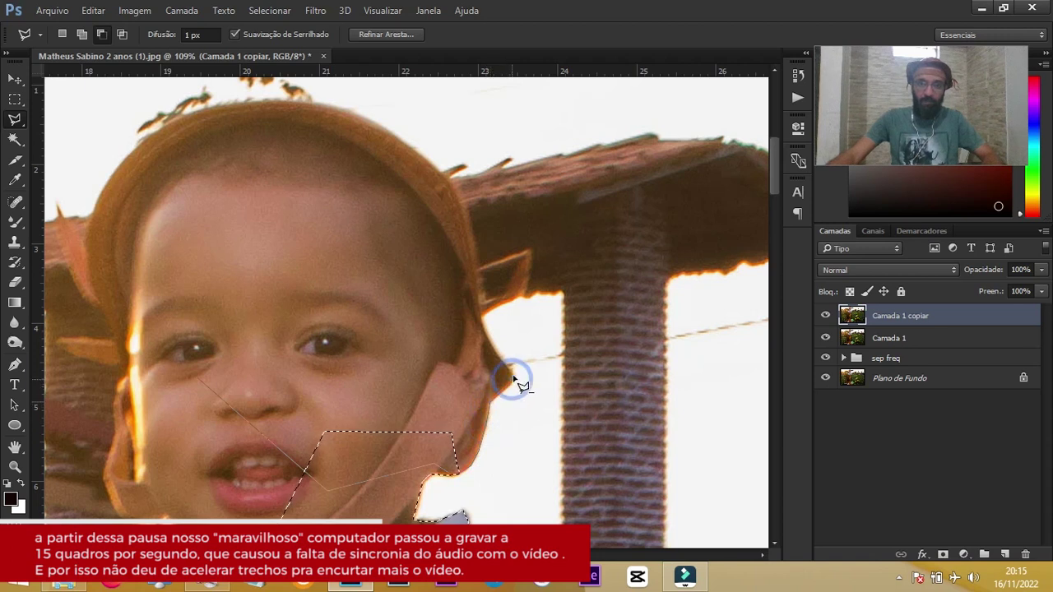
click(510, 372)
click(503, 362)
click(489, 332)
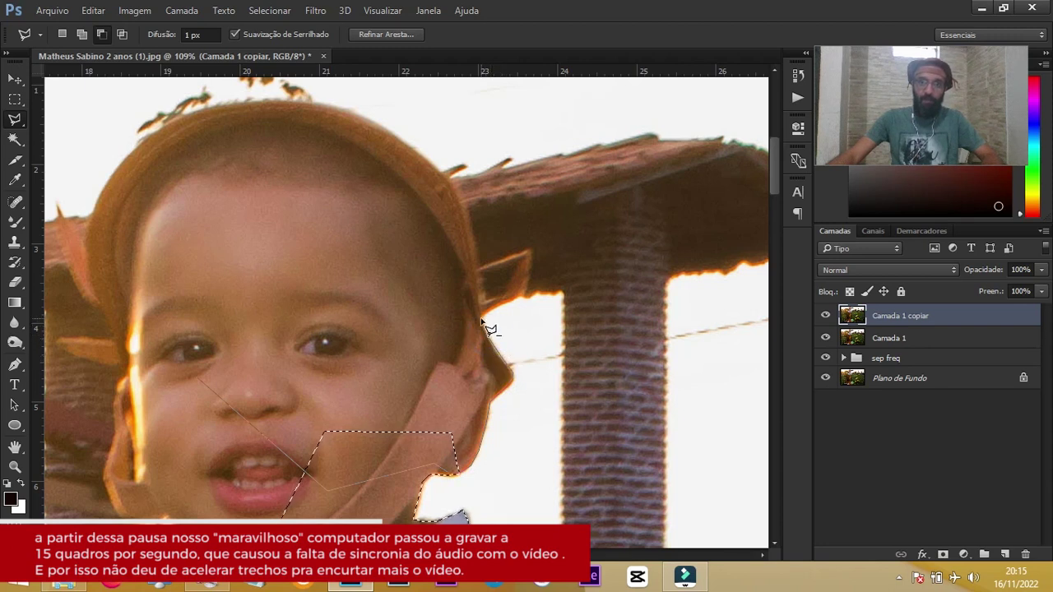
click(482, 316)
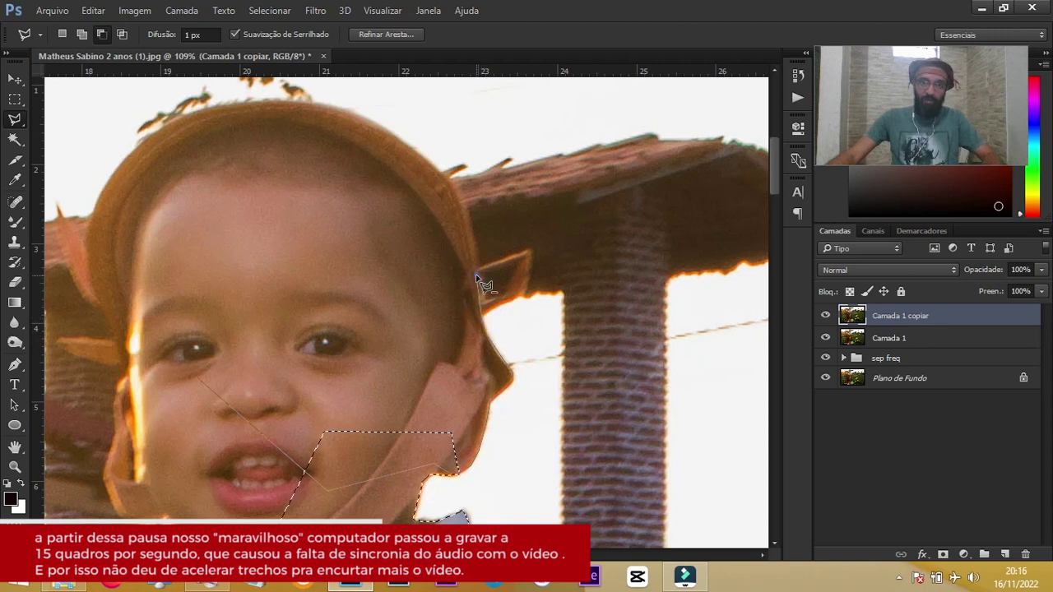
Continue the outline over the top of the hat and down the head's left edge.
click(466, 225)
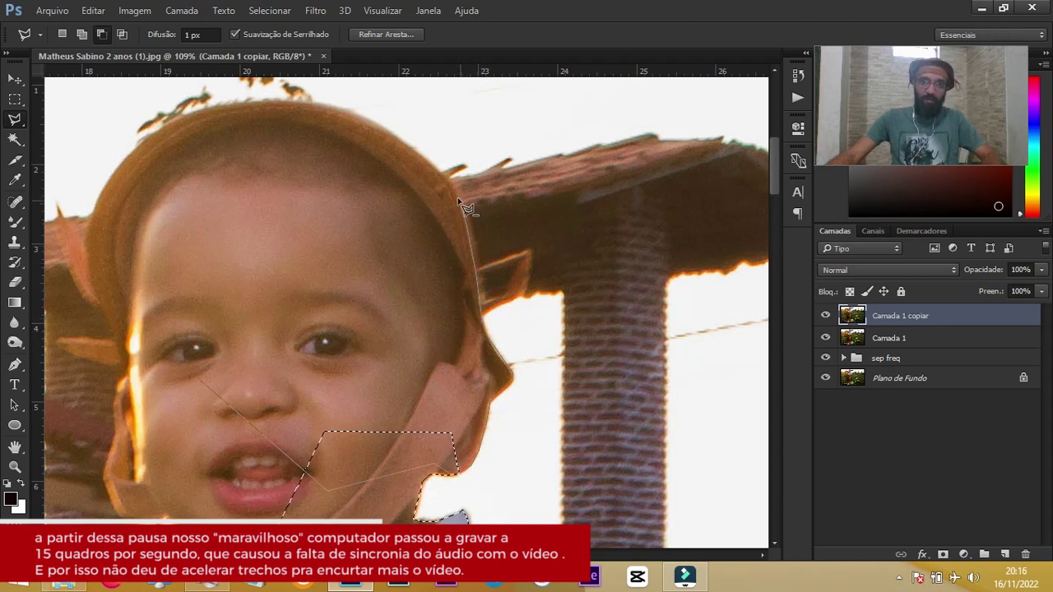
click(456, 196)
click(423, 148)
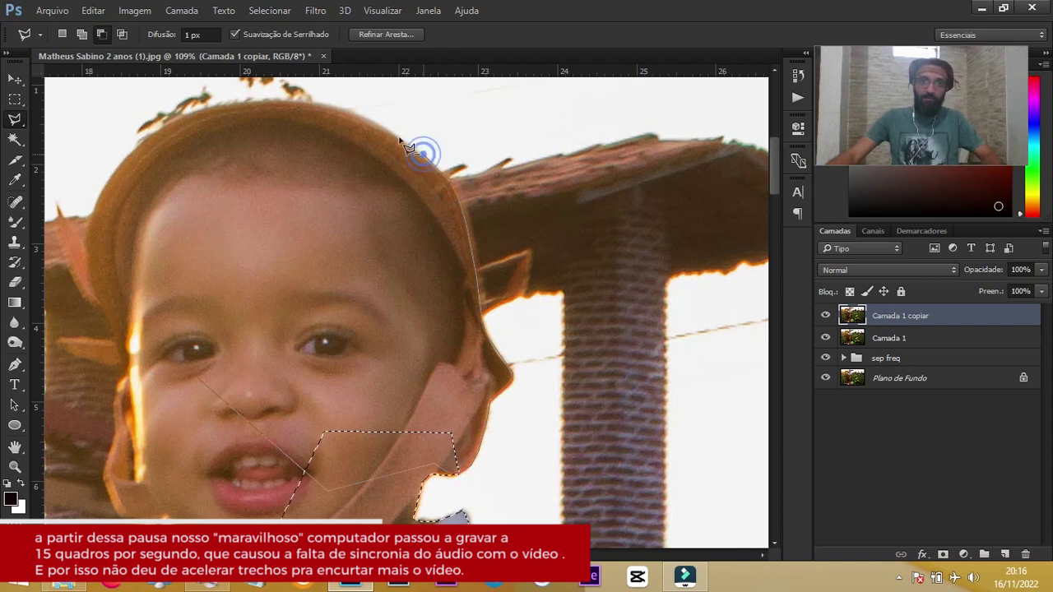
click(348, 105)
click(327, 98)
click(230, 105)
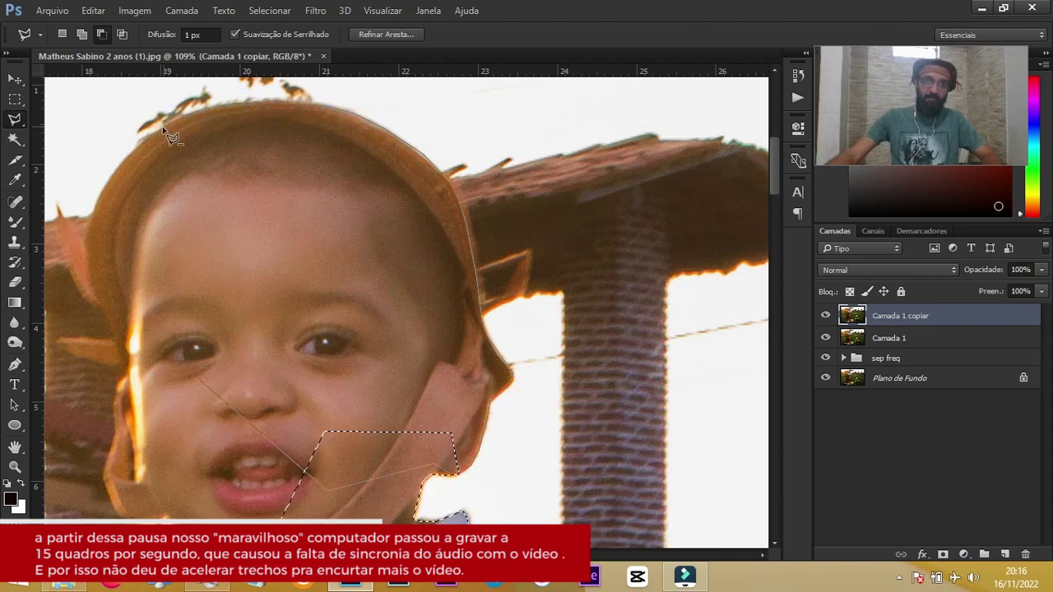
click(129, 148)
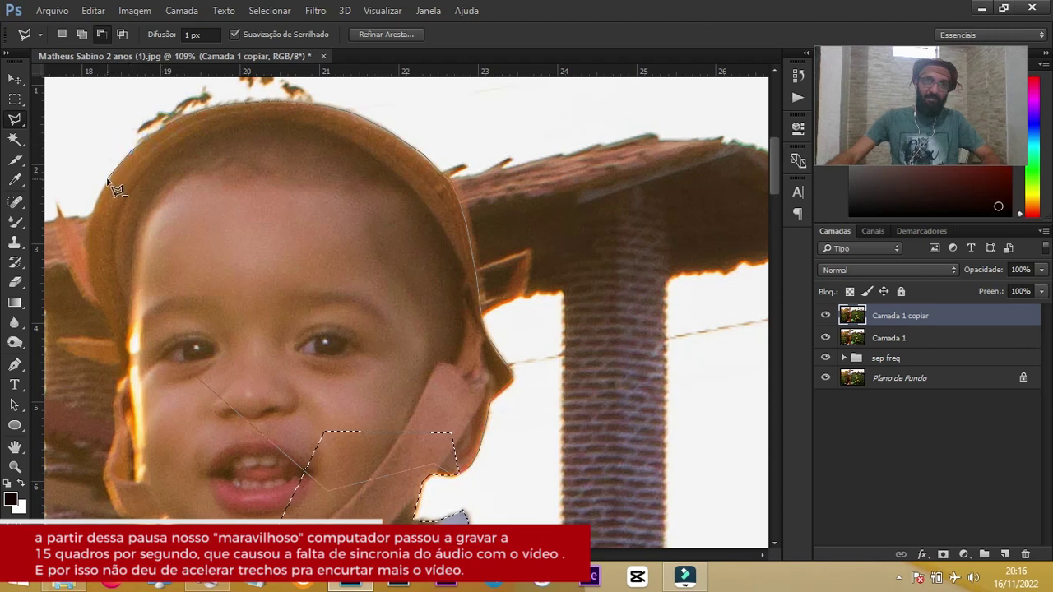
click(105, 181)
click(89, 215)
drag(85, 239, 132, 239)
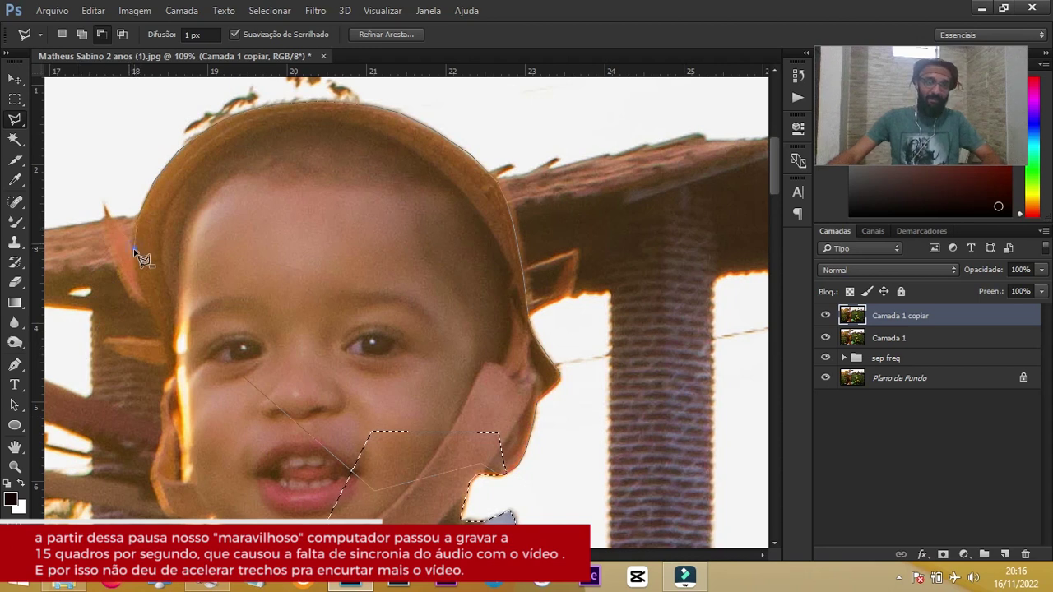
Trace down the left cheek, jaw and shirt collar, then close the selection.
click(148, 308)
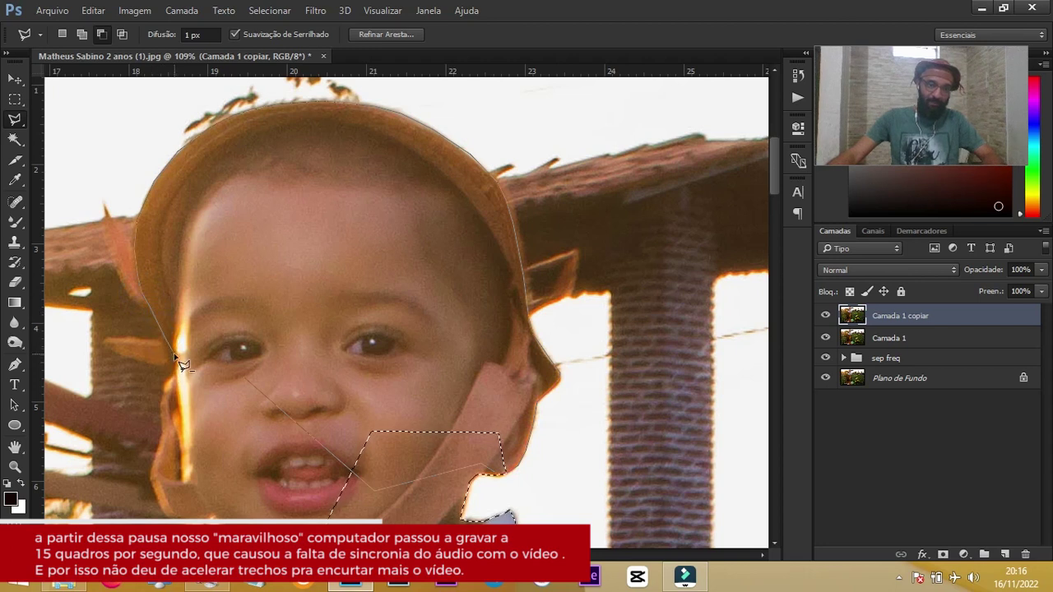
click(175, 360)
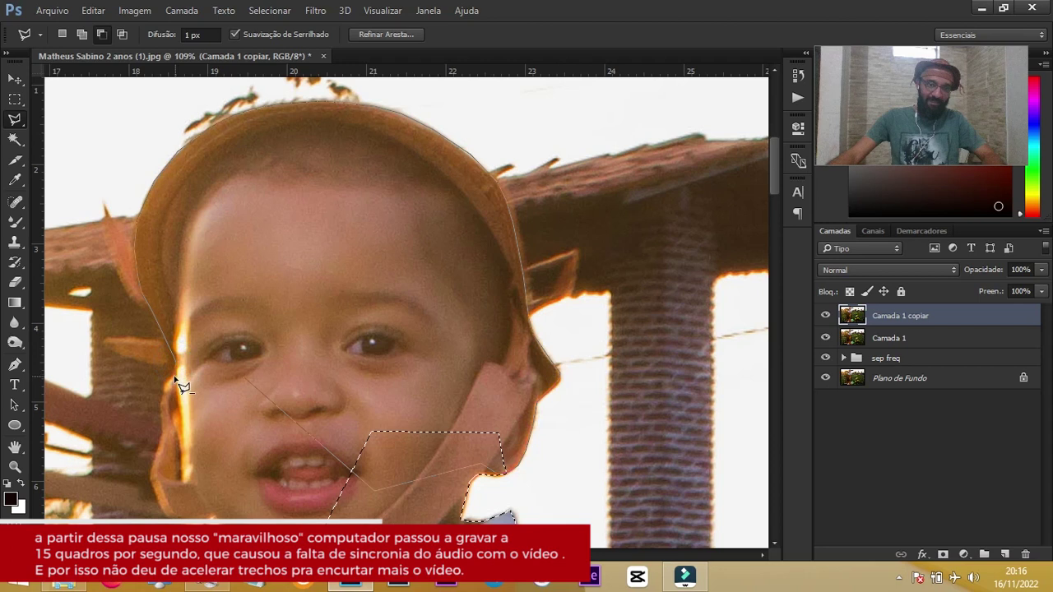
click(157, 414)
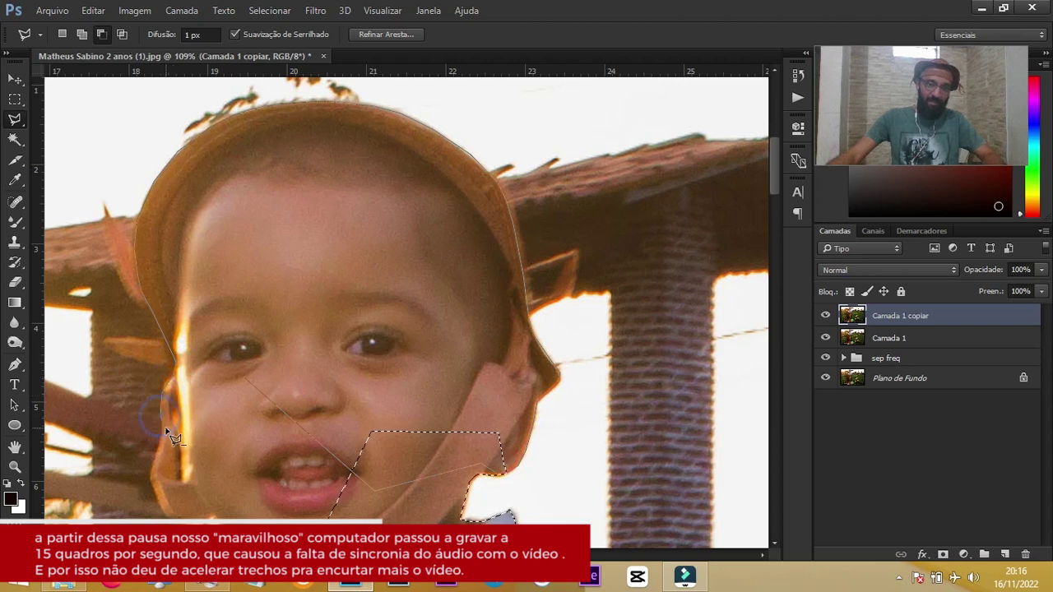
click(150, 477)
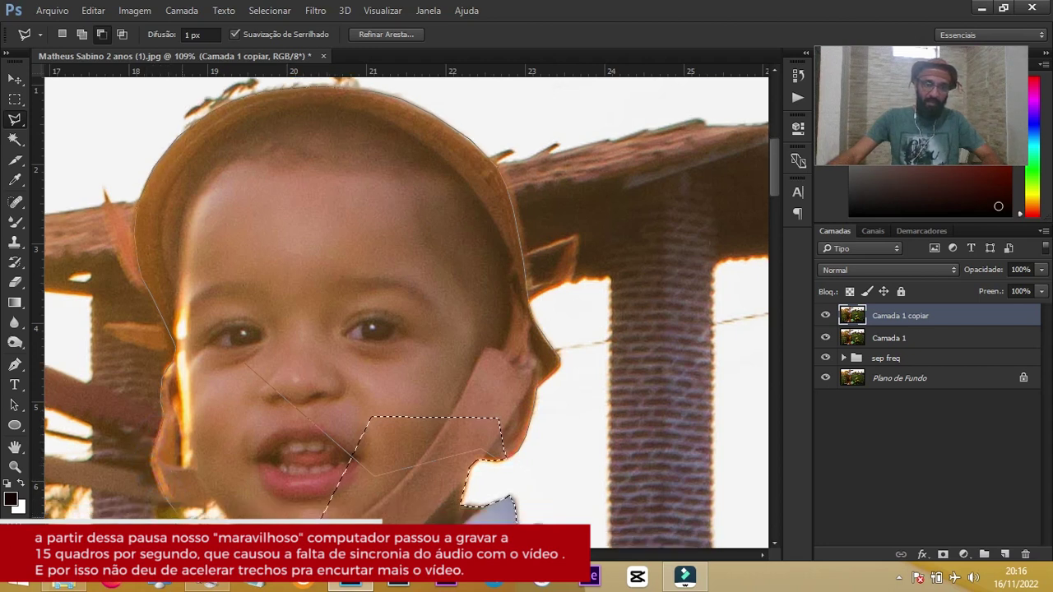
scroll(173, 461, down, 5)
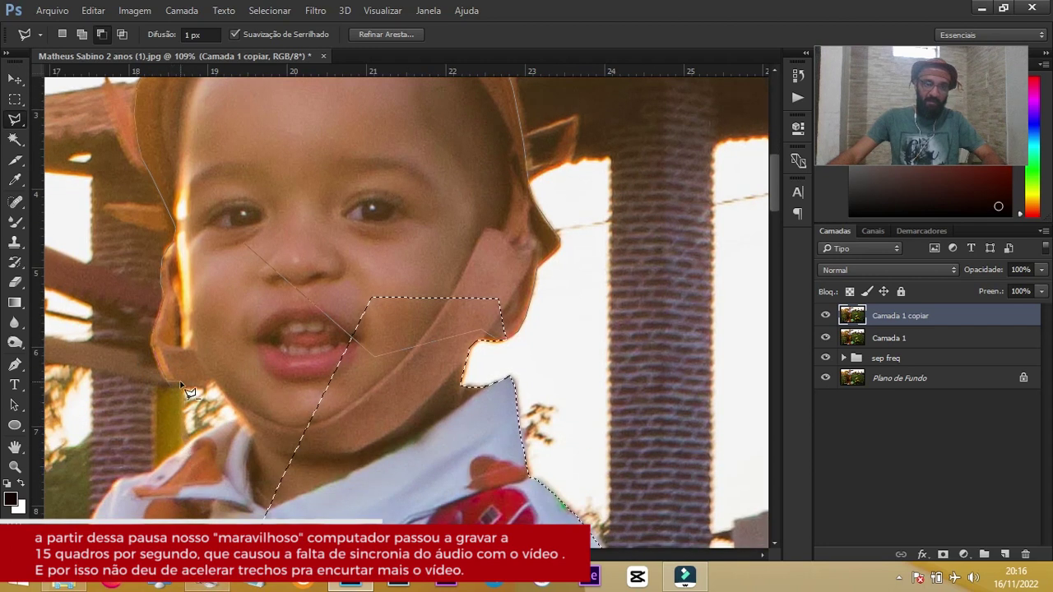
click(179, 386)
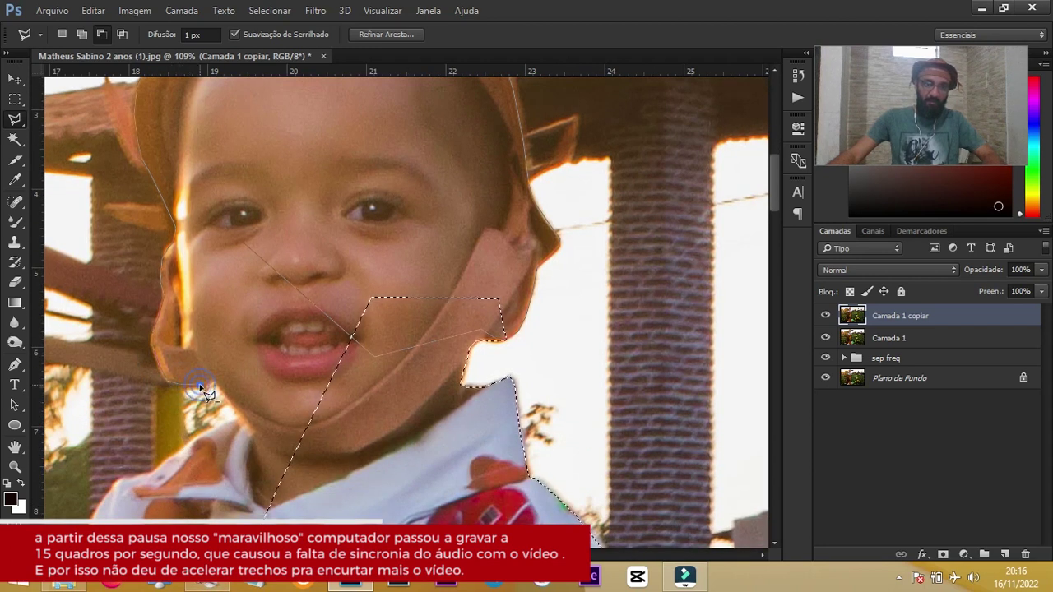
click(210, 385)
click(235, 421)
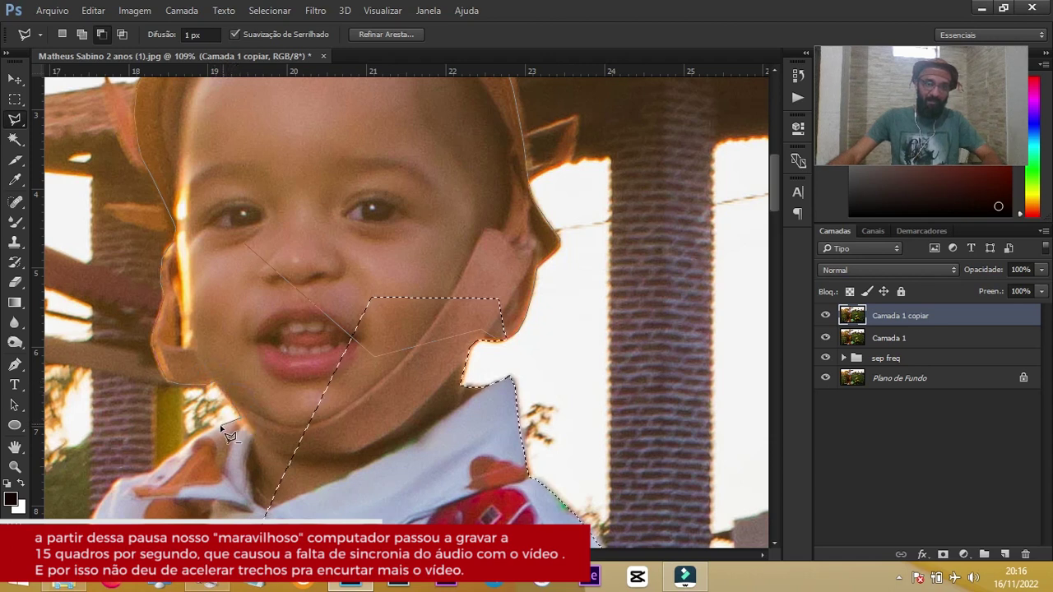
click(176, 451)
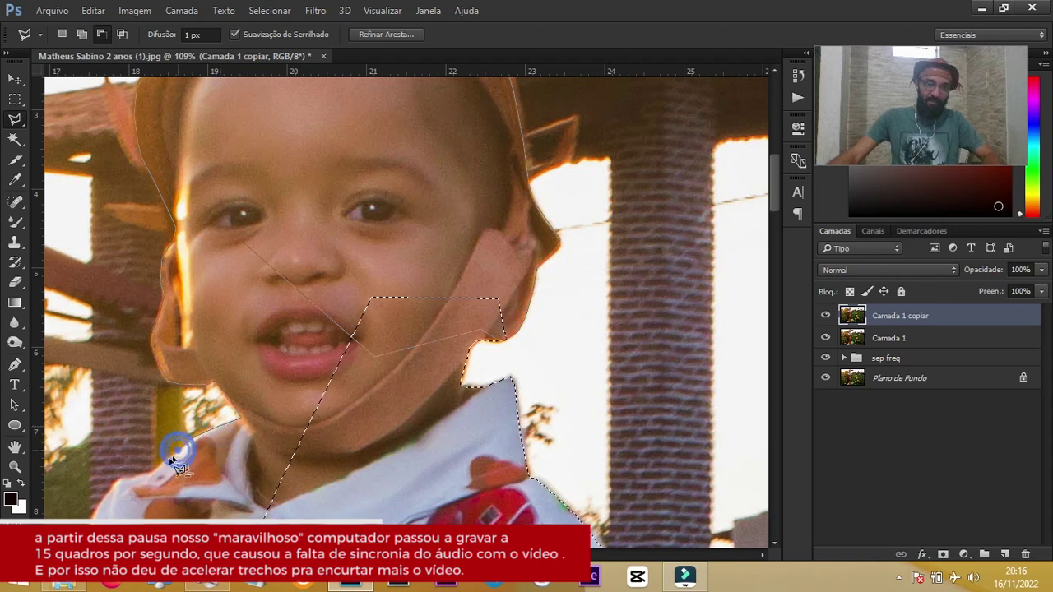
click(150, 473)
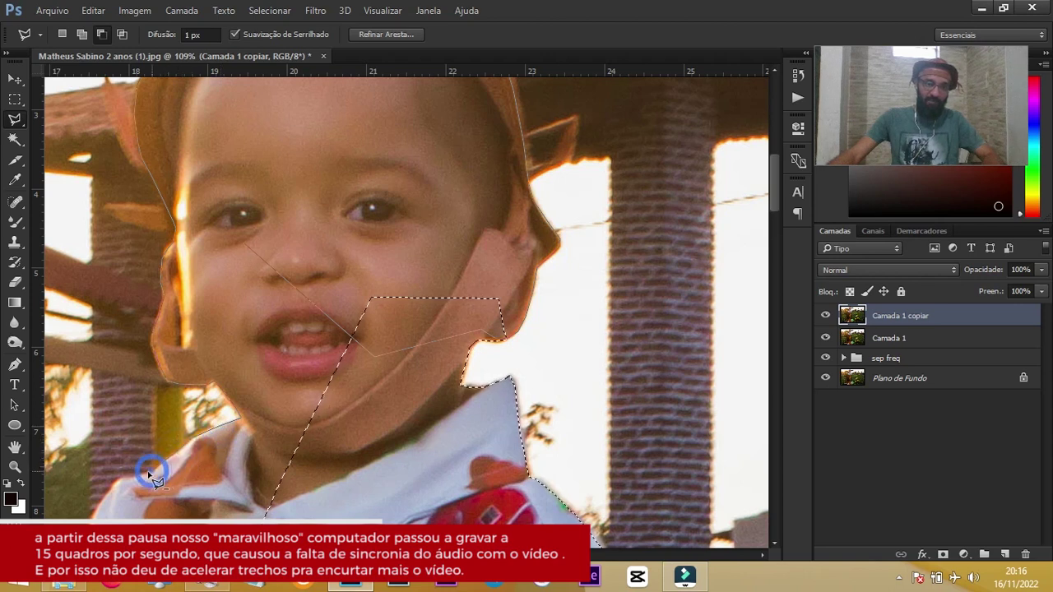
click(124, 480)
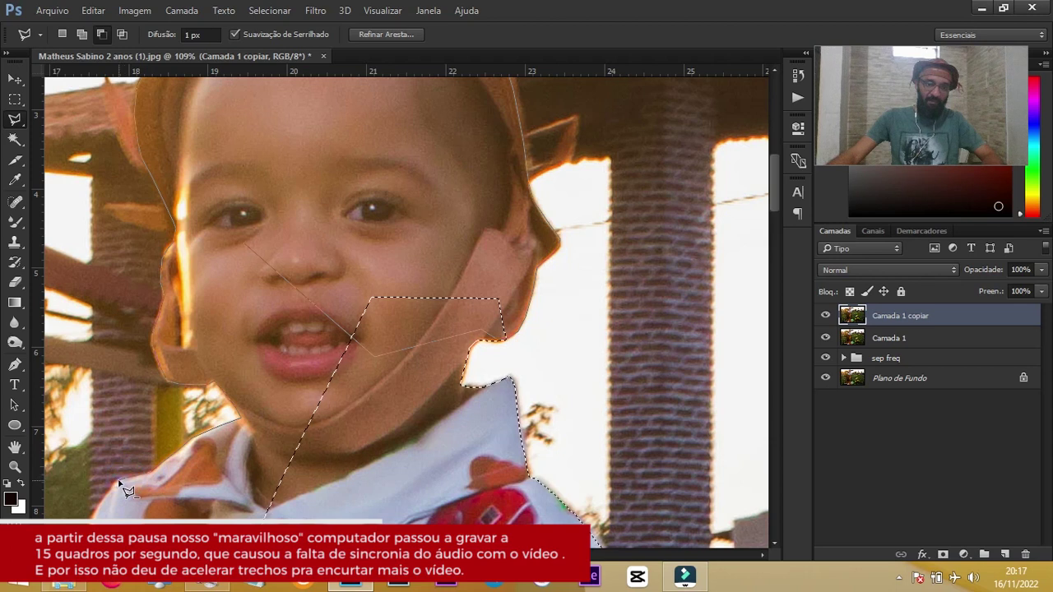
click(112, 503)
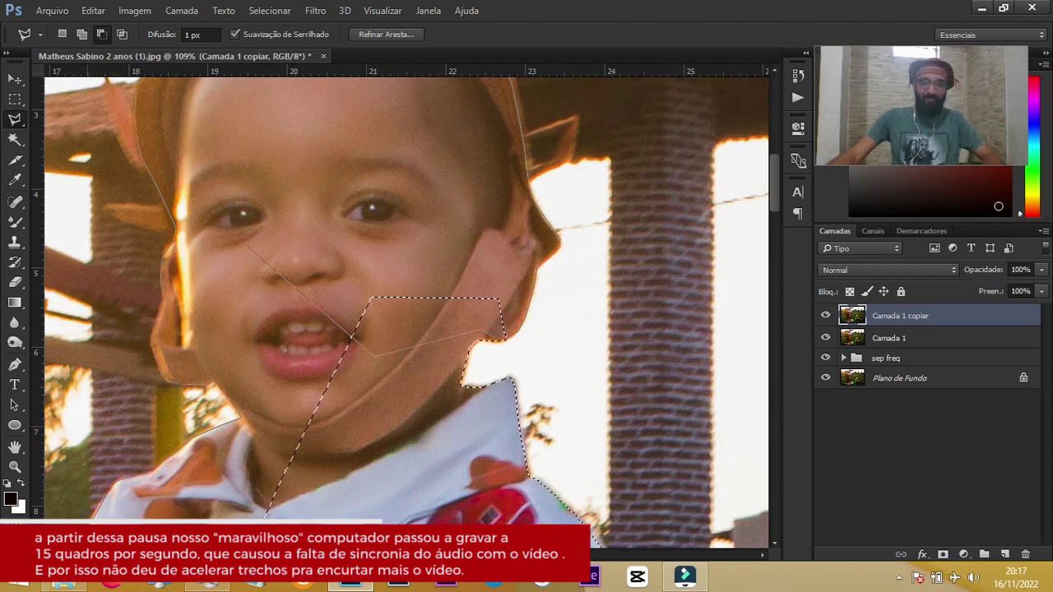
double_click(379, 492)
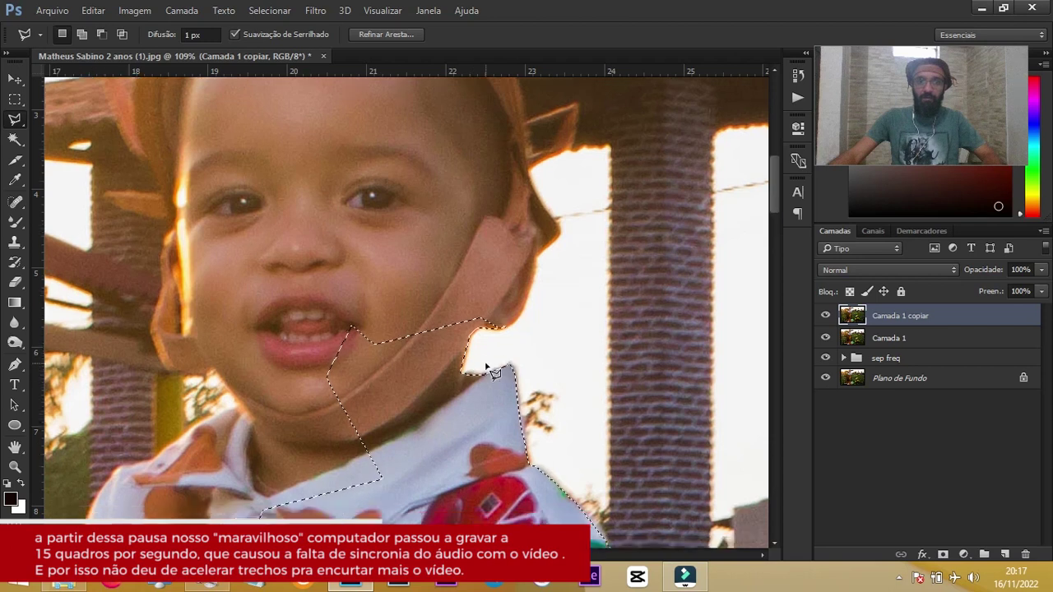
Undo the last selection change and set new outlines to add to the selection.
scroll(483, 374, down, 3)
scroll(485, 368, up, 2)
scroll(487, 362, up, 3)
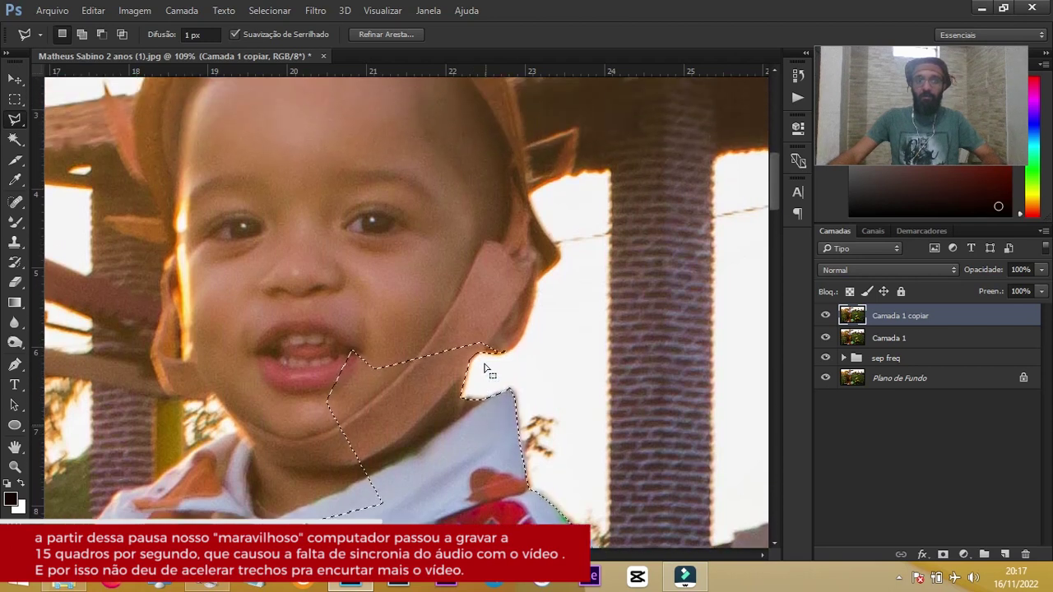
scroll(490, 354, up, 2)
scroll(492, 347, up, 2)
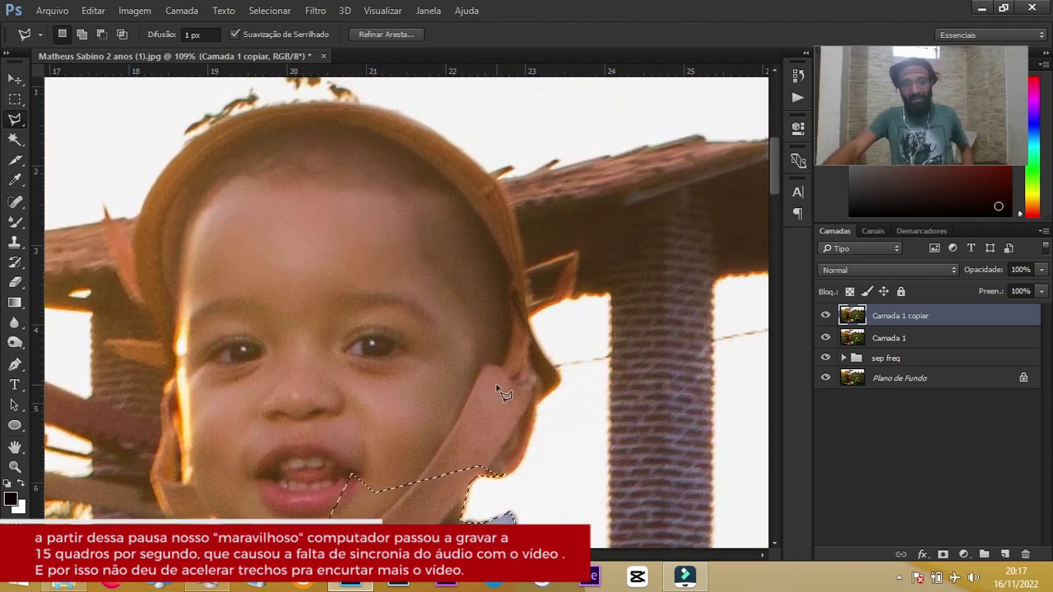
scroll(413, 386, down, 1)
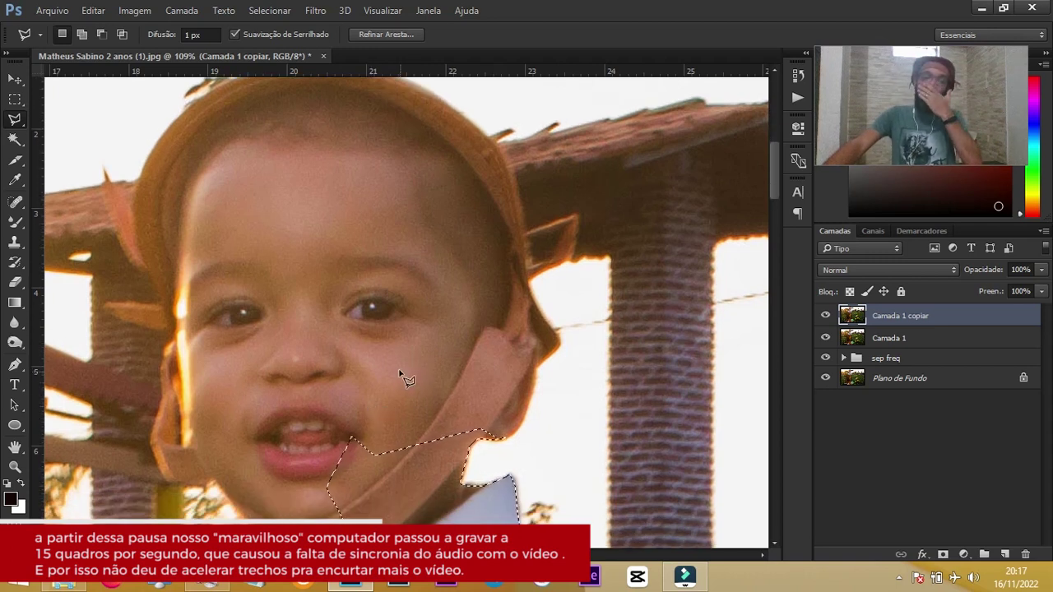
scroll(400, 376, up, 1)
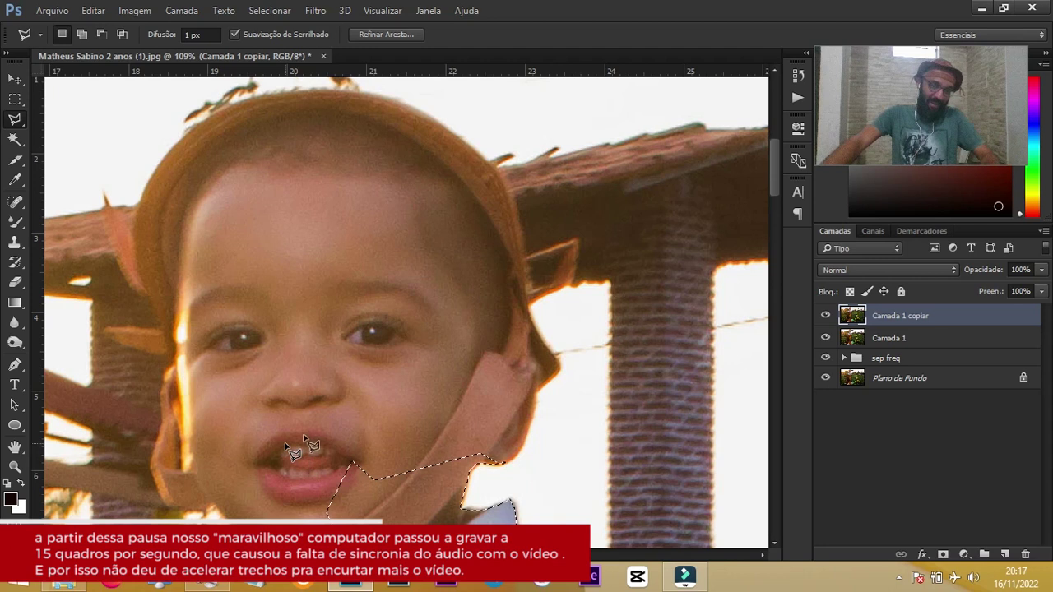
key(ctrl+z)
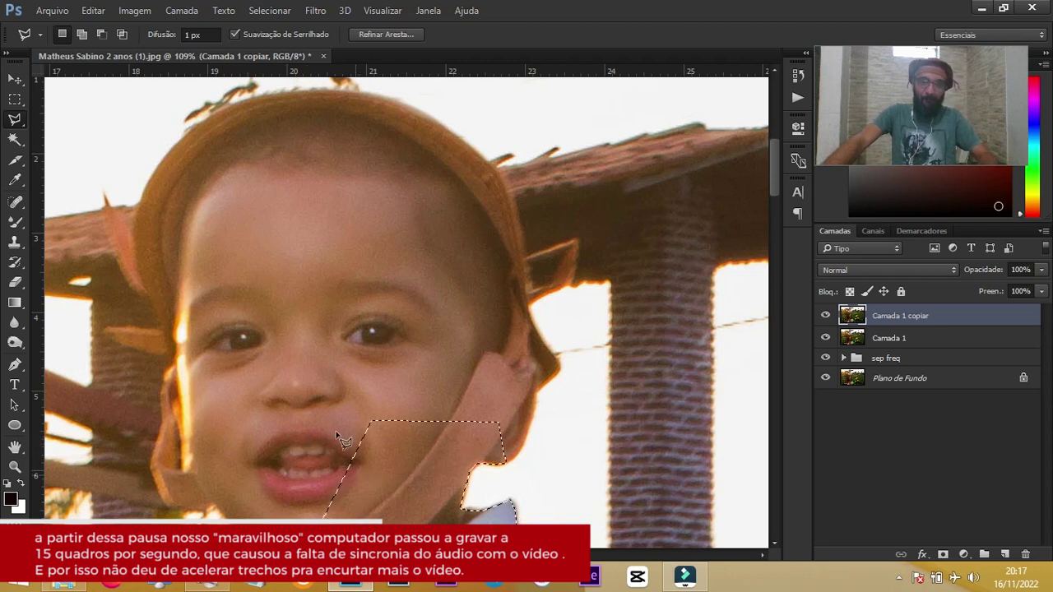
key(alt)
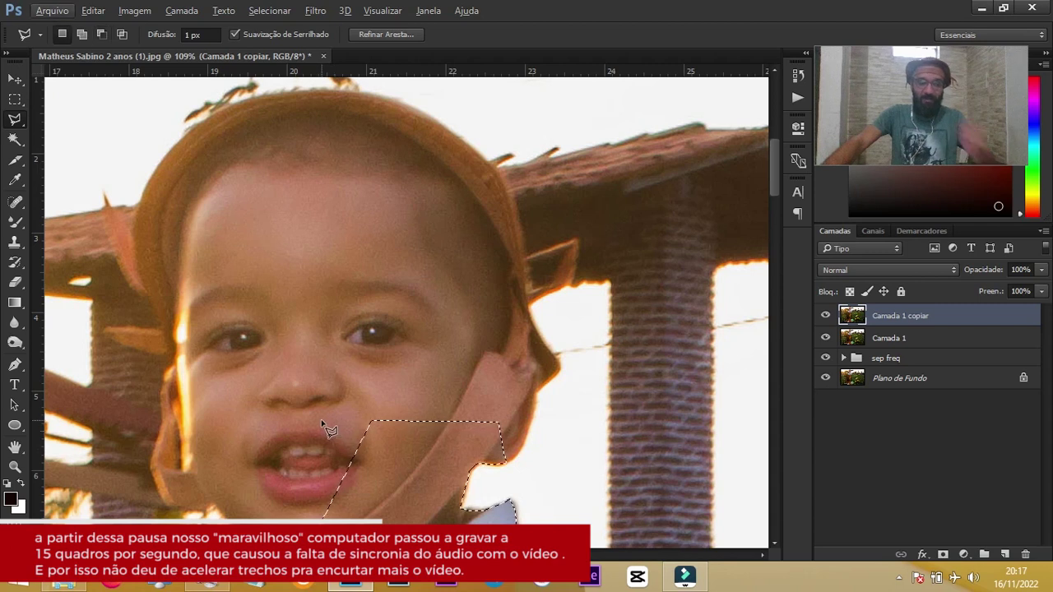
key(shift)
Start a new outline near the mouth and trace up the right face edge to the hat.
click(275, 409)
click(383, 478)
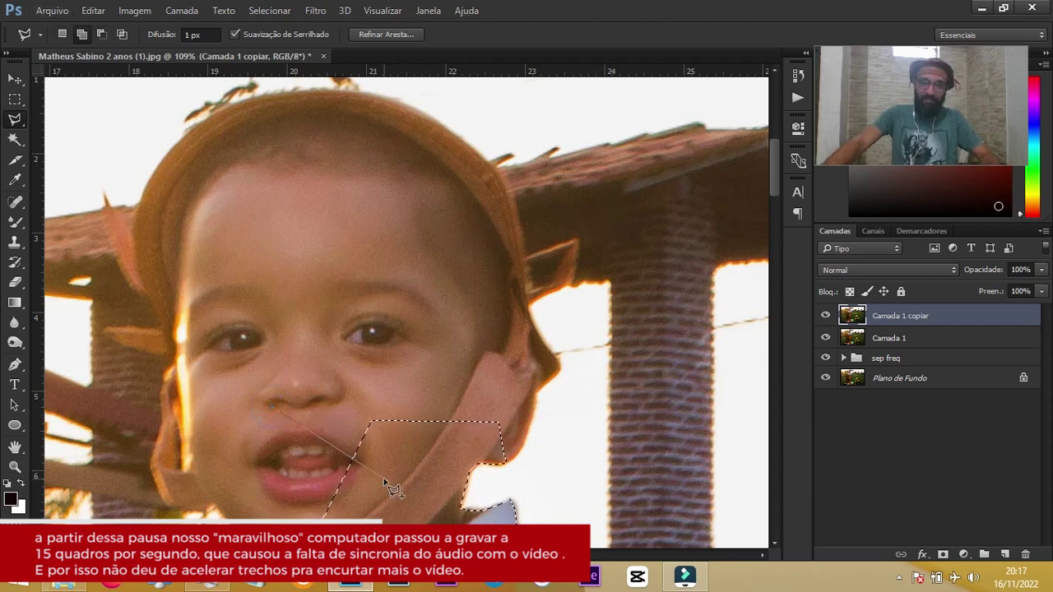
click(518, 456)
click(533, 430)
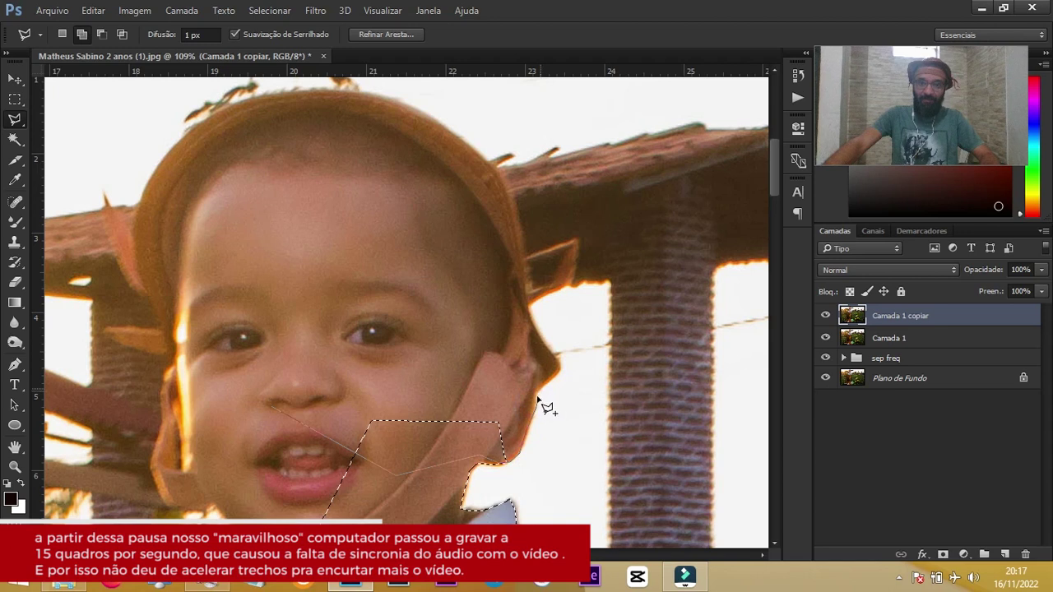
click(557, 377)
click(559, 367)
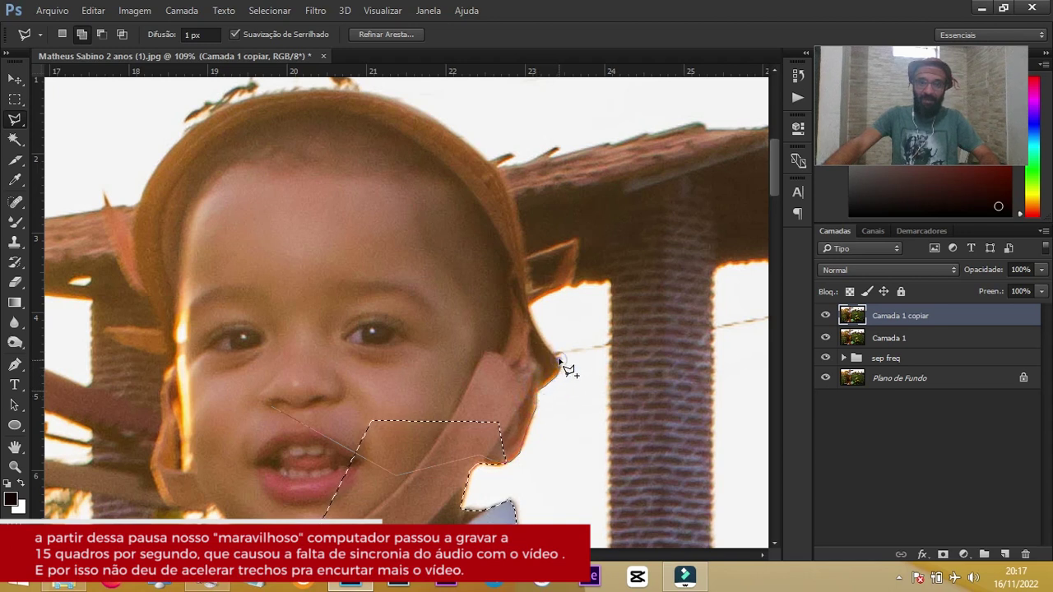
click(542, 335)
click(534, 314)
click(526, 293)
click(527, 244)
click(506, 200)
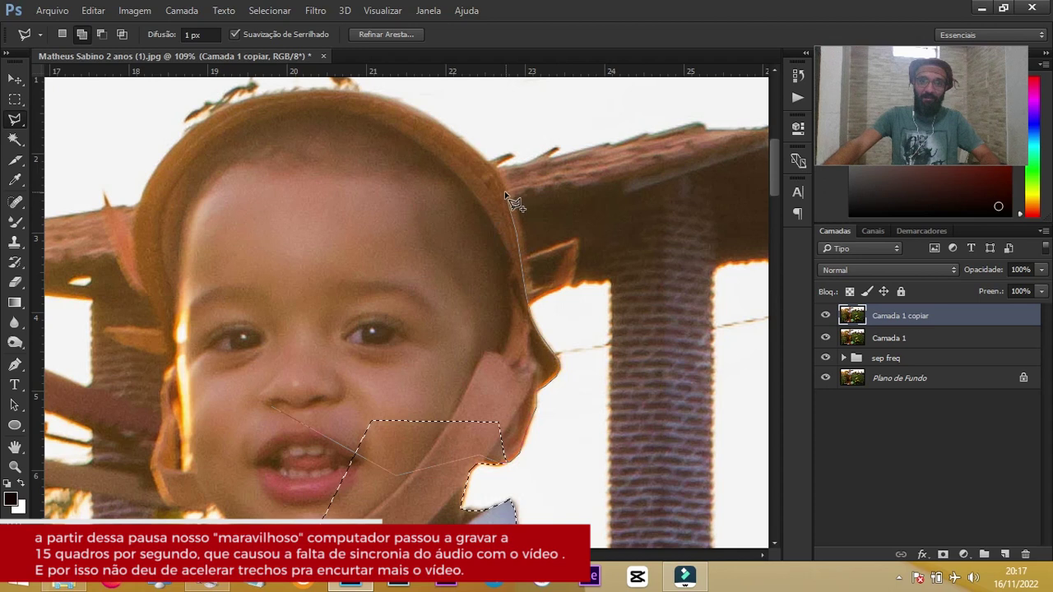
click(484, 159)
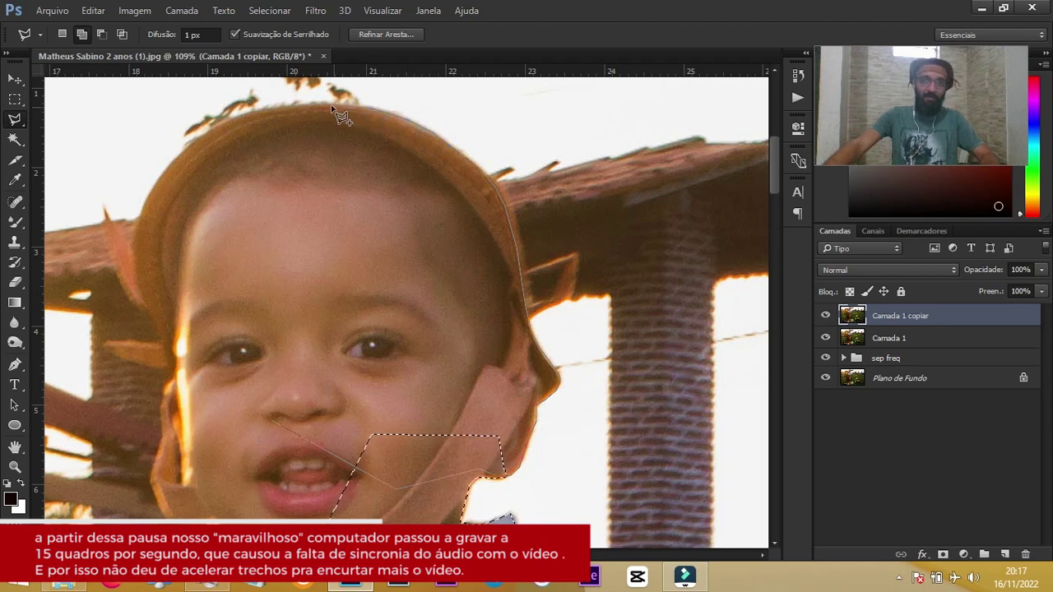
Trace across the hat top and down its left side, the left cheek and toward the jaw.
click(287, 107)
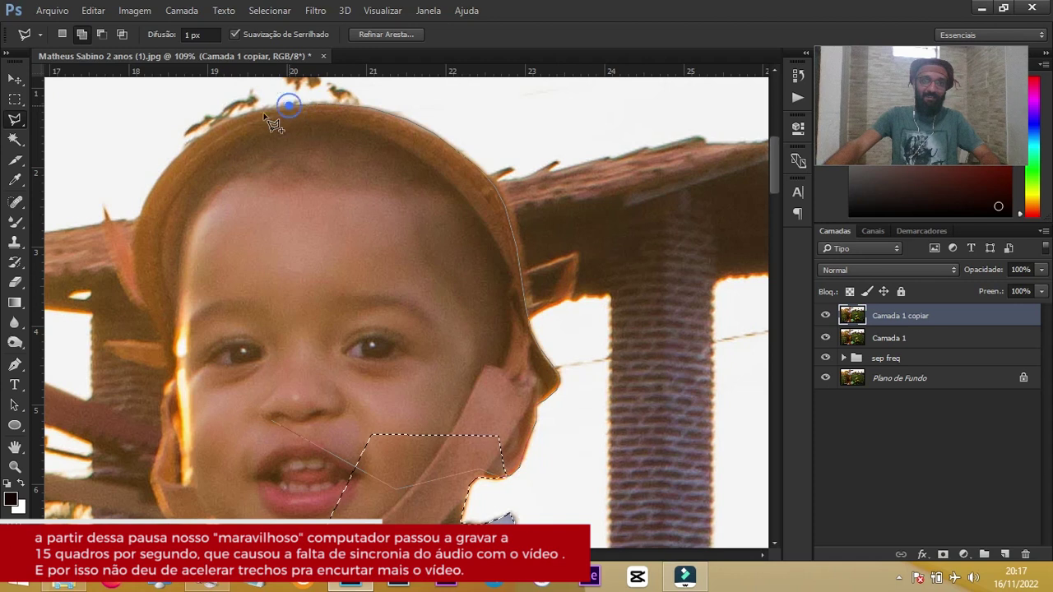
click(244, 107)
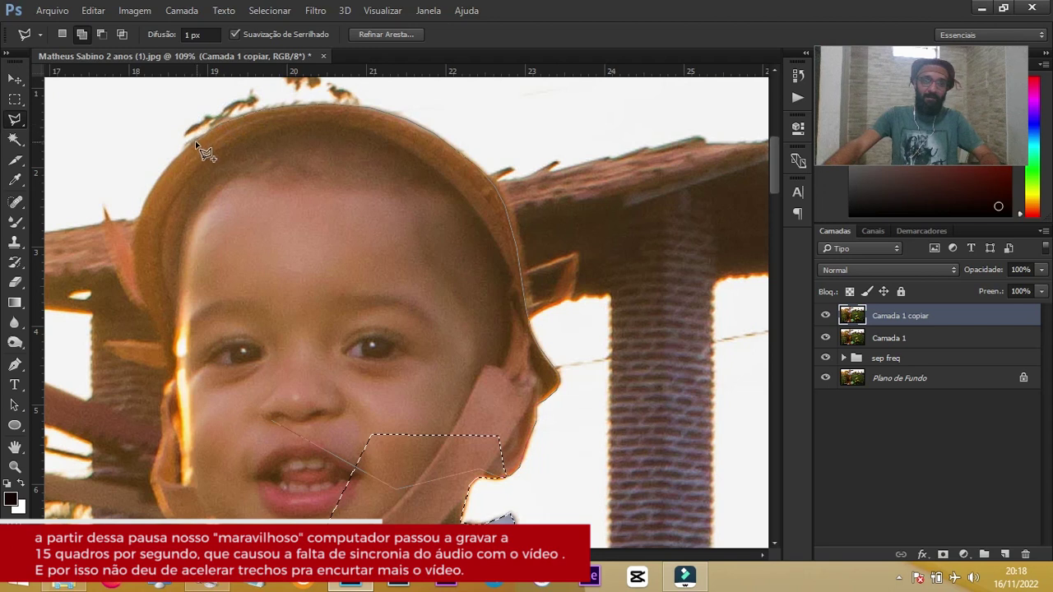
click(194, 141)
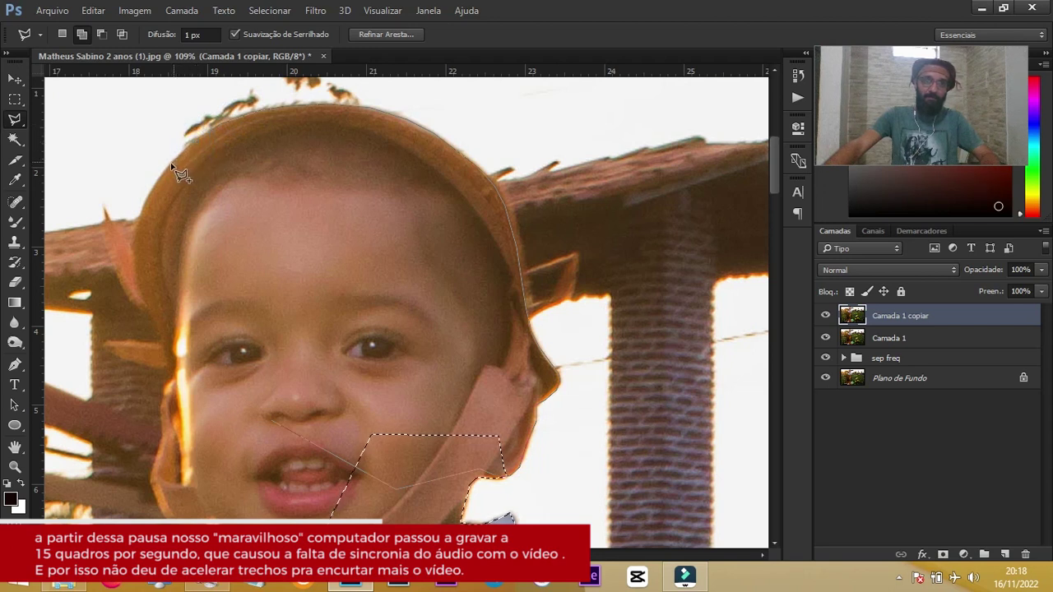
click(170, 164)
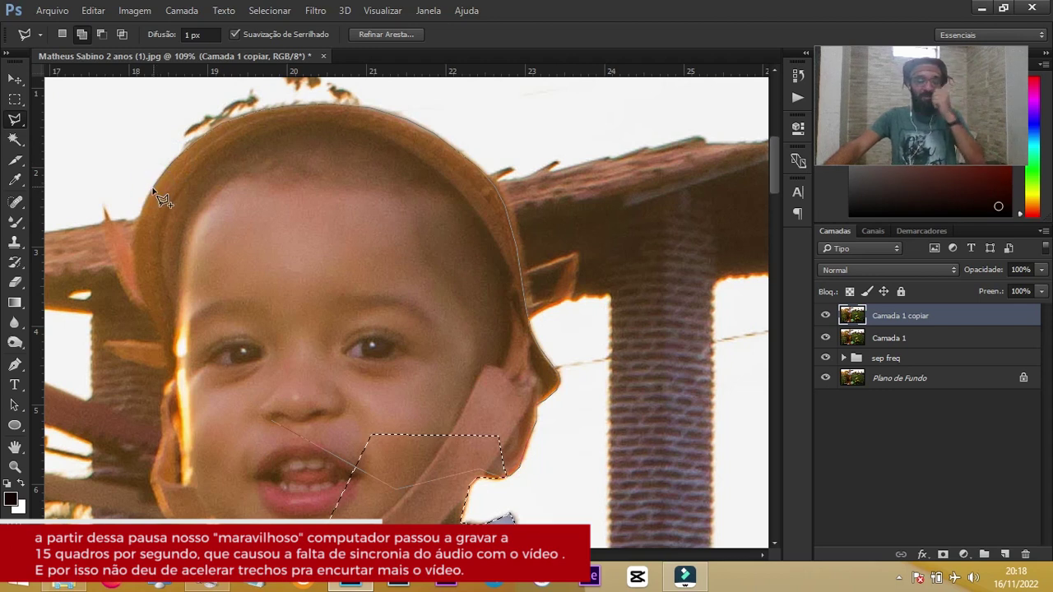
click(136, 240)
click(137, 252)
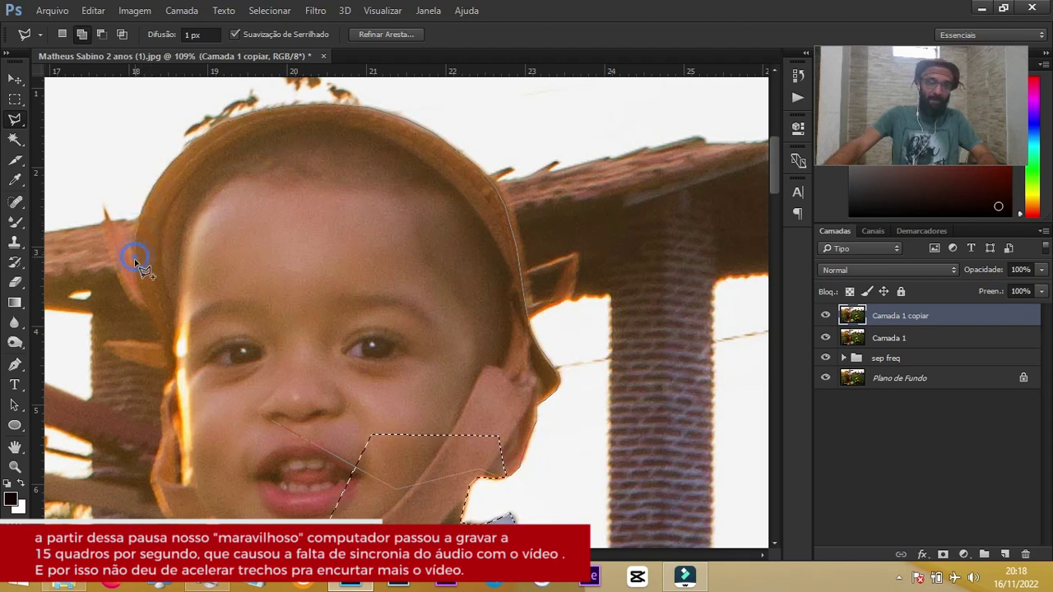
click(144, 303)
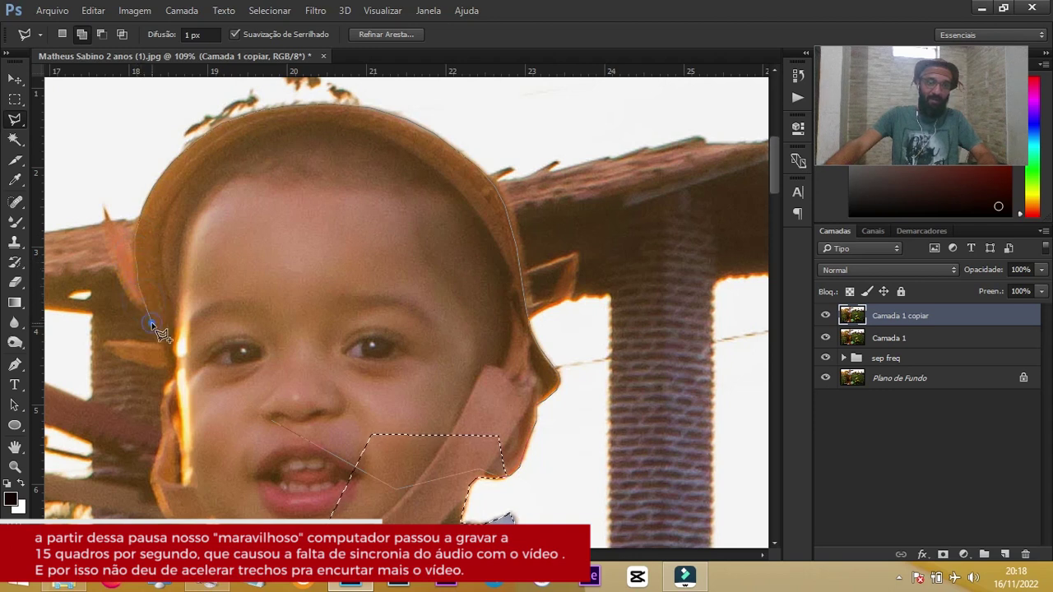
click(160, 338)
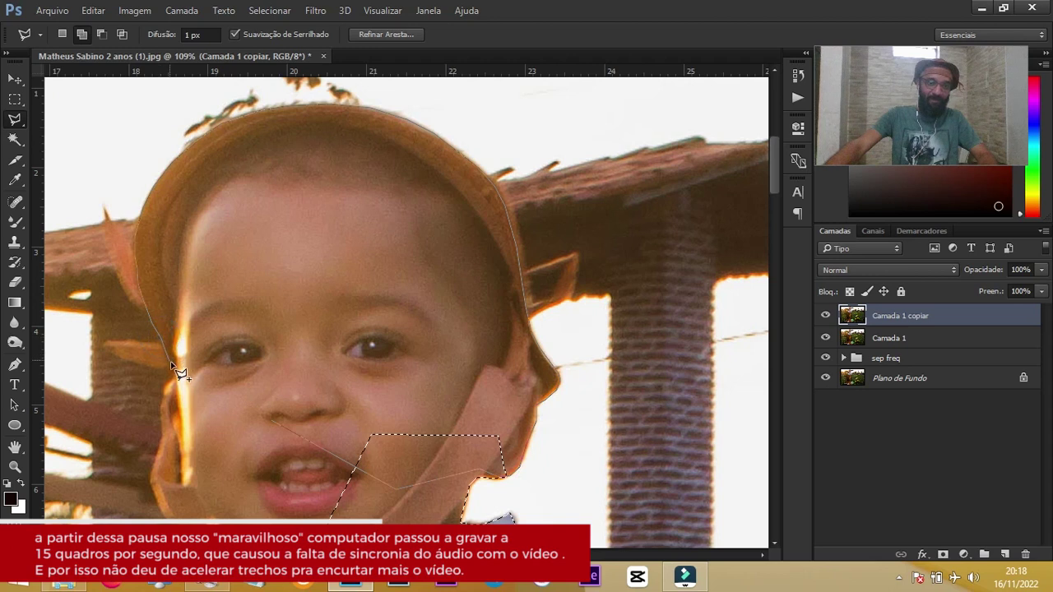
click(174, 375)
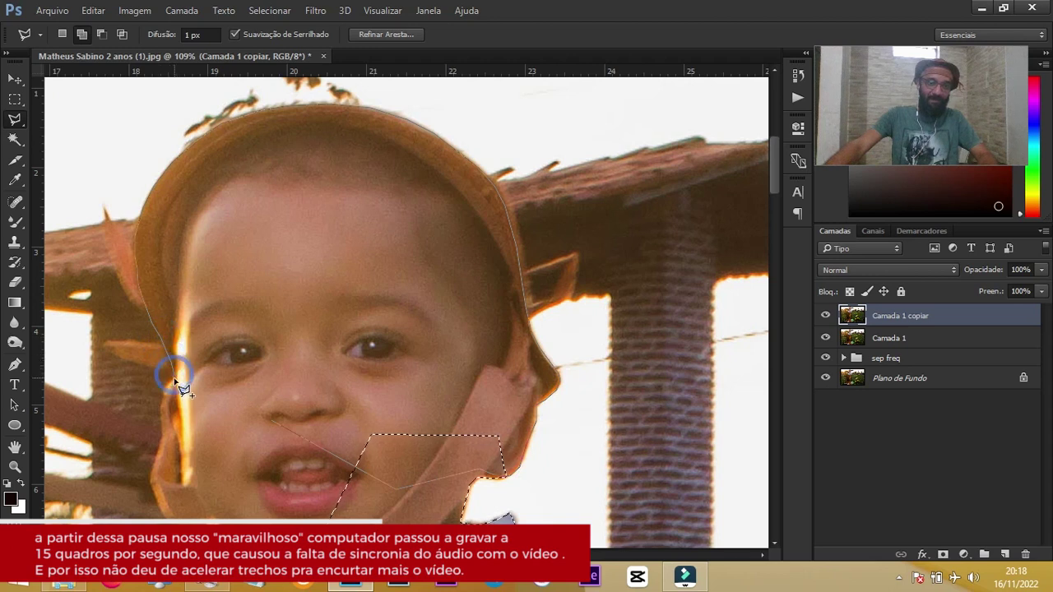
click(170, 379)
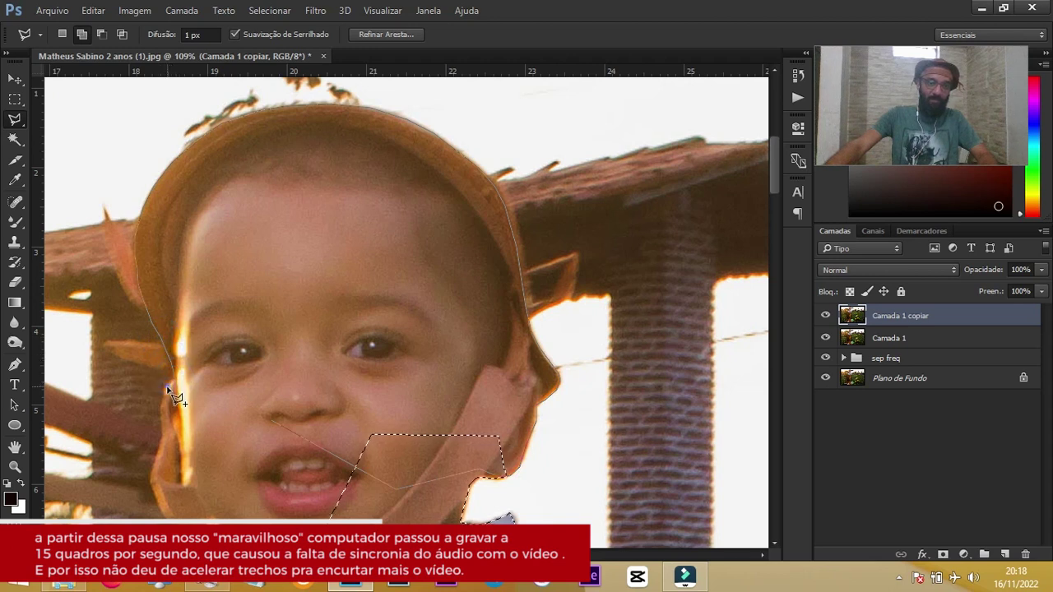
click(165, 399)
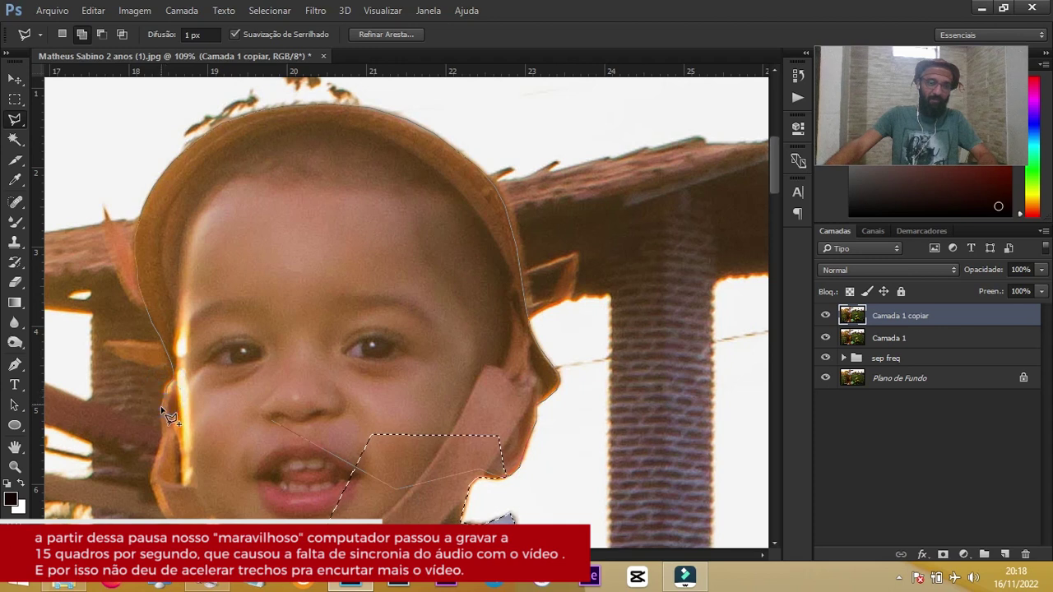
click(165, 423)
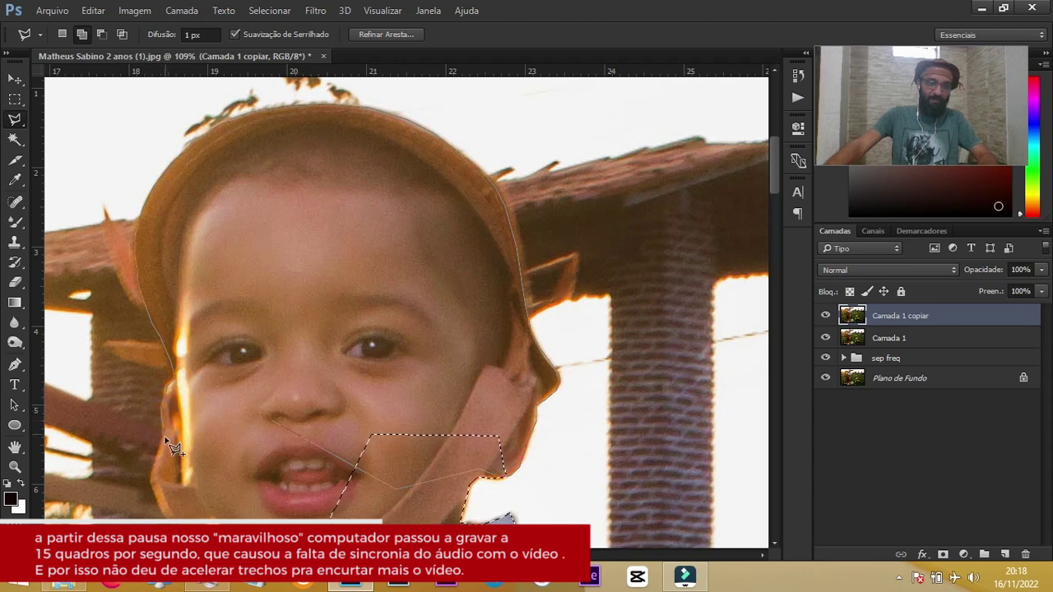
click(155, 496)
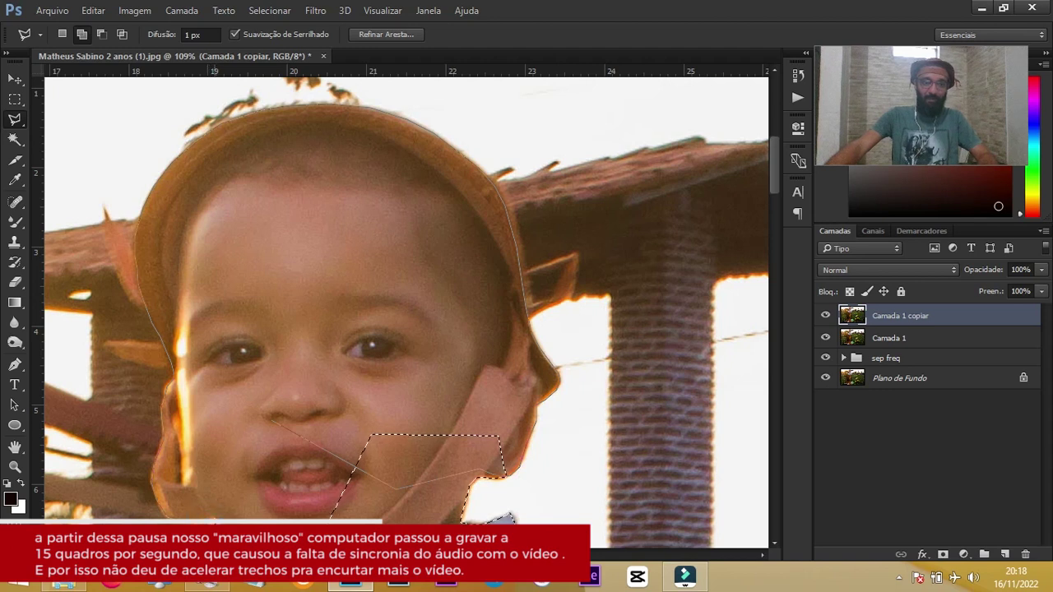
scroll(370, 493, down, 2)
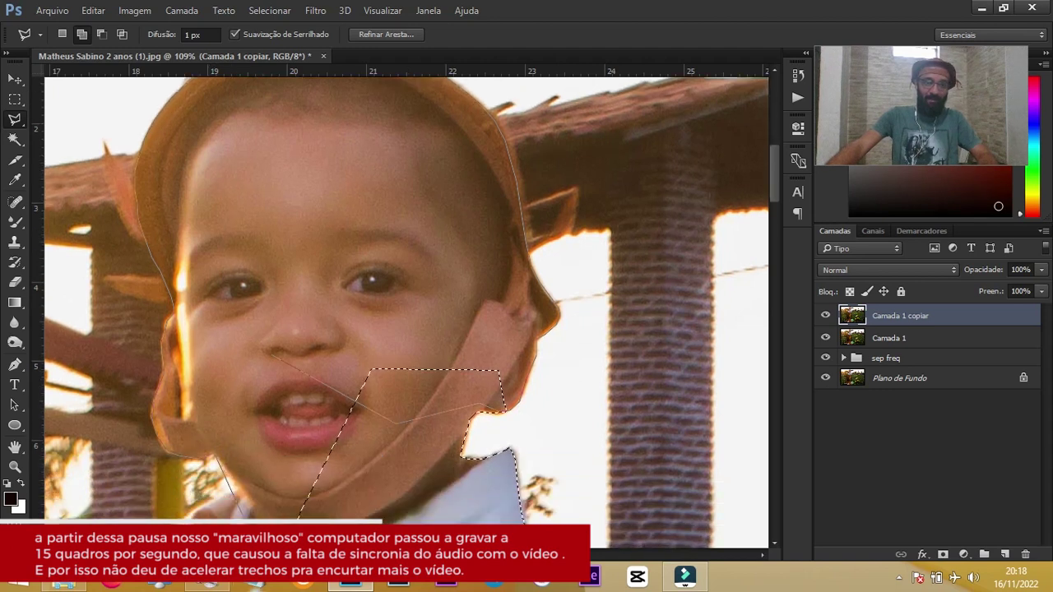
scroll(247, 478, down, 2)
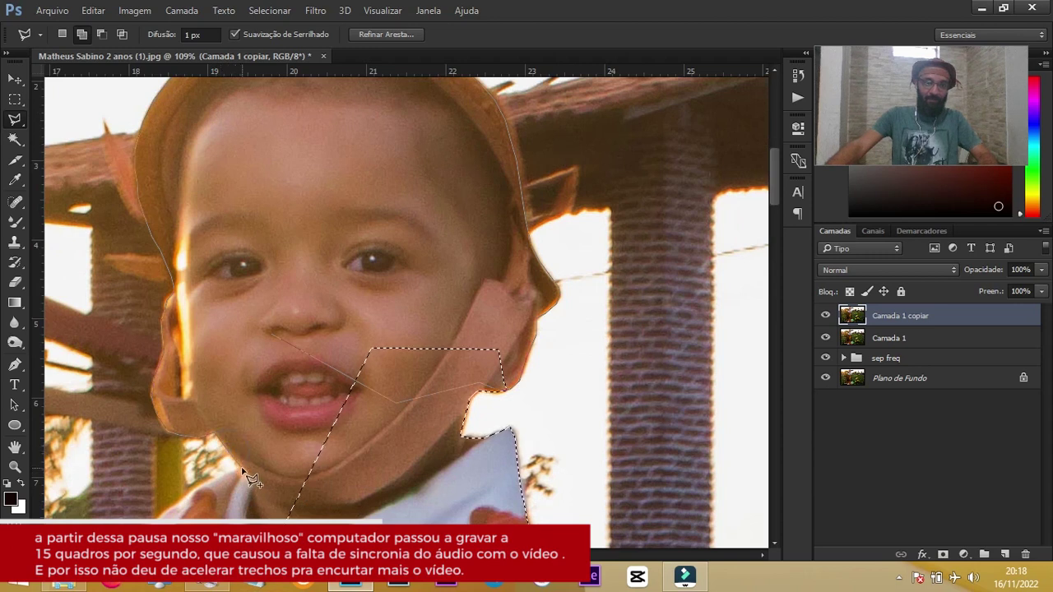
Close the head outline and add the triangular mouth-to-chin gap to the selection.
click(329, 473)
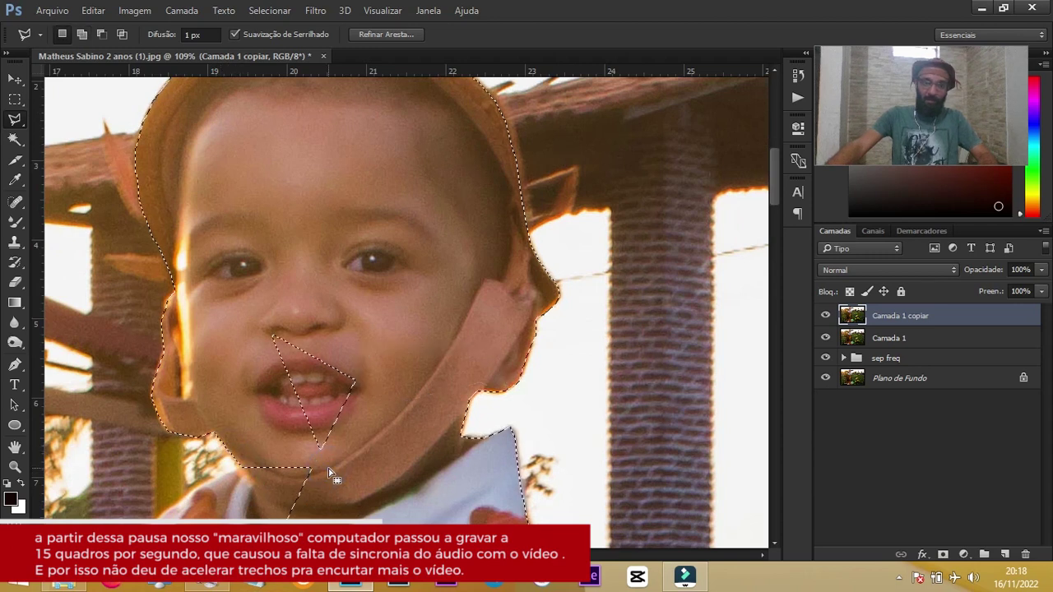
click(241, 277)
click(389, 403)
click(336, 508)
click(288, 508)
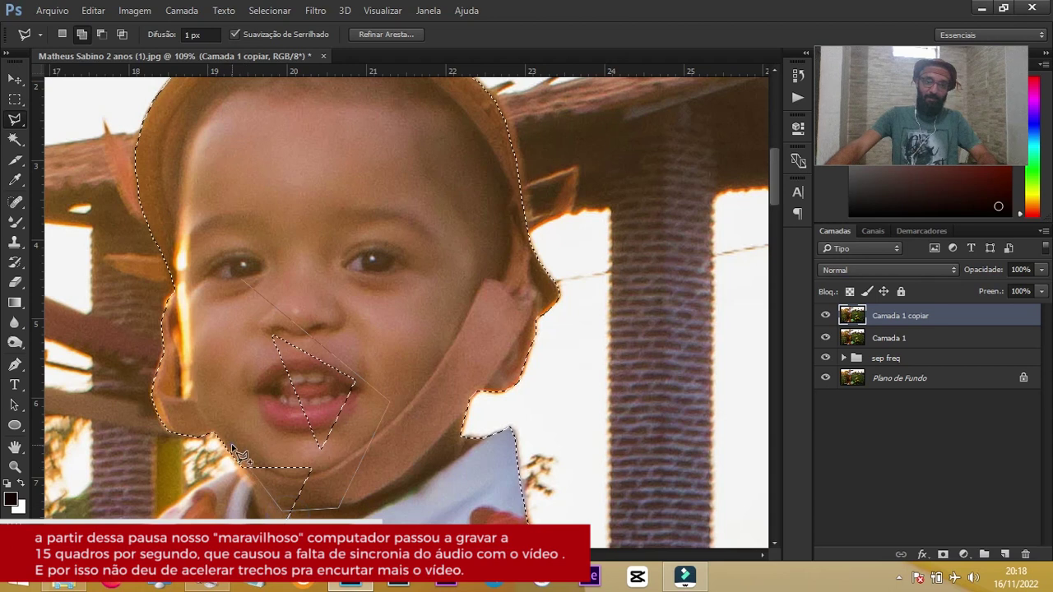
double_click(235, 452)
Scroll and pan down to bring the boy's shirt into view.
scroll(366, 361, down, 2)
scroll(358, 377, down, 2)
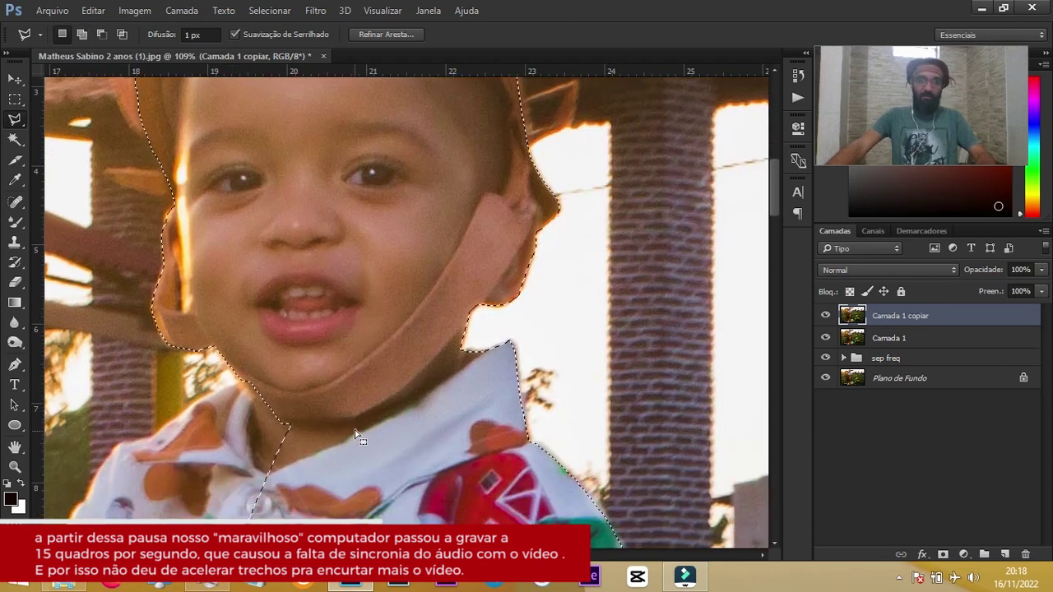
scroll(359, 436, down, 3)
scroll(320, 411, down, 1)
scroll(337, 345, down, 3)
scroll(351, 289, down, 1)
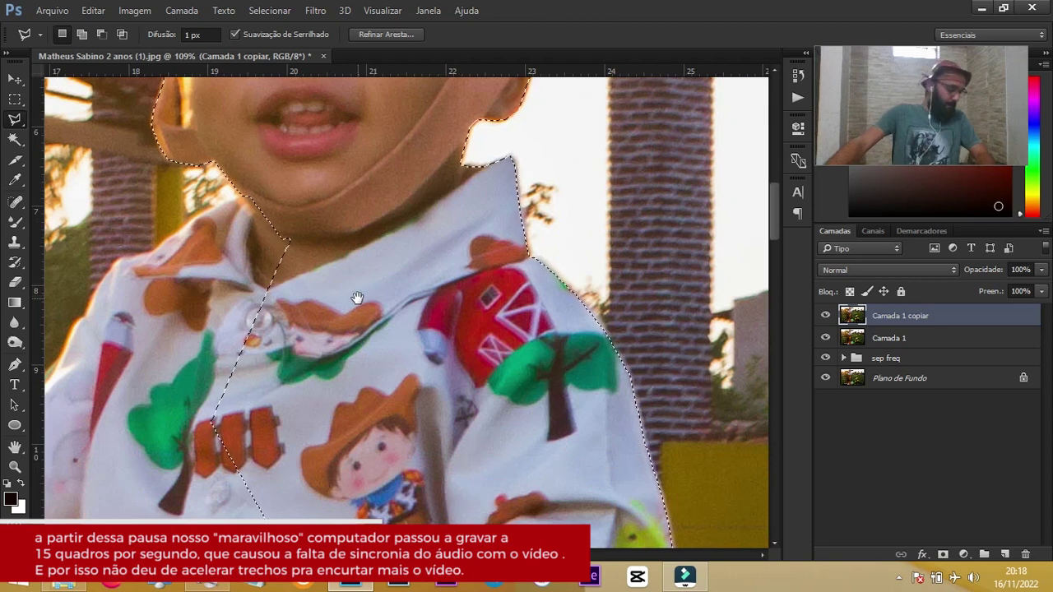
drag(357, 298, 499, 281)
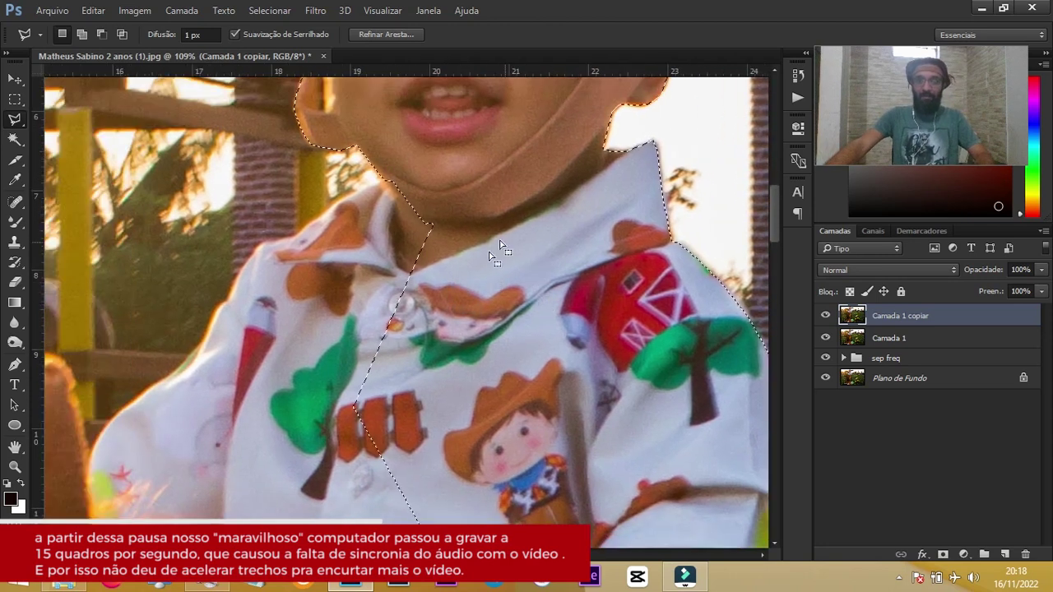
Add the collar, left shoulder and left side of the shirt down to the lower shirt to the selection.
shift+click(528, 333)
click(456, 152)
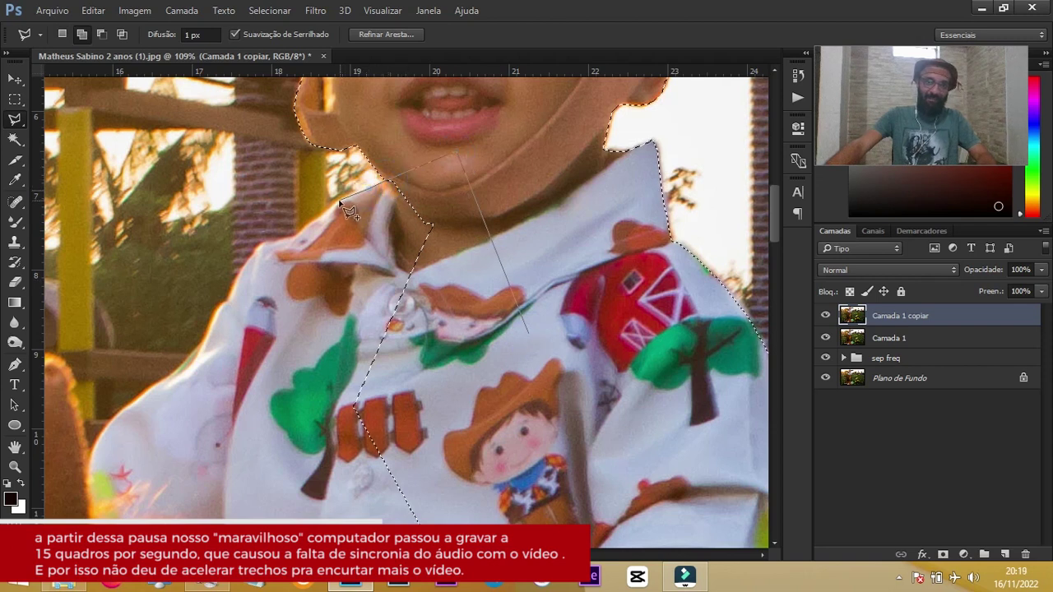
click(294, 236)
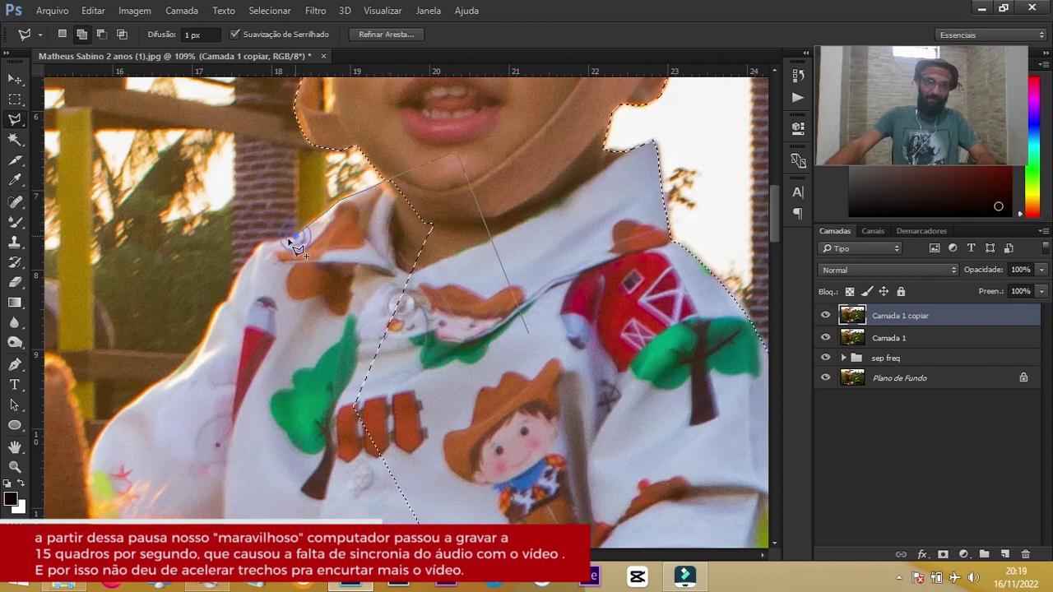
click(257, 247)
click(229, 302)
click(223, 311)
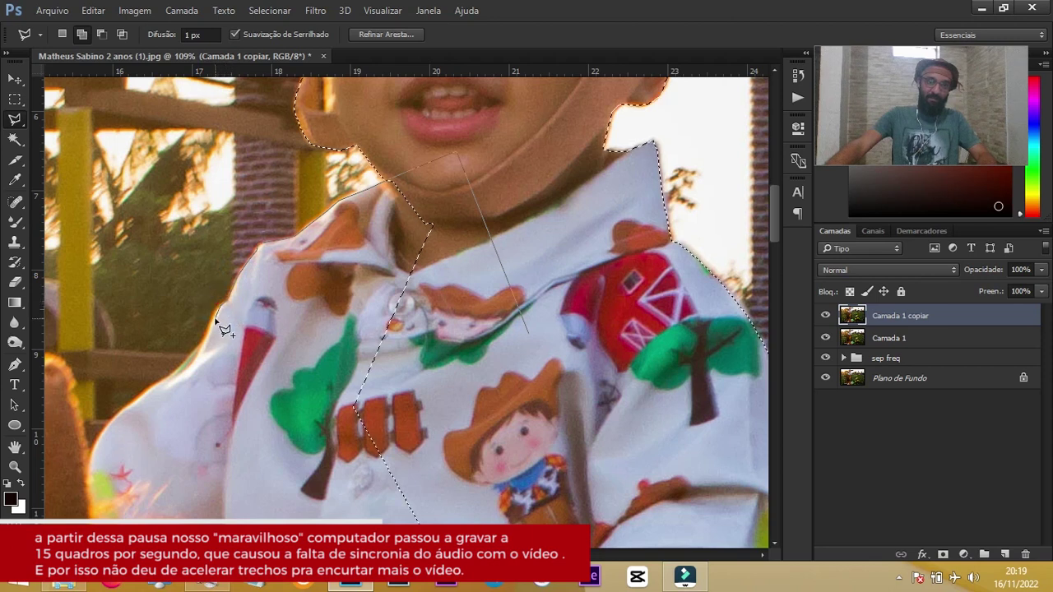
click(212, 315)
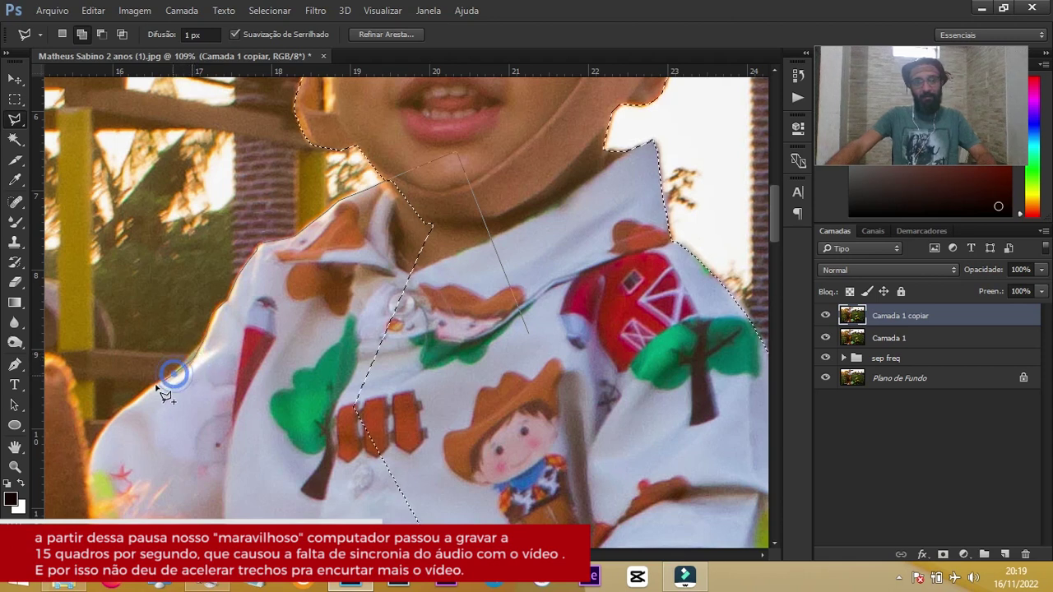
click(112, 420)
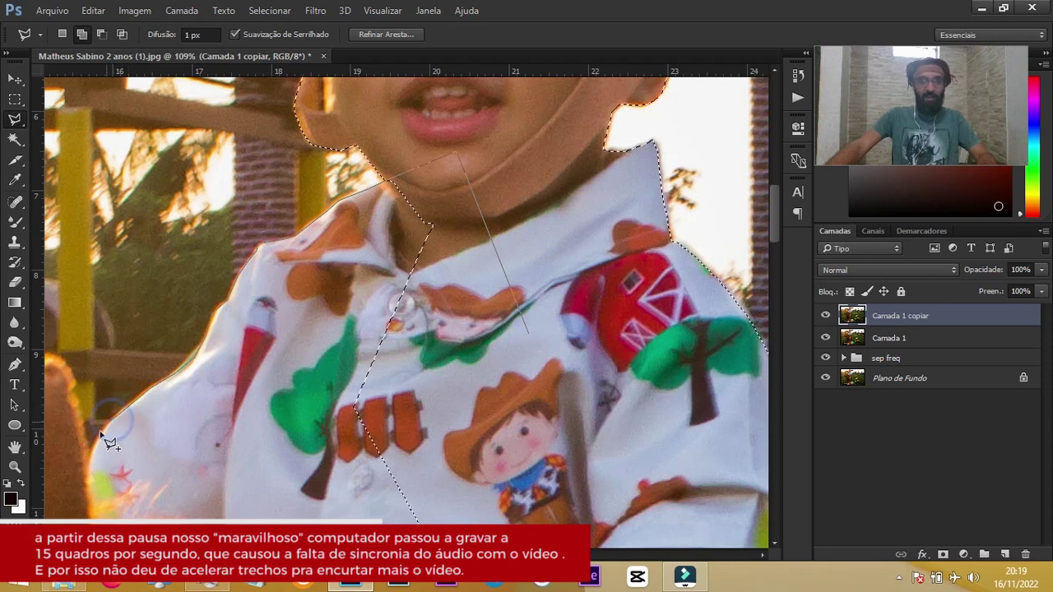
click(100, 432)
click(96, 452)
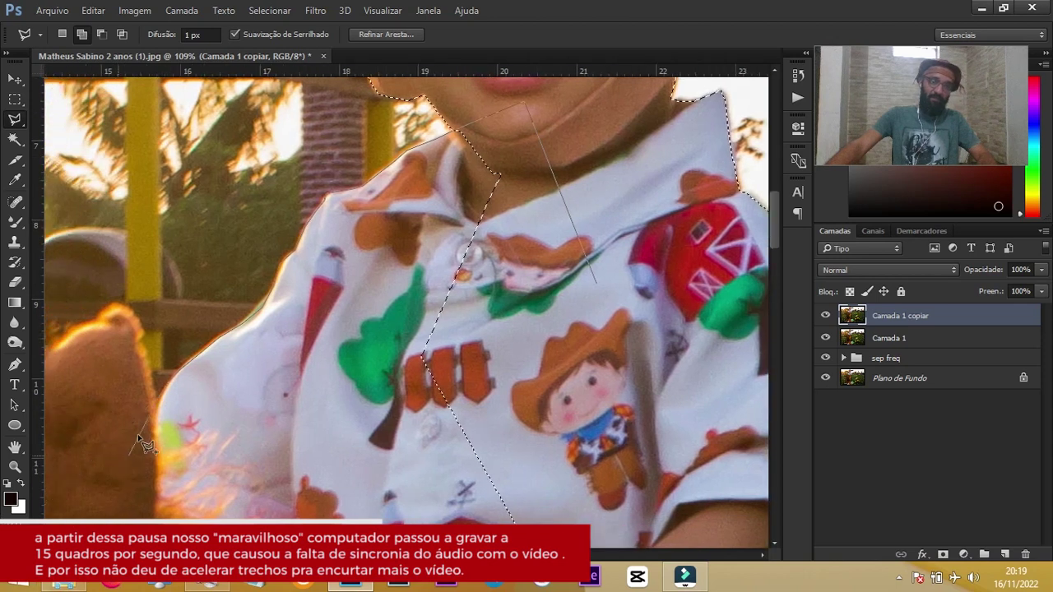
click(479, 493)
key(Return)
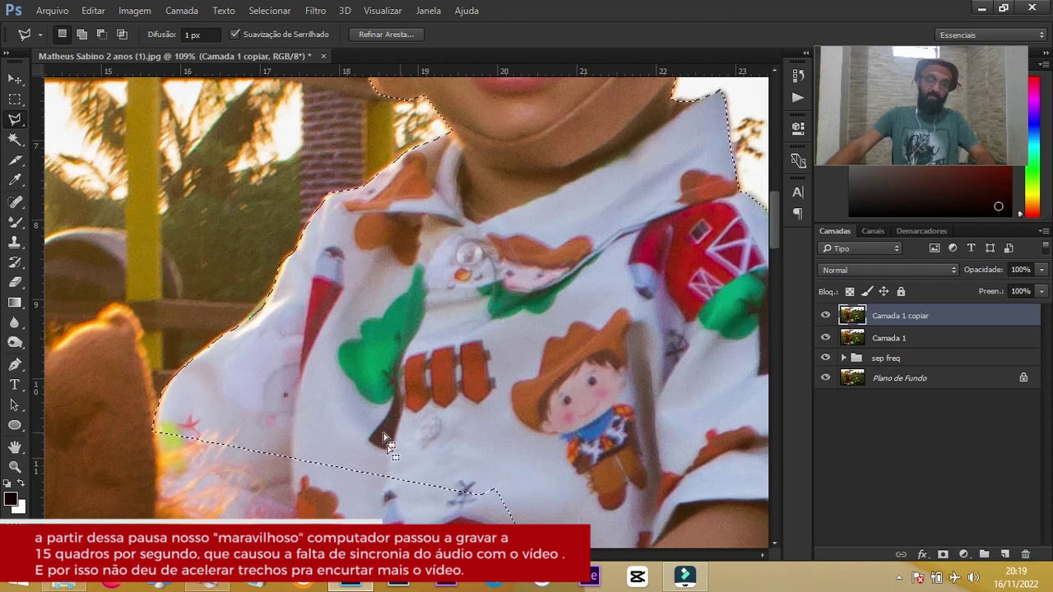
Pan across the shirt, switch to Add to Selection and trace up to the horse's ear tip.
mouse_move(448, 422)
mouse_down()
mouse_move(557, 370)
mouse_move(625, 361)
mouse_up()
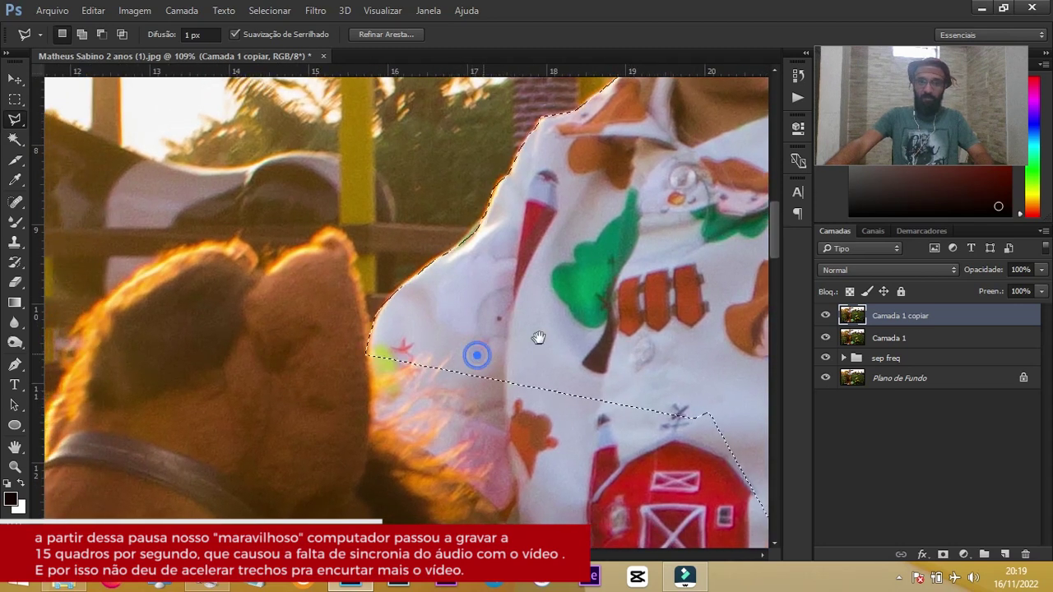
drag(471, 356, 551, 338)
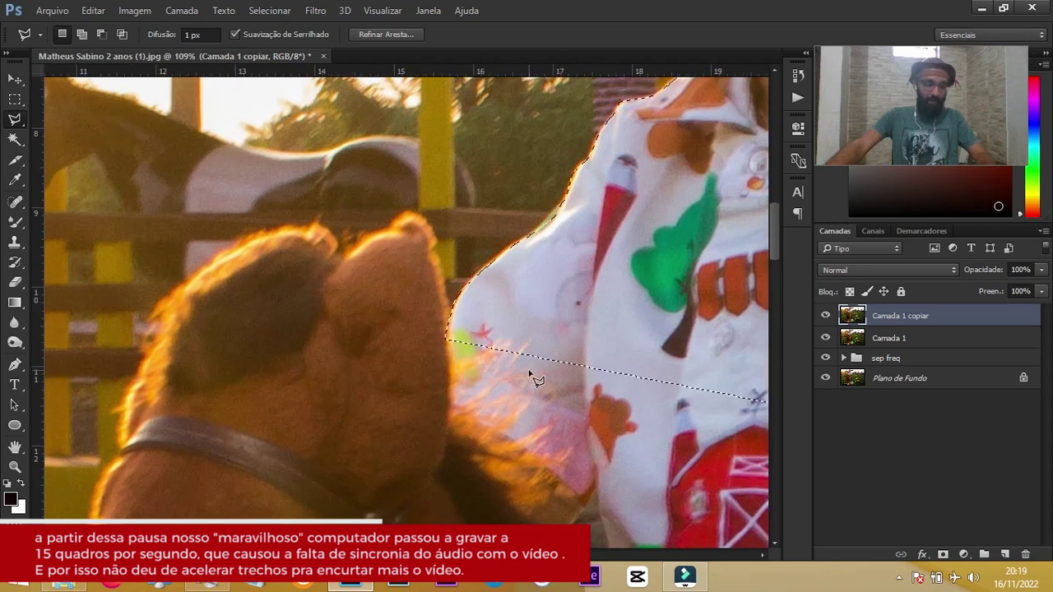
key(shift)
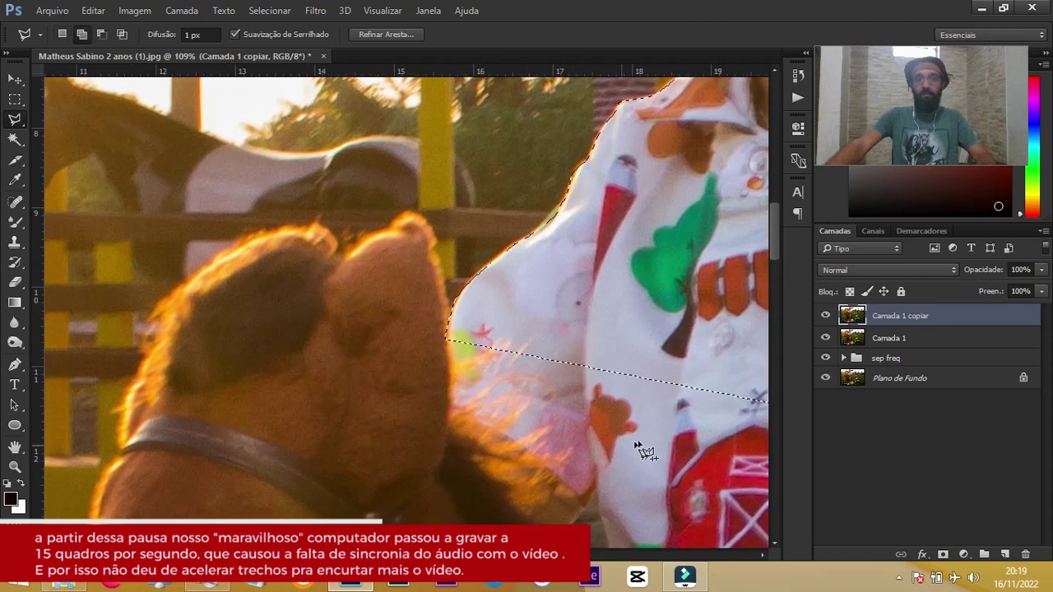
click(638, 339)
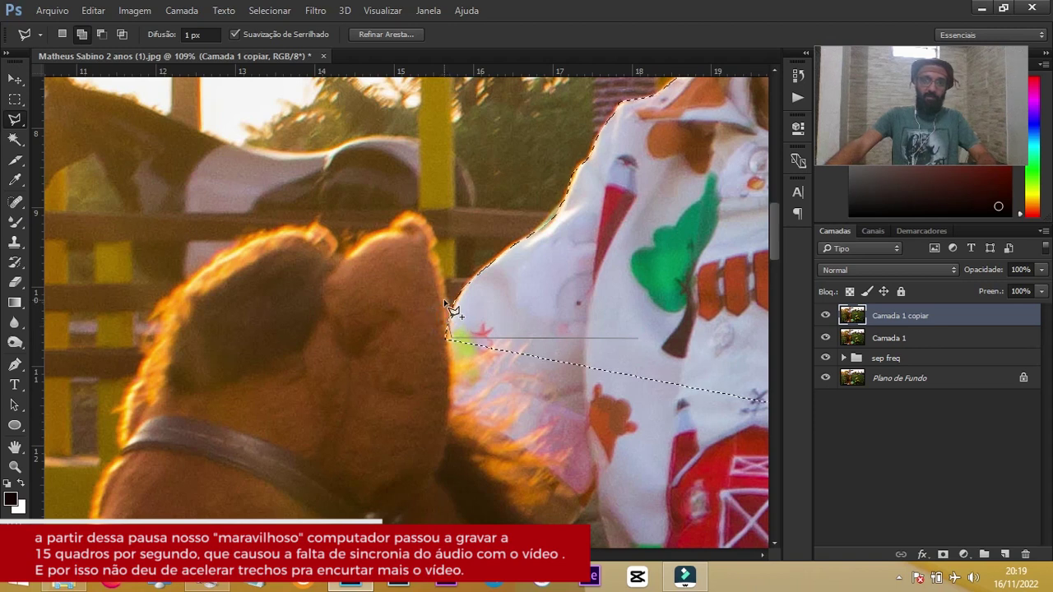
click(436, 276)
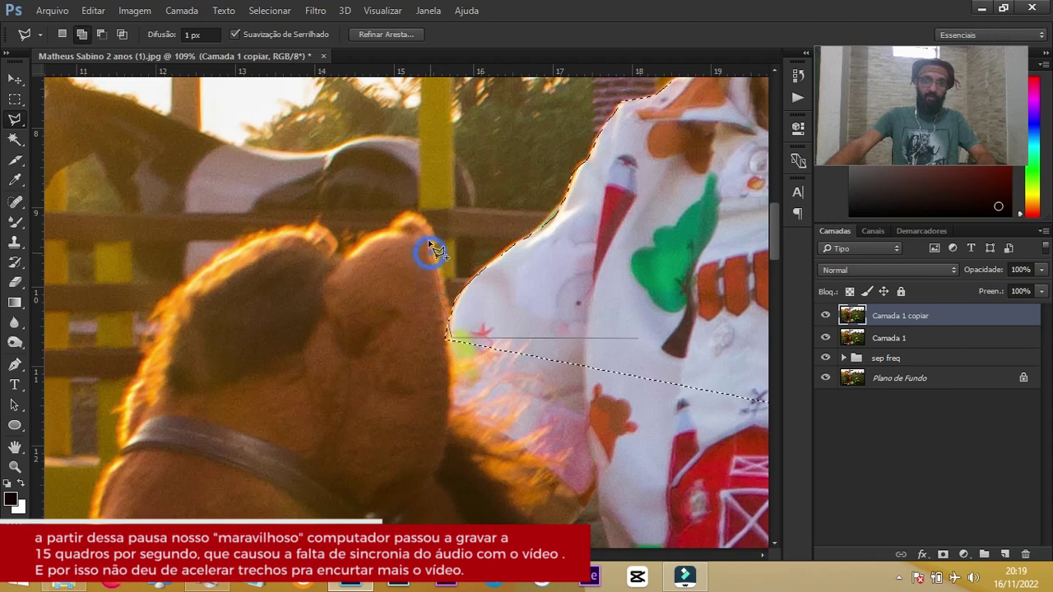
click(426, 228)
click(417, 219)
click(410, 215)
click(407, 216)
click(400, 220)
Continue the outline left along the top curve of the horse's ear.
click(375, 233)
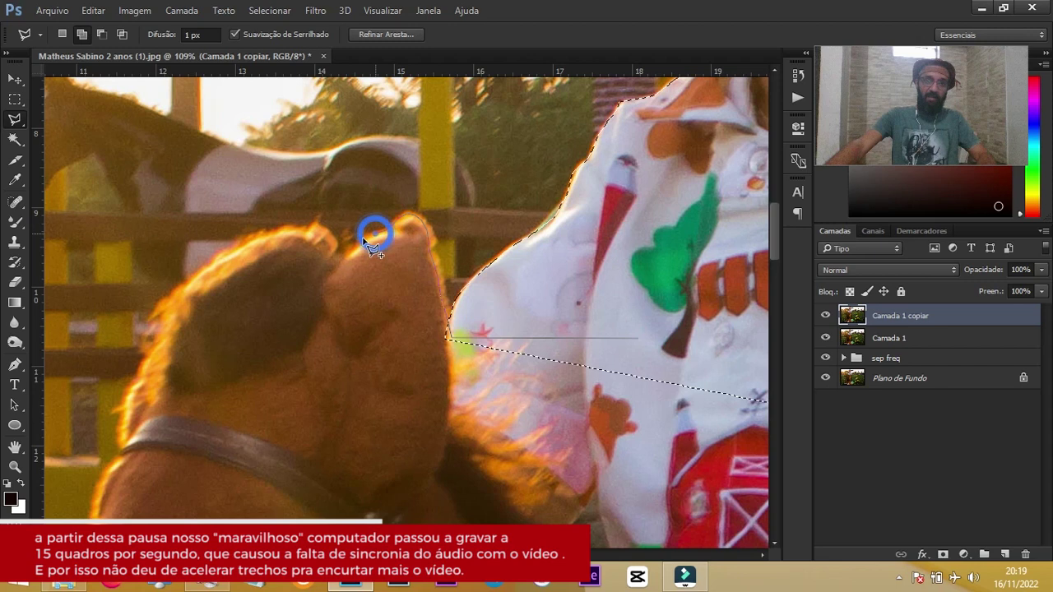
click(363, 237)
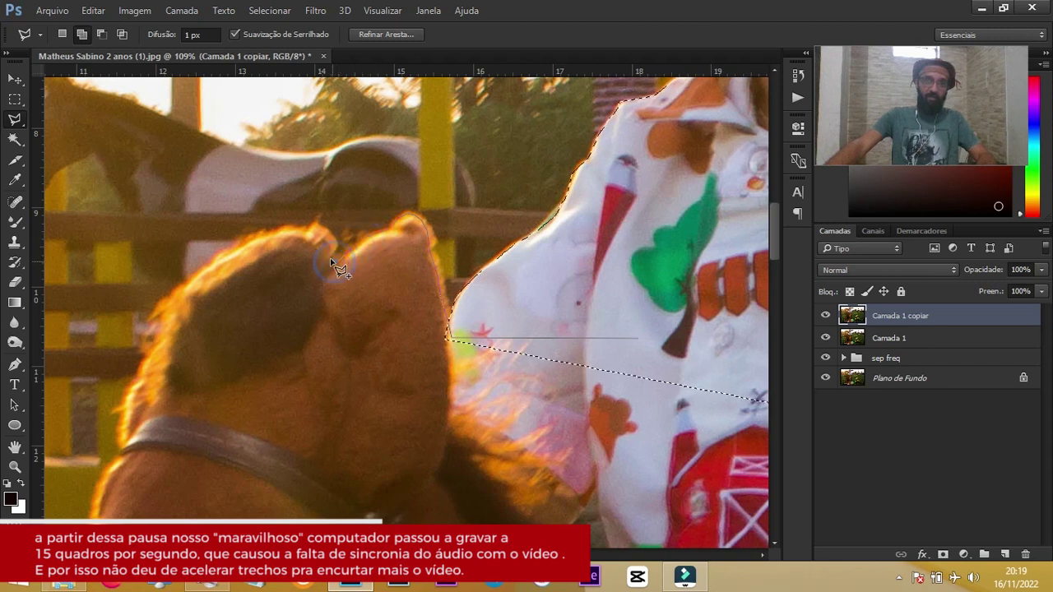
click(332, 251)
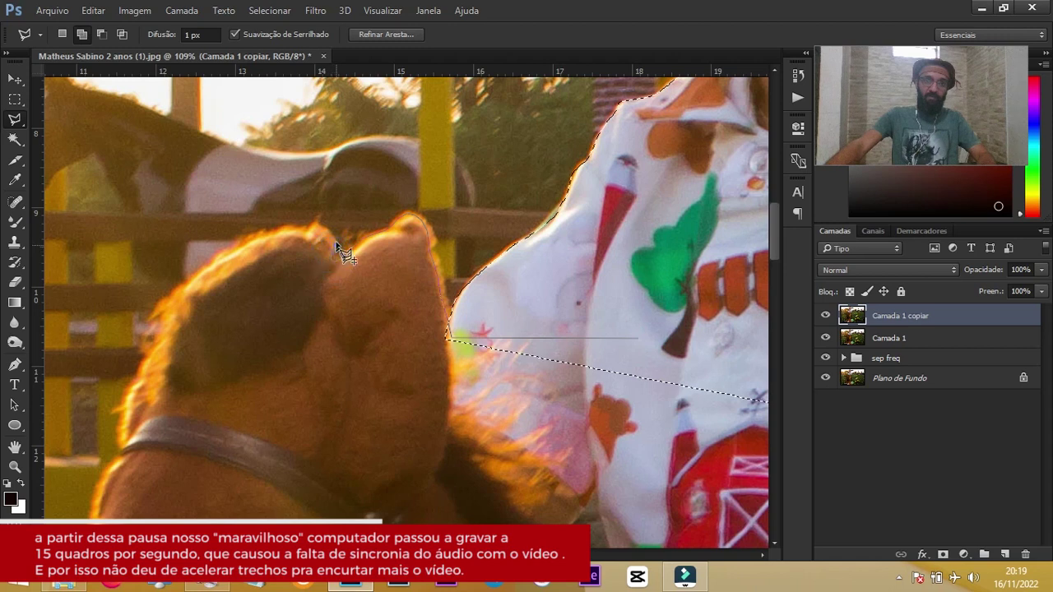
click(334, 236)
click(326, 228)
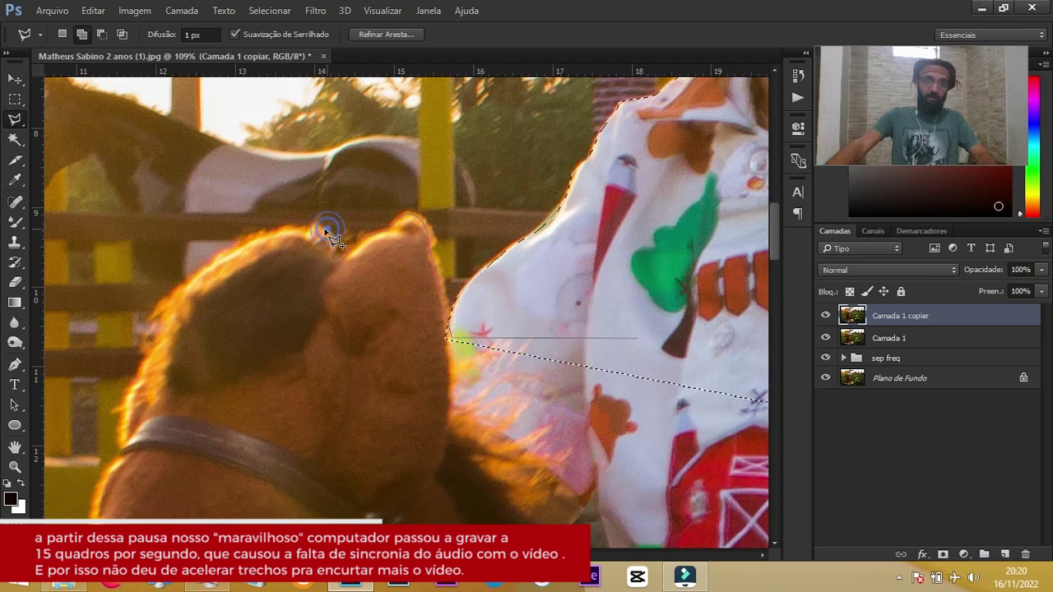
click(314, 224)
click(305, 231)
click(294, 228)
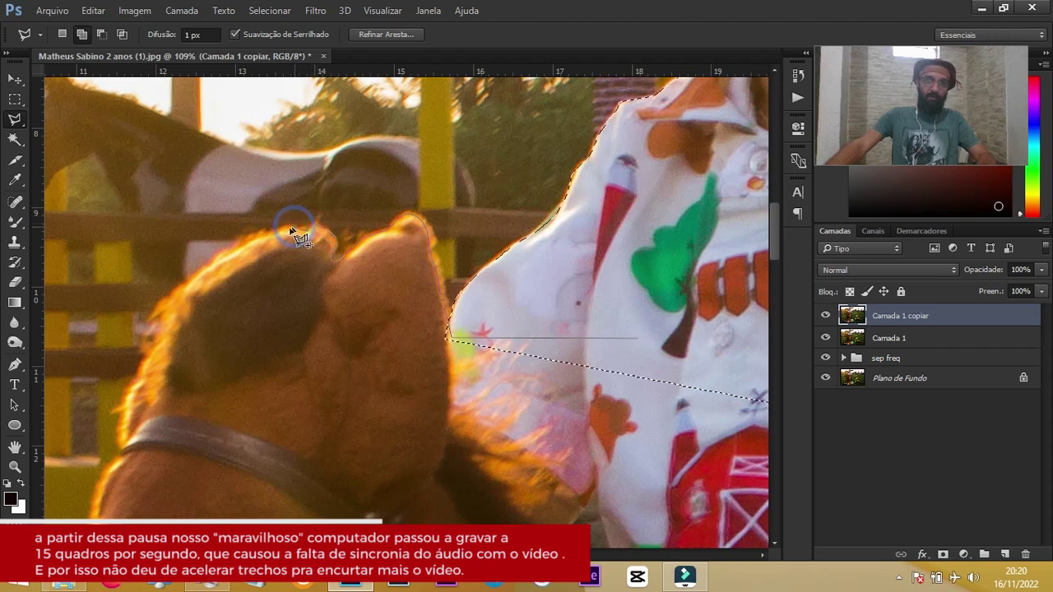
click(273, 234)
click(249, 237)
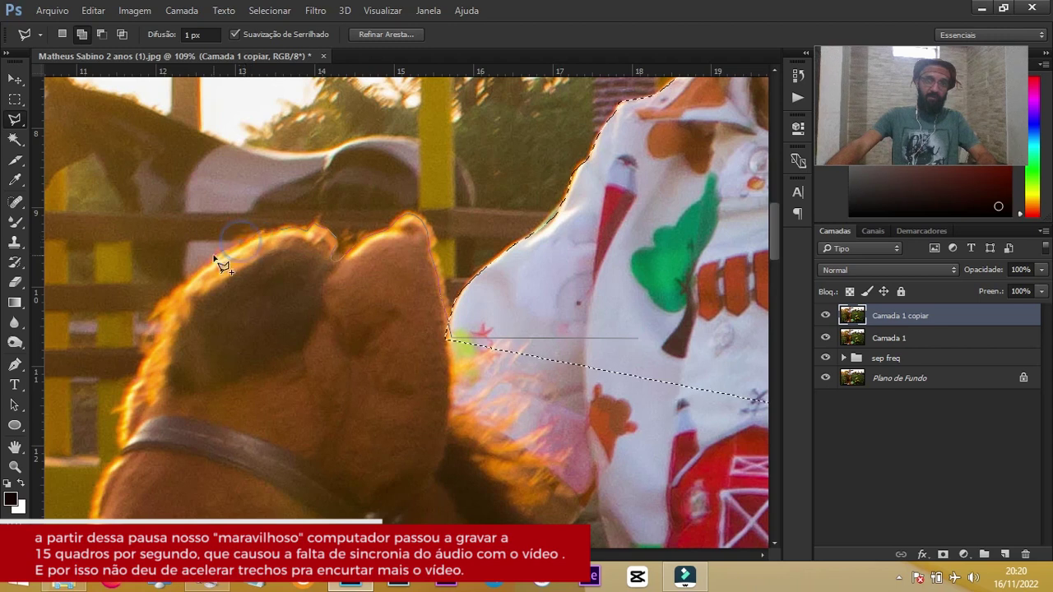
click(220, 256)
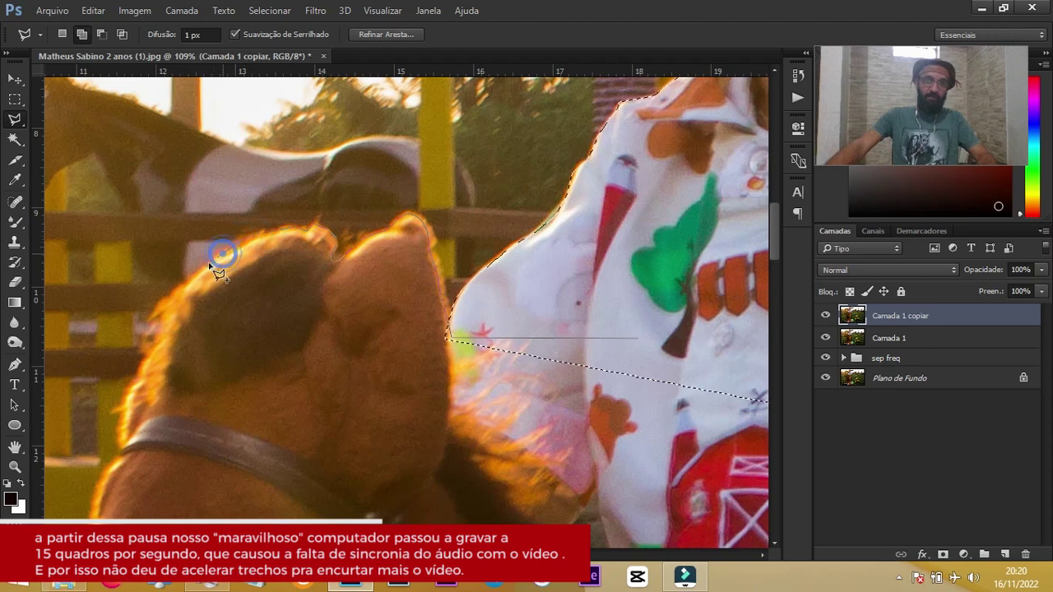
click(197, 274)
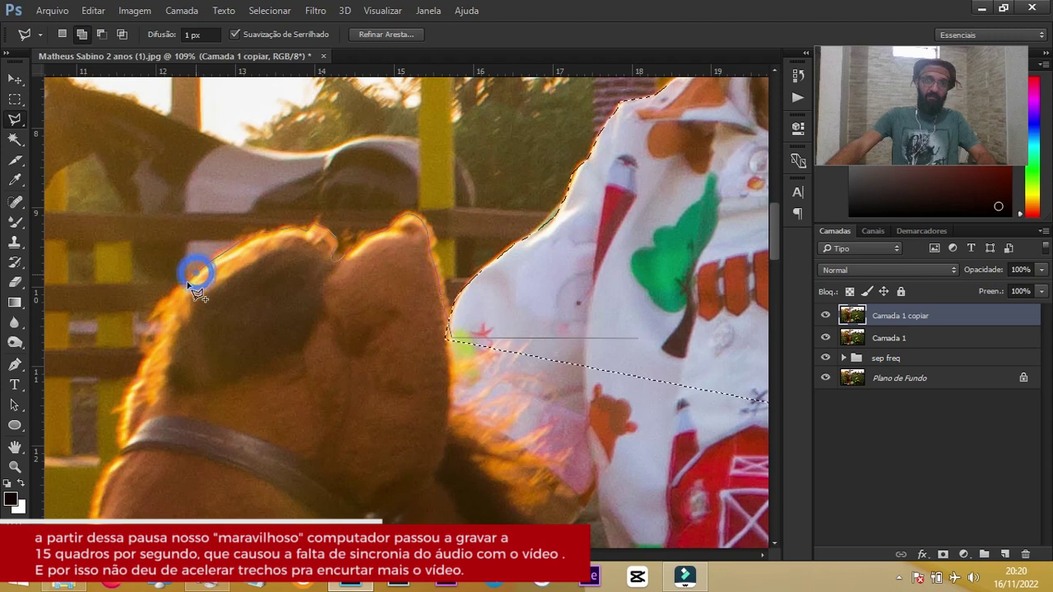
Carry the outline down the ear's side and on past it toward the horse's muzzle.
click(177, 288)
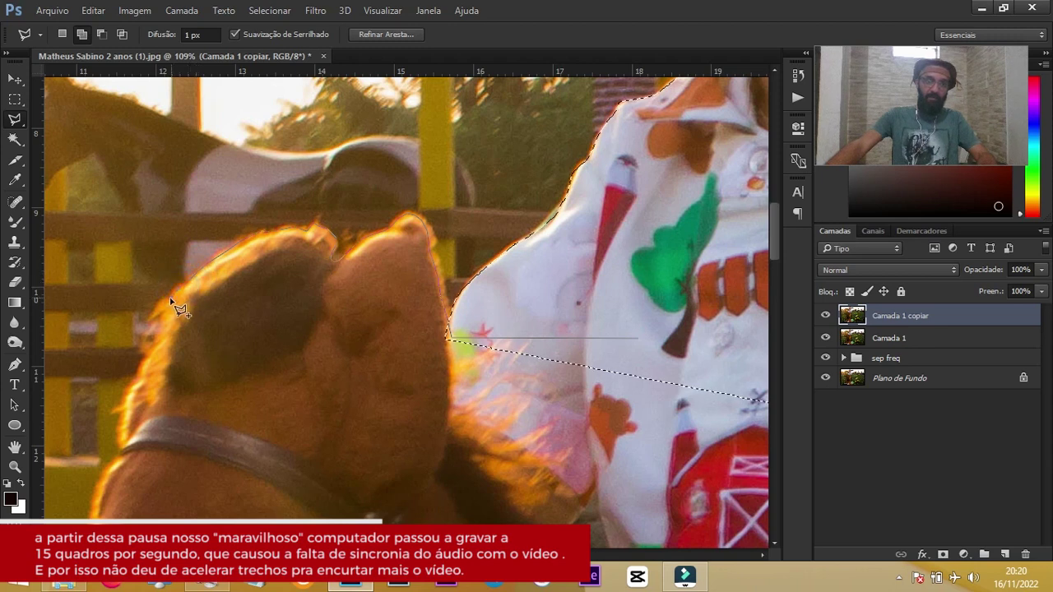
click(150, 311)
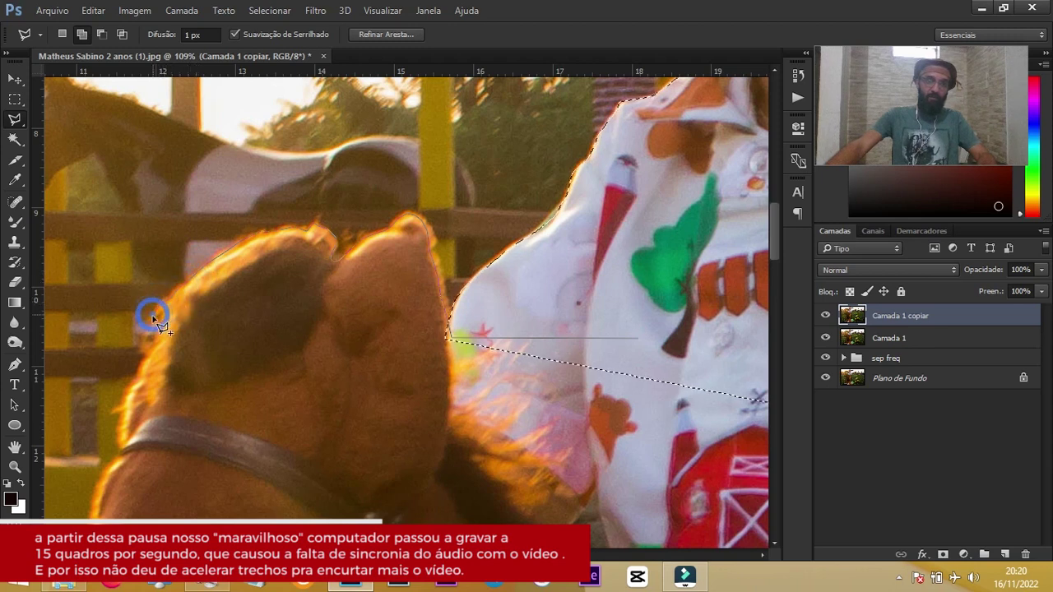
click(162, 313)
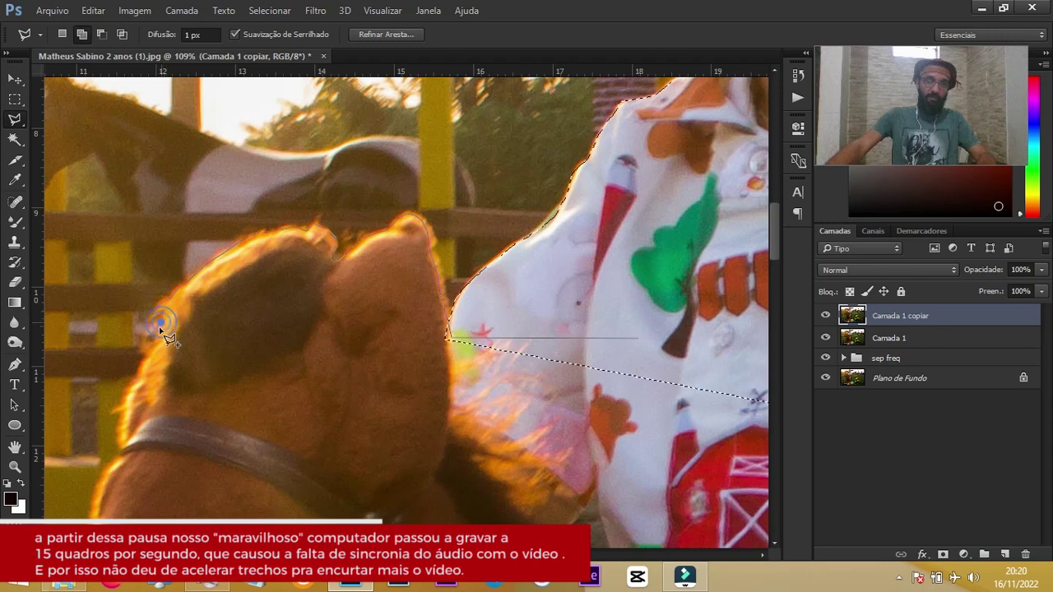
click(153, 349)
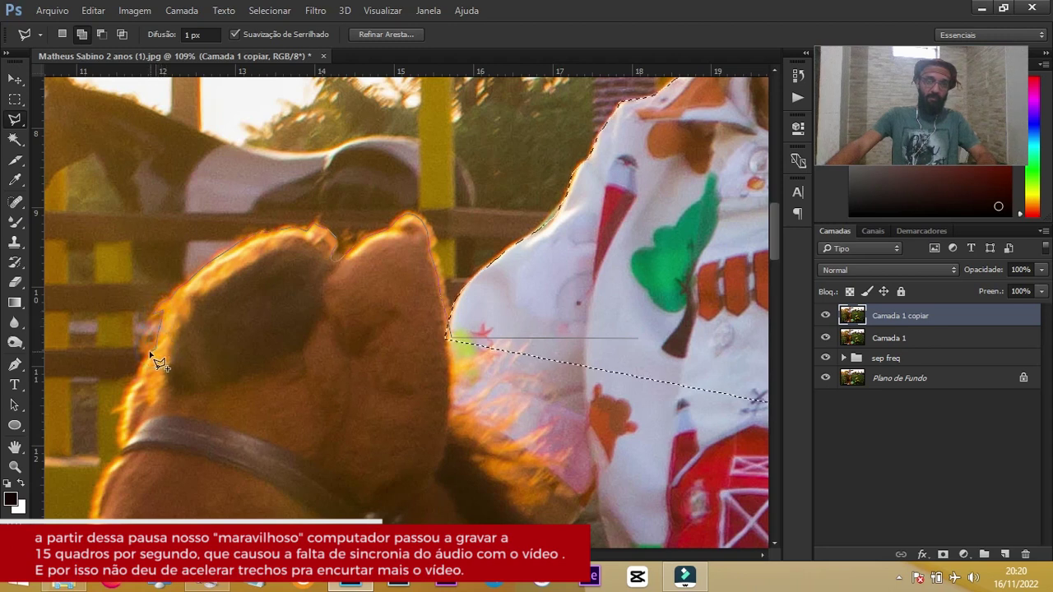
click(137, 364)
click(132, 388)
click(118, 427)
click(110, 459)
click(101, 478)
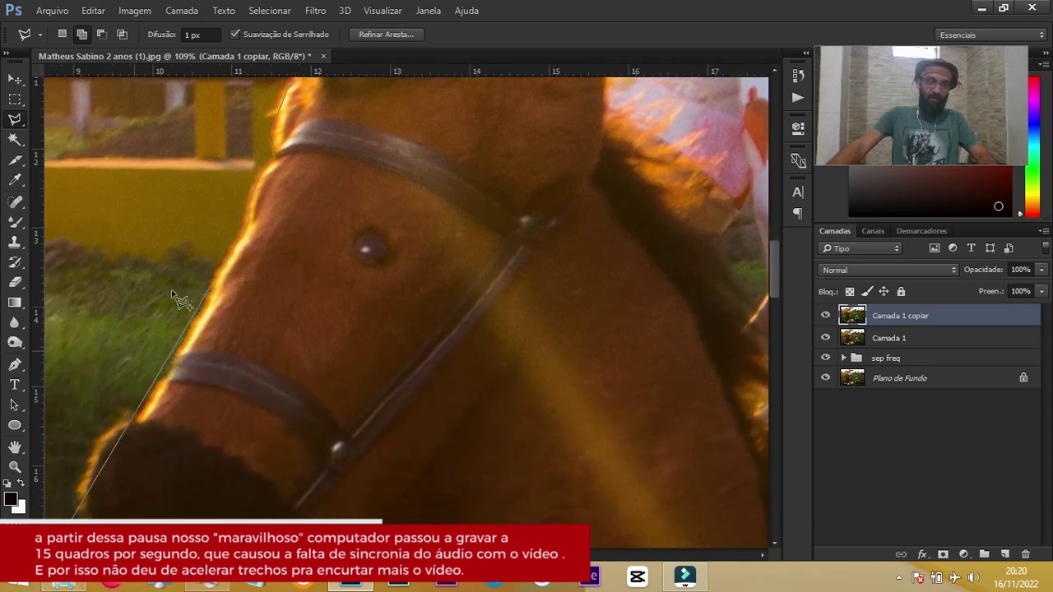
Trace the Polygonal Lasso down the horse's forehead, face and around the nose tip.
click(237, 245)
click(214, 282)
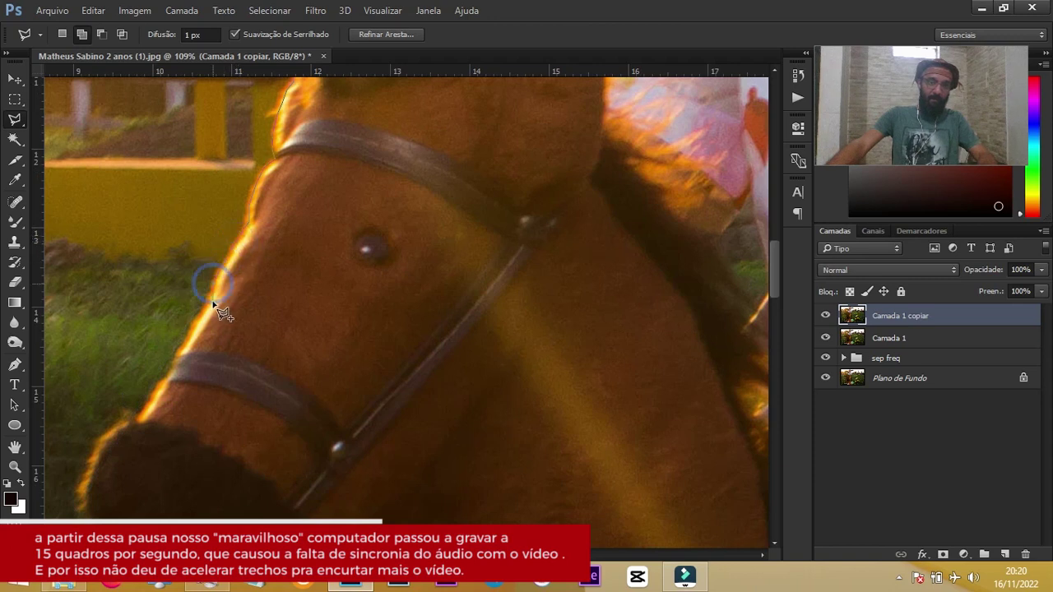
click(167, 379)
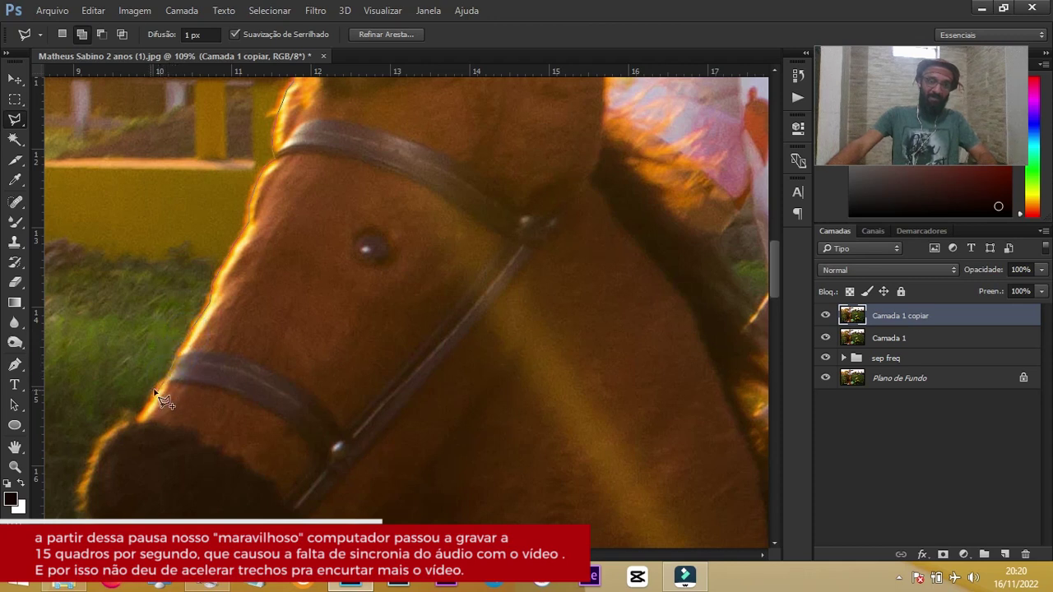
click(151, 403)
click(121, 422)
click(106, 428)
click(87, 477)
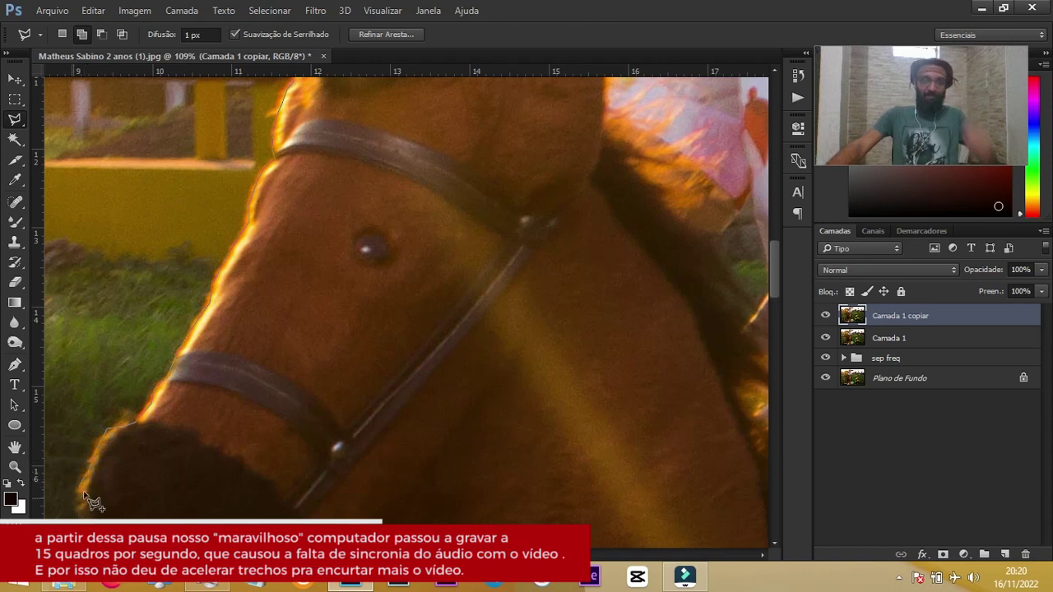
click(81, 500)
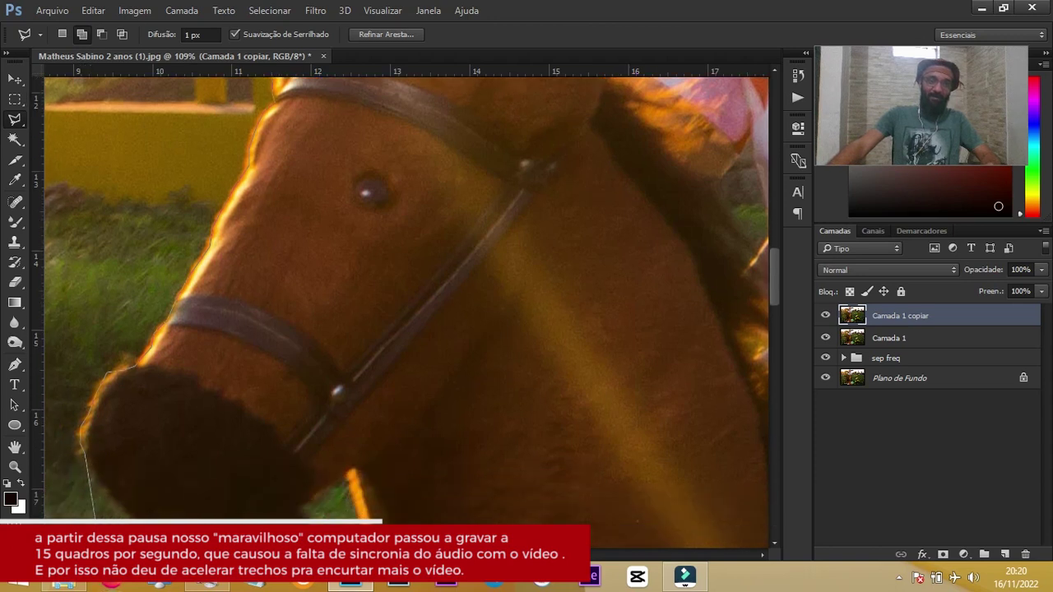
click(92, 477)
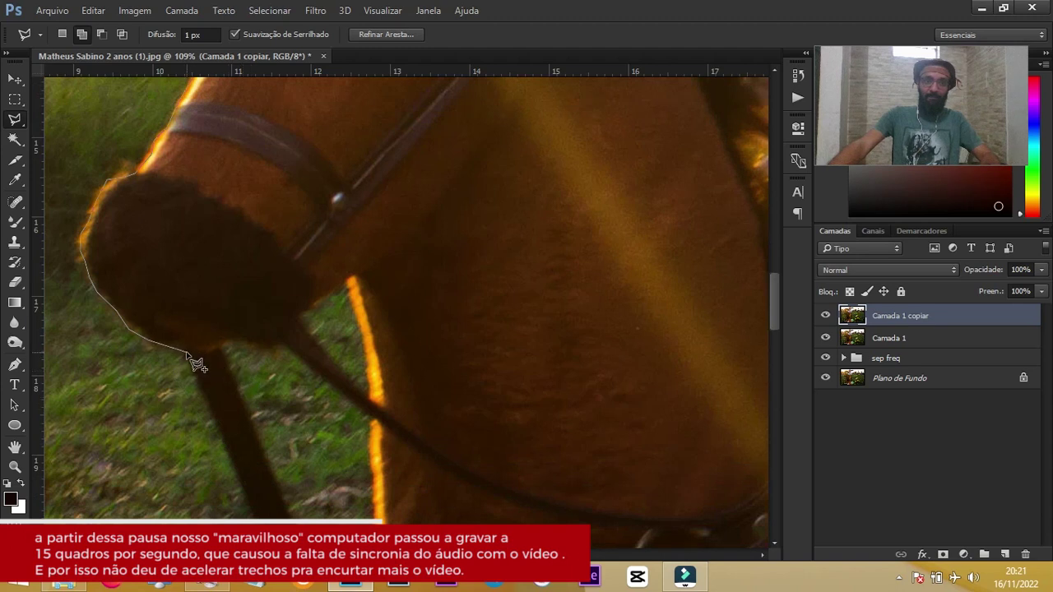
Trace under the muzzle, up the bridle and down the neck edge, closing the head outline.
click(213, 347)
click(248, 343)
click(266, 348)
click(285, 341)
click(301, 322)
click(309, 307)
click(324, 295)
click(342, 286)
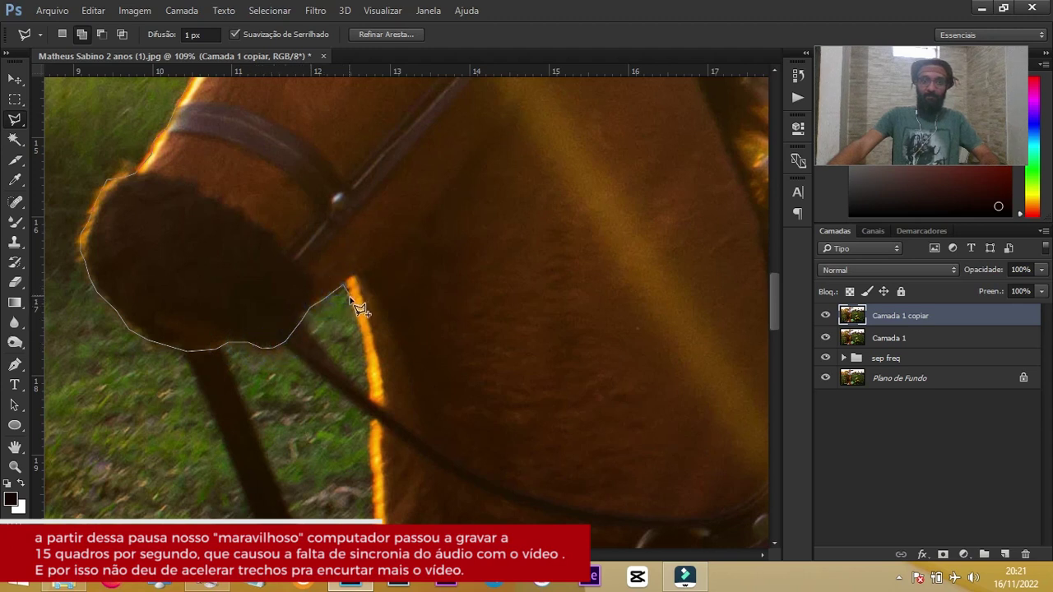
click(364, 337)
click(370, 403)
double_click(599, 381)
Start a new outline along the bridle strap and the bright neck edge.
shift+click(370, 403)
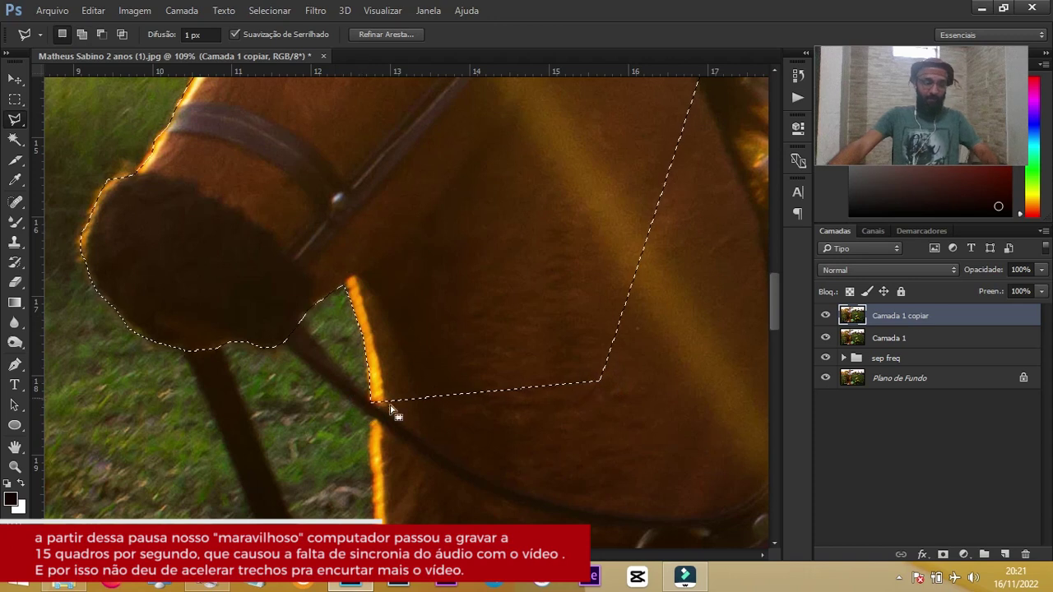
click(423, 437)
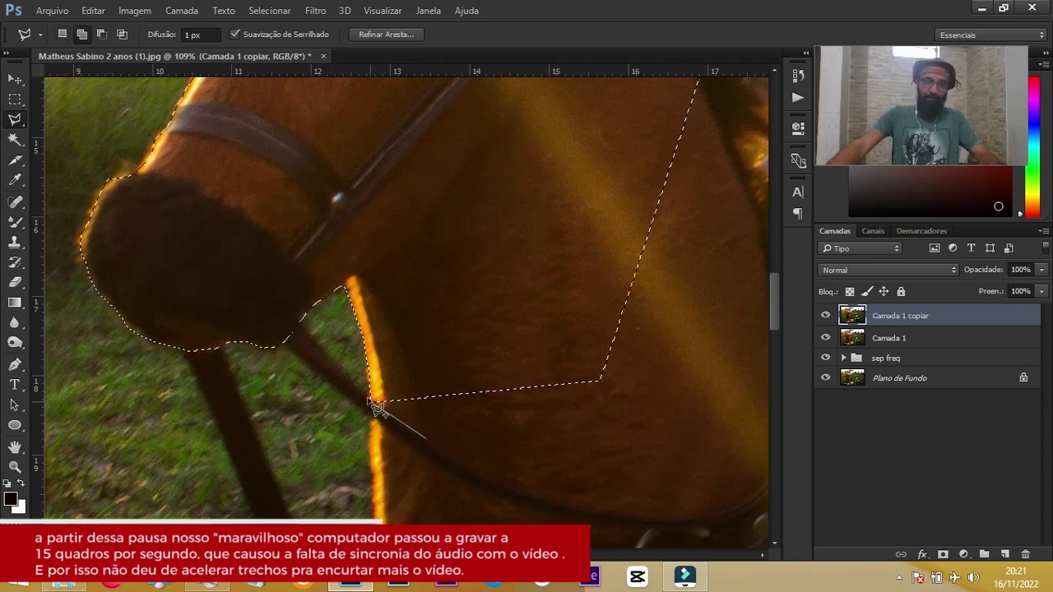
click(372, 404)
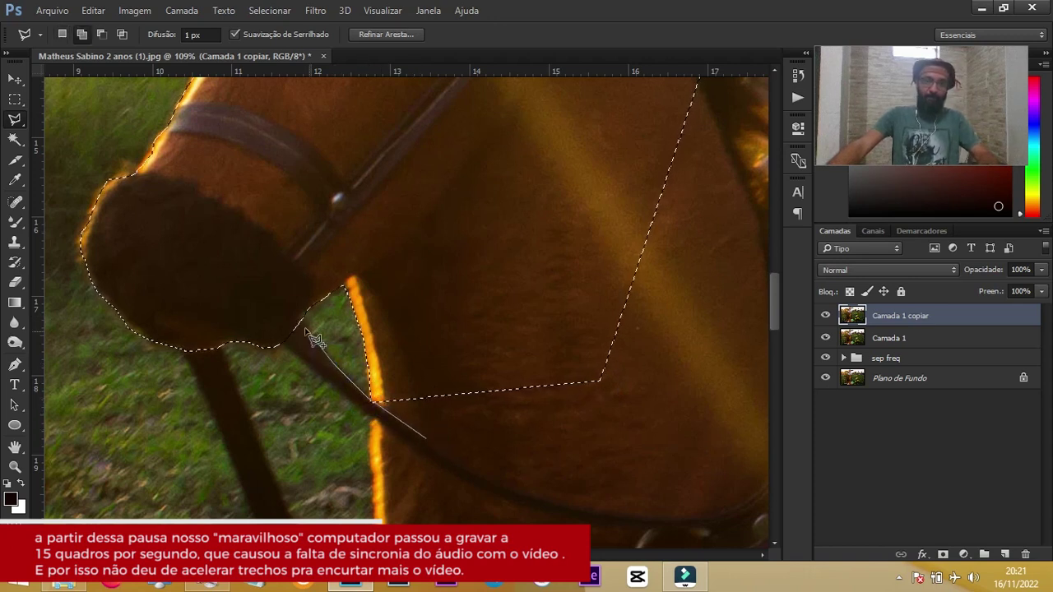
click(278, 293)
click(273, 316)
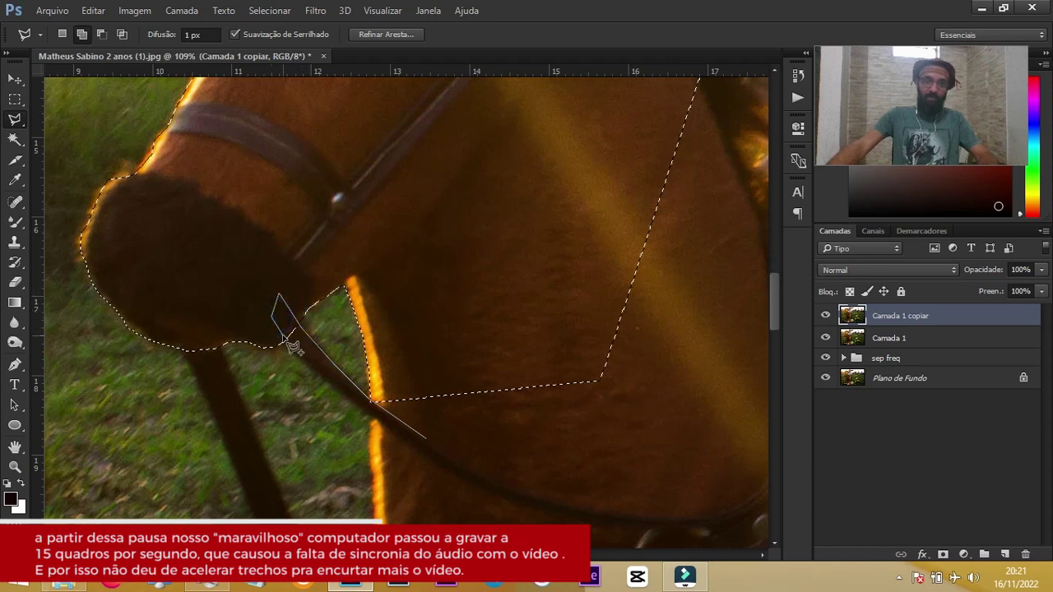
click(297, 354)
click(371, 417)
scroll(377, 461, down, 3)
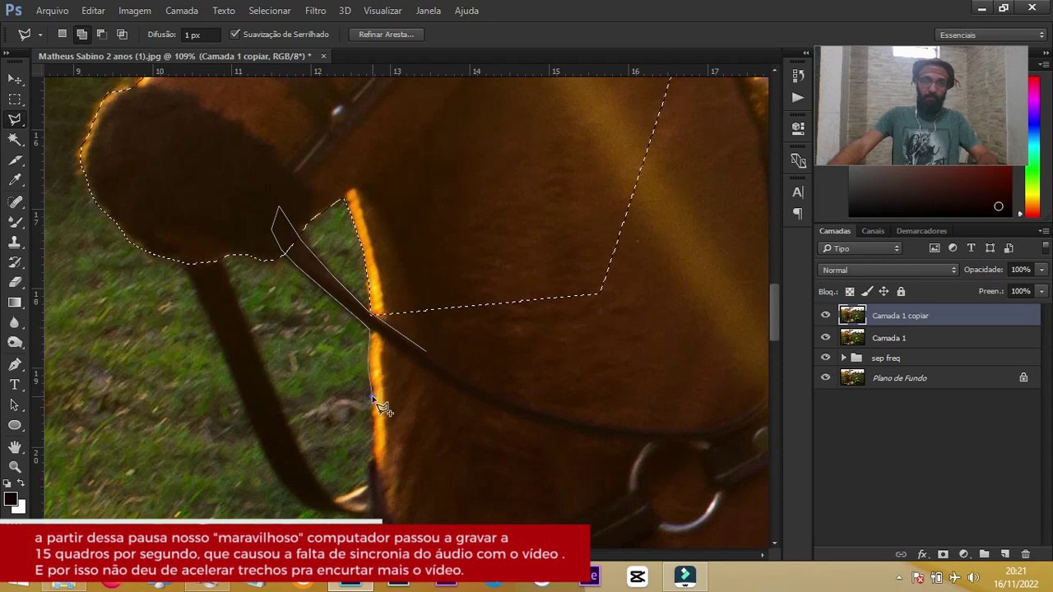
Trace the lower neck and the strap's left edge up to where it meets the head.
click(368, 483)
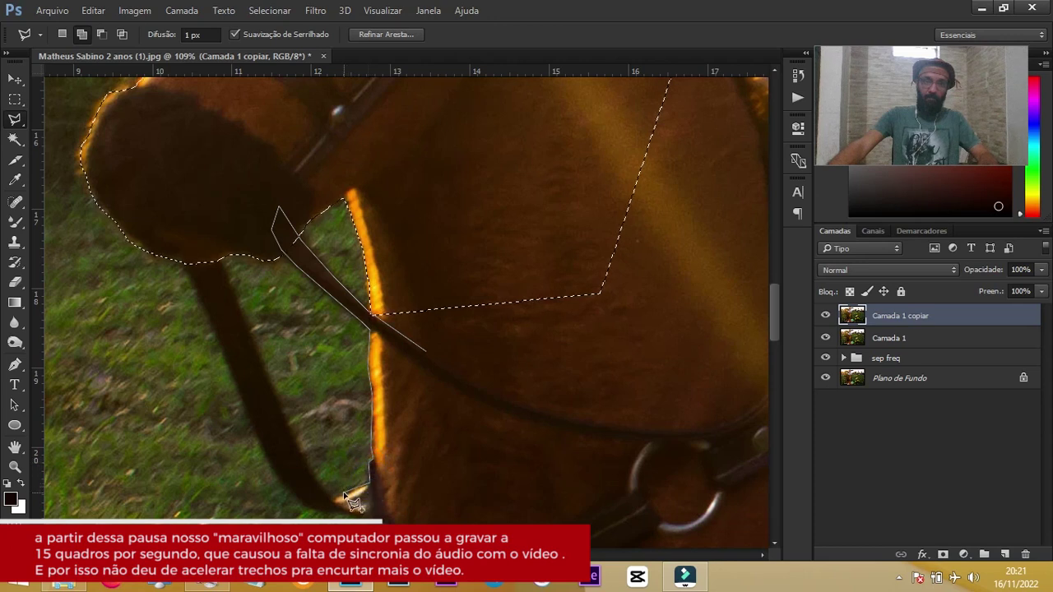
click(342, 496)
click(329, 496)
click(313, 481)
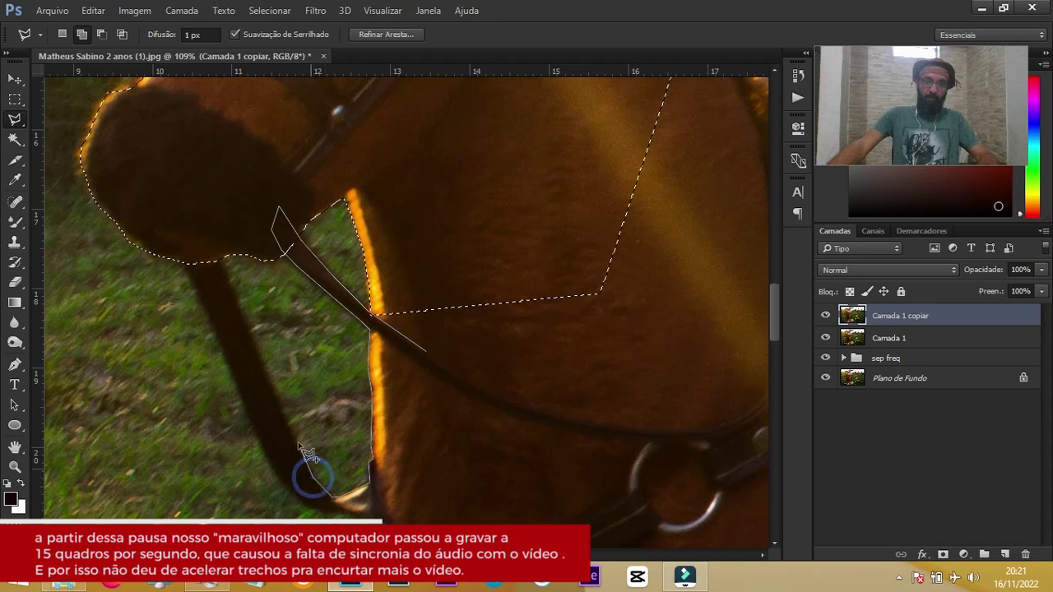
click(282, 423)
click(265, 371)
click(231, 296)
click(206, 211)
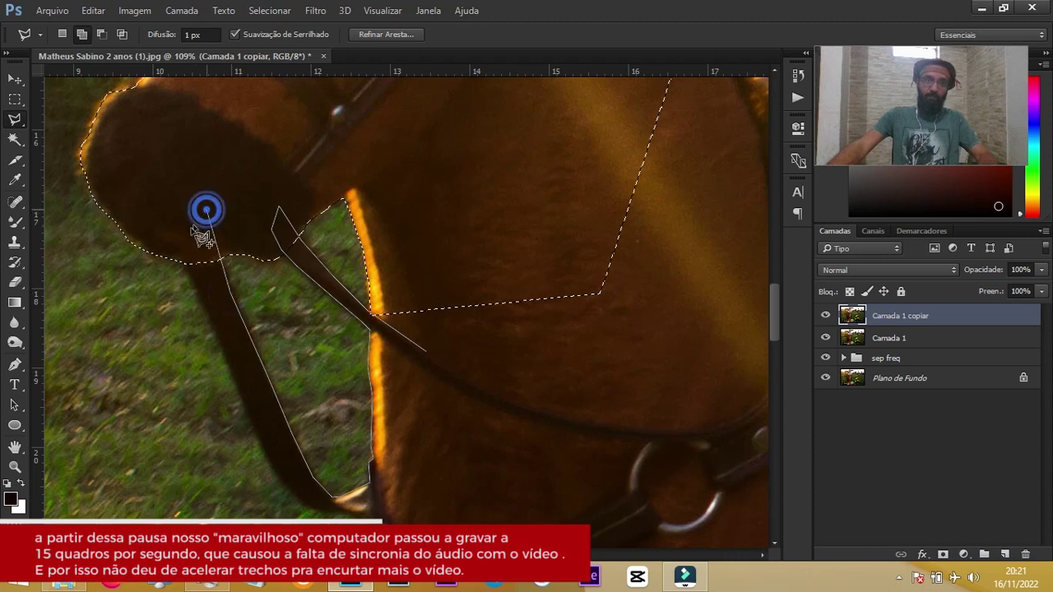
click(177, 232)
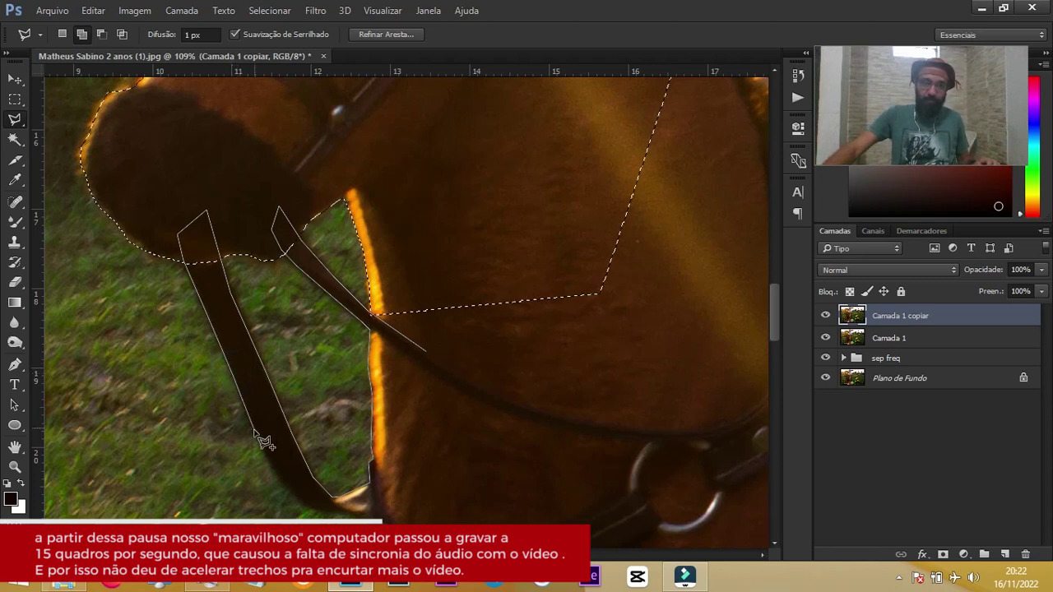
Outline the rein strap's lower end and close the strap outline.
click(292, 492)
click(308, 499)
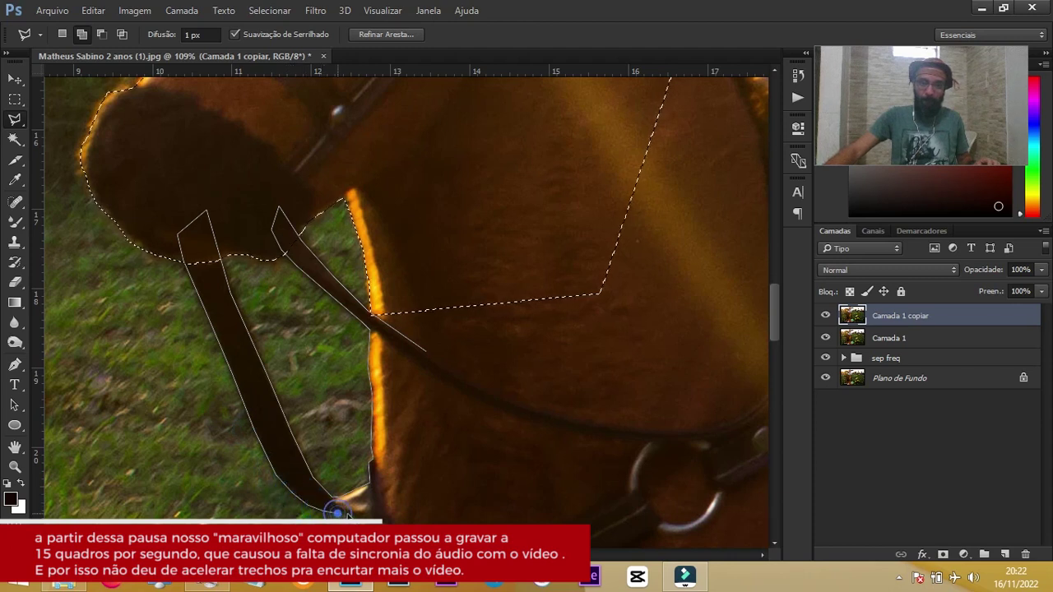
click(351, 508)
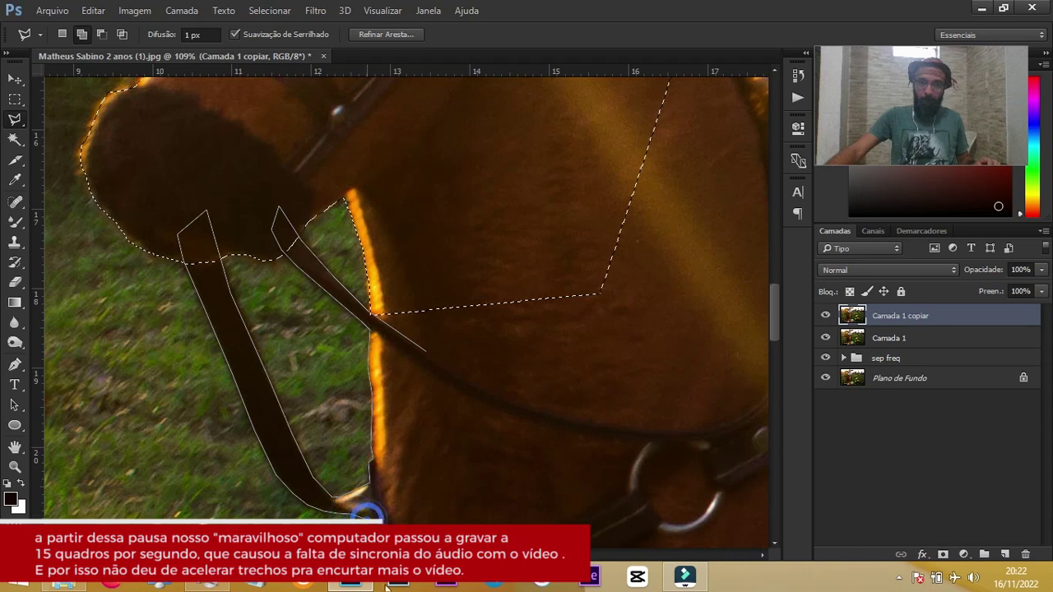
drag(366, 515, 368, 420)
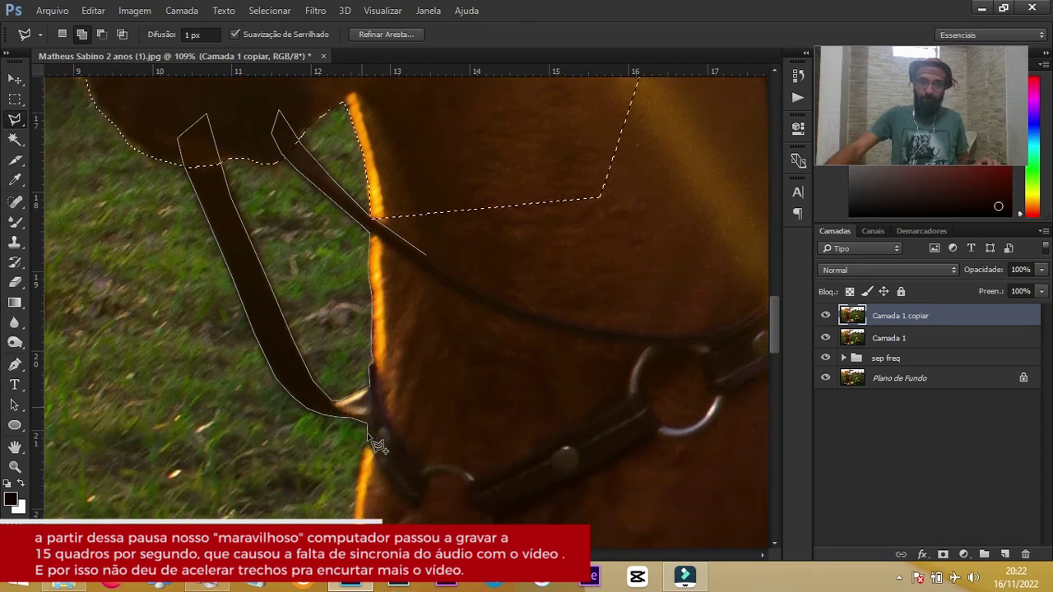
click(368, 430)
click(402, 479)
Close the strap selection and Shift-lasso the horse's neck into the selection.
double_click(567, 413)
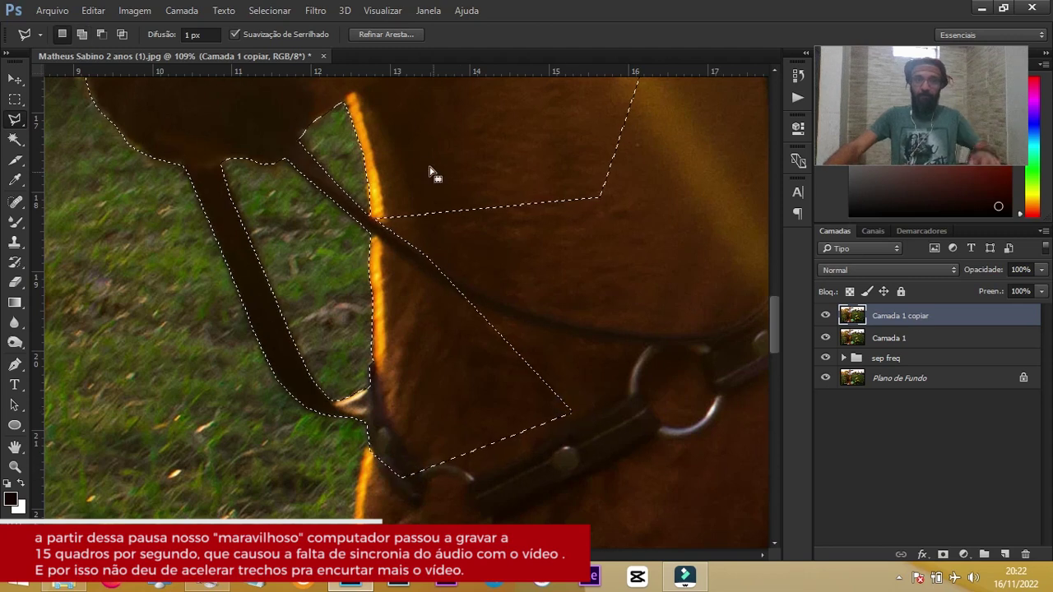
key(shift)
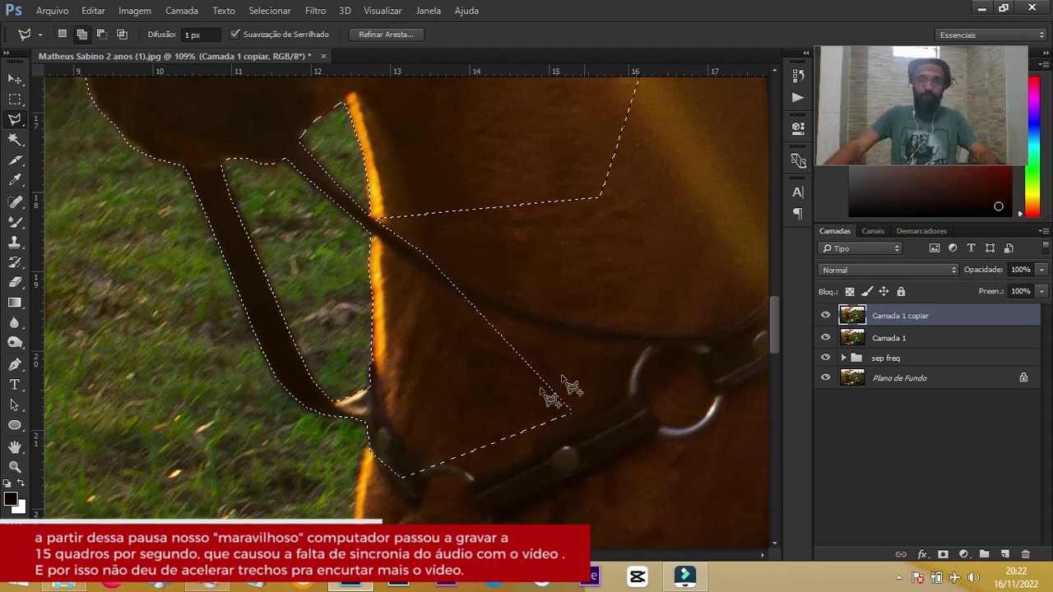
click(502, 403)
click(650, 370)
click(713, 155)
click(565, 100)
click(379, 189)
click(372, 214)
double_click(403, 310)
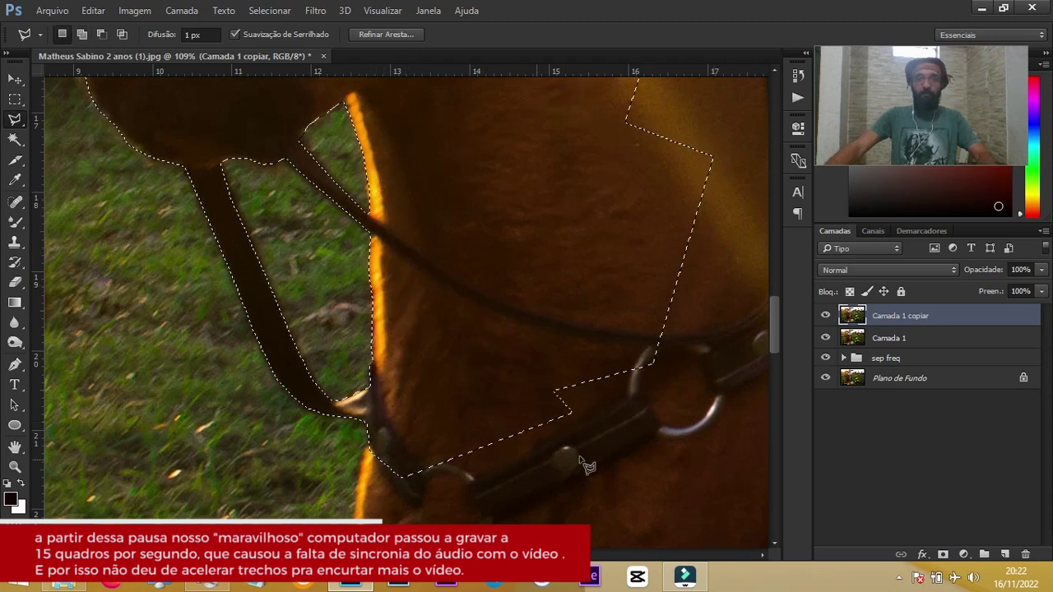
Place a horizontal guide at 26,81 cm just above the balloon tops, then zoom back in.
mouse_move(634, 442)
mouse_down()
mouse_move(476, 157)
mouse_move(522, 106)
mouse_move(566, 179)
mouse_up()
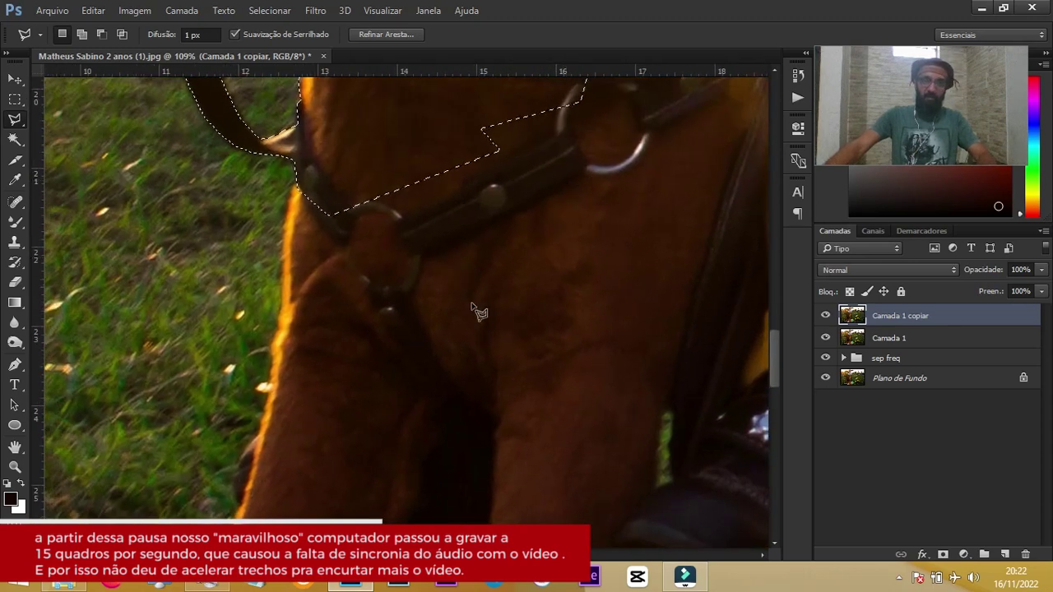
scroll(444, 294, down, 2)
scroll(444, 295, down, 2)
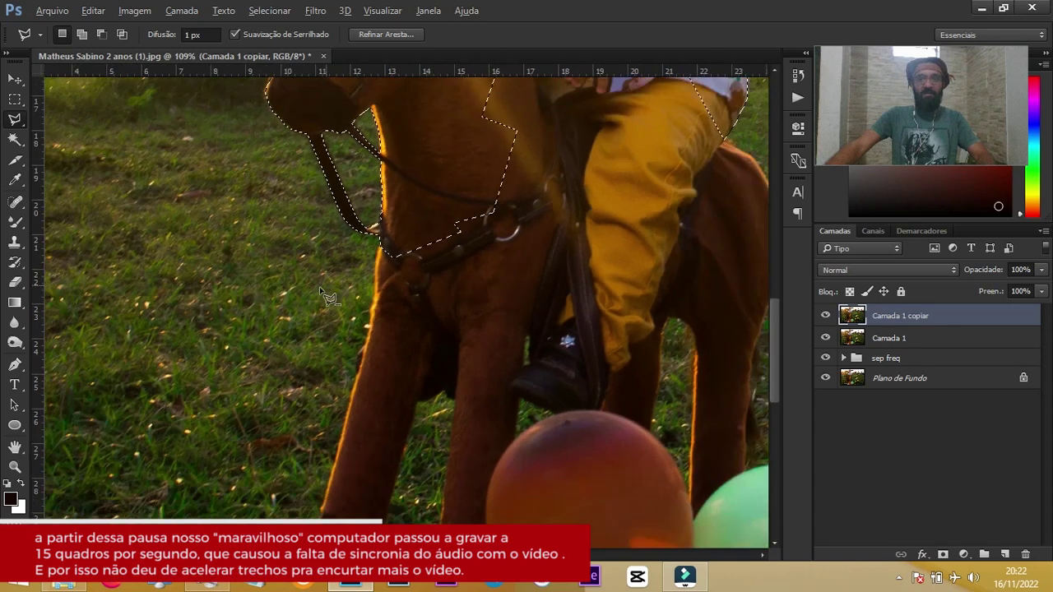
scroll(395, 305, down, 2)
scroll(359, 317, down, 2)
scroll(360, 317, down, 1)
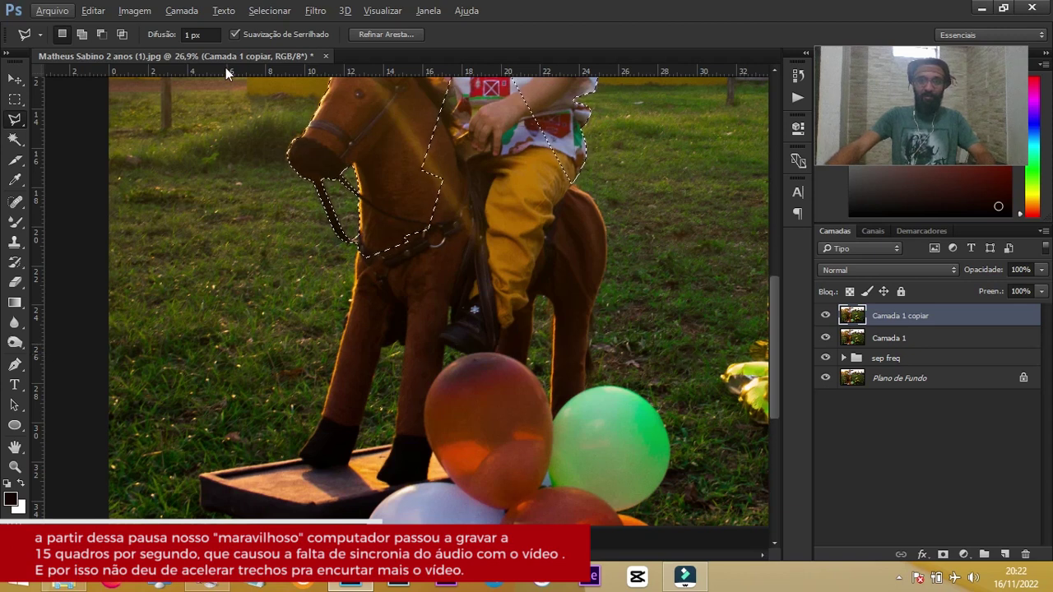
drag(232, 66, 301, 360)
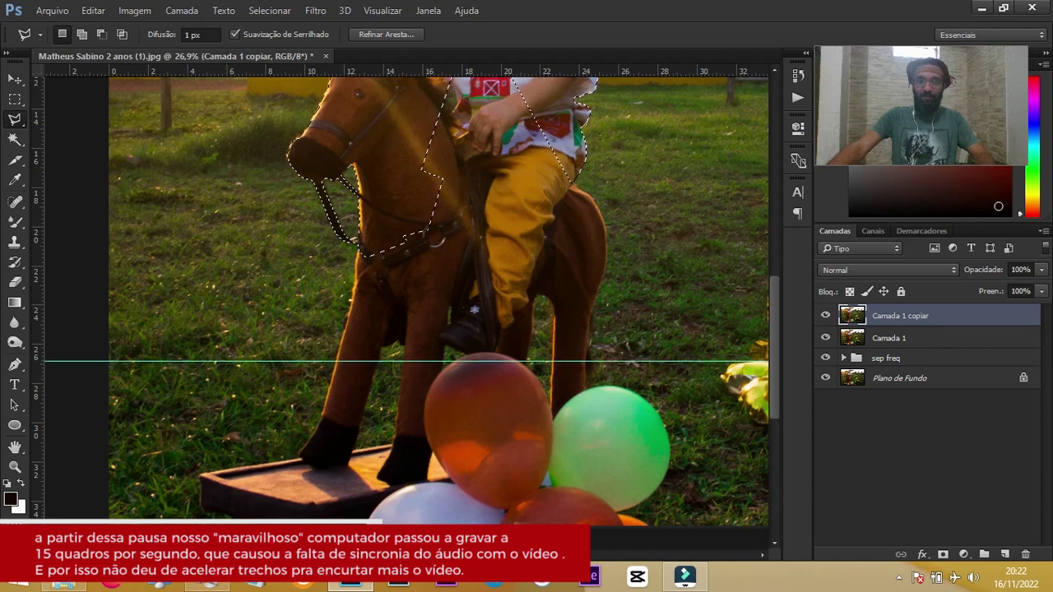
scroll(407, 296, right, 5)
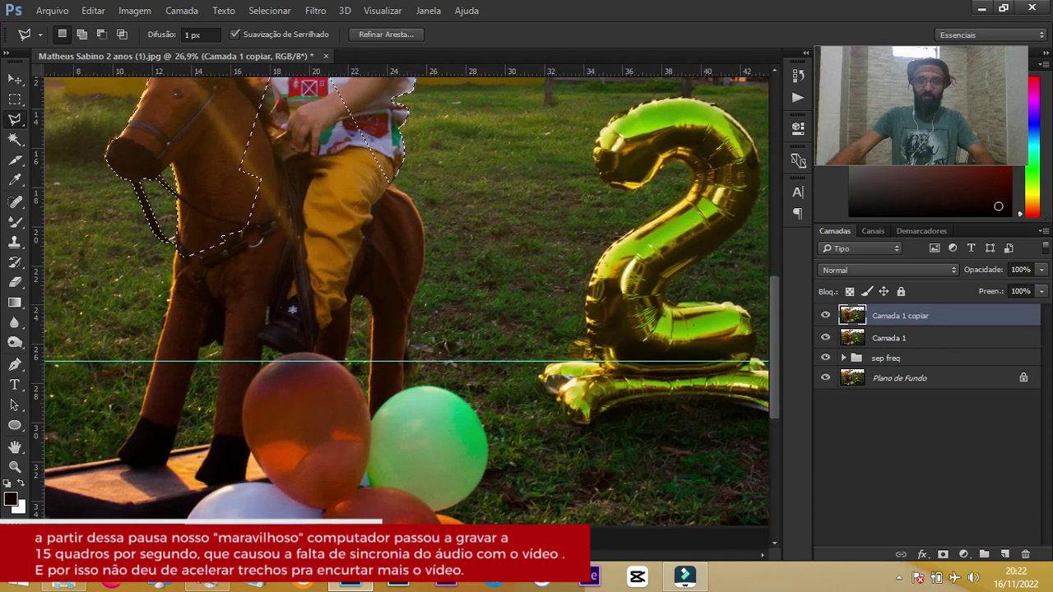
scroll(615, 360, left, 5)
scroll(615, 360, right, 2)
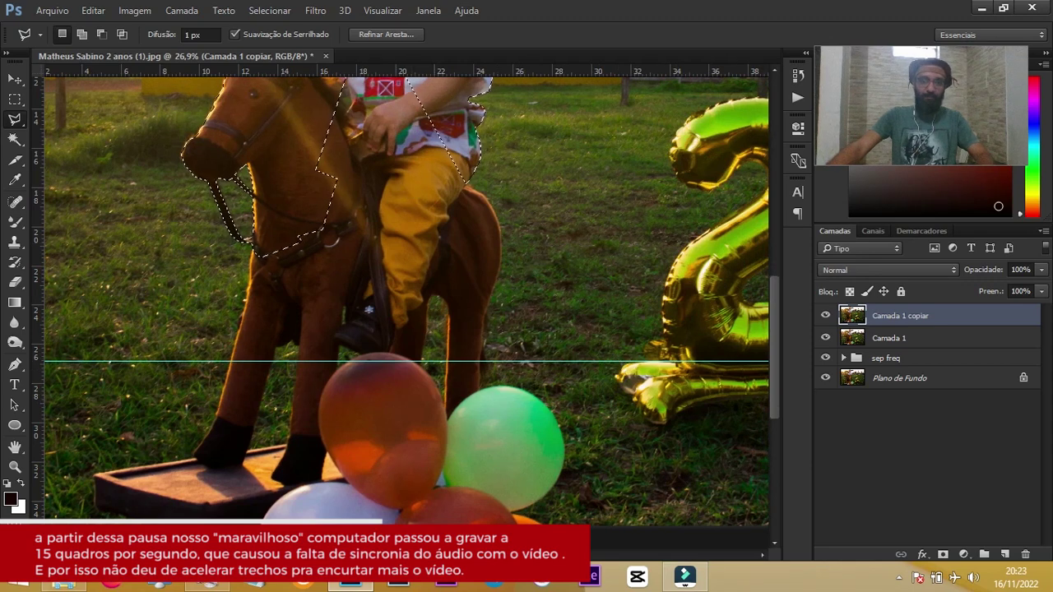
scroll(439, 324, up, 1)
scroll(438, 324, up, 1)
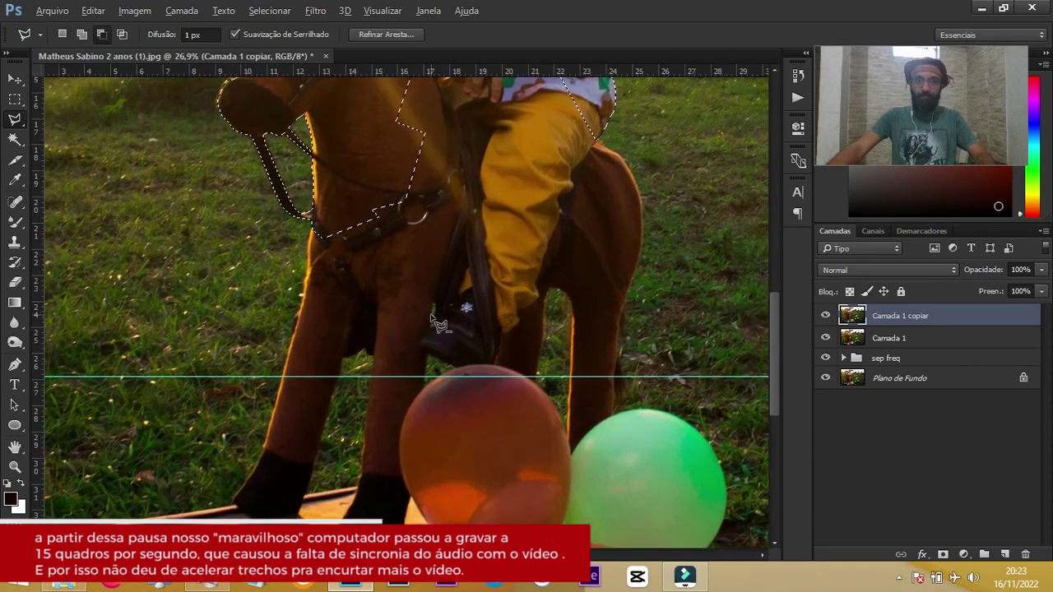
scroll(438, 329, up, 1)
scroll(439, 329, up, 2)
scroll(439, 329, up, 1)
scroll(438, 329, up, 1)
key(alt)
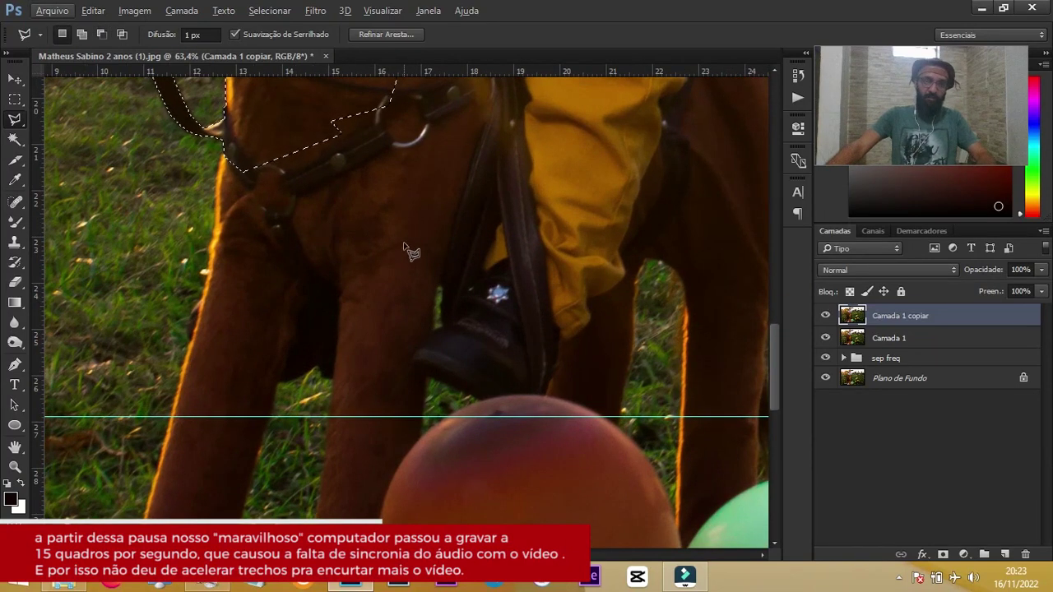
Lasso from the horse's chest near the collar down the front leg to the guide.
shift+click(411, 238)
click(266, 115)
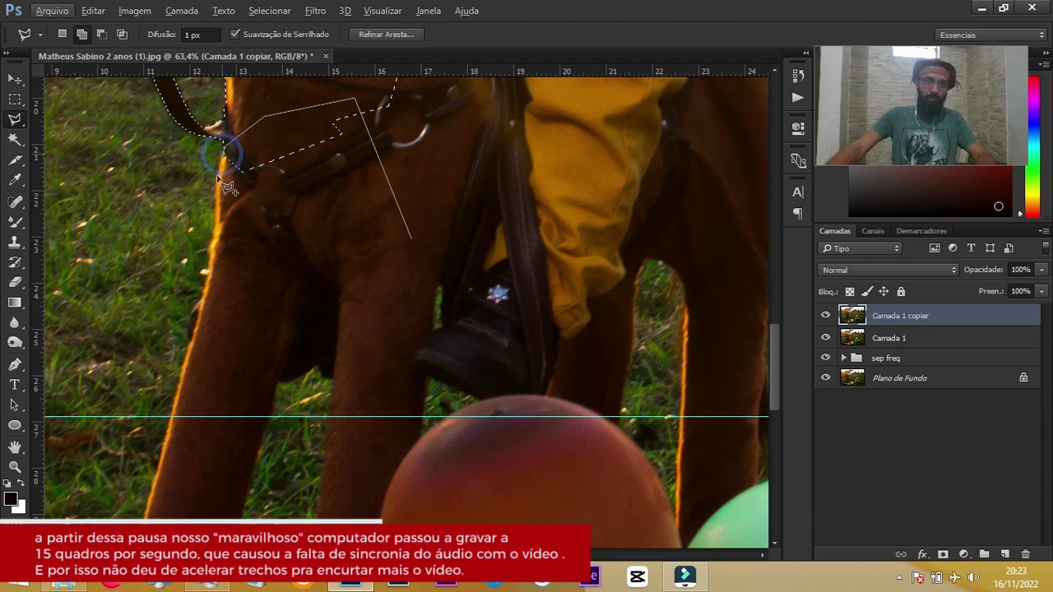
click(216, 233)
click(210, 249)
click(207, 311)
click(199, 325)
click(191, 322)
click(189, 328)
click(190, 336)
click(189, 350)
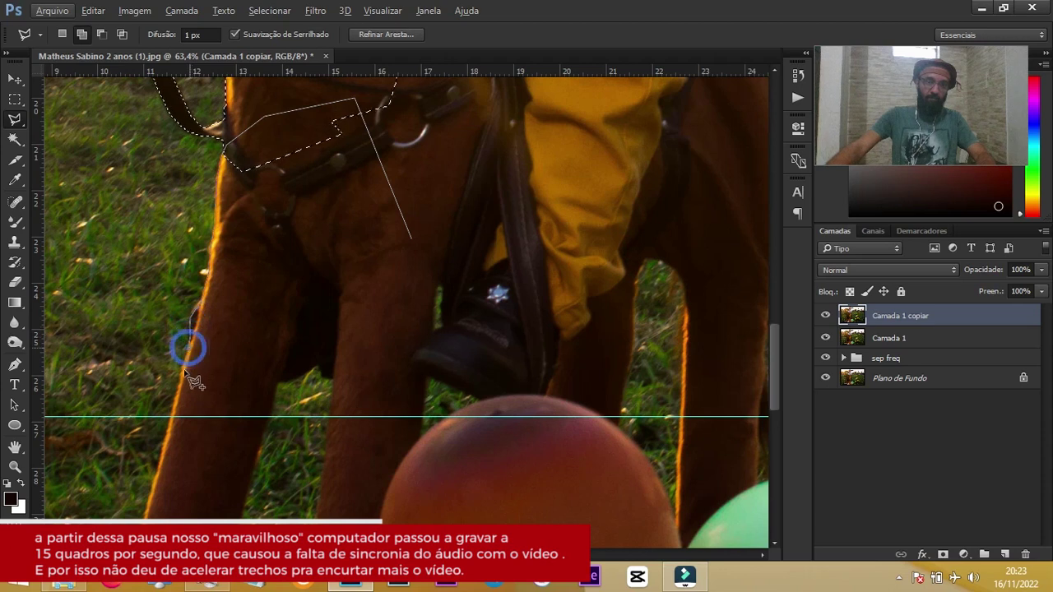
click(172, 418)
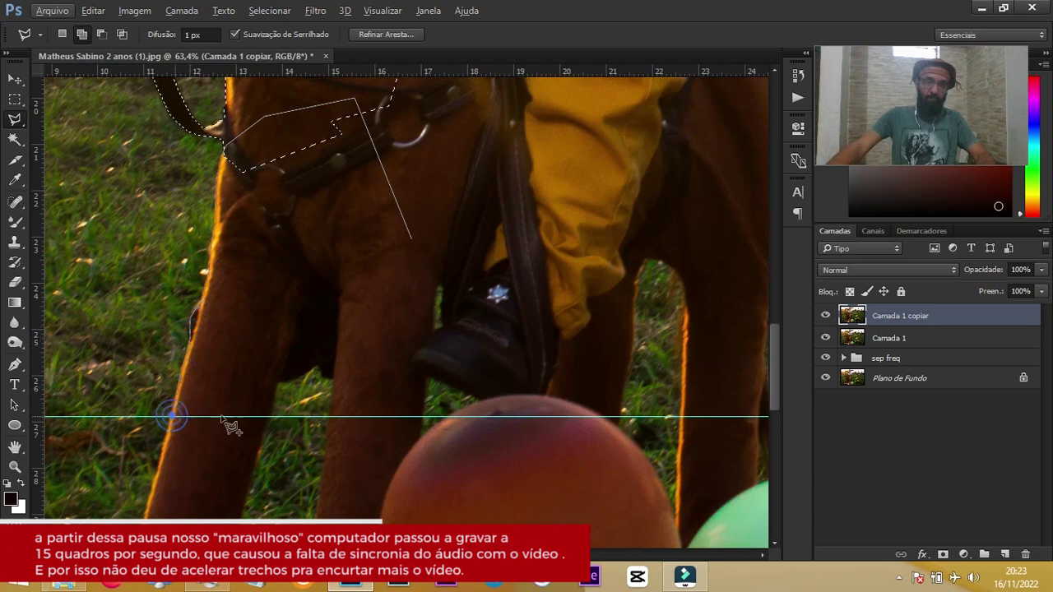
Run the outline along the guide, tracing up into the gaps between the legs.
click(271, 418)
click(277, 382)
click(313, 374)
click(323, 379)
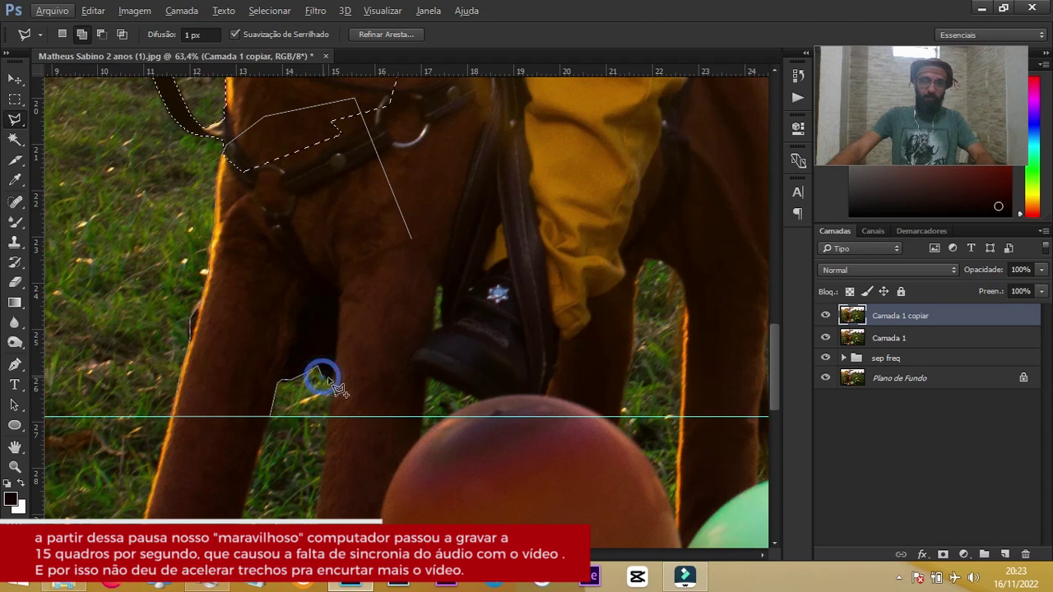
click(332, 378)
click(329, 416)
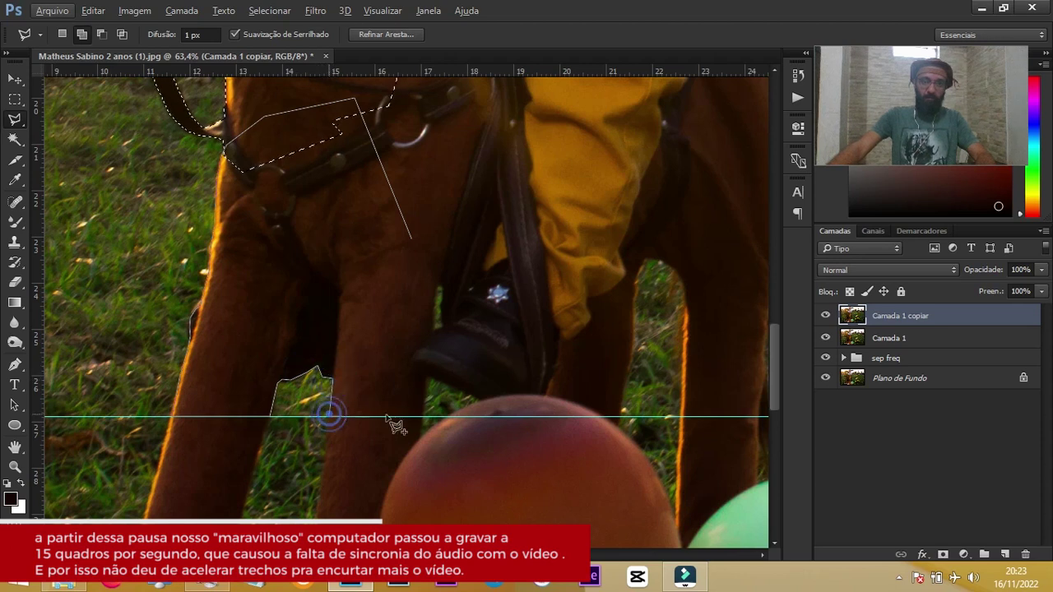
click(423, 416)
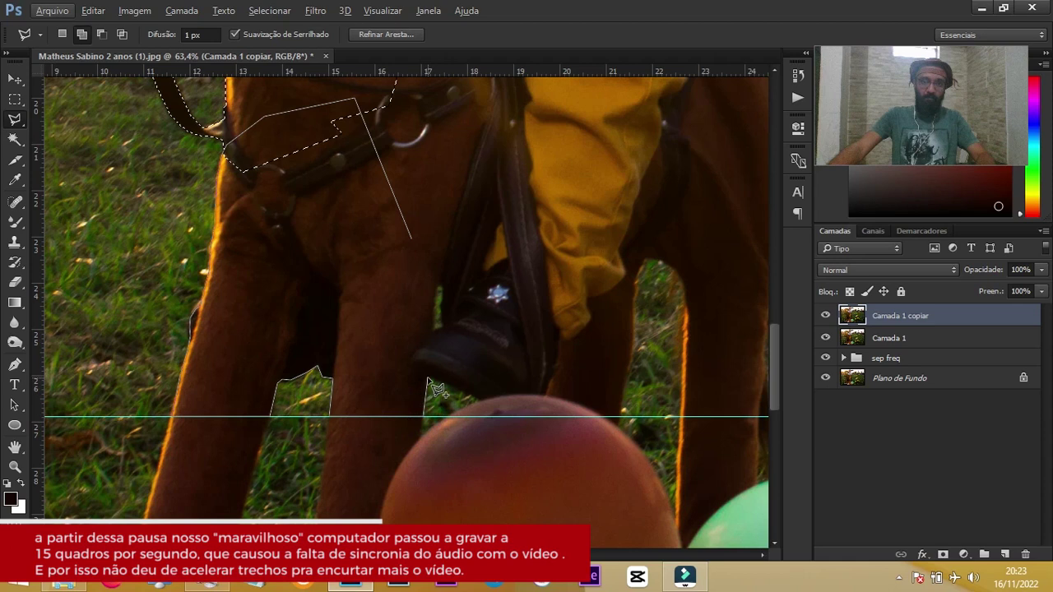
click(427, 379)
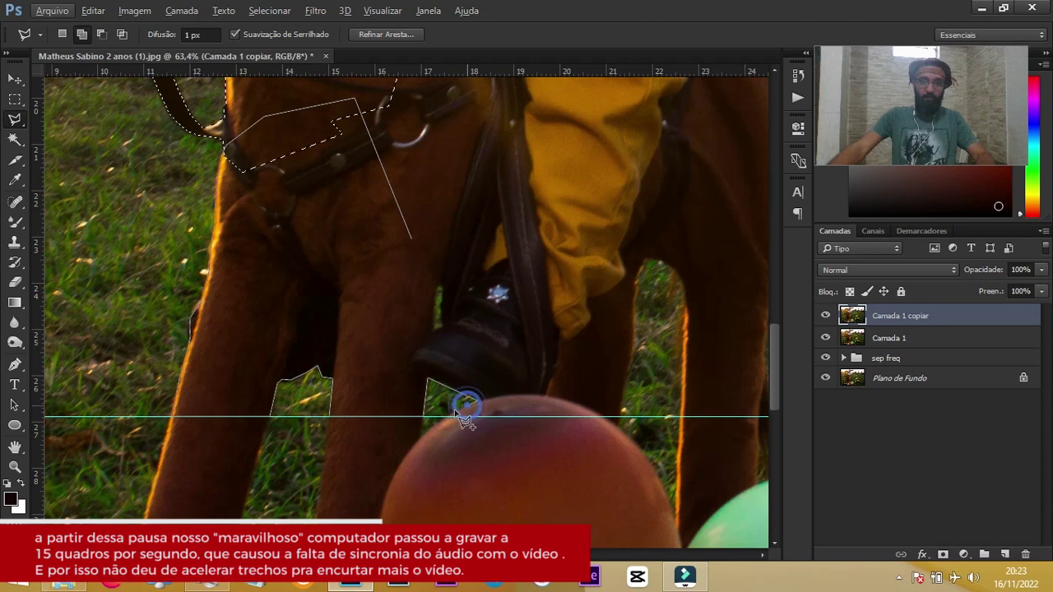
click(448, 418)
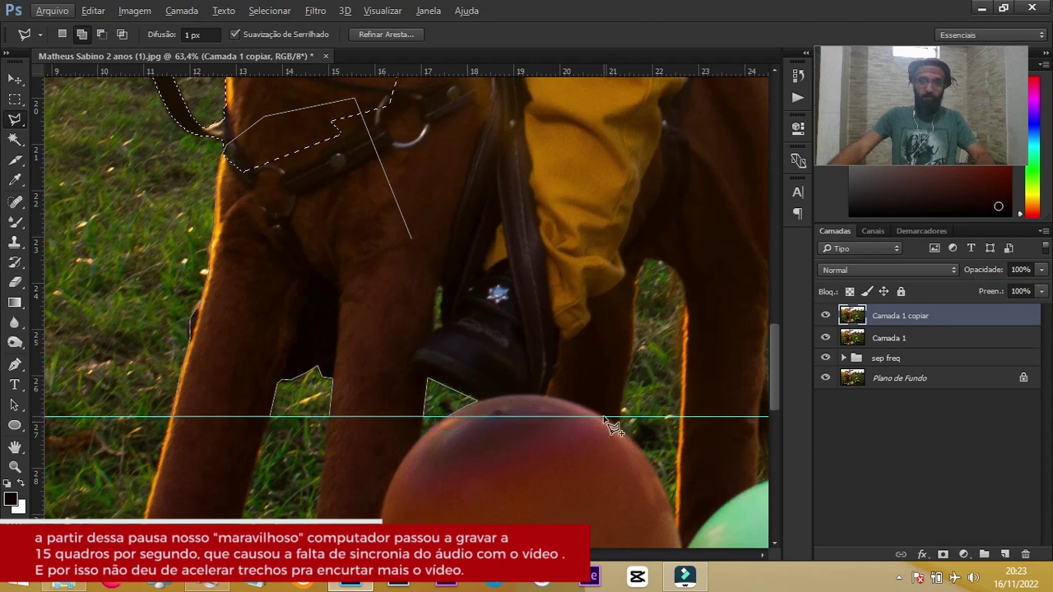
Continue along the guide to the rear leg, trace up its edge and close.
click(620, 417)
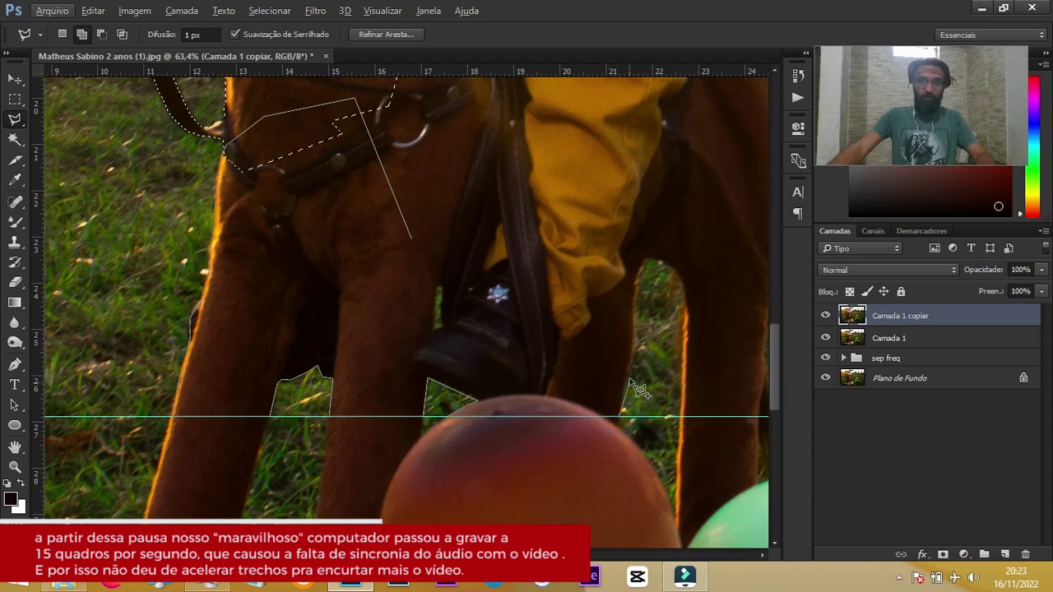
click(629, 373)
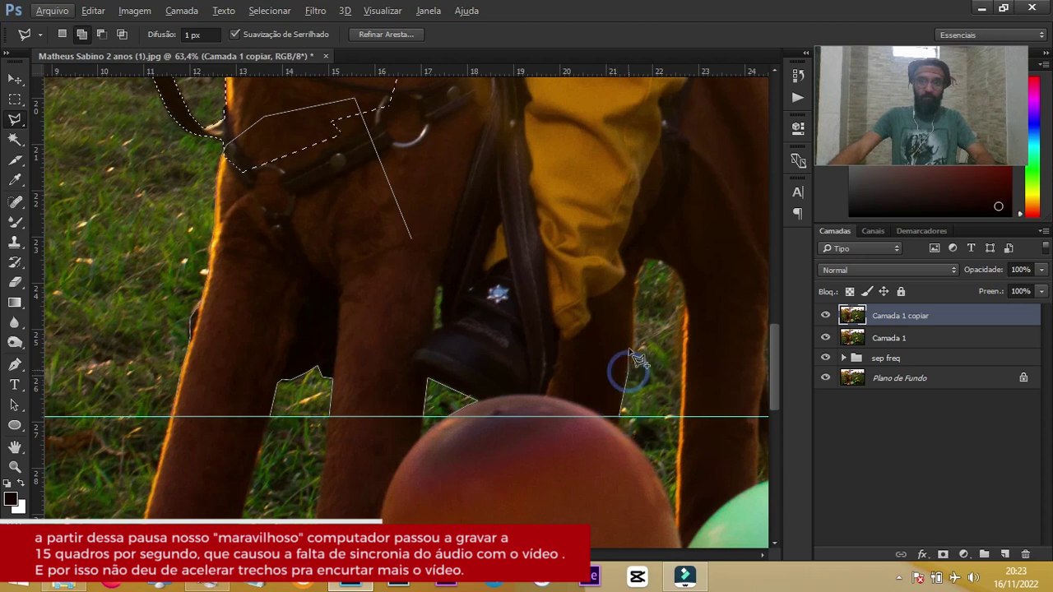
click(632, 351)
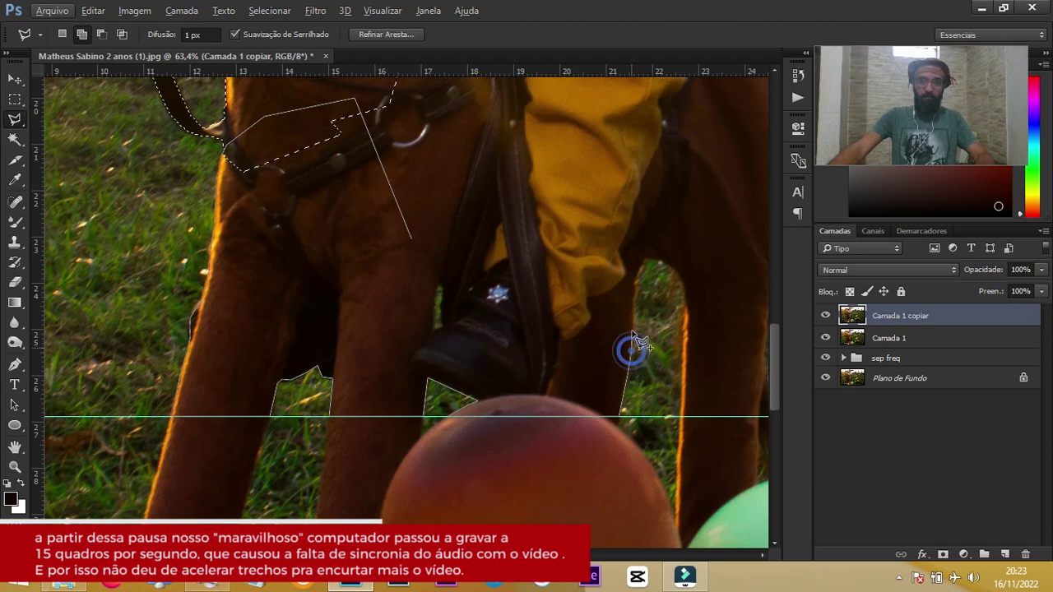
click(633, 321)
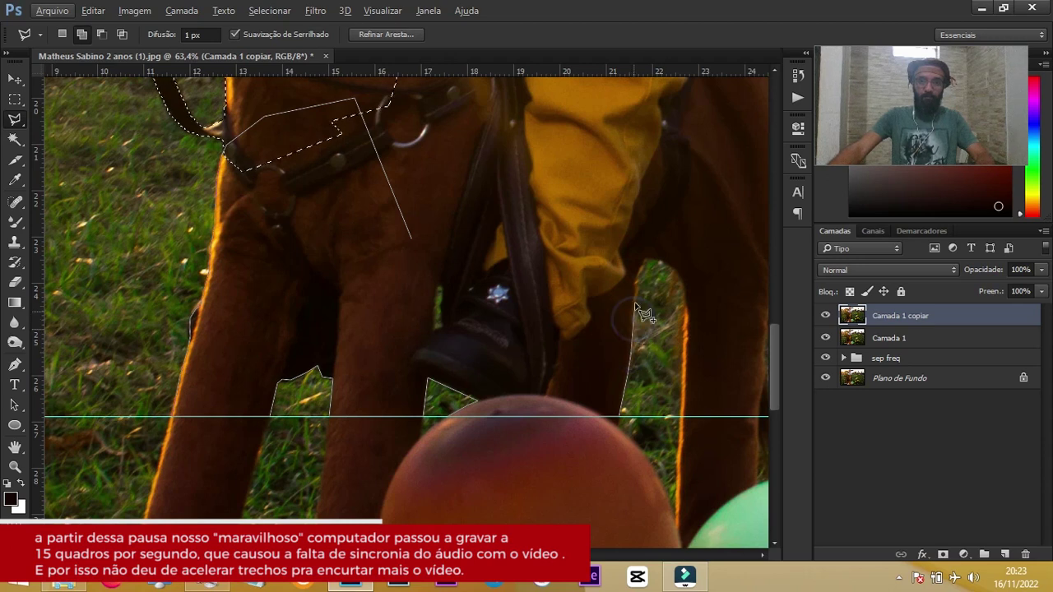
click(634, 301)
click(637, 286)
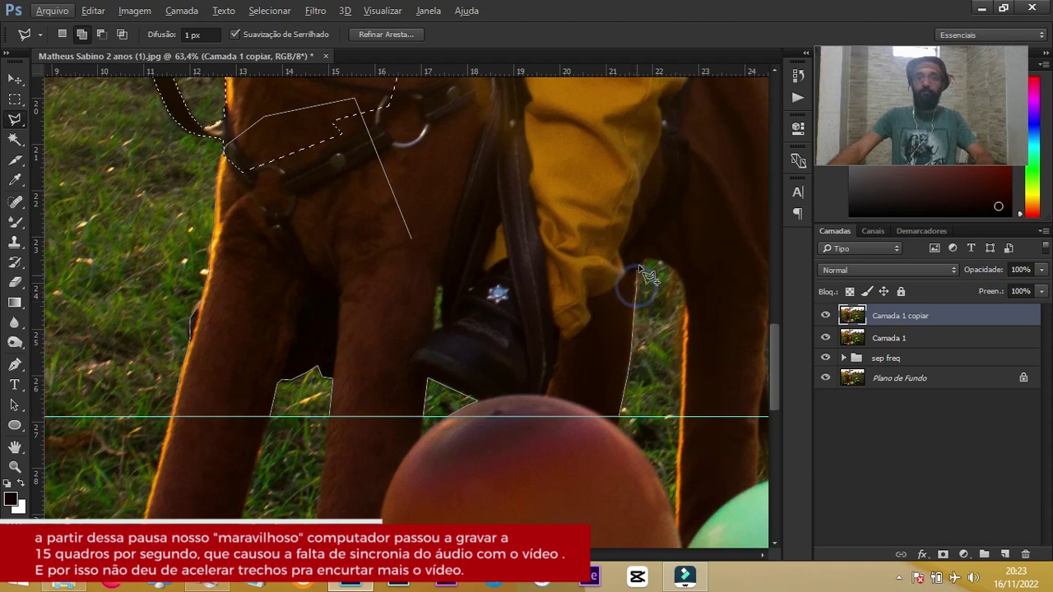
click(639, 267)
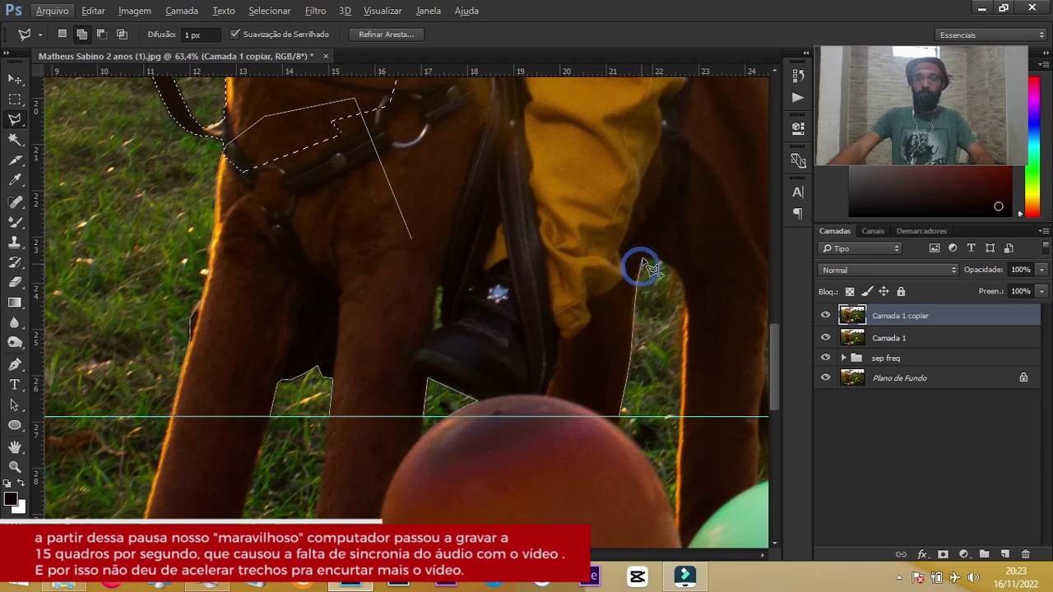
click(646, 204)
click(647, 206)
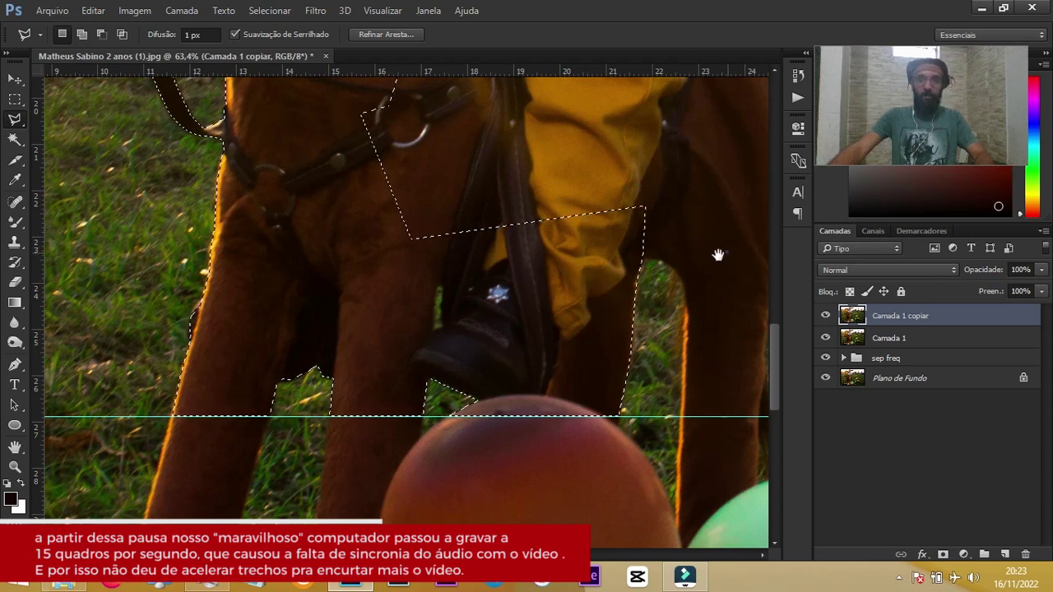
Shift-lasso from the yellow trousers down the rear leg edge to the guide line.
drag(722, 248, 425, 233)
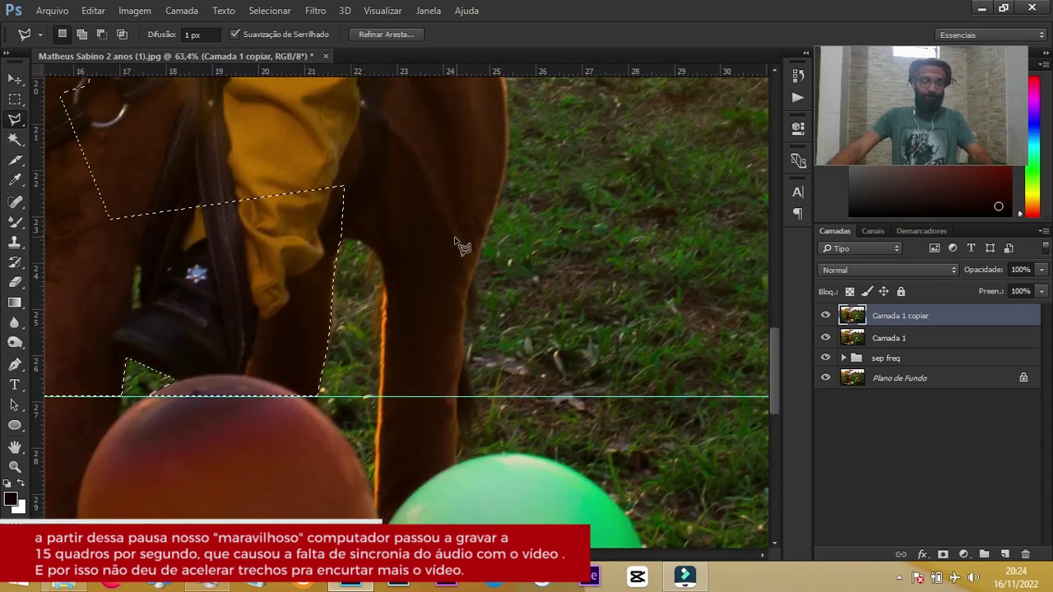
key(shift)
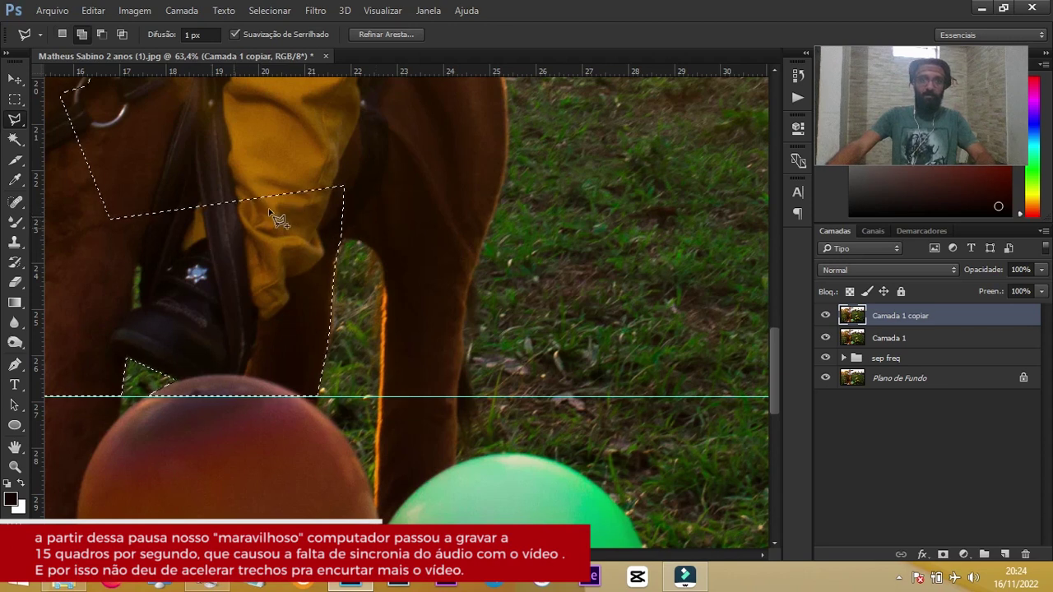
click(255, 222)
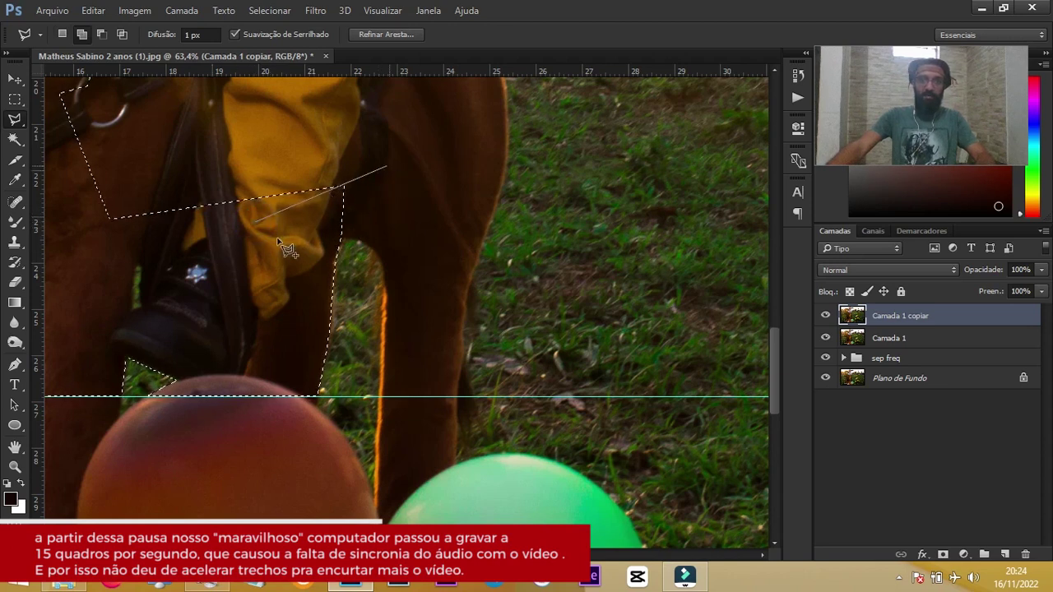
click(342, 238)
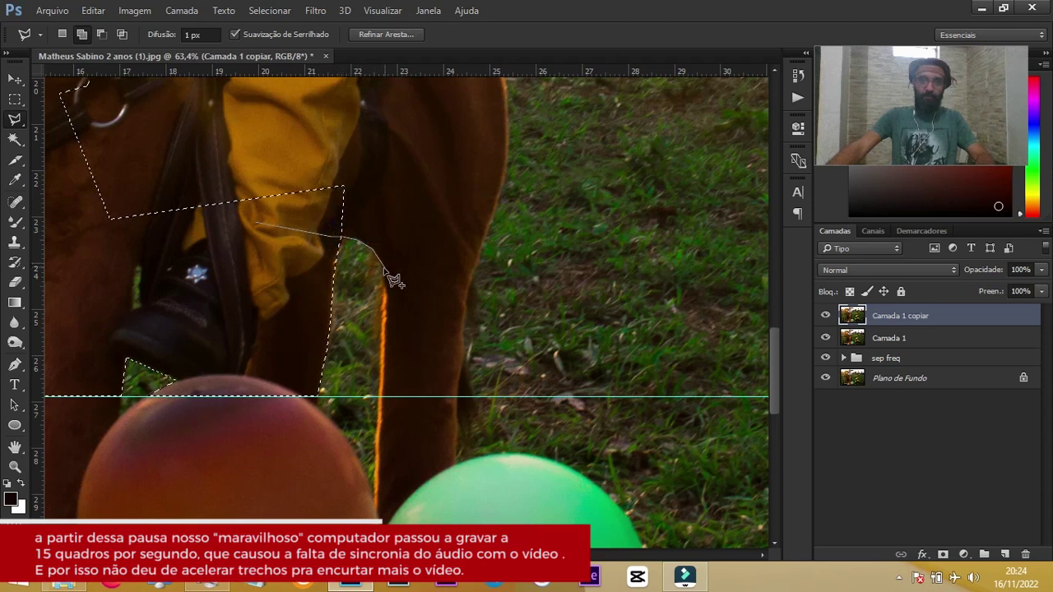
click(383, 285)
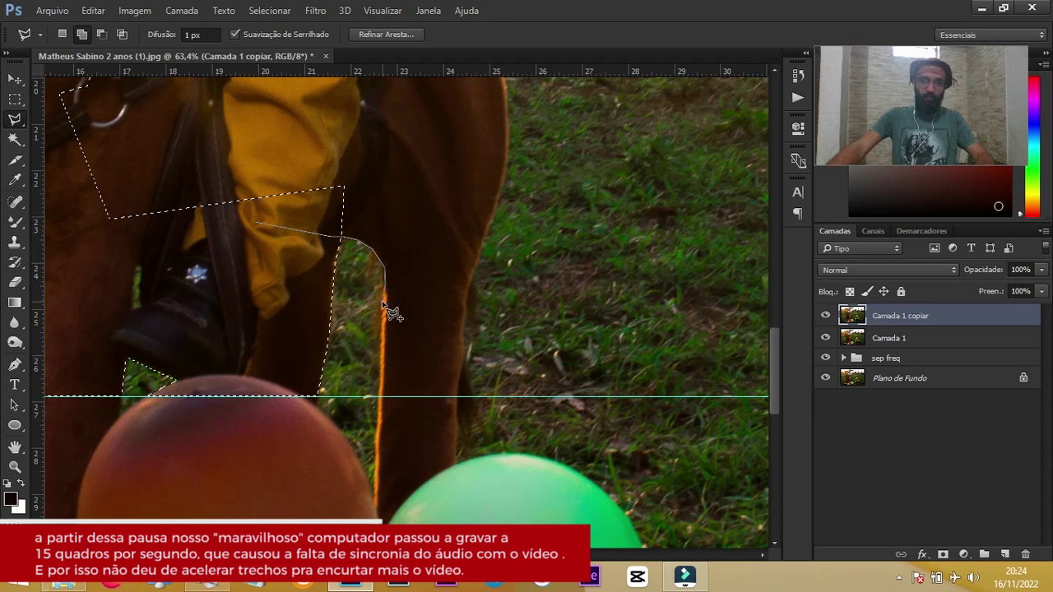
click(381, 362)
click(381, 374)
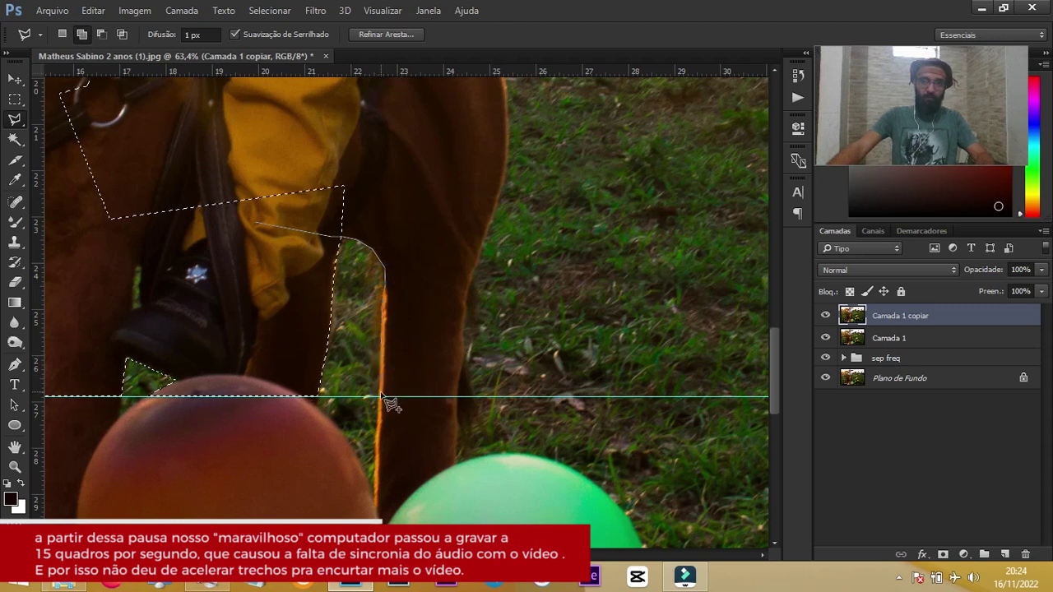
click(379, 400)
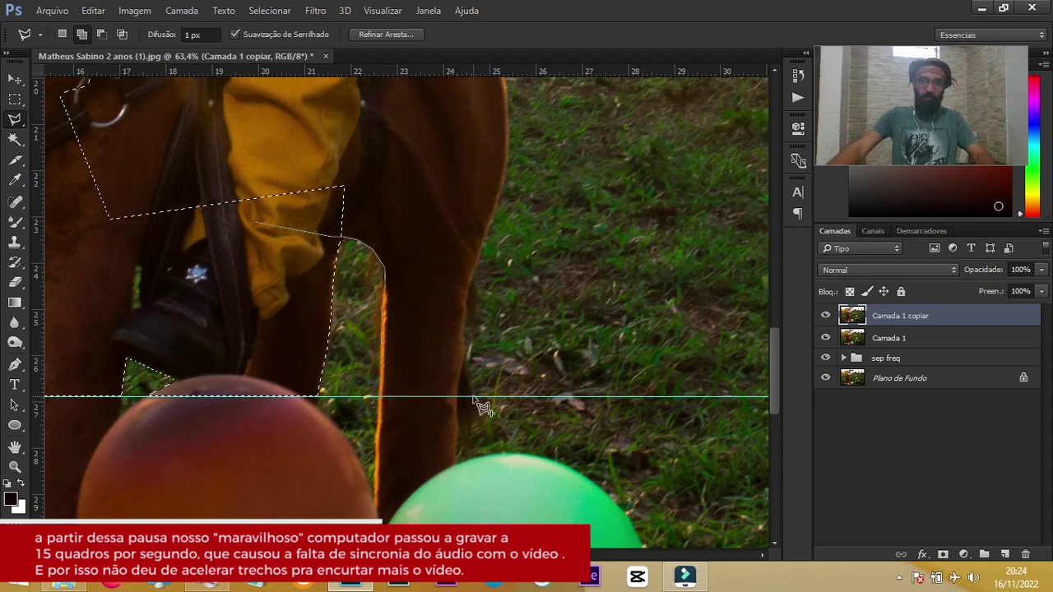
Trace up the rear leg's far edge toward the boy's yellow trousers.
click(464, 354)
click(465, 334)
click(466, 311)
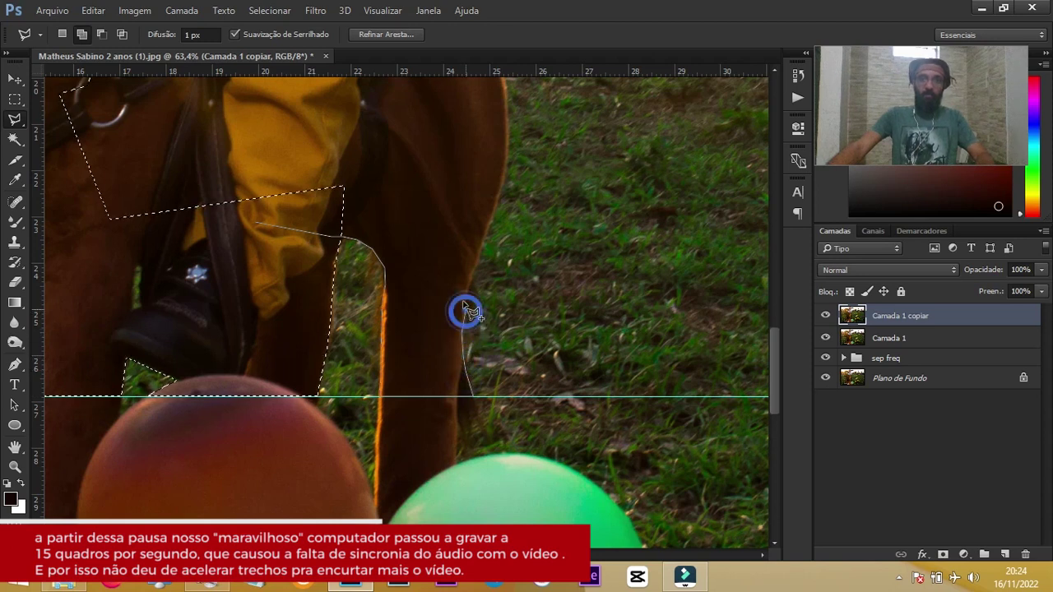
click(466, 294)
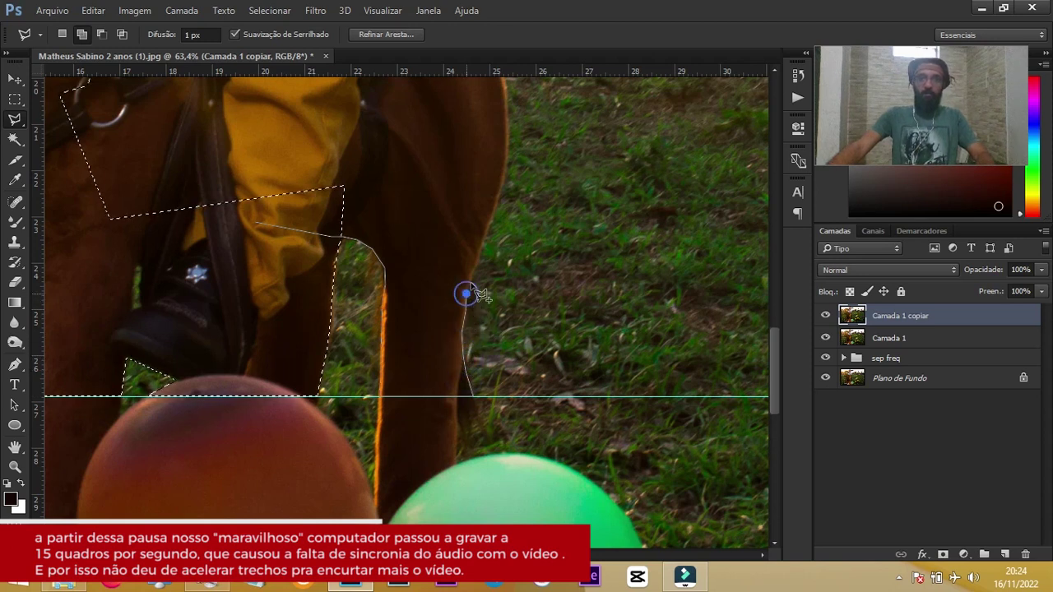
click(484, 243)
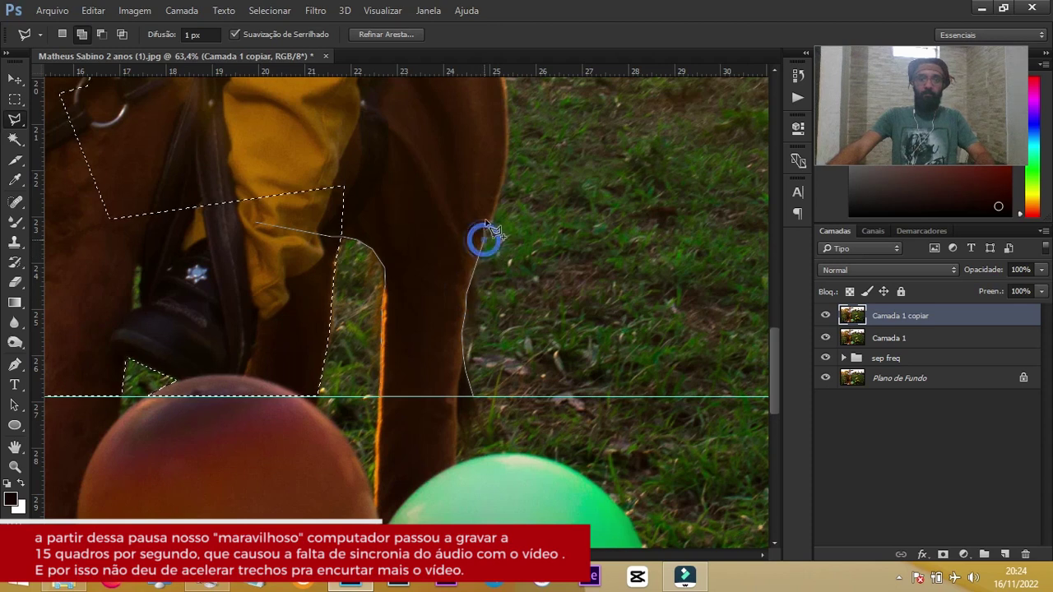
click(492, 217)
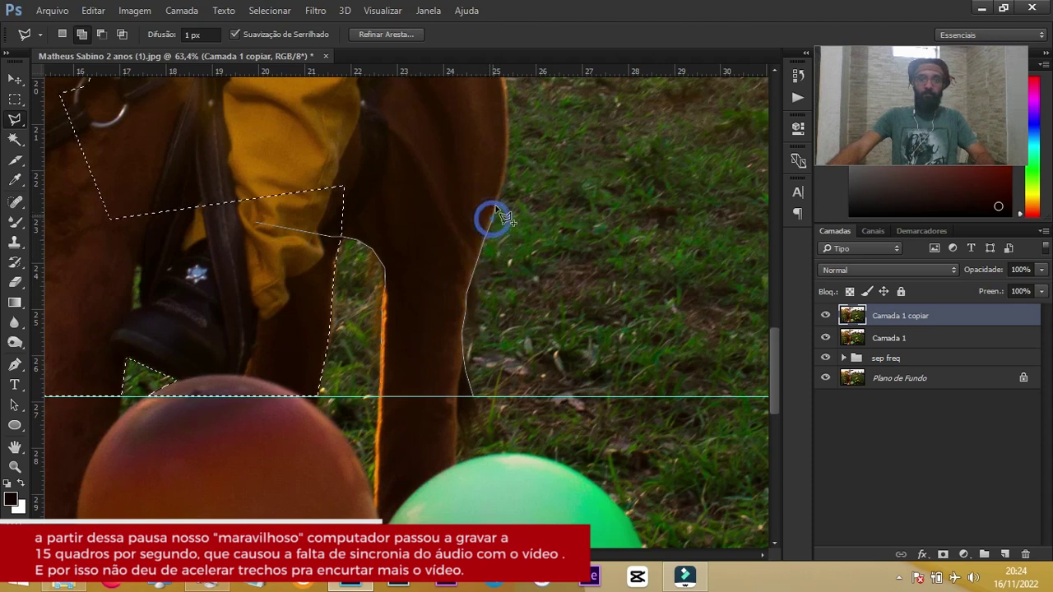
click(500, 195)
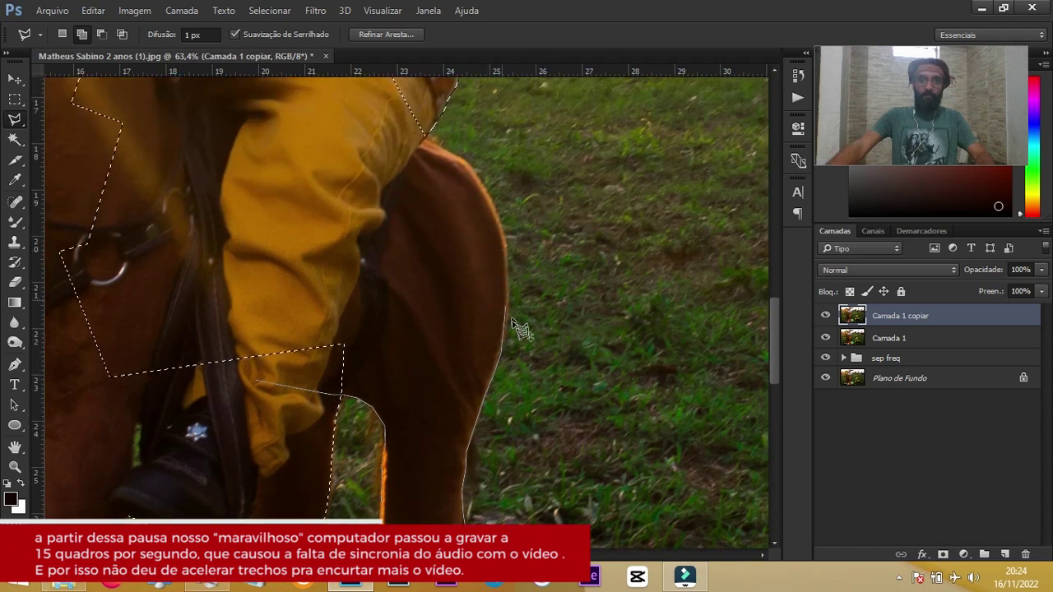
click(506, 320)
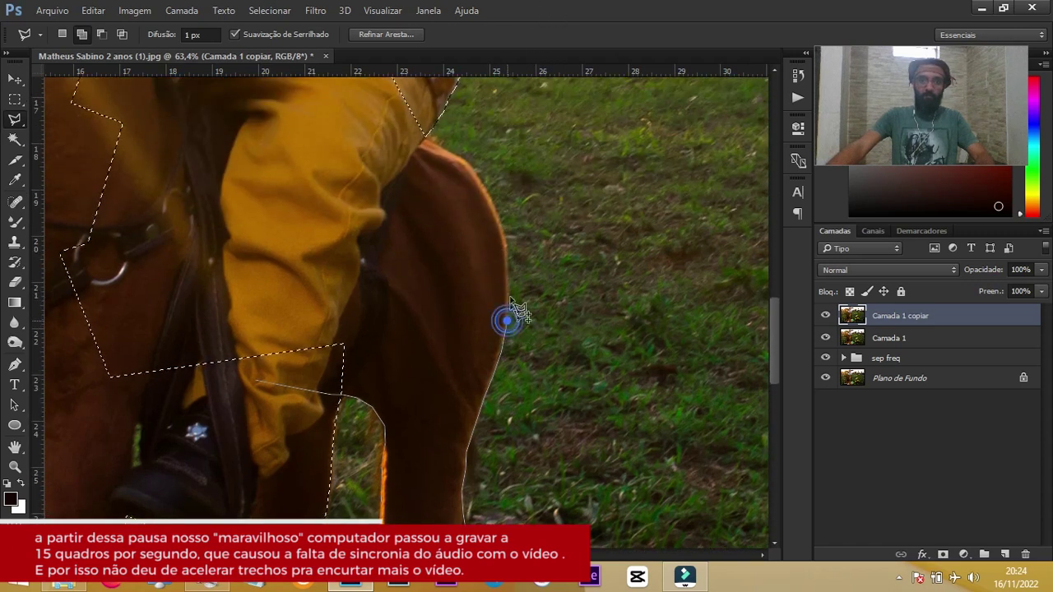
click(507, 247)
click(503, 232)
click(492, 207)
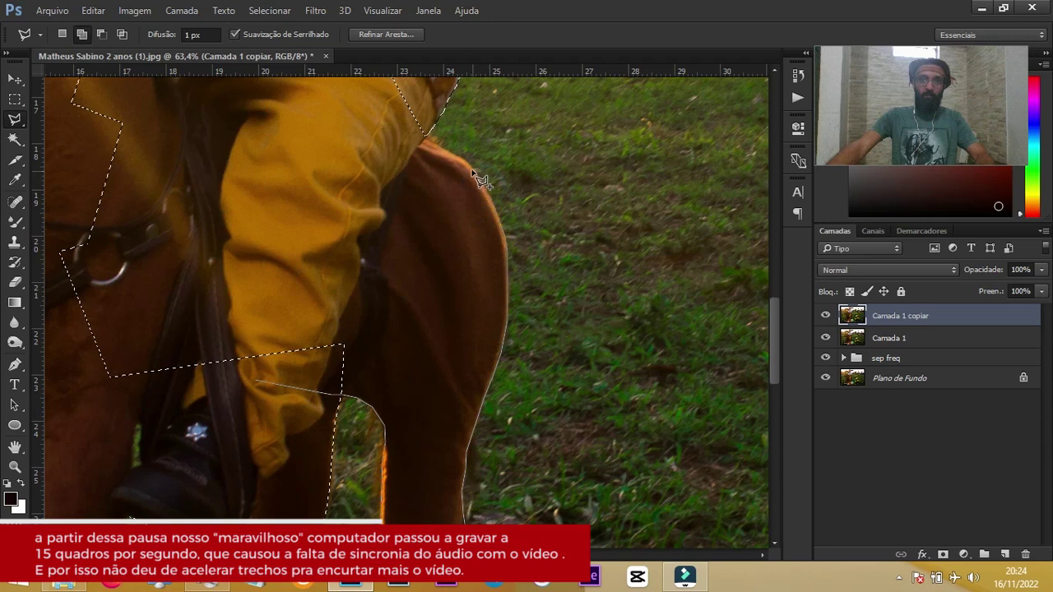
click(465, 168)
click(454, 157)
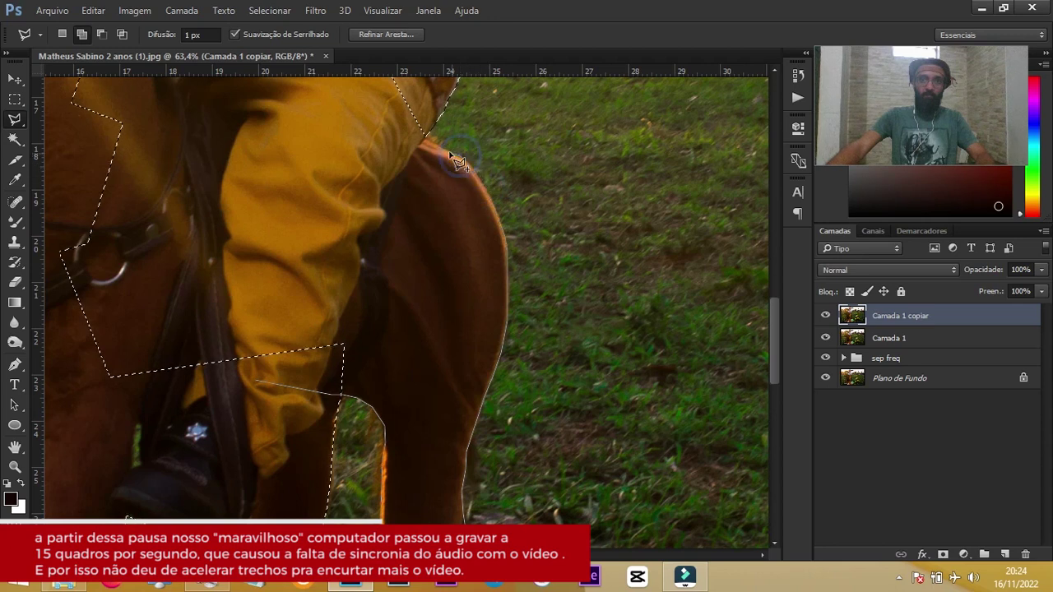
click(437, 146)
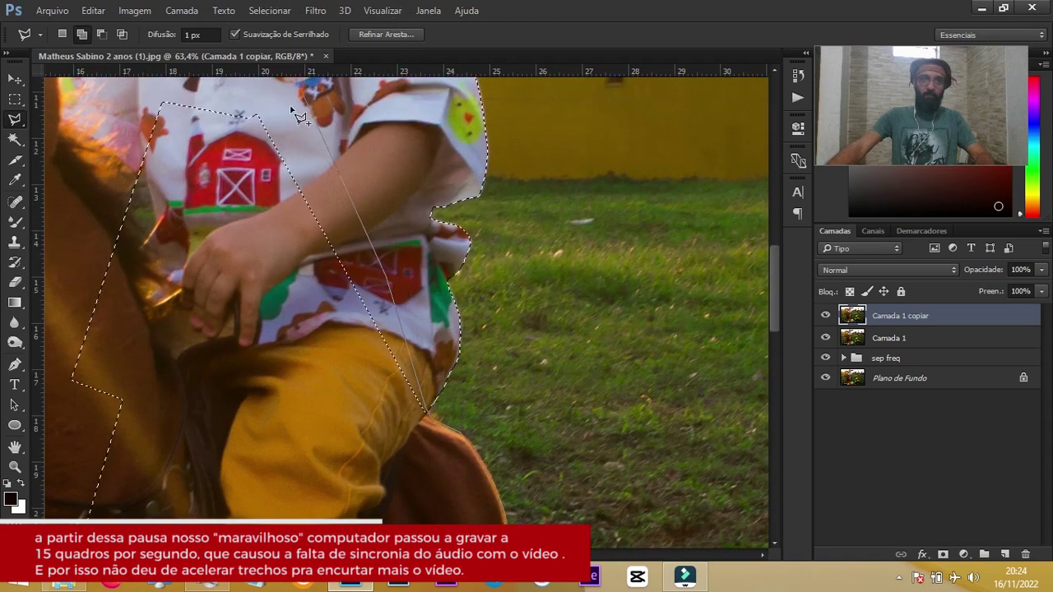
Route the outline past the shirt and across the horse's body, closing the rear-leg selection.
click(290, 107)
click(140, 85)
click(60, 329)
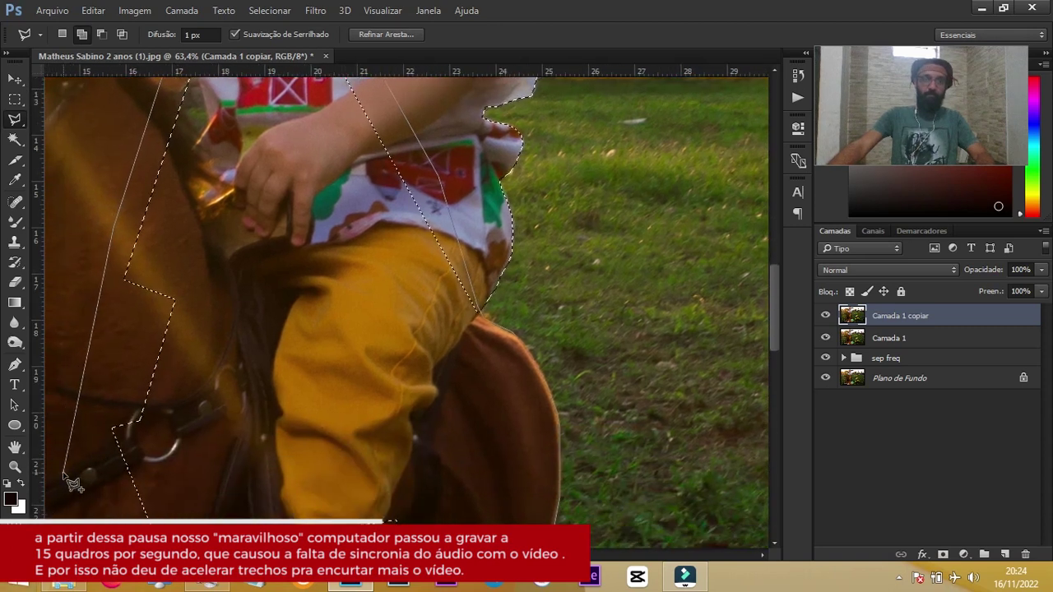
click(64, 474)
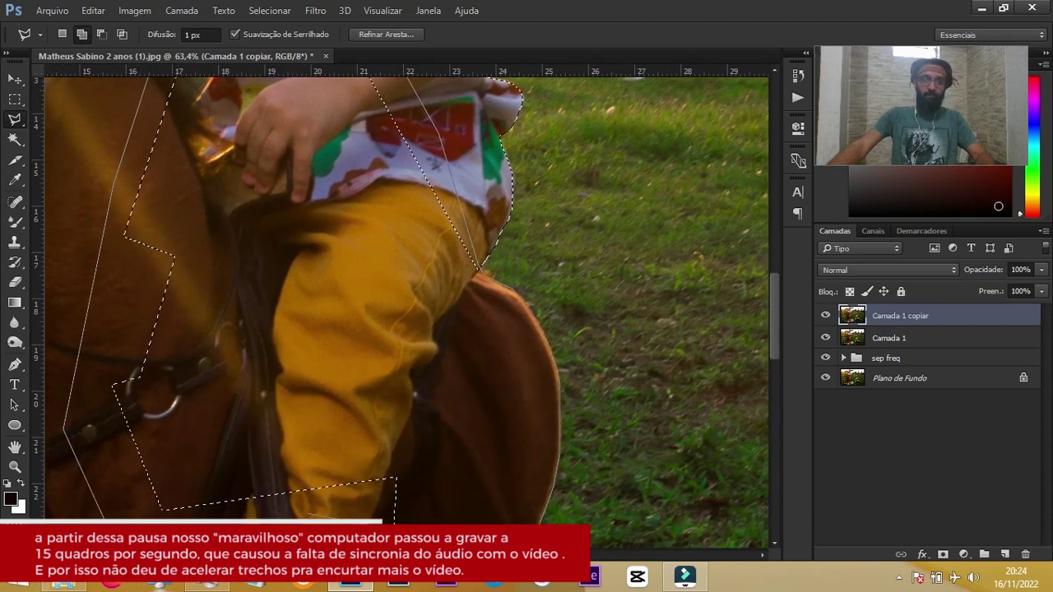
double_click(168, 491)
Zoom in on the boot and outline the thin grass strip beside it.
drag(278, 447, 399, 227)
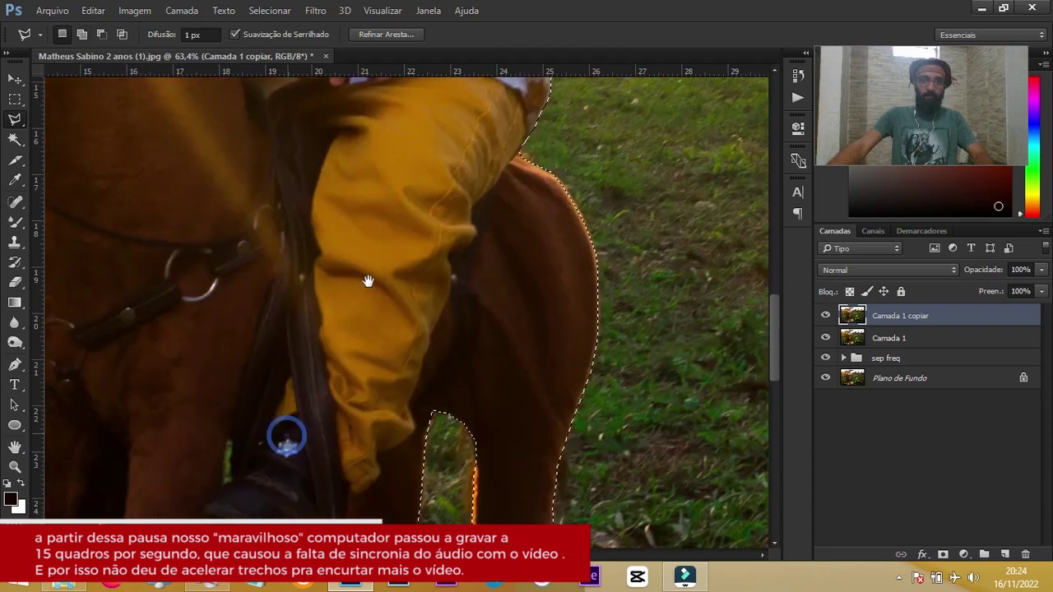
scroll(343, 355, up, 2)
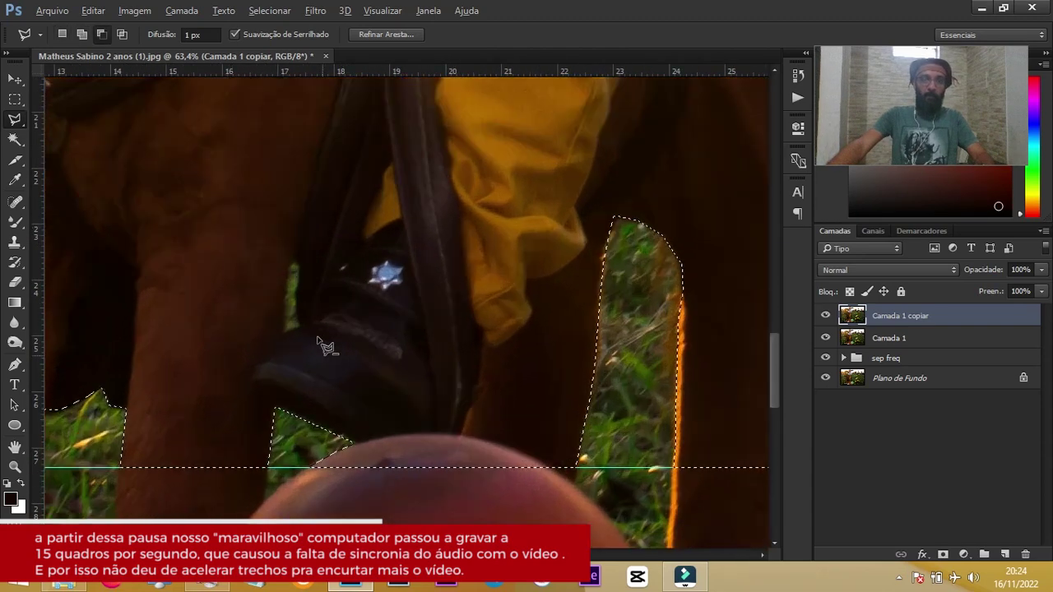
scroll(296, 263, up, 2)
scroll(284, 213, up, 1)
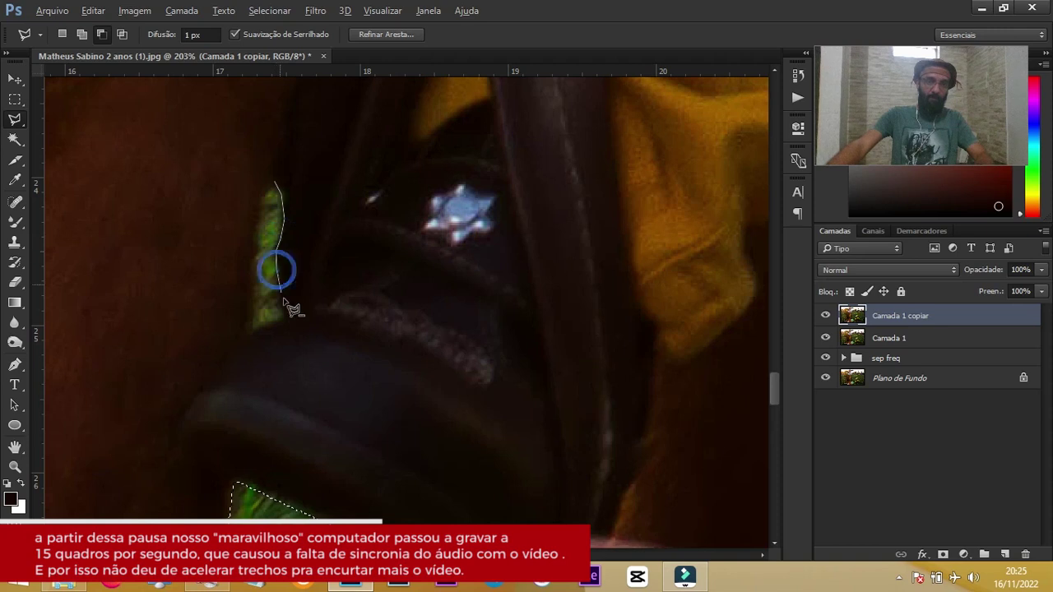
click(251, 334)
click(245, 287)
click(254, 240)
click(259, 208)
click(273, 183)
scroll(259, 267, down, 1)
scroll(258, 267, down, 3)
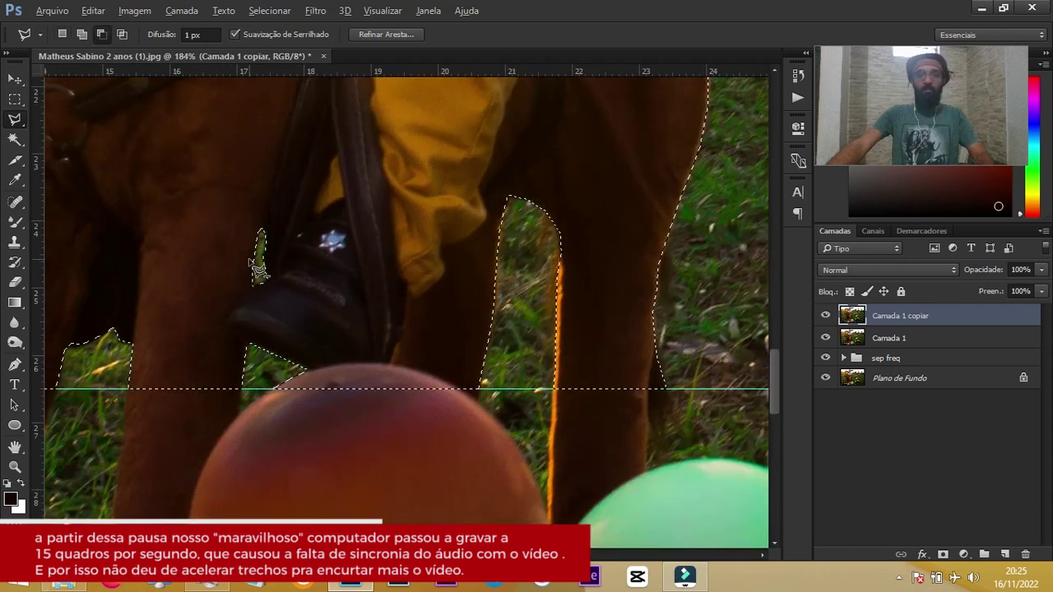
scroll(257, 267, down, 3)
scroll(258, 267, down, 3)
Zoom to the balloon's lower bend and trace its bottom edge up the right end.
scroll(348, 173, down, 3)
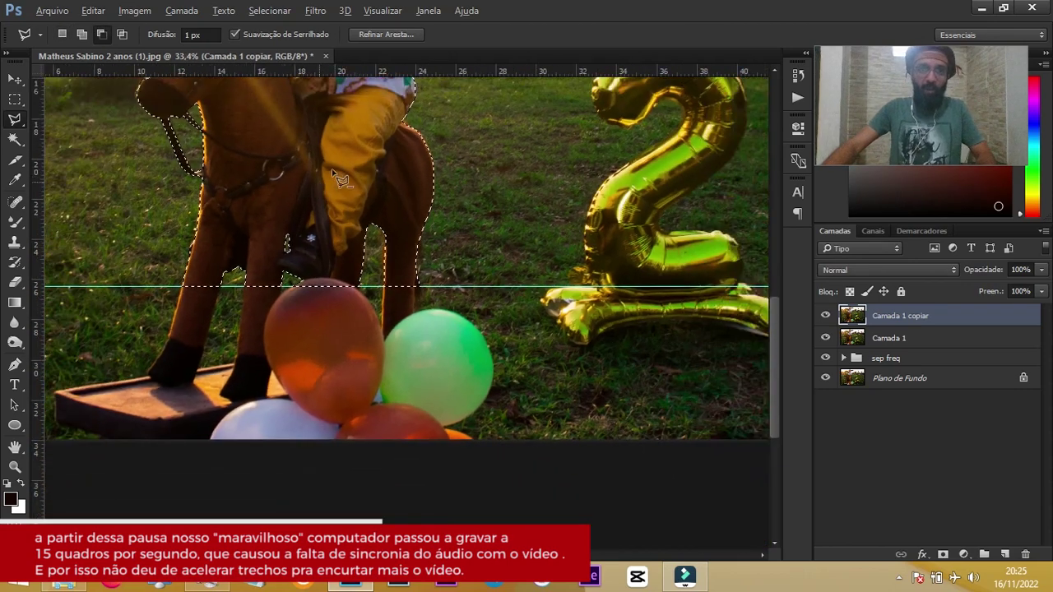
scroll(348, 173, down, 2)
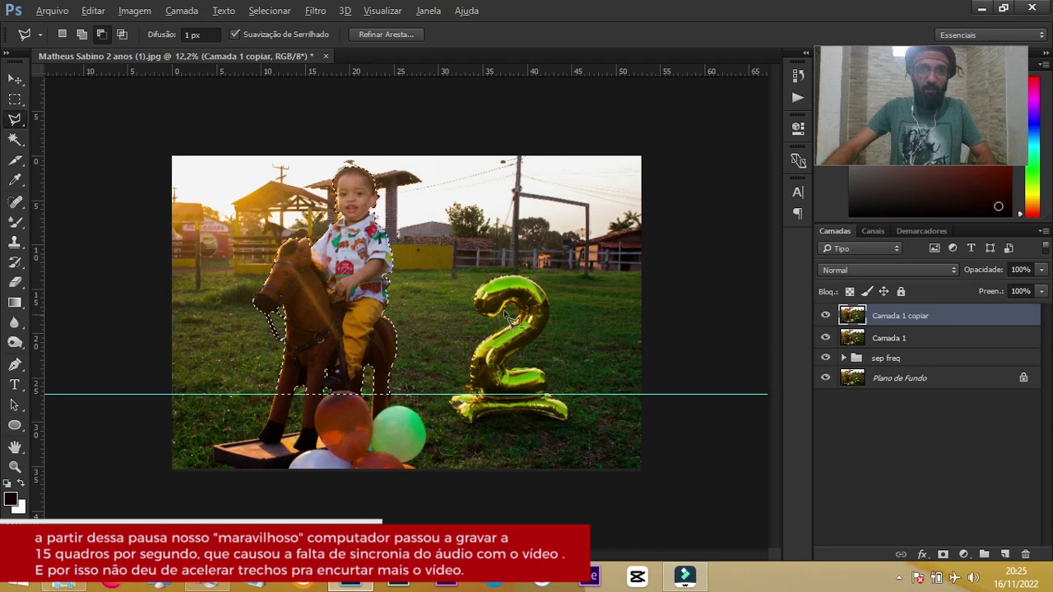
scroll(463, 276, up, 2)
scroll(625, 363, up, 2)
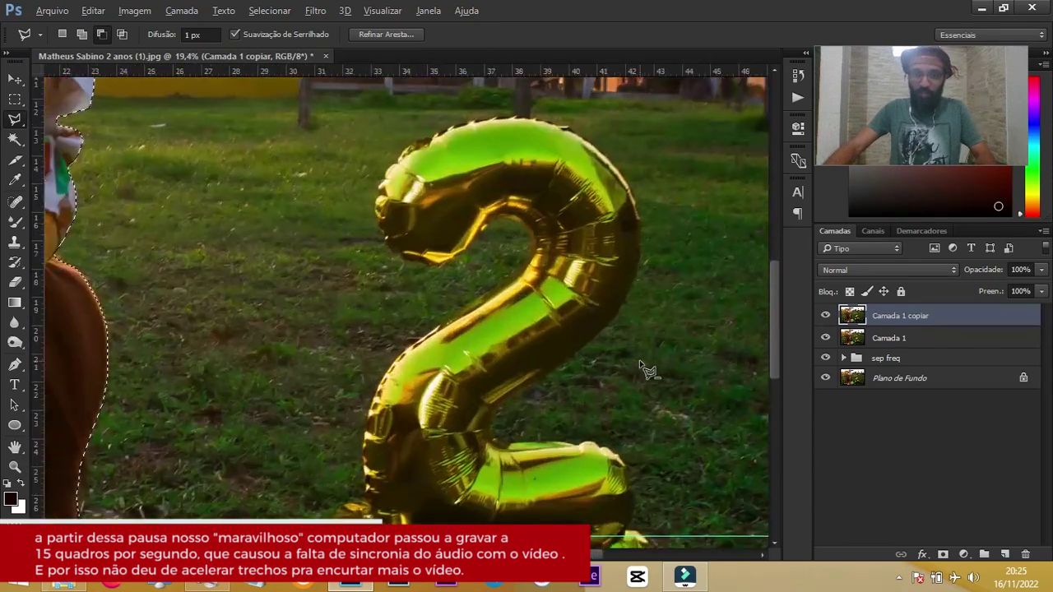
scroll(609, 374, up, 2)
scroll(566, 401, up, 1)
scroll(566, 400, up, 1)
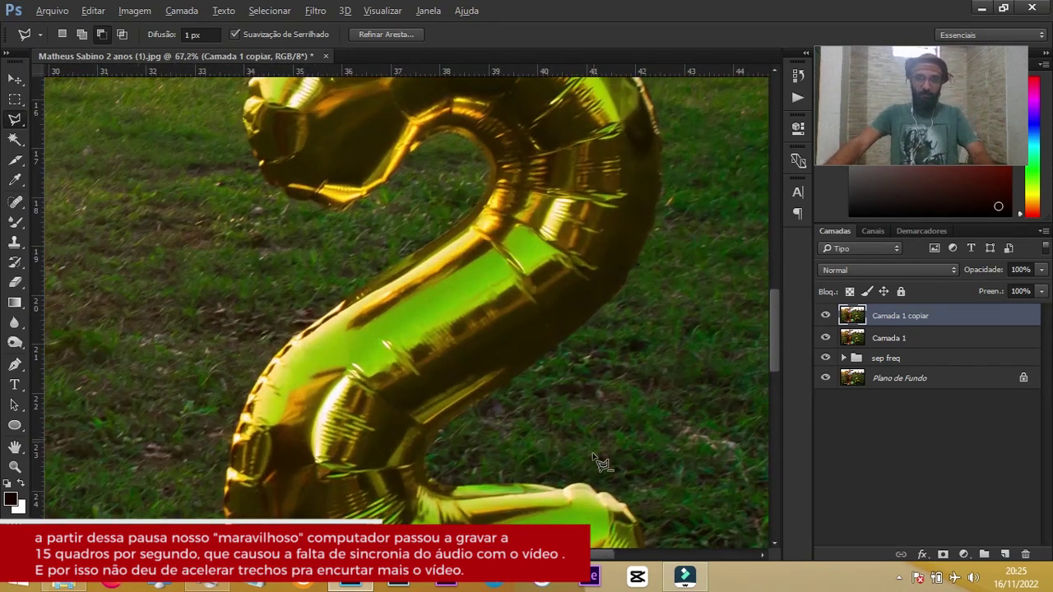
scroll(592, 362, down, 3)
scroll(568, 288, down, 2)
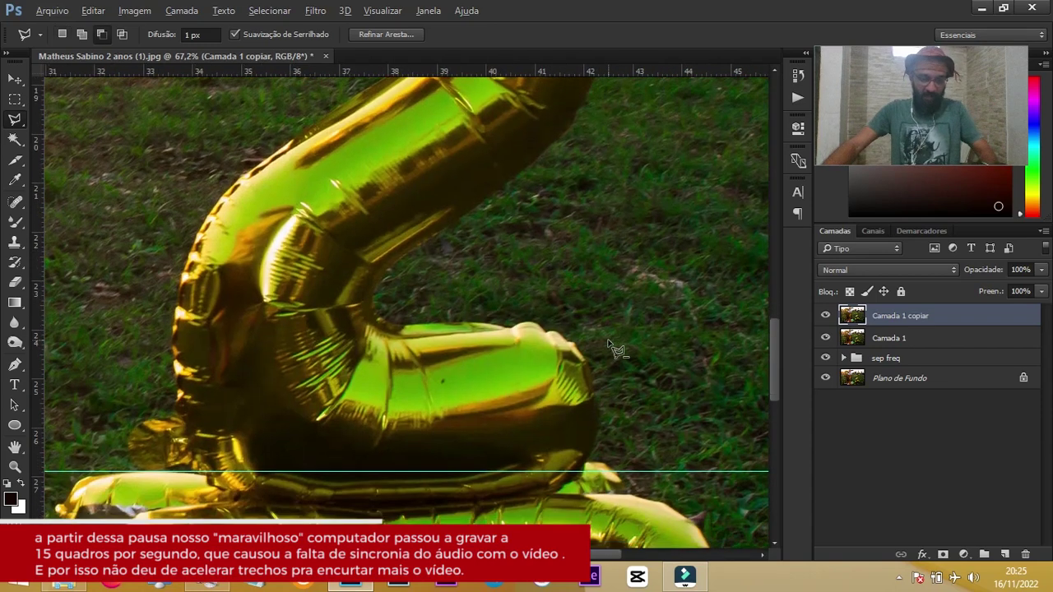
scroll(611, 362, up, 1)
key(alt)
click(618, 513)
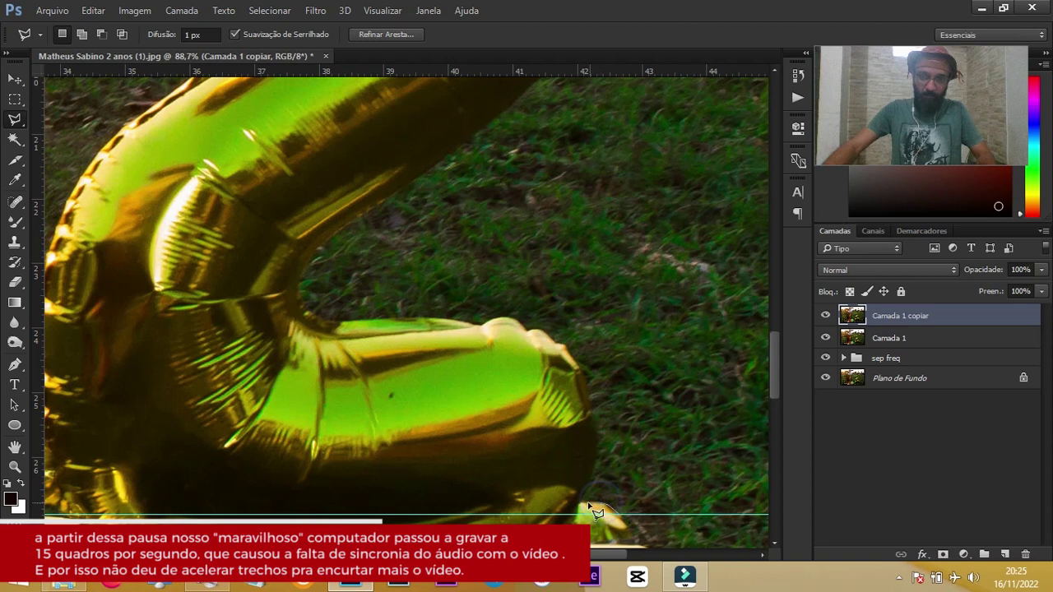
click(589, 484)
click(595, 457)
click(598, 436)
click(591, 405)
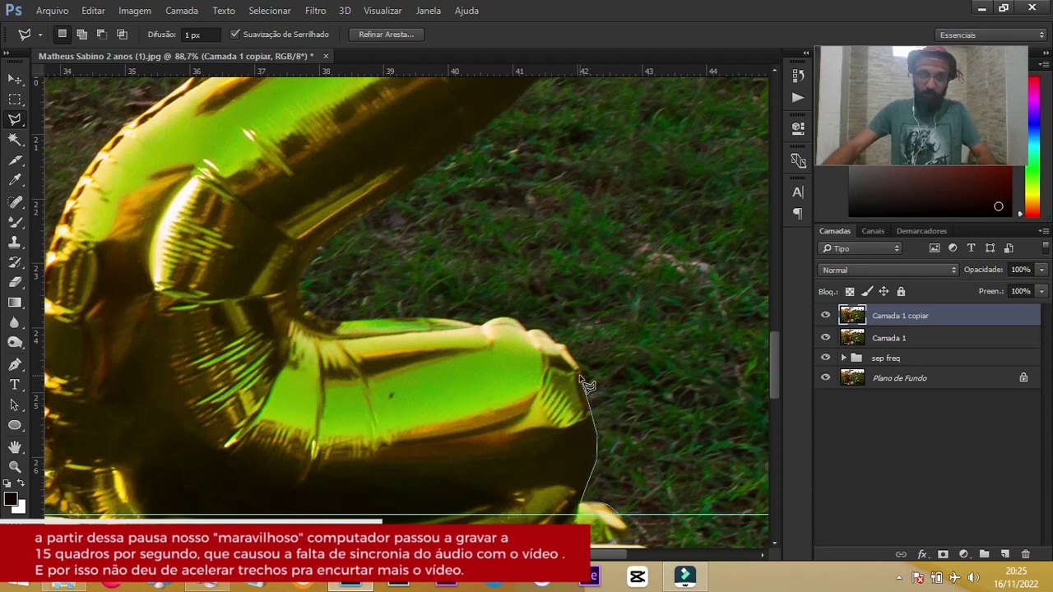
Trace the outline around the bend tip and left along its top edge.
click(571, 354)
click(548, 337)
click(531, 327)
click(503, 318)
click(475, 322)
click(450, 319)
click(428, 318)
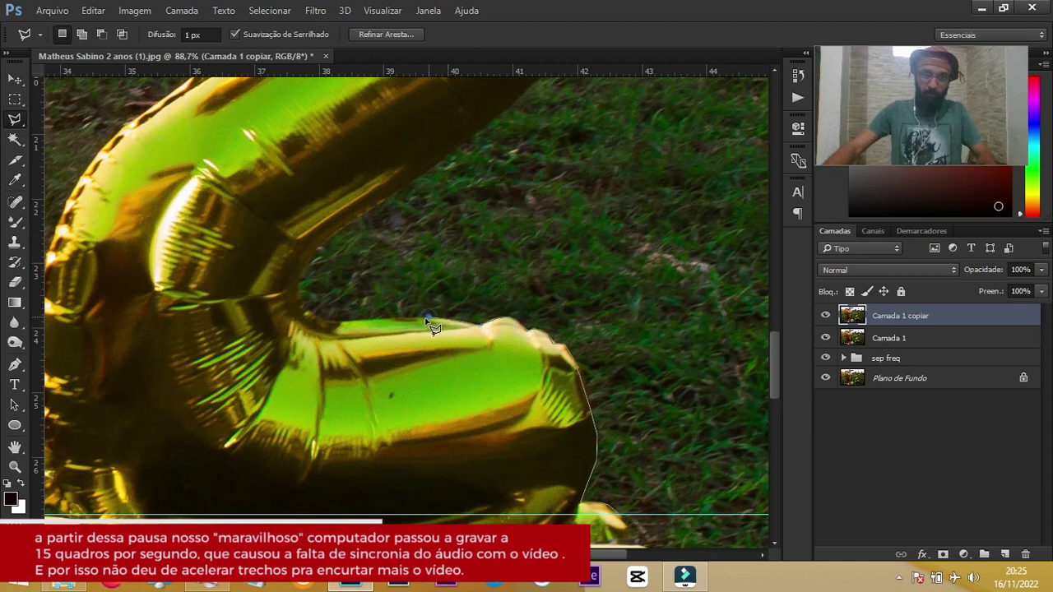
click(383, 317)
click(337, 324)
click(320, 318)
click(308, 314)
Carry the outline up the inner curve, across the stem, and close the selection.
click(300, 286)
click(332, 238)
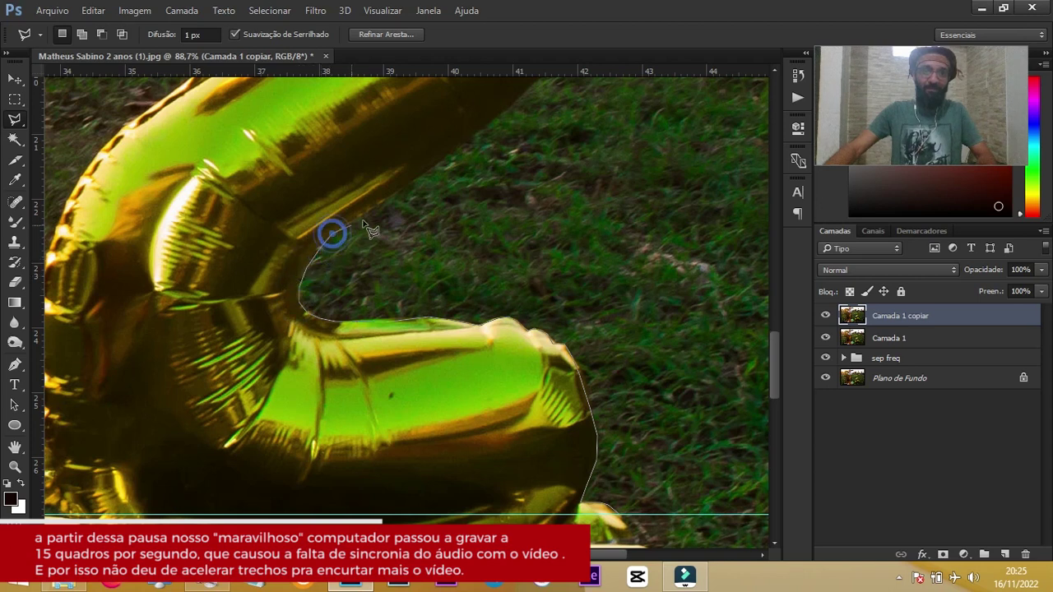
click(422, 174)
click(247, 131)
click(122, 308)
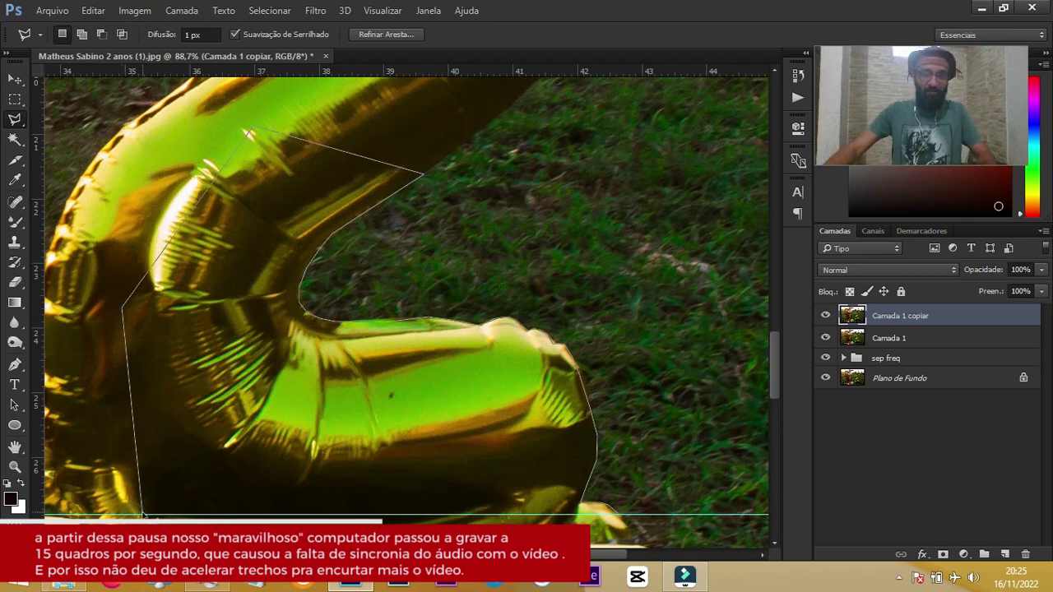
click(583, 503)
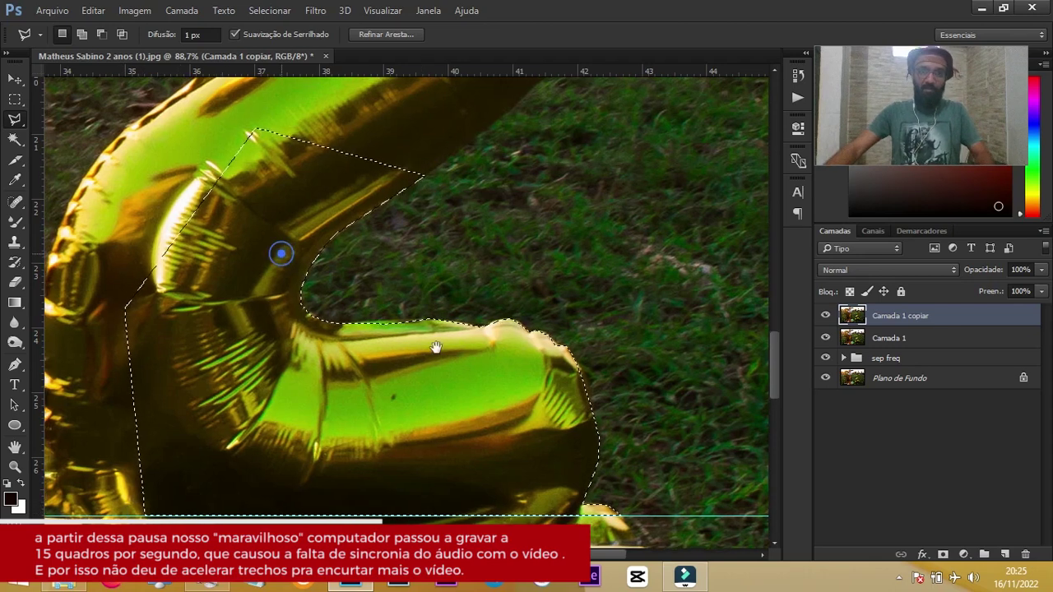
Pan to the 2's left side and start an added outline around its small left bulge.
drag(436, 347, 669, 275)
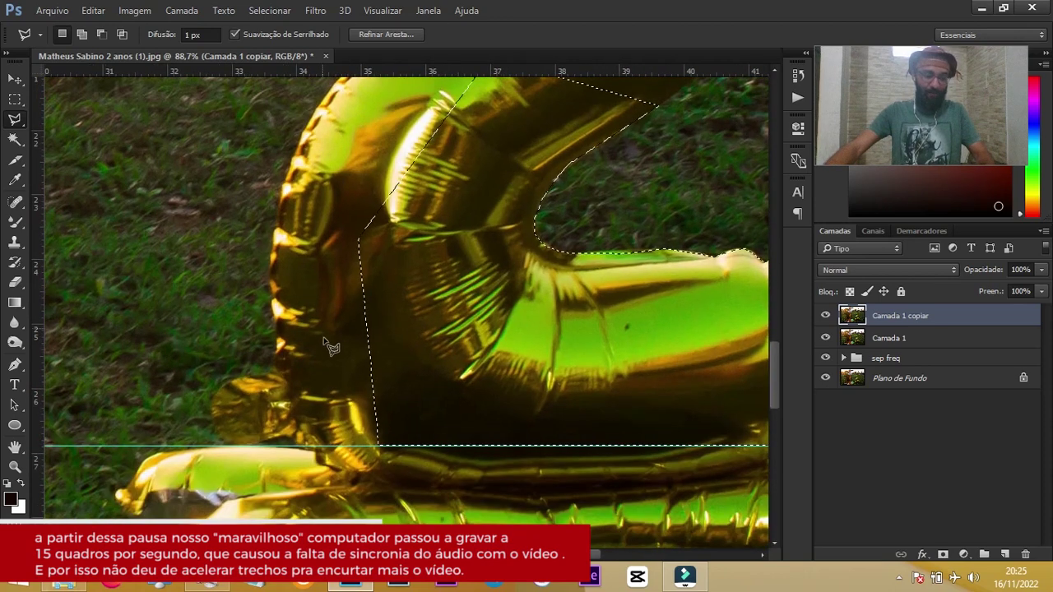
key(shift)
click(451, 140)
click(435, 446)
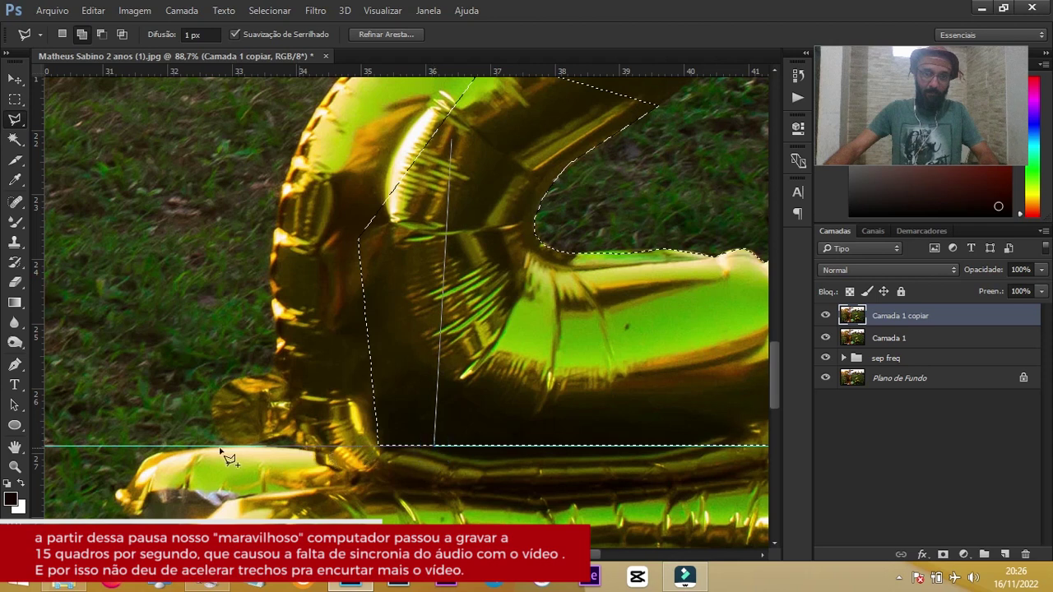
click(224, 445)
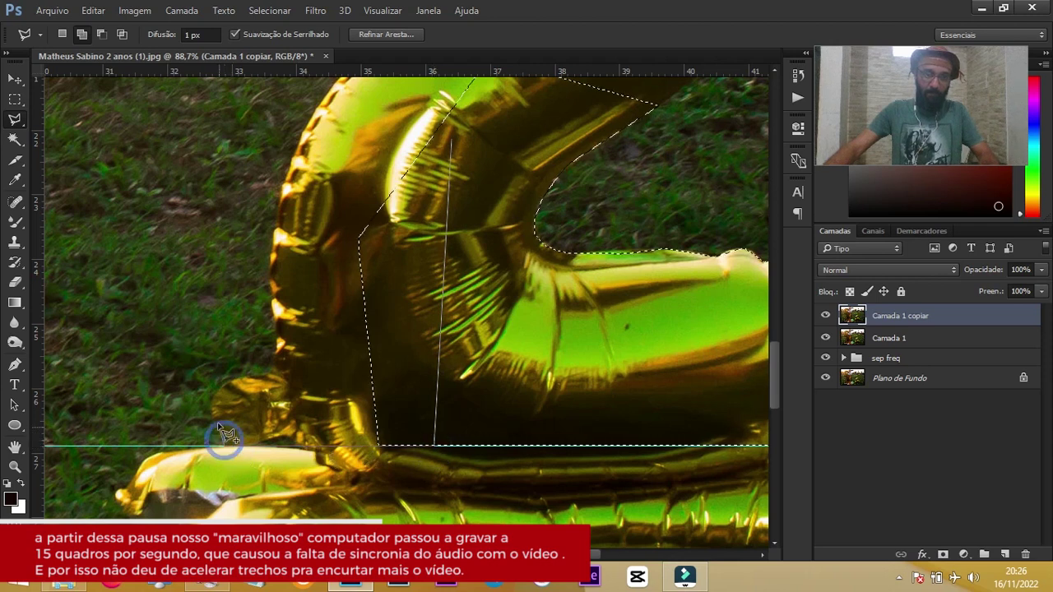
click(221, 385)
click(250, 376)
click(272, 366)
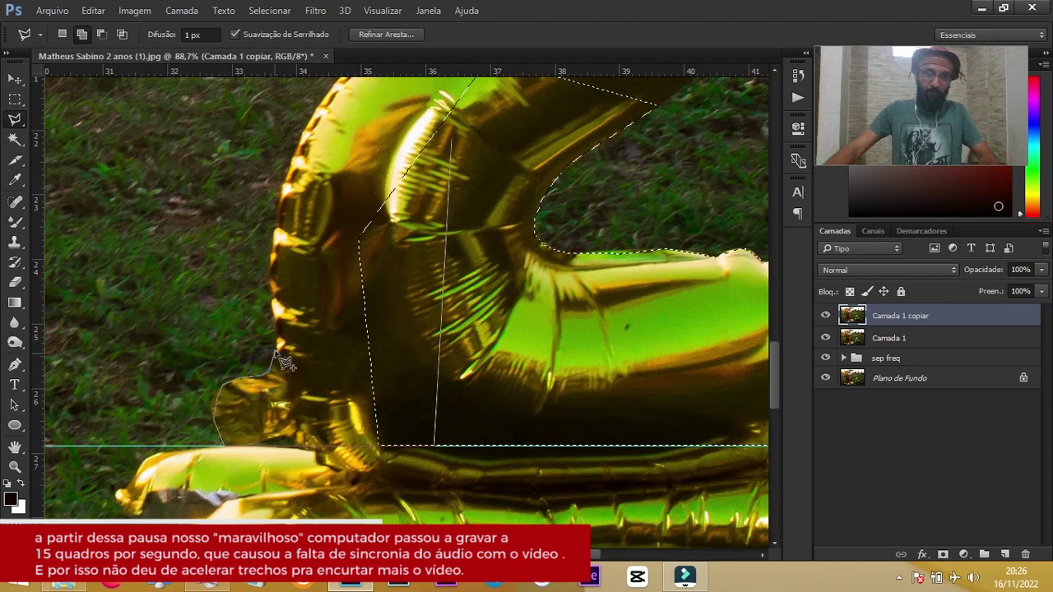
Trace up the balloon's left edge and along the outer edge of the upper stem.
click(272, 299)
click(268, 286)
click(273, 275)
click(273, 255)
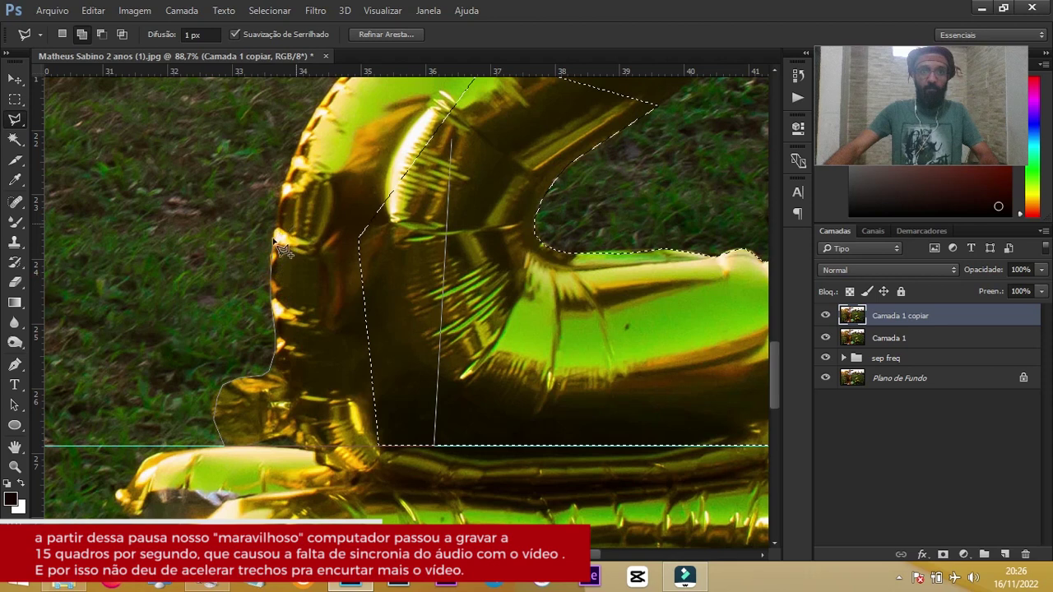
click(276, 228)
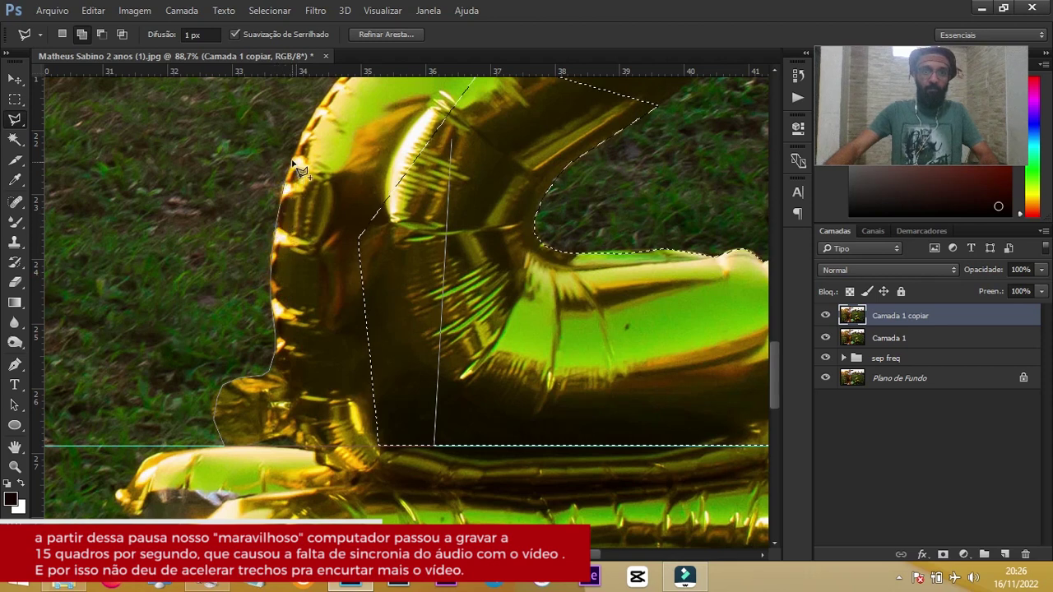
scroll(309, 136, up, 3)
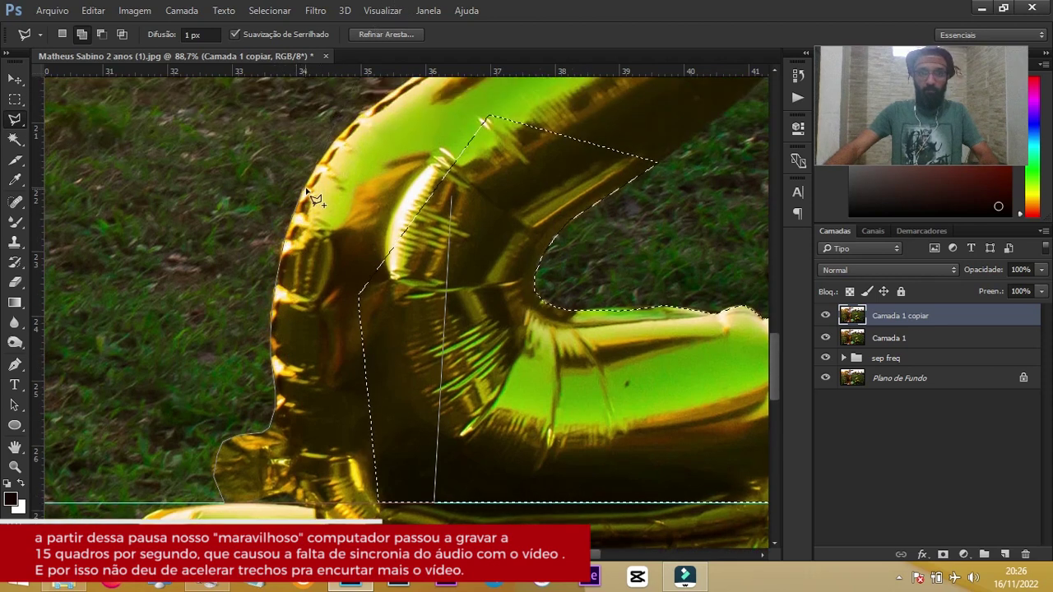
click(318, 168)
click(336, 137)
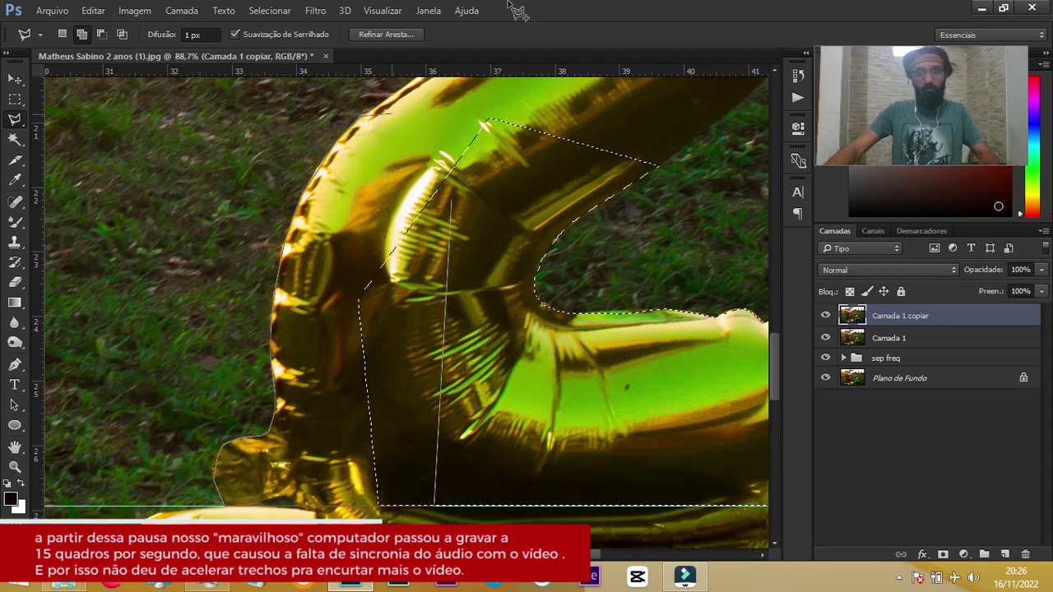
scroll(366, 119, up, 5)
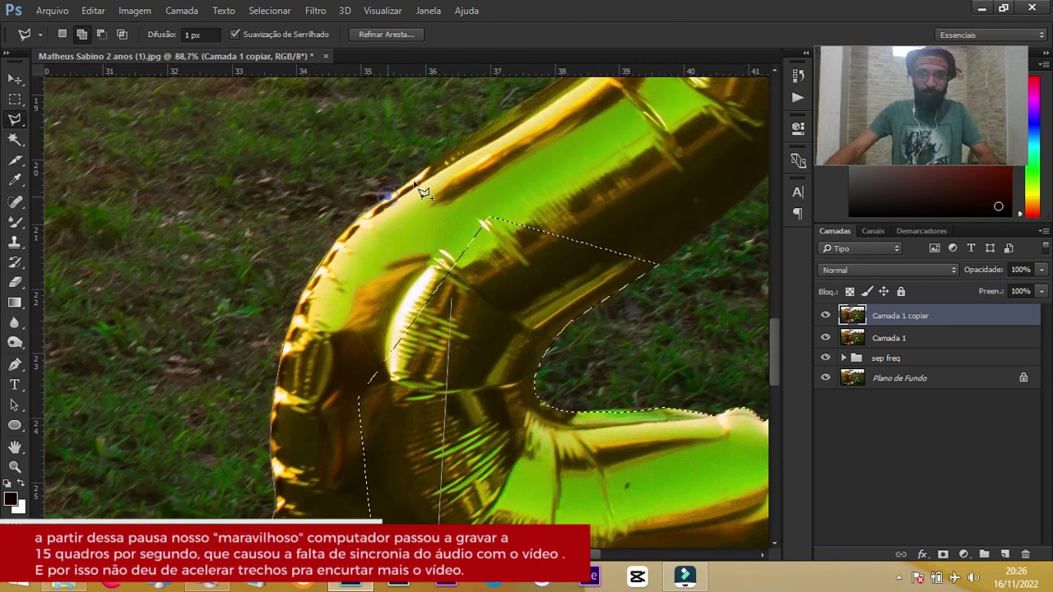
click(473, 132)
click(521, 106)
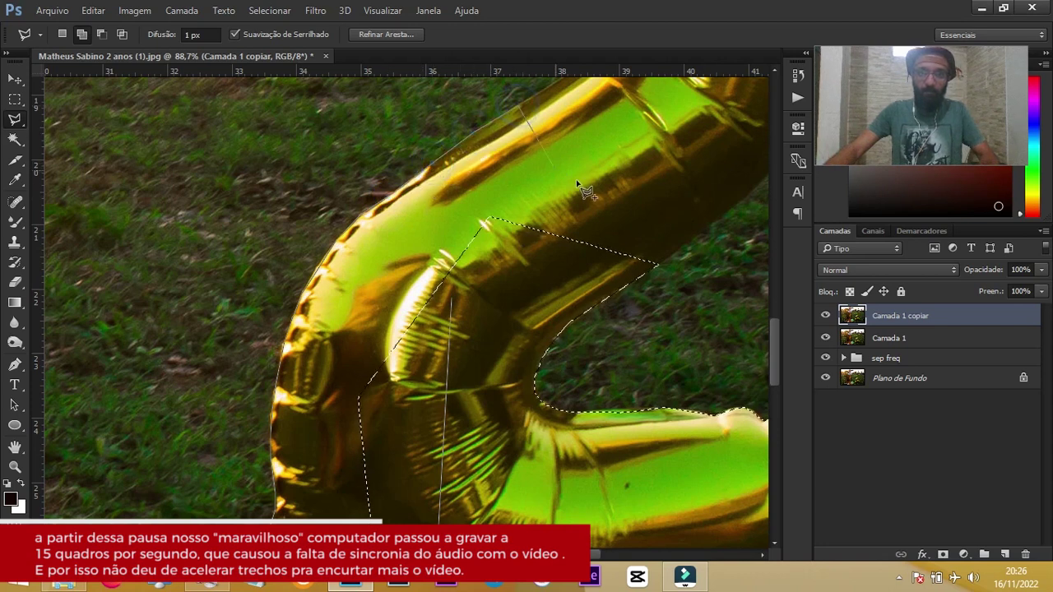
Cut across the stem and trace up the right edge of the 2's curve.
mouse_move(650, 176)
mouse_down()
mouse_move(379, 346)
mouse_move(413, 357)
mouse_up()
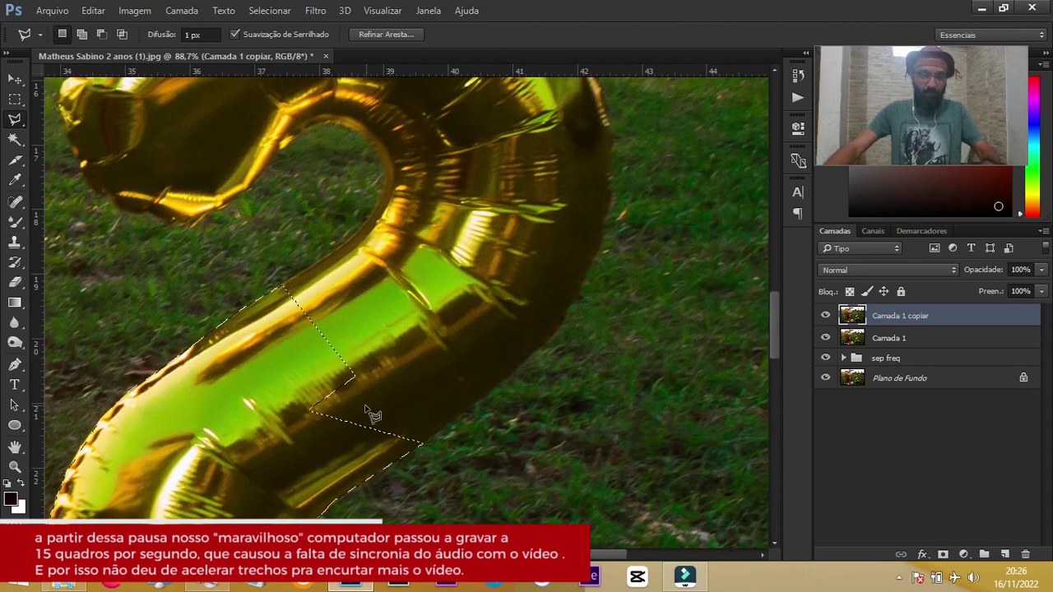
click(271, 444)
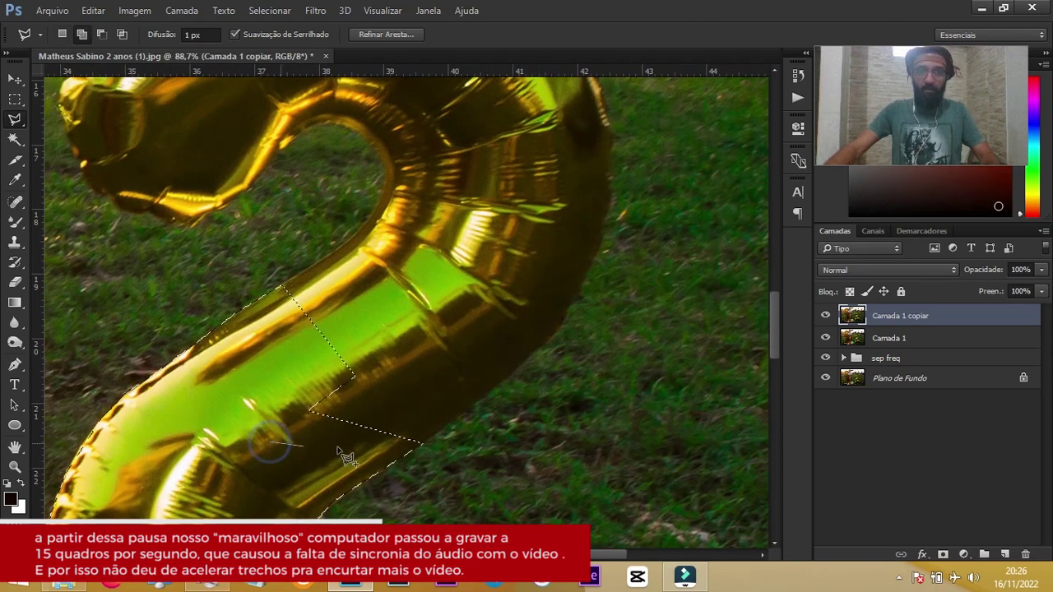
click(421, 444)
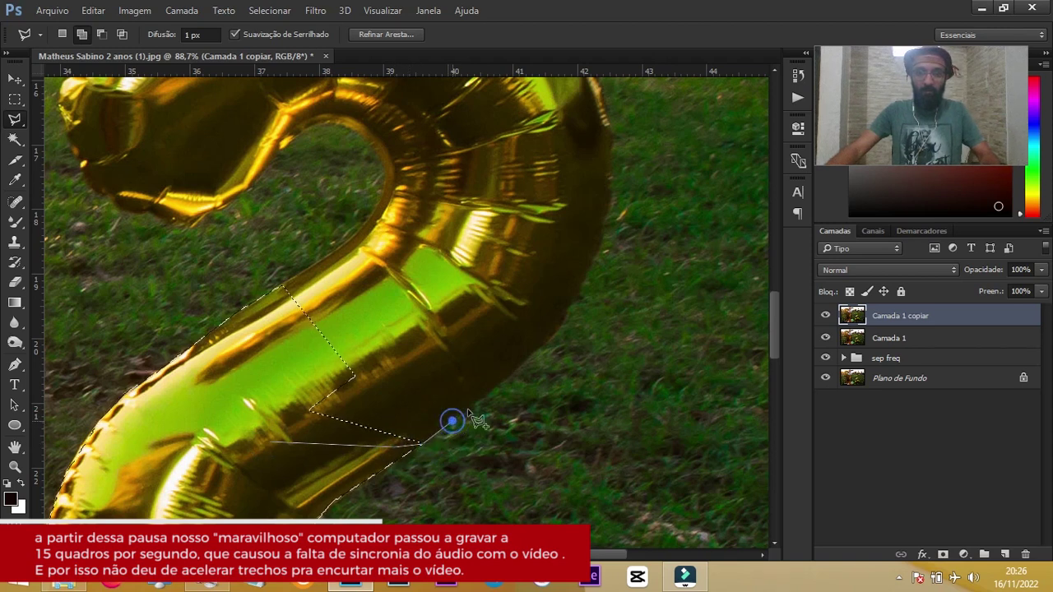
click(497, 389)
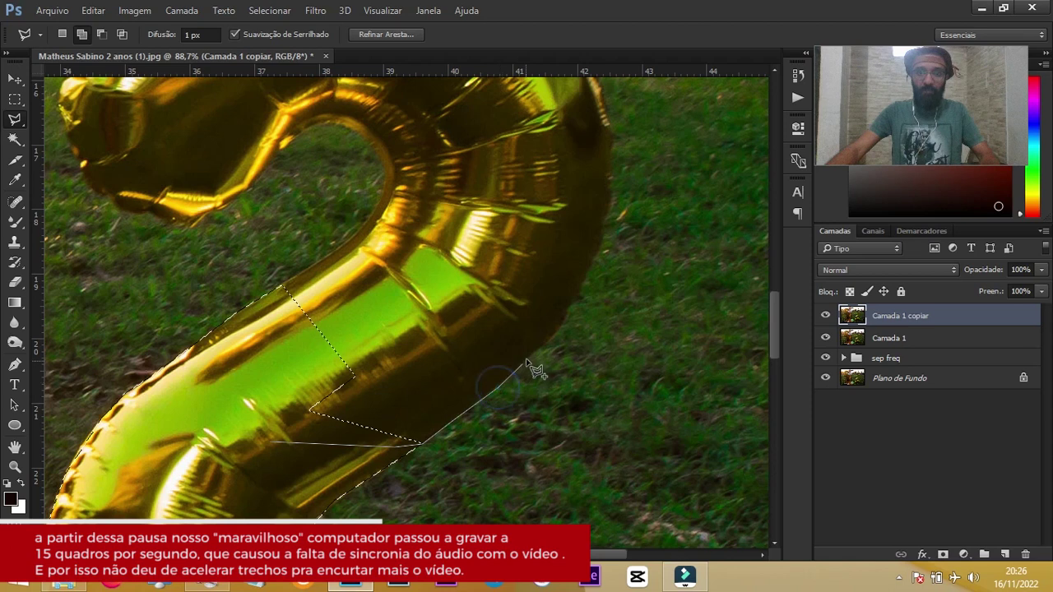
click(564, 319)
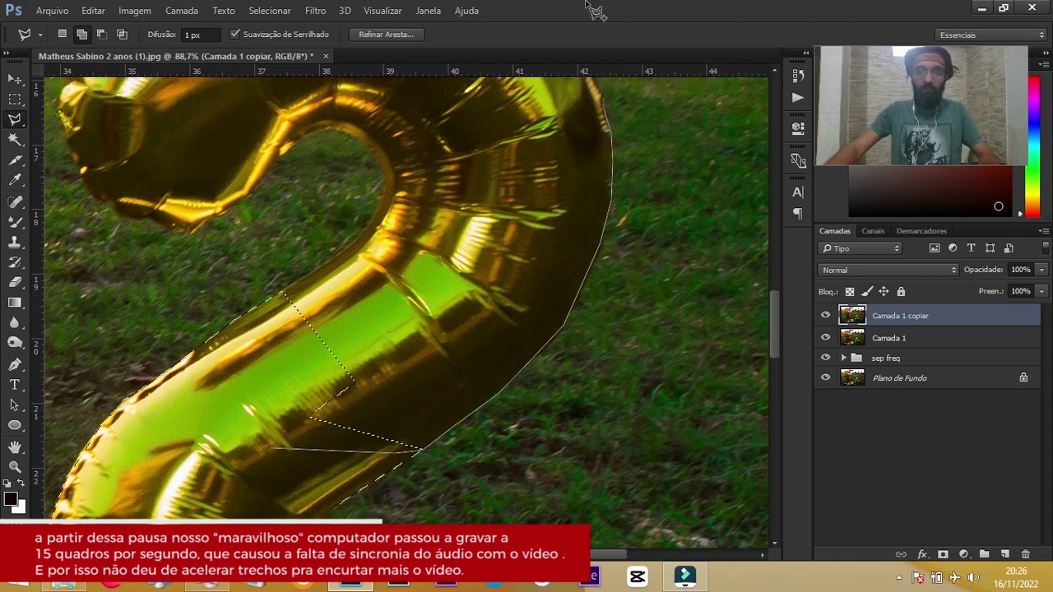
scroll(608, 115, up, 1)
Trace the outline up the curve's right side and along the top of the 2.
scroll(606, 130, up, 2)
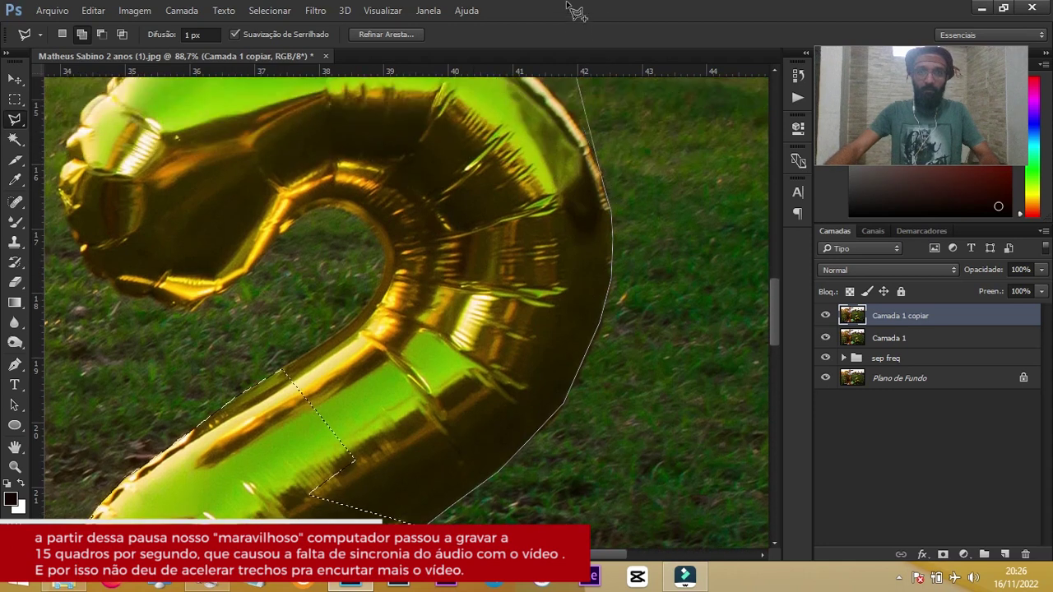
scroll(600, 164, up, 1)
click(587, 163)
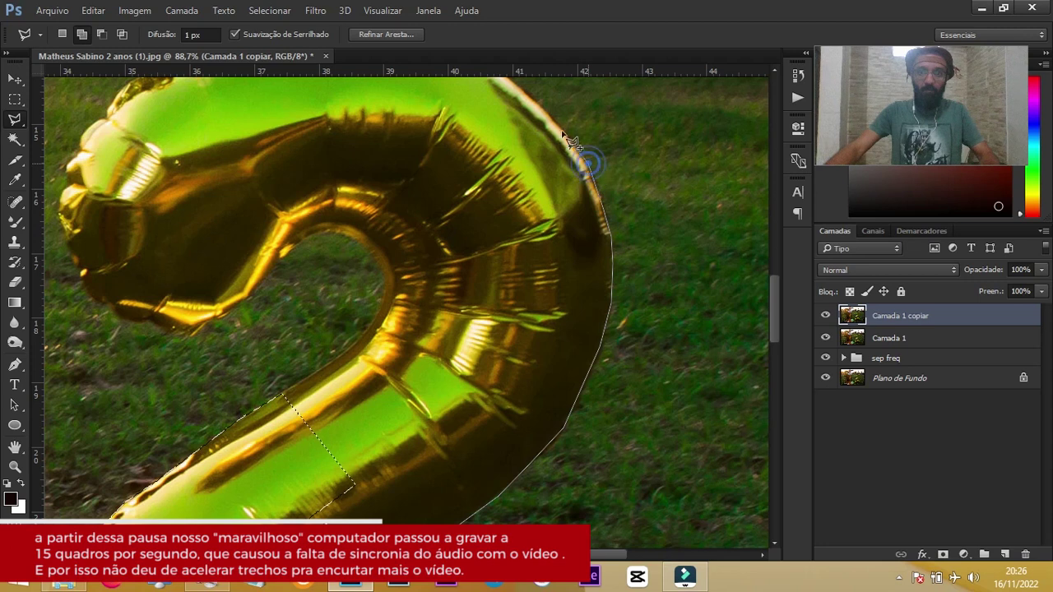
scroll(566, 136, up, 1)
scroll(518, 148, up, 2)
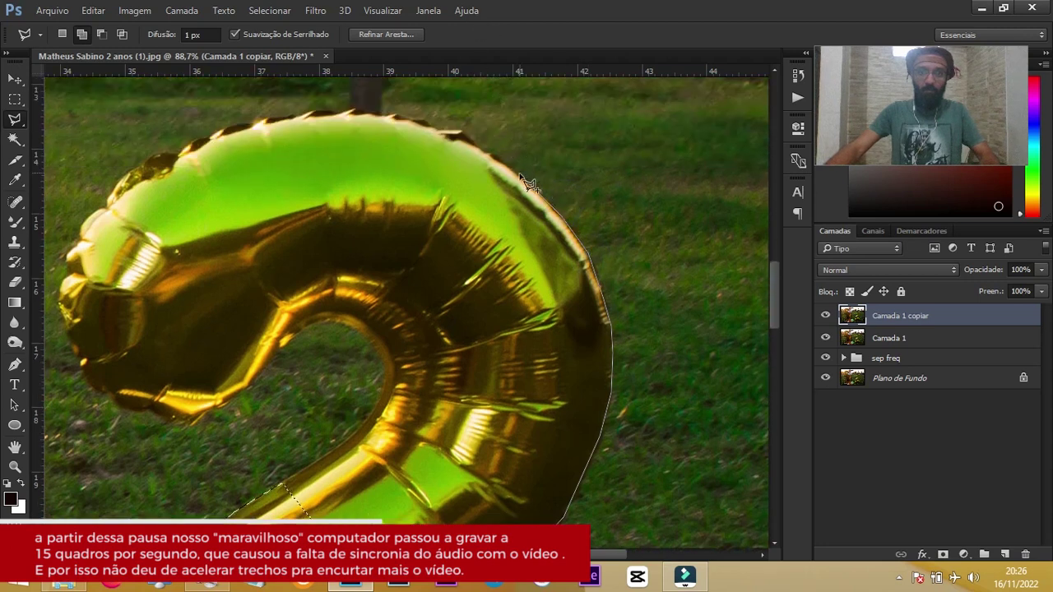
click(523, 179)
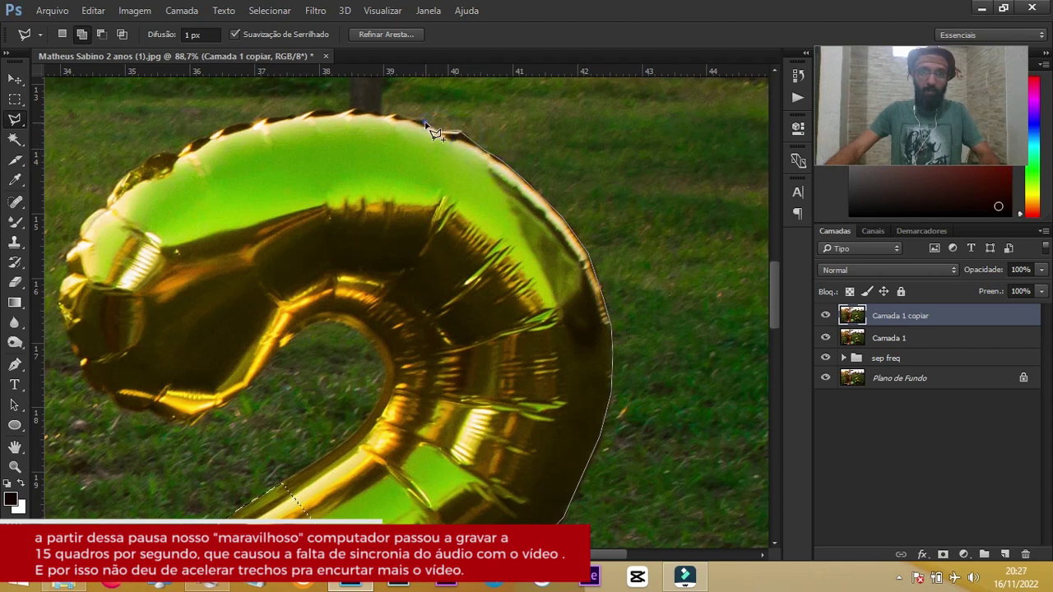
click(403, 117)
click(355, 108)
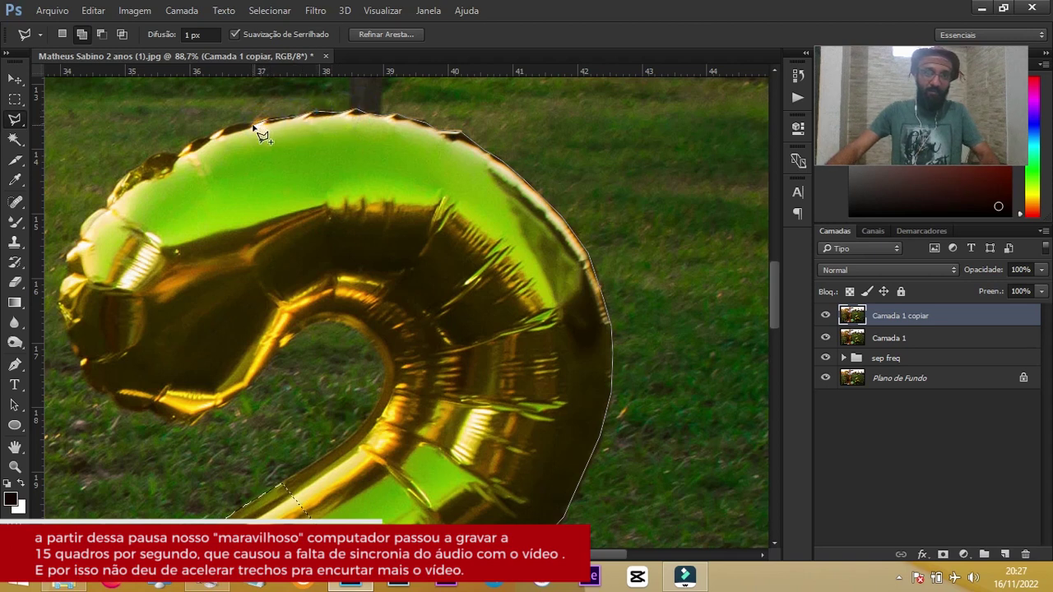
Continue left along the top of the curve and bring points back down the outer edge.
click(224, 129)
click(212, 133)
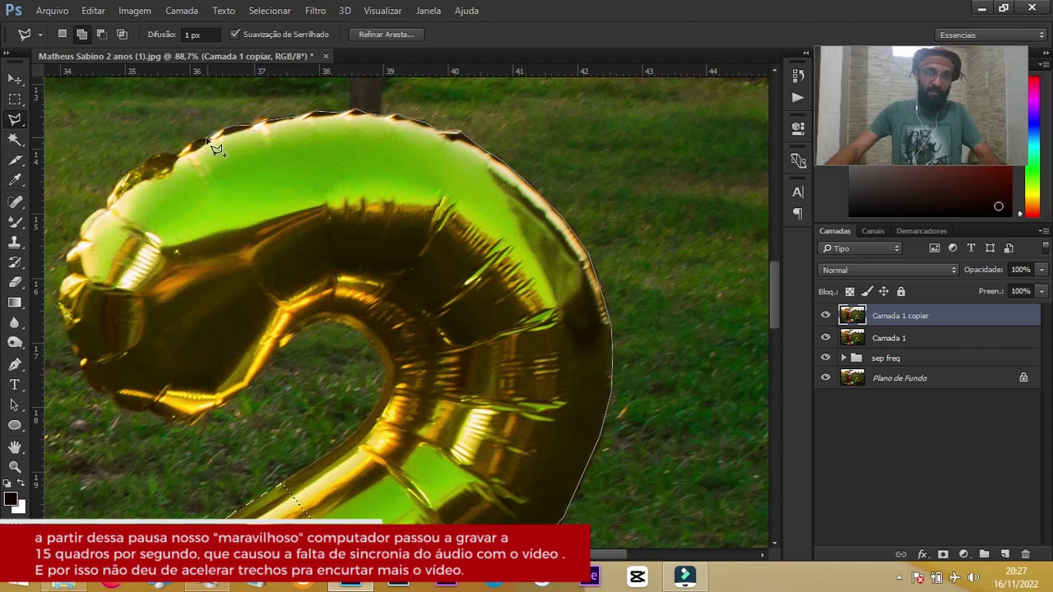
click(195, 141)
click(177, 153)
click(141, 177)
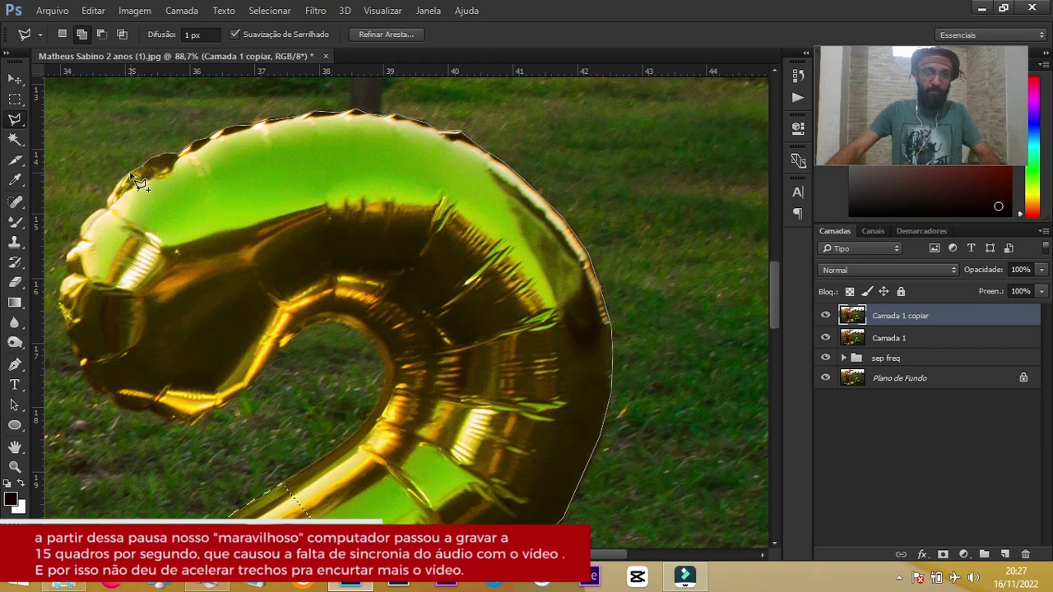
click(356, 242)
click(447, 370)
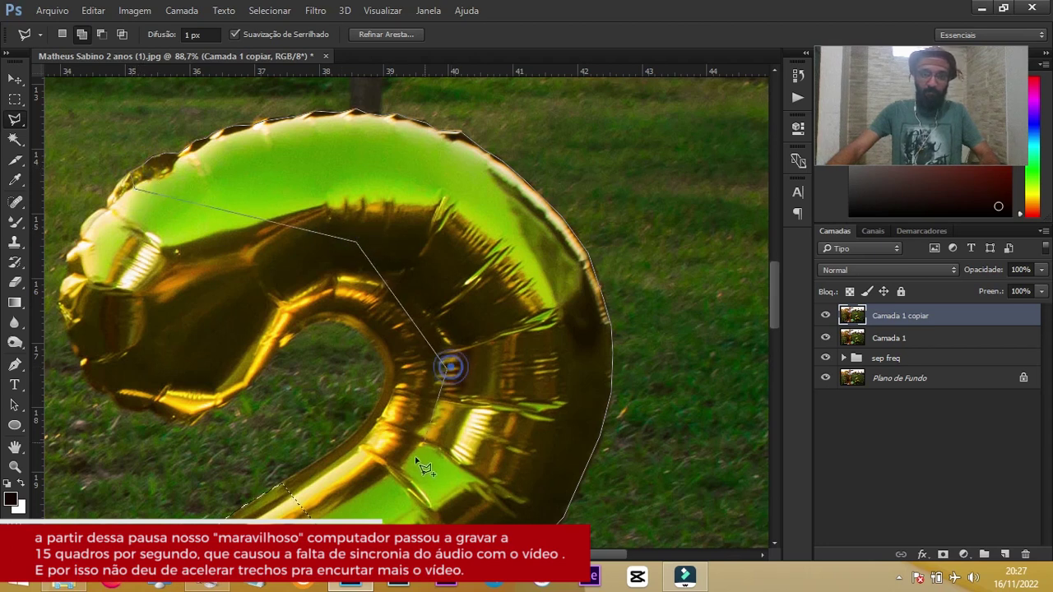
click(364, 497)
Close the upper-curve outline, then add a small region along the inner edge.
double_click(311, 514)
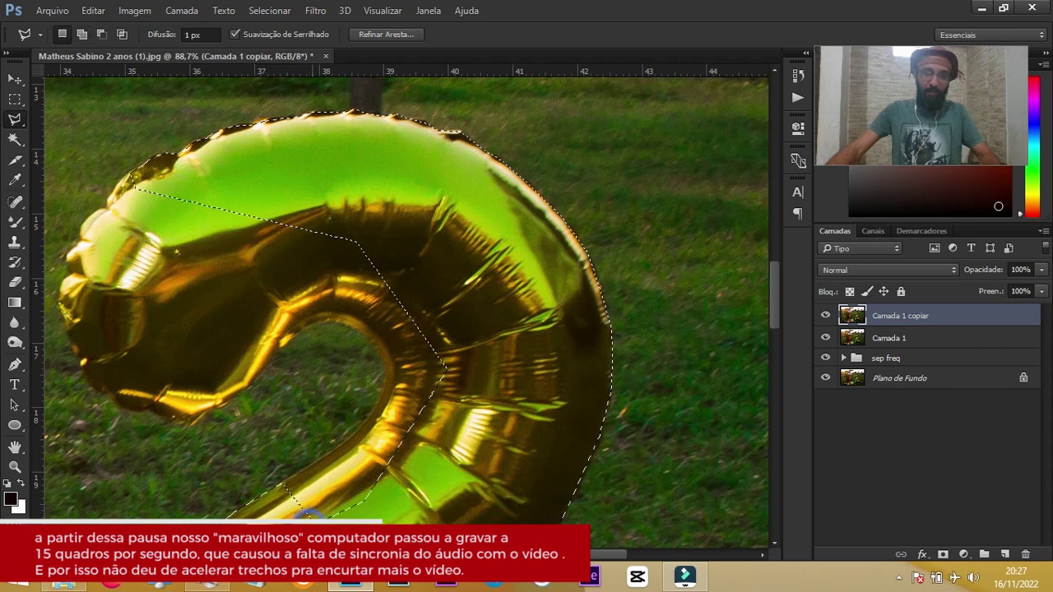
key(shift)
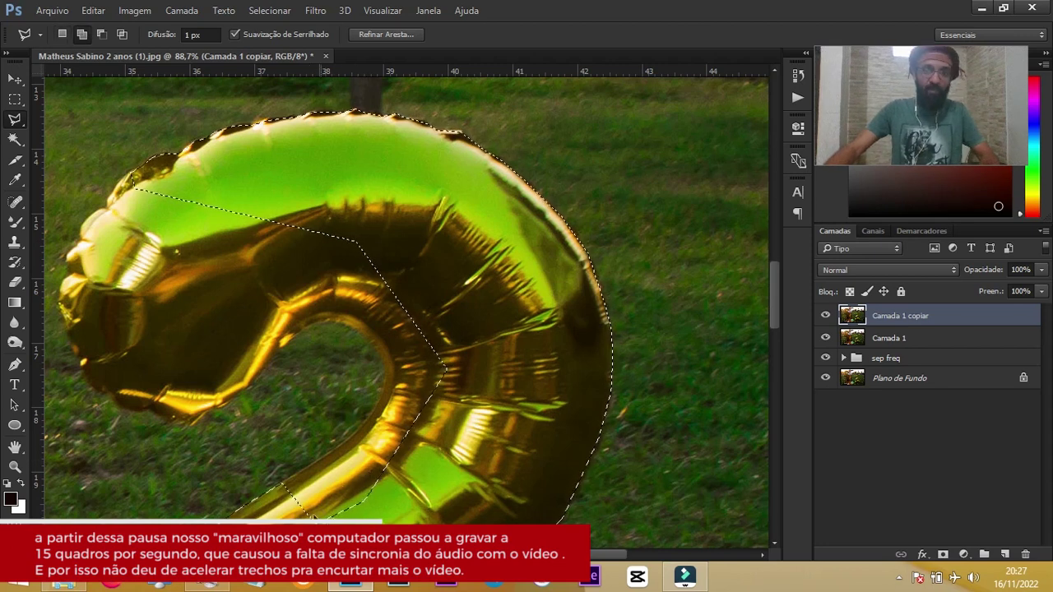
click(406, 519)
click(507, 362)
click(434, 315)
click(391, 362)
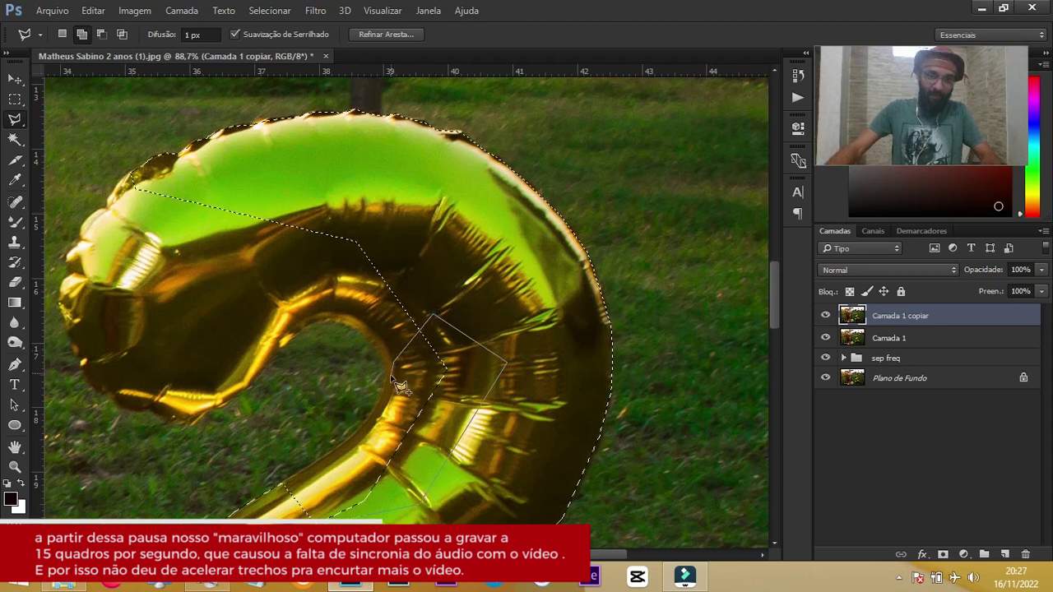
click(361, 417)
click(360, 436)
click(299, 471)
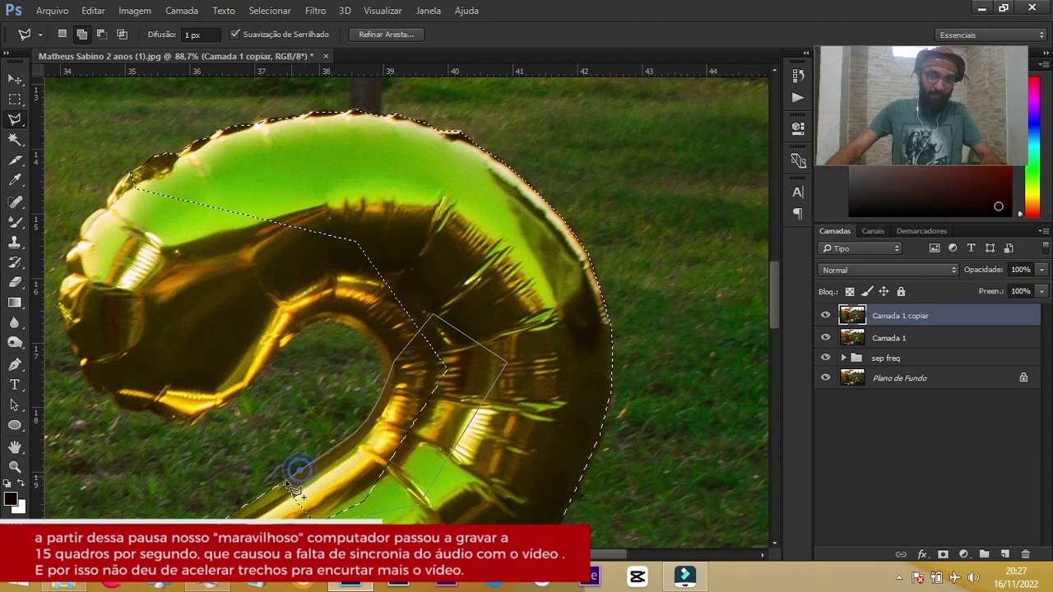
click(432, 315)
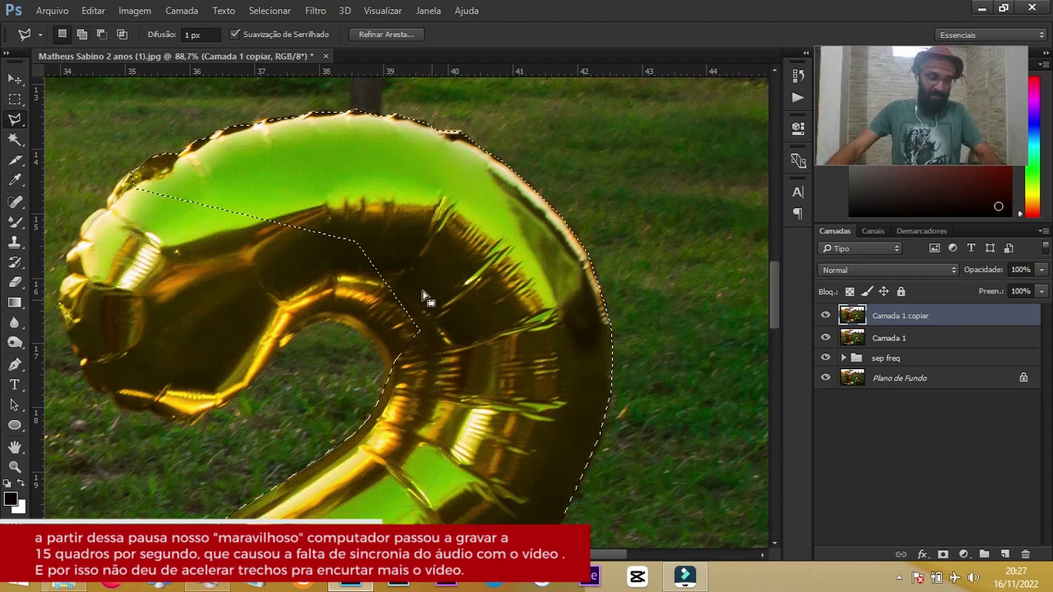
Start another added outline across the balloon, following the inner curve down and left.
click(223, 167)
click(423, 247)
click(472, 371)
click(393, 413)
click(380, 409)
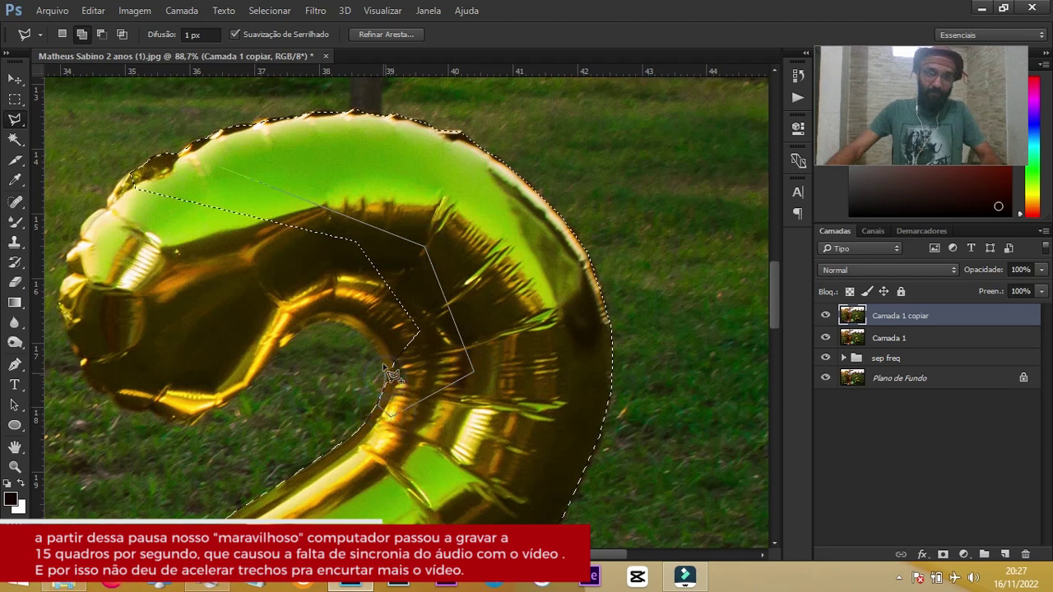
click(383, 362)
click(372, 344)
click(359, 333)
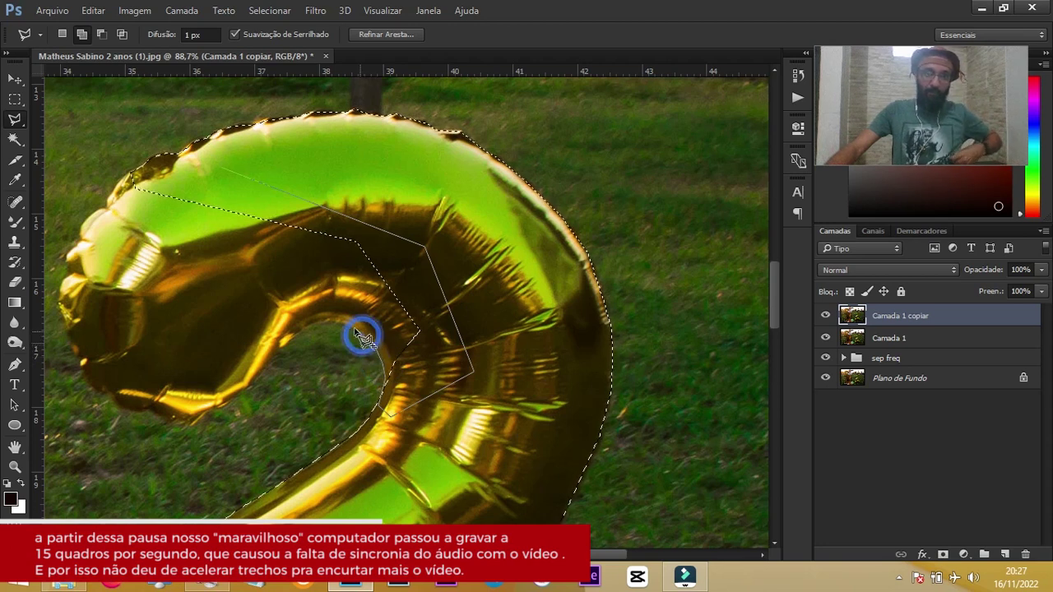
click(350, 328)
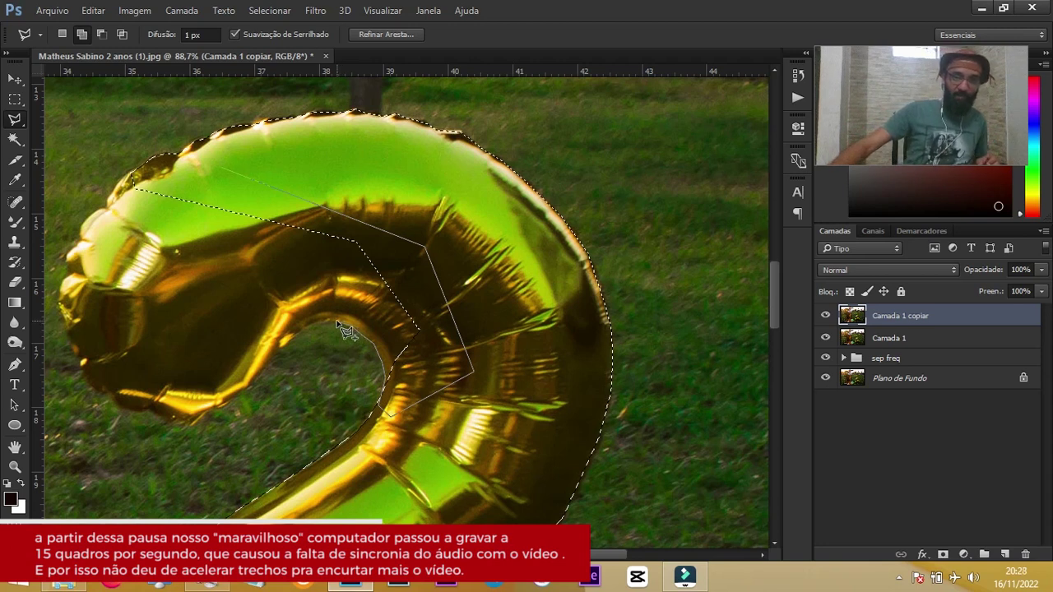
click(334, 322)
click(327, 322)
click(309, 327)
click(289, 349)
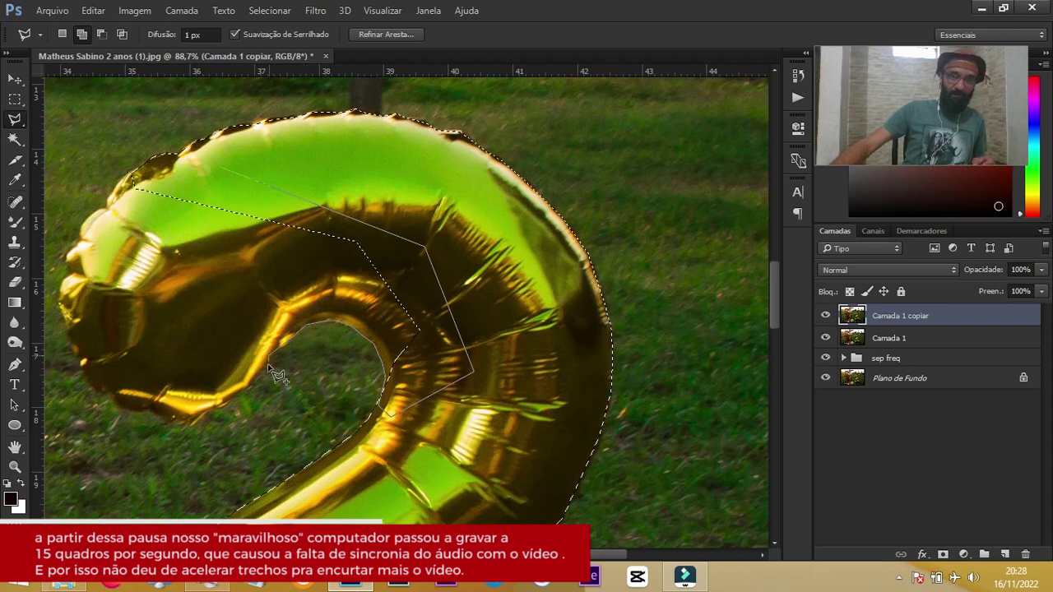
click(270, 366)
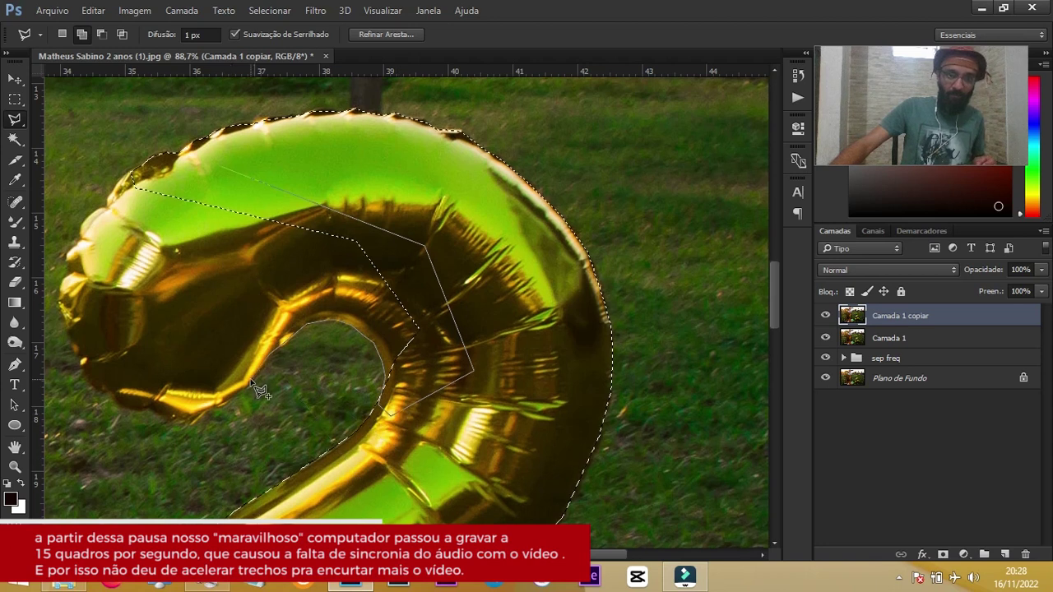
Trace the added outline along the balloon's lower edge toward the left tip.
click(210, 408)
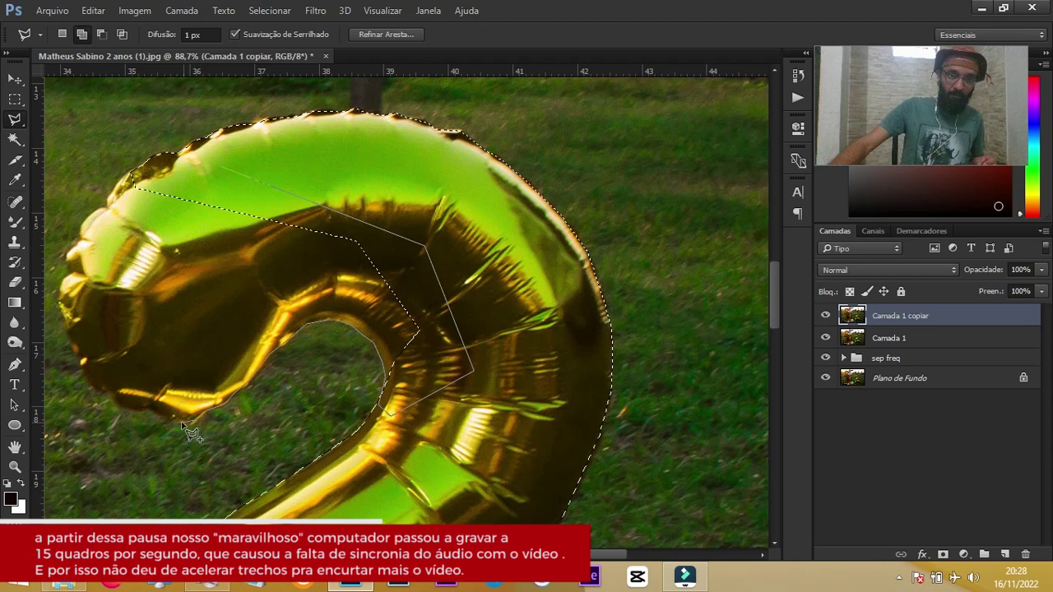
click(173, 420)
click(161, 417)
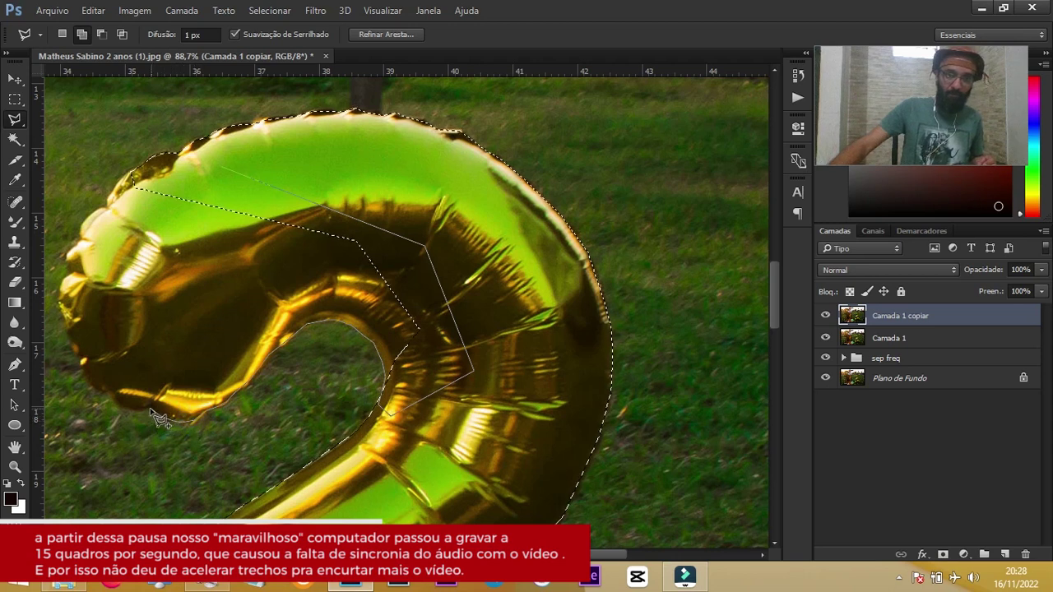
click(124, 405)
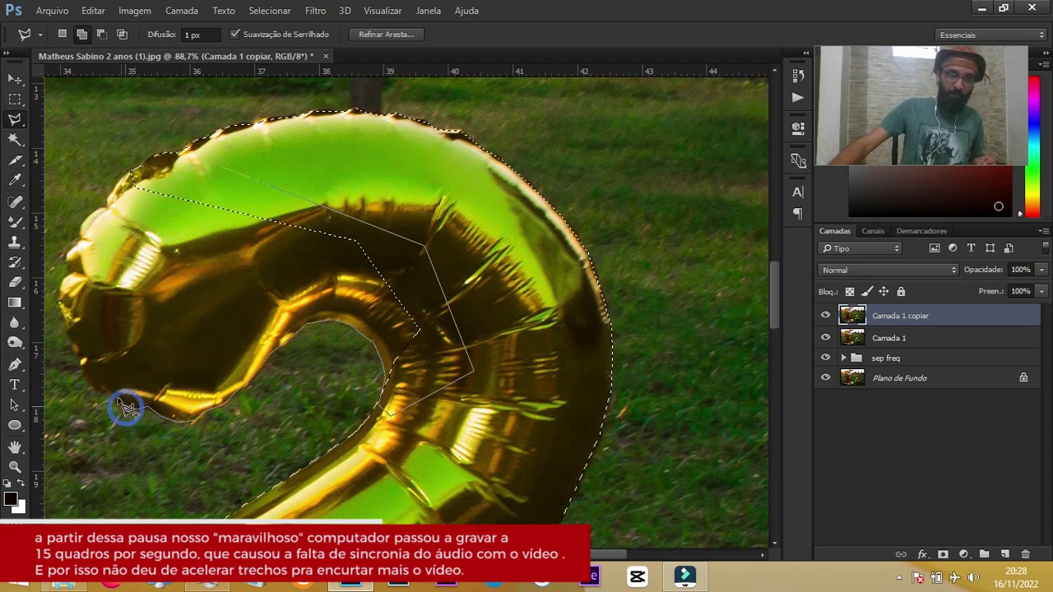
click(117, 403)
click(112, 398)
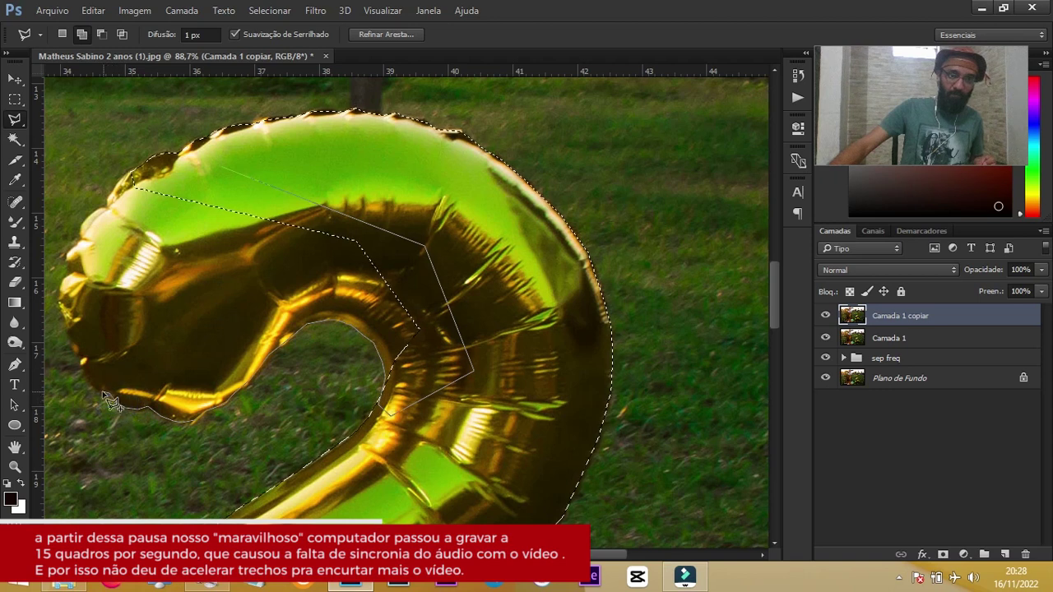
click(86, 375)
click(80, 365)
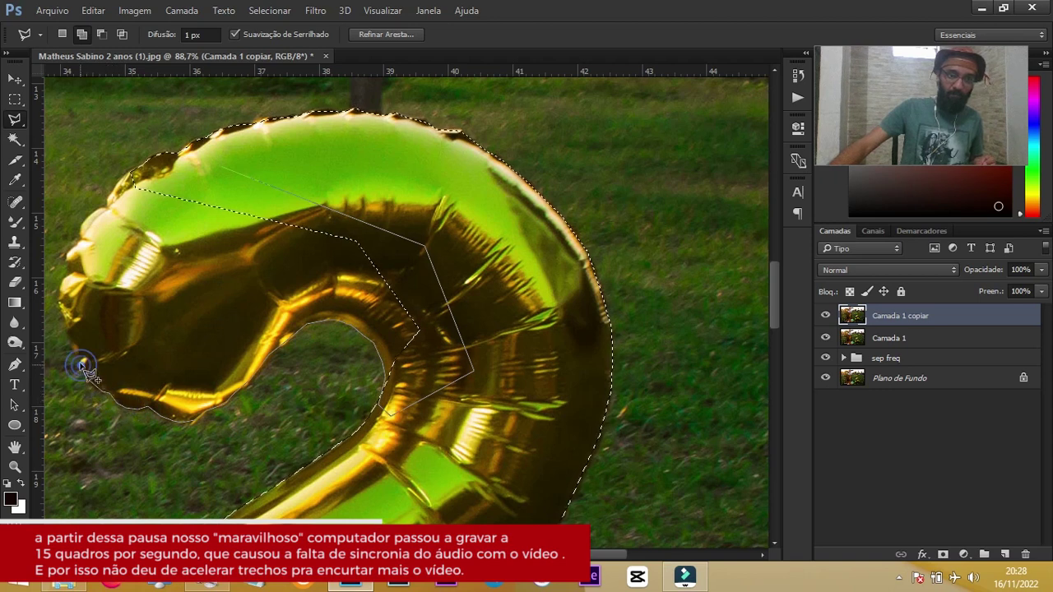
Trace up the curled left tip and along the balloon's top-left edge.
click(66, 294)
click(64, 282)
click(69, 275)
click(74, 263)
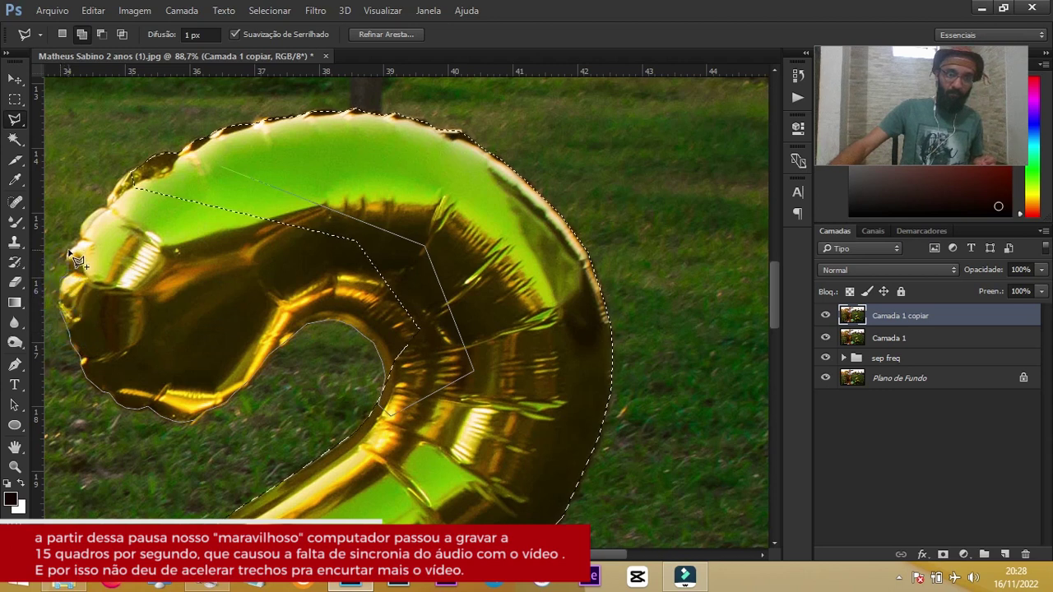
click(84, 240)
click(84, 228)
click(99, 213)
click(117, 200)
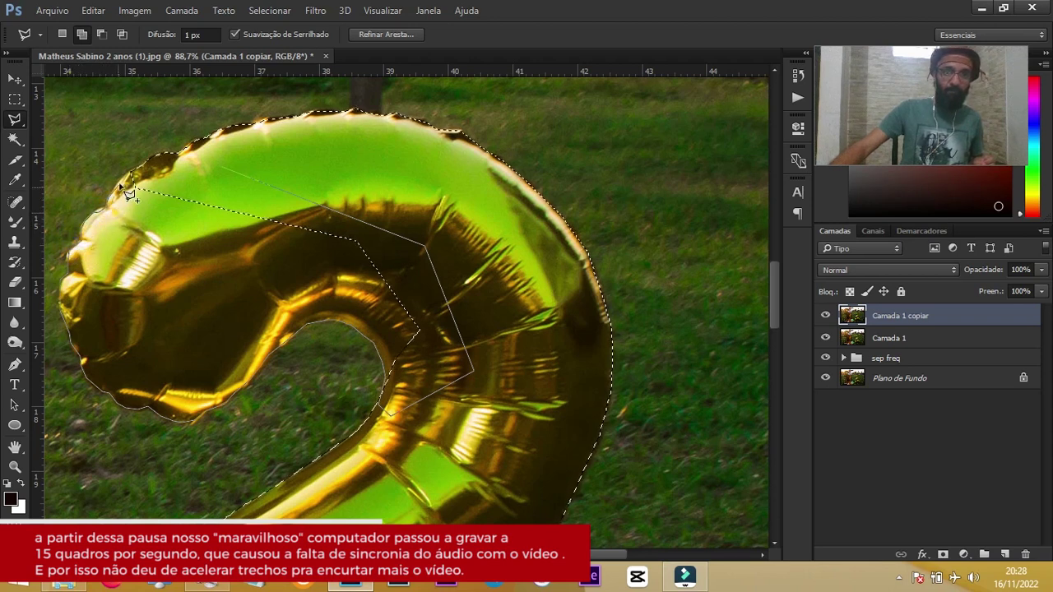
click(123, 175)
click(165, 170)
Close the balloon selection, zoom out, and add it as a mask on Camada 1 copiar.
double_click(166, 170)
scroll(383, 251, down, 1)
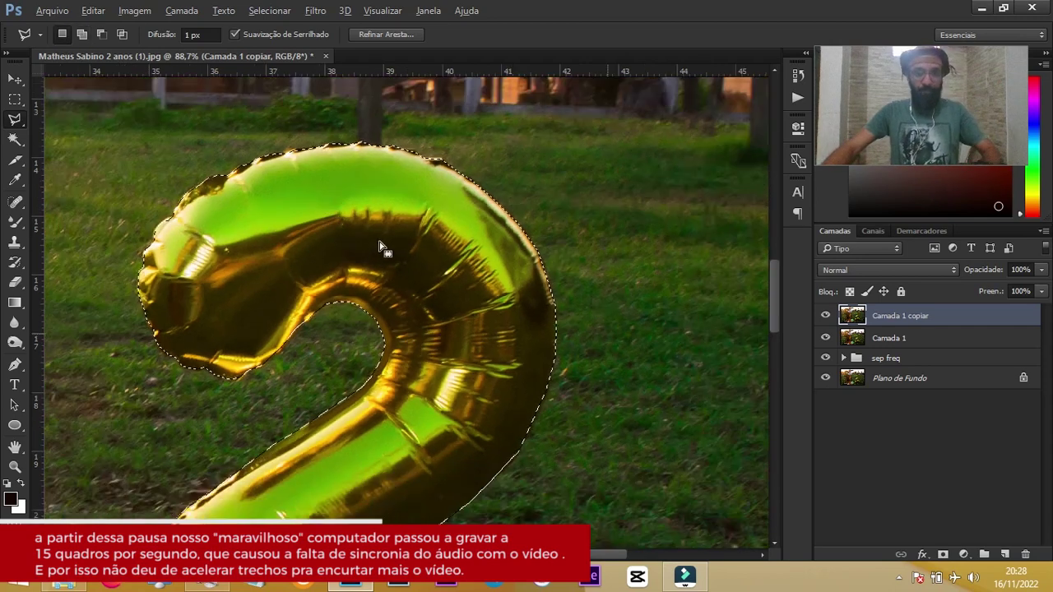
scroll(384, 251, down, 2)
scroll(384, 251, down, 1)
scroll(383, 251, down, 2)
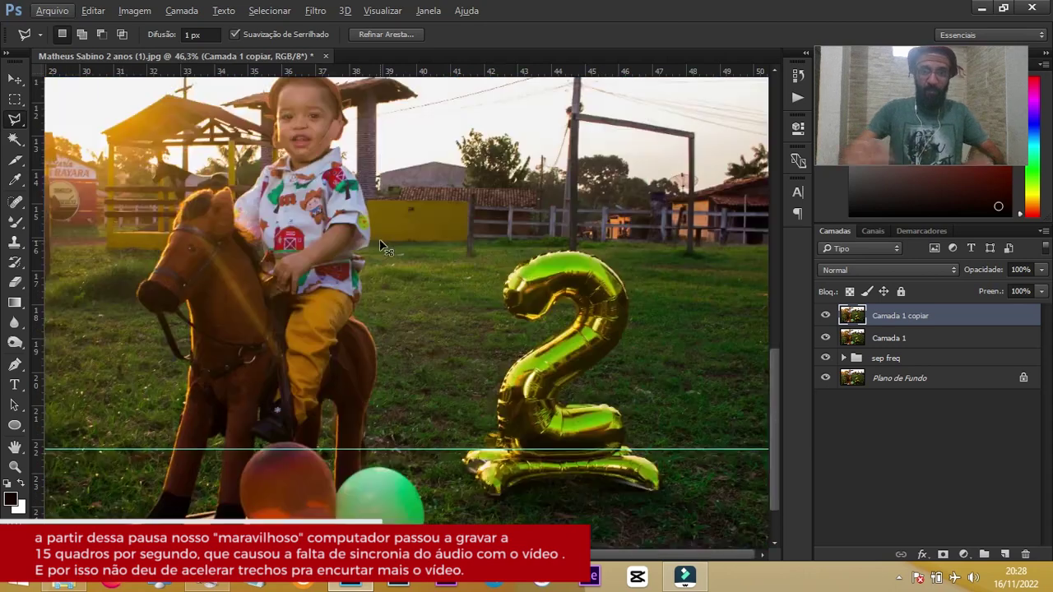
scroll(383, 249, down, 3)
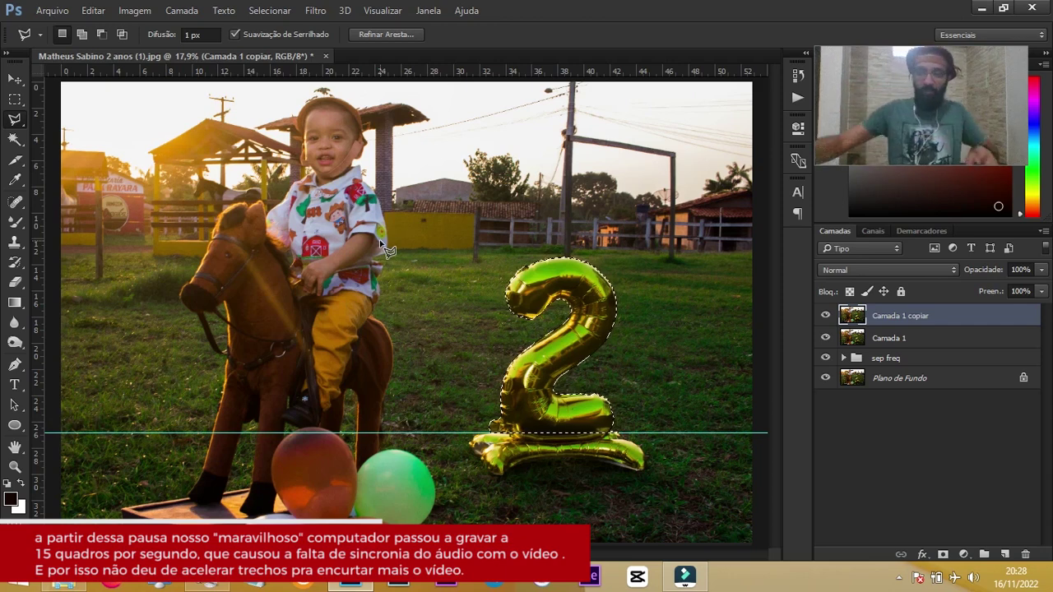
click(942, 555)
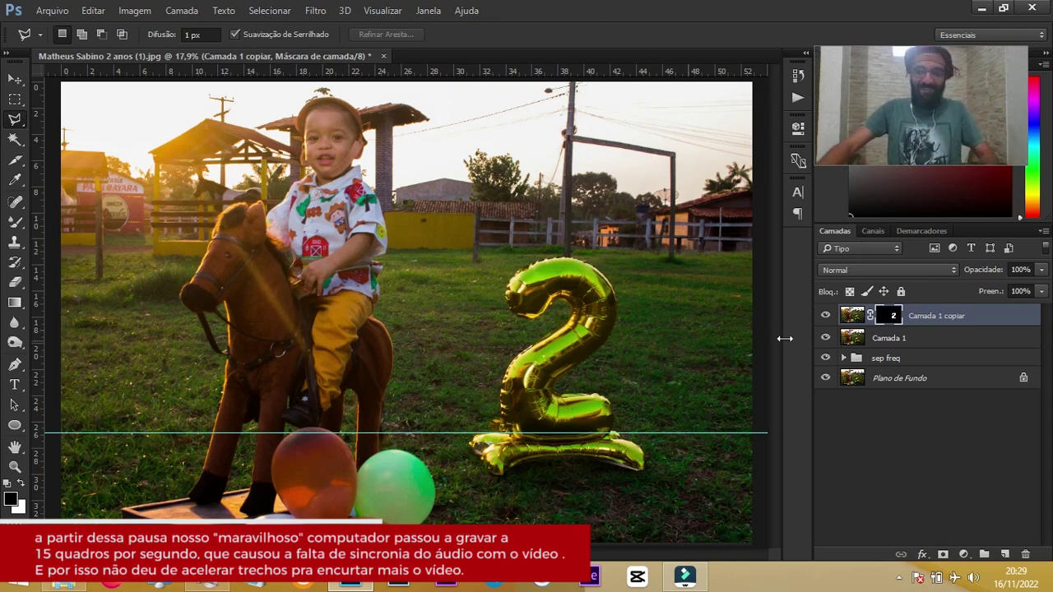
Solo the masked layer to check the balloon cutout, restore the layers, and undo the mask.
alt+click(826, 319)
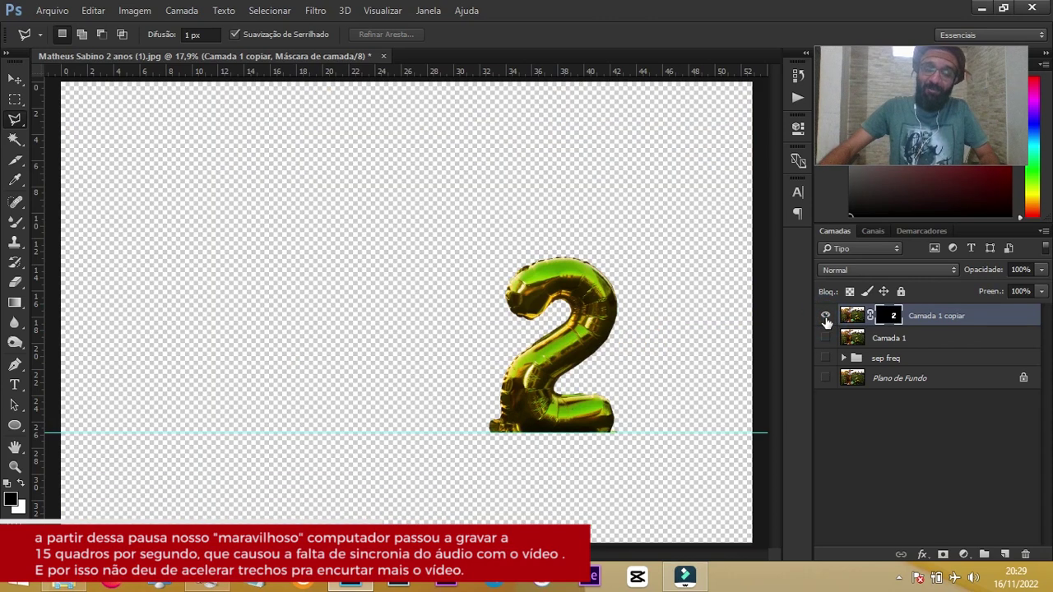
alt+click(826, 319)
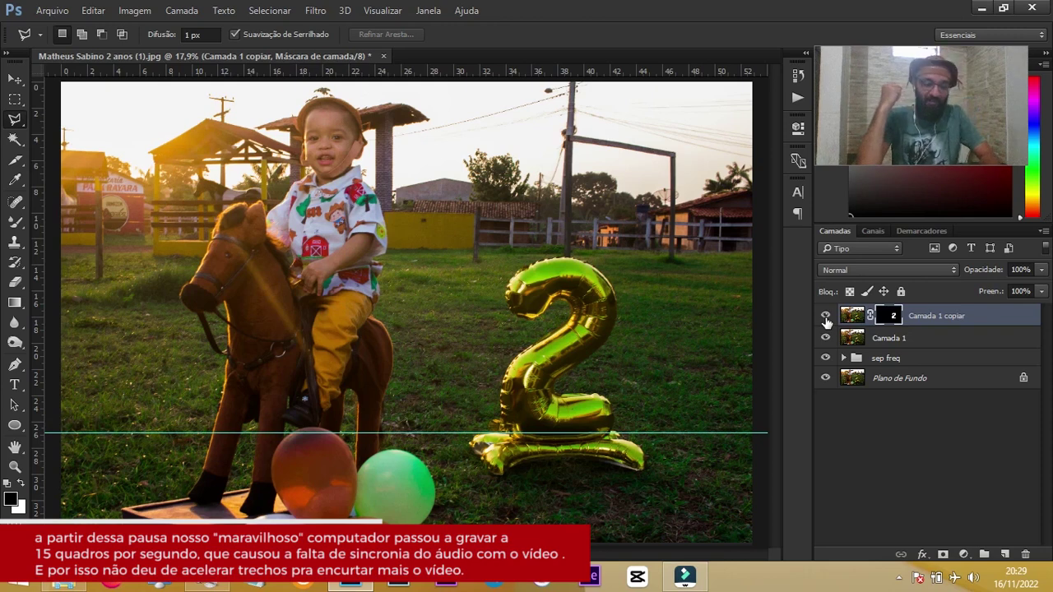
key(ctrl+z)
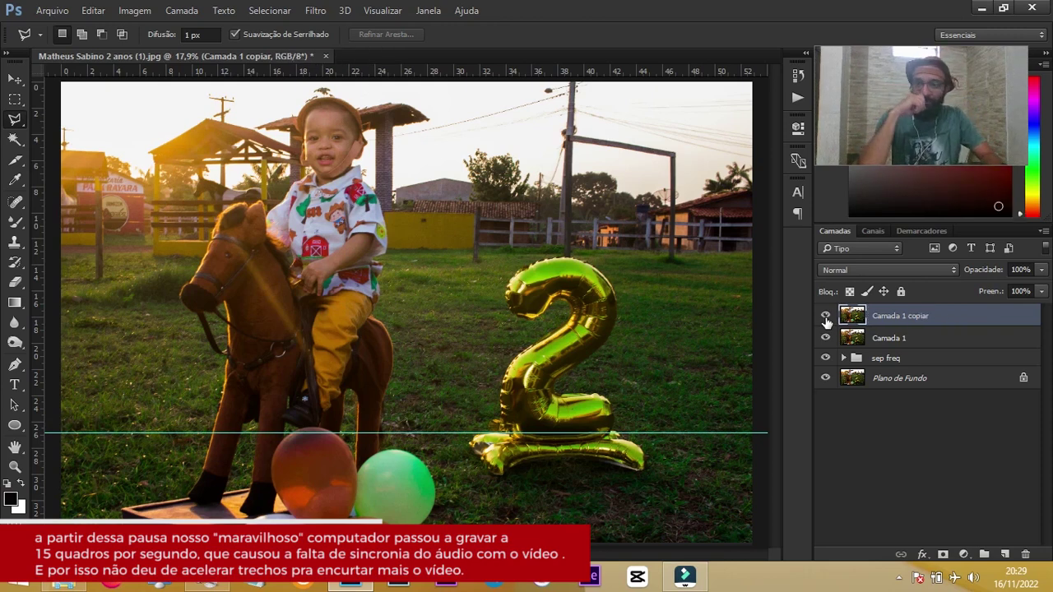
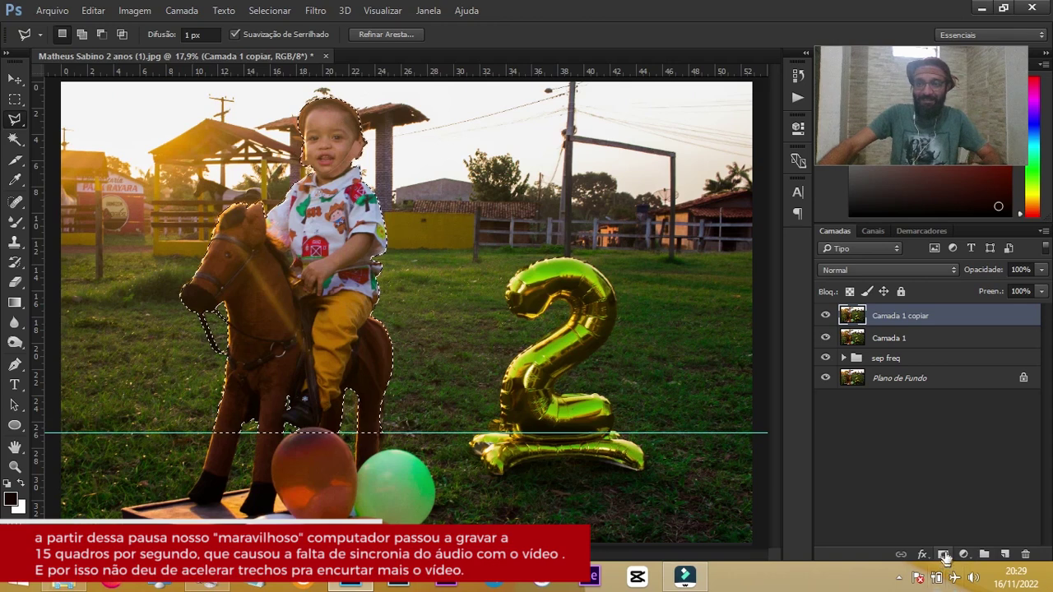
Mask Camada 1 copiar to the boy and horse, then add an unmasked duplicate, Camada 1 copiar 2.
click(943, 556)
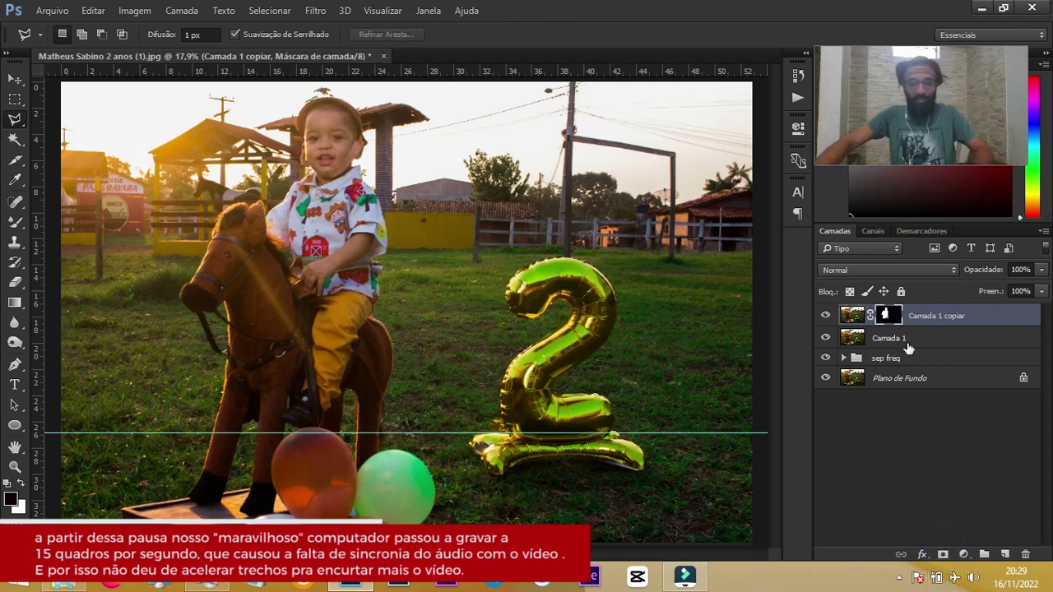
key(ctrl+j)
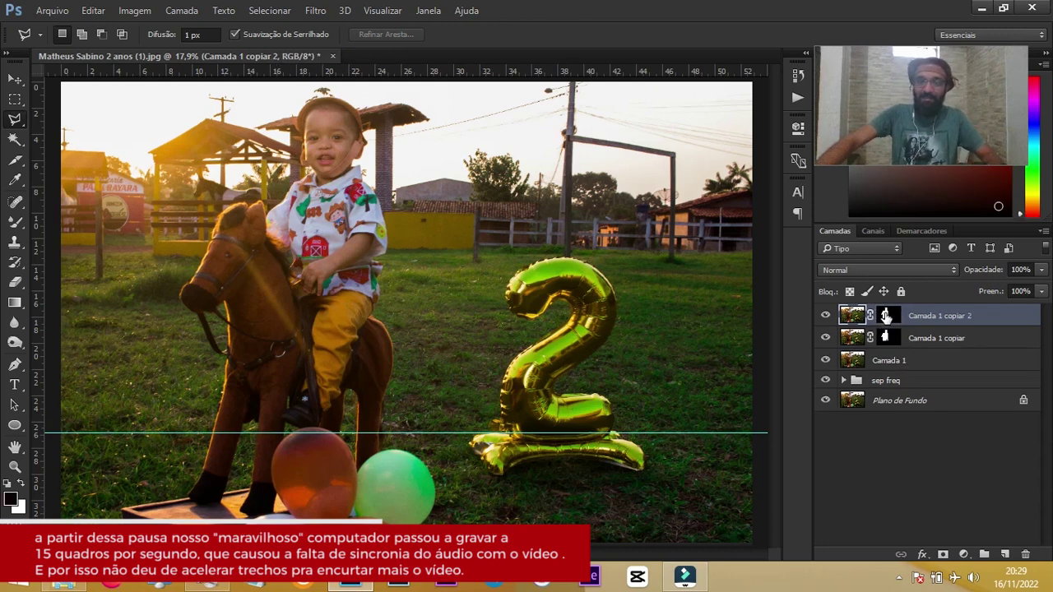
right_click(886, 316)
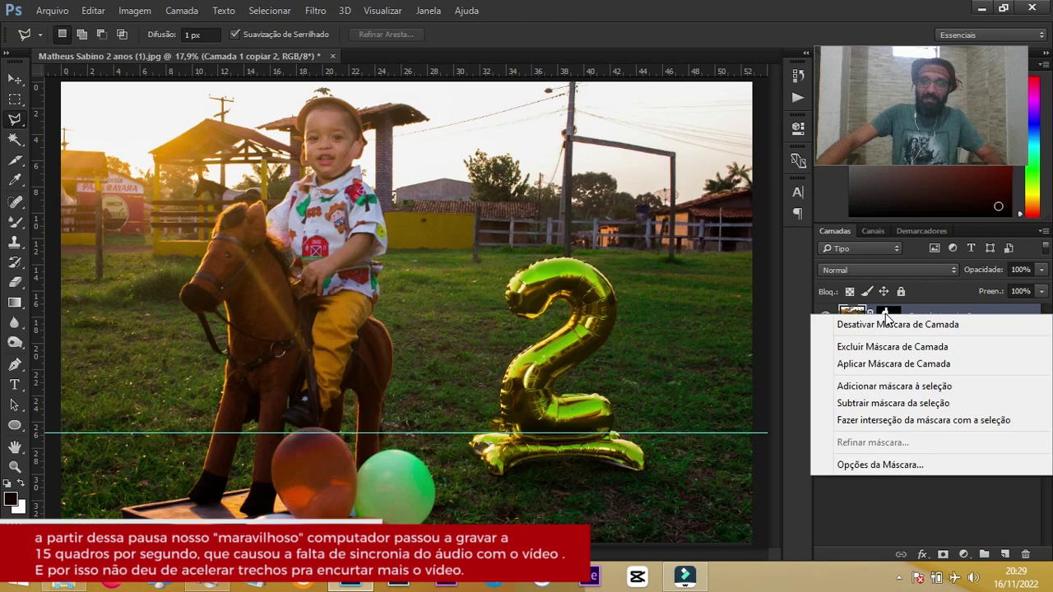
click(881, 348)
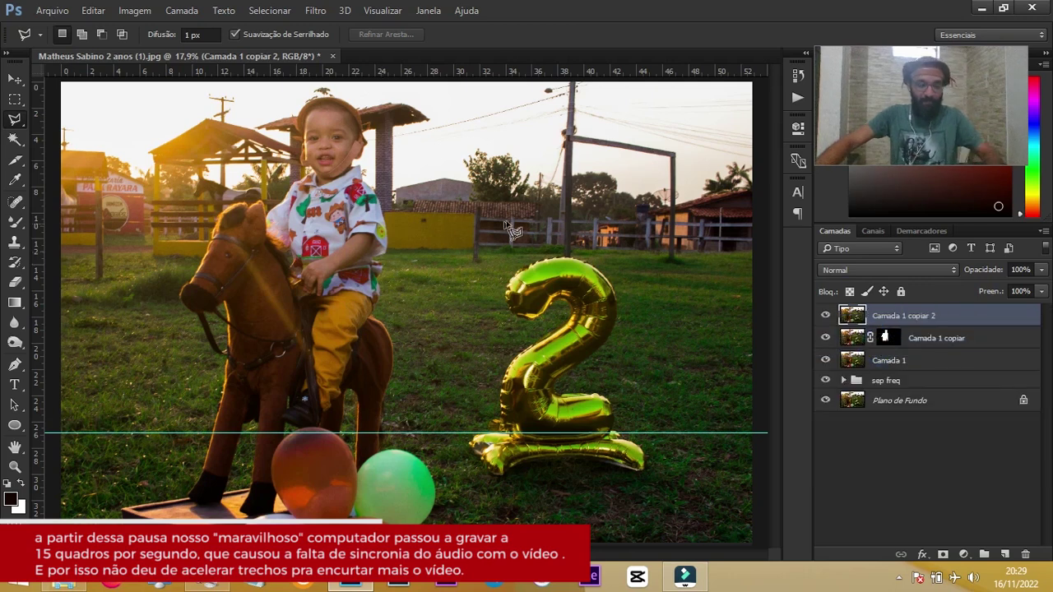
Zoom in on the gold 2 balloon's base and place the first lasso point along the guide.
scroll(570, 391, up, 1)
scroll(580, 428, up, 1)
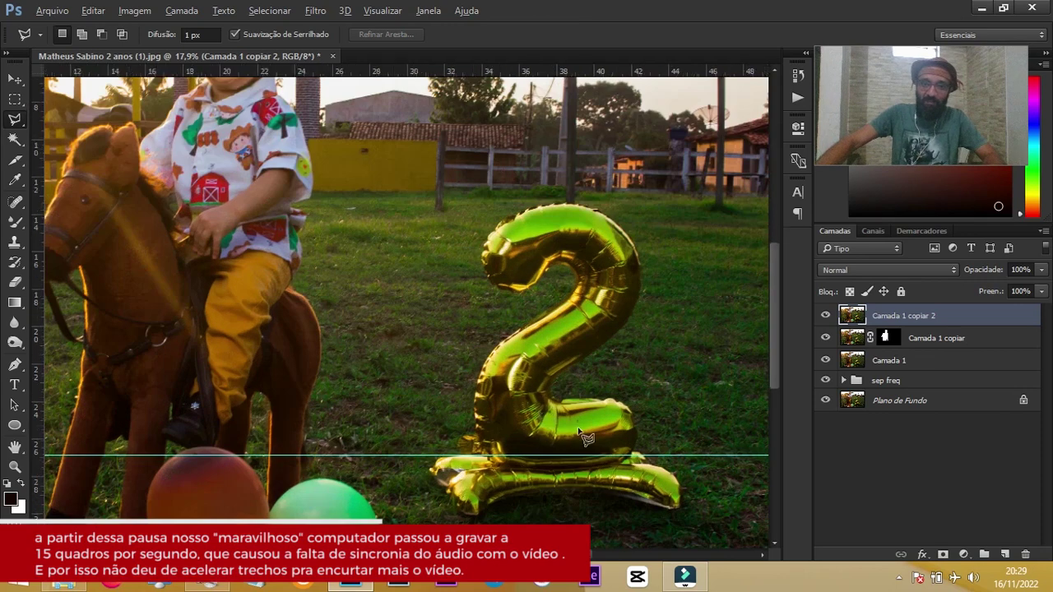
scroll(584, 438, up, 1)
scroll(584, 438, up, 1)
scroll(584, 438, up, 2)
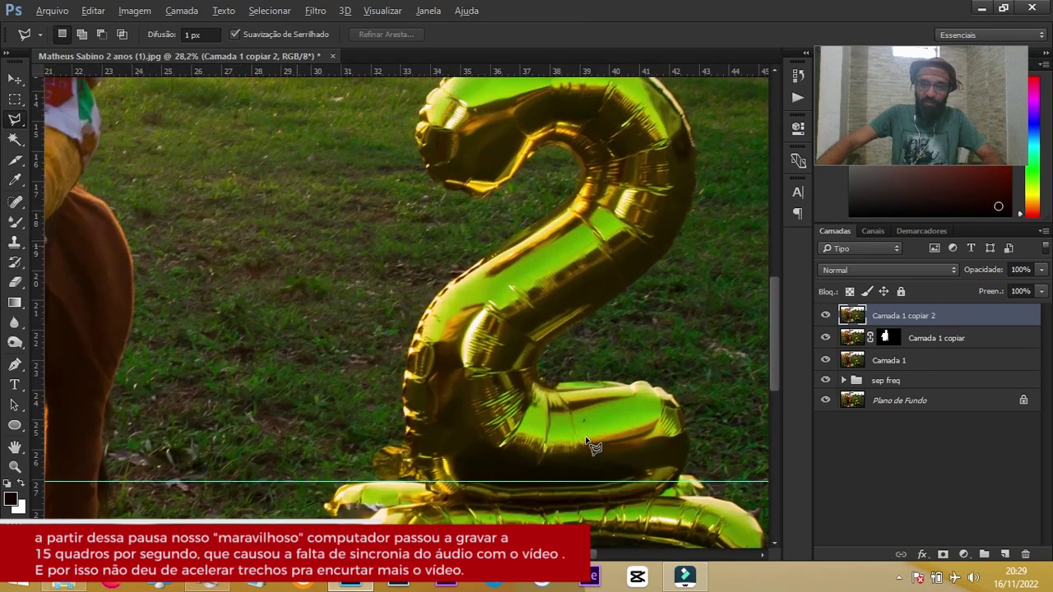
scroll(592, 442, up, 2)
scroll(635, 458, up, 1)
scroll(668, 475, up, 1)
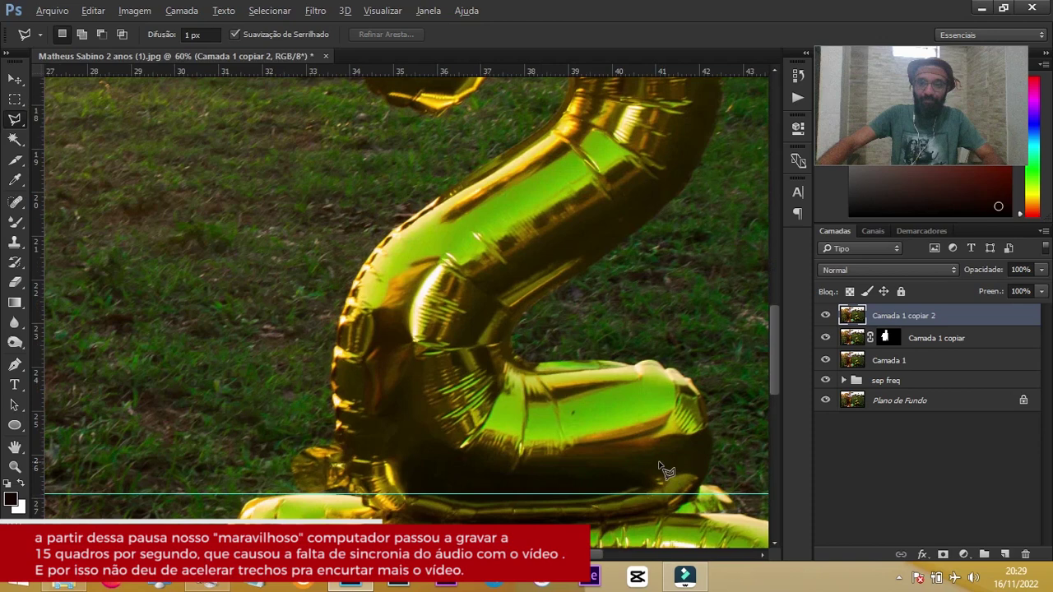
scroll(666, 471, up, 1)
scroll(671, 453, up, 1)
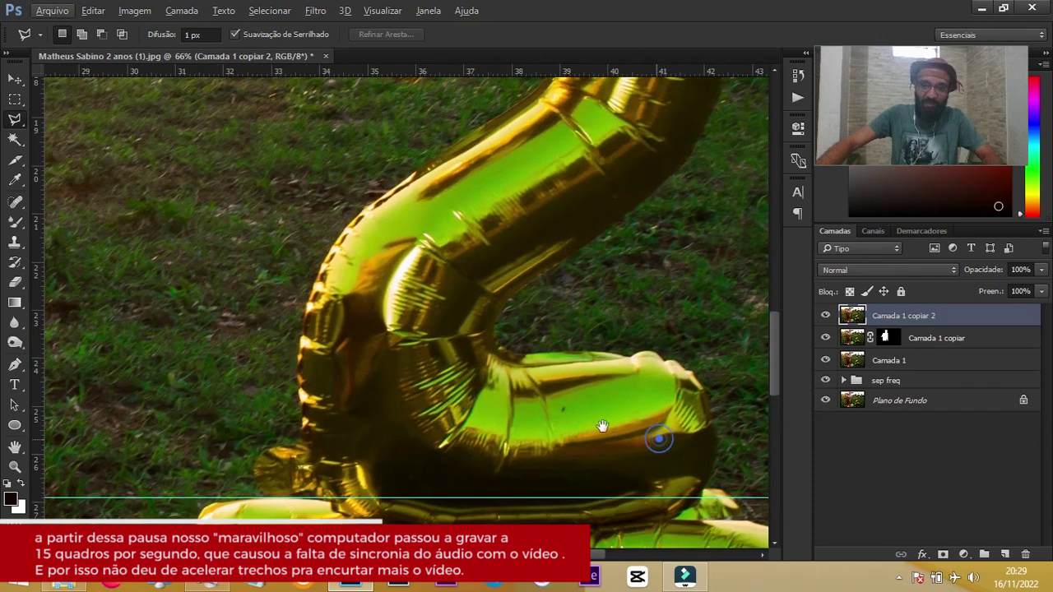
drag(599, 425, 516, 395)
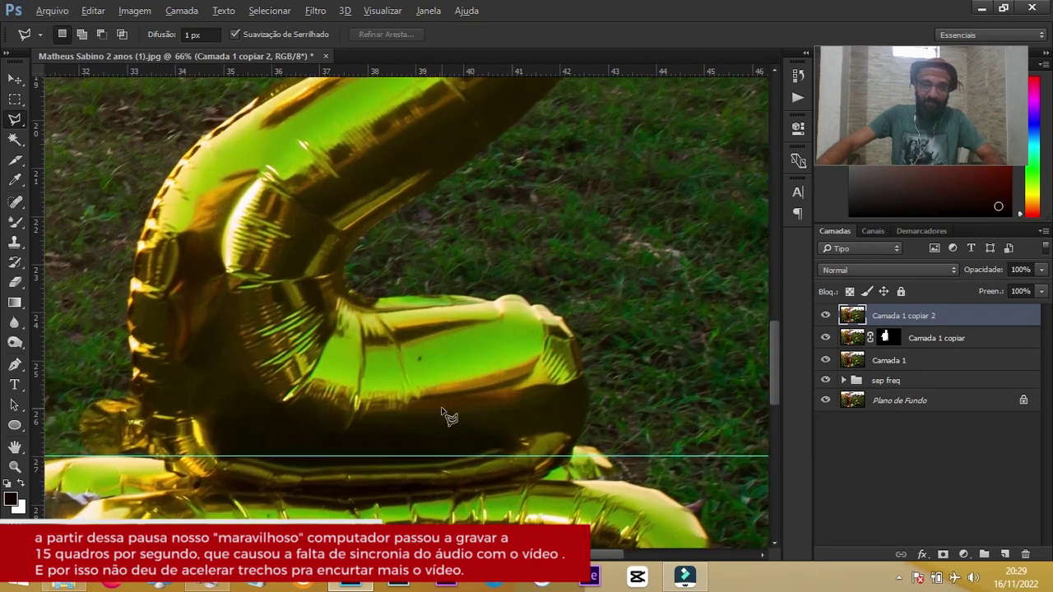
scroll(442, 412, up, 1)
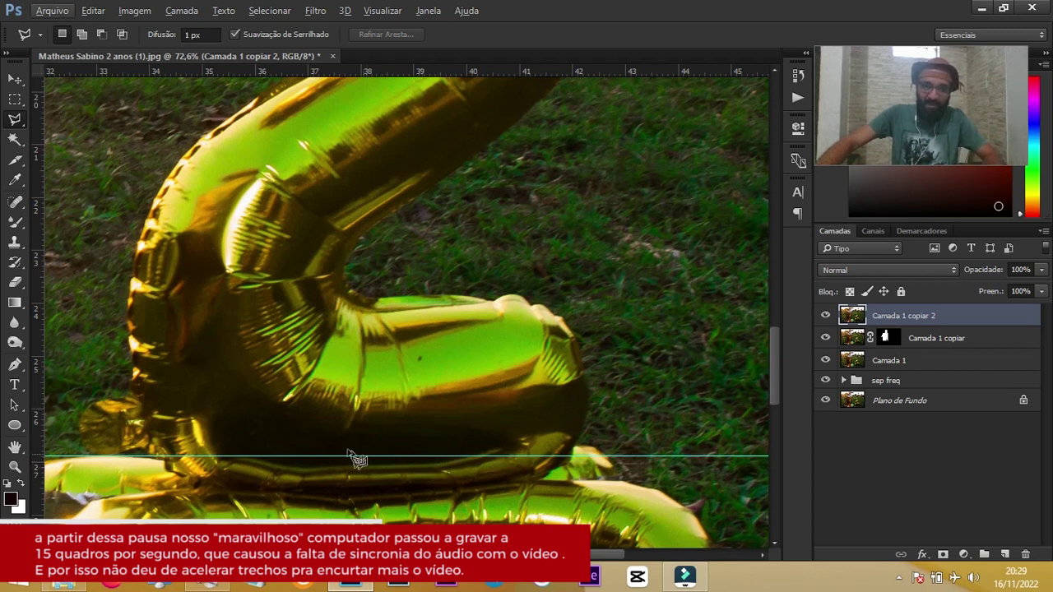
click(282, 458)
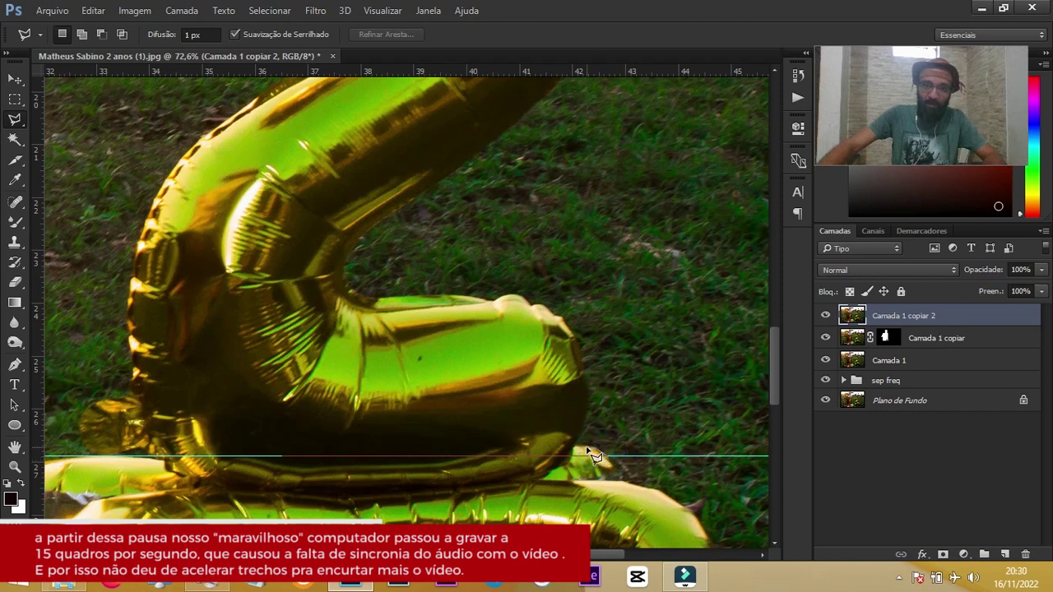
Trace the lasso outline up the balloon's right edge and around the curl's rounded tip.
click(575, 452)
click(588, 407)
click(586, 385)
click(583, 363)
click(579, 346)
click(568, 323)
click(559, 313)
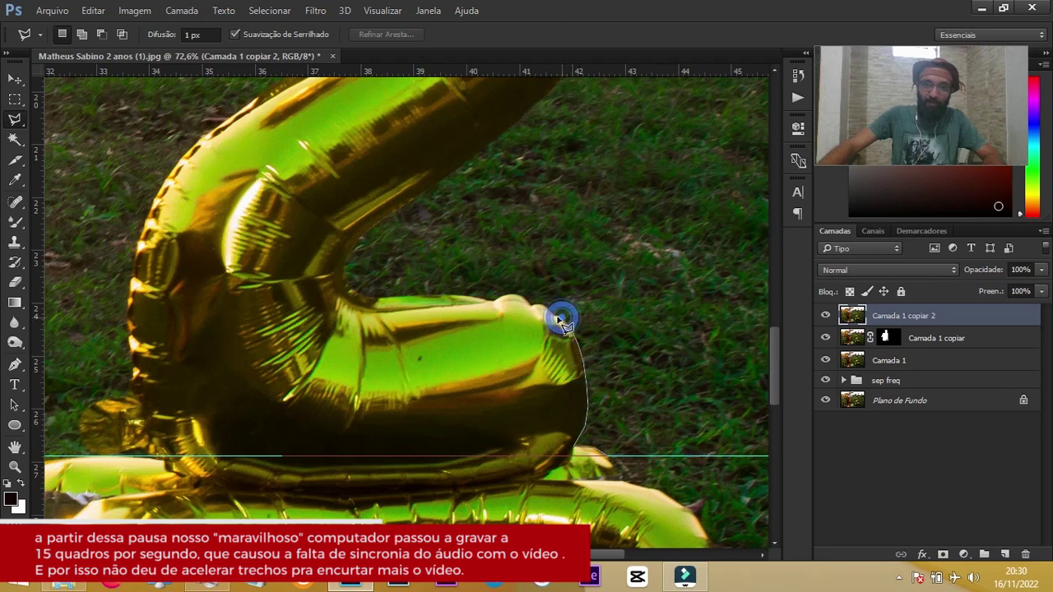
click(552, 315)
click(545, 309)
click(539, 308)
click(533, 308)
Trace left along the curl's top and up the inner edge of the balloon's bend.
click(508, 298)
click(500, 299)
click(491, 300)
click(475, 300)
click(453, 298)
click(429, 297)
click(393, 300)
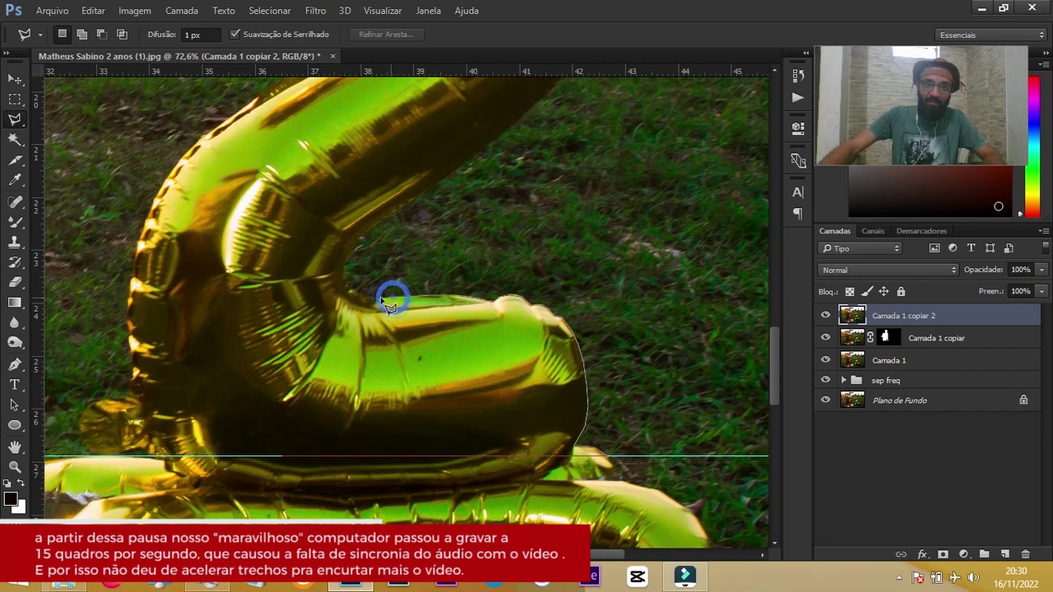
click(372, 300)
click(362, 295)
click(349, 291)
click(346, 281)
click(349, 268)
click(351, 256)
click(362, 238)
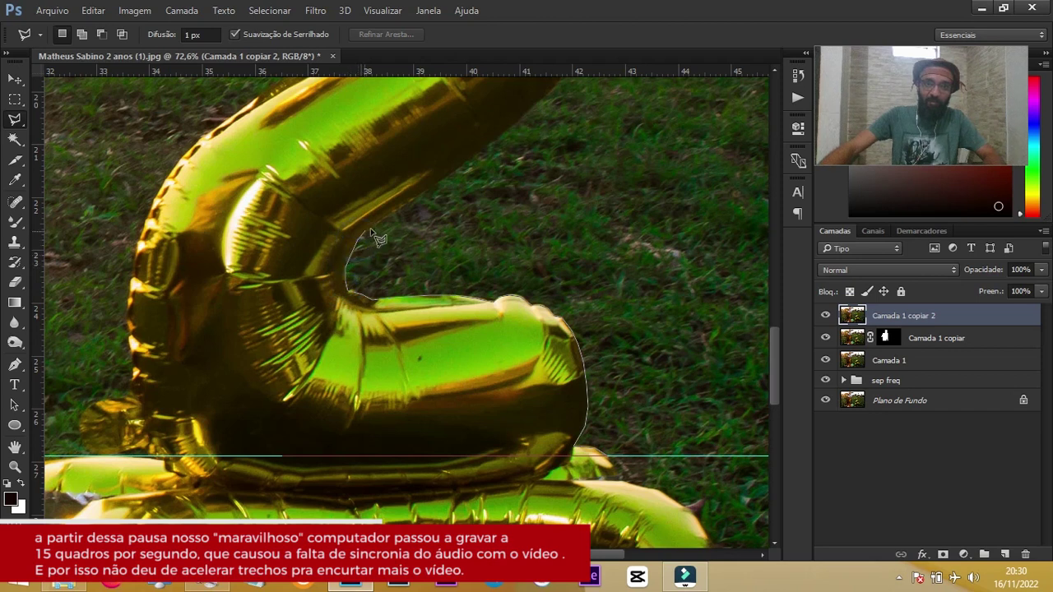
Cut across the diagonal stem, trace down the balloon's outer left edge and close the selection.
click(413, 200)
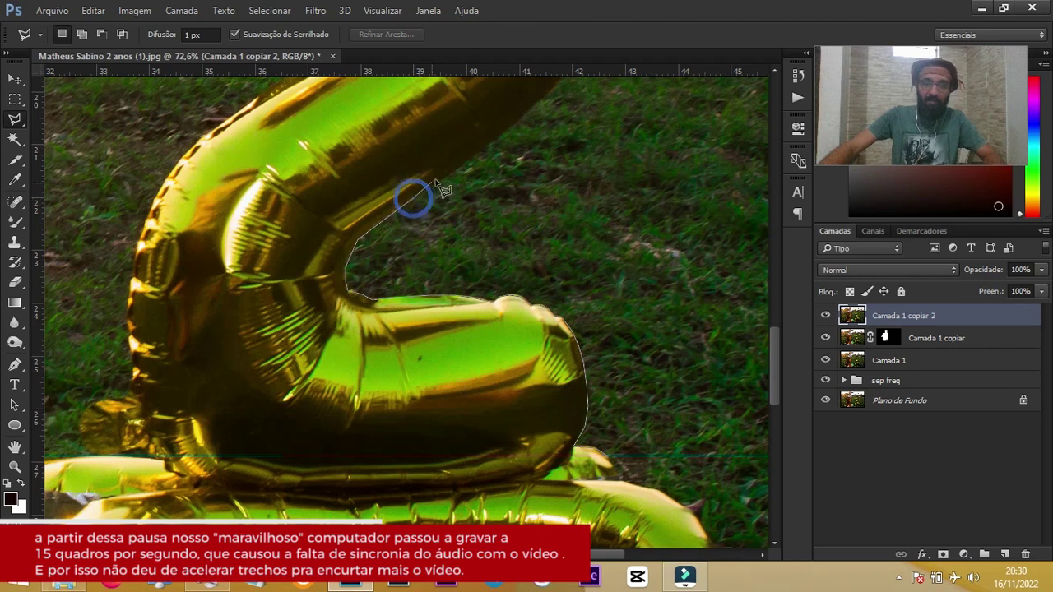
click(485, 151)
click(333, 103)
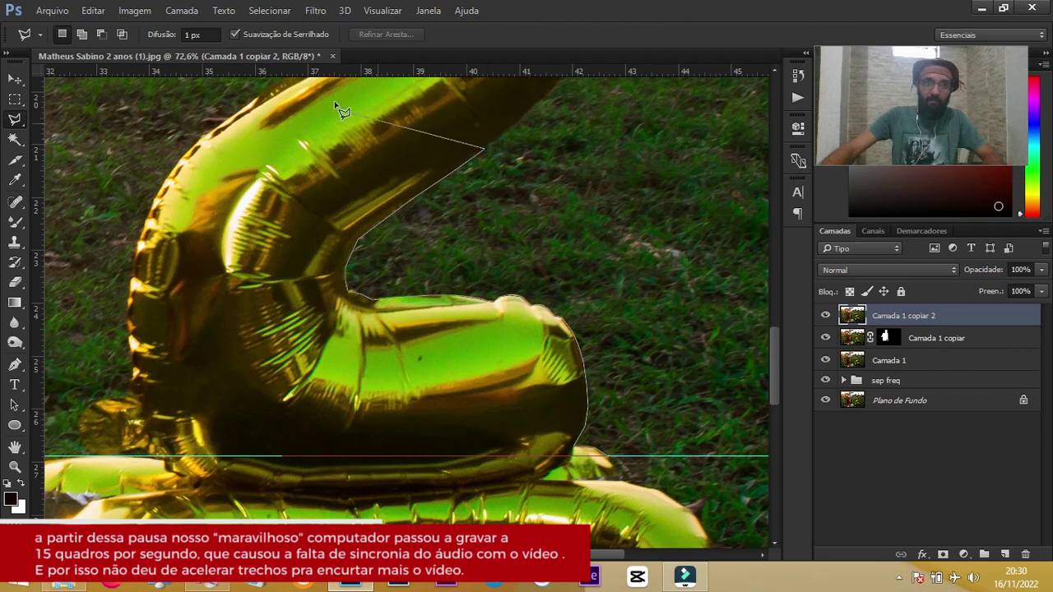
click(204, 199)
click(195, 233)
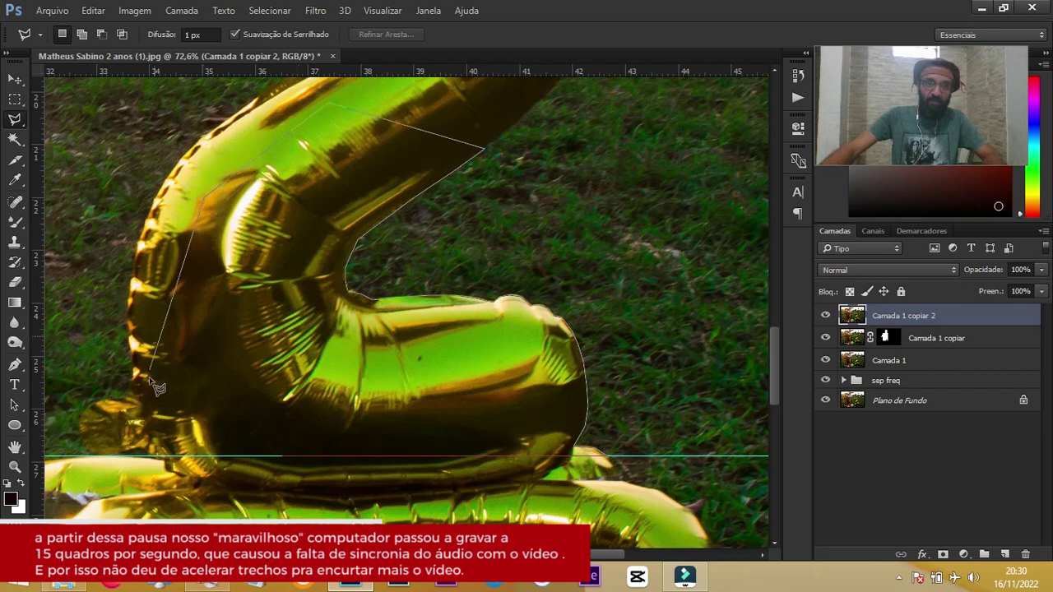
click(153, 329)
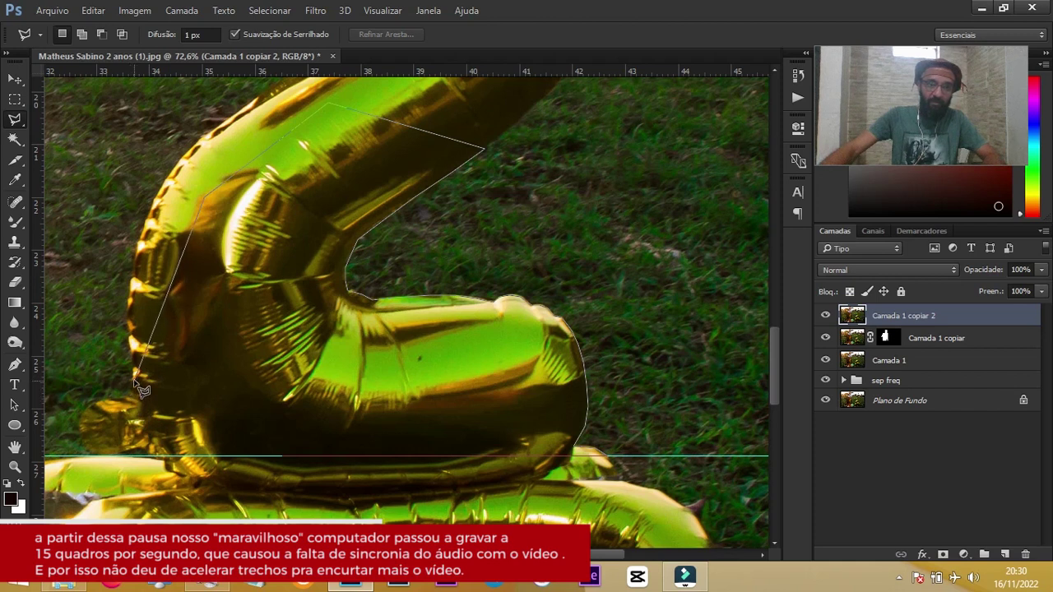
click(133, 379)
click(129, 393)
click(107, 403)
click(92, 409)
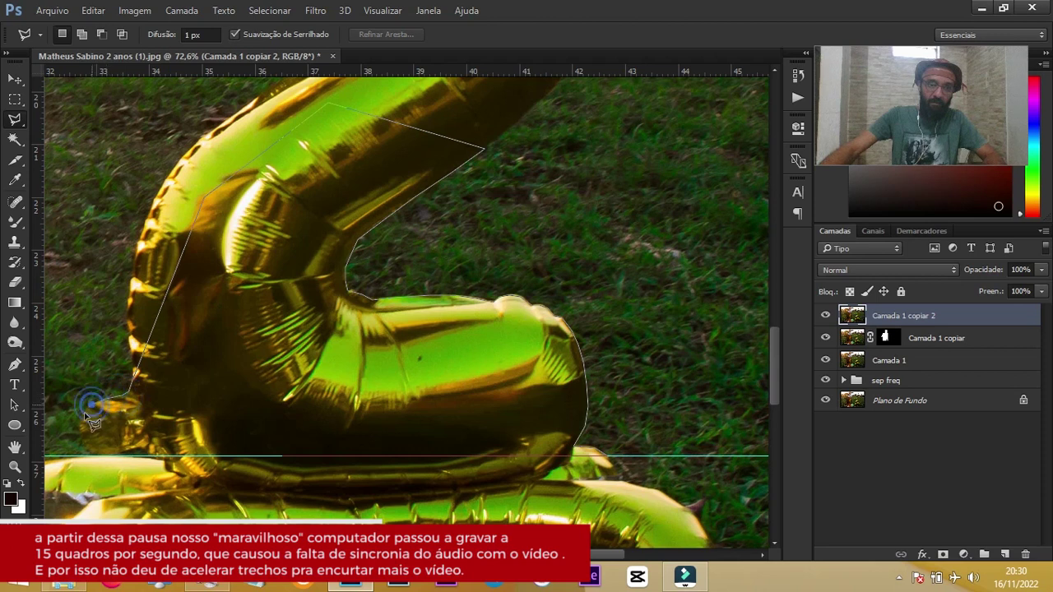
click(81, 417)
click(79, 434)
double_click(235, 457)
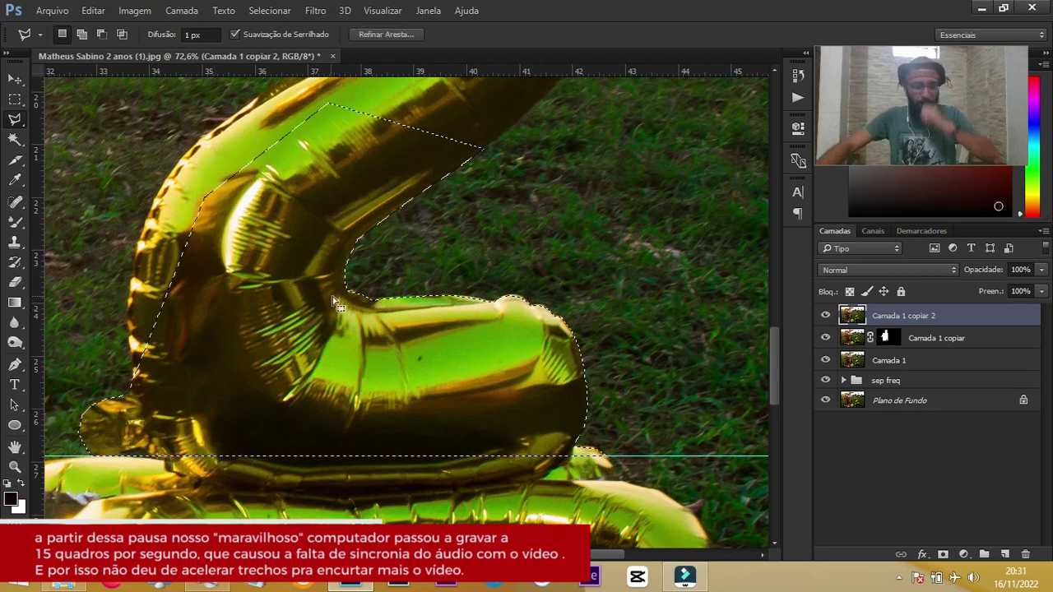
Start adding to the selection inside the stem and trace its lower-left edge.
drag(308, 193, 379, 296)
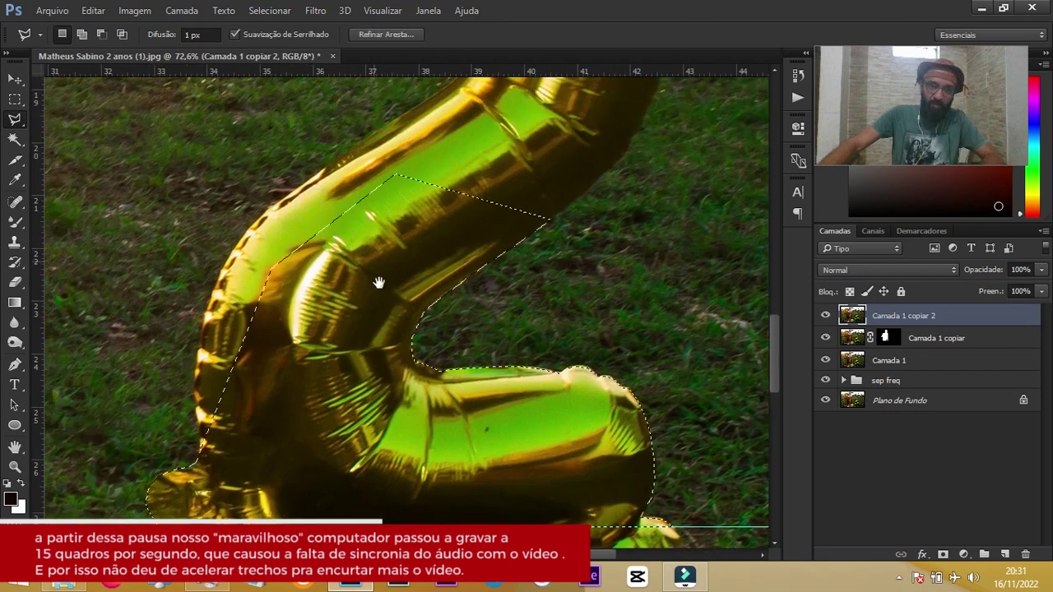
key(ctrl+r)
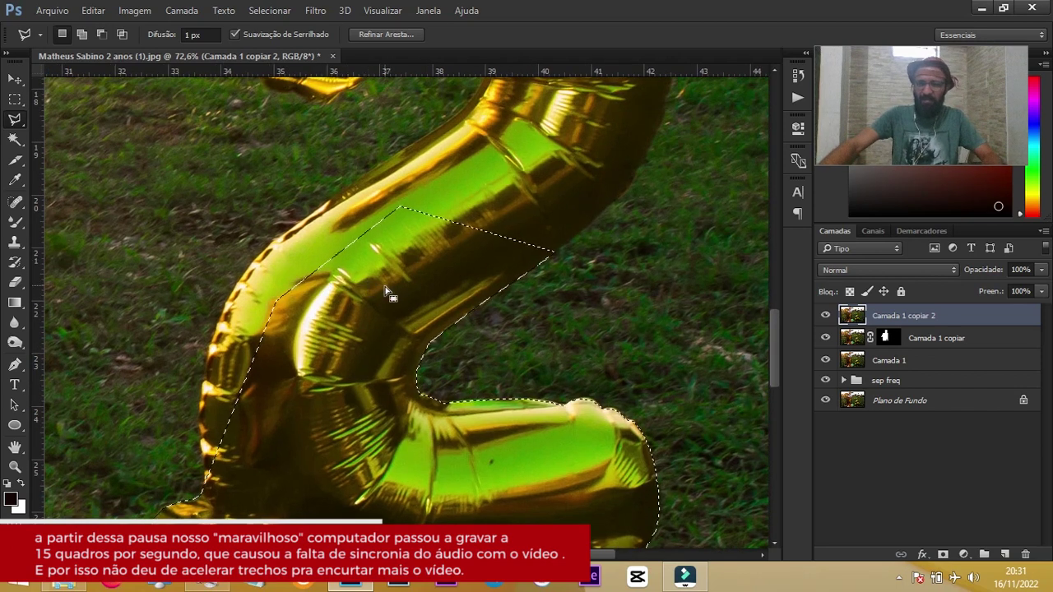
key(shift)
shift+click(406, 248)
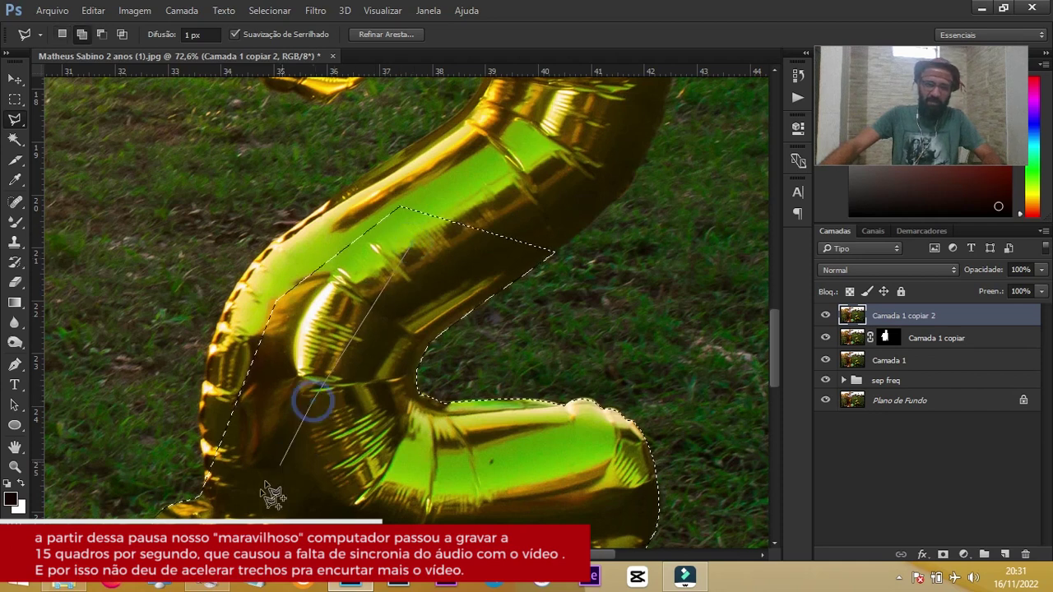
click(230, 514)
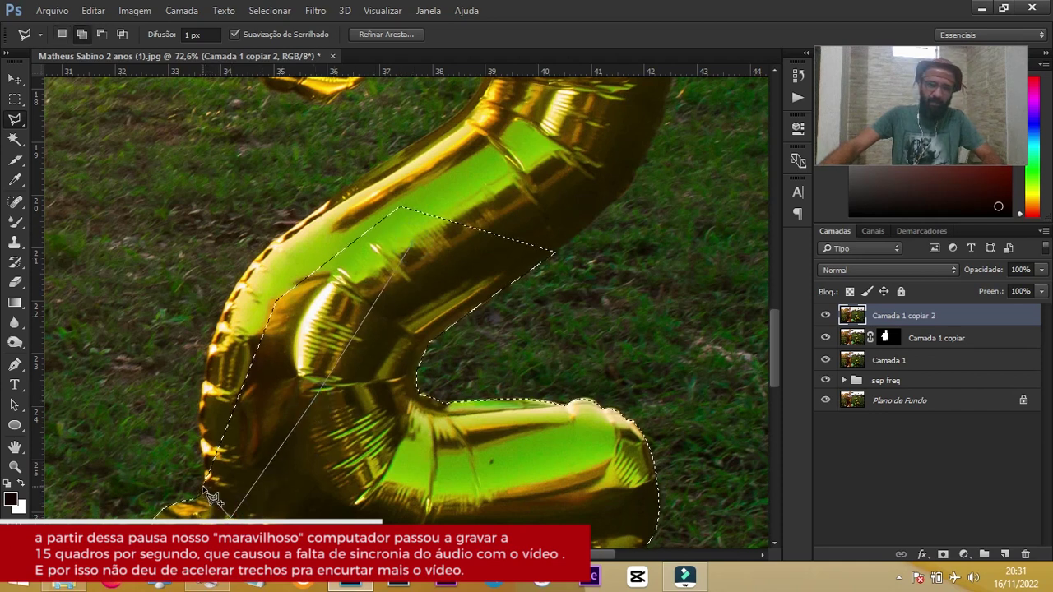
click(204, 483)
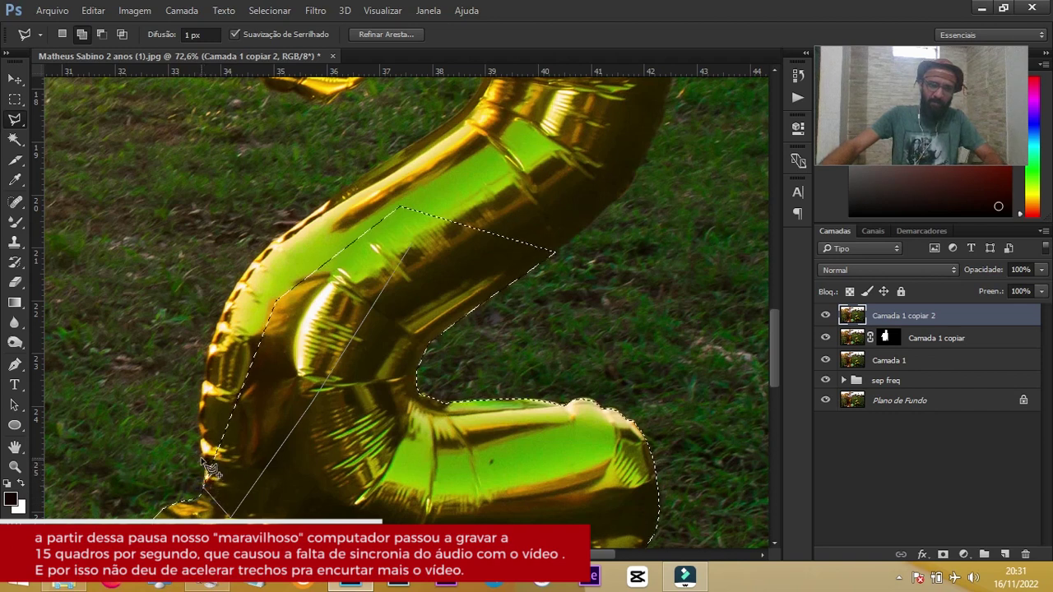
click(202, 436)
click(199, 423)
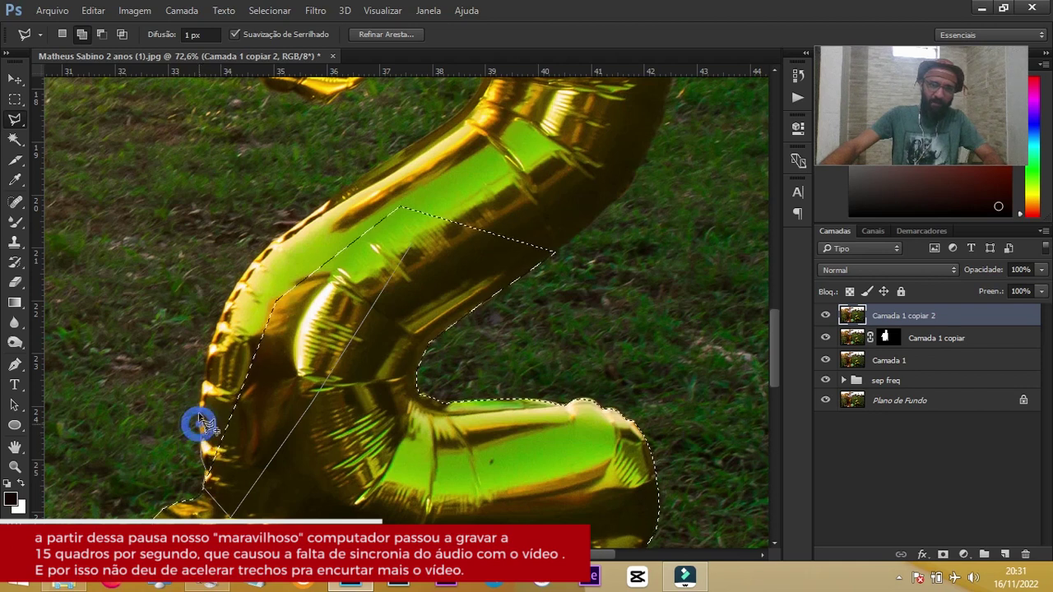
Trace higher up the stem's left edge, cross its top and close the added area.
click(200, 412)
click(201, 398)
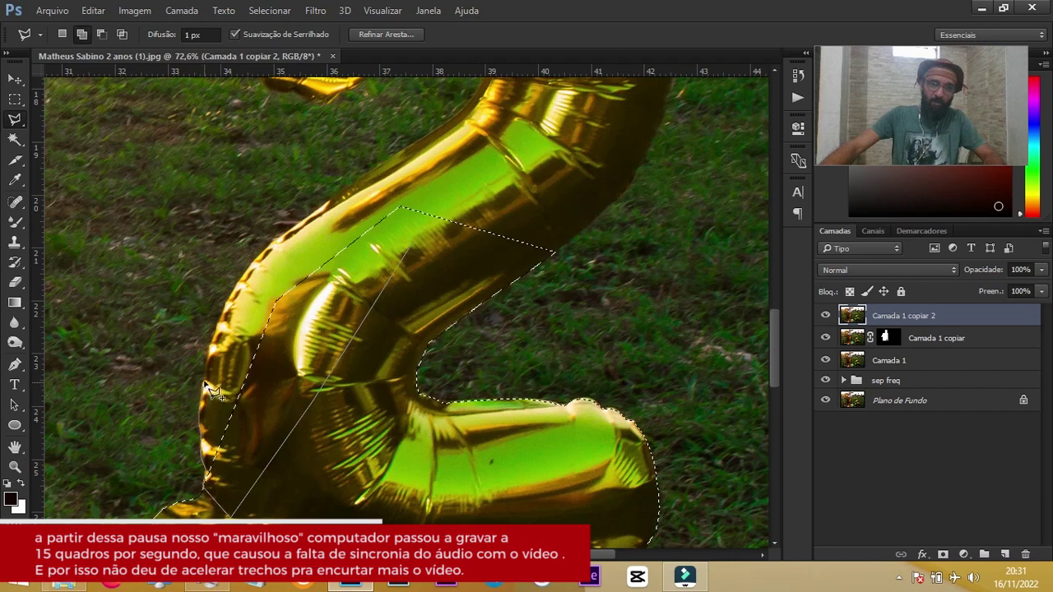
click(207, 374)
click(210, 360)
click(211, 345)
click(220, 313)
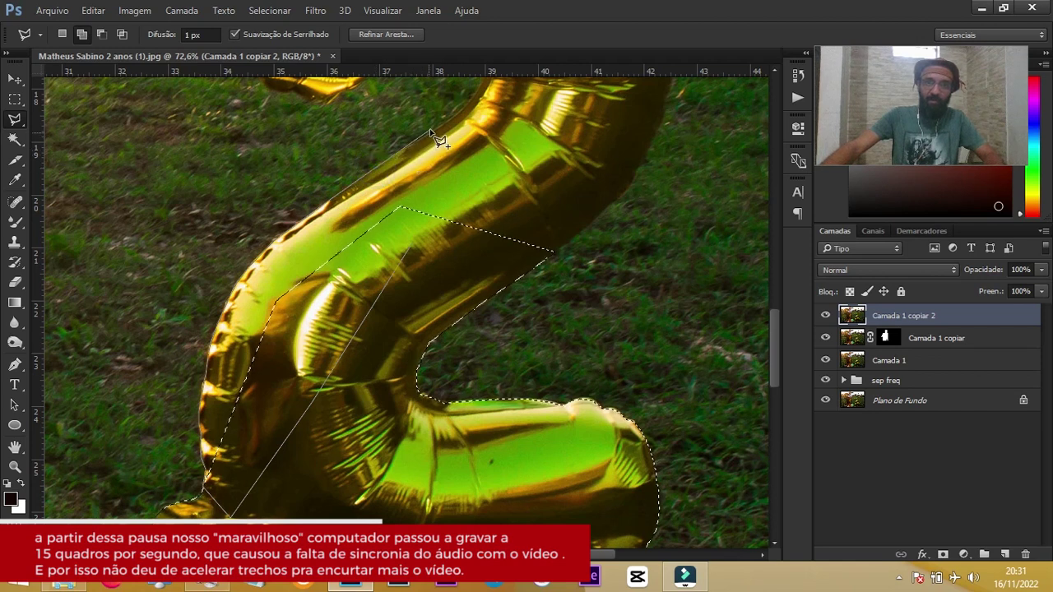
click(477, 92)
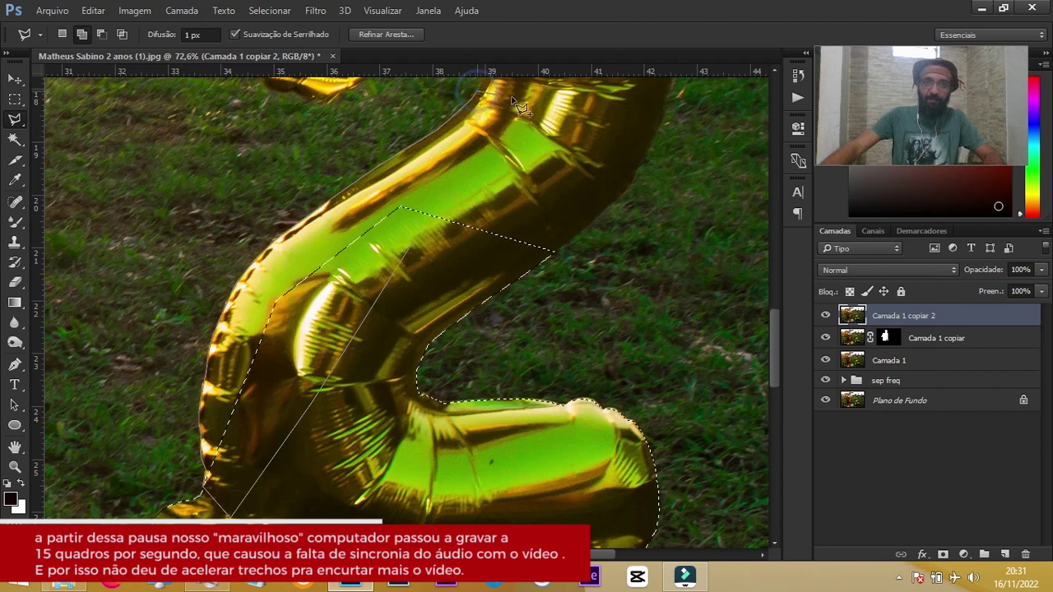
double_click(537, 100)
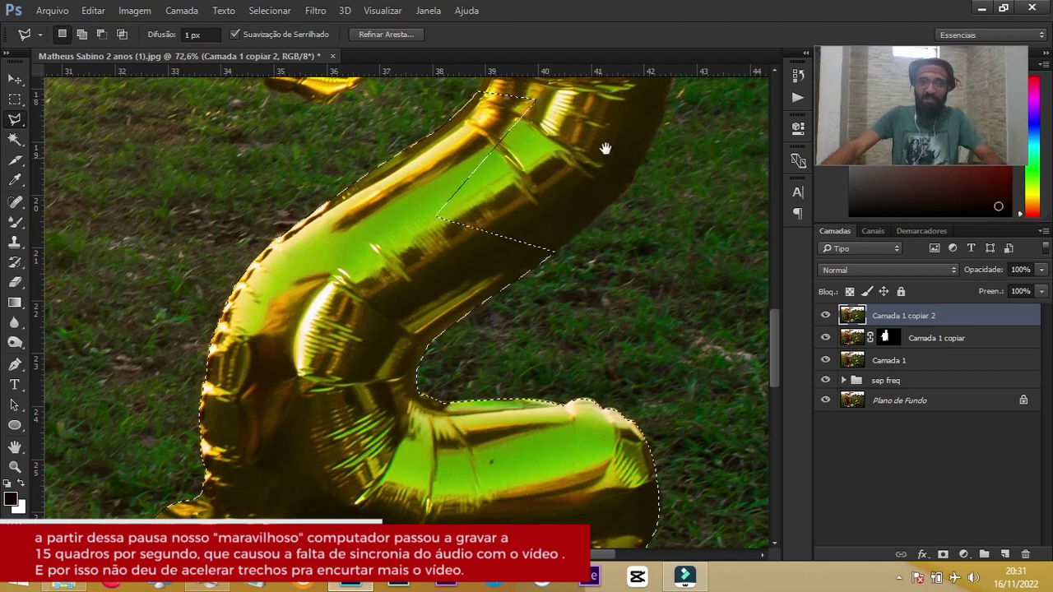
Begin adding the balloon's lower right edge to the selection, tracing upward.
drag(607, 144, 605, 305)
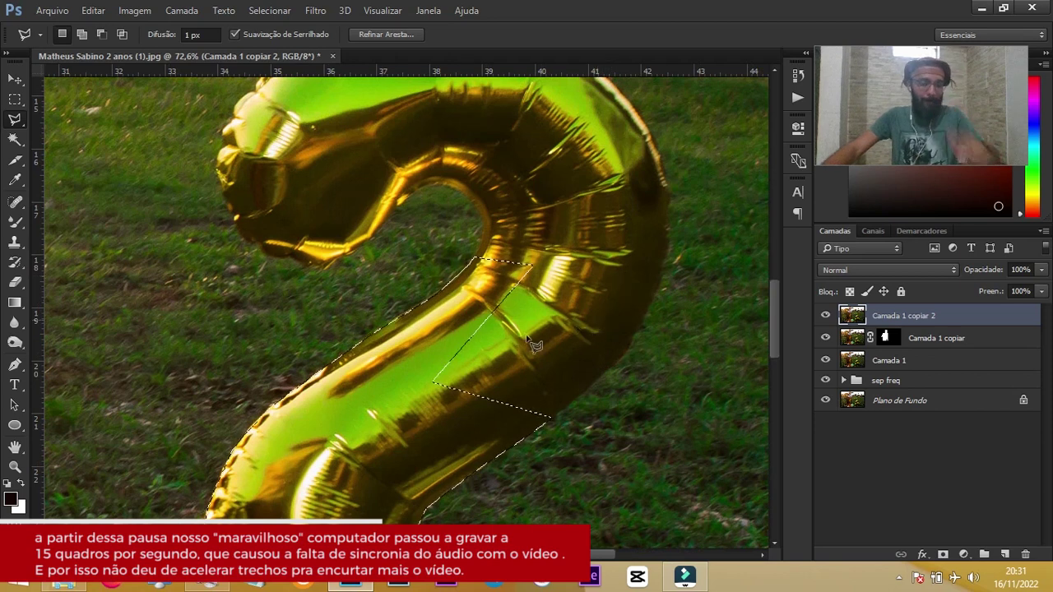
shift+click(372, 411)
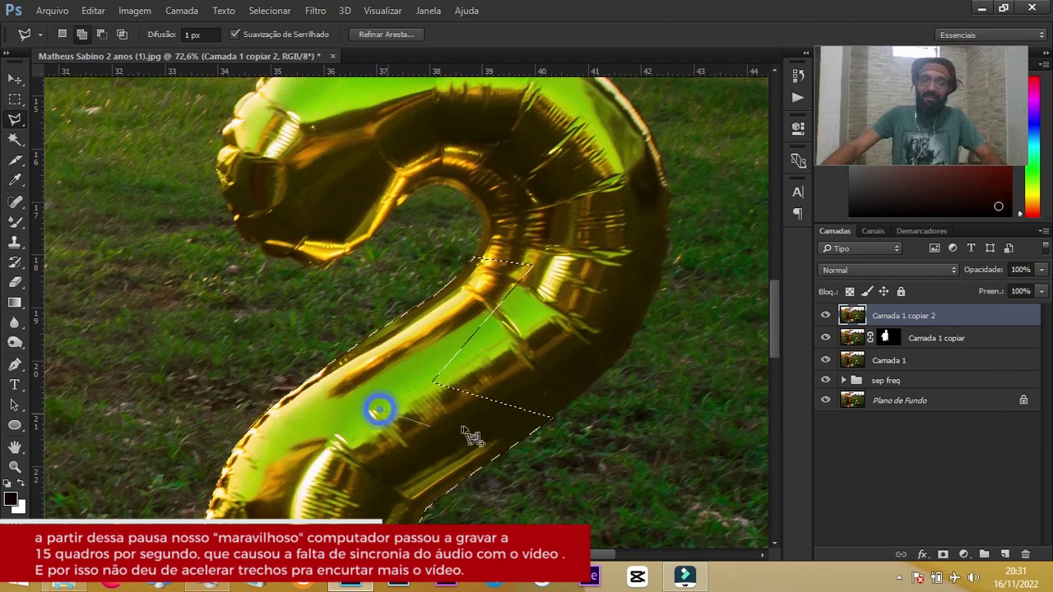
click(508, 429)
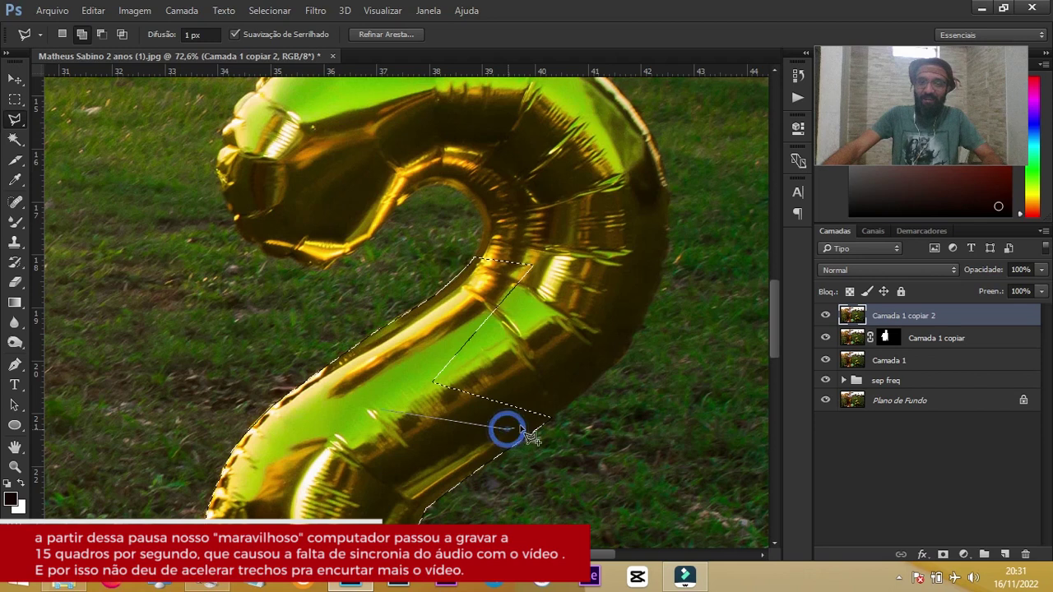
click(545, 424)
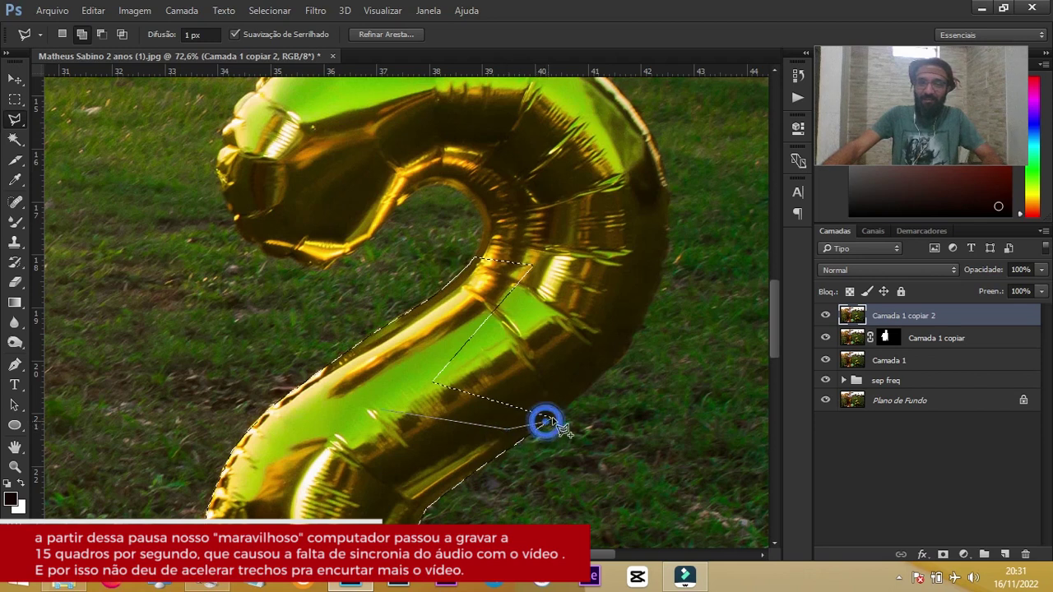
click(559, 416)
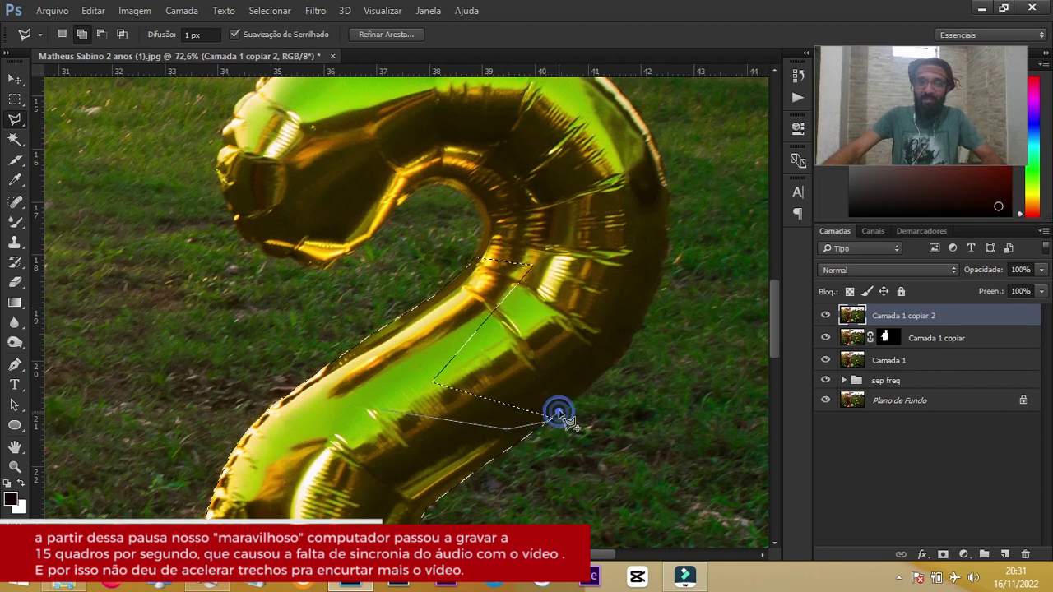
click(587, 395)
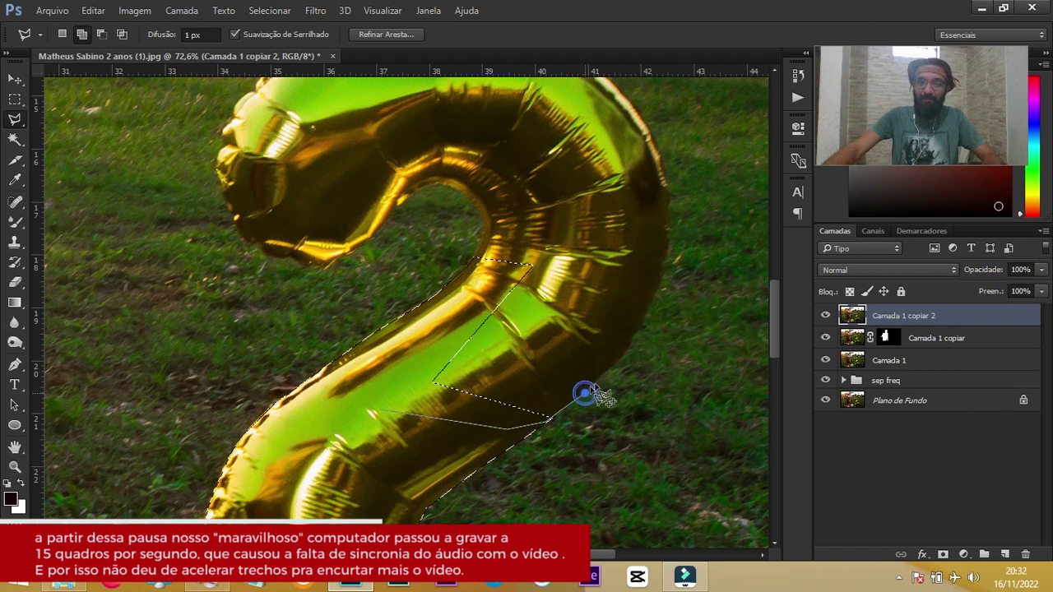
click(613, 366)
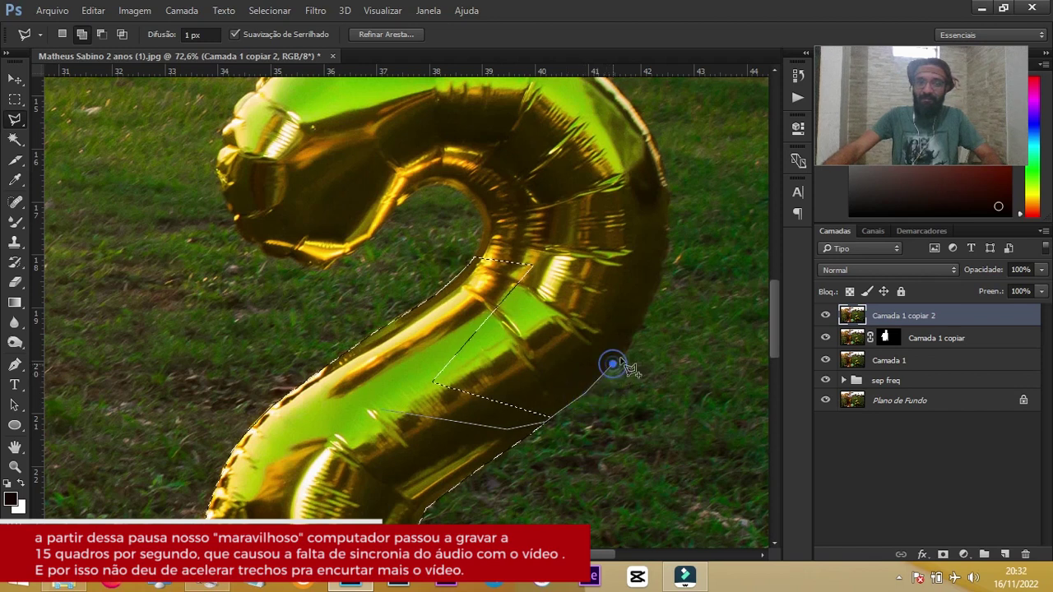
click(625, 348)
click(646, 313)
click(658, 290)
Continue the added outline up the balloon's side and across its top, then close it.
click(664, 261)
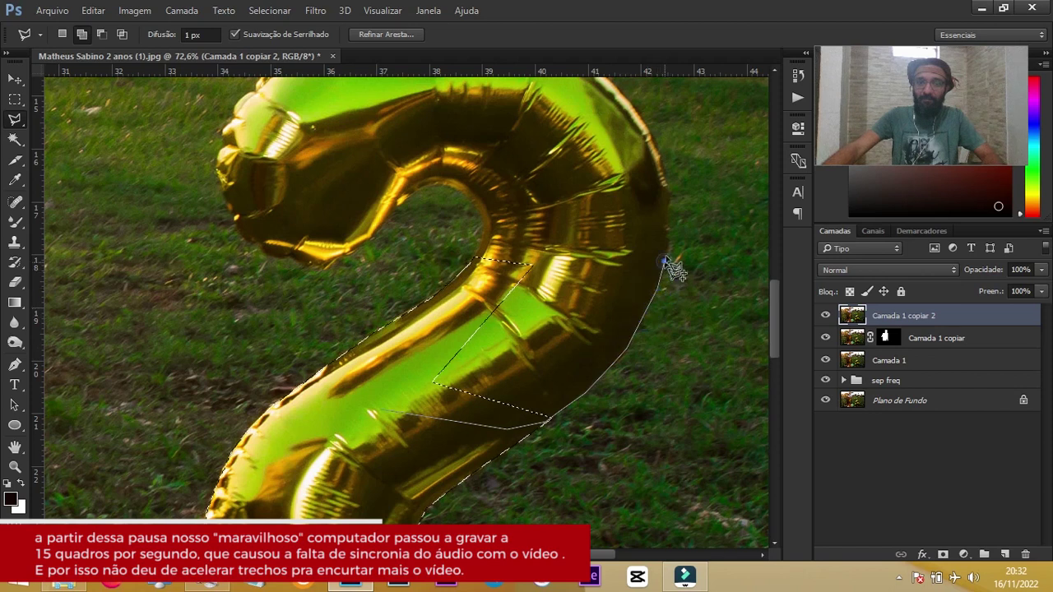
click(670, 237)
click(668, 201)
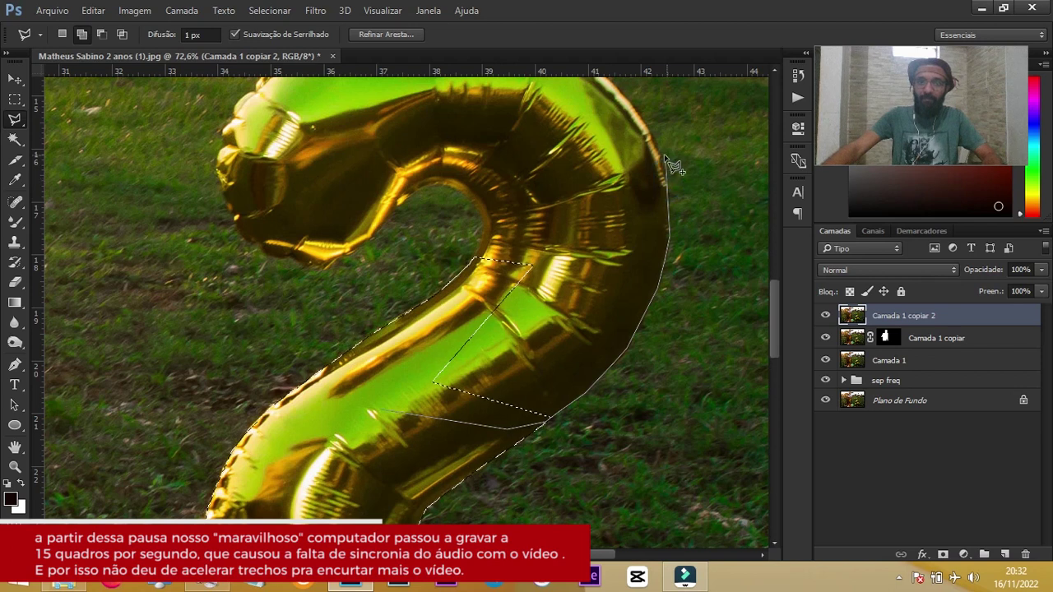
click(630, 104)
scroll(630, 104, up, 1)
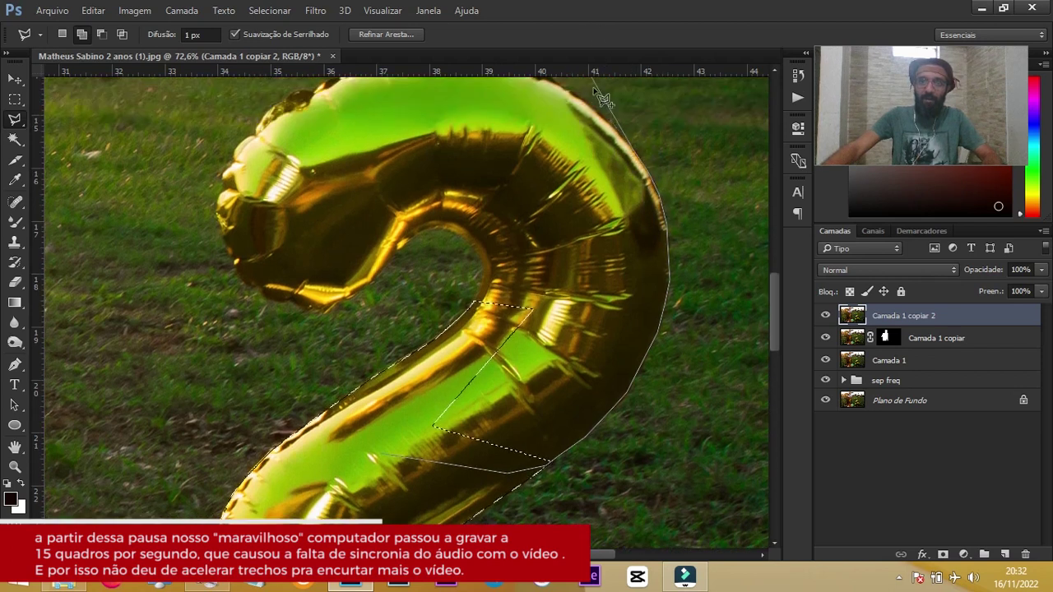
click(613, 131)
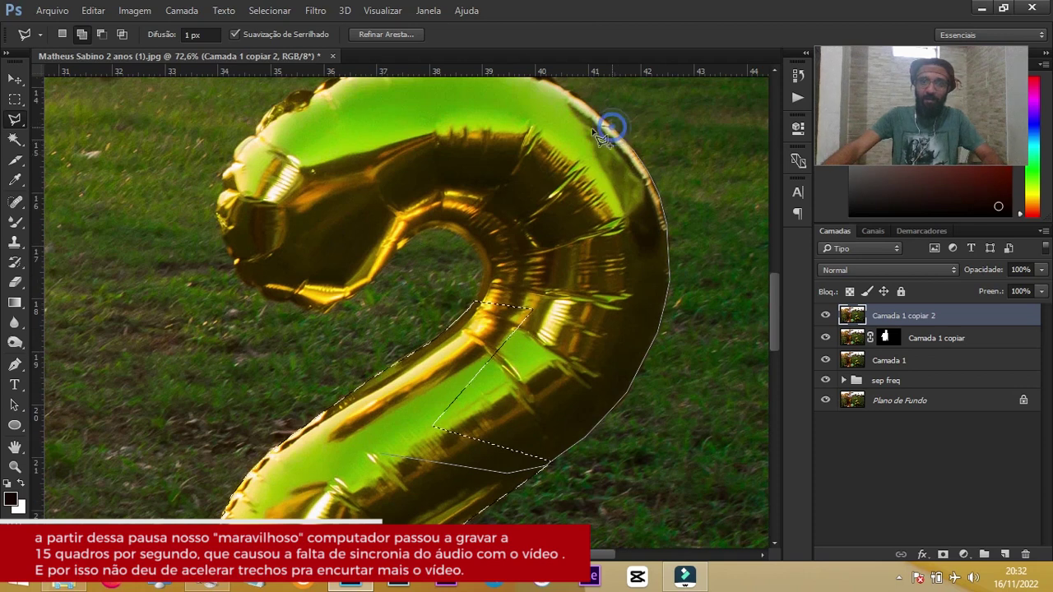
double_click(545, 136)
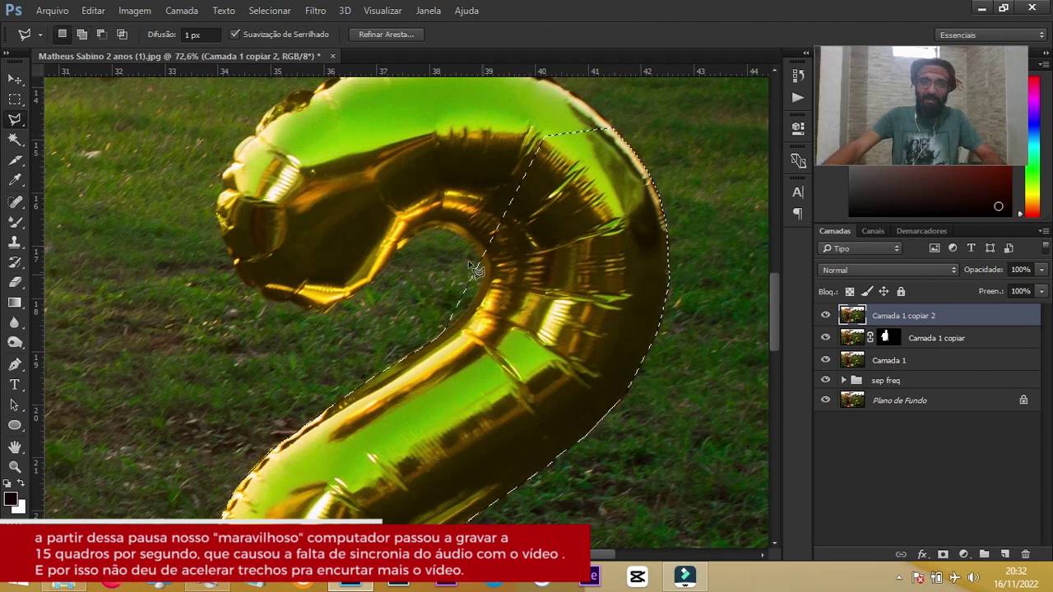
Subtract the grass inside the 2's curve from the selection.
key(alt)
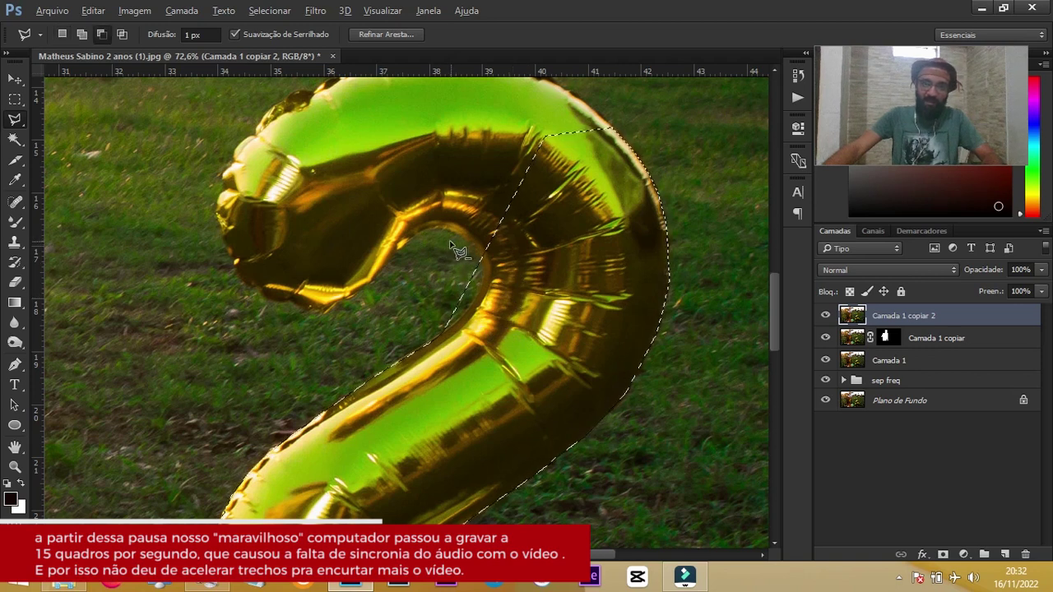
alt+click(449, 234)
click(478, 259)
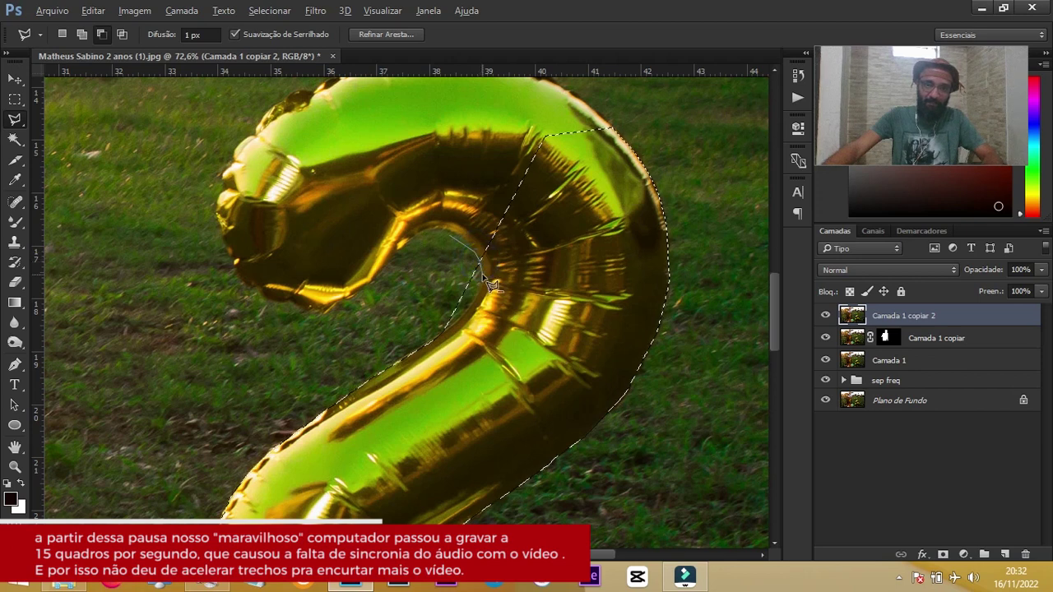
click(481, 280)
double_click(398, 341)
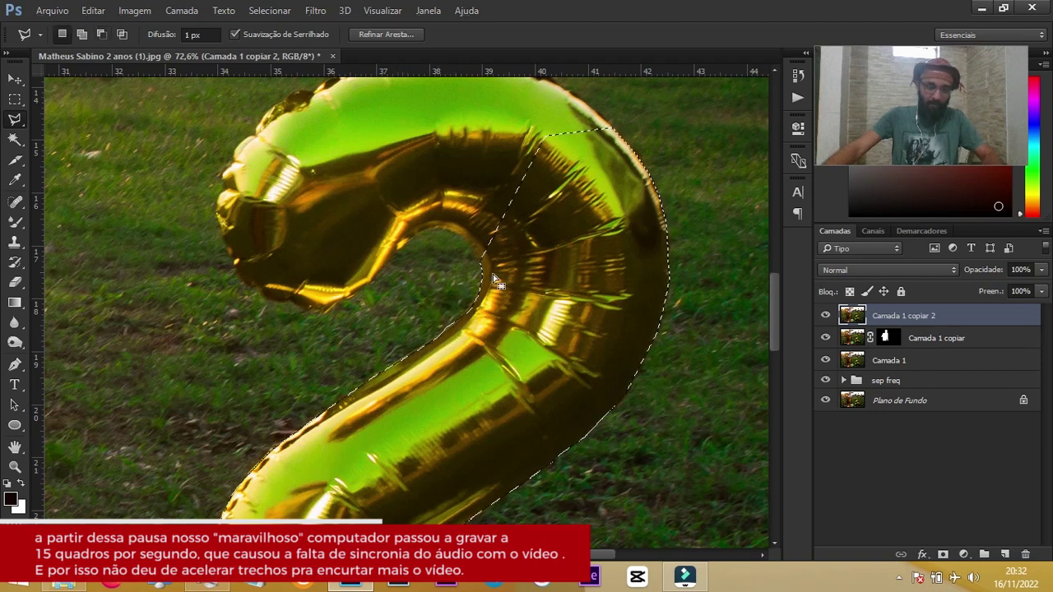
key(shift)
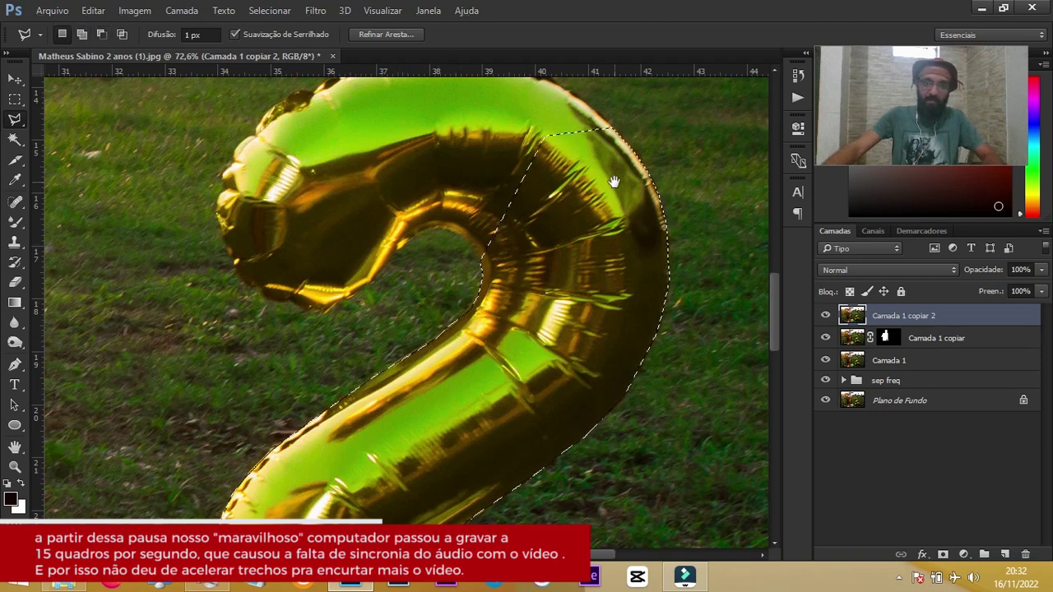
Add the inside of the balloon's top curl to the selection.
drag(612, 176, 646, 313)
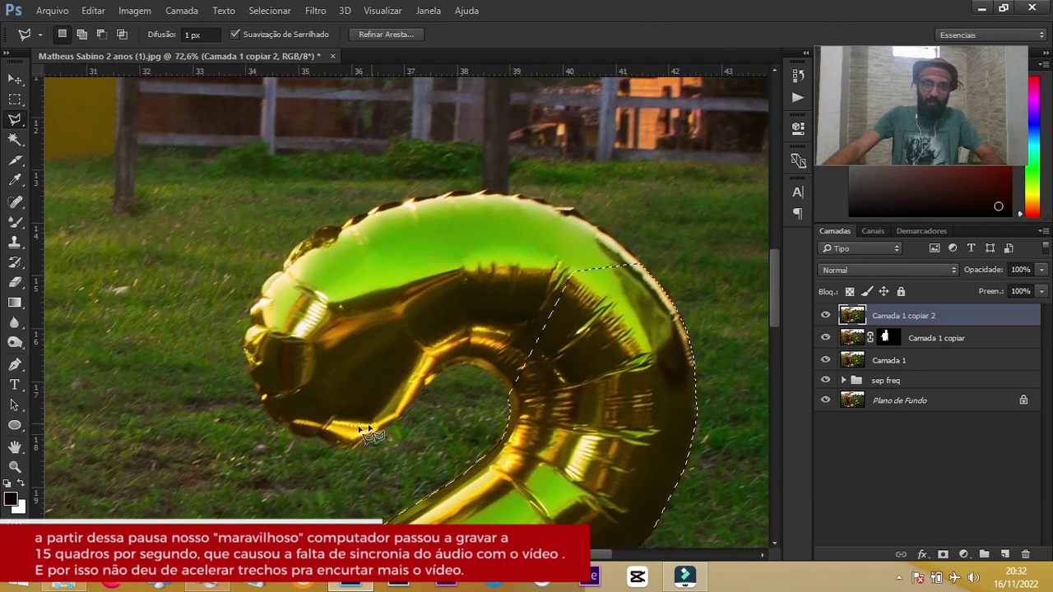
key(shift)
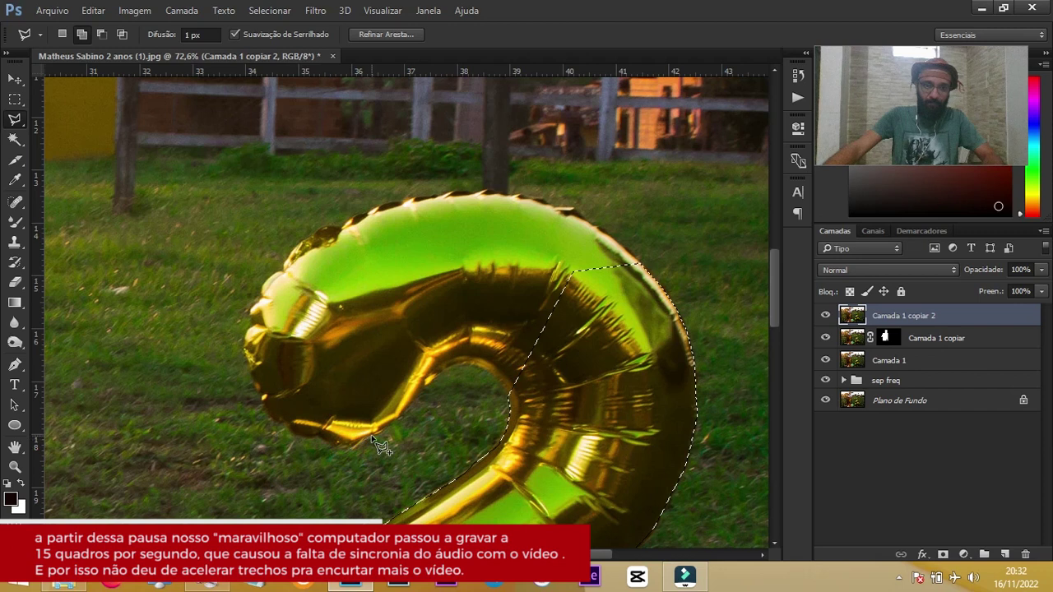
click(397, 419)
mouse_move(412, 416)
mouse_down()
mouse_move(452, 377)
mouse_move(477, 371)
mouse_move(494, 384)
mouse_up()
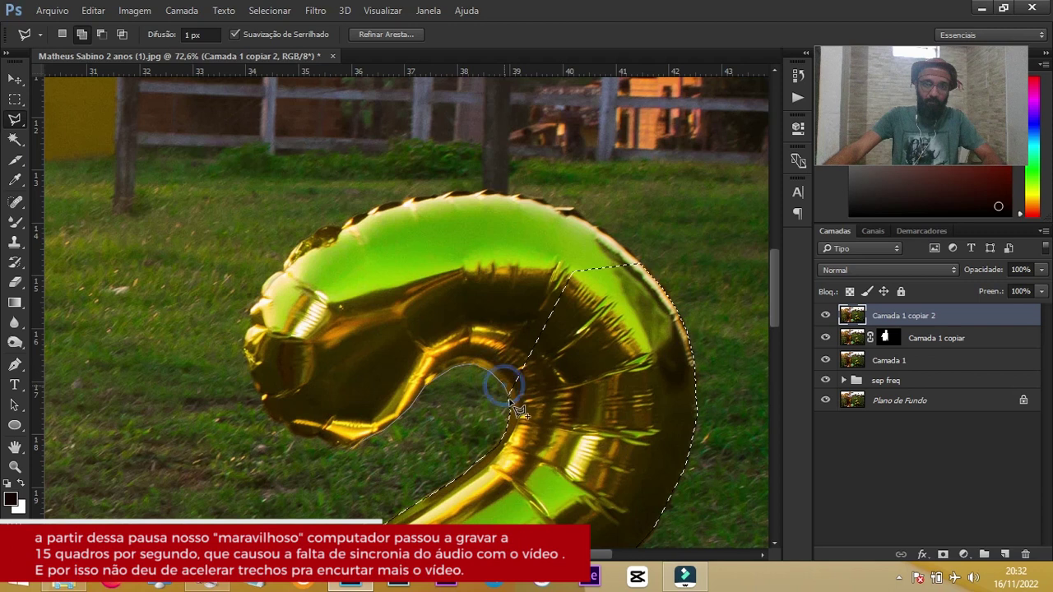
click(605, 288)
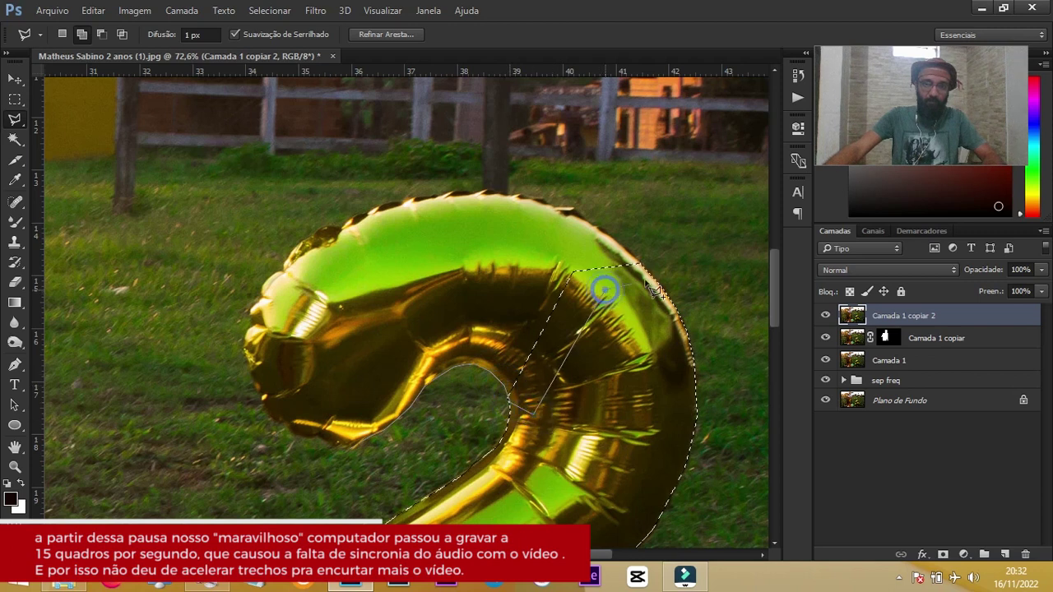
click(320, 265)
click(278, 362)
click(320, 434)
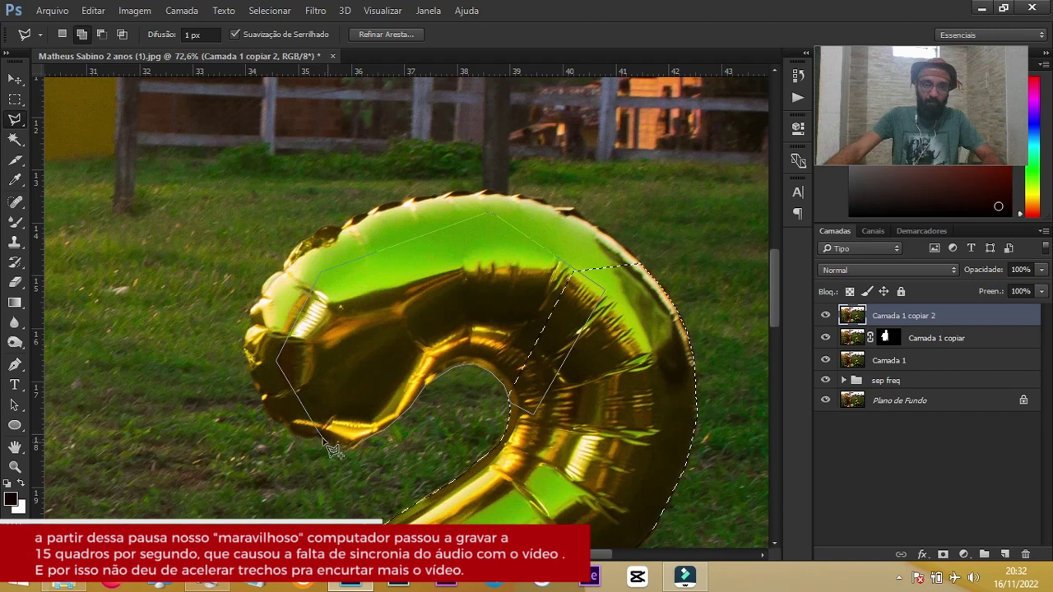
click(318, 434)
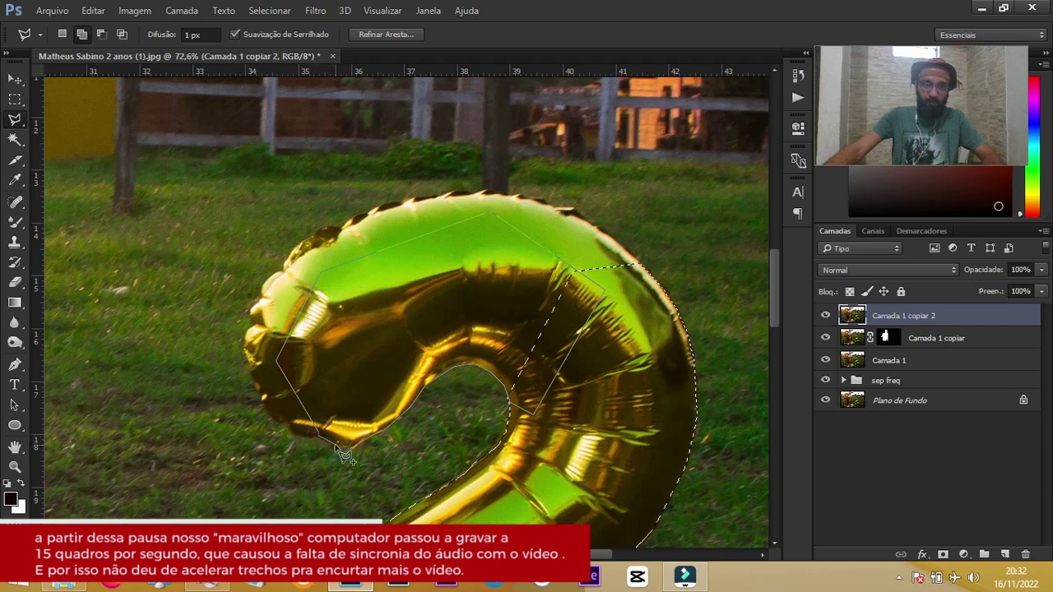
click(338, 445)
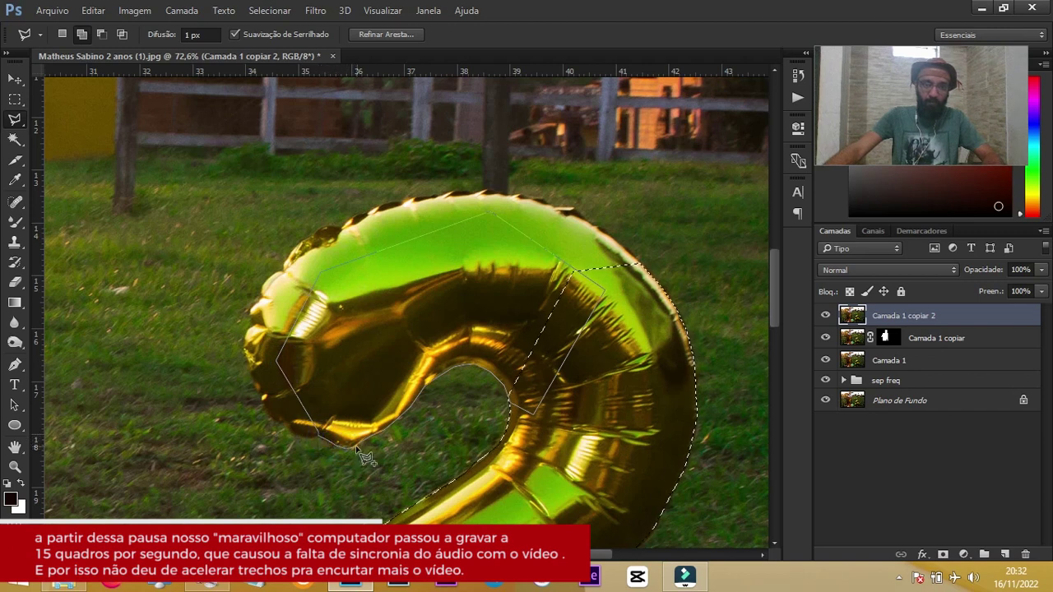
click(361, 444)
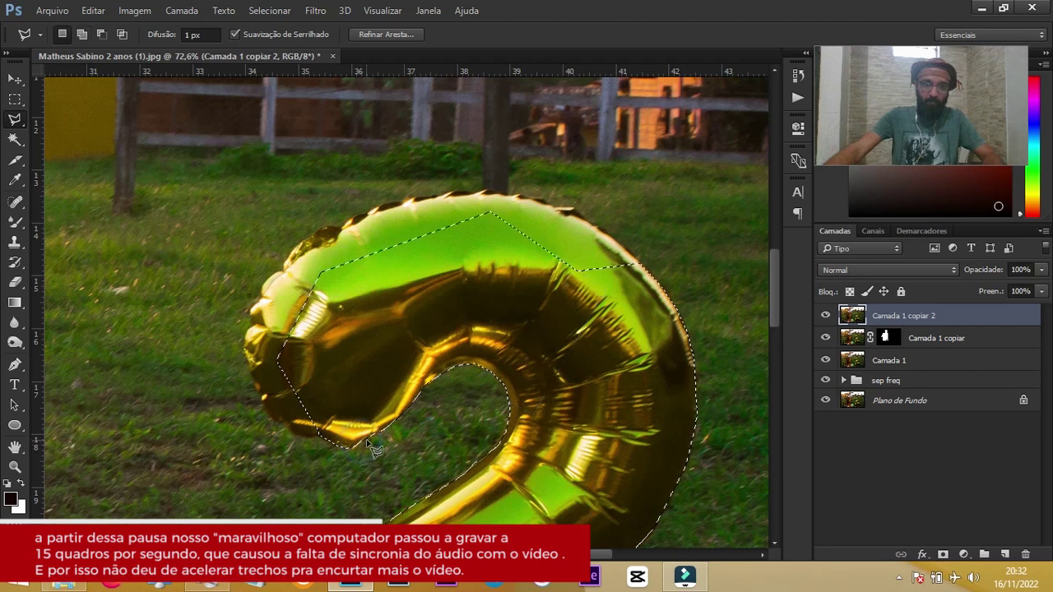
Start another addition along the curl's lower edge and up the balloon's left side.
click(318, 337)
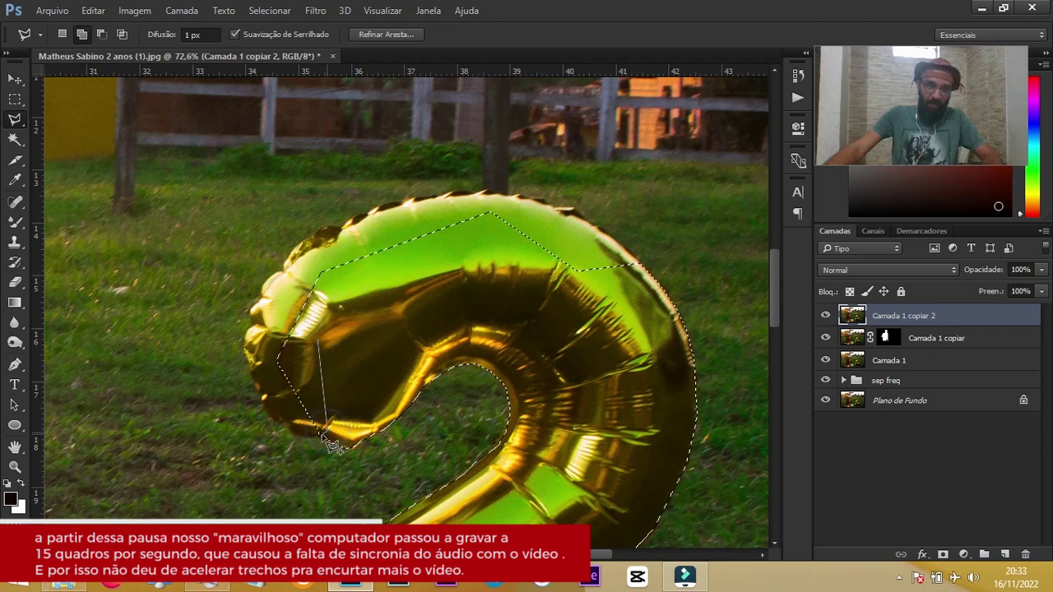
click(321, 436)
click(311, 428)
click(296, 434)
click(284, 428)
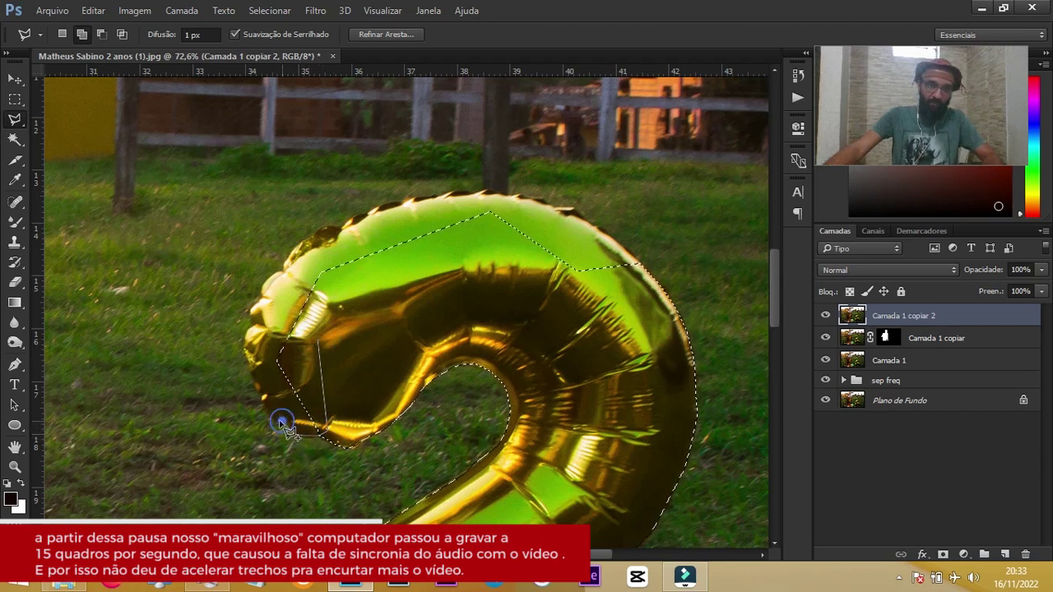
click(267, 415)
click(264, 403)
click(261, 385)
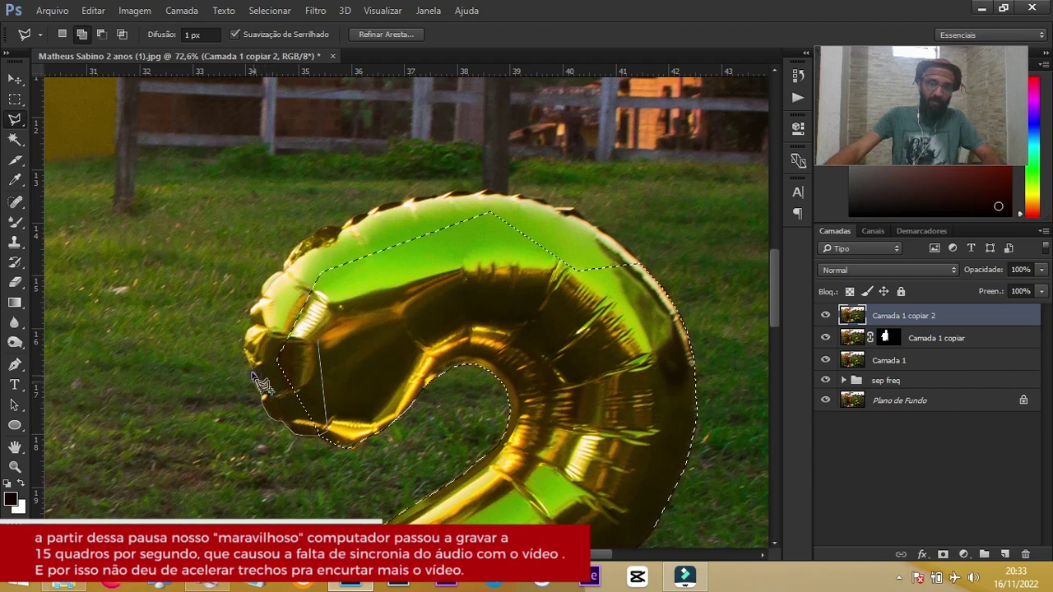
click(255, 370)
click(249, 357)
click(248, 342)
Trace the balloon's upper-left and top edges and close this added area.
click(256, 303)
click(267, 279)
click(287, 258)
click(316, 235)
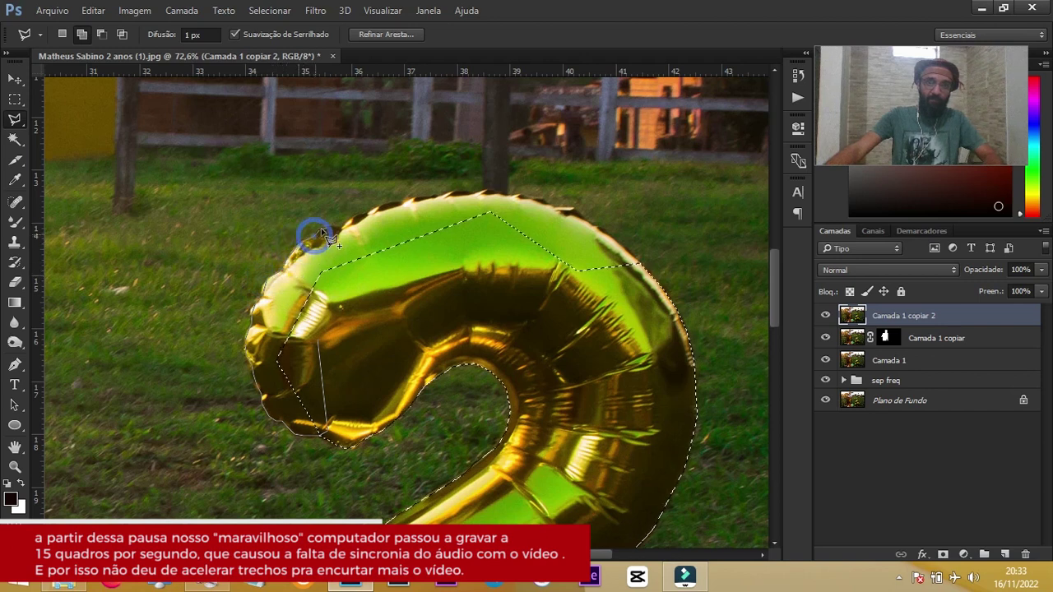
click(368, 210)
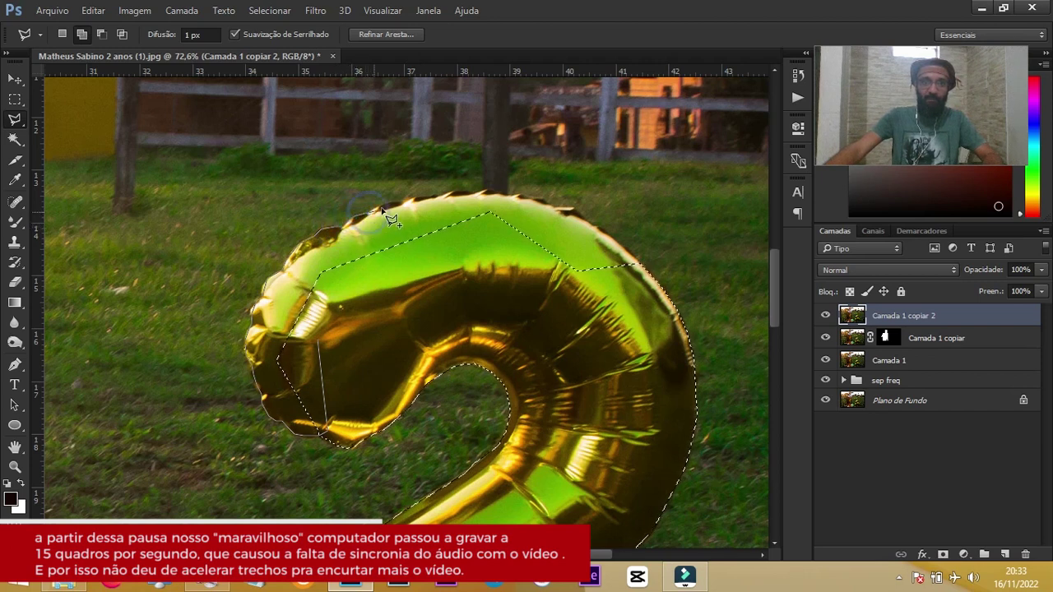
click(387, 205)
click(405, 202)
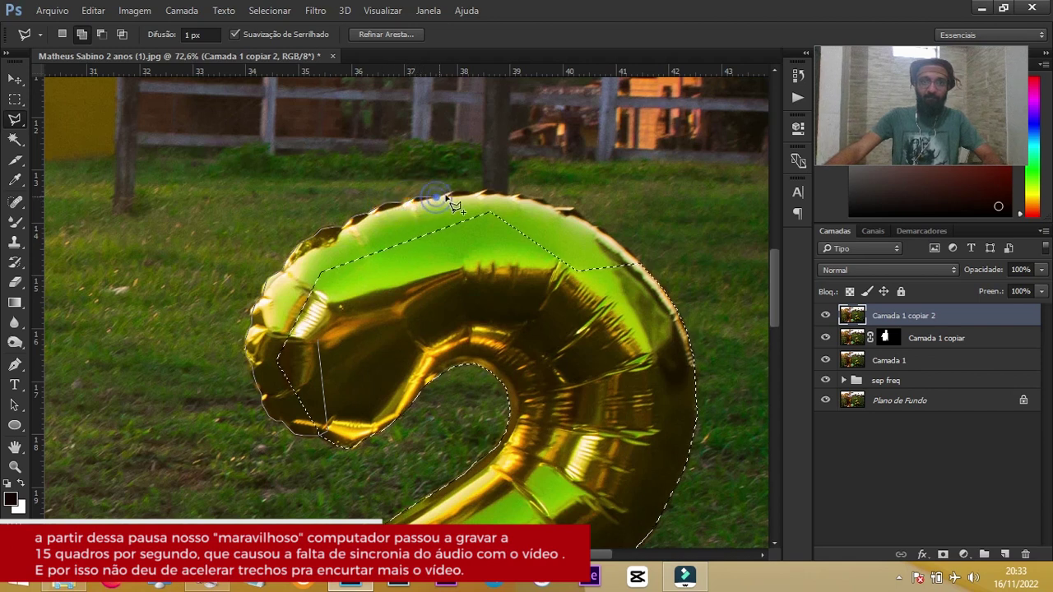
click(455, 193)
click(470, 192)
click(494, 197)
double_click(499, 257)
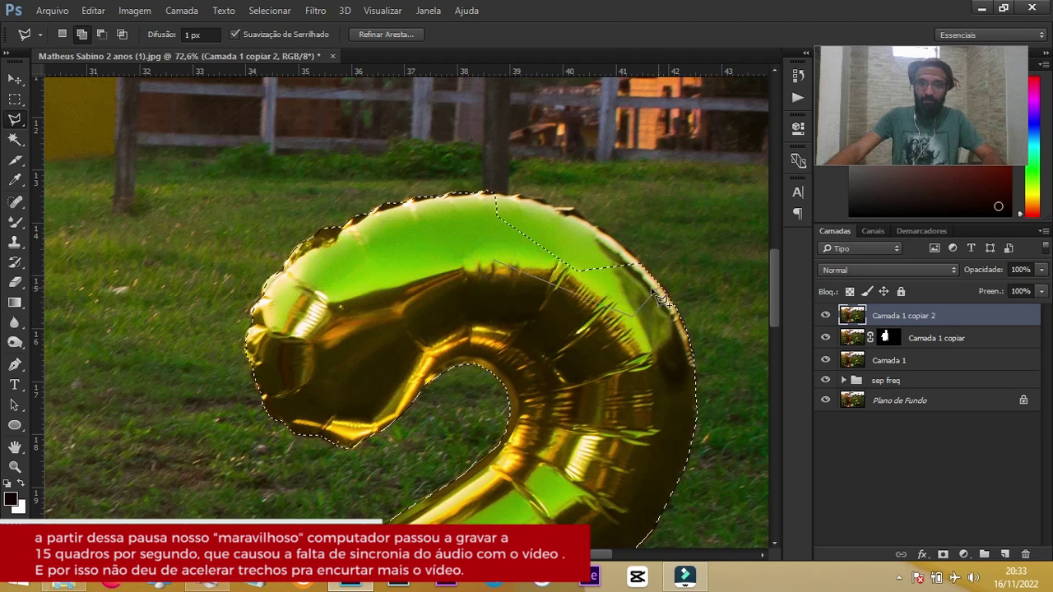
Add the balloon's upper-right and top edge, closing the outline around the whole balloon.
click(639, 260)
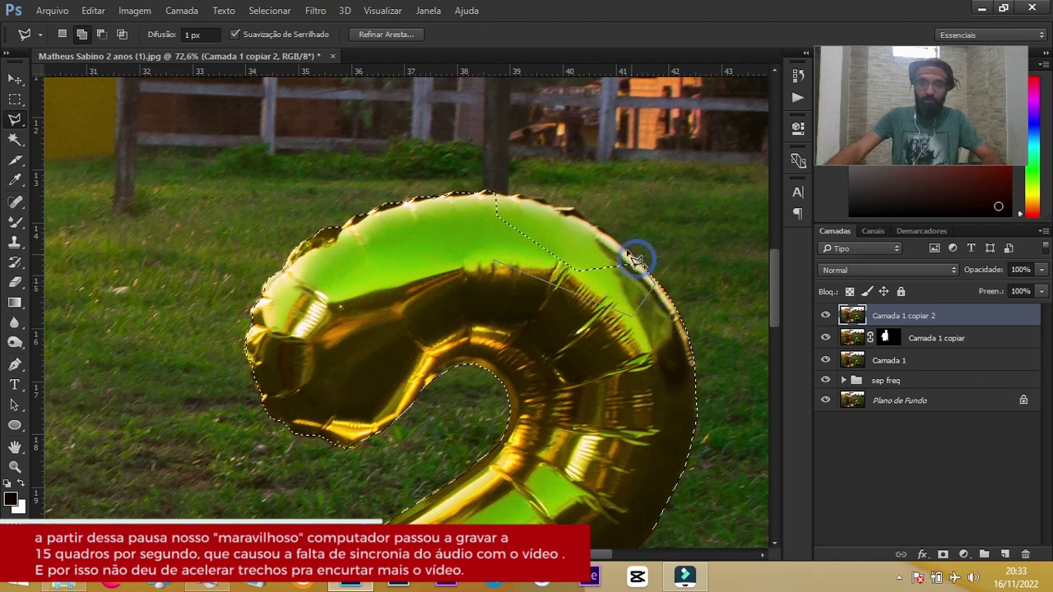
click(609, 234)
click(595, 227)
click(583, 218)
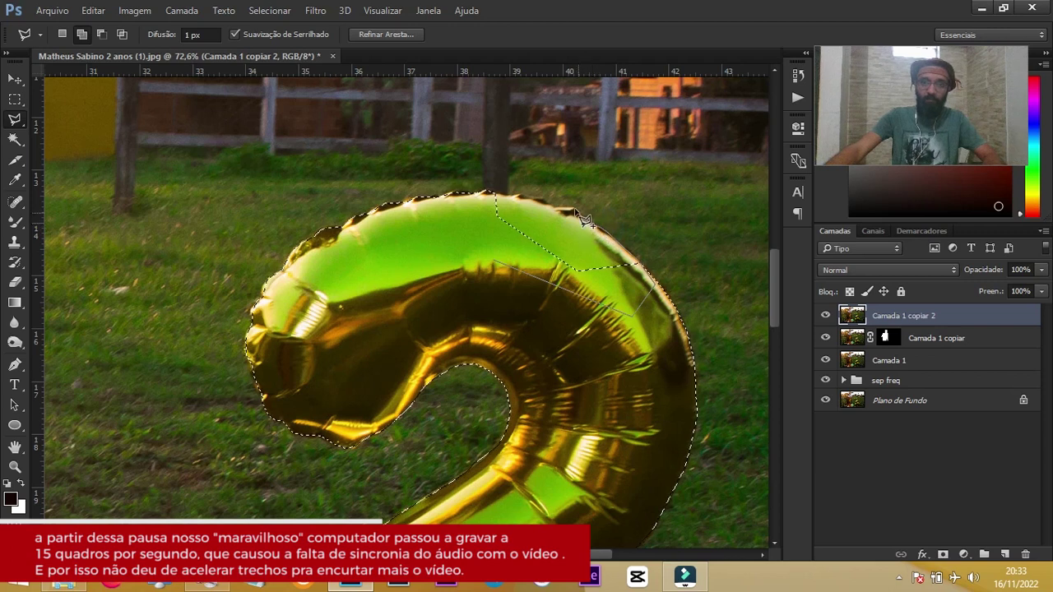
click(557, 207)
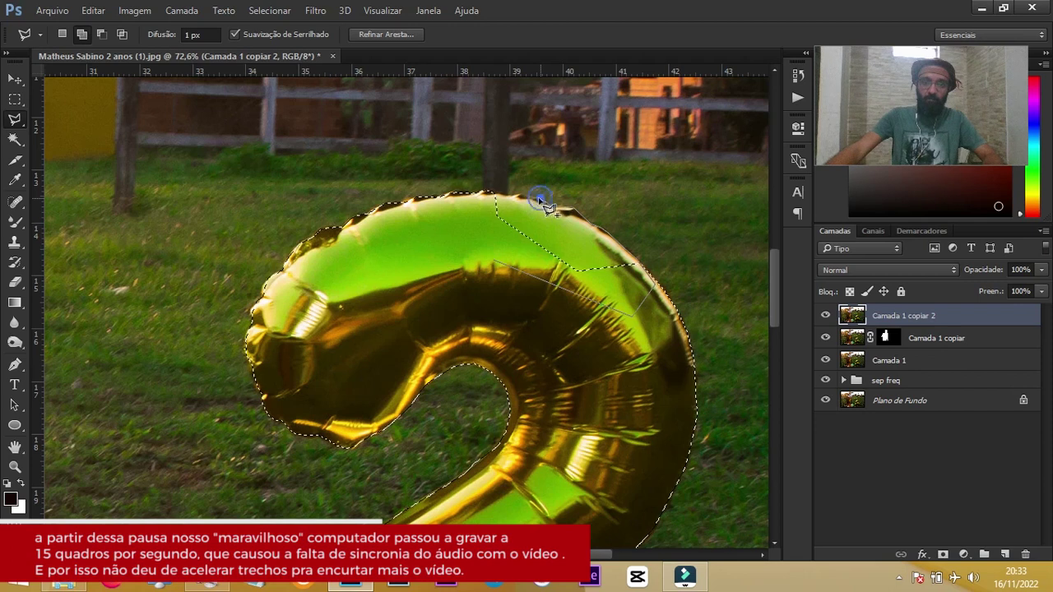
click(528, 199)
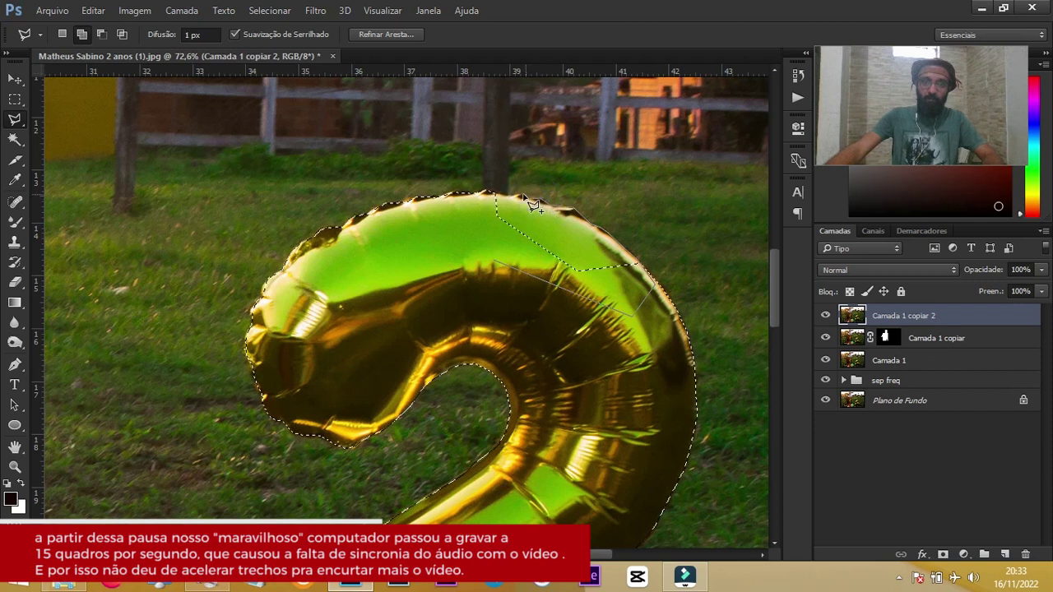
click(492, 194)
click(450, 217)
double_click(469, 280)
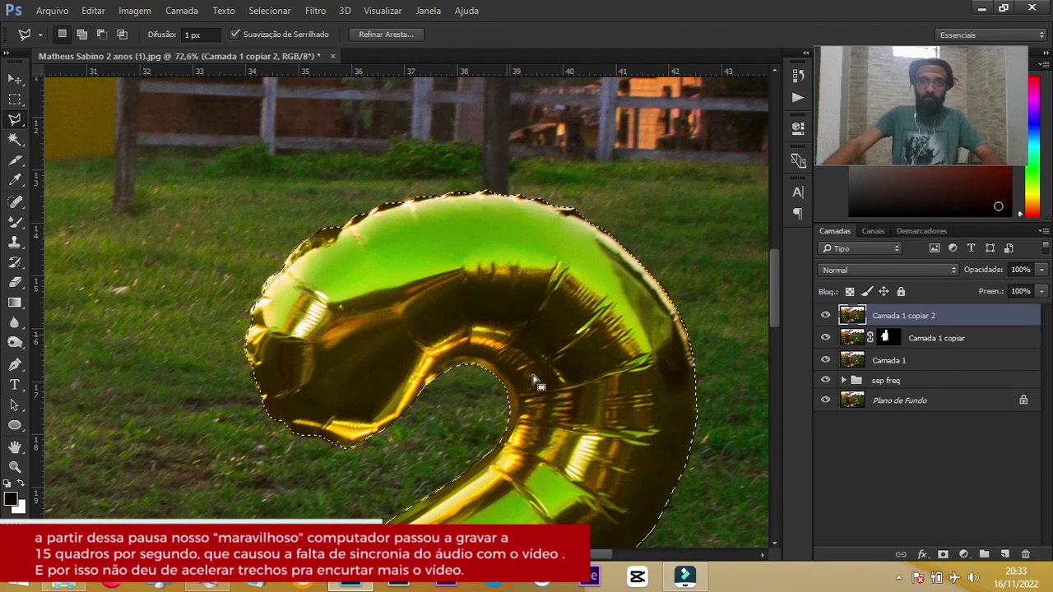
Fit the photo in view, mask Camada 1 copiar 2 to the balloon, and select Camada 1.
key(ctrl+0)
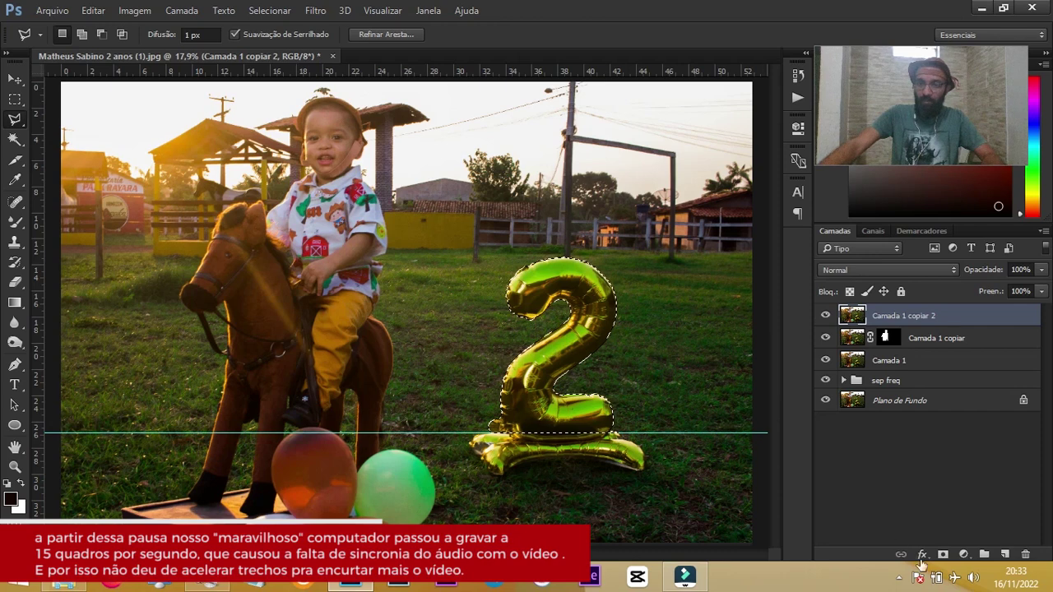
click(944, 555)
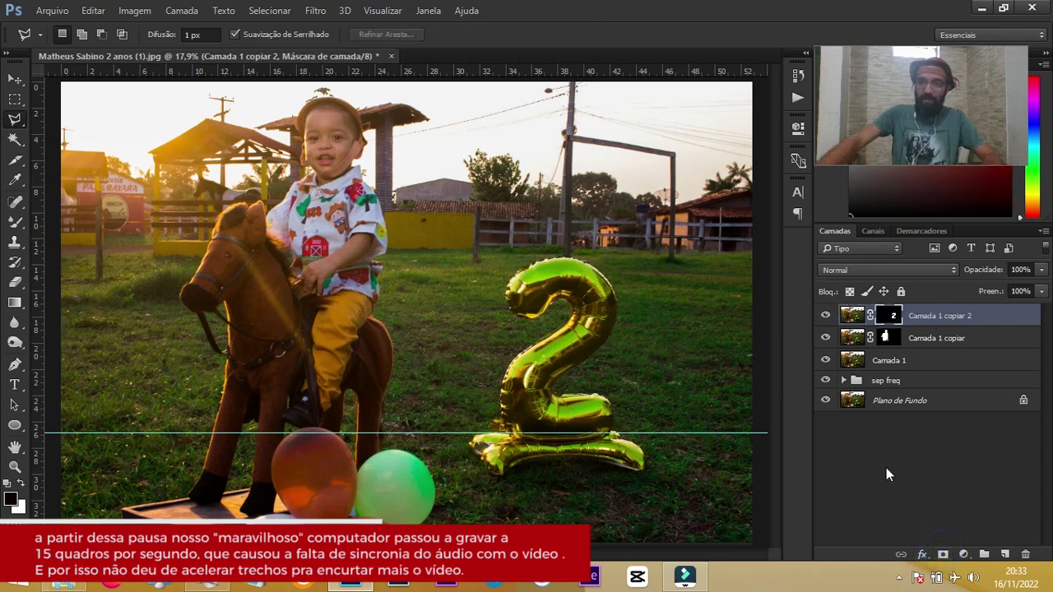
click(893, 369)
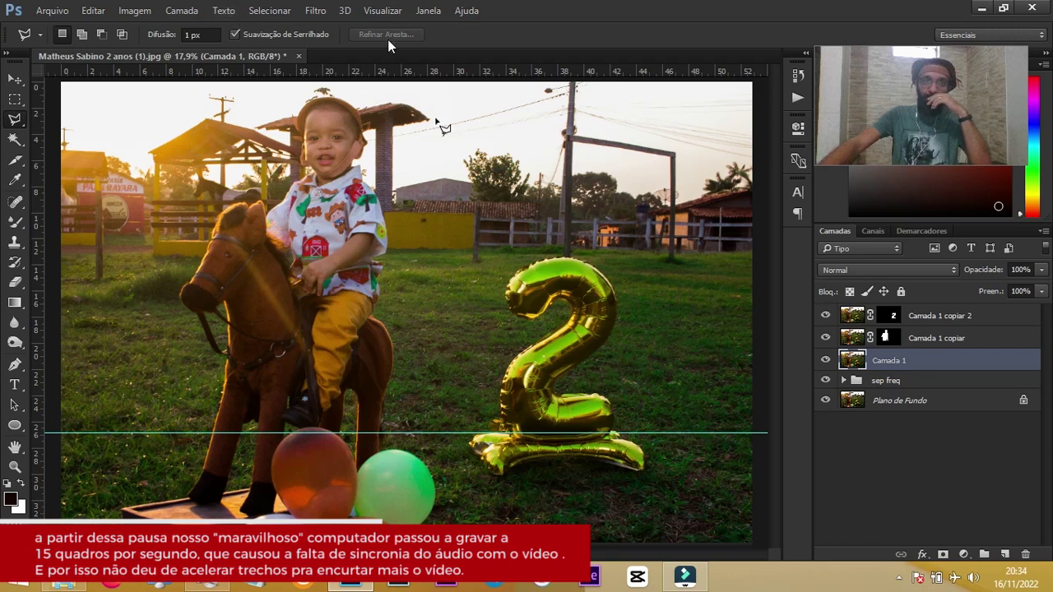
Hide Camada 1 copiar, load both mask selections, and set up a Sensível a conteúdo fill over them.
click(826, 338)
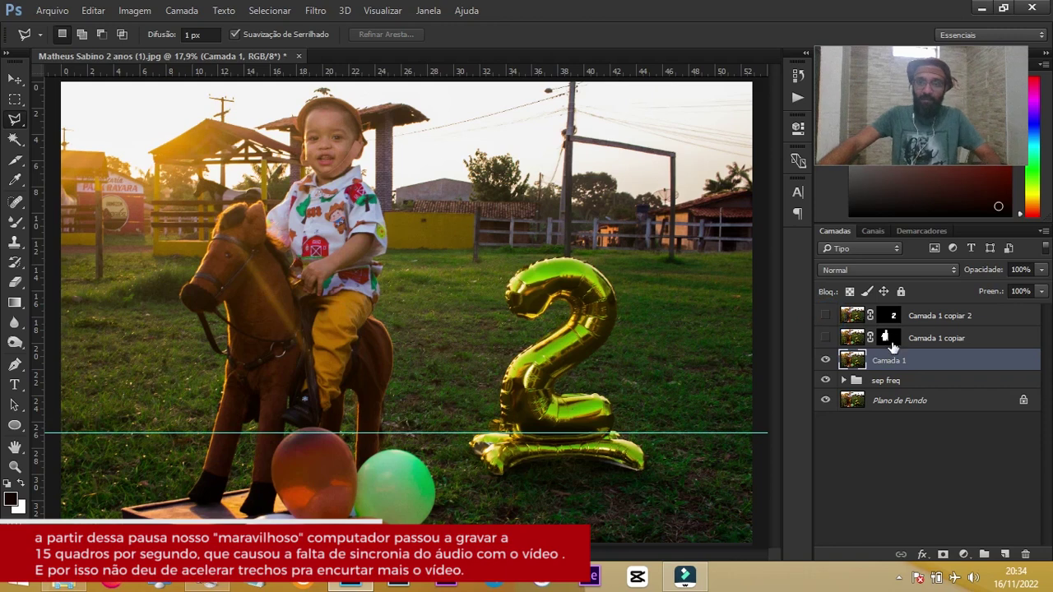
ctrl+click(892, 331)
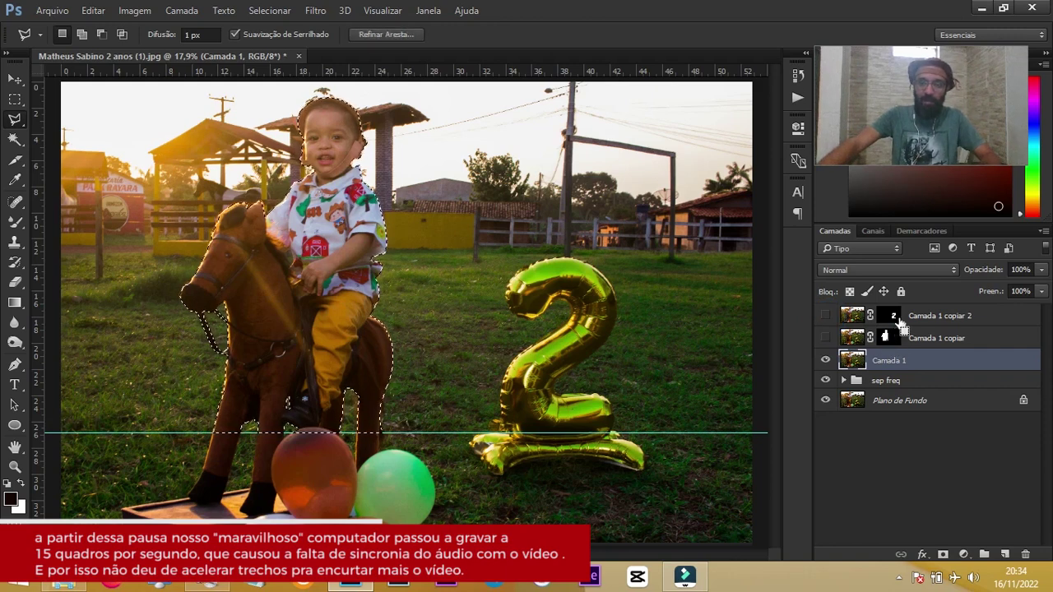
ctrl+shift+click(894, 317)
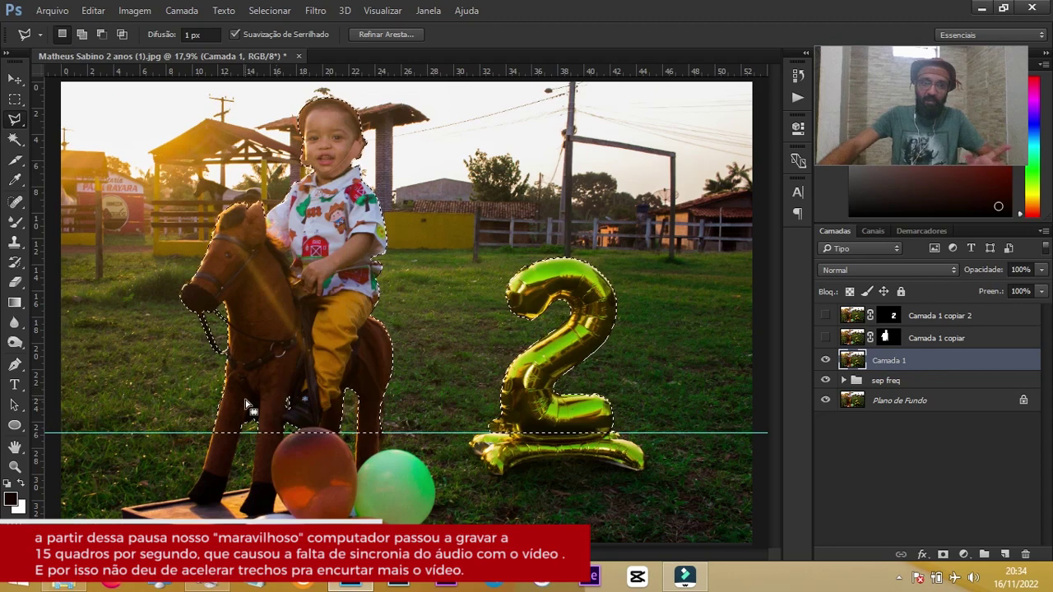
right_click(298, 290)
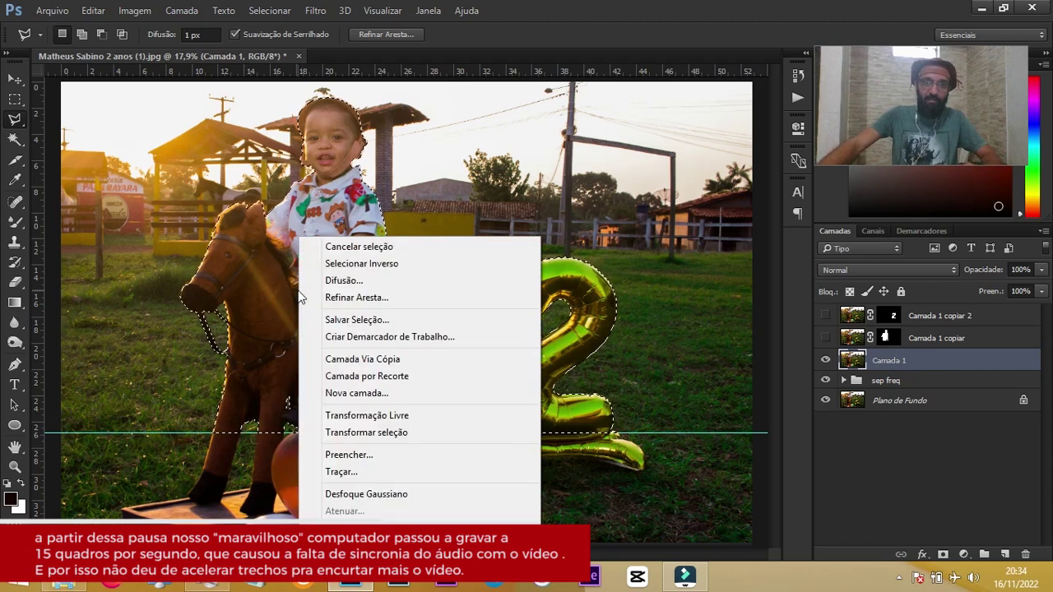
click(365, 456)
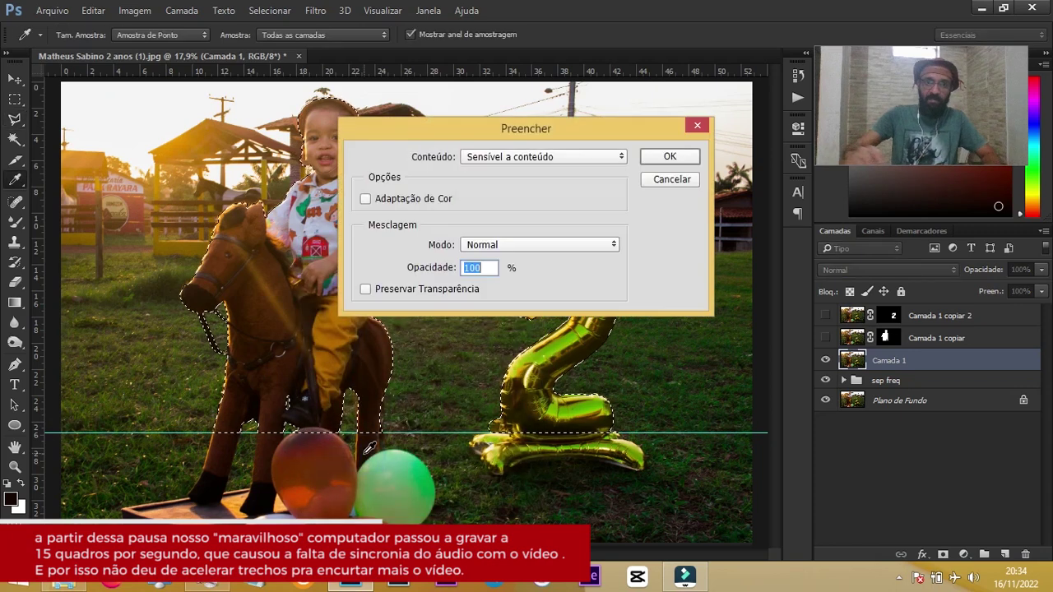
key(Return)
key(l)
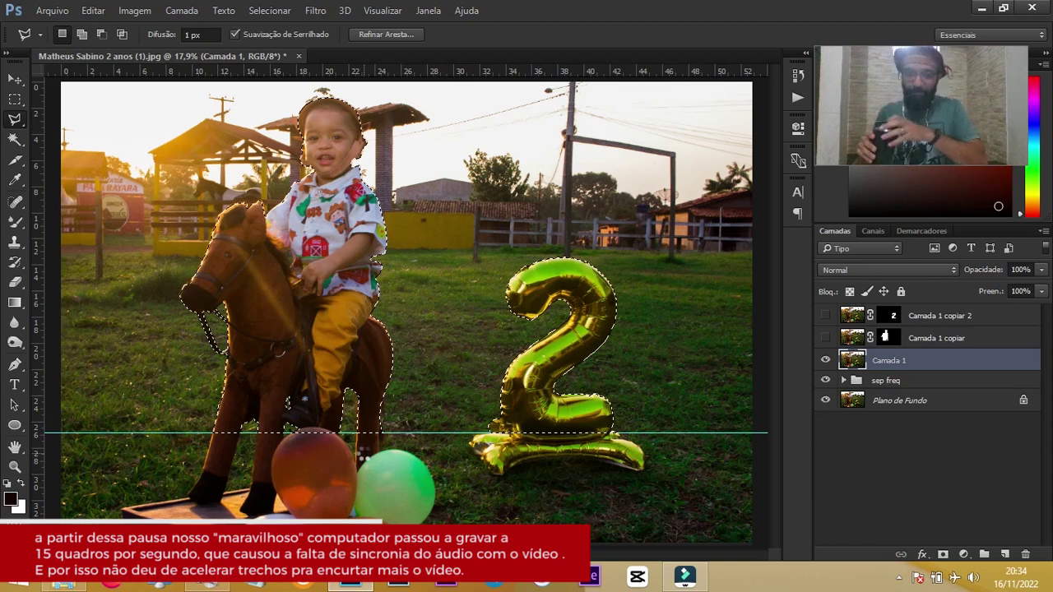
Fill the boy, horse and balloon area with background scenery, then zoom in.
key(Delete)
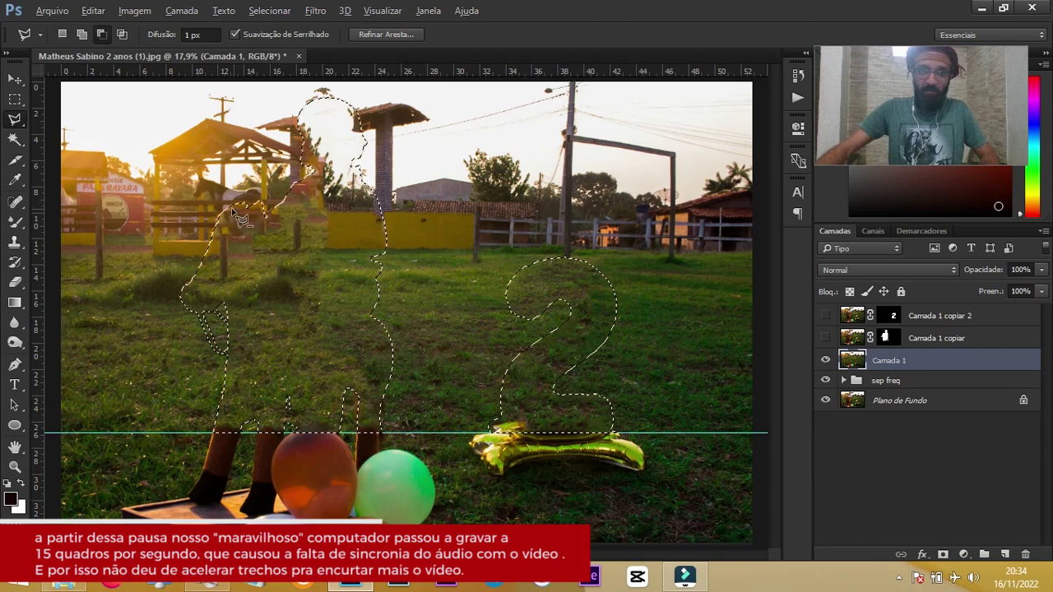
scroll(240, 218, up, 3)
scroll(241, 218, up, 3)
scroll(243, 217, up, 2)
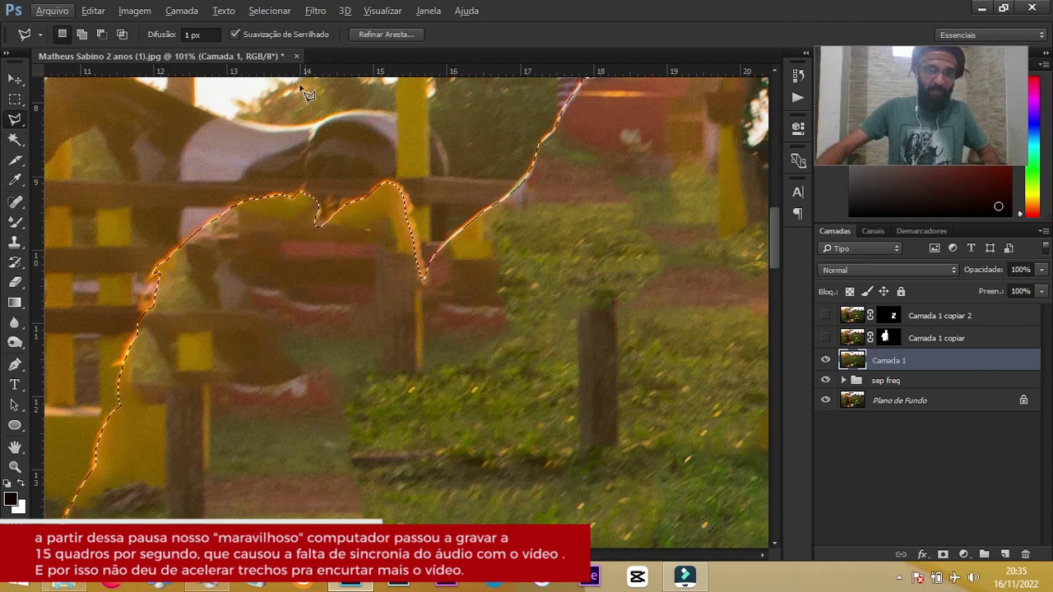
Expand the selection twice with Selecionar > Modificar > Expansão.
click(274, 16)
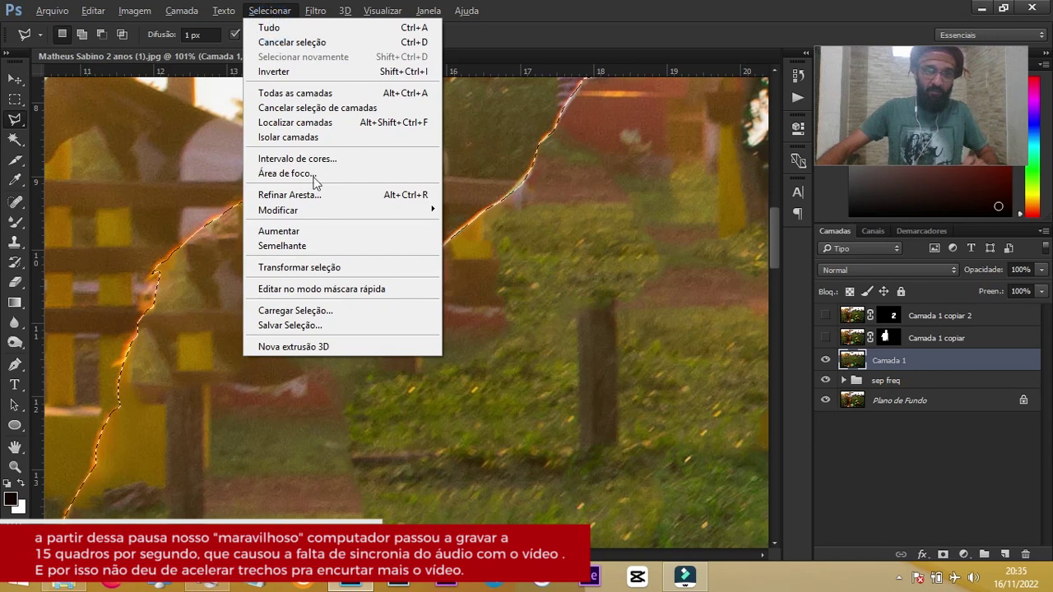
mouse_move(278, 211)
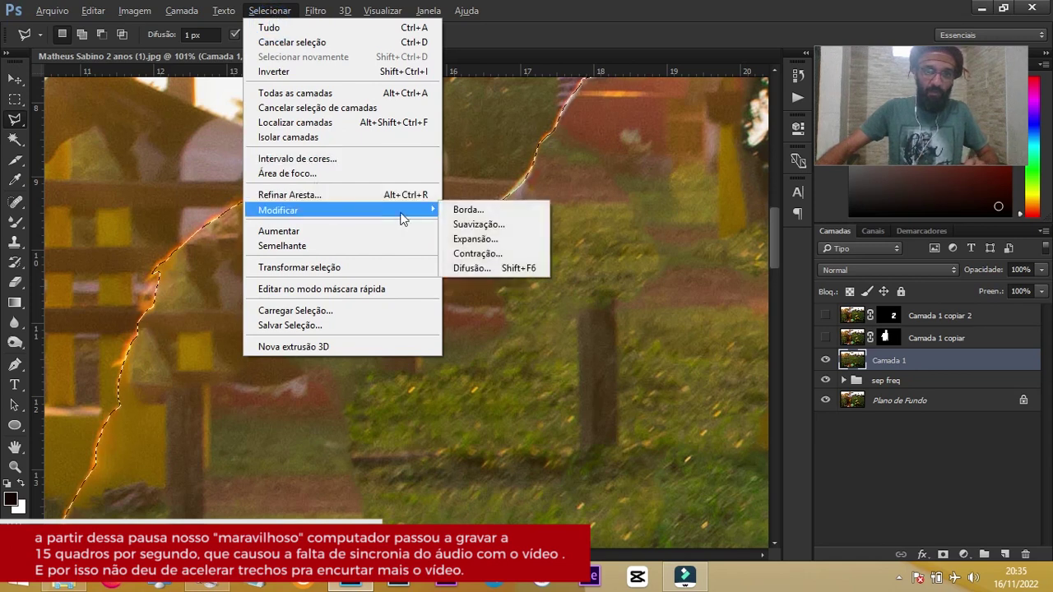
click(489, 237)
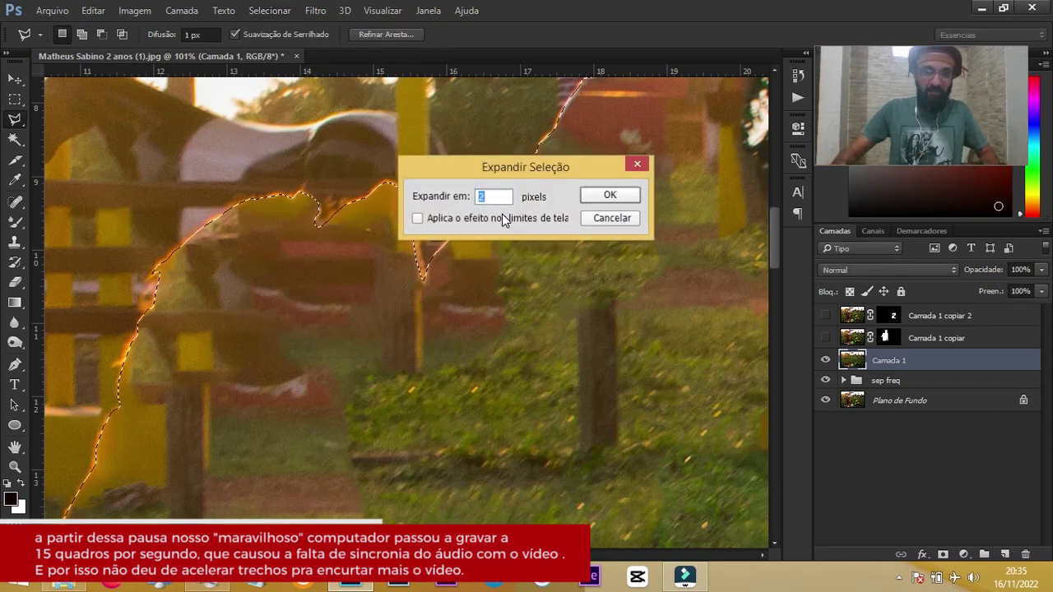
key(Return)
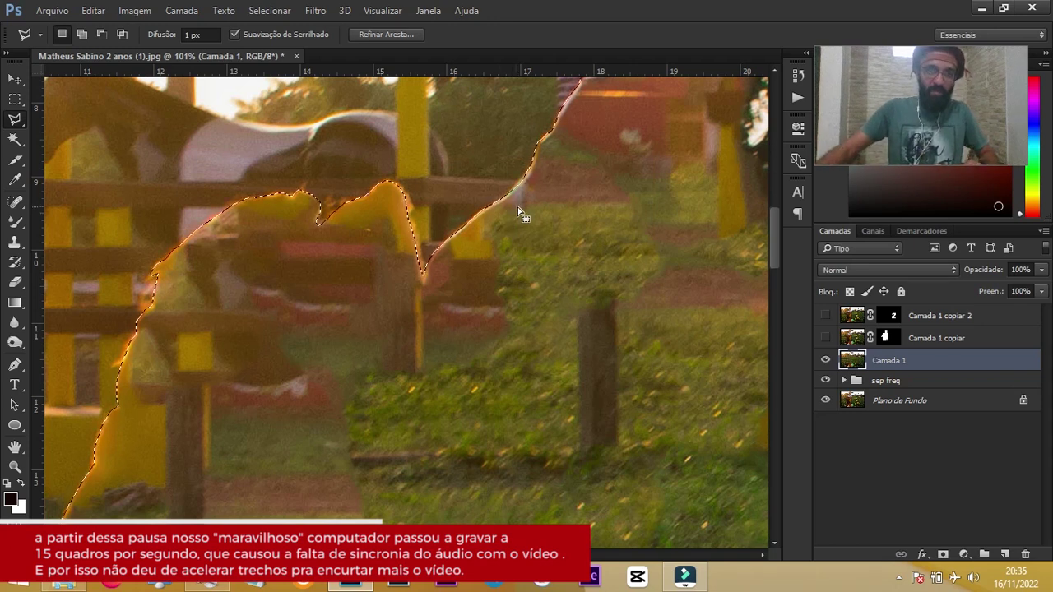
click(270, 11)
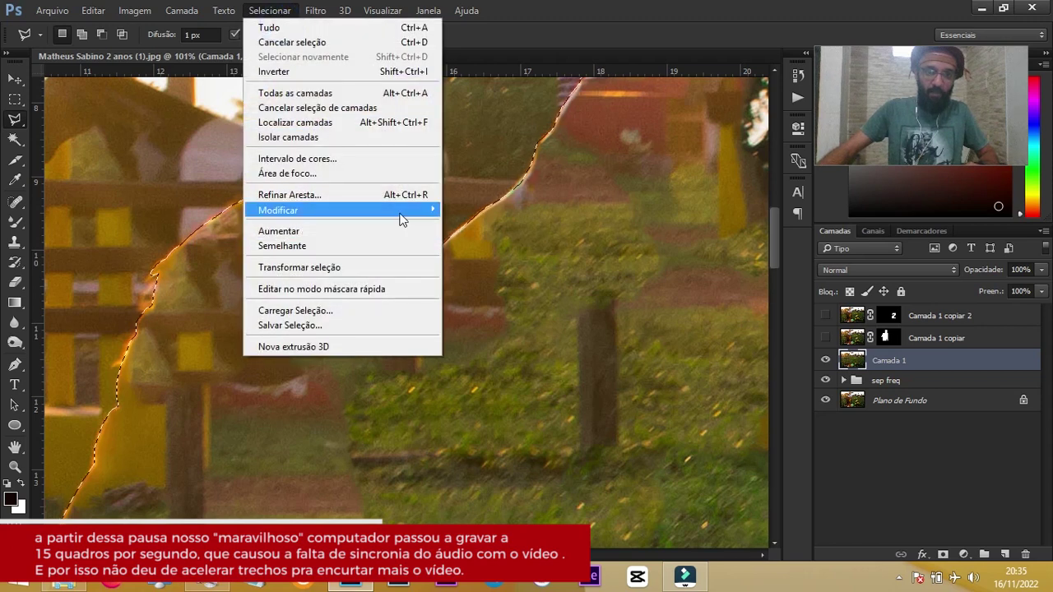
mouse_move(278, 210)
click(494, 240)
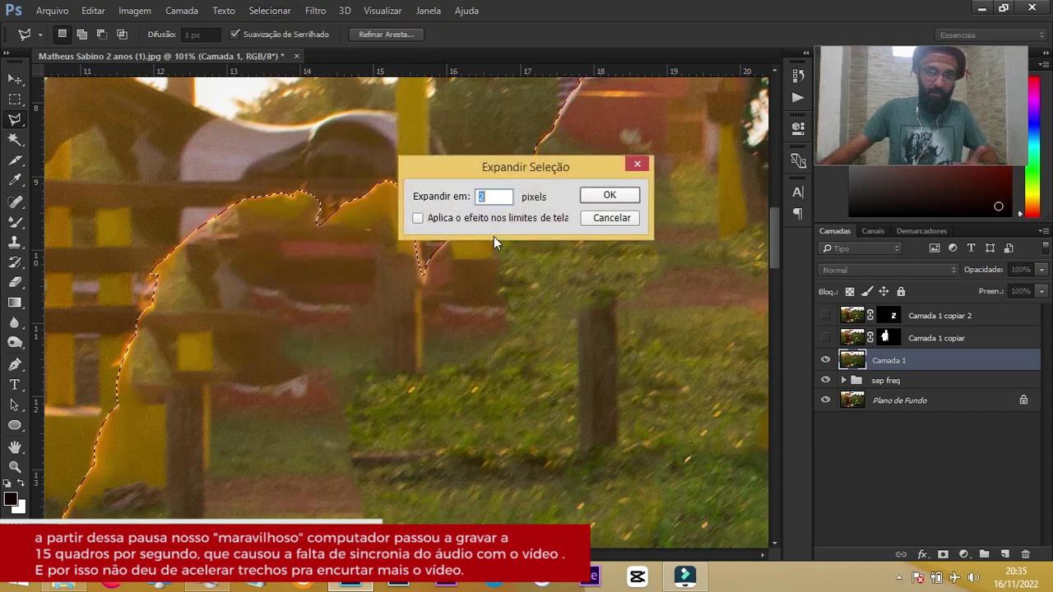
key(Return)
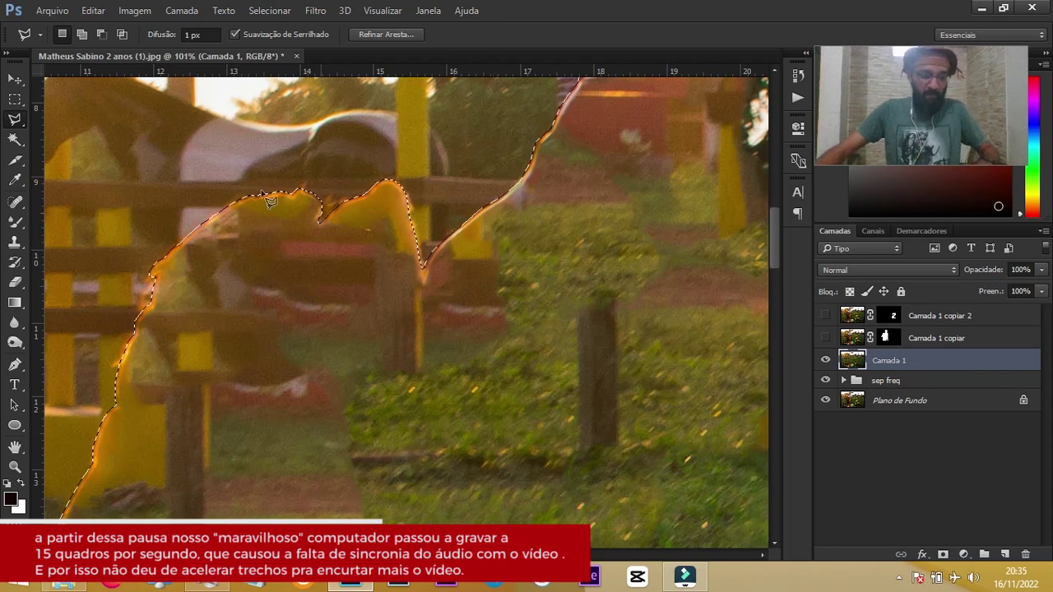
scroll(247, 251, down, 1)
scroll(246, 251, down, 1)
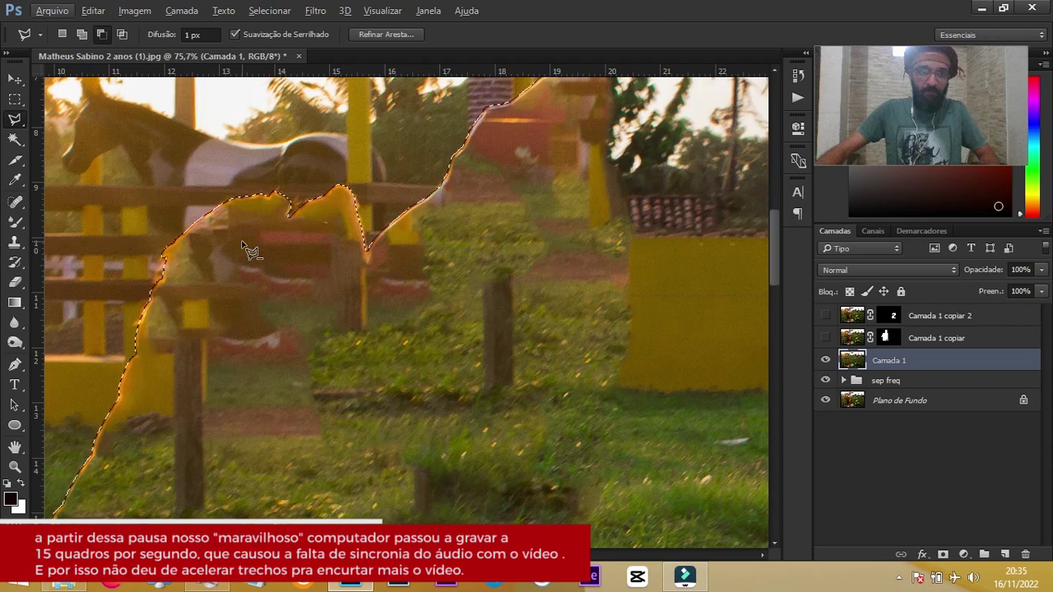
Clone fence rails and grass texture along the outline edge with a 175 px, 50% Clone Stamp.
key(alt)
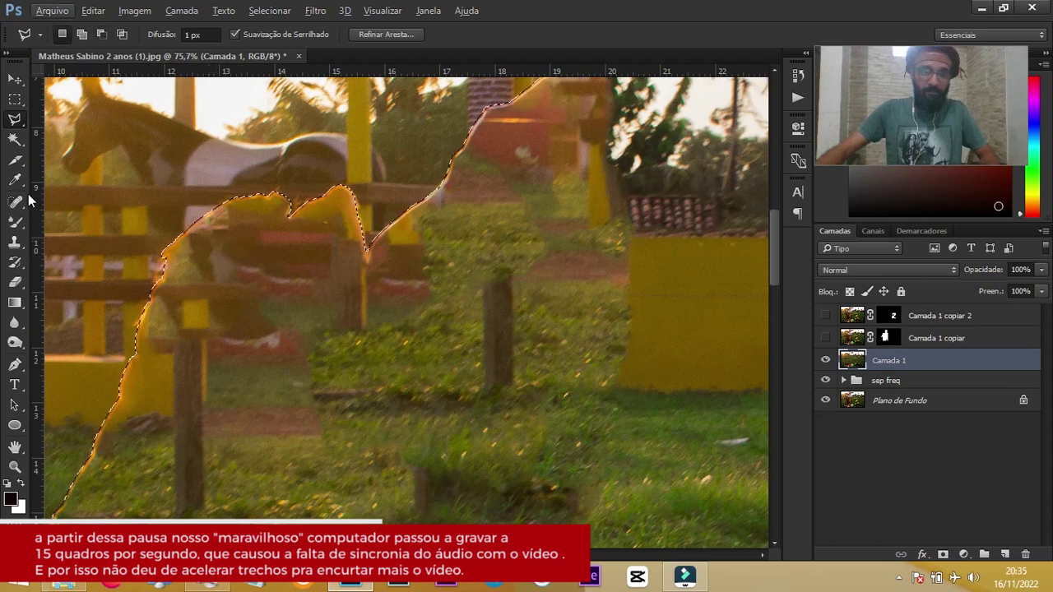
click(16, 243)
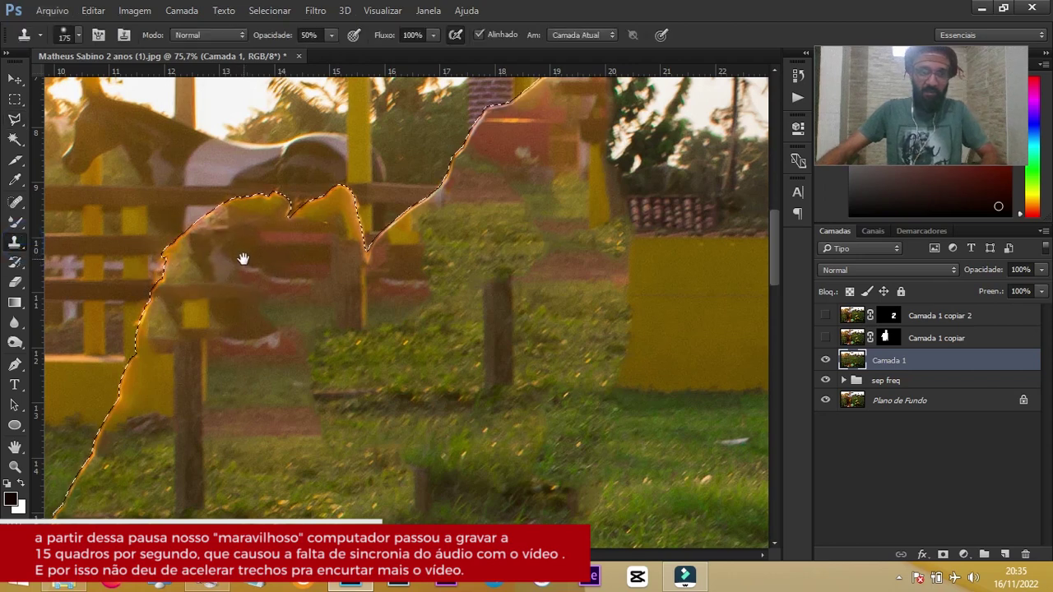
drag(242, 256, 497, 251)
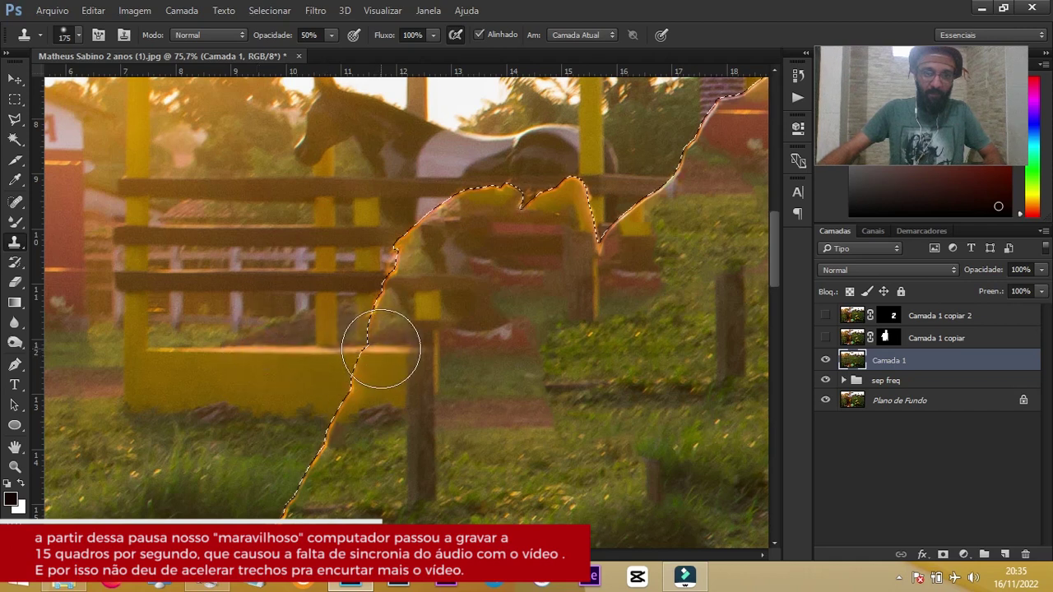
mouse_move(381, 348)
mouse_down()
mouse_move(362, 378)
mouse_move(430, 242)
mouse_move(399, 245)
mouse_move(442, 240)
mouse_move(453, 205)
mouse_move(499, 218)
mouse_move(505, 206)
mouse_move(462, 214)
mouse_move(587, 207)
mouse_move(535, 200)
mouse_move(559, 192)
mouse_move(522, 206)
mouse_move(597, 216)
mouse_move(513, 228)
mouse_up()
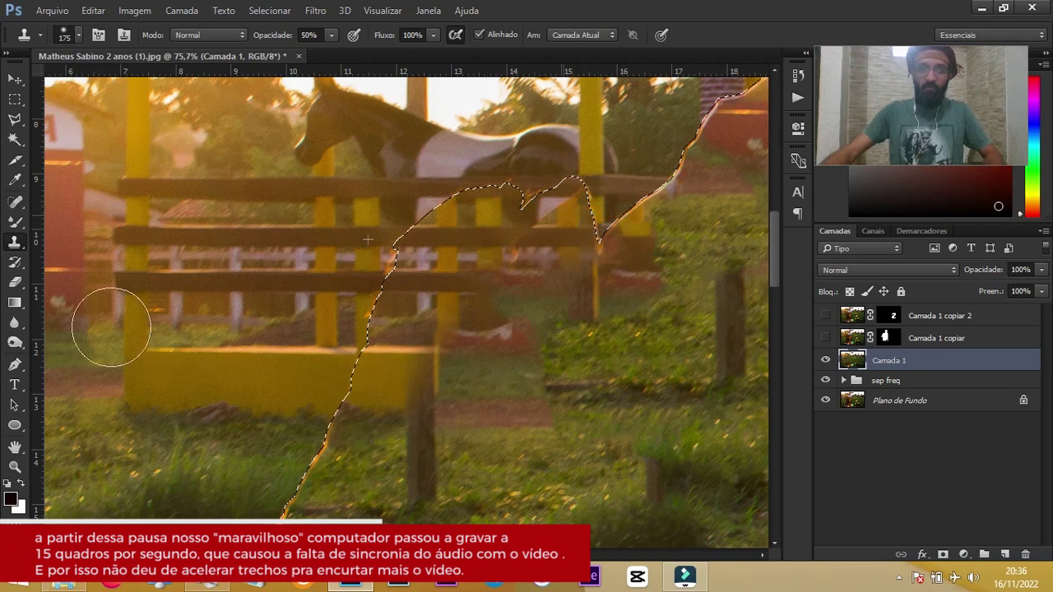
mouse_move(282, 426)
mouse_down()
mouse_move(321, 446)
mouse_move(301, 478)
mouse_move(468, 404)
mouse_move(380, 381)
mouse_up()
scroll(175, 336, down, 2)
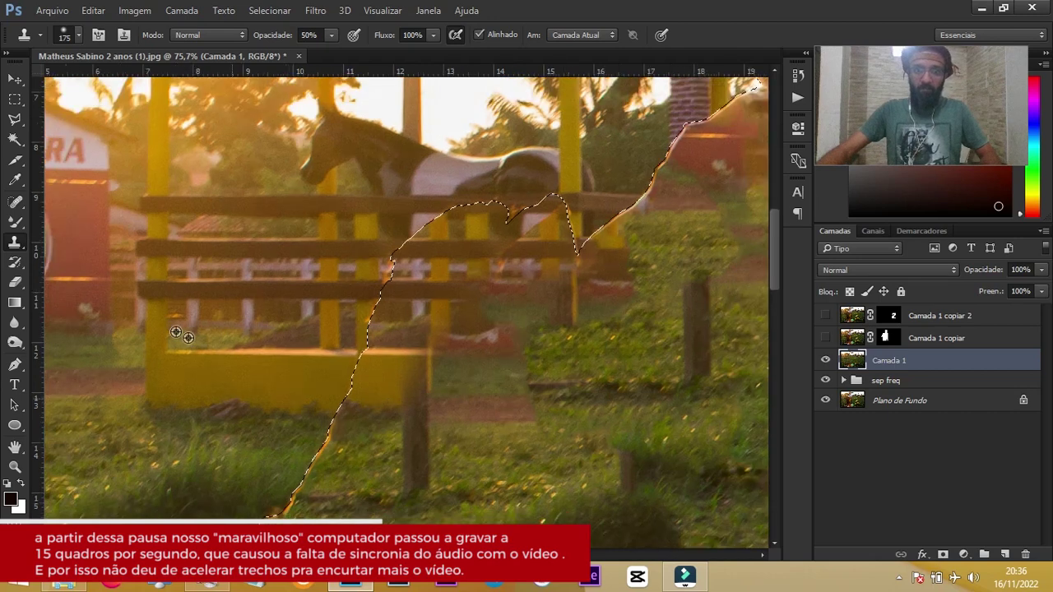
scroll(175, 336, down, 1)
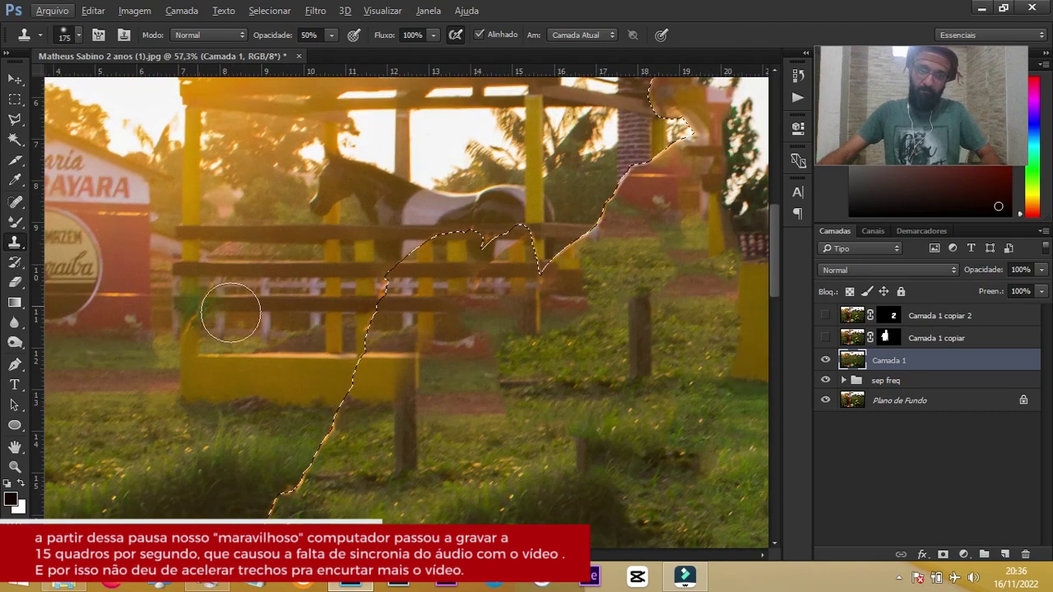
drag(258, 306, 352, 336)
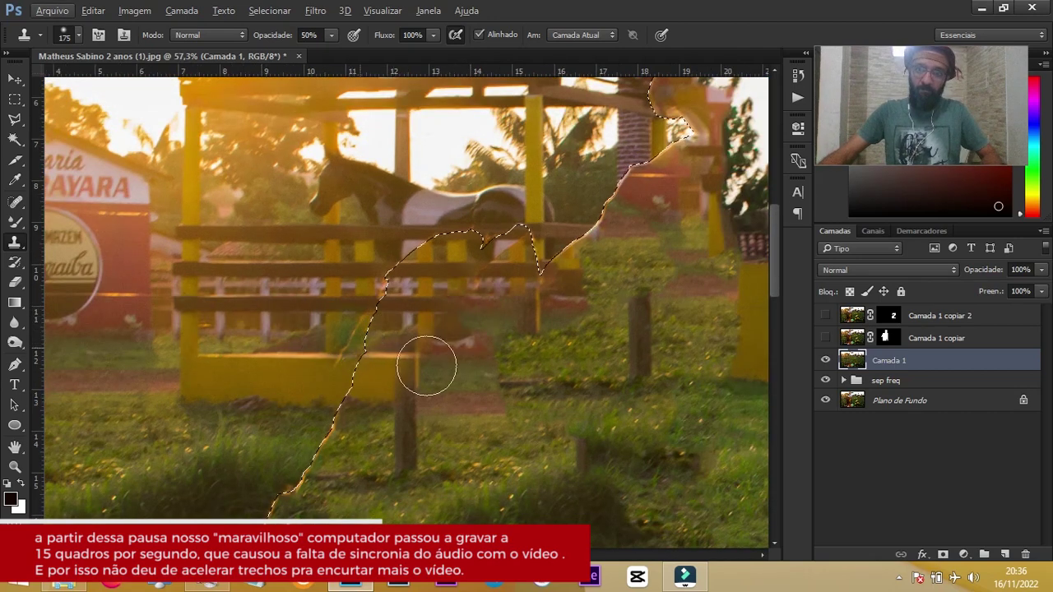
right_click(427, 367)
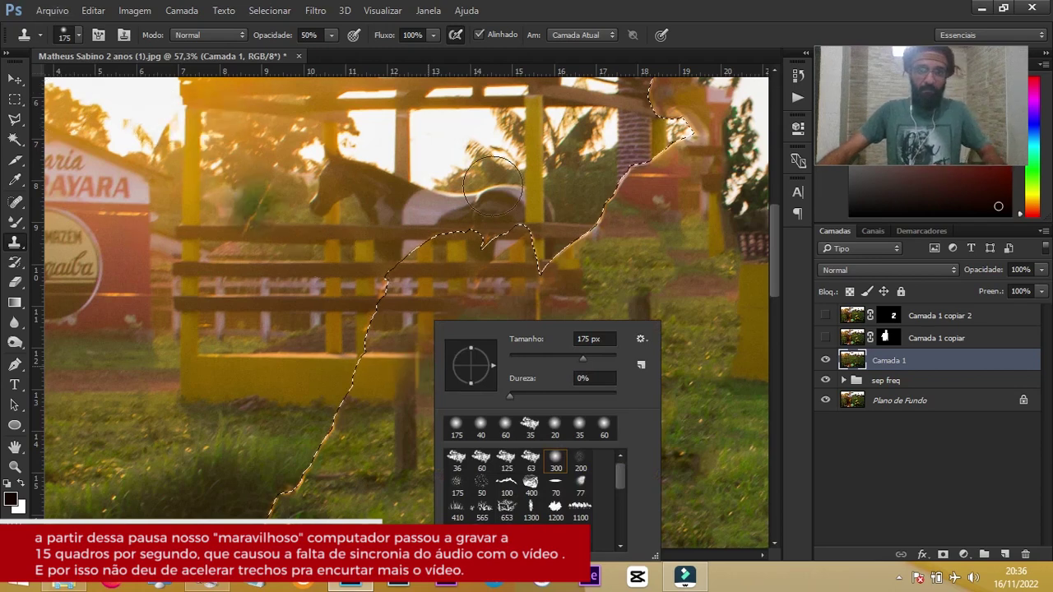
click(15, 99)
Content-aware fill a traced patch of grass and fence, then reselect the child-and-balloon outline.
right_click(442, 355)
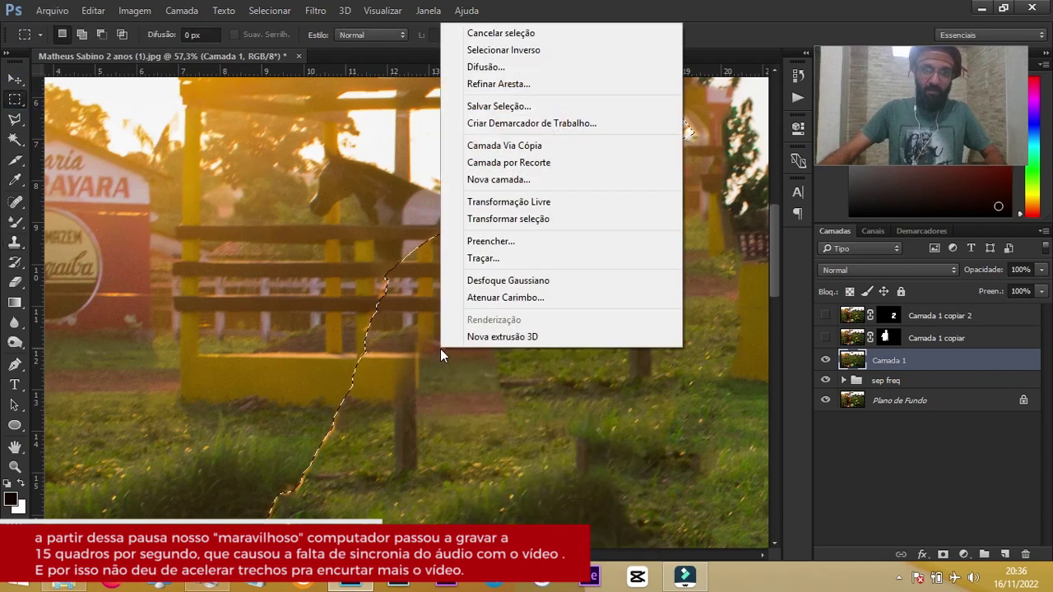
click(502, 239)
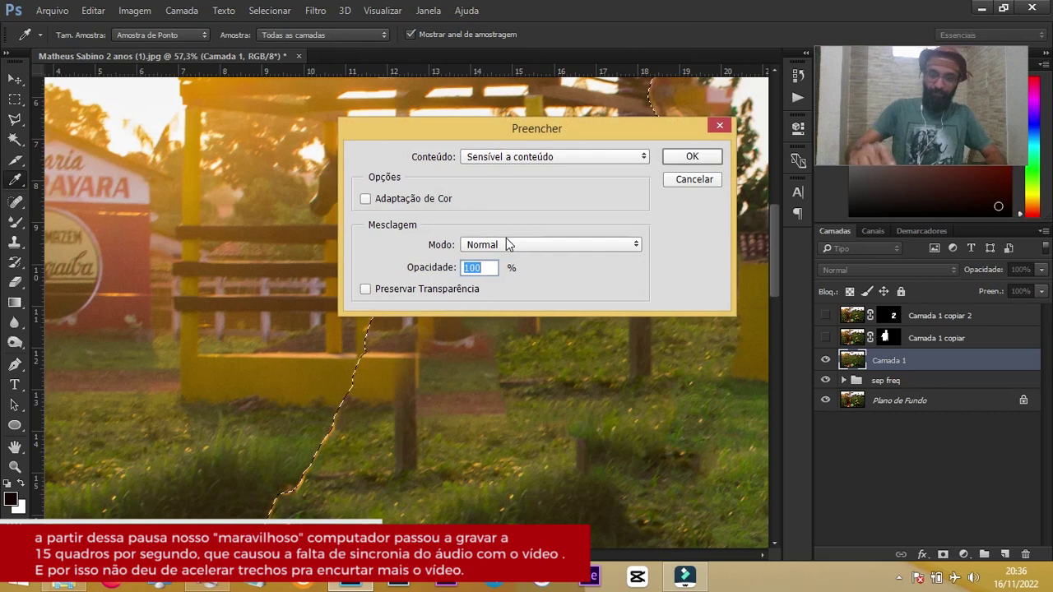
key(Return)
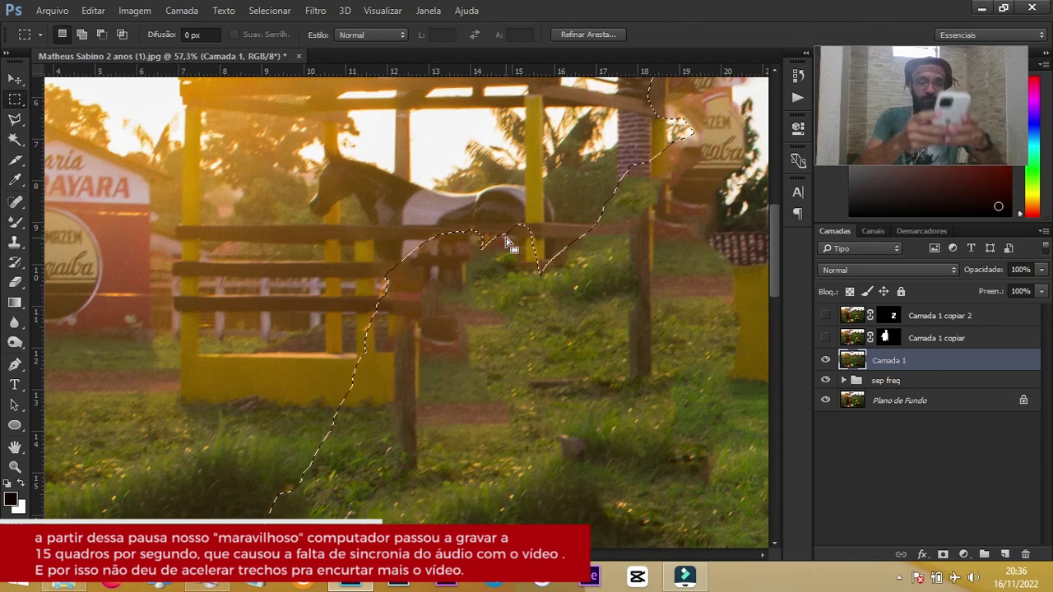
key(ctrl+d)
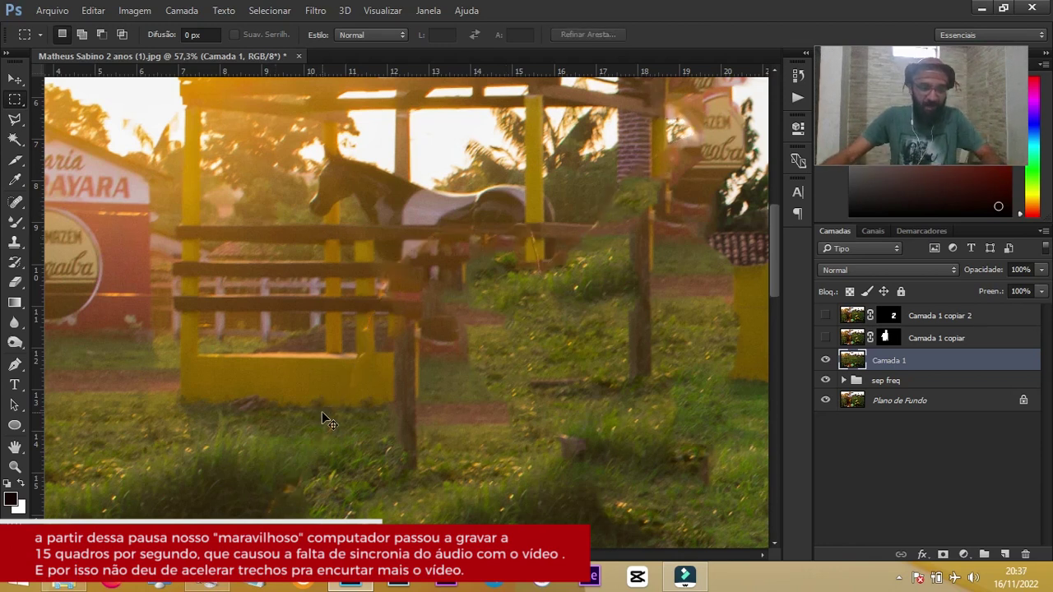
key(ctrl+shift+d)
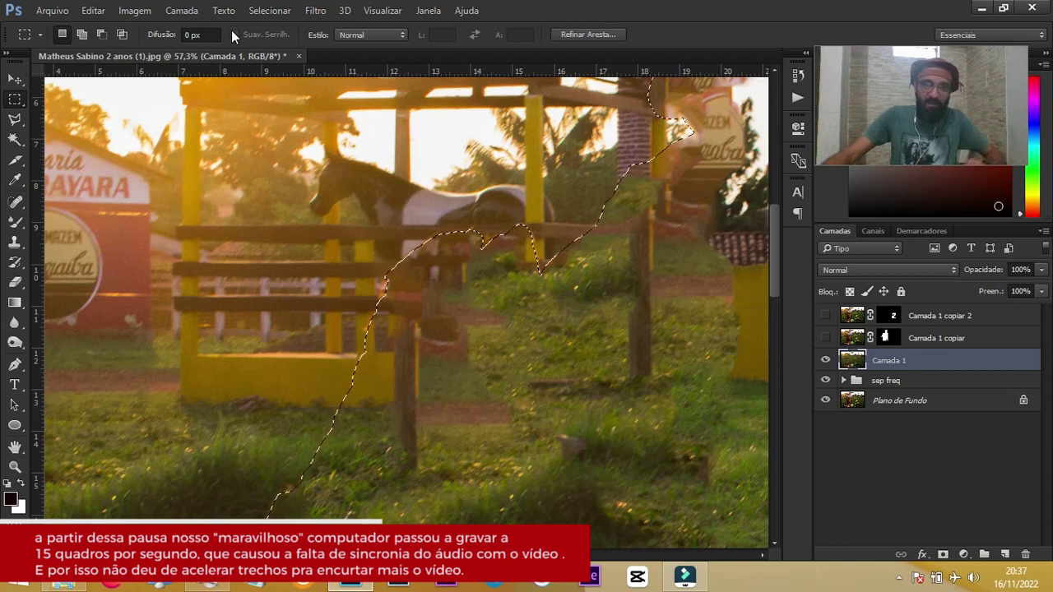
Expand the selection by 3 px twice.
click(270, 10)
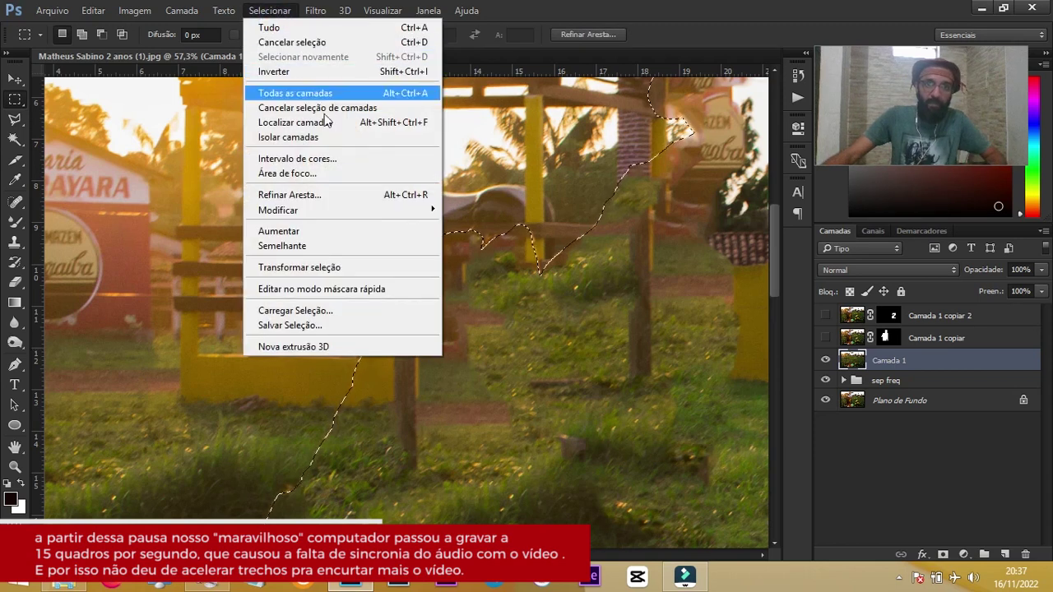
mouse_move(278, 210)
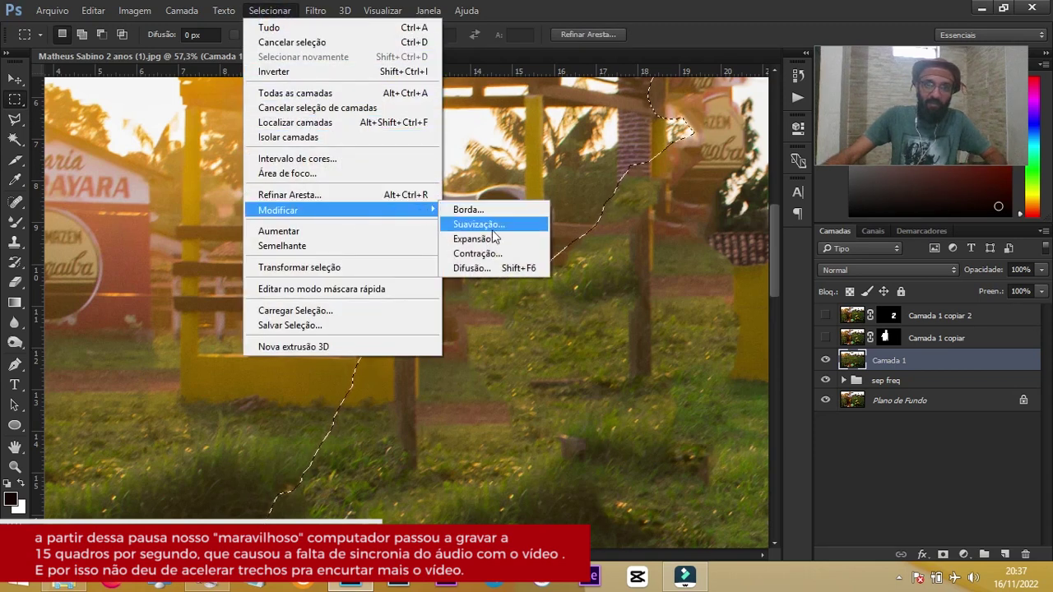
click(490, 239)
text(3)
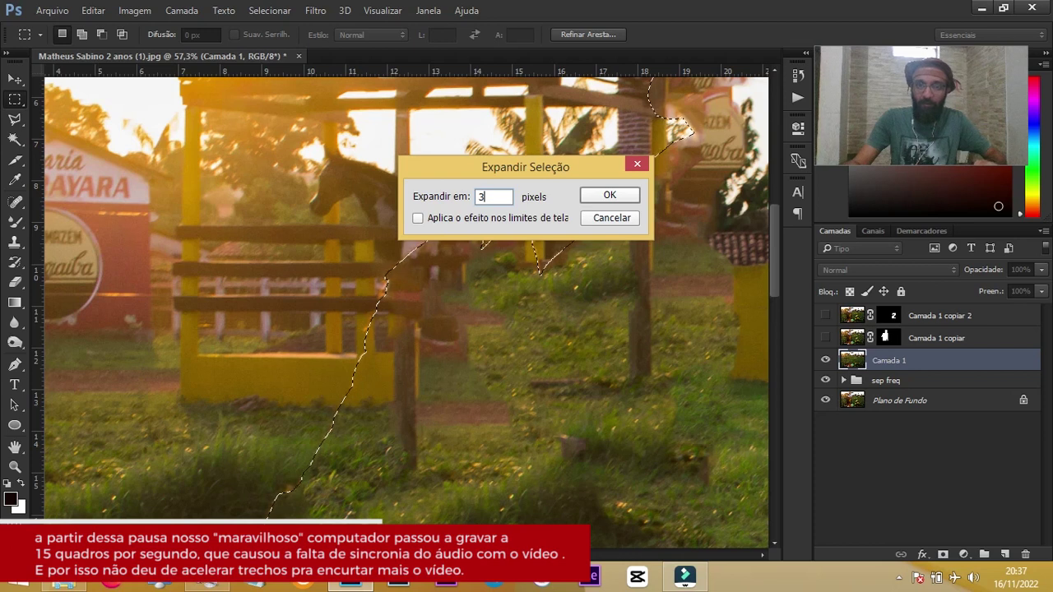
key(Return)
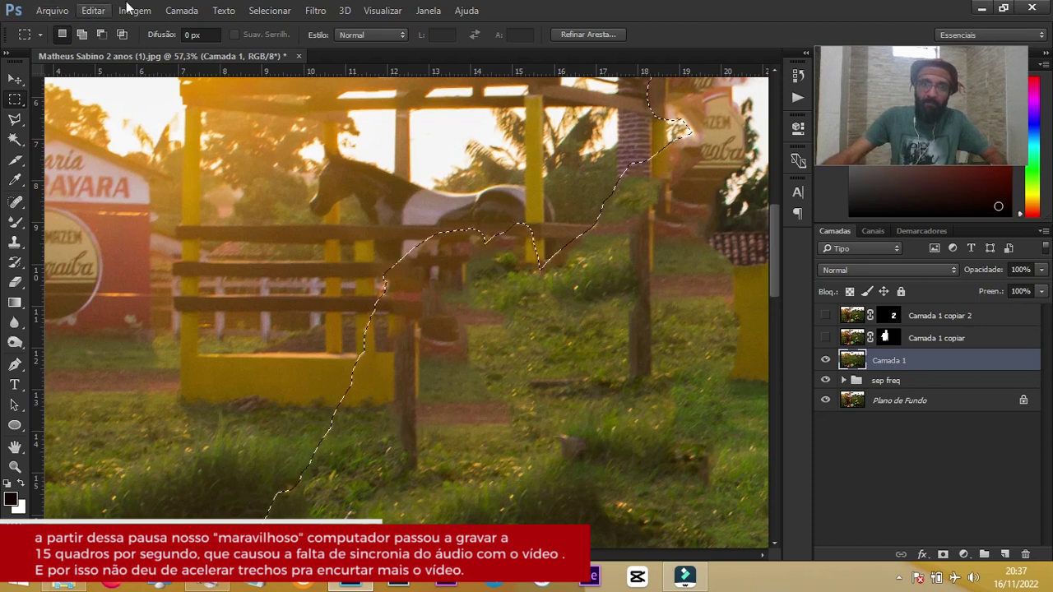
click(279, 13)
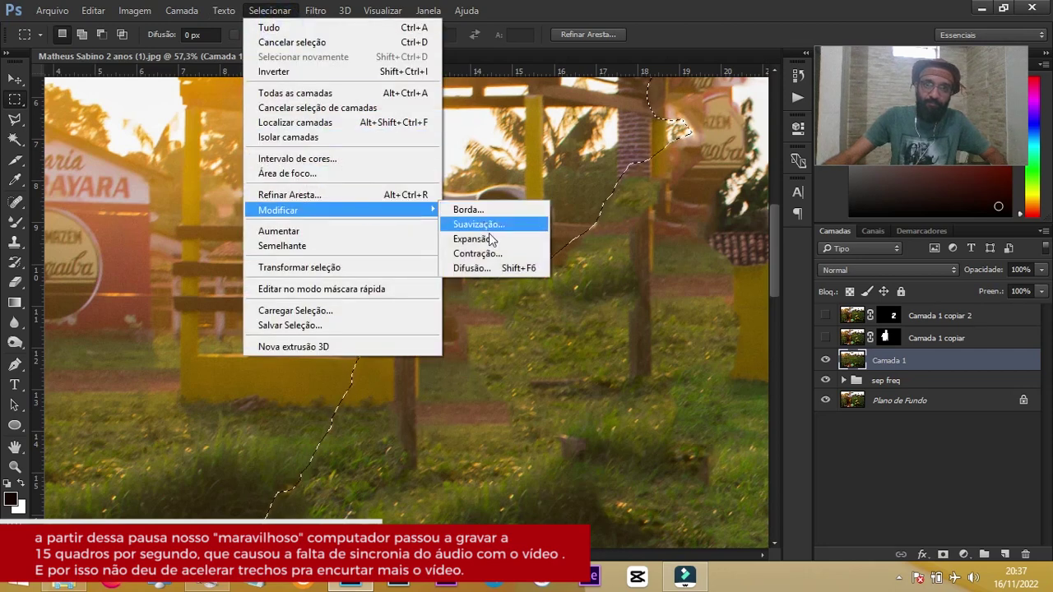
click(487, 243)
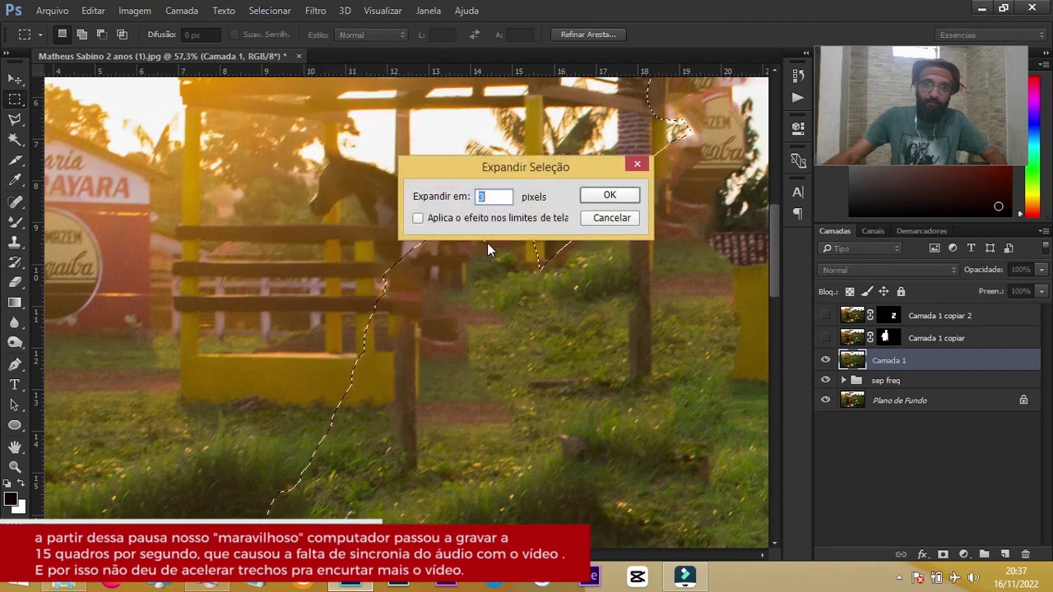
key(Return)
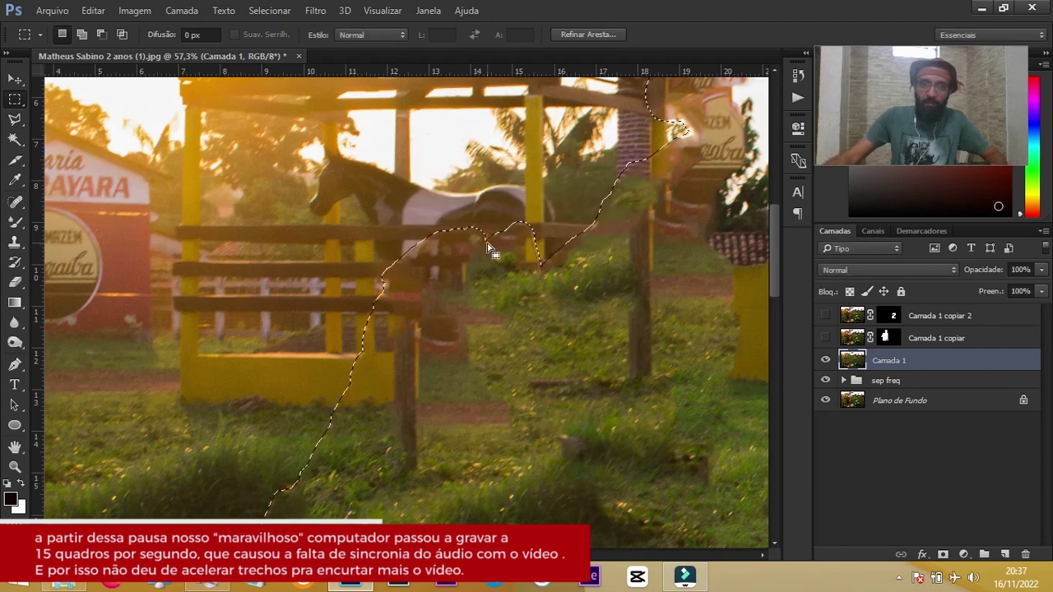
Fill the expanded selection with Sensível a conteúdo scenery and deselect.
right_click(486, 267)
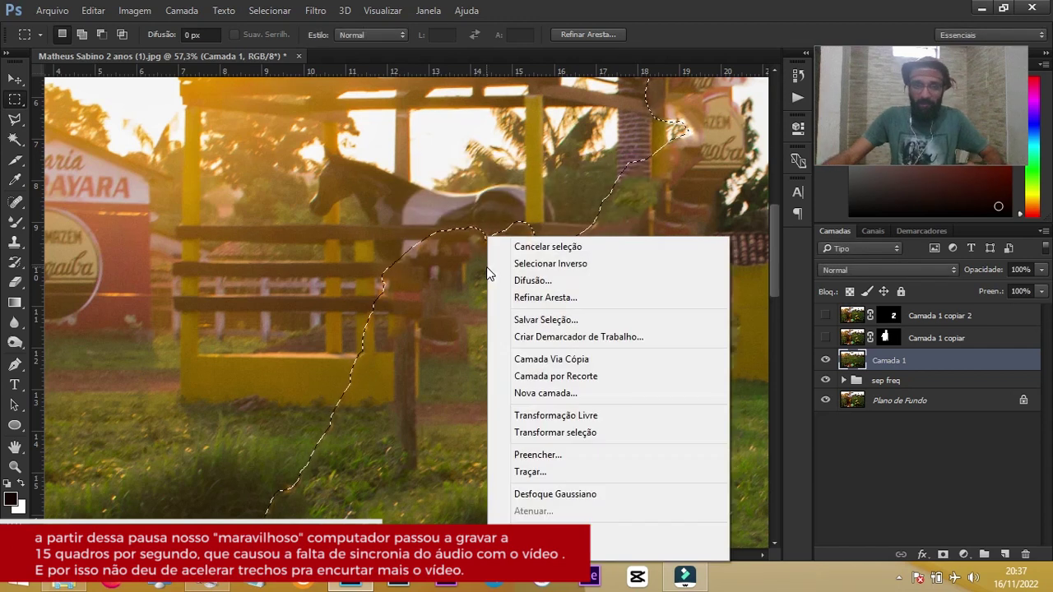
click(561, 457)
key(Return)
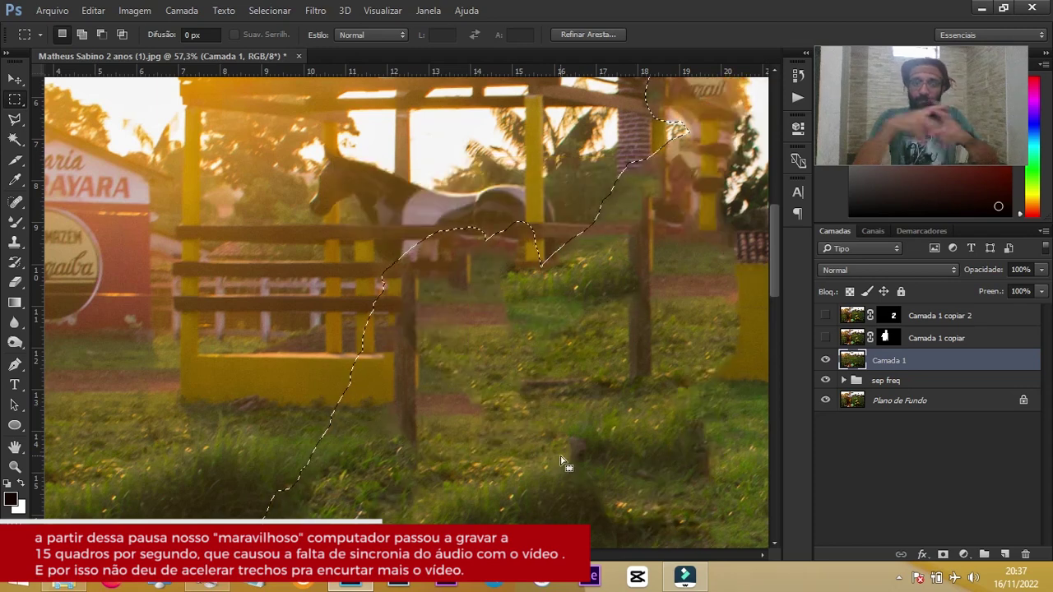
key(ctrl+0)
key(ctrl+d)
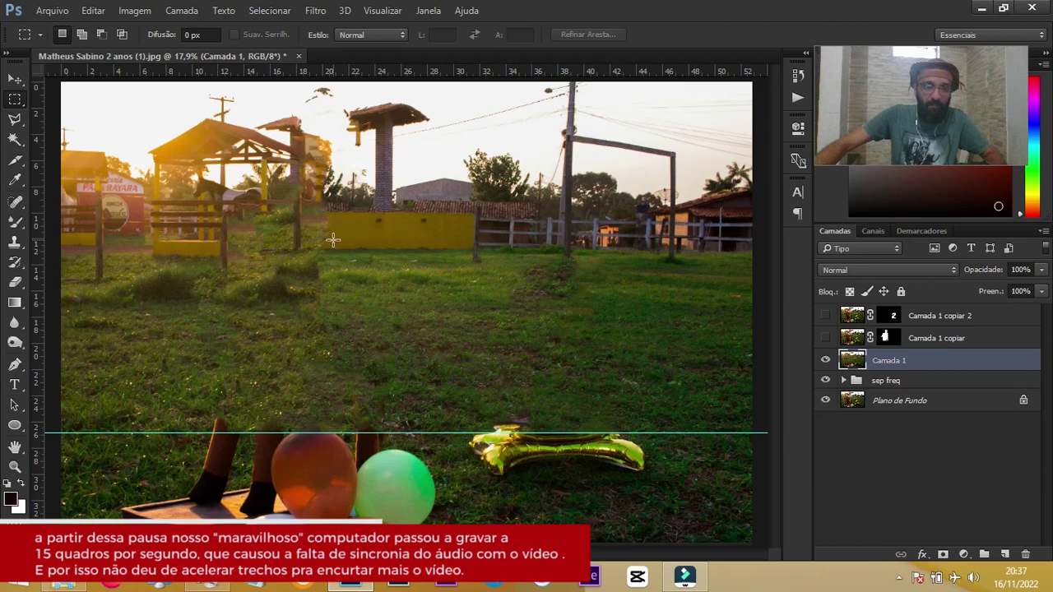
Reselect the child-and-balloon outline and zoom in on the roofs at its top.
key(ctrl+shift+d)
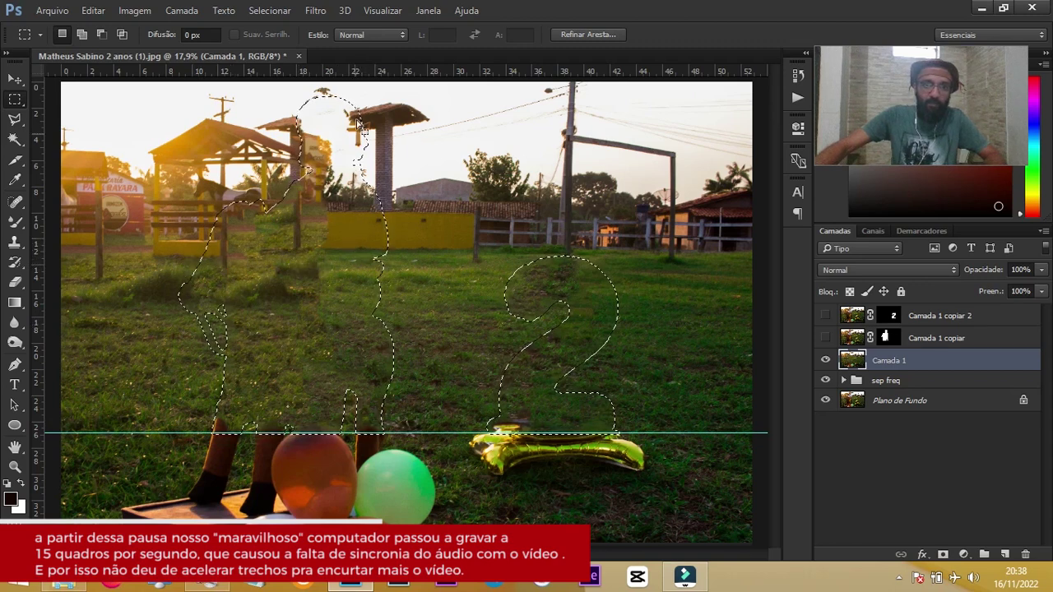
key(alt)
scroll(358, 106, up, 3)
scroll(362, 107, up, 3)
scroll(371, 112, up, 3)
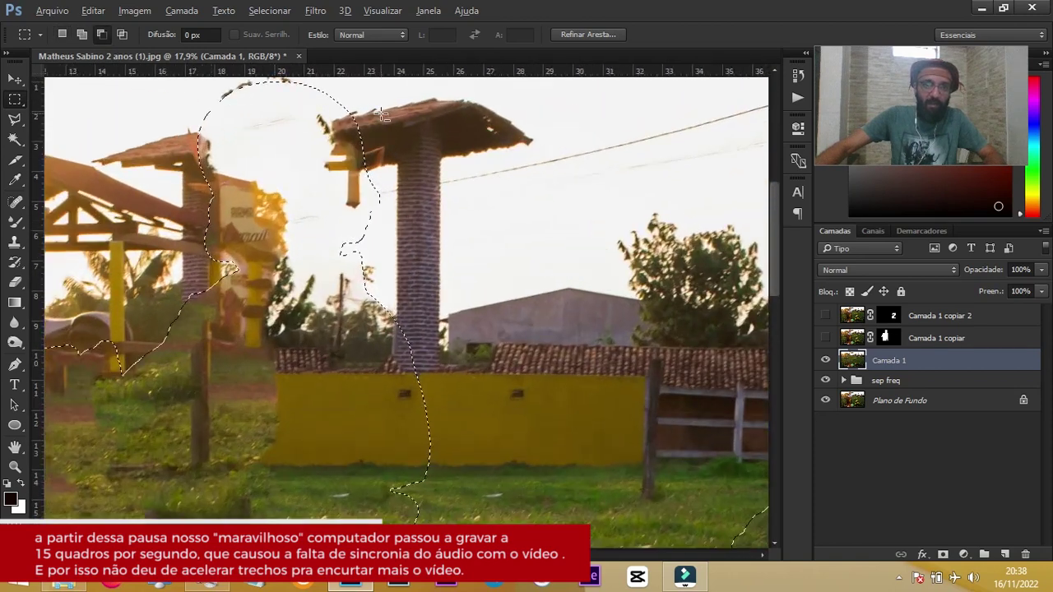
scroll(378, 116, up, 2)
key(alt)
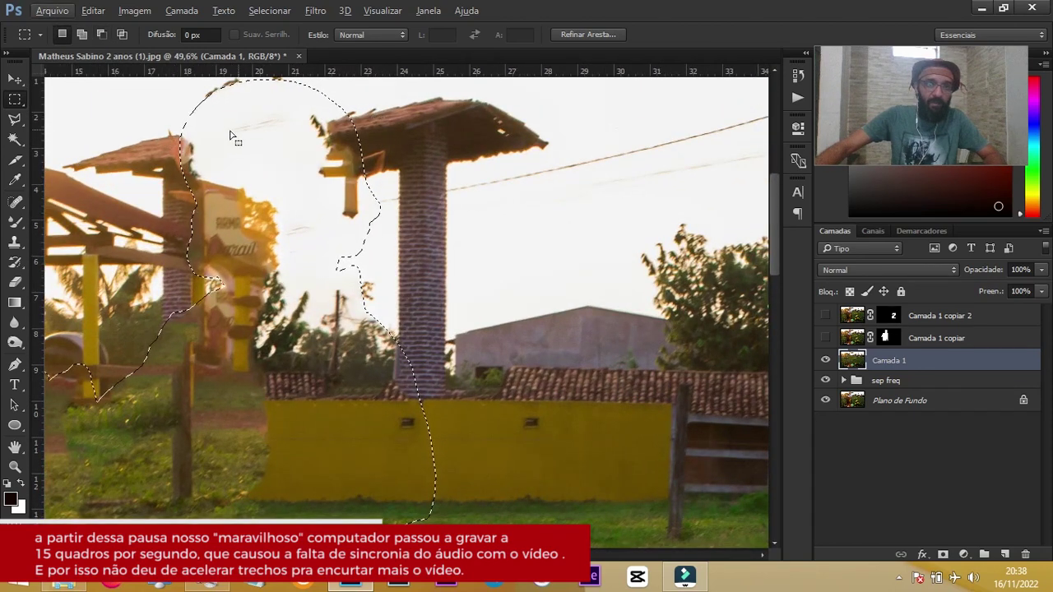
Set the Clone Stamp to 100 px and sample clean sky as the source.
key(s)
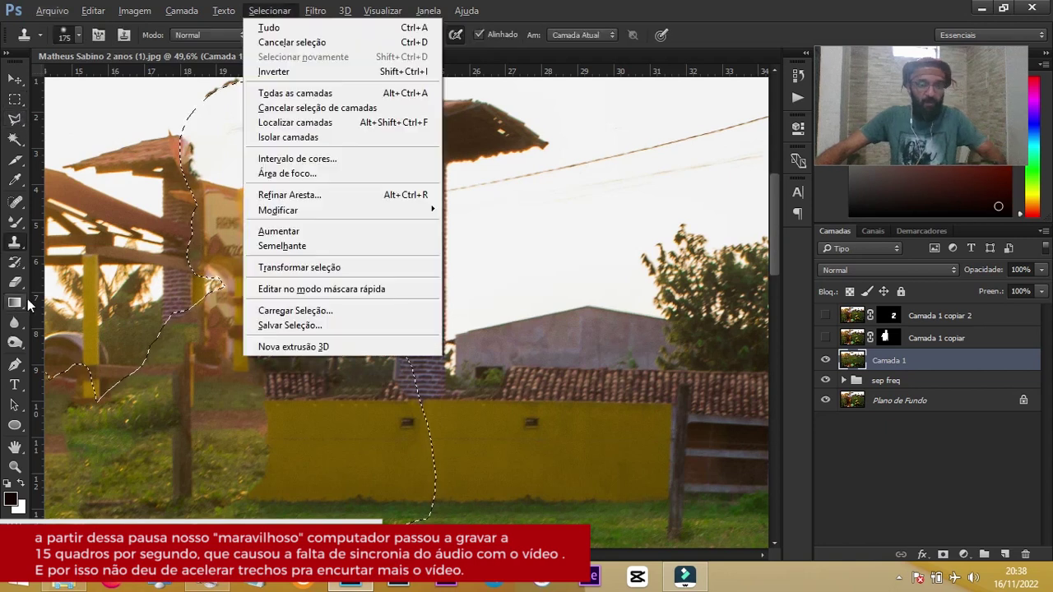
key(Escape)
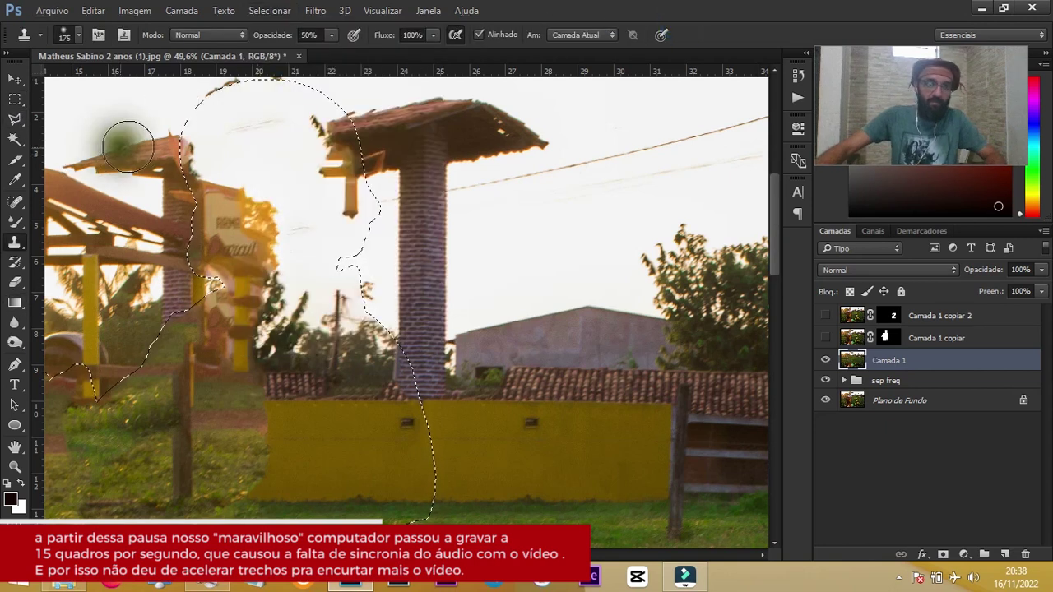
alt+click(148, 145)
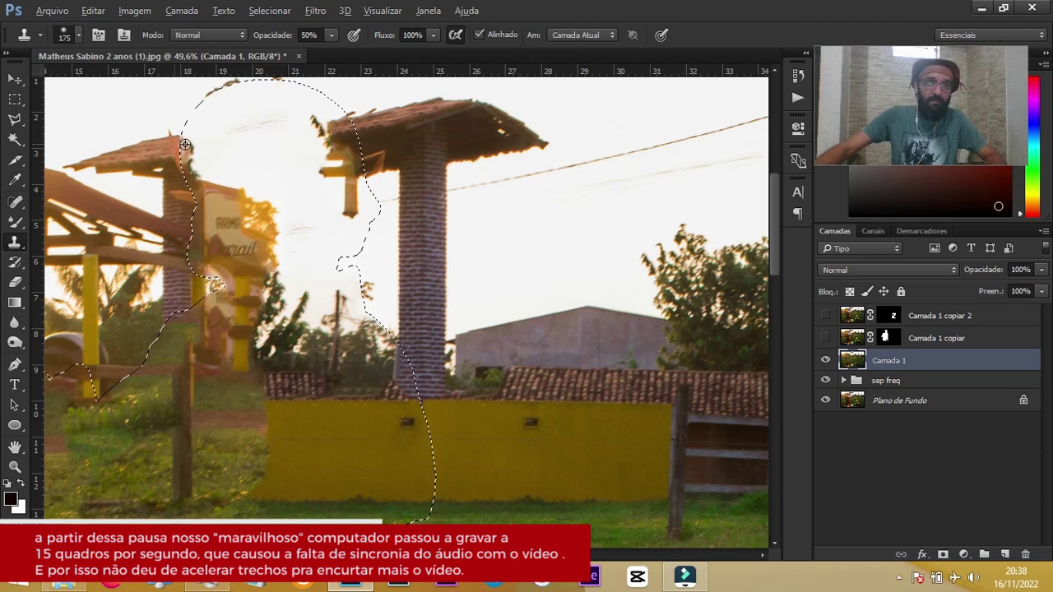
click(186, 137)
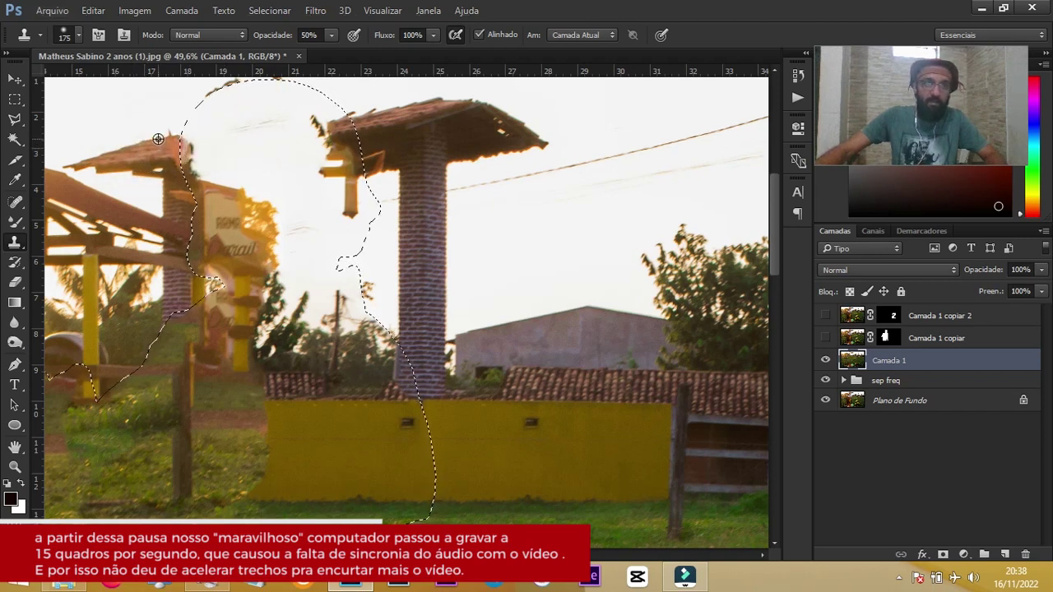
key(m)
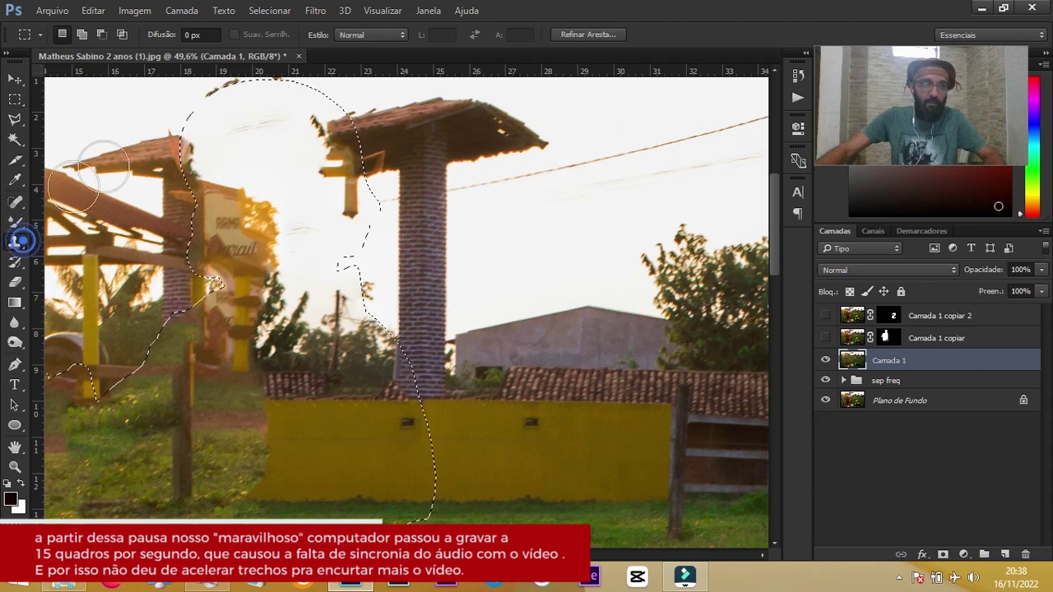
click(15, 242)
key(bracketleft)
key(bracketleft)
key(bracketleft)
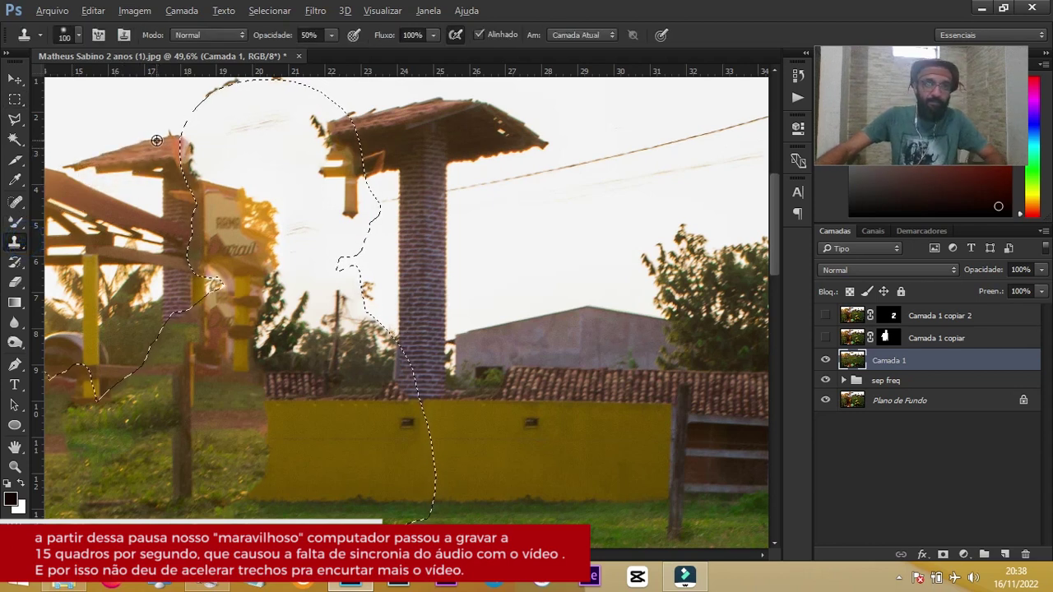
alt+click(190, 134)
Paint sky over the roof remnants, undoing one bad stroke, then deselect.
mouse_move(190, 150)
mouse_down()
mouse_move(235, 133)
mouse_move(203, 142)
mouse_up()
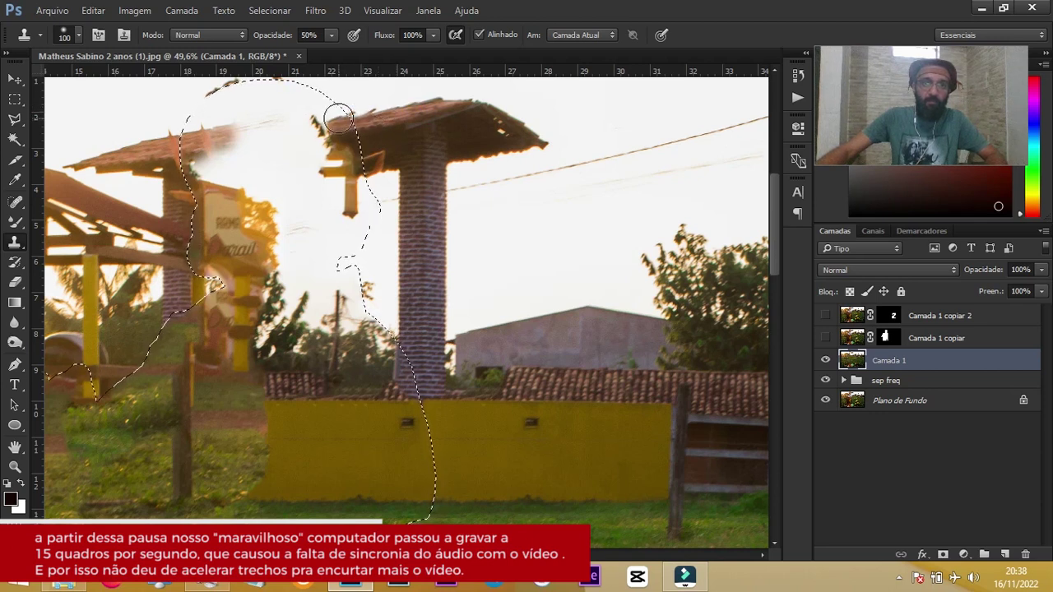
drag(331, 121, 312, 129)
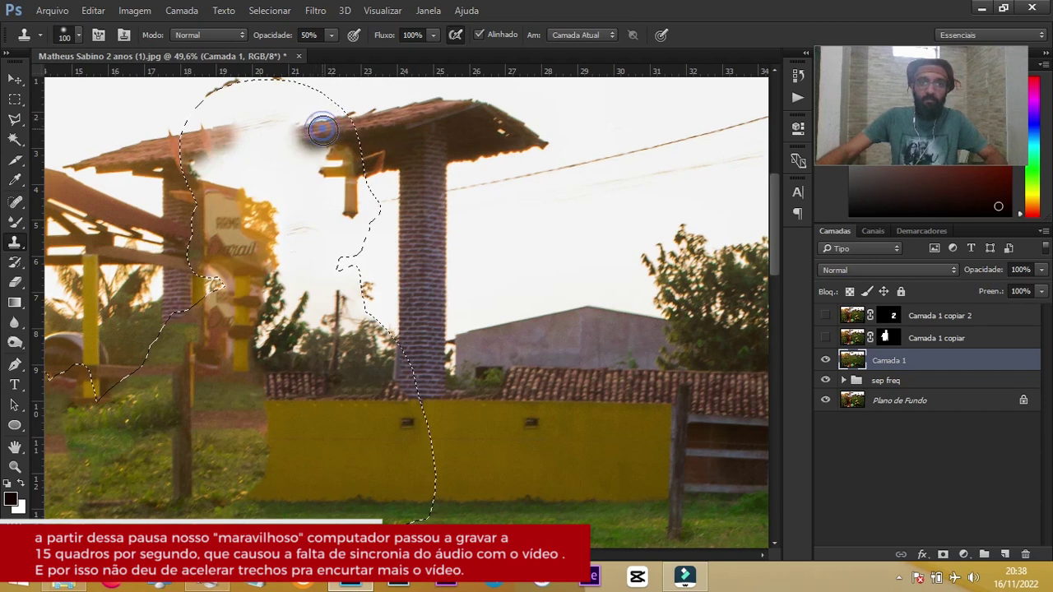
drag(333, 165, 345, 194)
key(ctrl+z)
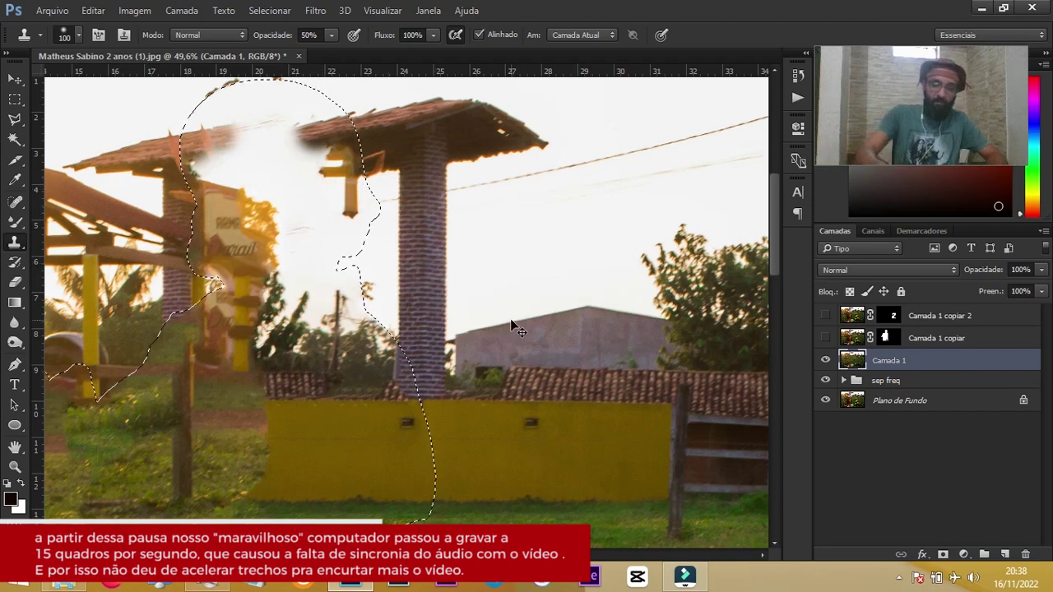
key(ctrl+0)
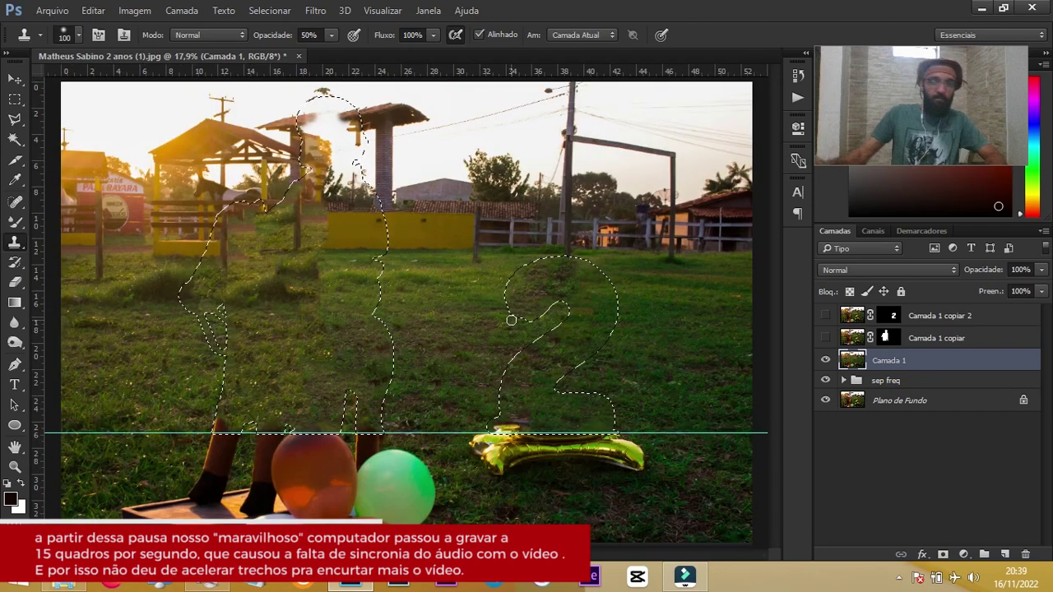
key(ctrl+d)
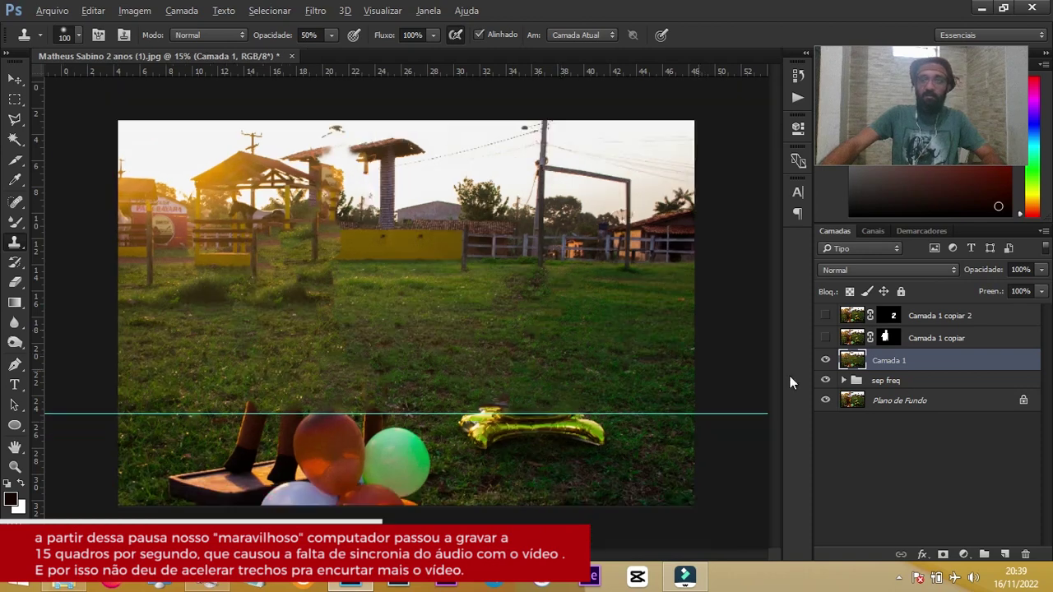
scroll(624, 335, down, 1)
Show the Camada 1 copiar layers and start a Desfoque de campo with its pin repositioned.
drag(825, 337, 825, 315)
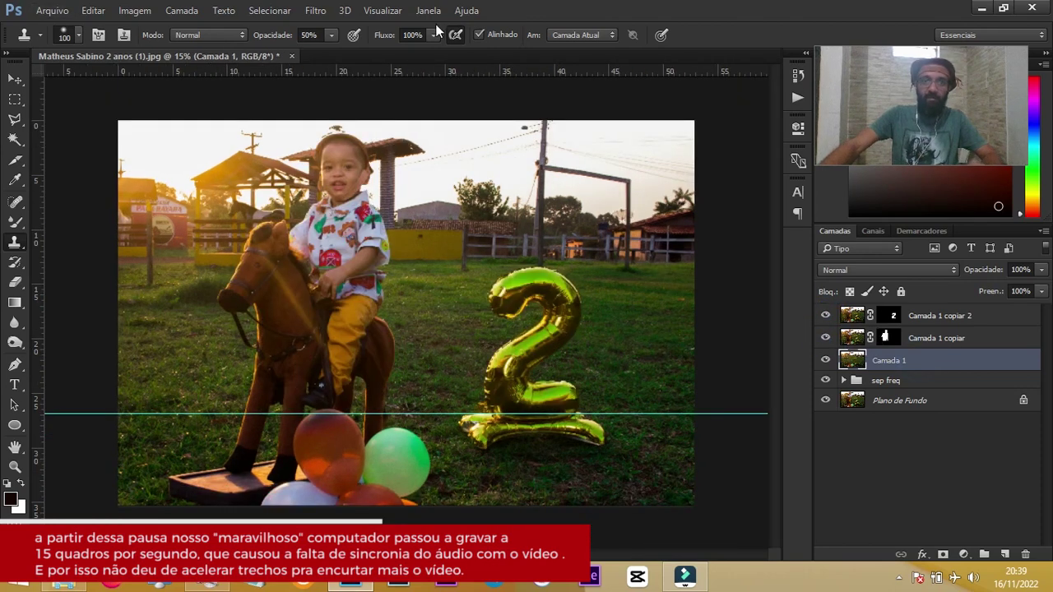
click(324, 12)
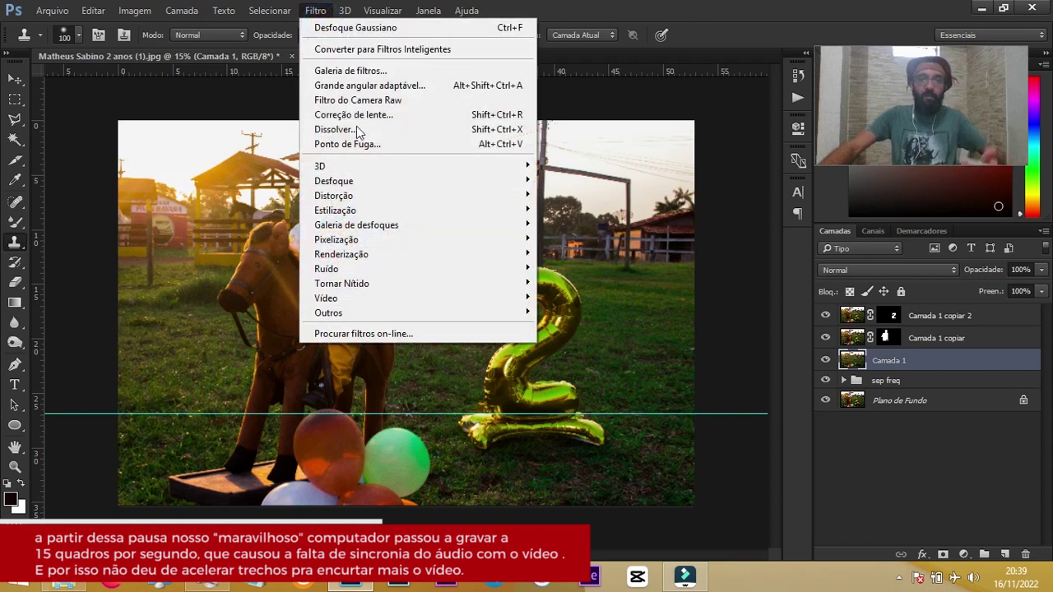
mouse_move(356, 225)
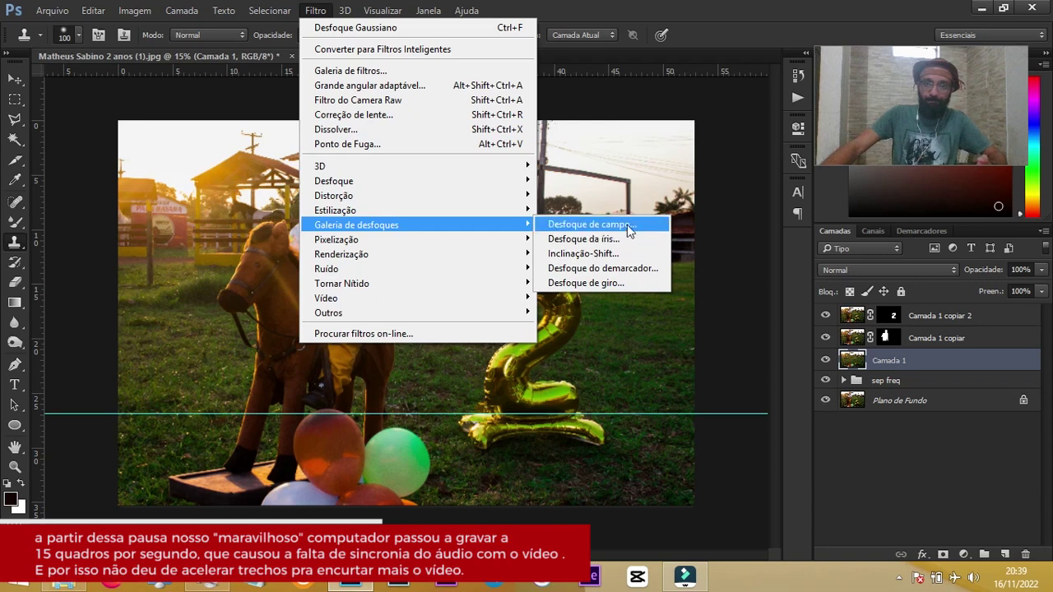
click(630, 225)
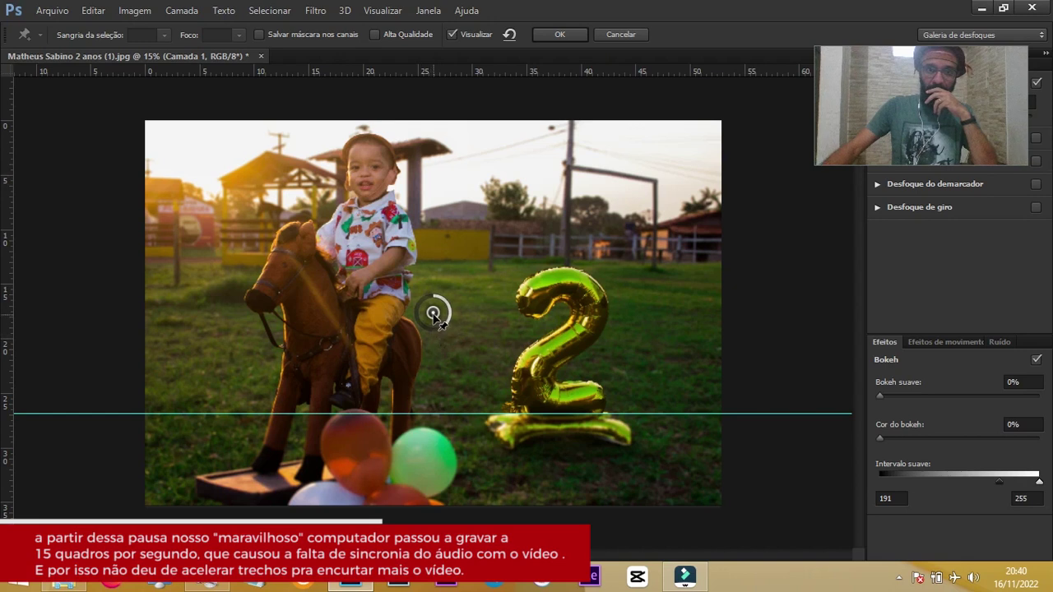
mouse_move(434, 311)
mouse_down()
mouse_move(471, 278)
mouse_move(459, 379)
mouse_up()
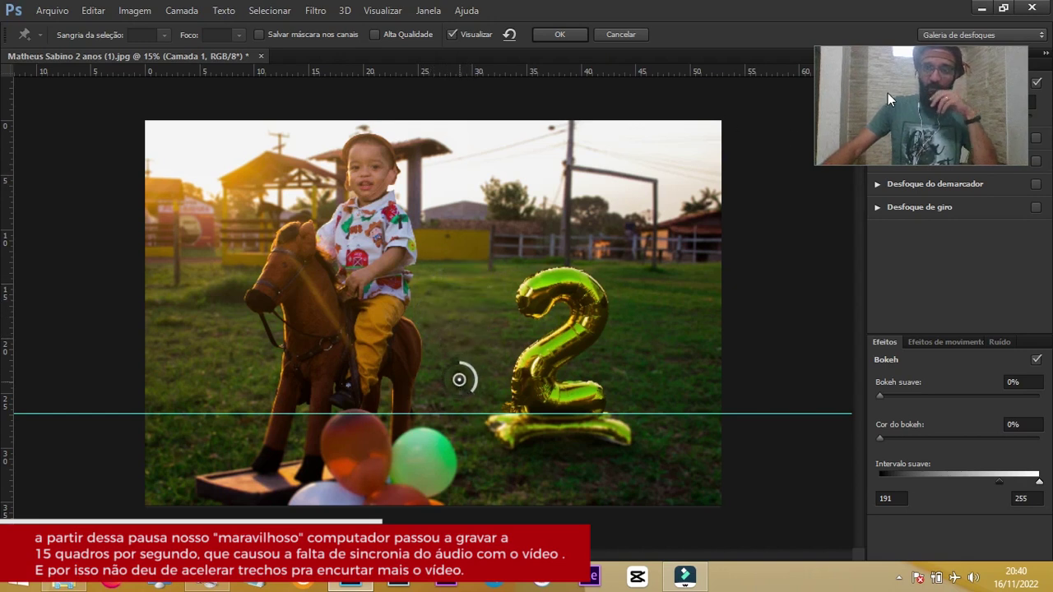
drag(888, 93, 734, 36)
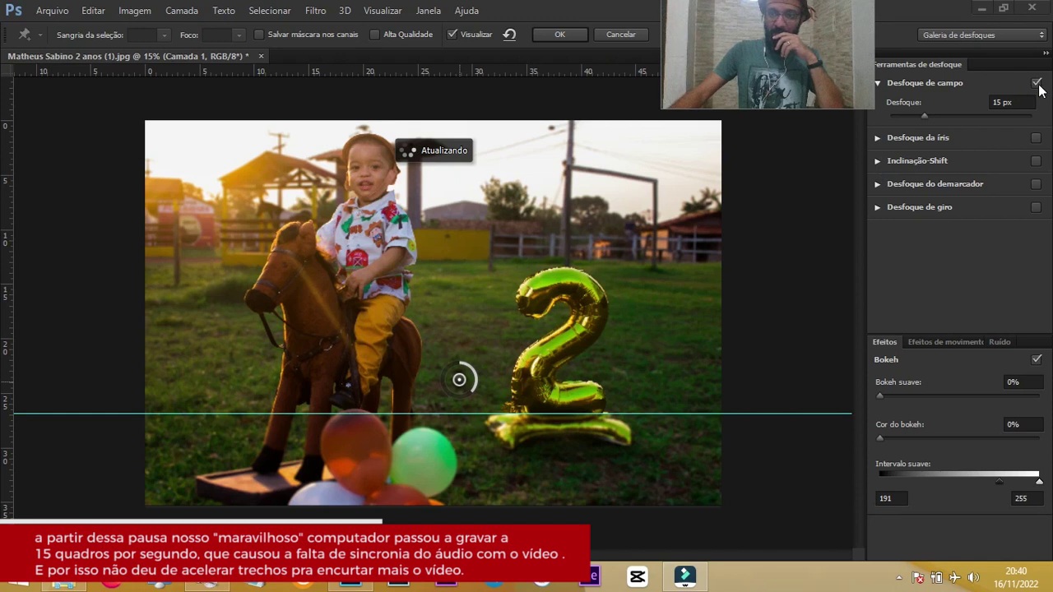
Switch to Tilt-Shift blur only, with the focus band moved lower in the photo.
click(913, 162)
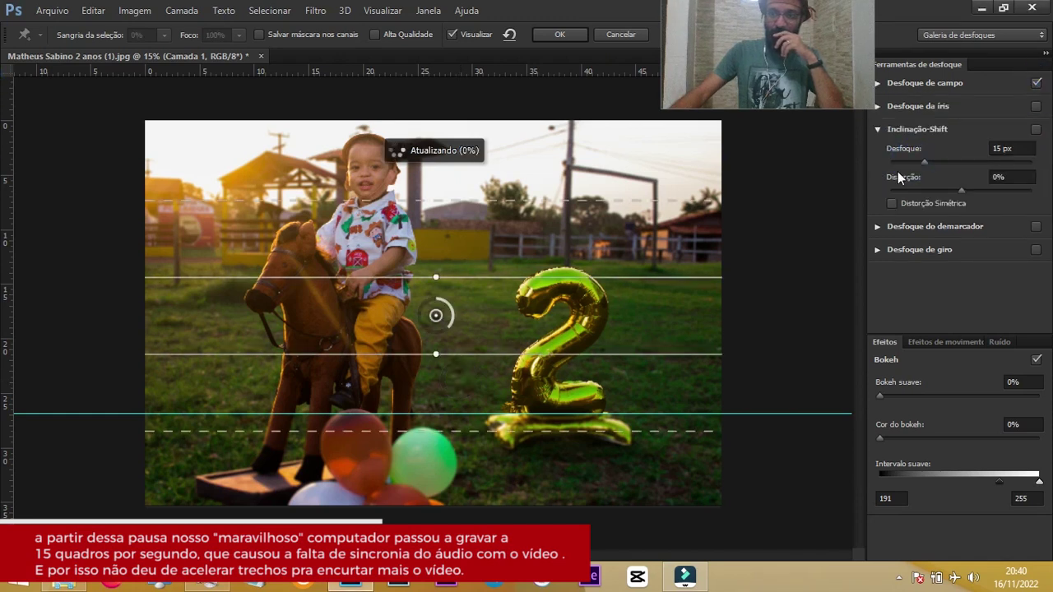
click(435, 316)
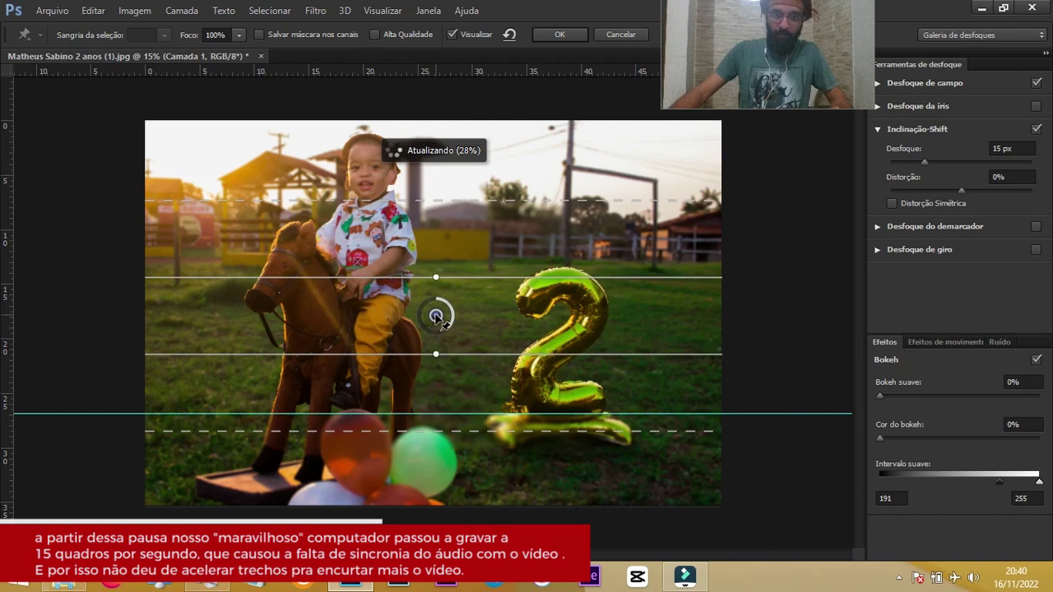
drag(436, 315, 436, 444)
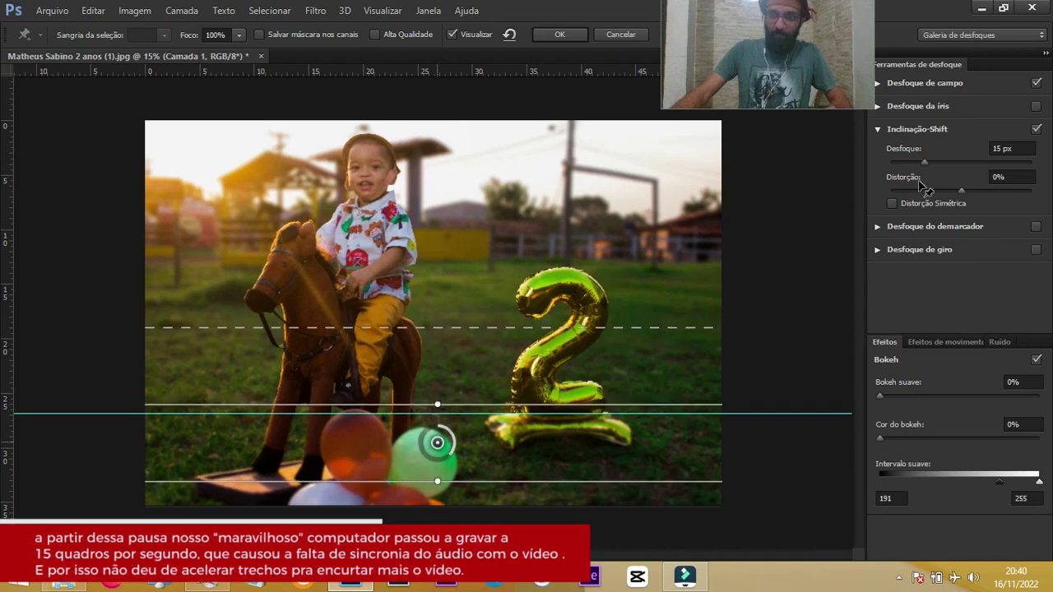
mouse_move(451, 453)
mouse_down()
mouse_move(439, 426)
mouse_move(466, 461)
mouse_up()
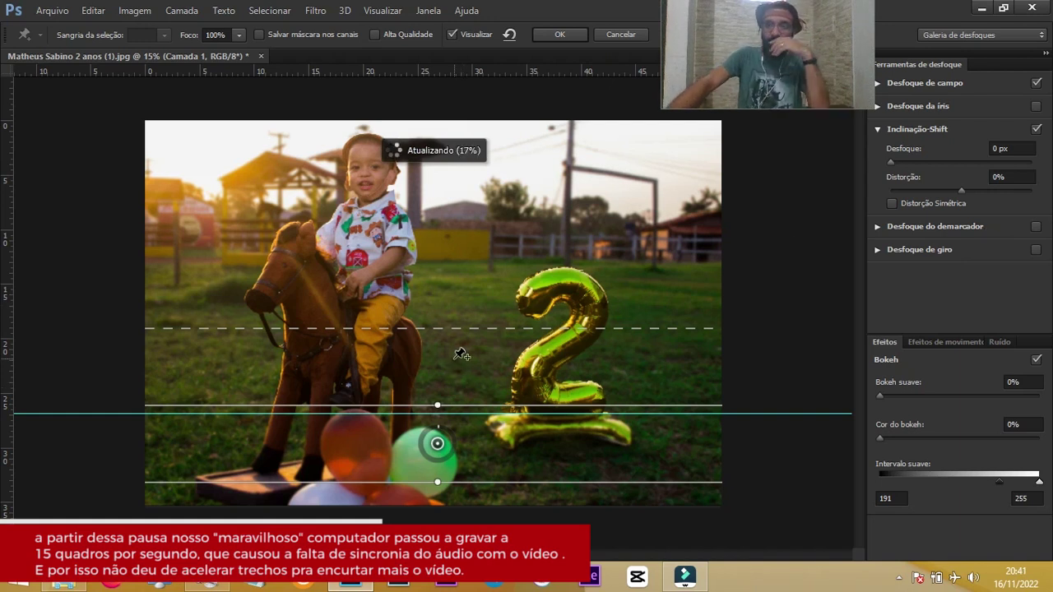
click(1035, 82)
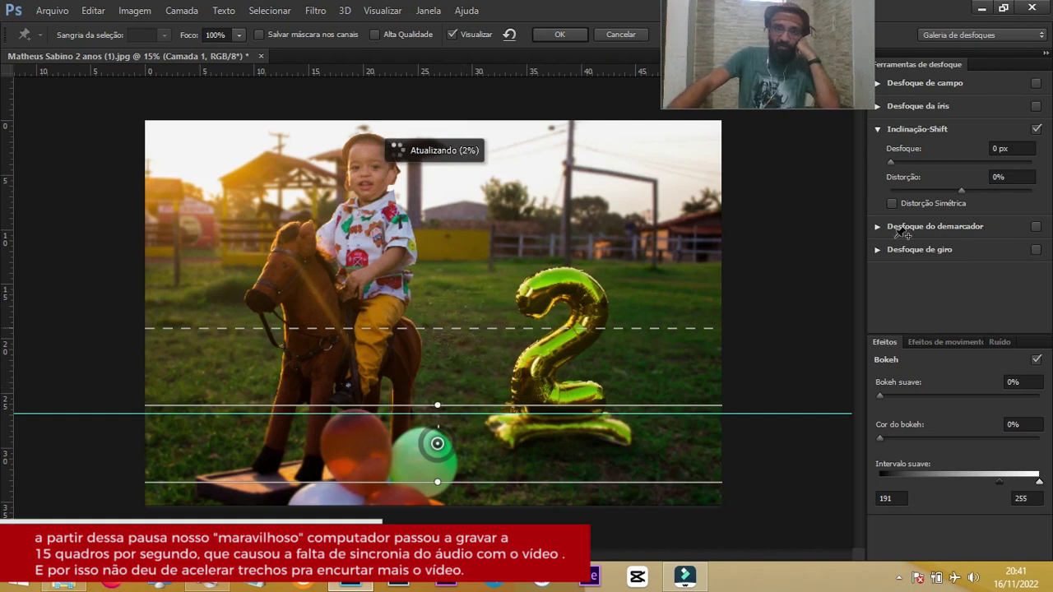
drag(891, 162, 962, 168)
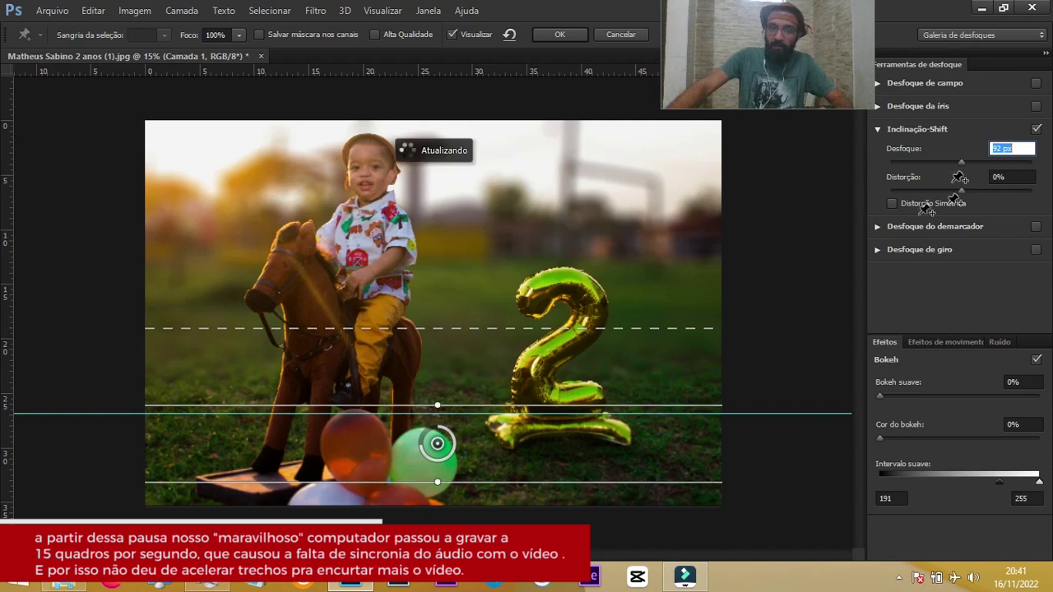
drag(958, 164, 975, 161)
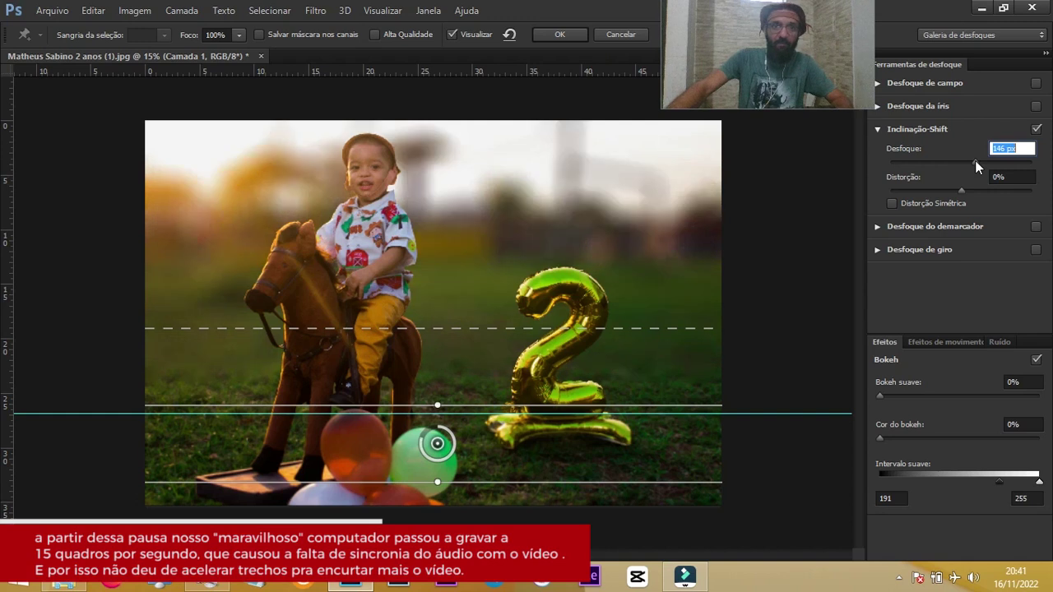
Set the tilt-shift blur to 119 px with 15% smooth bokeh, raise the transition line, and apply.
drag(450, 329, 457, 275)
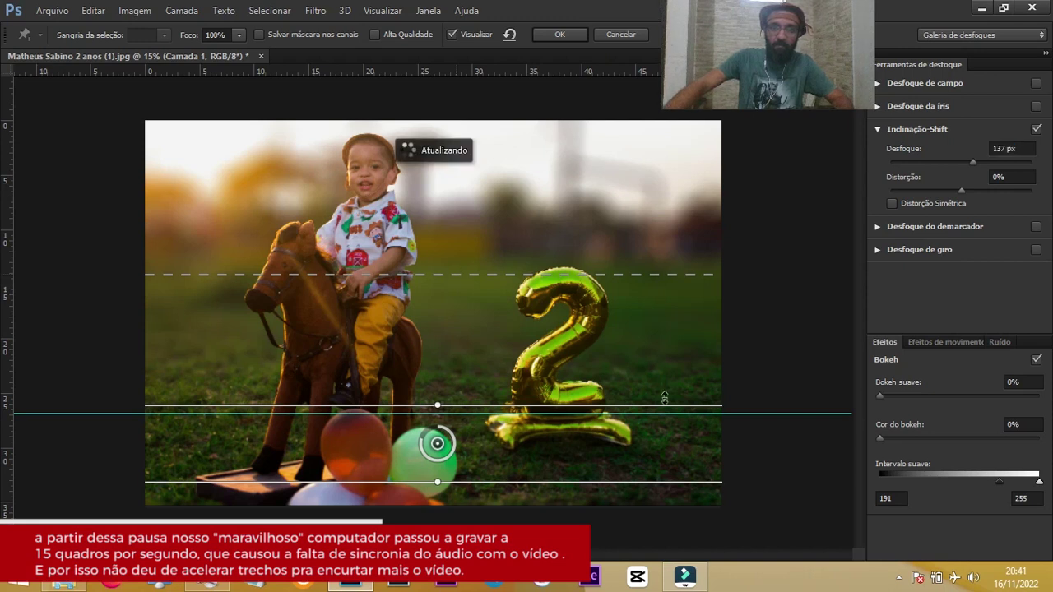
drag(974, 171, 969, 164)
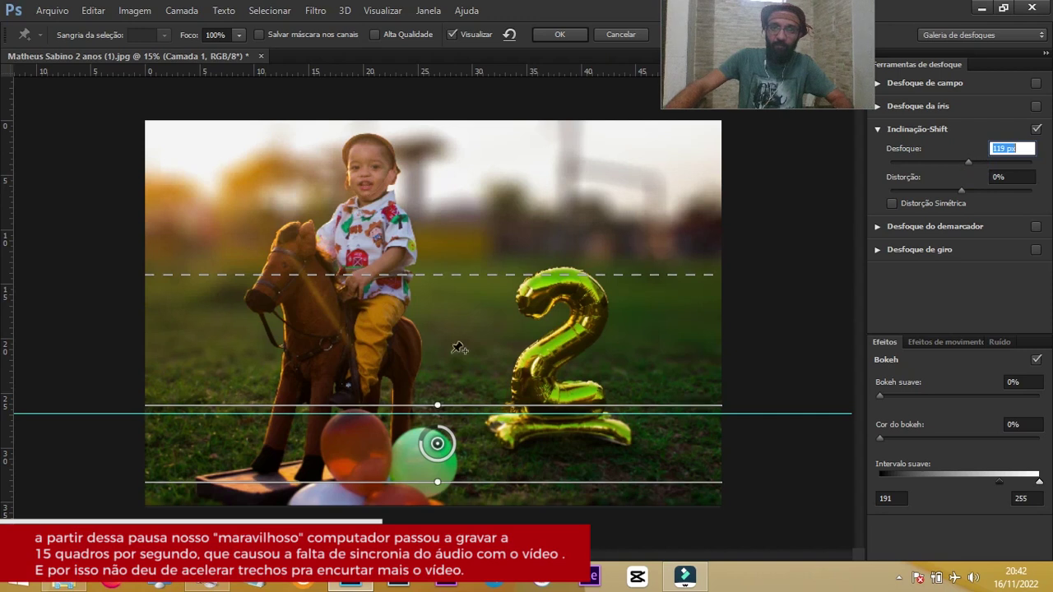
drag(439, 405, 460, 393)
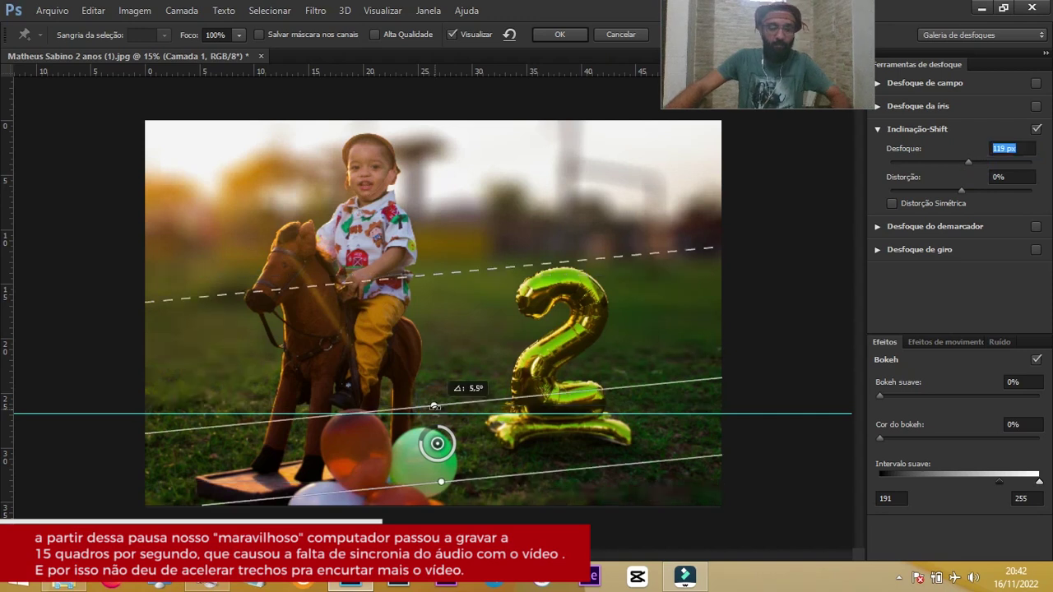
key(ctrl+z)
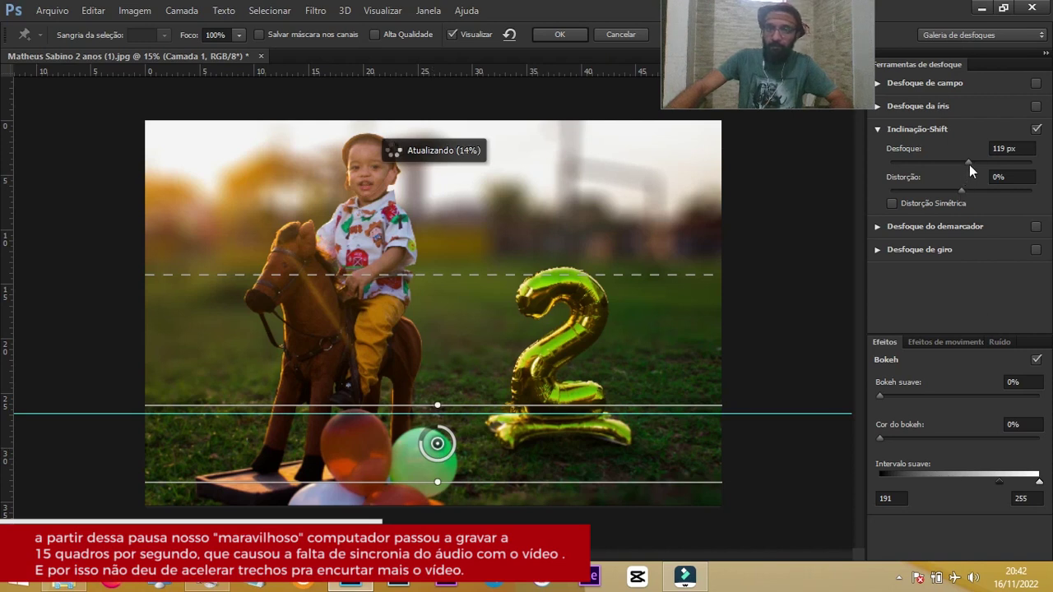
click(905, 397)
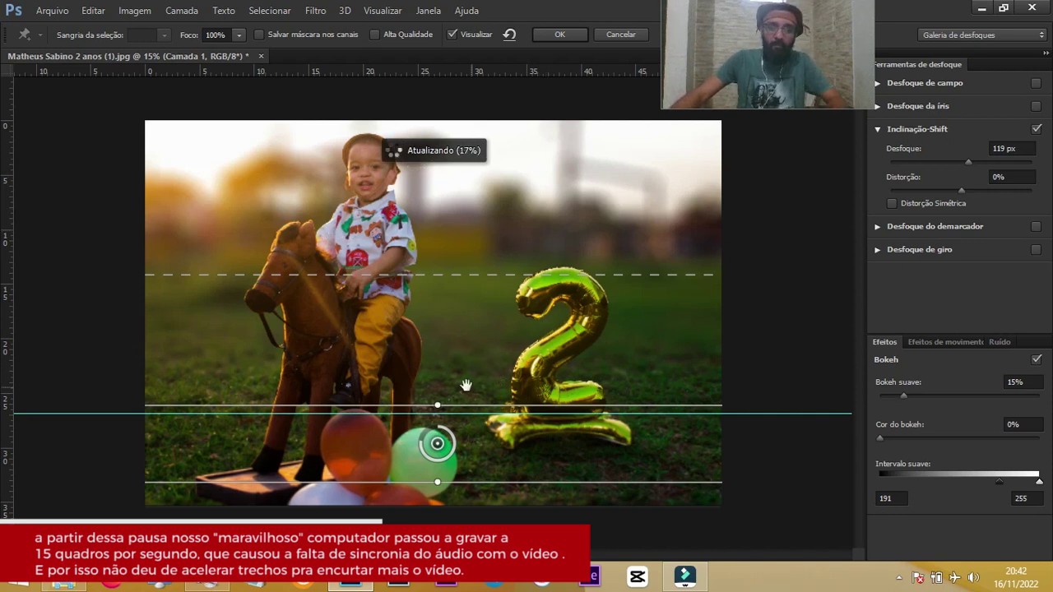
key(ctrl+plus)
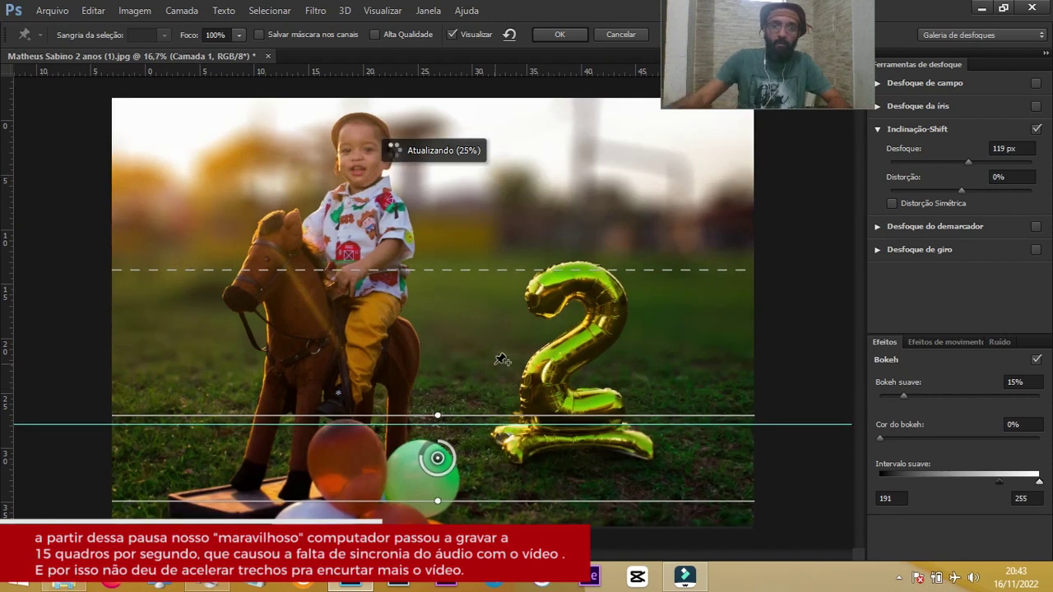
key(ctrl+plus)
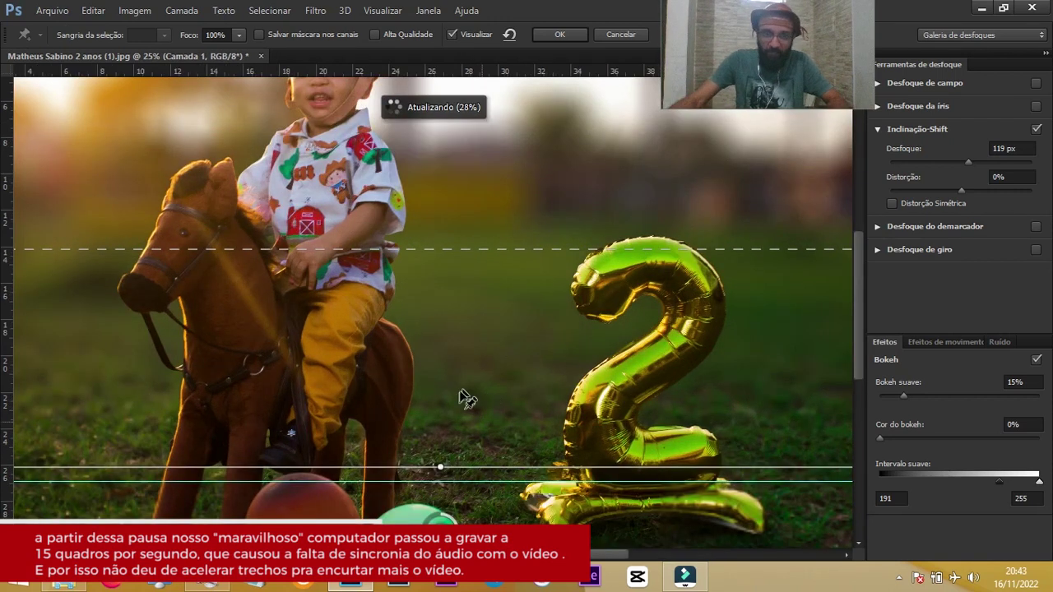
drag(483, 248, 483, 223)
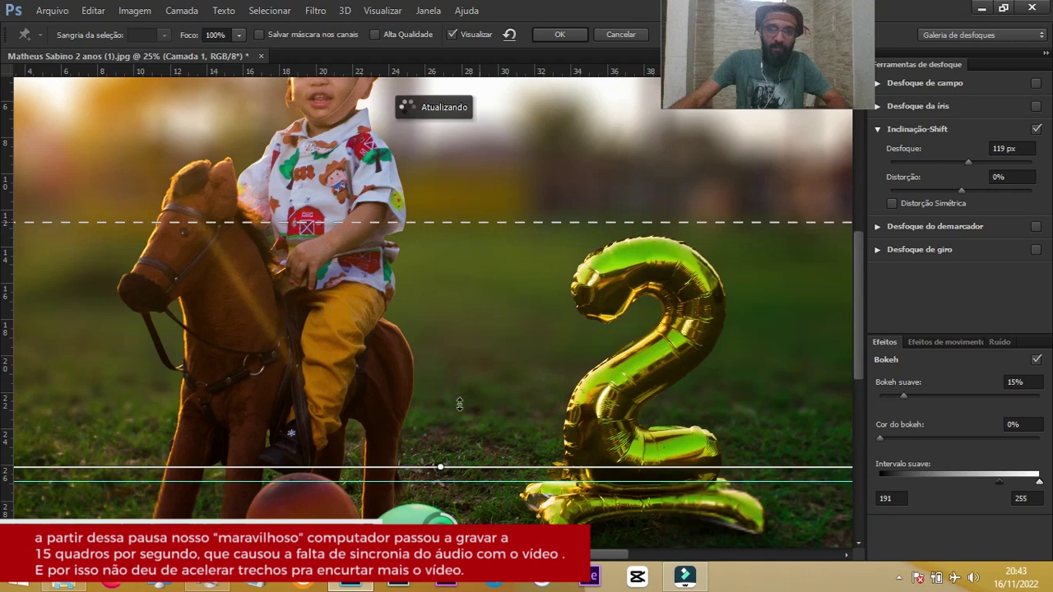
key(ctrl+minus)
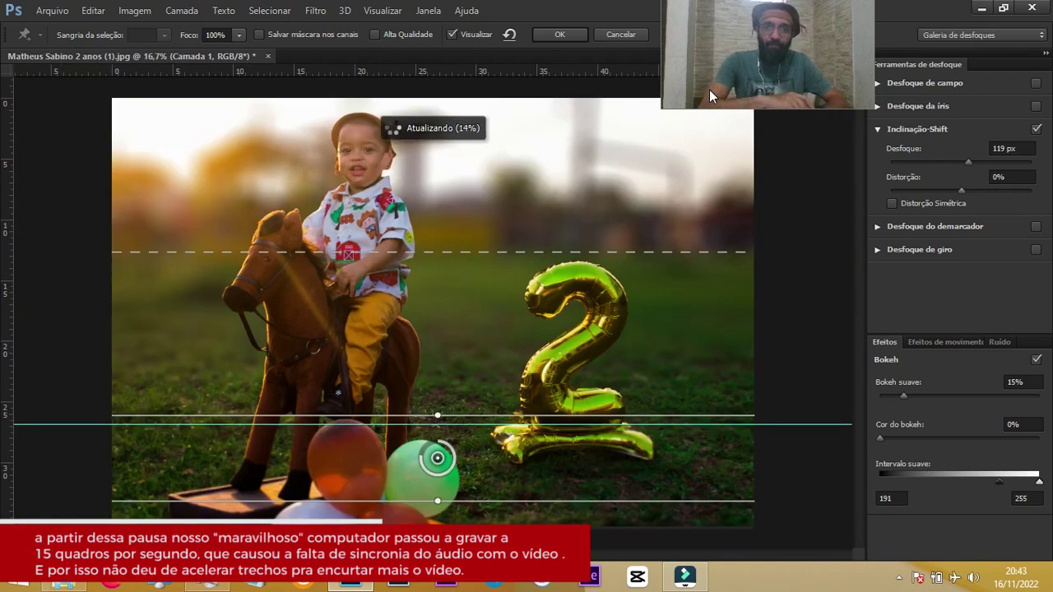
click(560, 34)
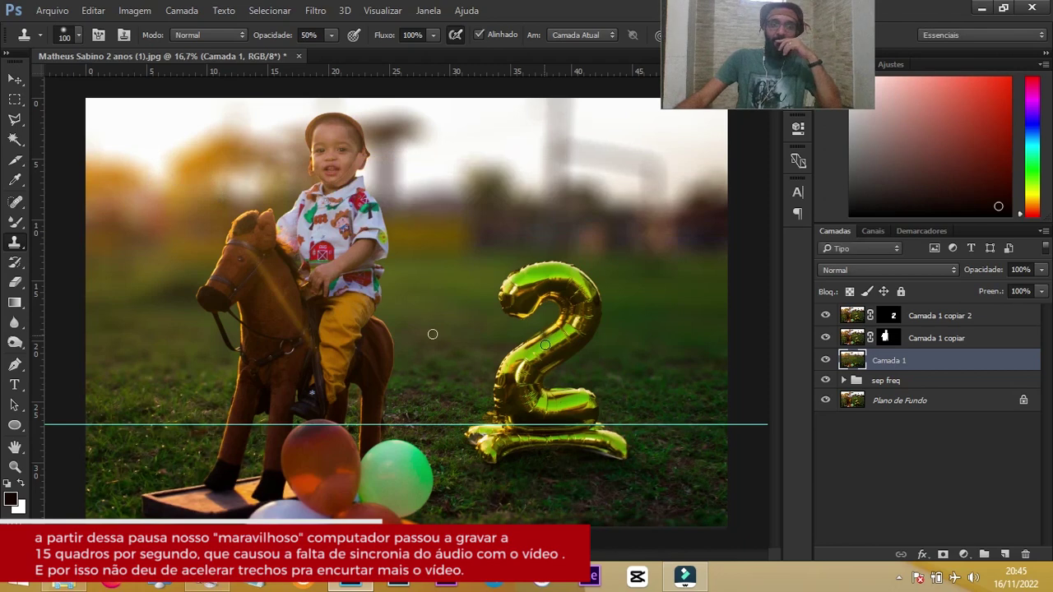
Group Camada 1 copiar 2 and Camada 1 copiar into Agrupar 1.
click(945, 318)
scroll(329, 177, up, 5)
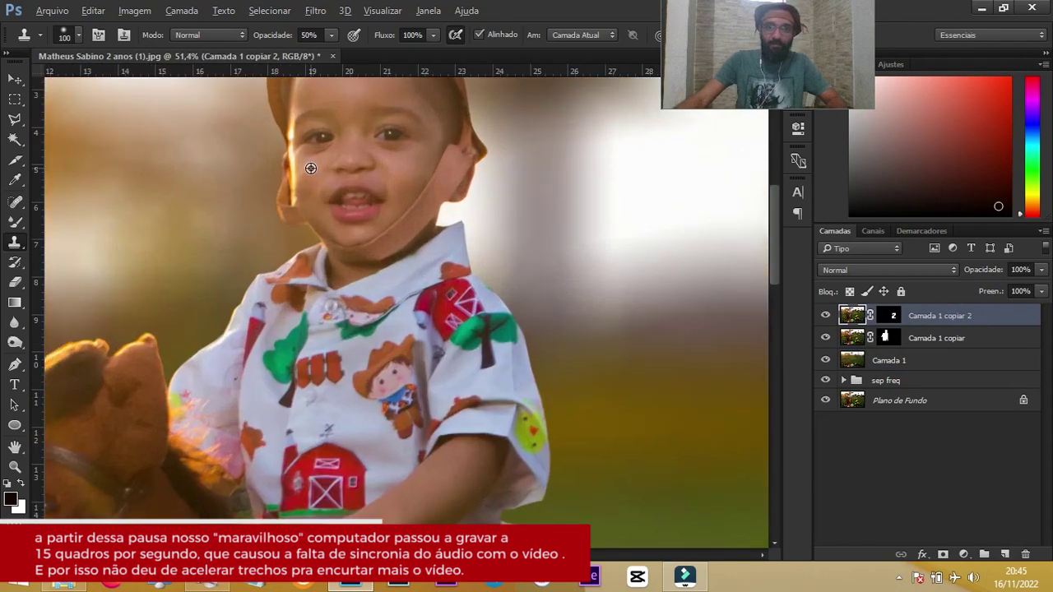
key(alt)
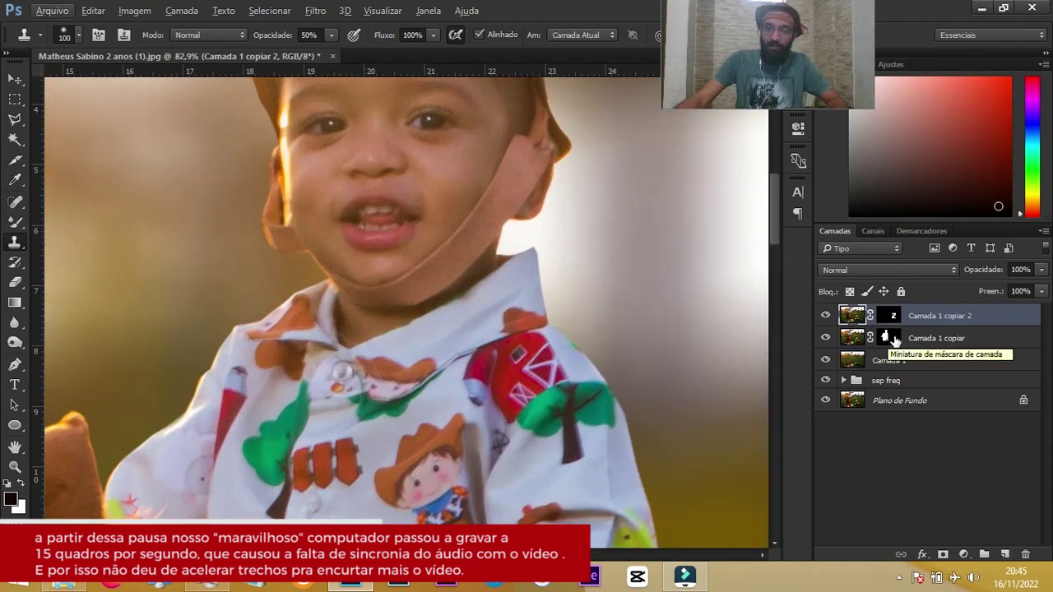
shift+click(909, 338)
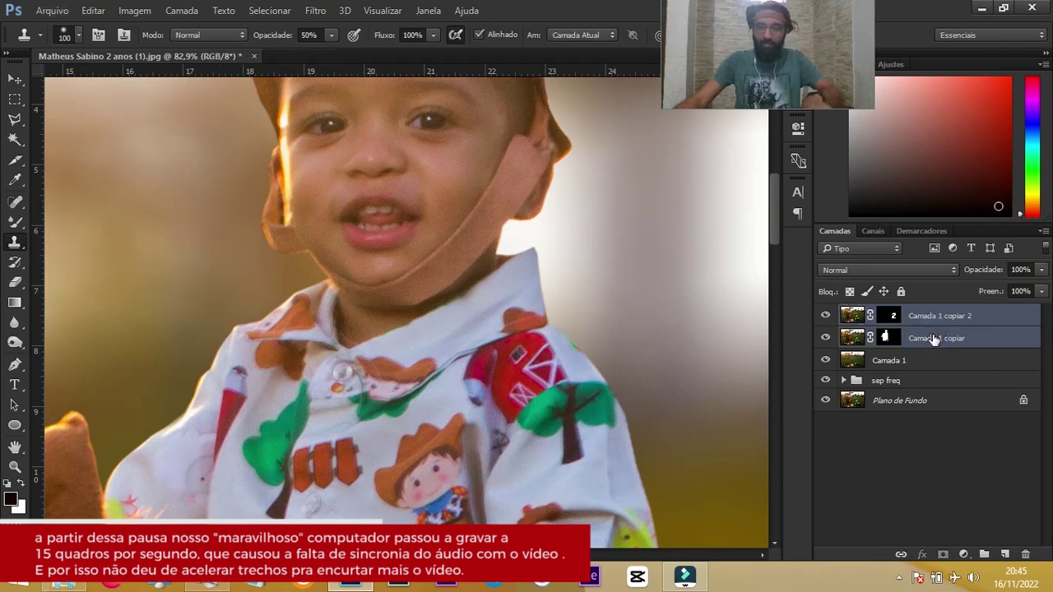
key(ctrl+g)
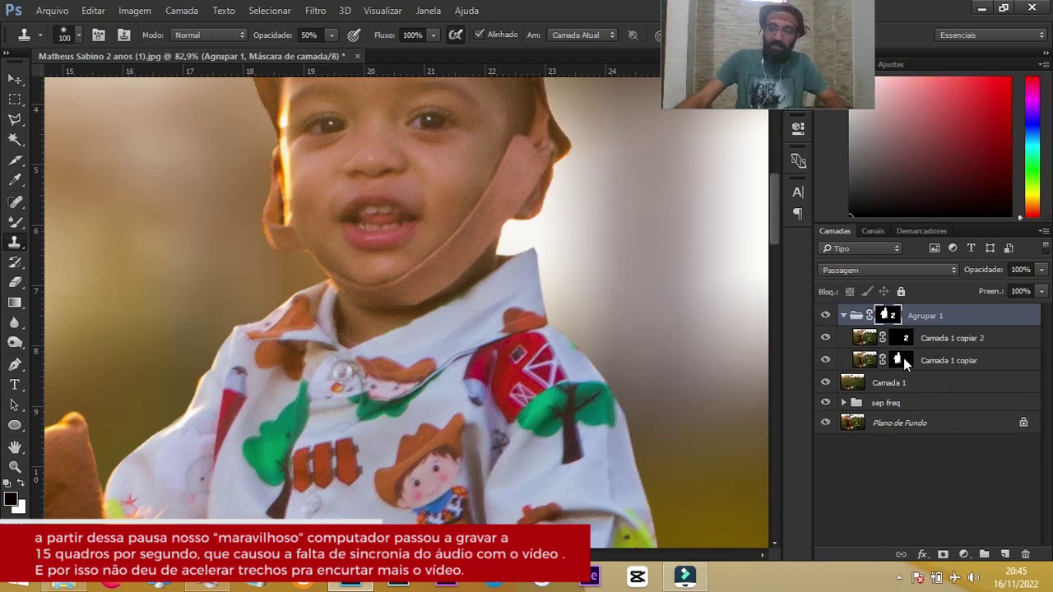
Disable both copy layers' own masks and show the group mask's properties.
right_click(903, 361)
click(871, 368)
right_click(905, 338)
click(872, 347)
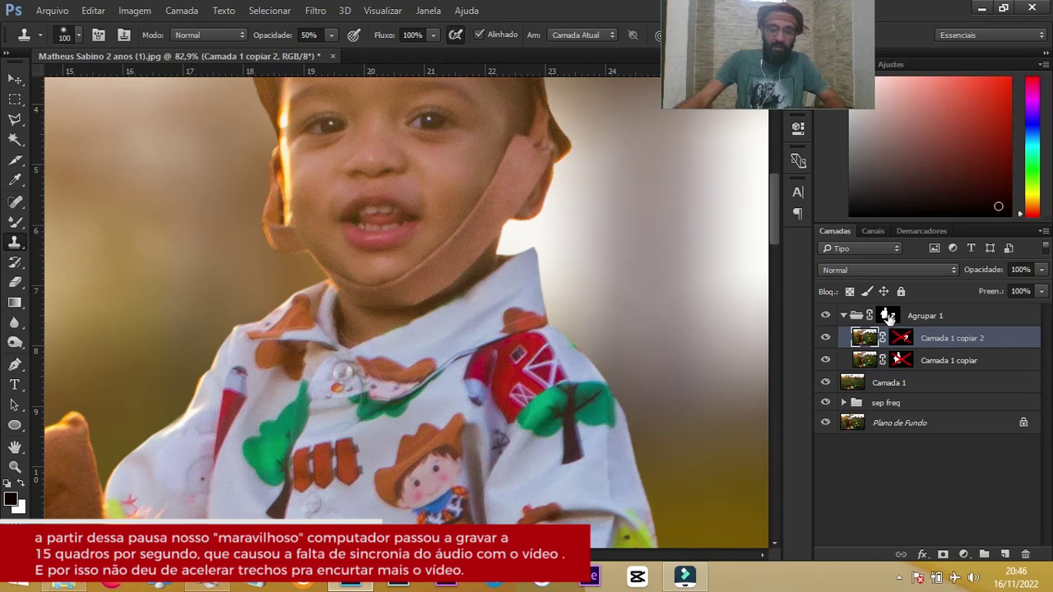
click(889, 317)
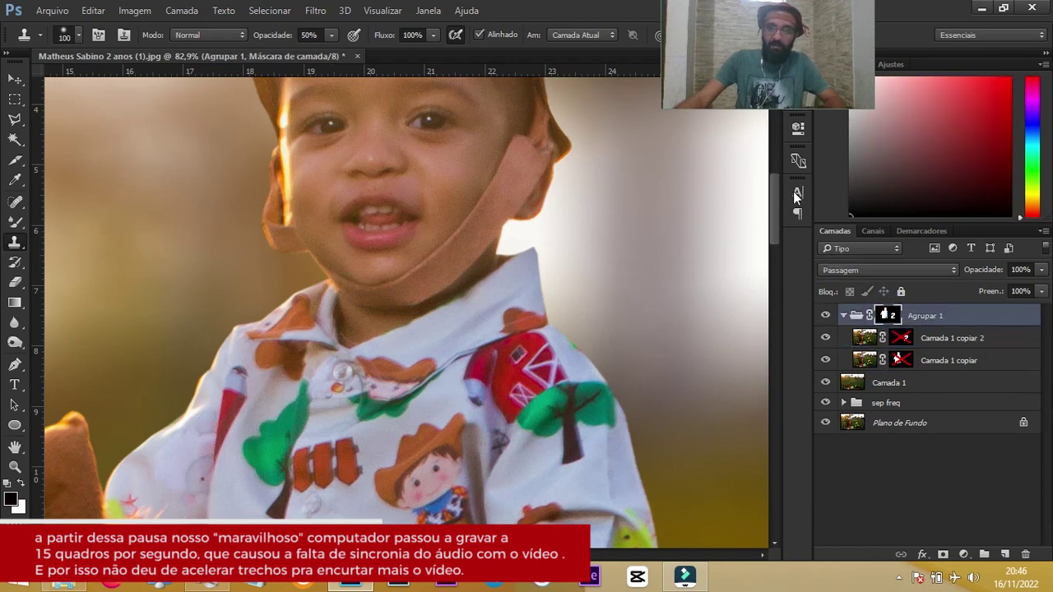
click(799, 129)
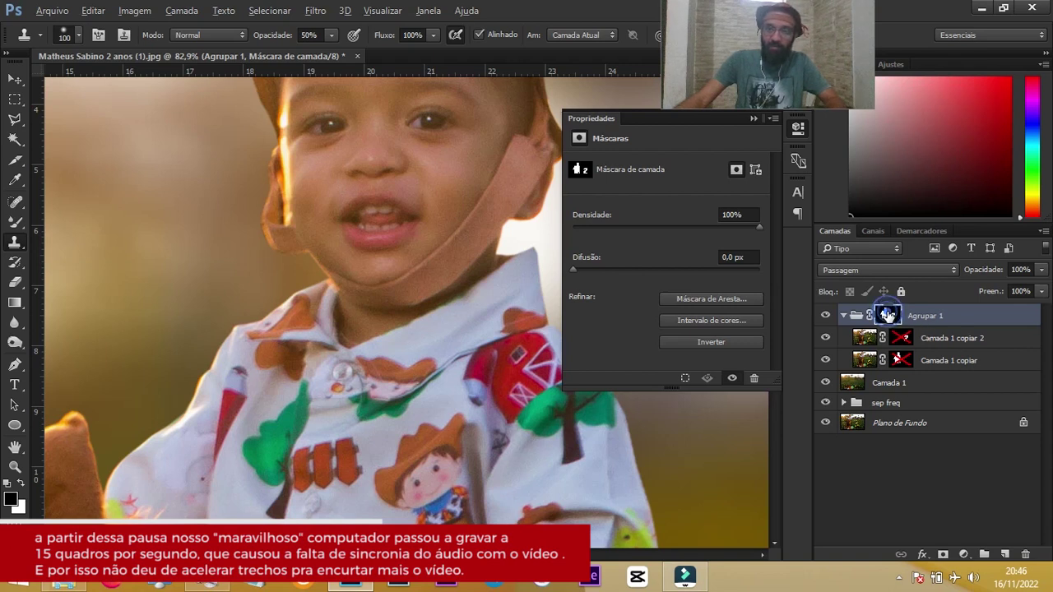
Feather the group mask by 1.5 px and close the Properties panel.
alt+click(887, 315)
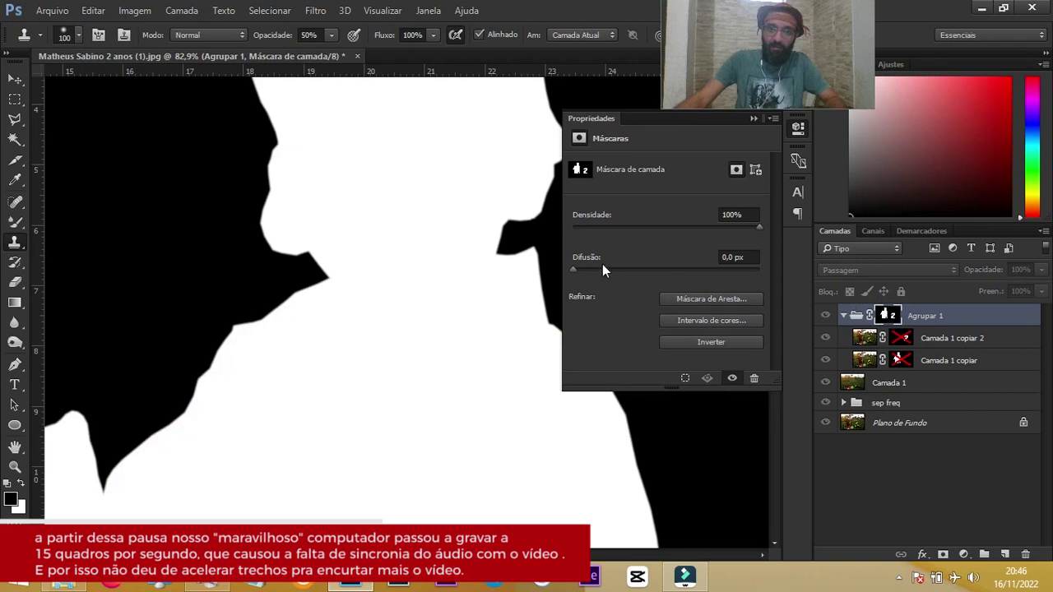
click(575, 272)
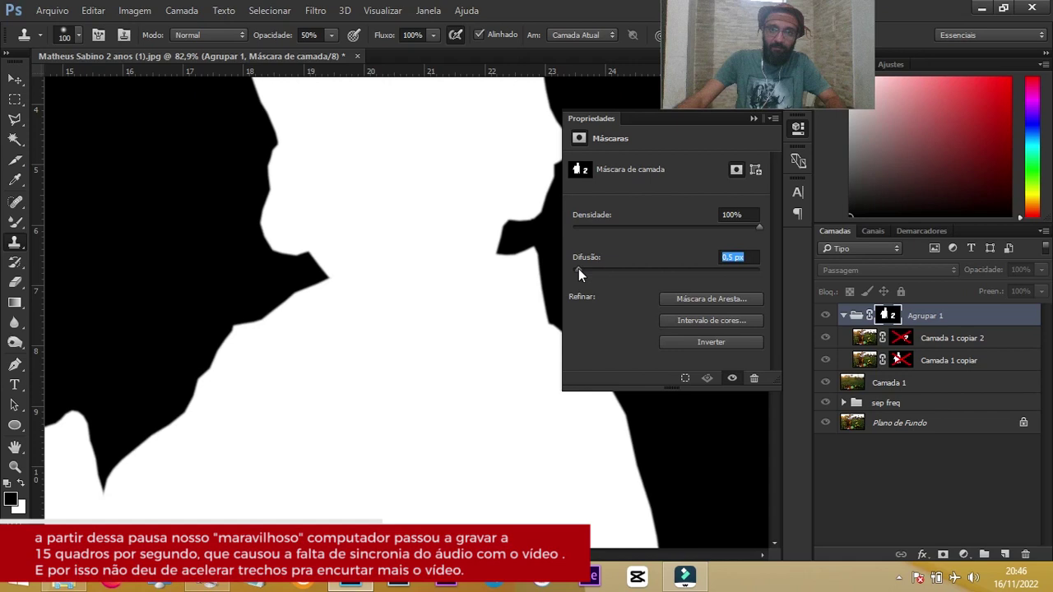
drag(578, 269, 588, 269)
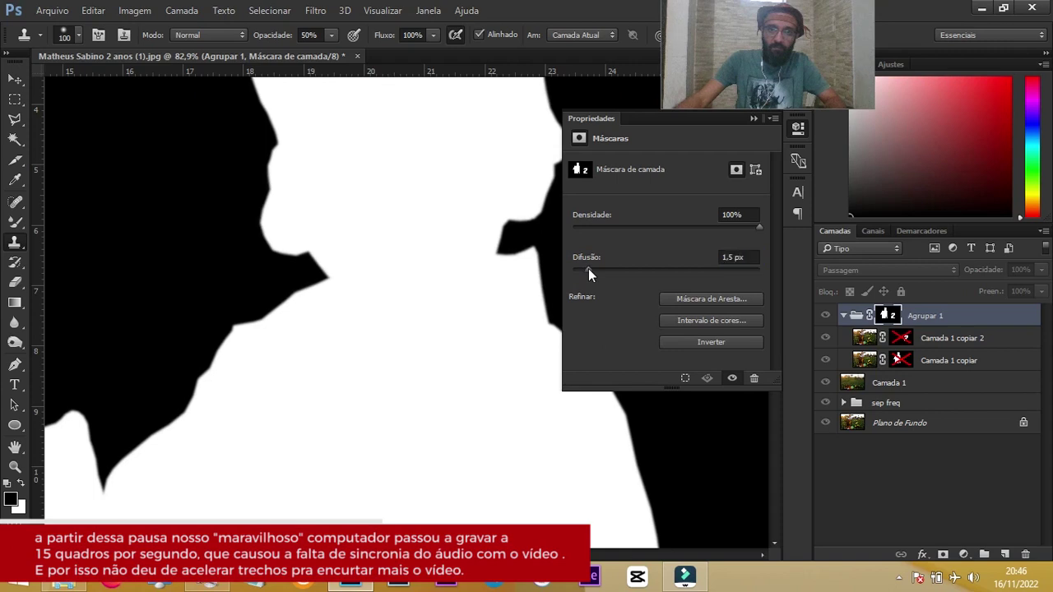
alt+click(890, 318)
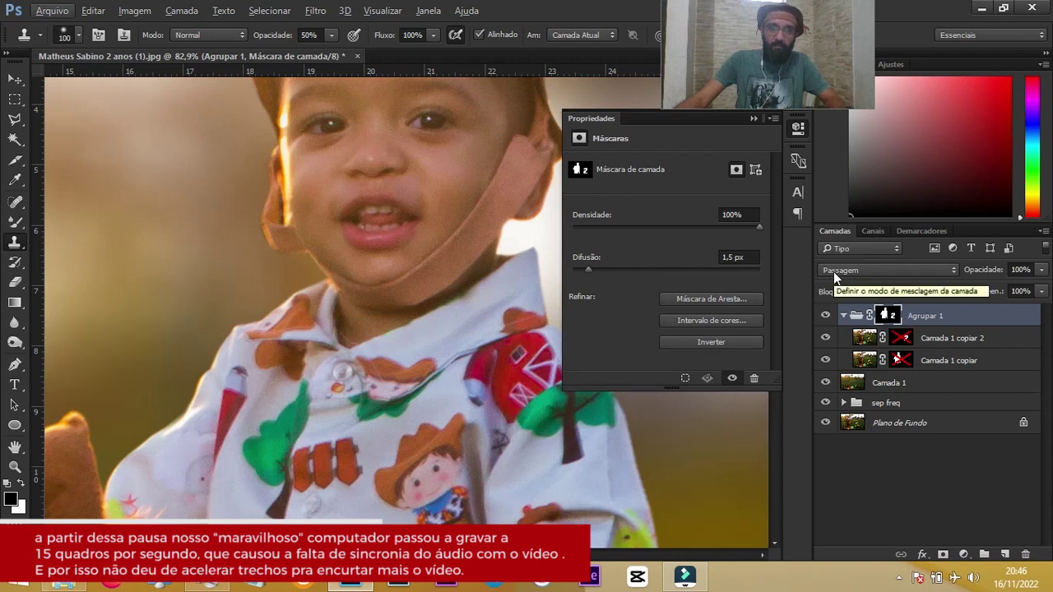
click(754, 118)
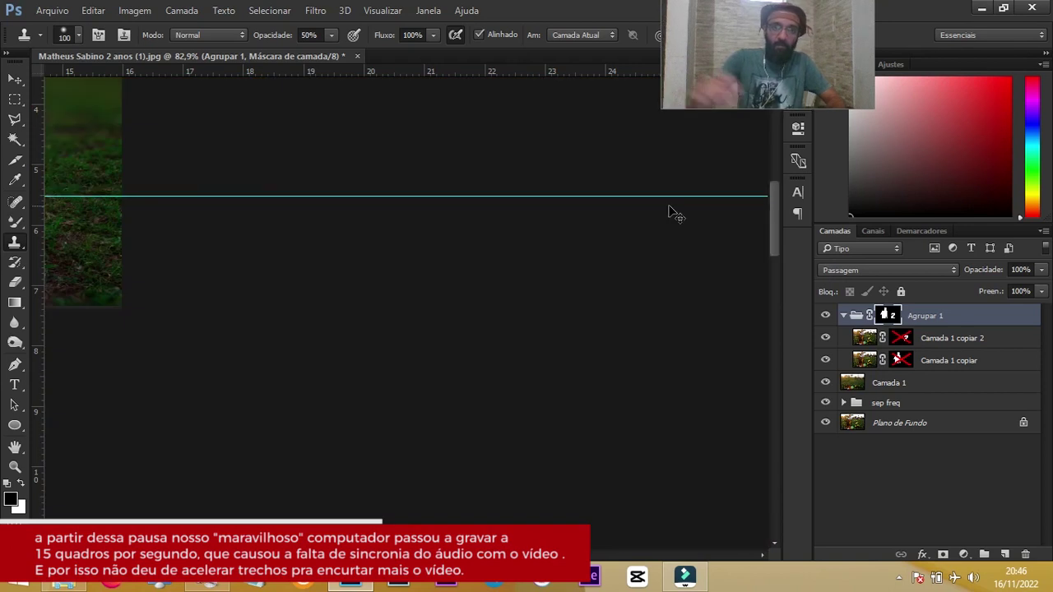
key(ctrl+0)
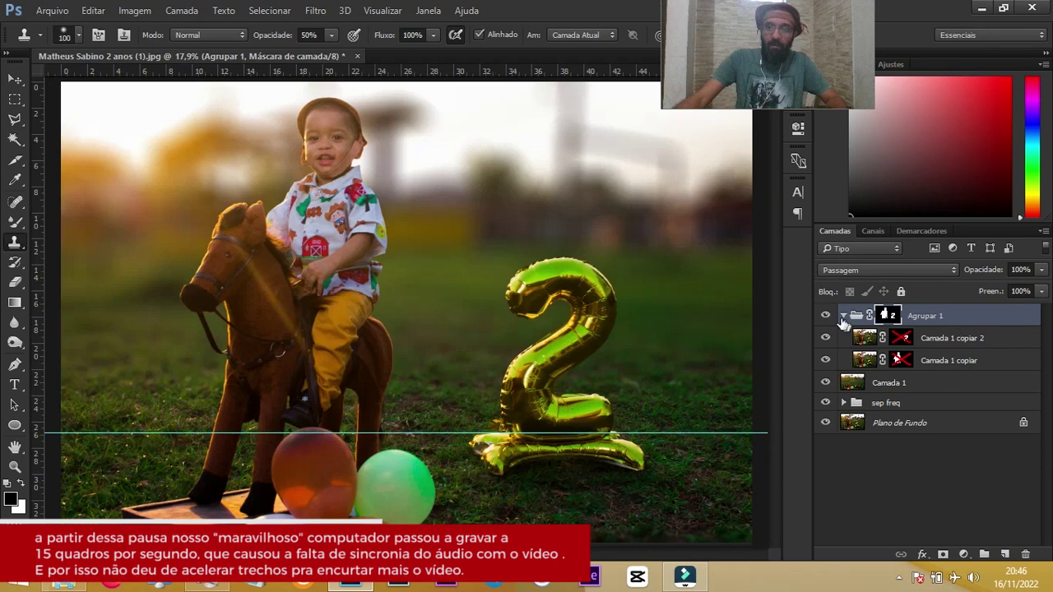
Rename the group to the boy's first name followed by 'e 2'.
double_click(929, 316)
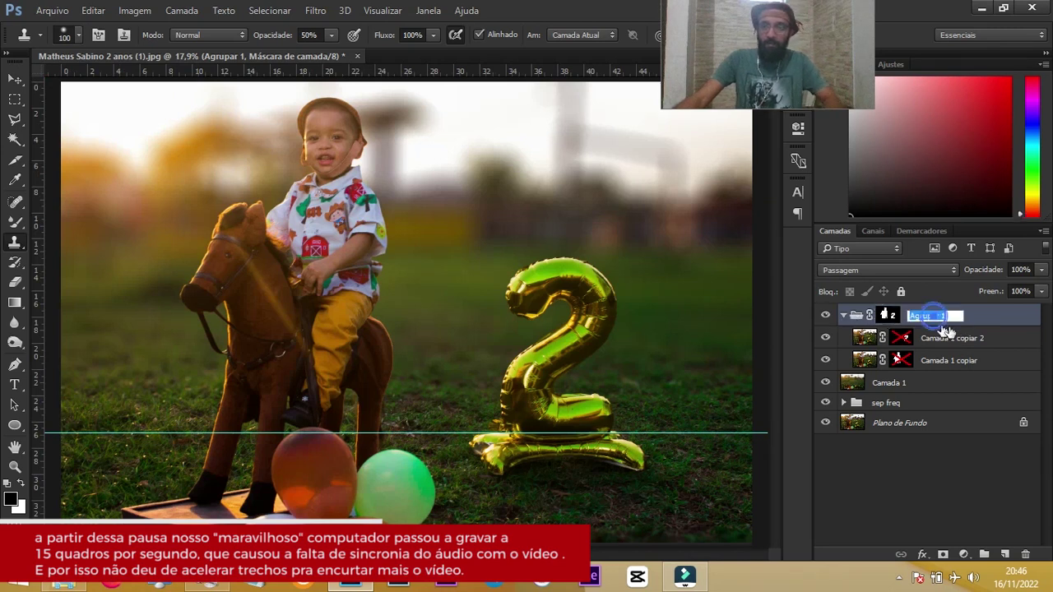
text(matheus 2)
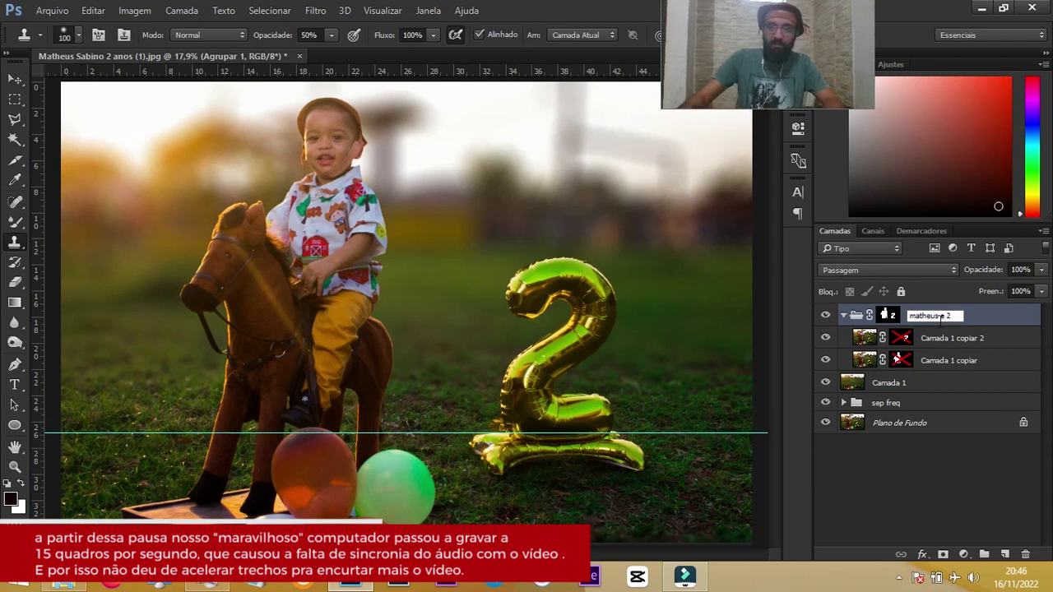
key(Return)
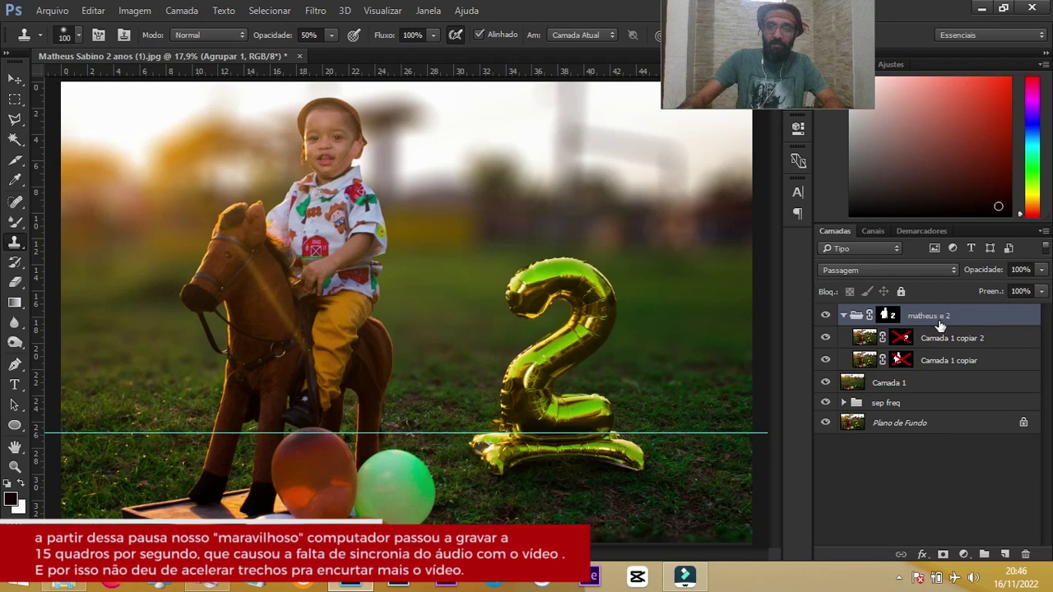
click(57, 11)
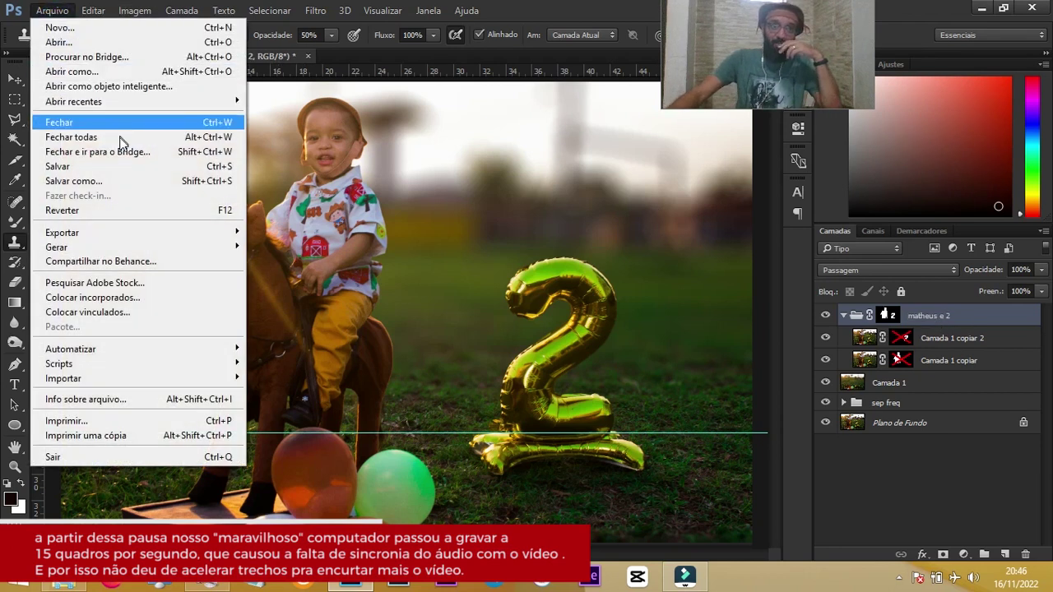
Save the photo under its suggested name as a layered Photoshop (*.PSD) file.
click(92, 182)
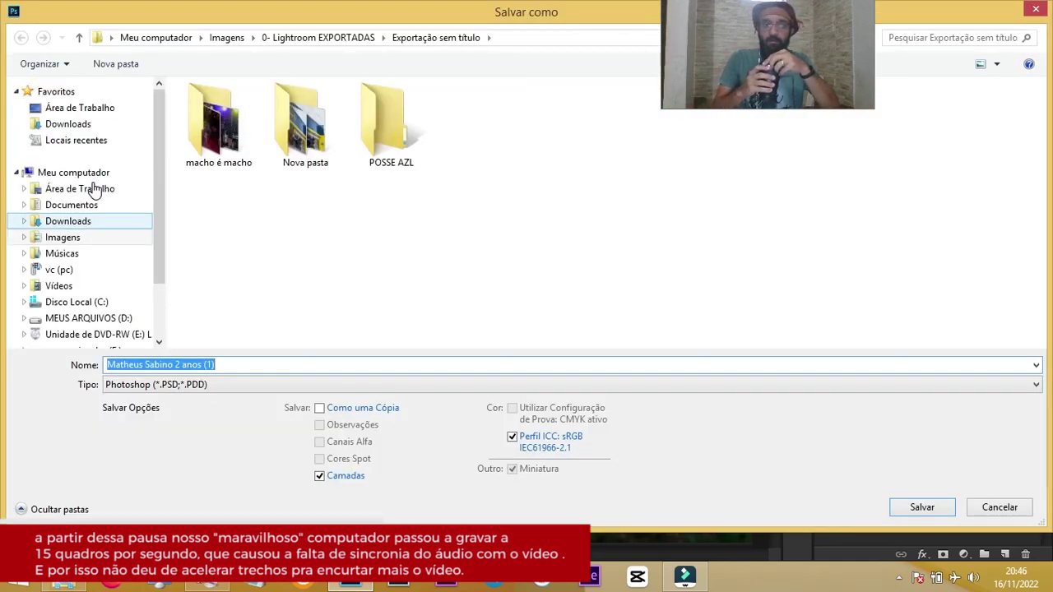
scroll(95, 190, down, 2)
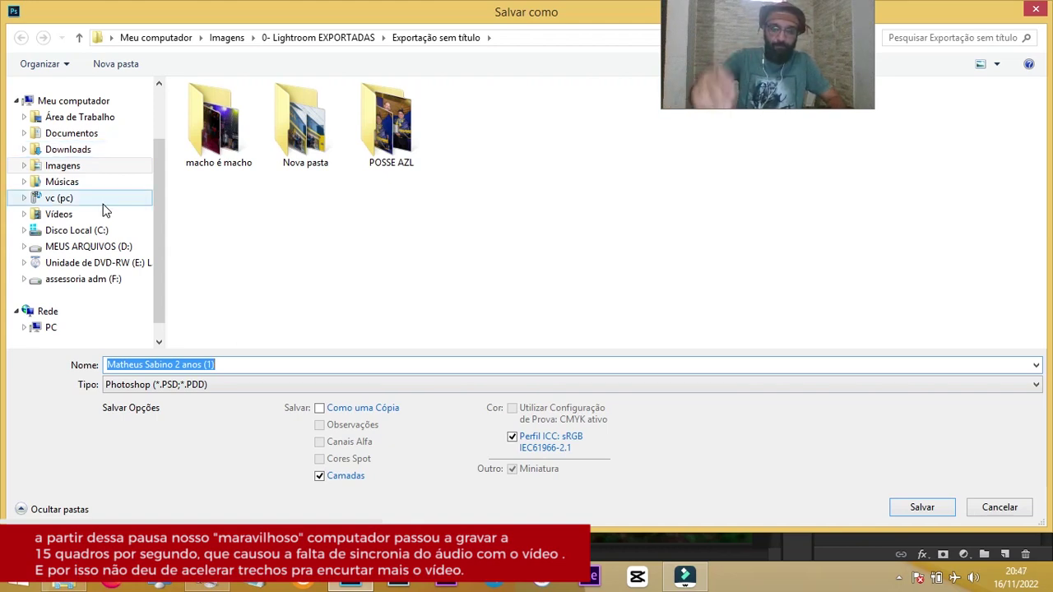
key(End)
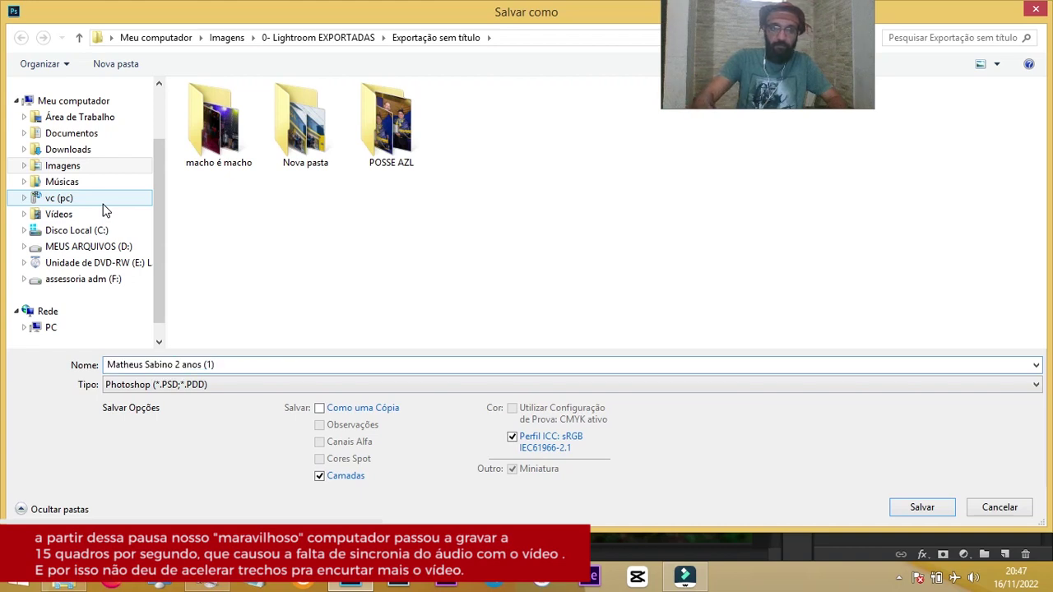
key(Return)
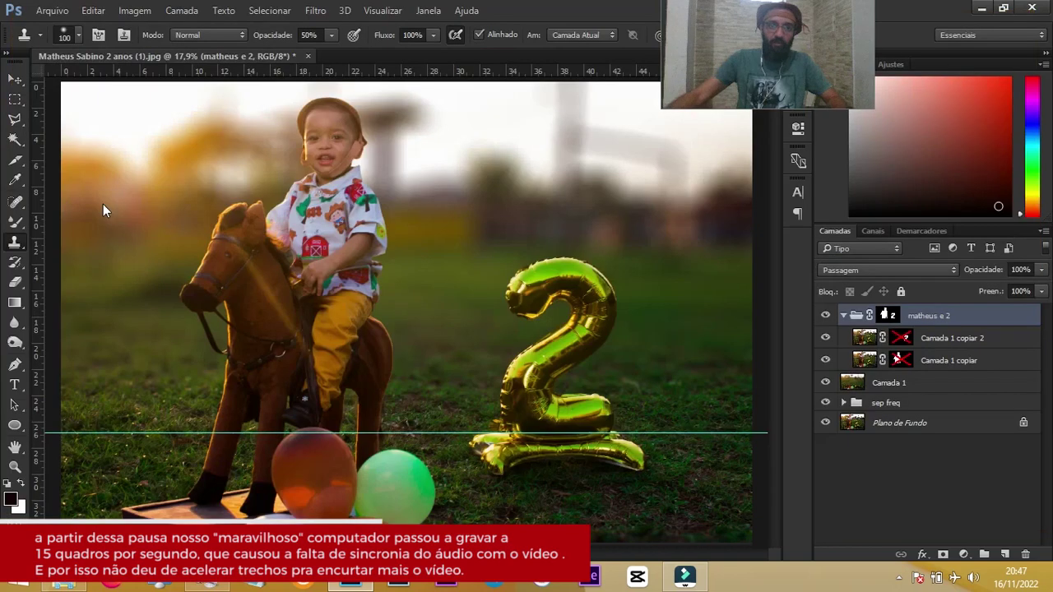
Accept the PSD format options, then add an empty Camada 2 above the matheus e 2 group.
click(753, 170)
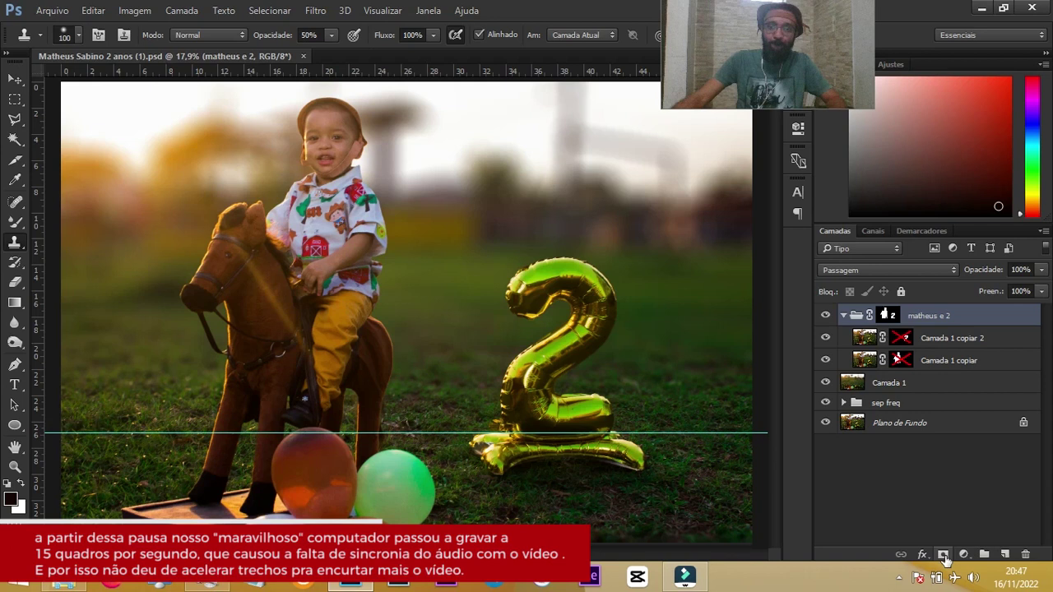
click(943, 556)
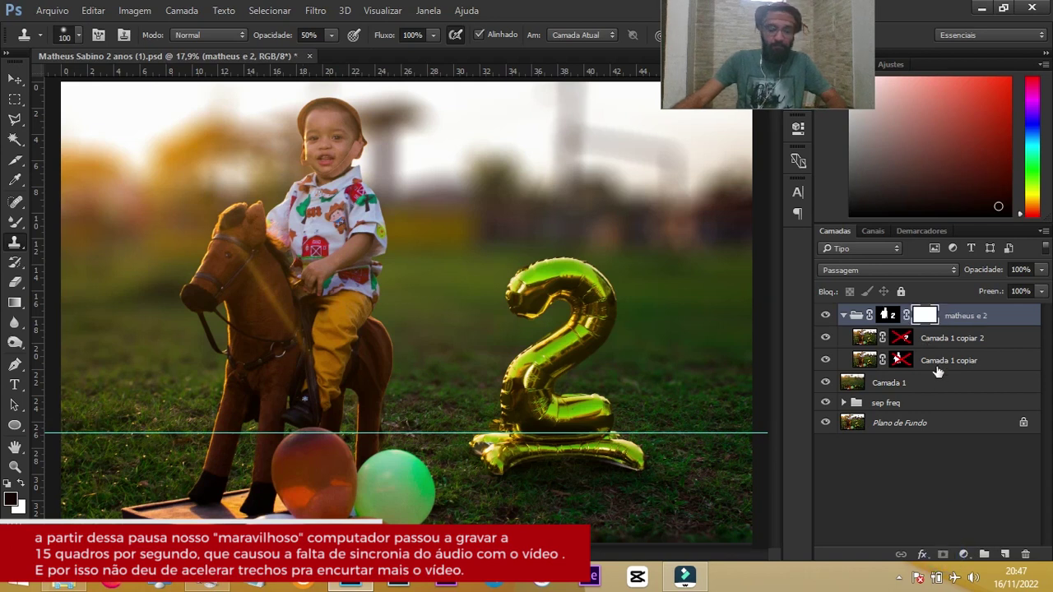
key(ctrl+z)
click(1007, 554)
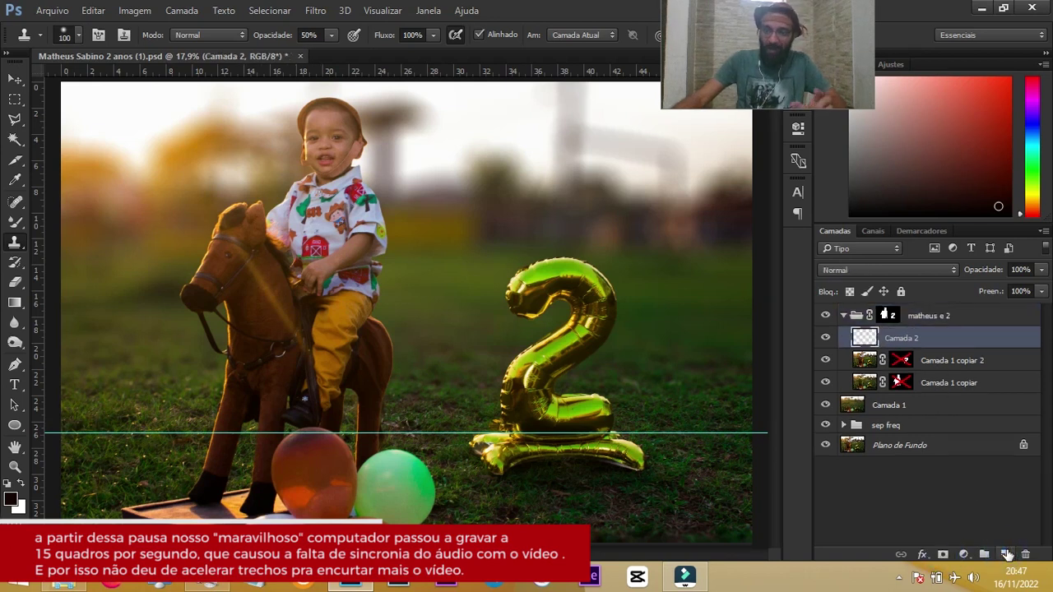
mouse_move(946, 337)
mouse_down()
mouse_move(967, 303)
mouse_move(955, 307)
mouse_up()
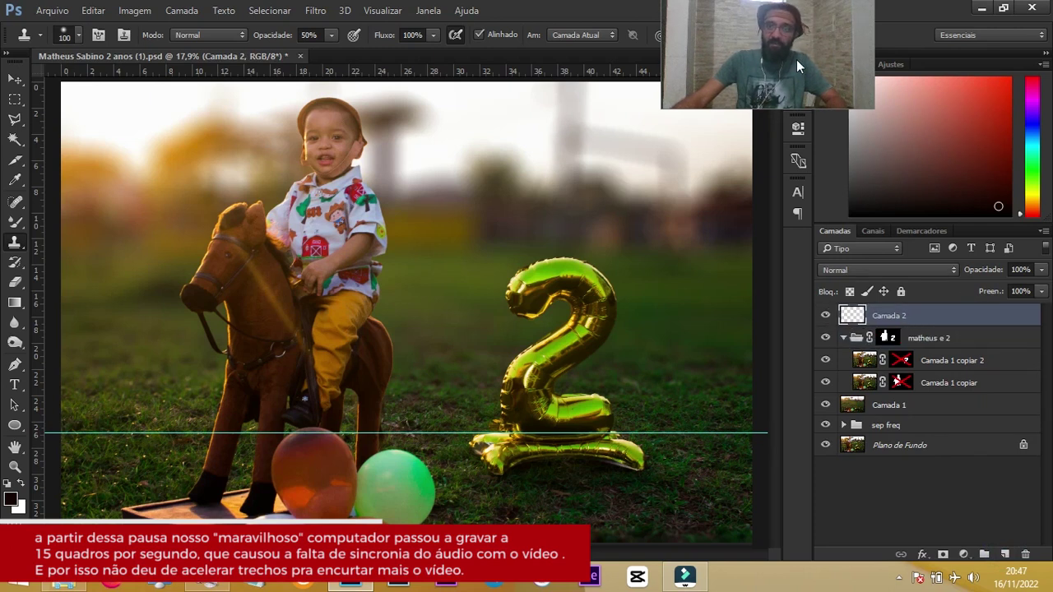
mouse_move(915, 67)
mouse_down()
mouse_move(381, 66)
mouse_move(880, 43)
mouse_up()
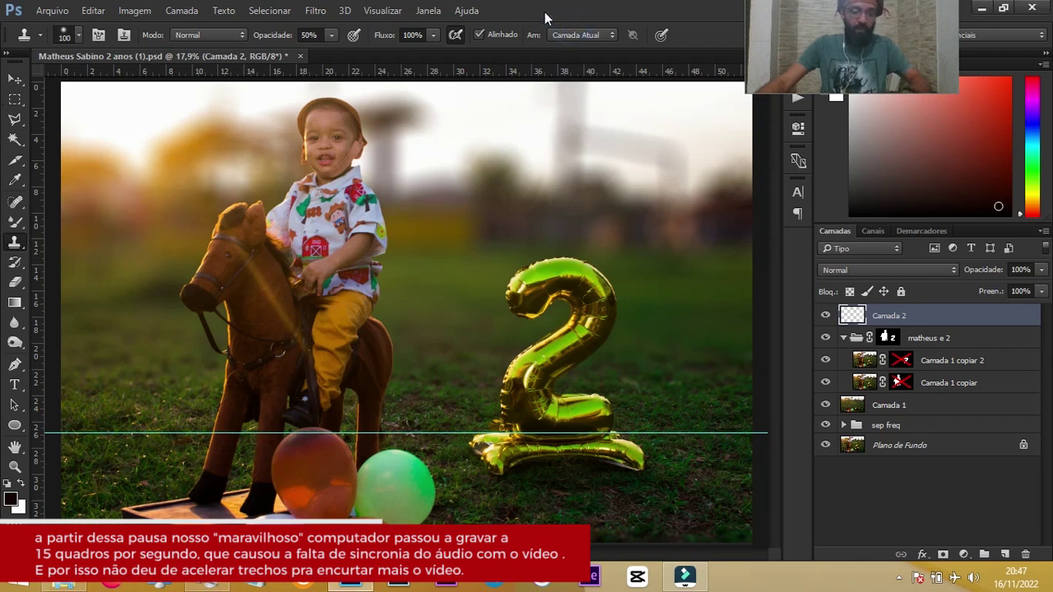
With the Brush tool, sample the orange of the sunset sky as the foreground colour.
key(b)
click(14, 221)
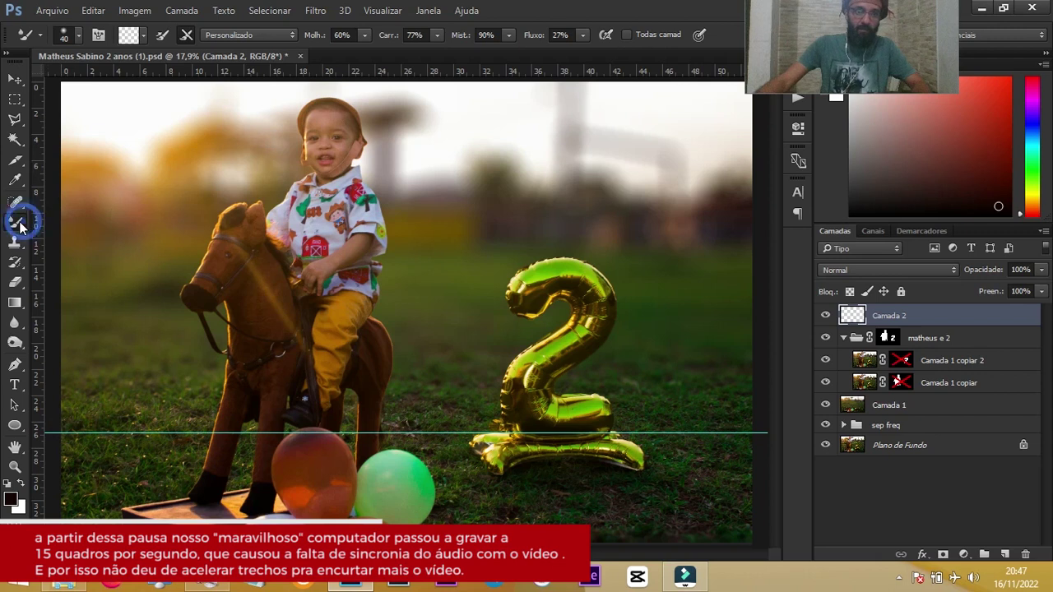
click(65, 219)
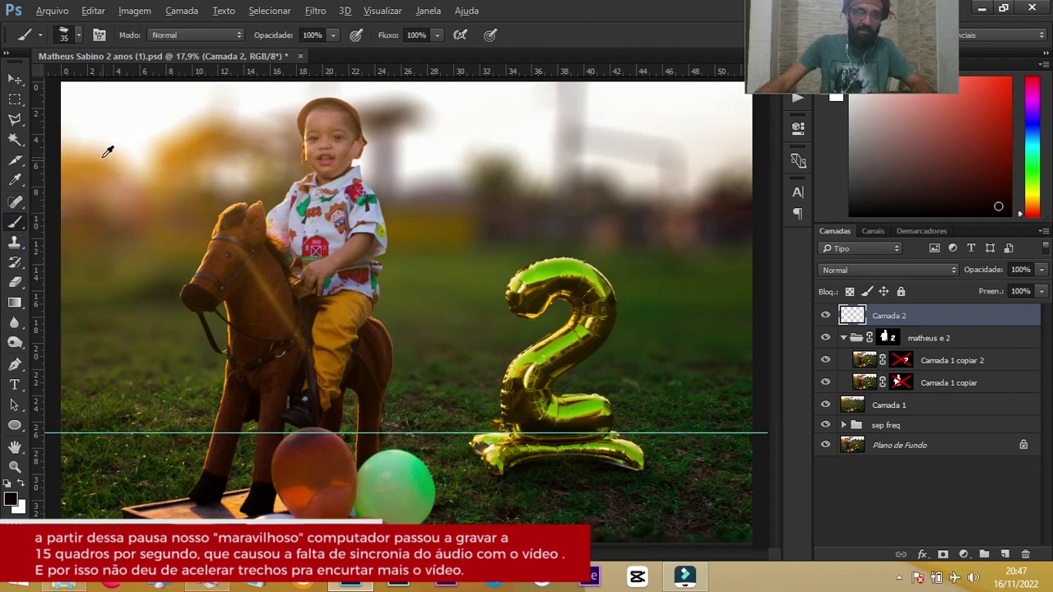
alt+click(173, 144)
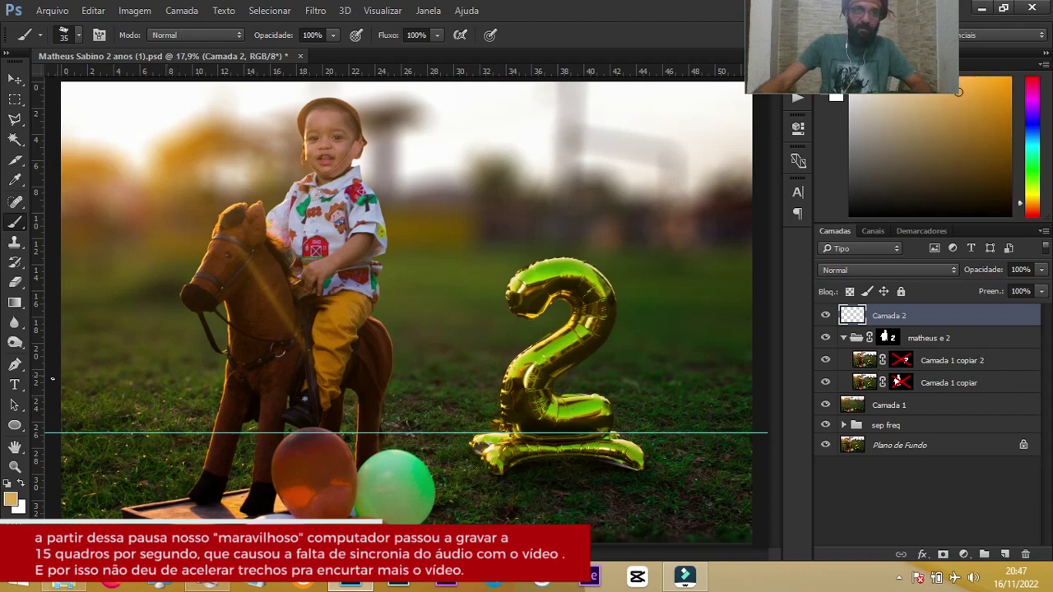
Draw a small radial orange gradient on Camada 2 between the boy and the balloon.
click(15, 302)
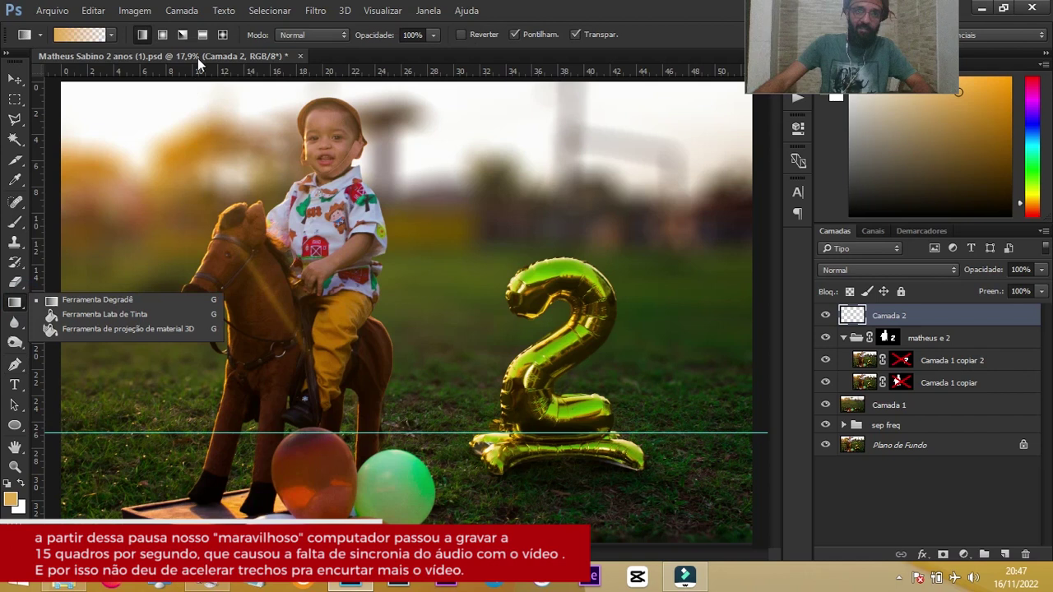
click(162, 35)
drag(424, 315, 381, 287)
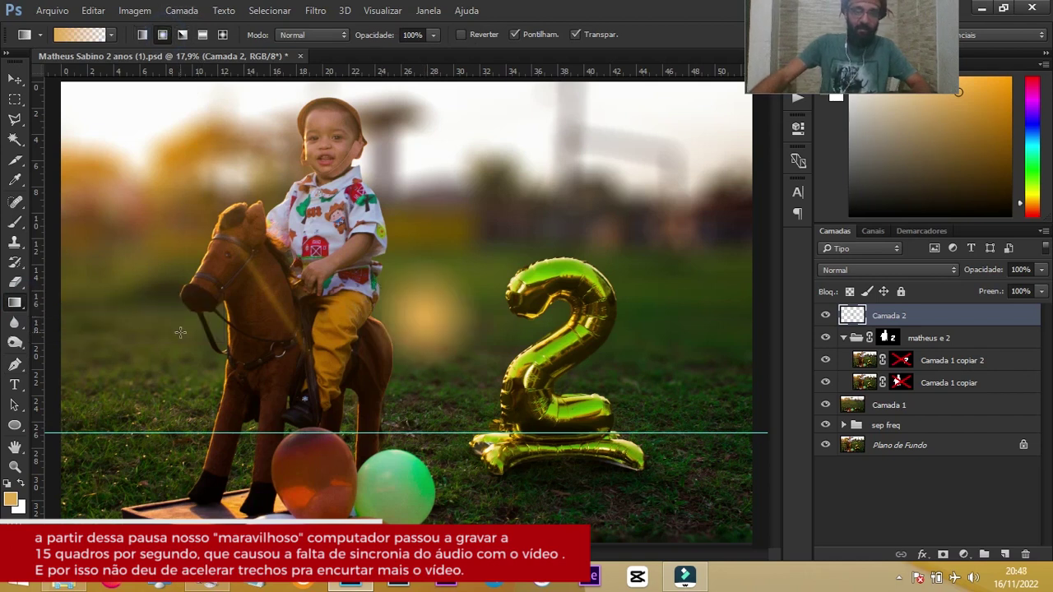
Enlarge the orange glow, move it to the upper left, and blend it as Sobrepor.
key(v)
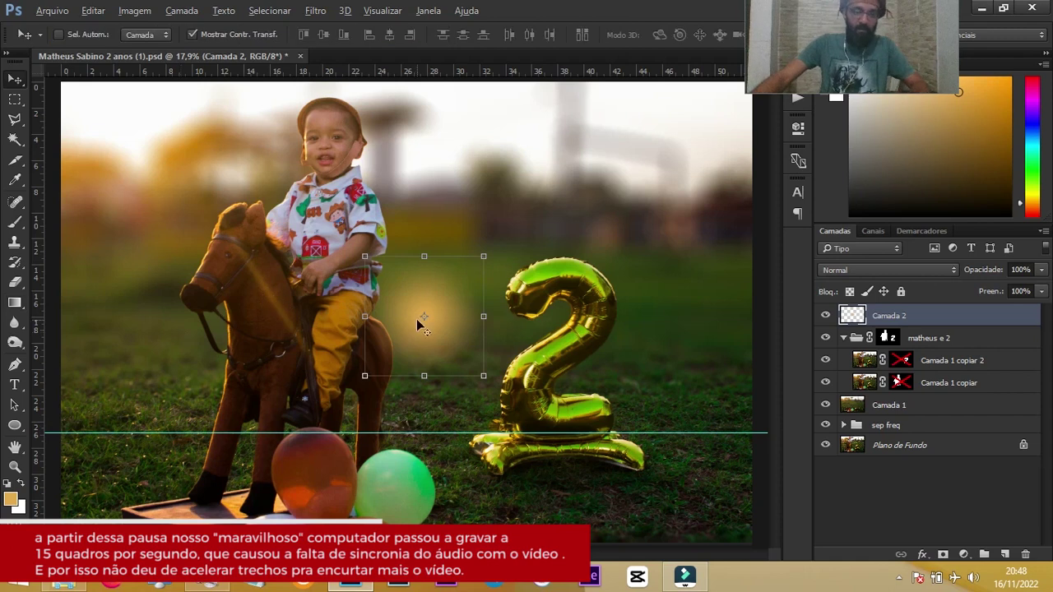
scroll(420, 325, down, 1)
drag(372, 268, 80, 106)
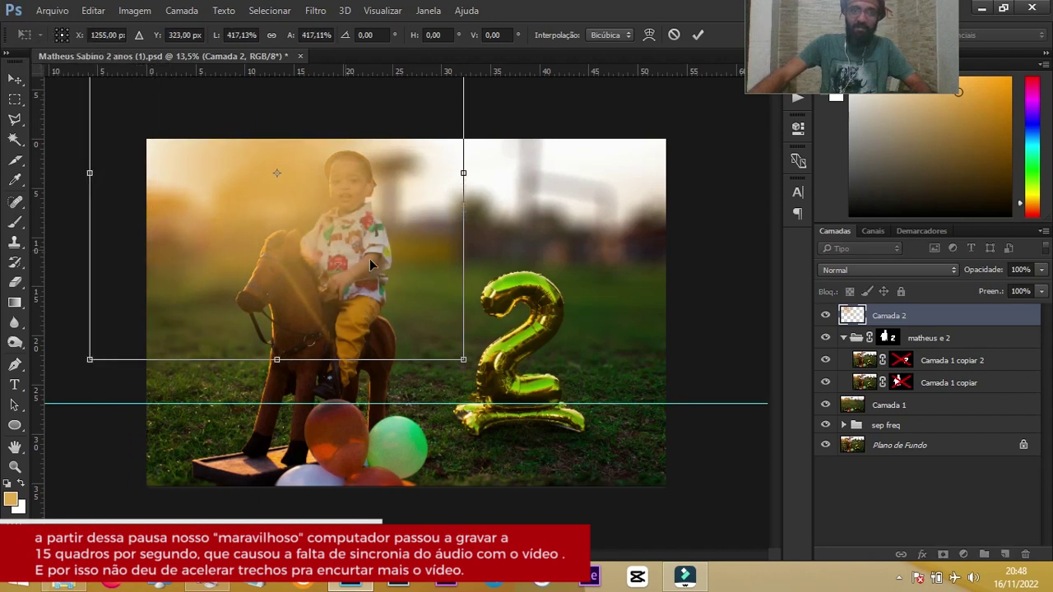
drag(327, 244, 221, 223)
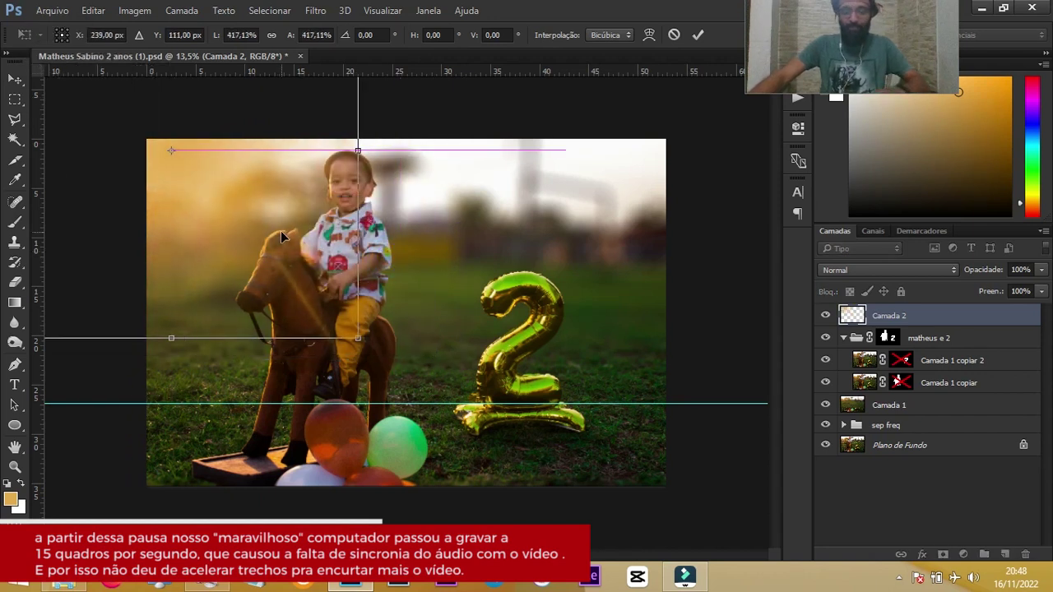
click(882, 268)
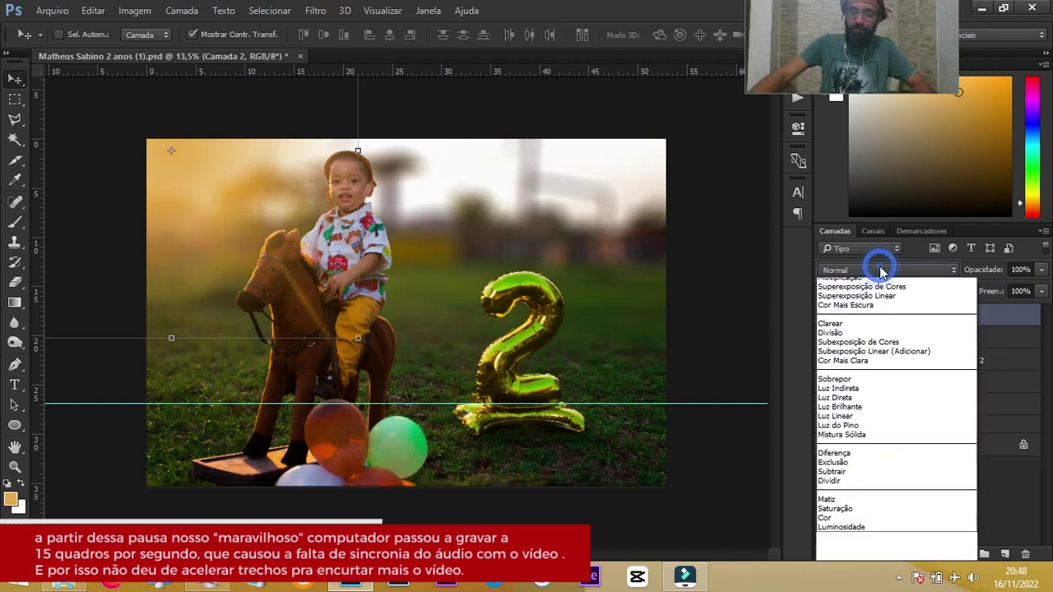
click(846, 422)
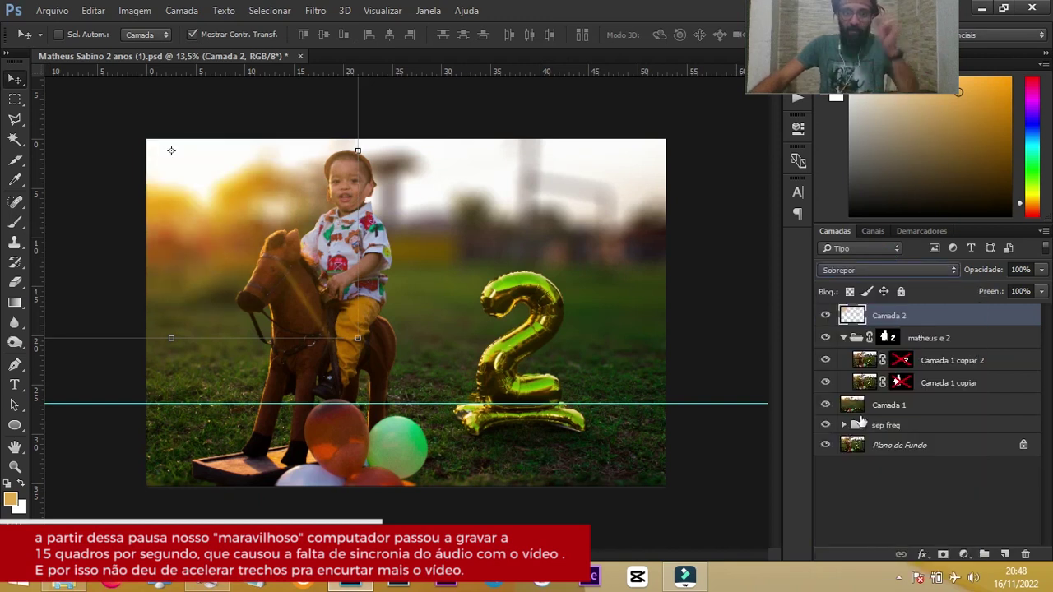
Preview other blend modes, reposition the glow in the upper left, and return to Sobrepor.
click(899, 271)
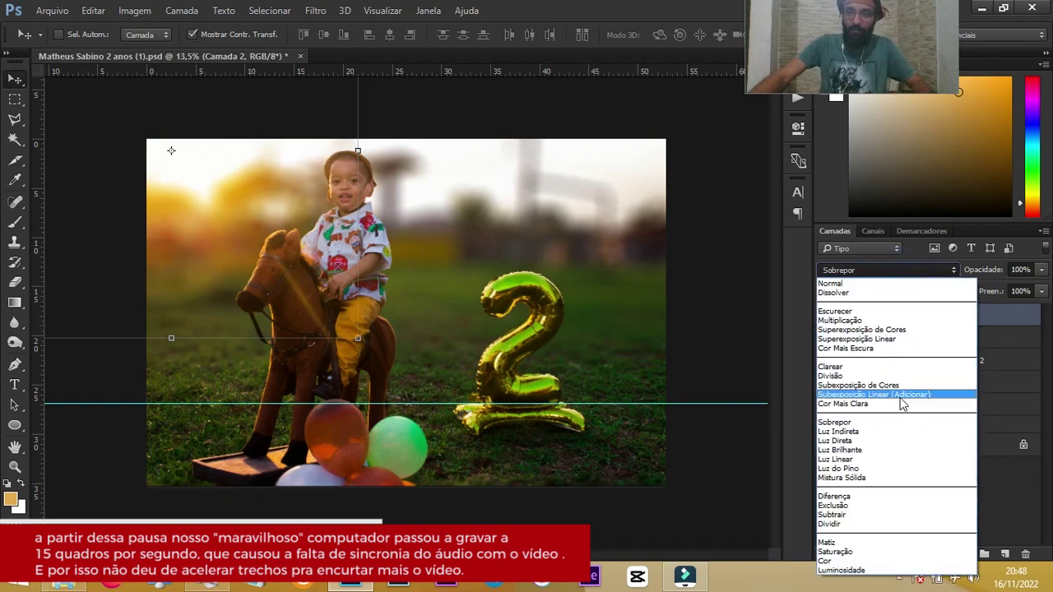
key(shift+plus)
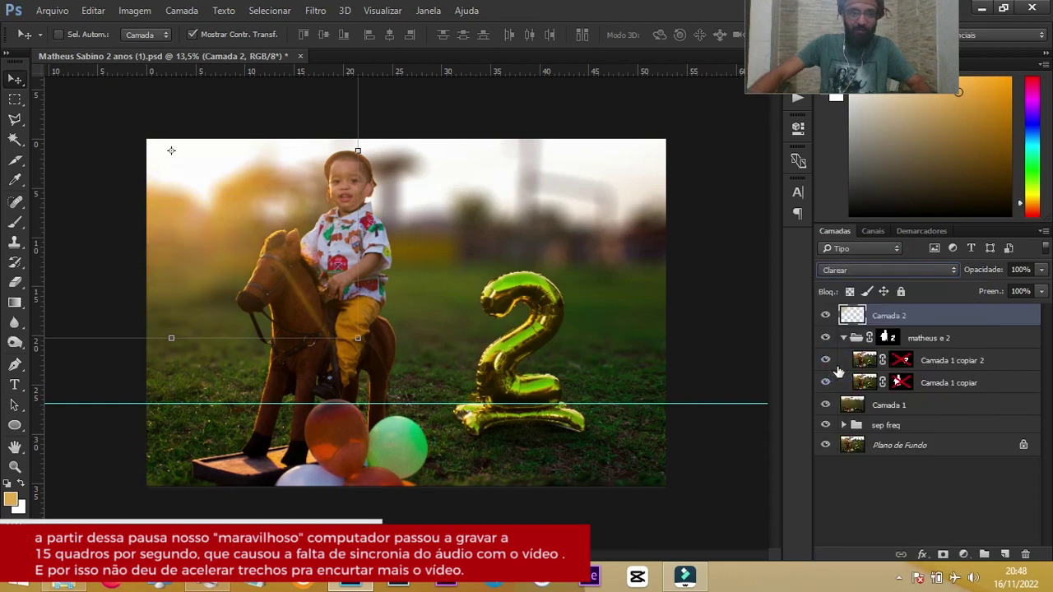
key(shift+plus)
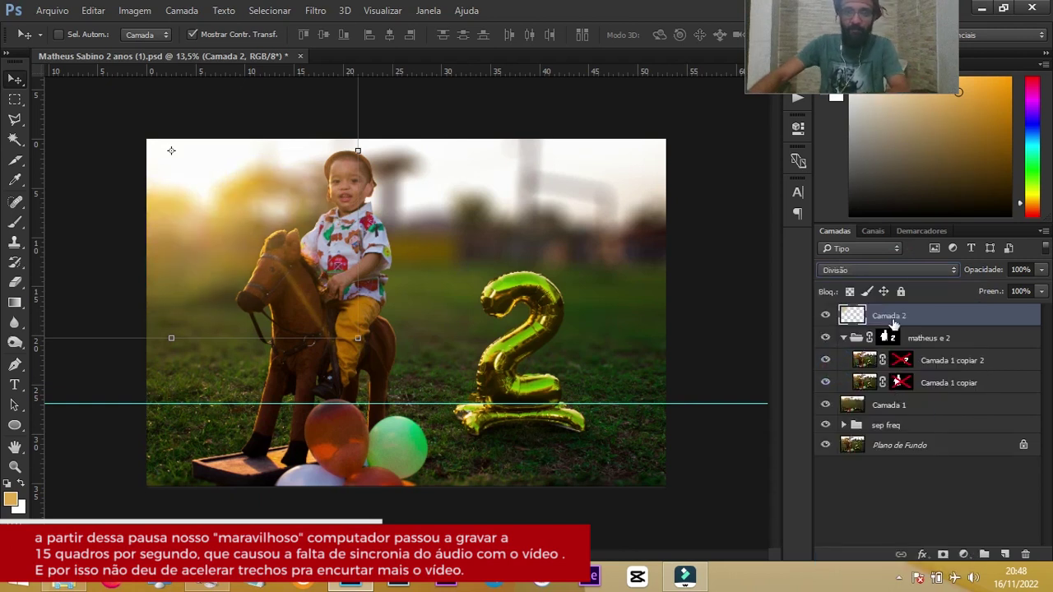
key(shift+plus)
key(shift+plus)
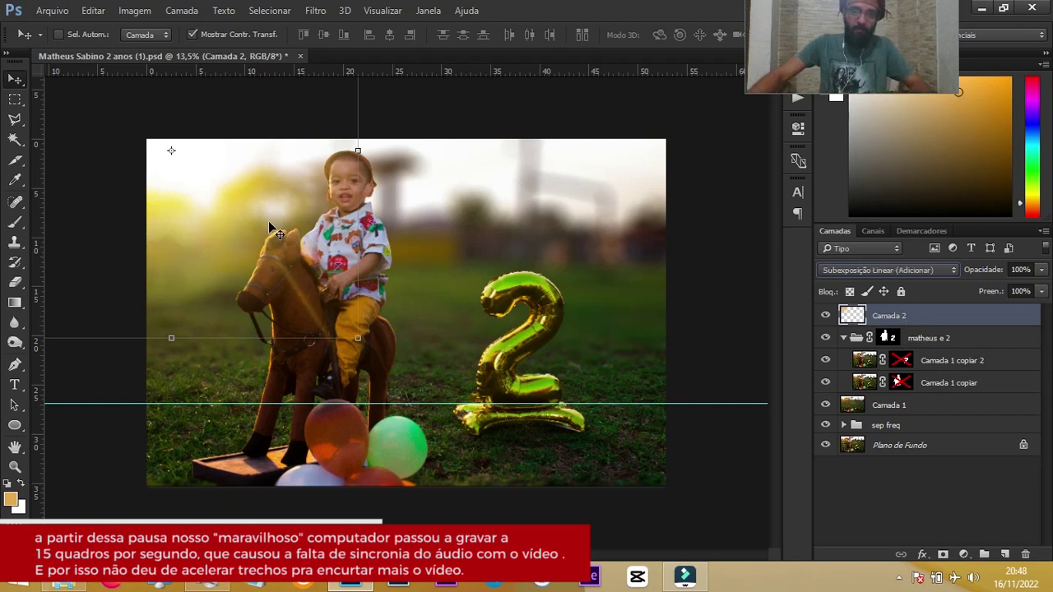
mouse_move(211, 191)
mouse_down()
mouse_move(198, 175)
mouse_move(392, 165)
mouse_up()
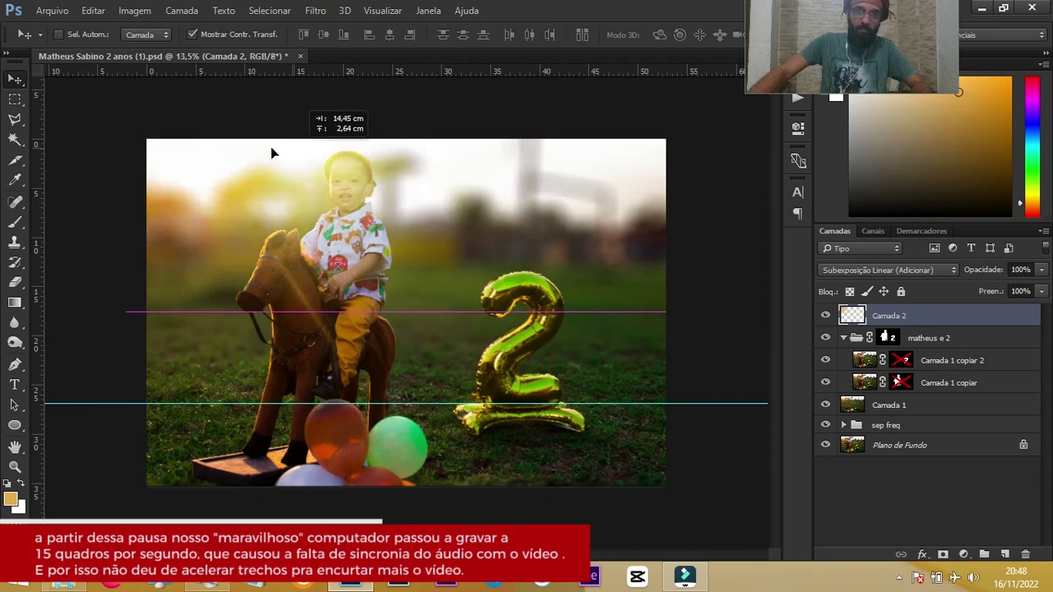
drag(391, 166, 251, 156)
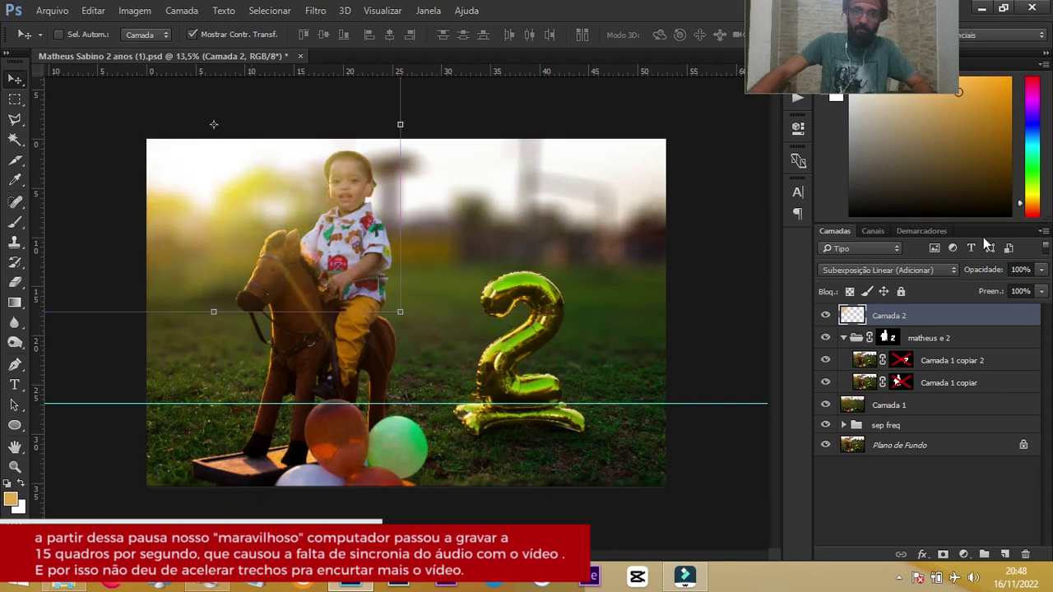
click(889, 269)
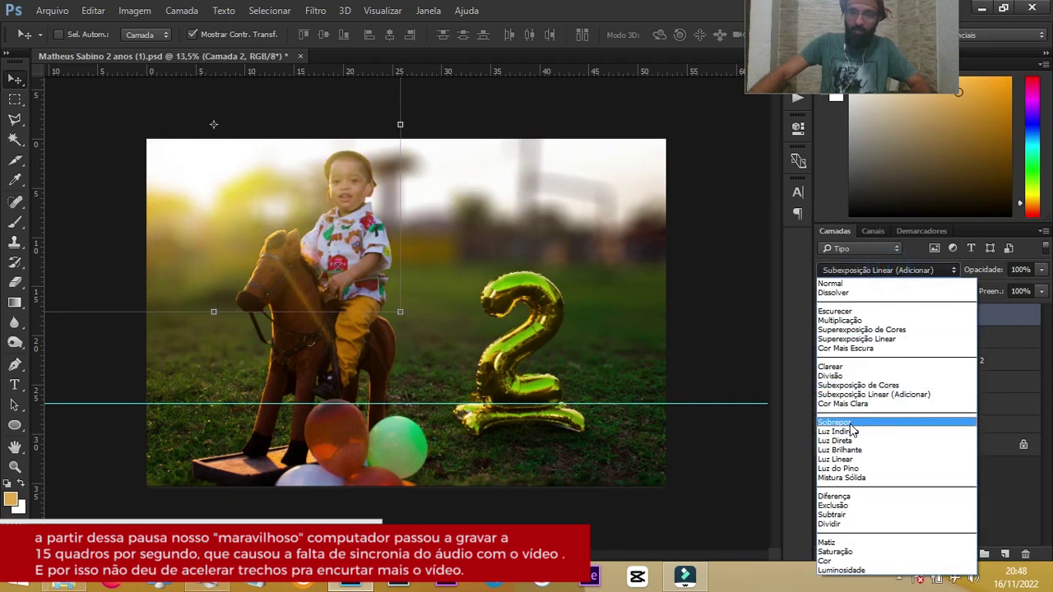
click(839, 422)
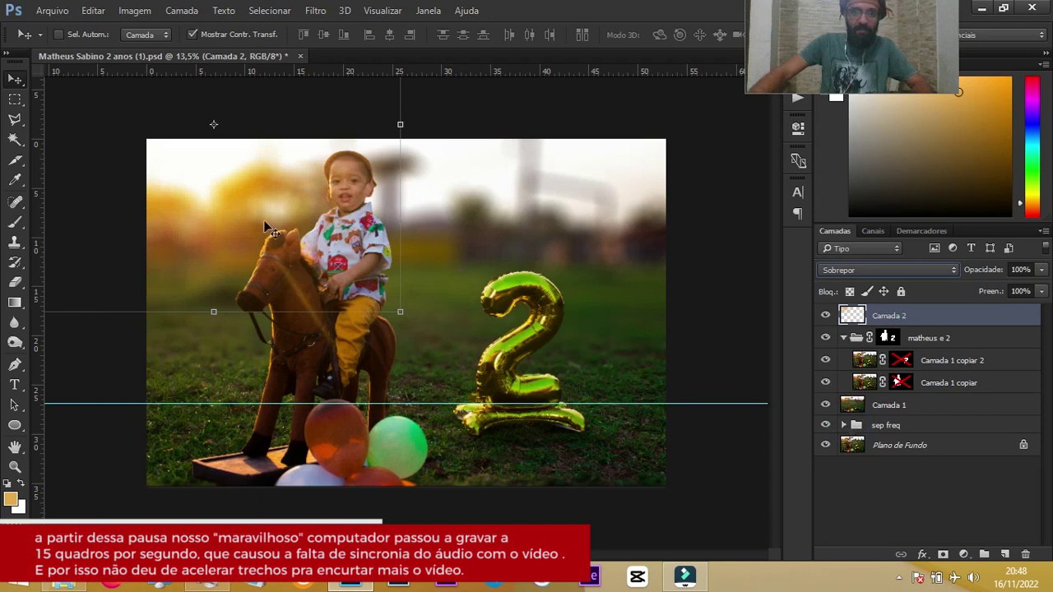
Fine-tune the glow's position and size over the upper-left background and commit it.
mouse_move(254, 206)
mouse_down()
mouse_move(355, 214)
mouse_move(222, 191)
mouse_up()
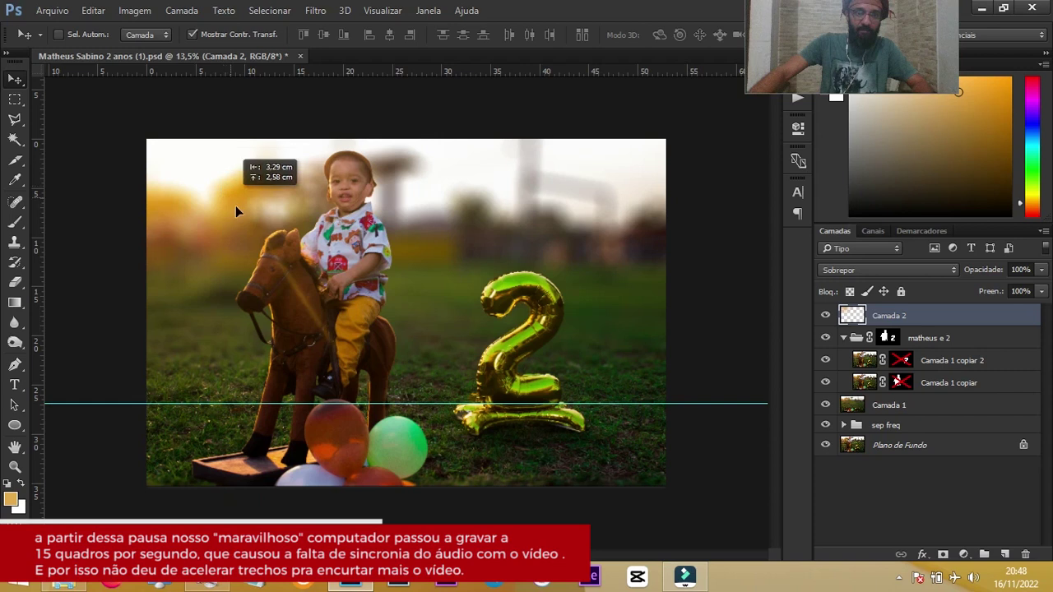
drag(222, 191, 230, 193)
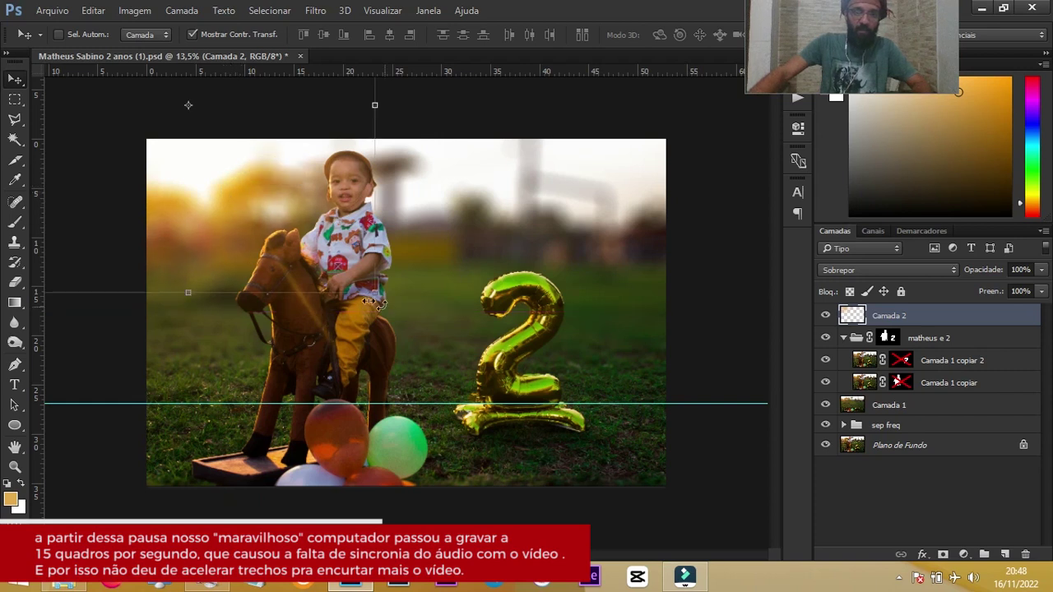
drag(374, 296, 380, 296)
drag(233, 190, 219, 195)
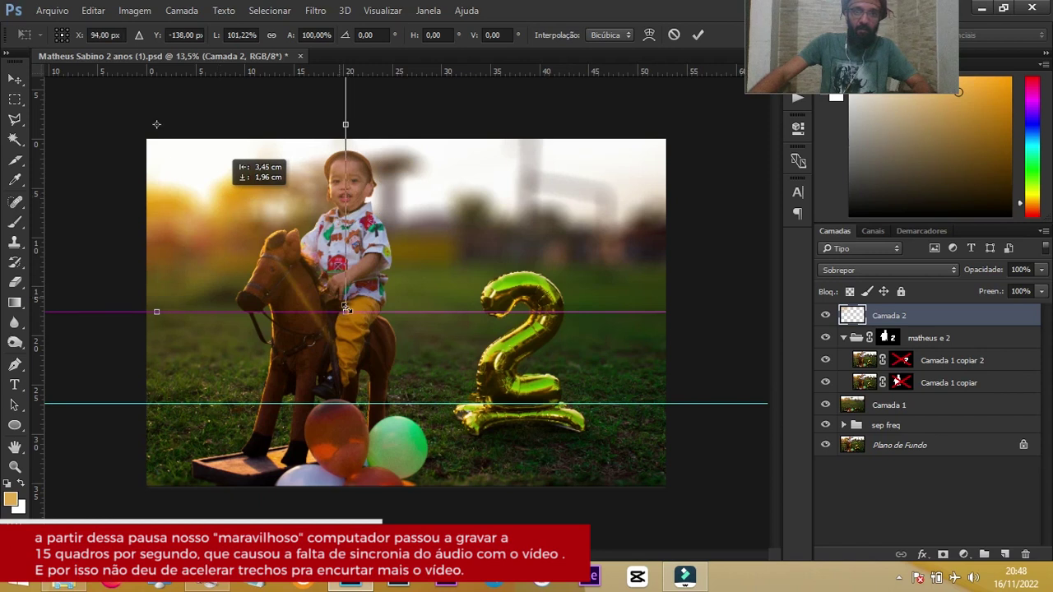
drag(346, 311, 437, 373)
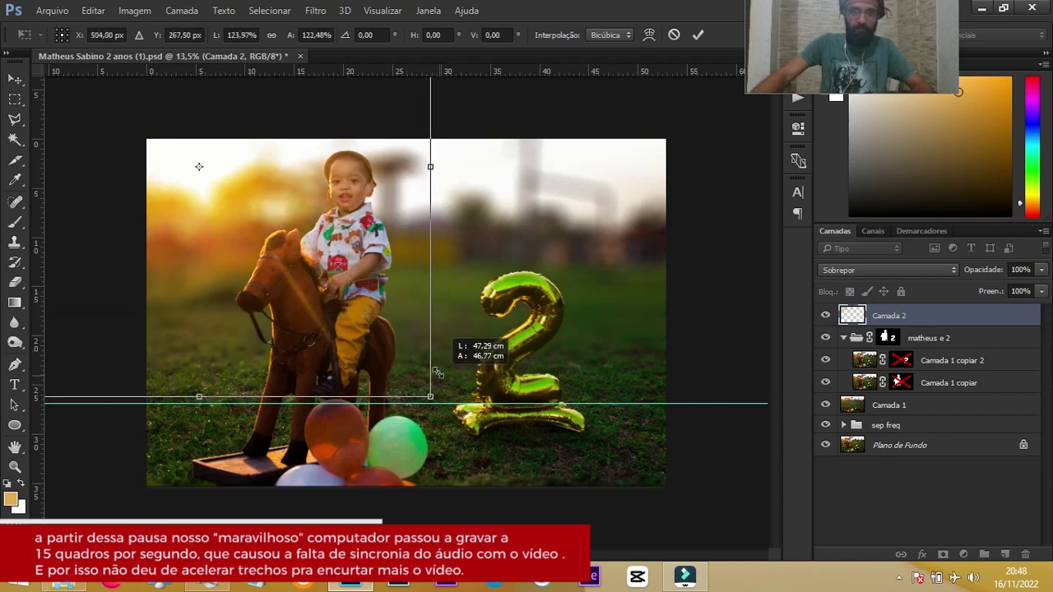
drag(436, 373, 432, 365)
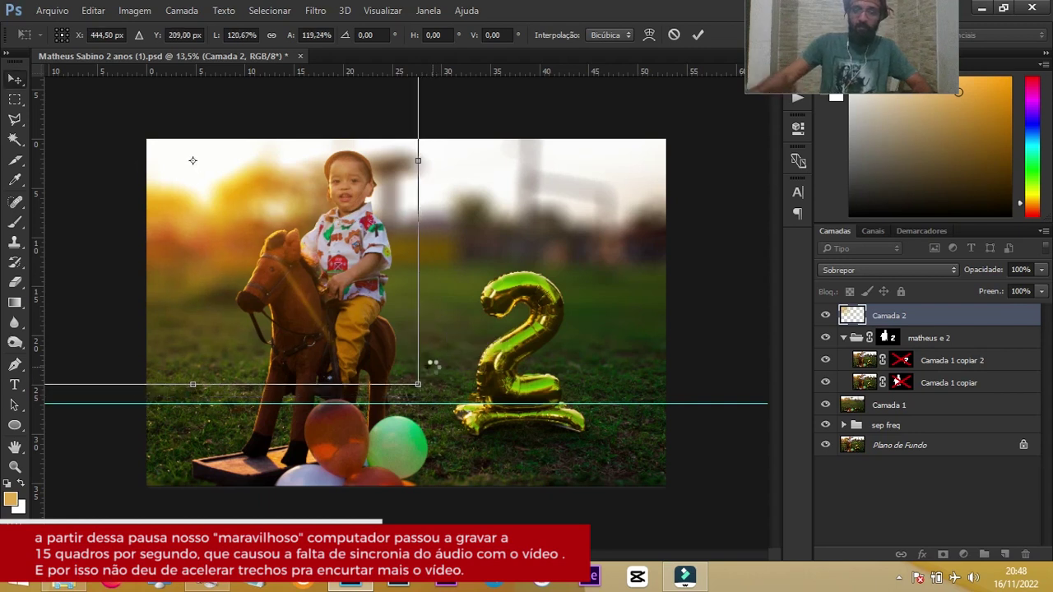
key(Return)
Duplicate the glow, blend the copy as Subexposição Linear (Adicionar), and shrink it to ~61%.
key(ctrl+j)
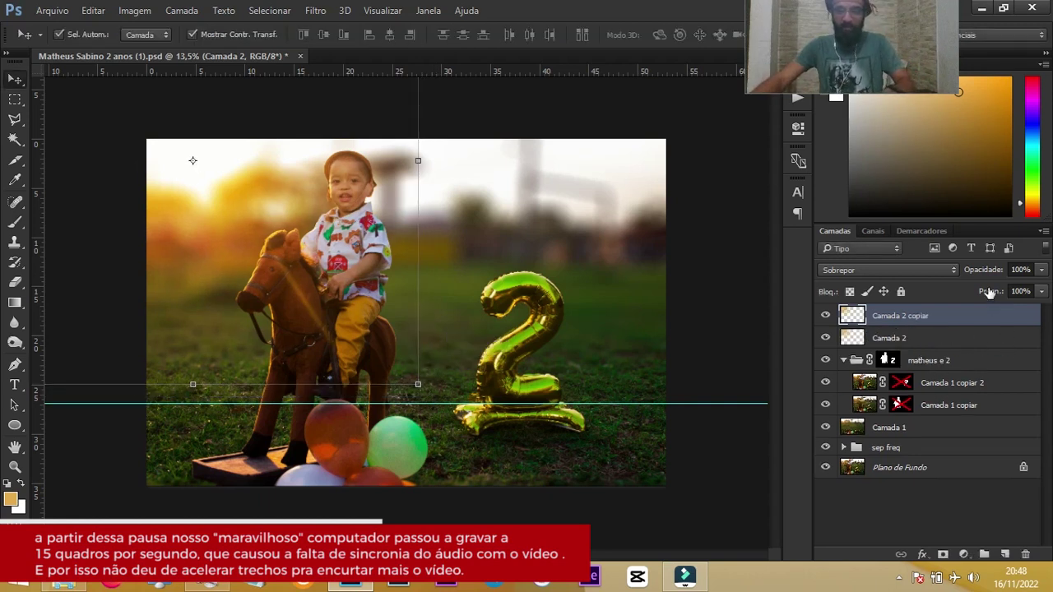
click(908, 270)
click(905, 392)
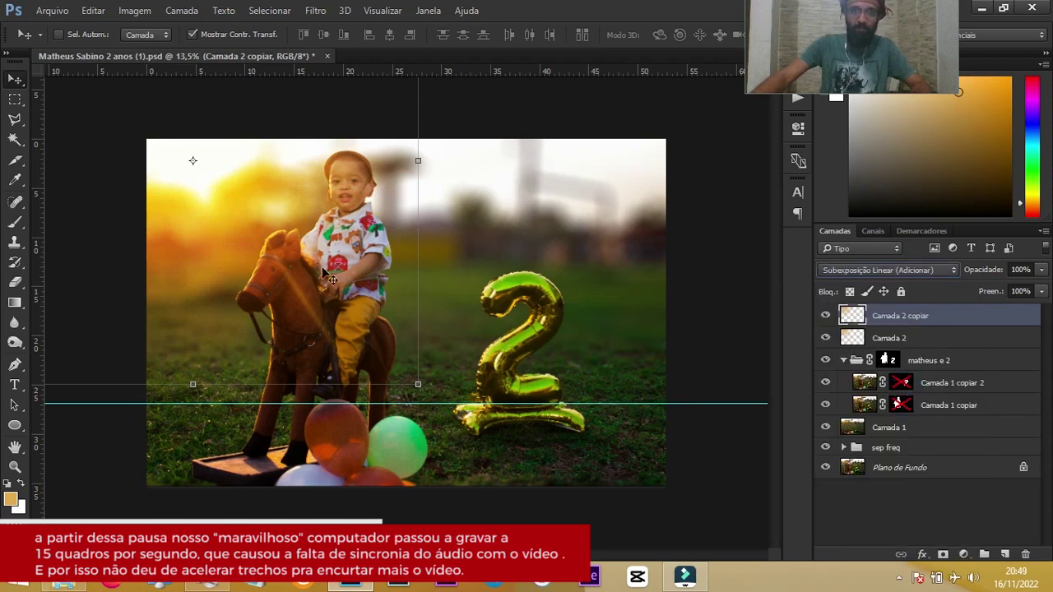
click(418, 385)
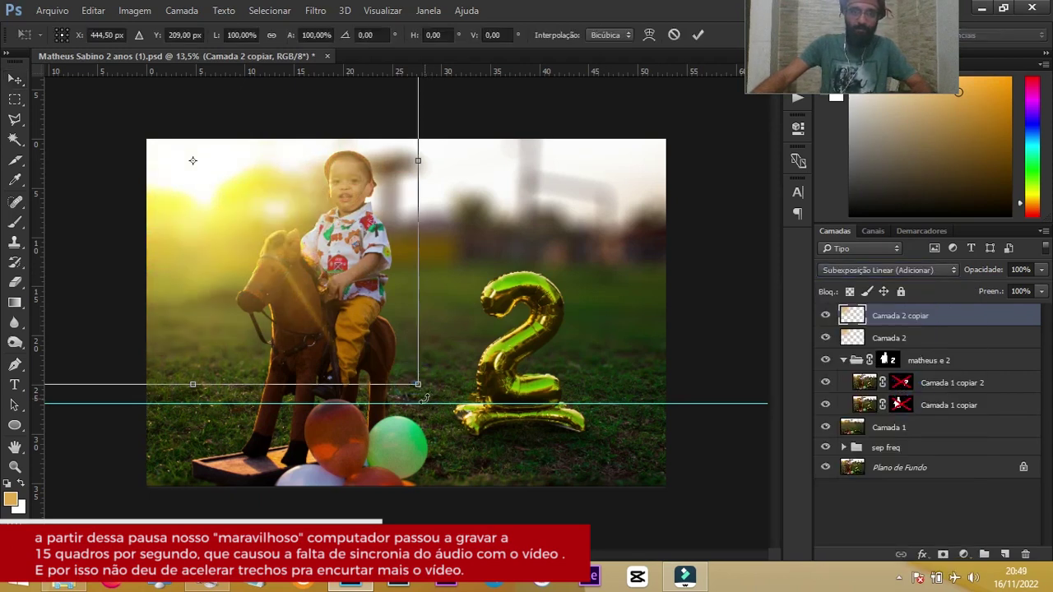
click(417, 384)
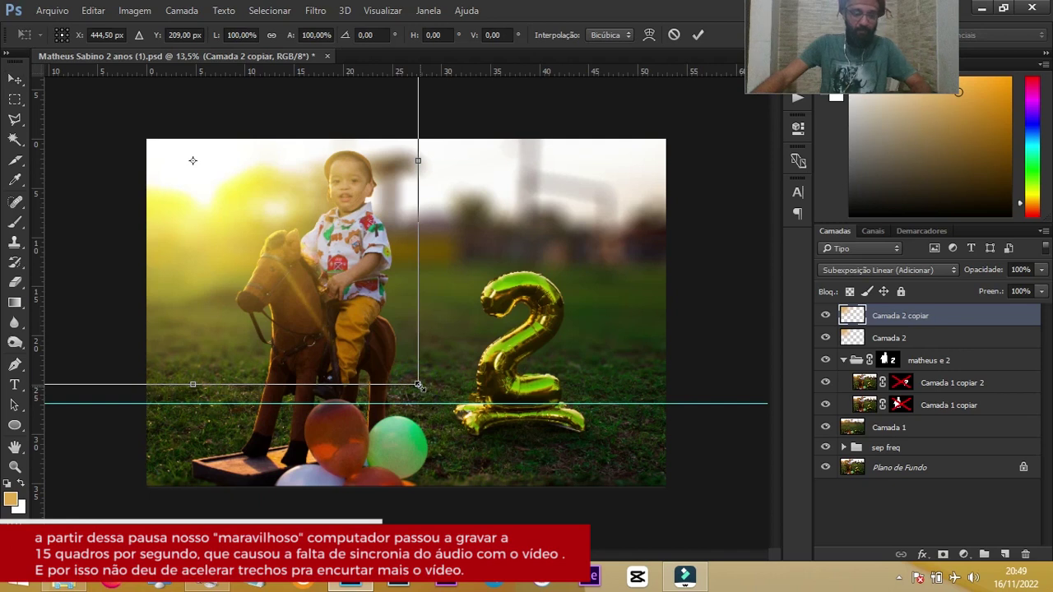
mouse_move(393, 355)
mouse_down()
mouse_move(387, 333)
mouse_move(335, 295)
mouse_up()
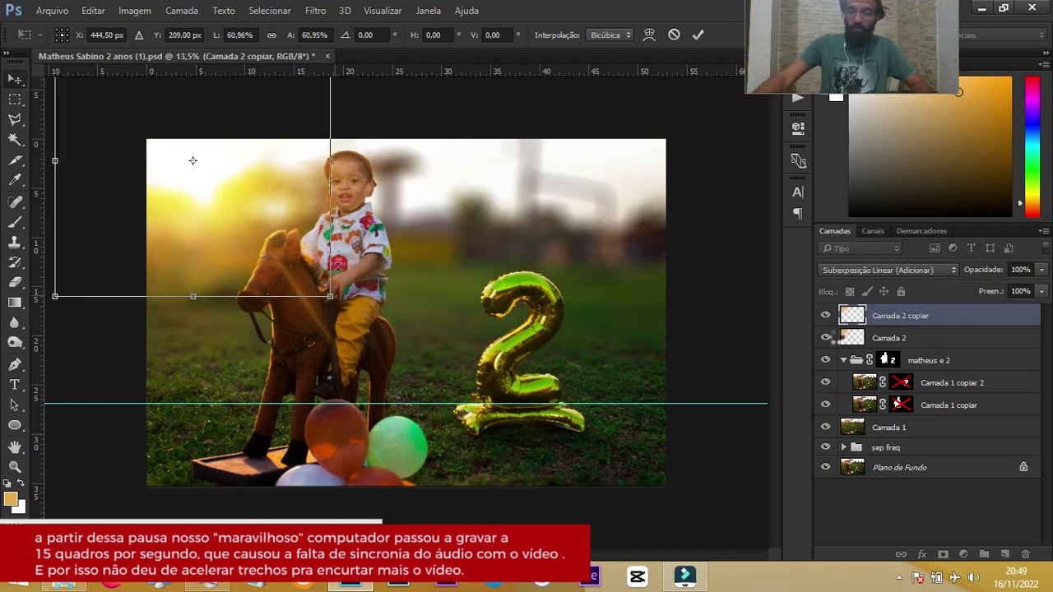
Commit the resize and group both glow layers into a group named 'sol'.
key(Return)
click(943, 344)
key(ctrl+g)
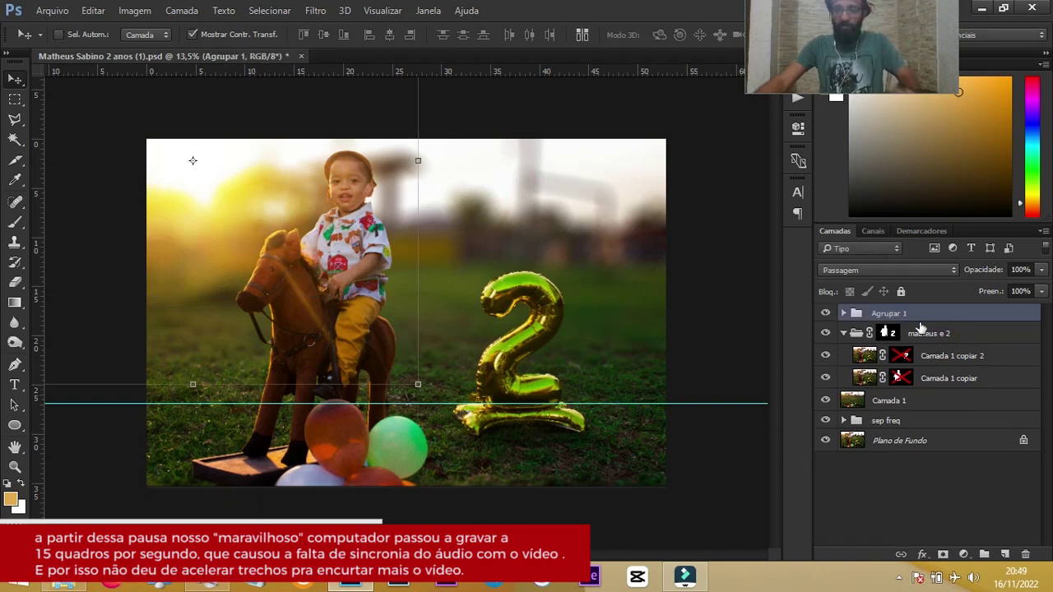
double_click(893, 313)
text(sol)
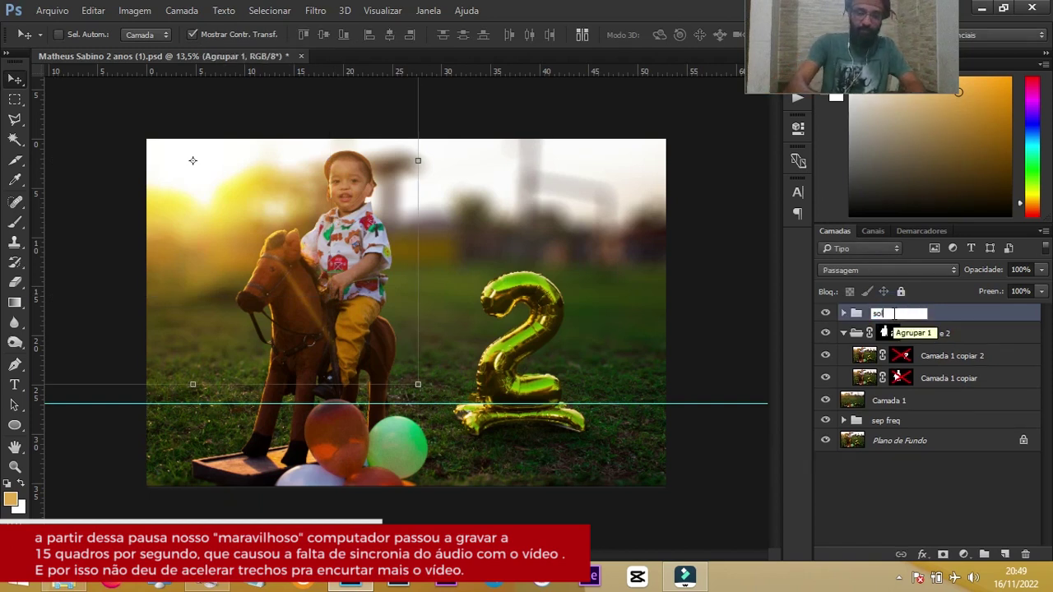
key(Return)
click(825, 465)
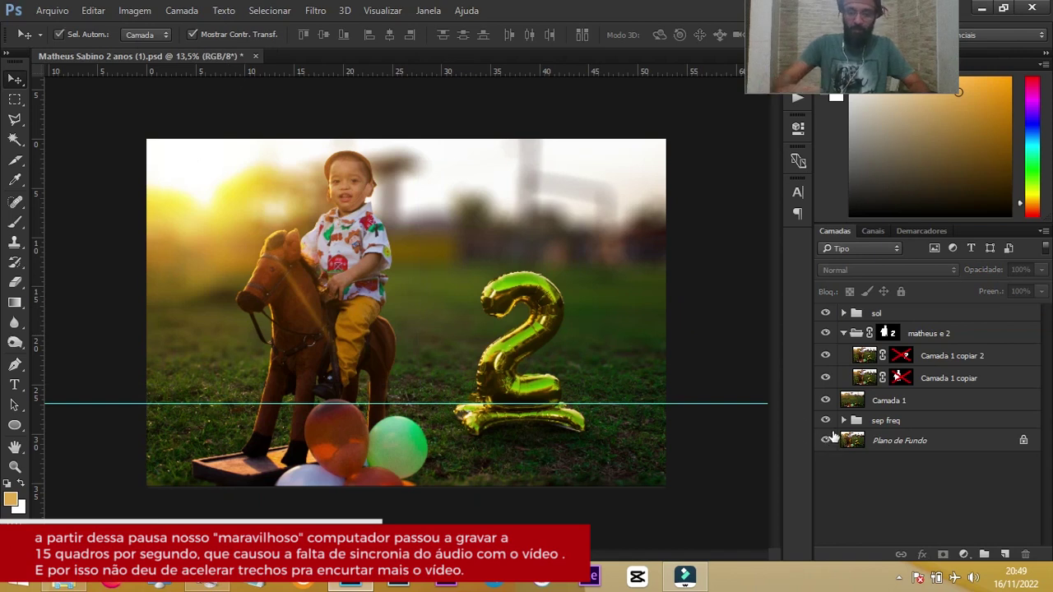
Drag the horizontal guide off the image and toggle Plano de Fundo to compare the blur.
key(ctrl+plus)
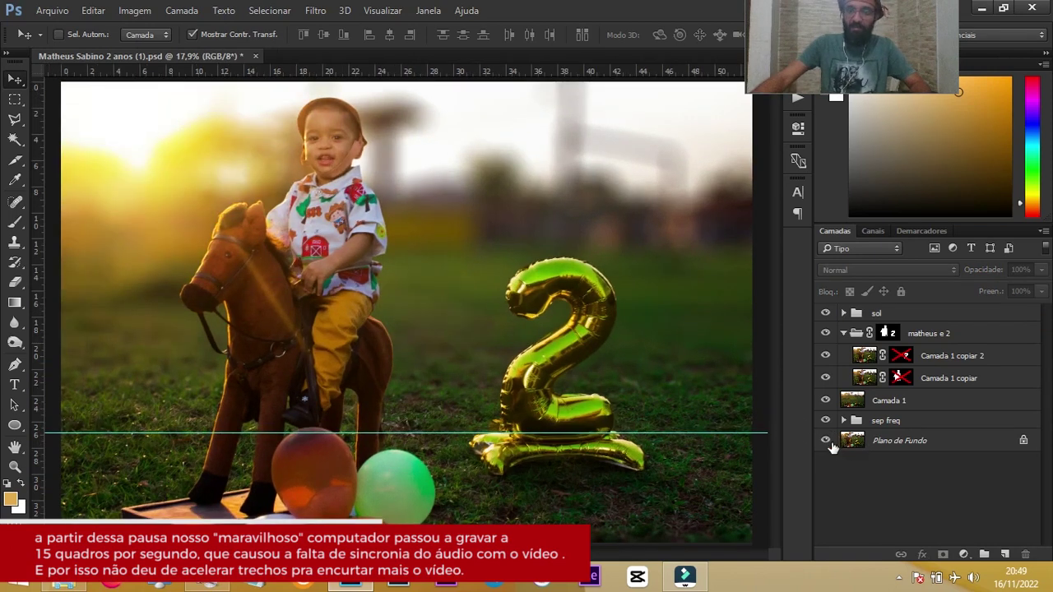
mouse_move(735, 434)
mouse_down()
mouse_move(650, 95)
mouse_move(663, 64)
mouse_up()
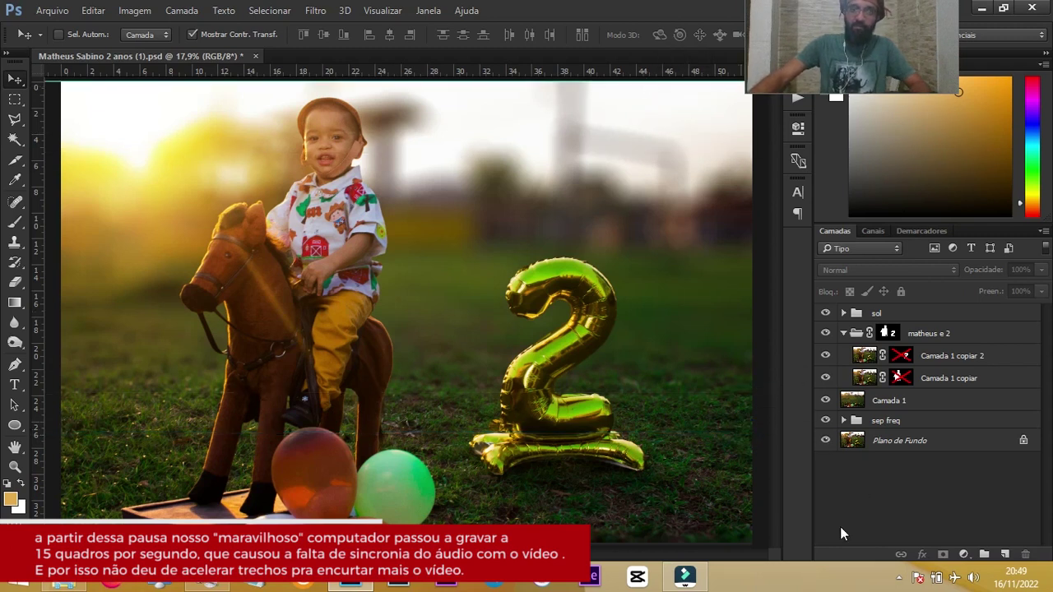
click(825, 442)
click(825, 442)
click(825, 442)
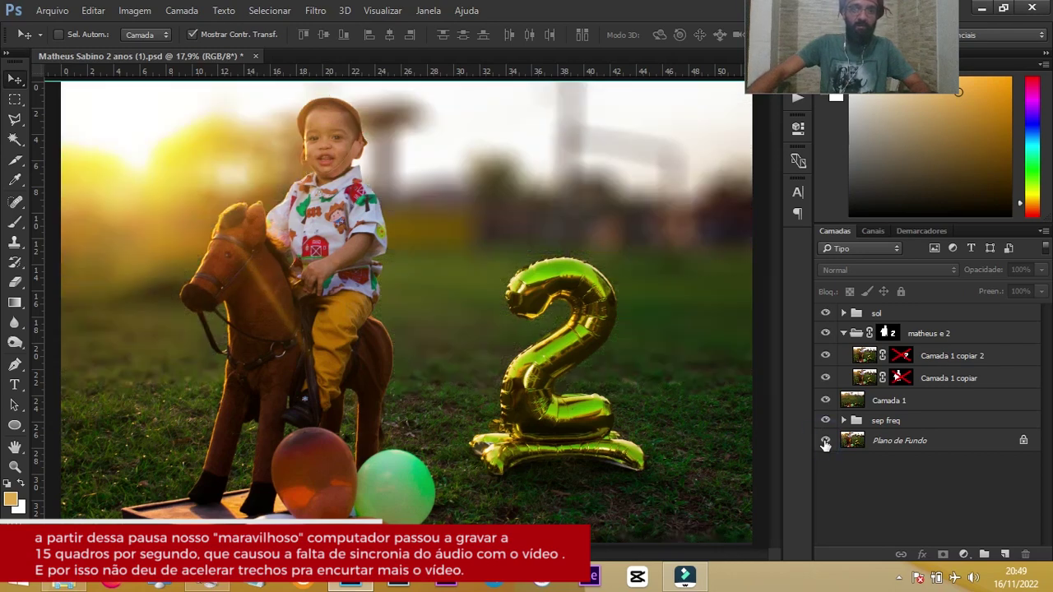
click(825, 442)
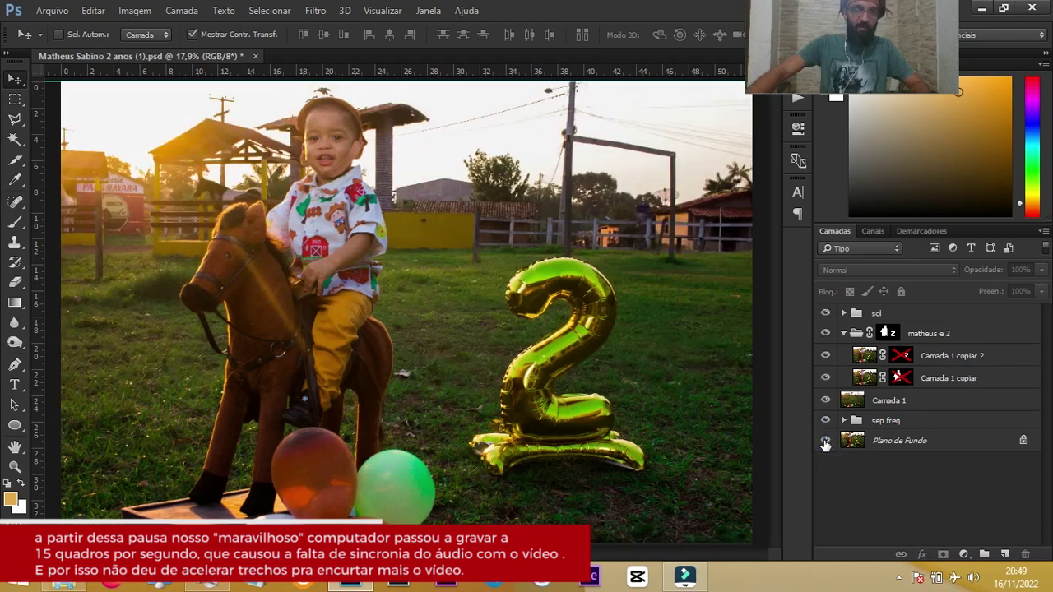
click(825, 442)
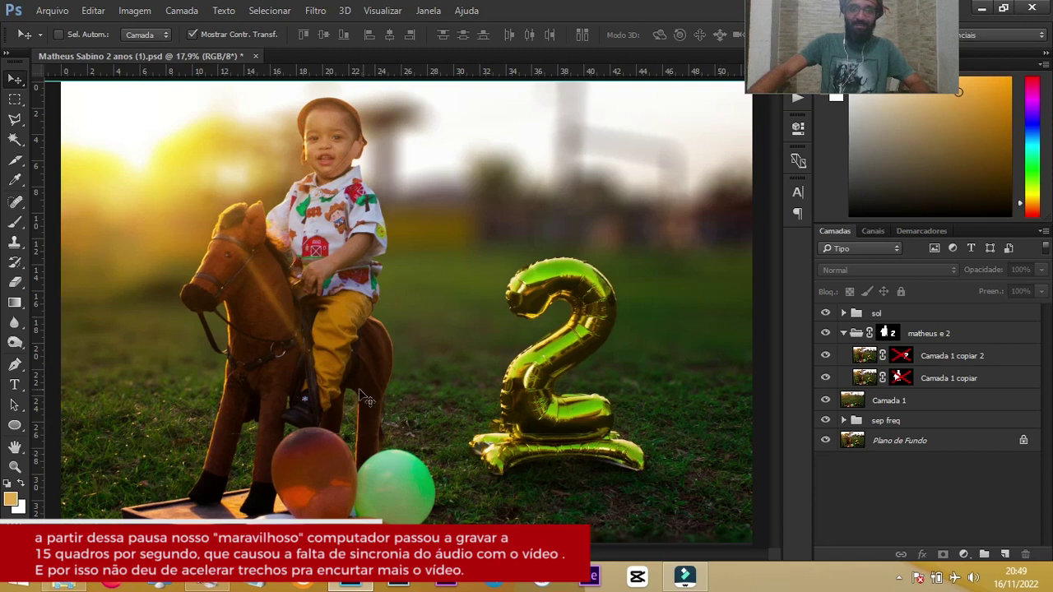
scroll(448, 353, down, 1)
scroll(568, 308, up, 5)
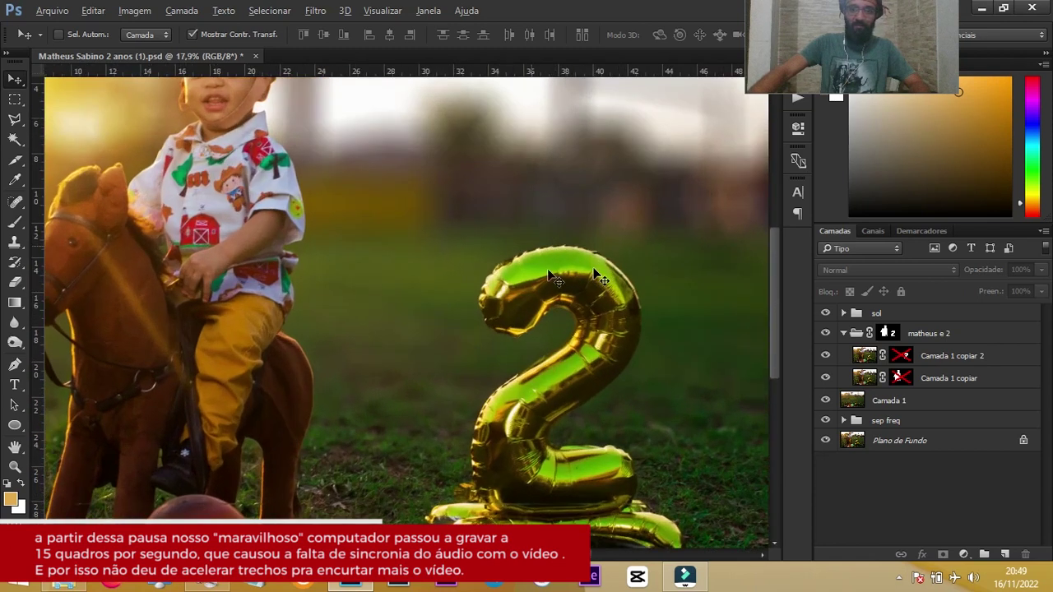
scroll(579, 326, down, 2)
click(927, 319)
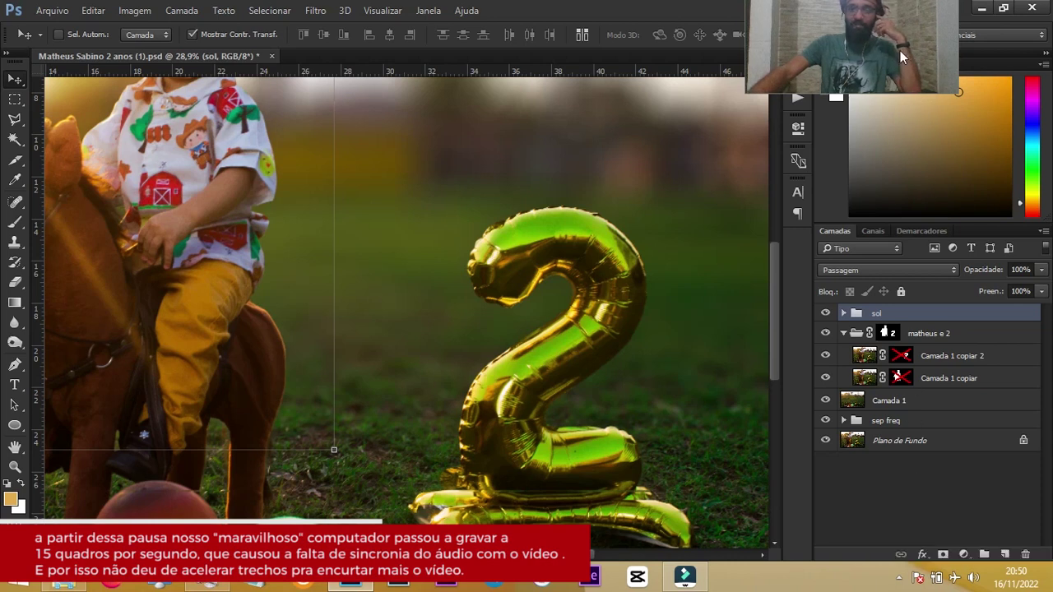
mouse_move(919, 72)
mouse_down()
mouse_move(946, 97)
mouse_move(922, 124)
mouse_up()
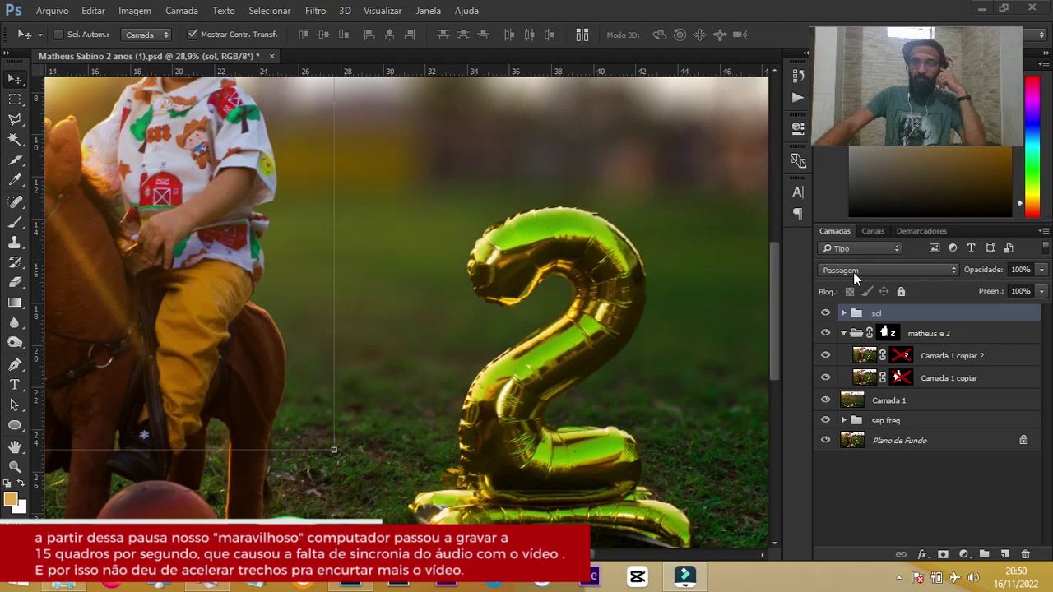
Add a Matiz/Saturação adjustment on the Amarelos channel and narrow its yellow range.
click(964, 554)
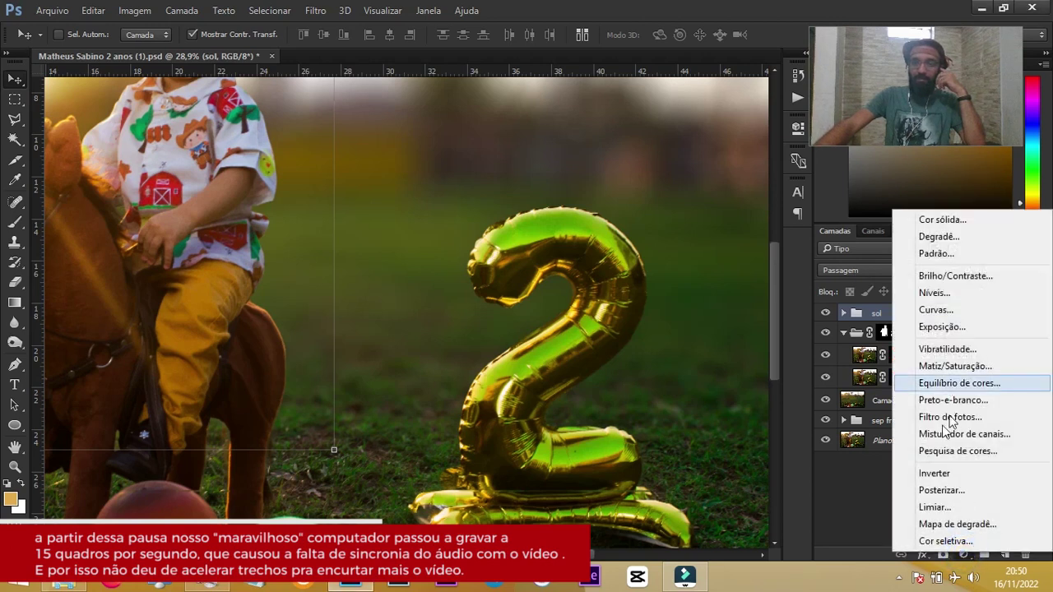
click(954, 366)
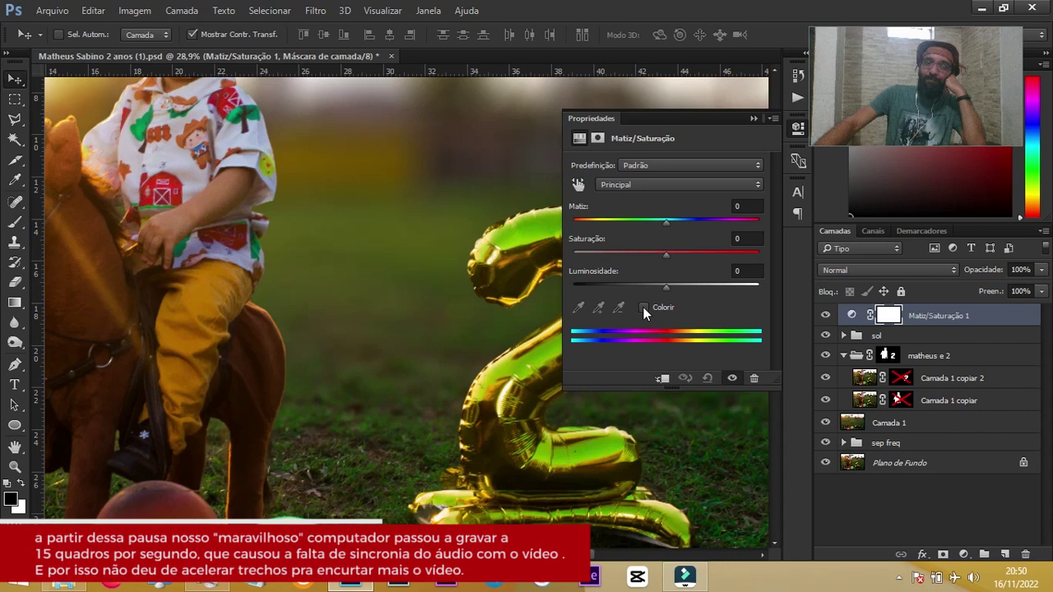
click(578, 185)
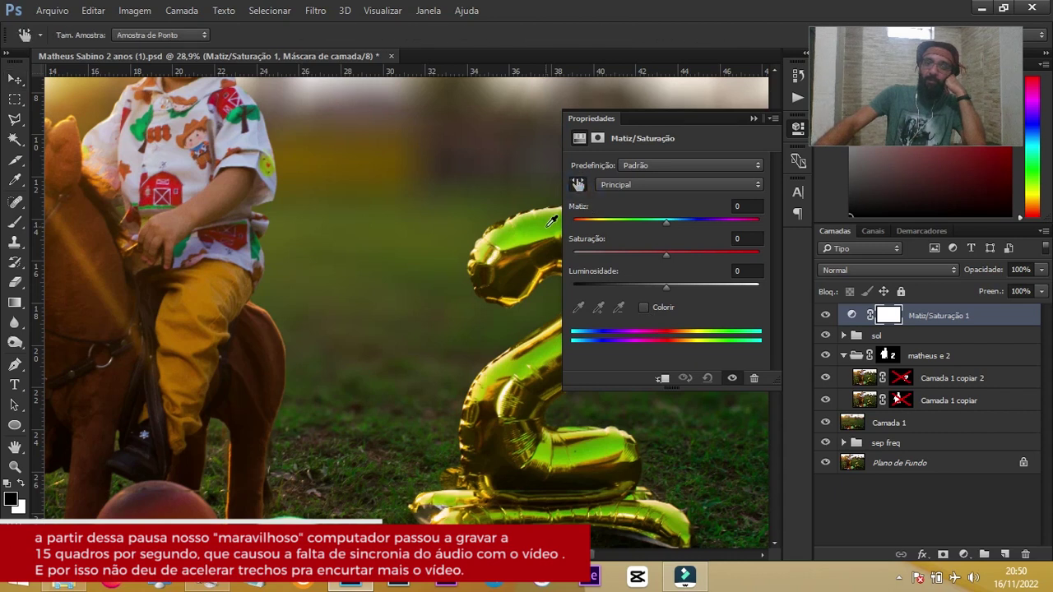
click(555, 218)
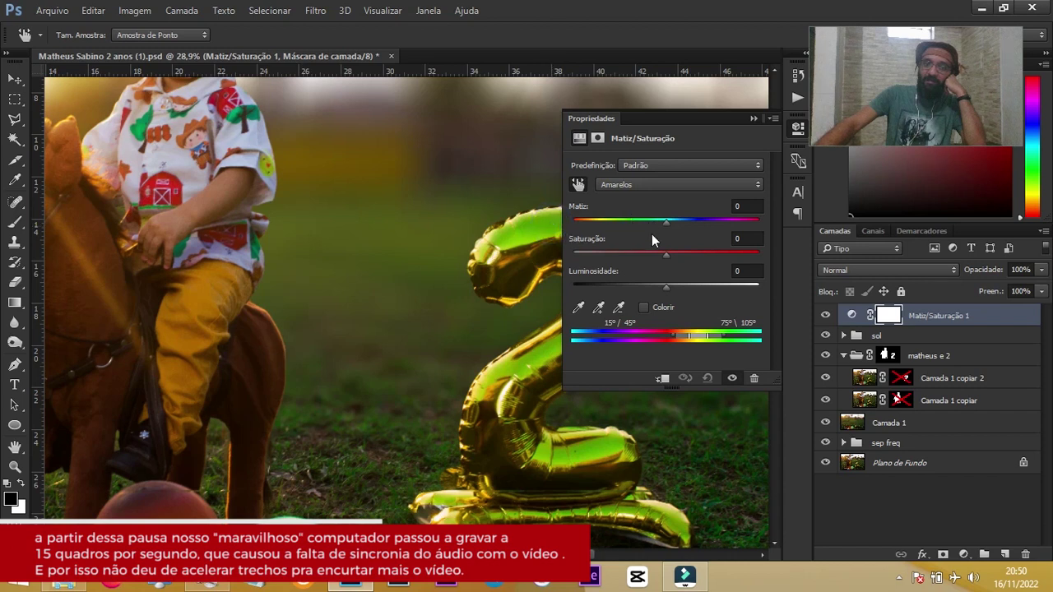
drag(663, 254, 575, 264)
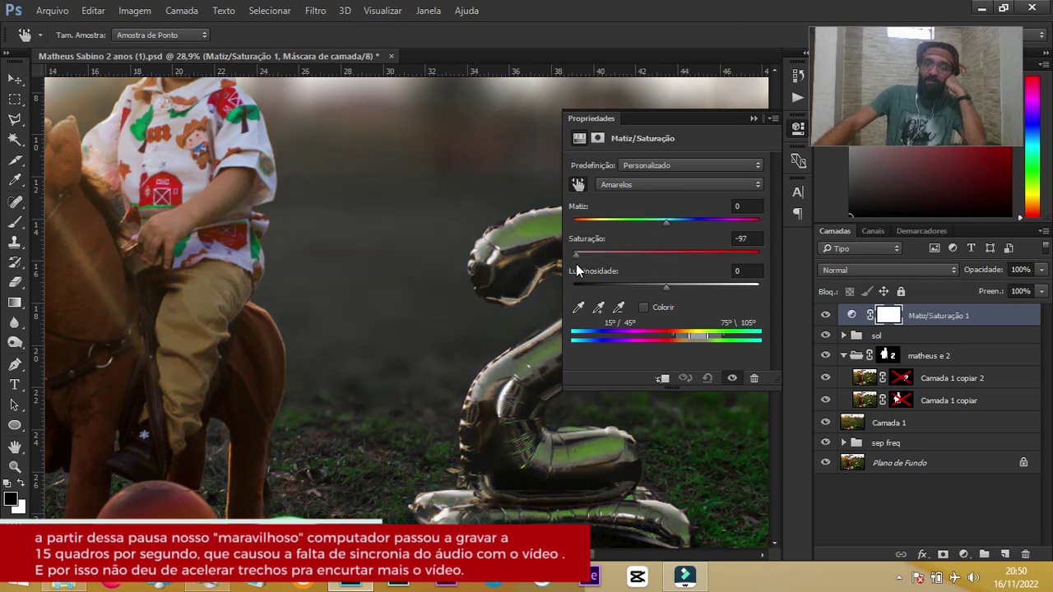
mouse_move(576, 264)
mouse_down()
mouse_move(652, 263)
mouse_move(632, 269)
mouse_up()
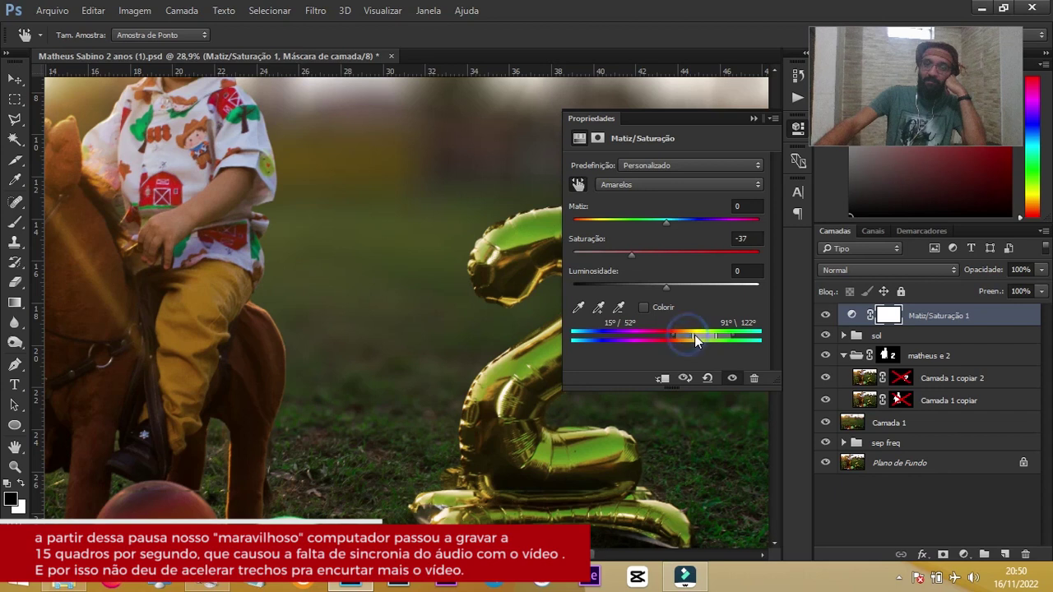
drag(679, 336, 692, 336)
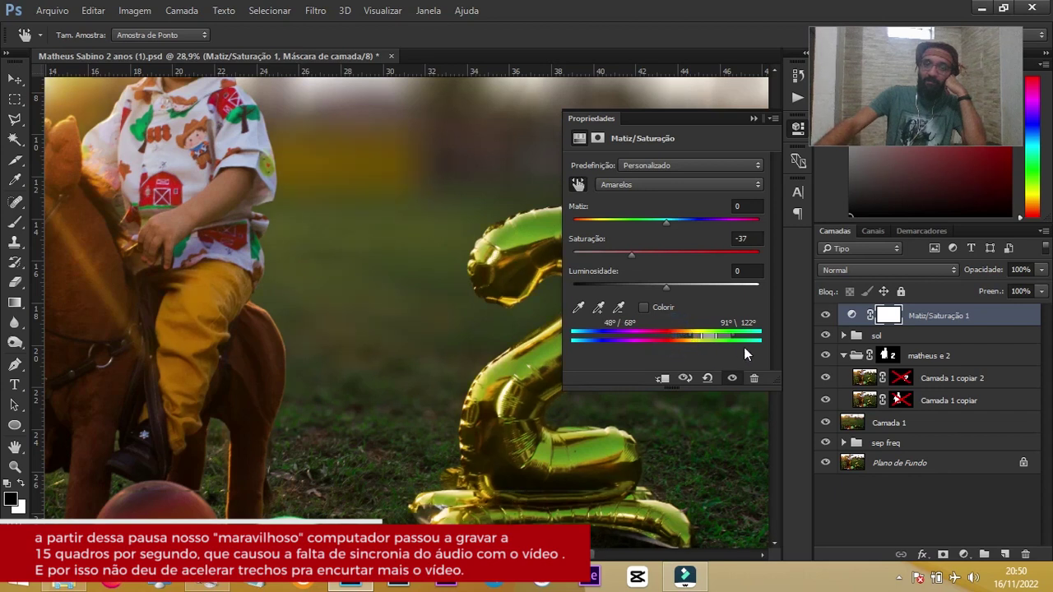
drag(608, 260, 575, 258)
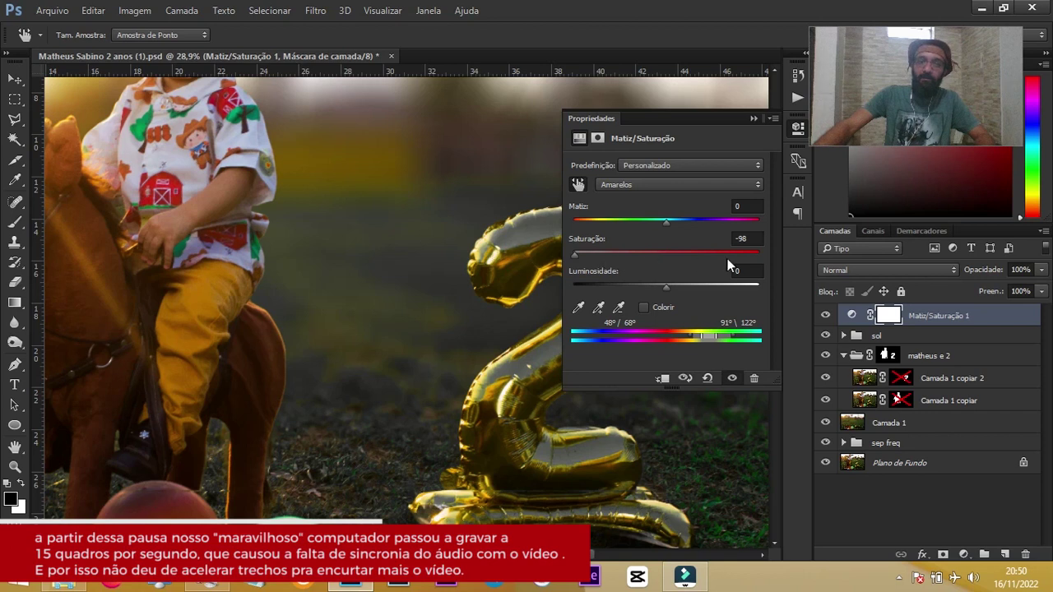
Set the yellows to Saturação 0, Matiz -25 and Luminosidade +21.
click(747, 237)
text(0)
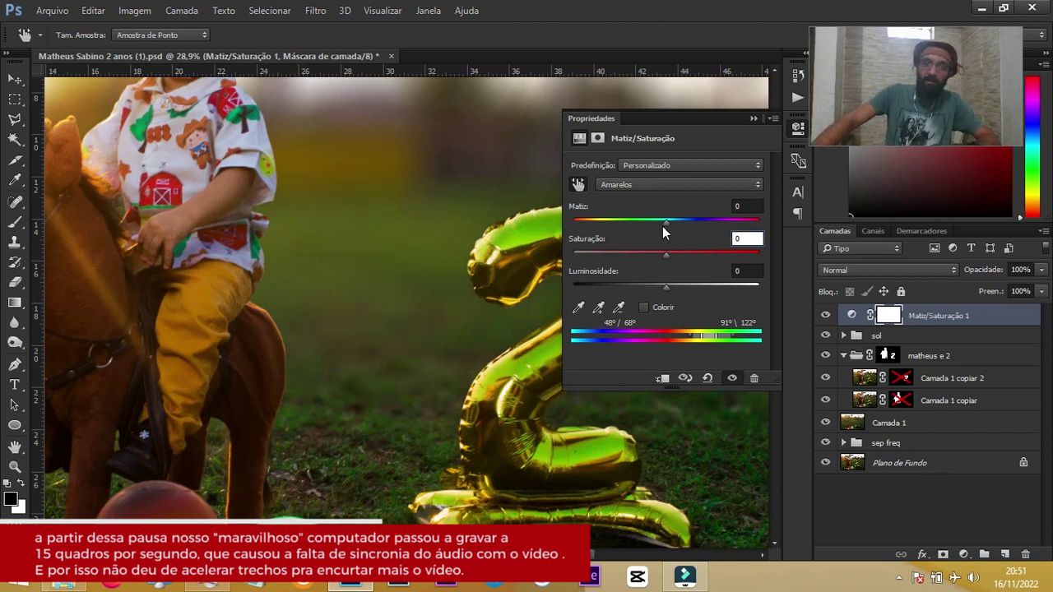
drag(663, 225, 642, 227)
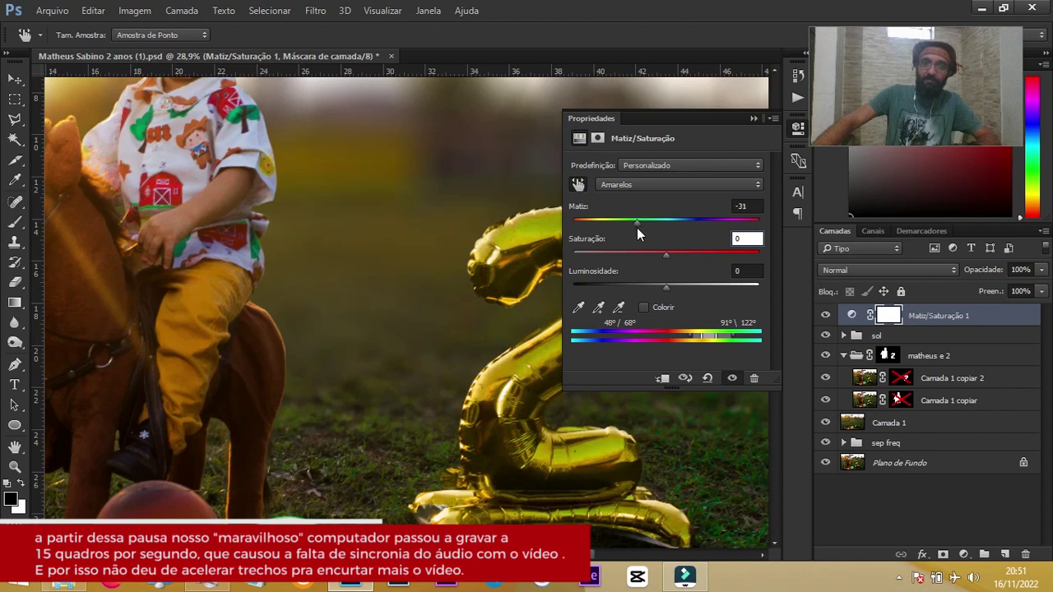
mouse_move(641, 226)
mouse_down()
mouse_move(656, 224)
mouse_move(643, 226)
mouse_up()
mouse_move(671, 287)
mouse_down()
mouse_move(696, 285)
mouse_move(665, 292)
mouse_move(687, 290)
mouse_up()
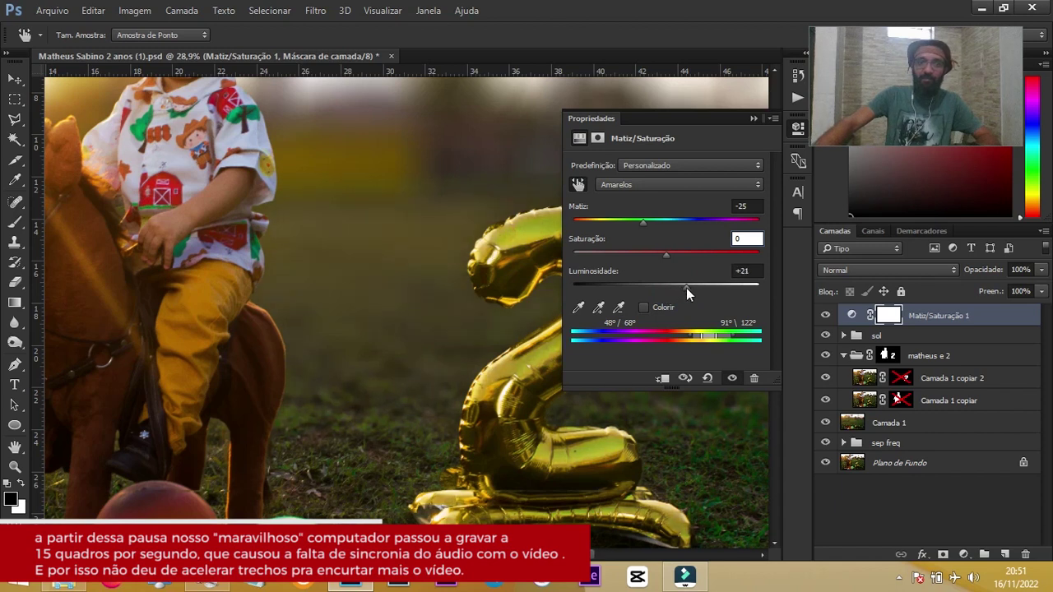
click(753, 119)
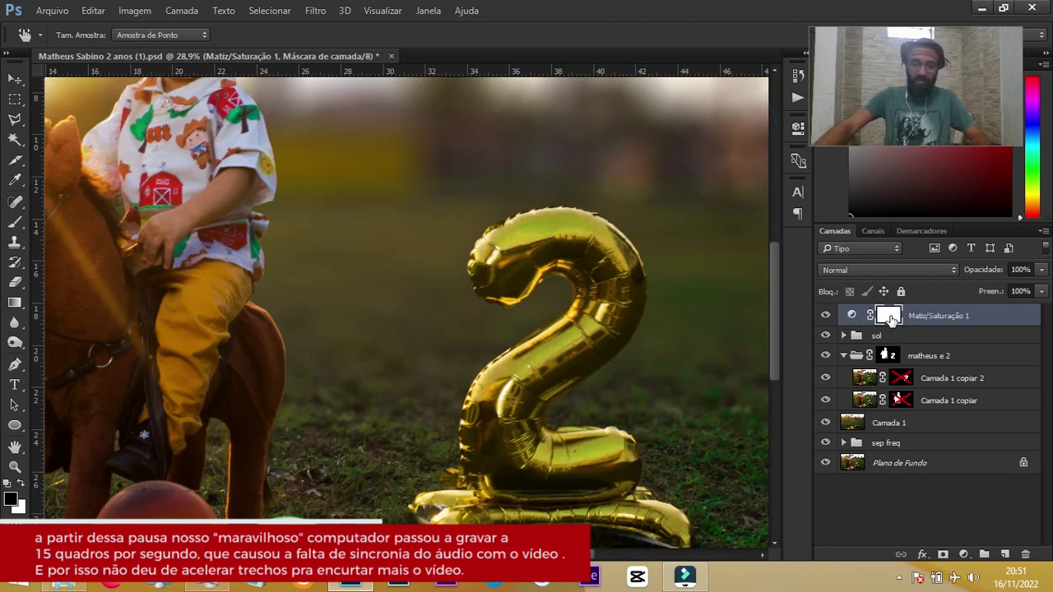
Invert the adjustment mask and set up a 300 px brush at 62% opacity, 40% flow.
key(ctrl+i)
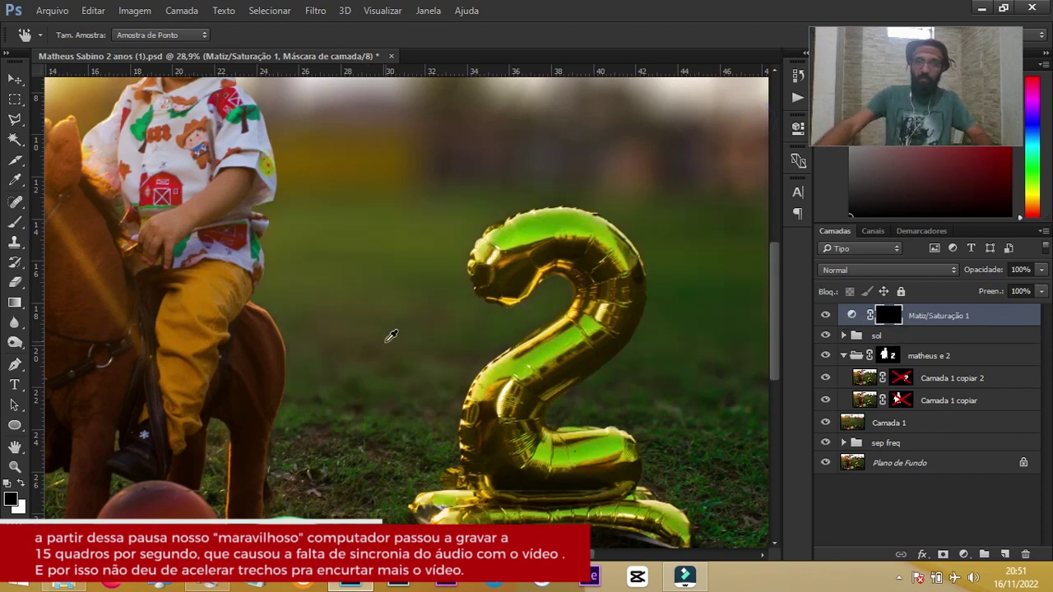
key(b)
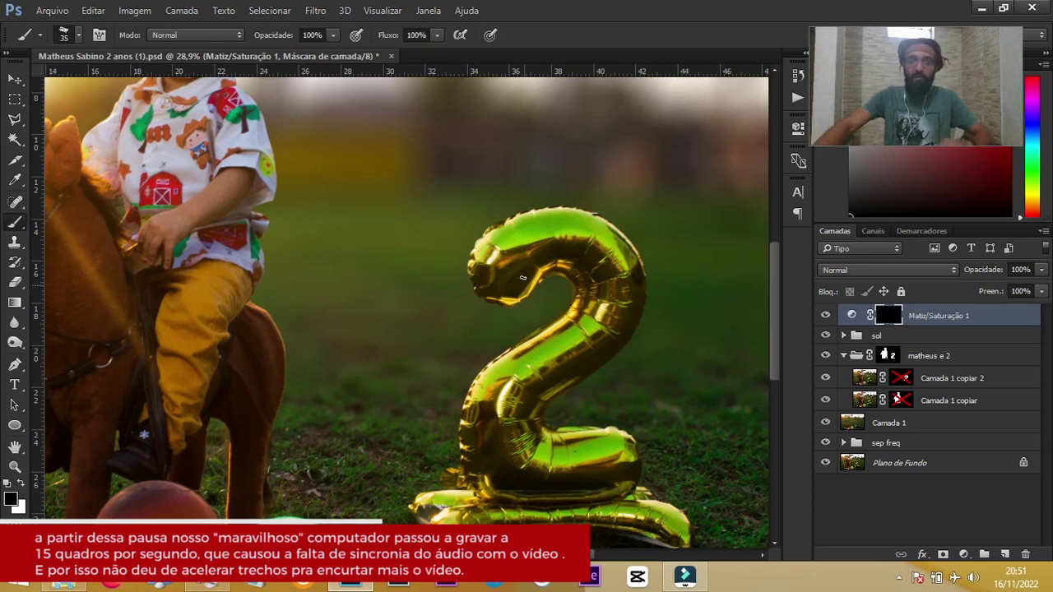
click(79, 35)
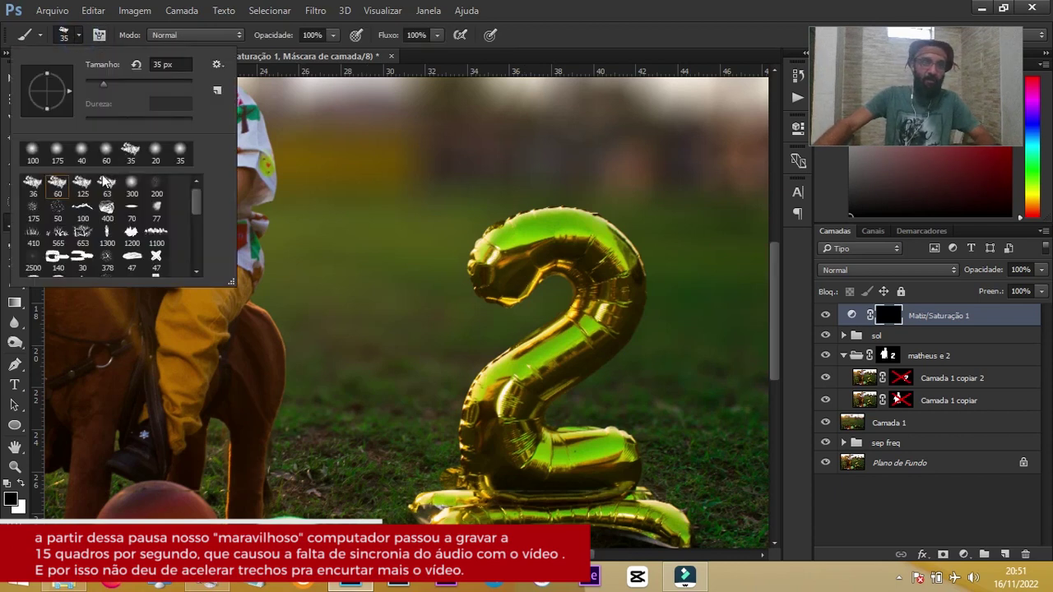
double_click(129, 186)
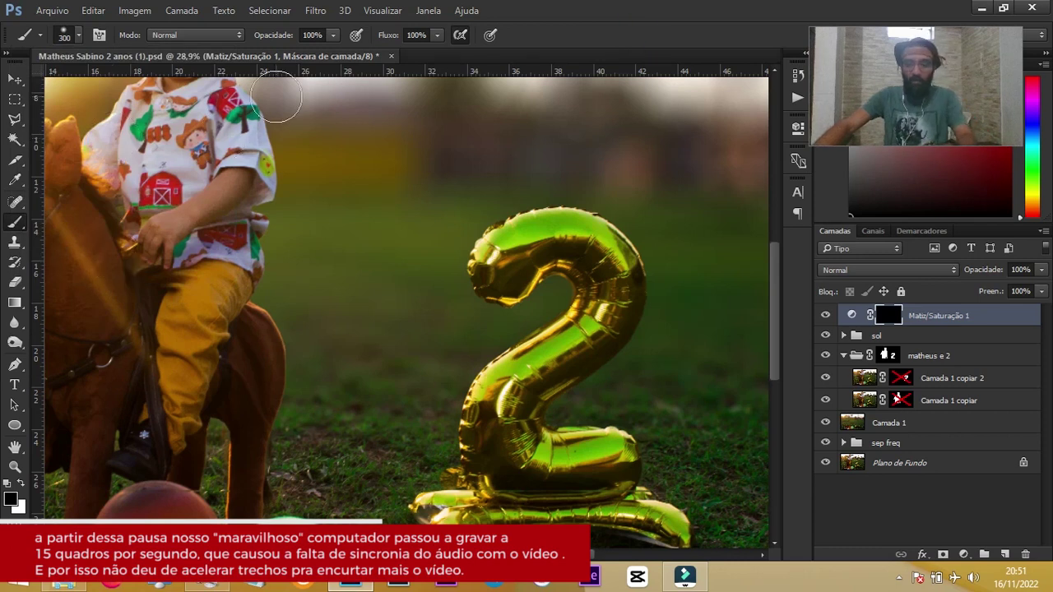
drag(271, 34, 247, 46)
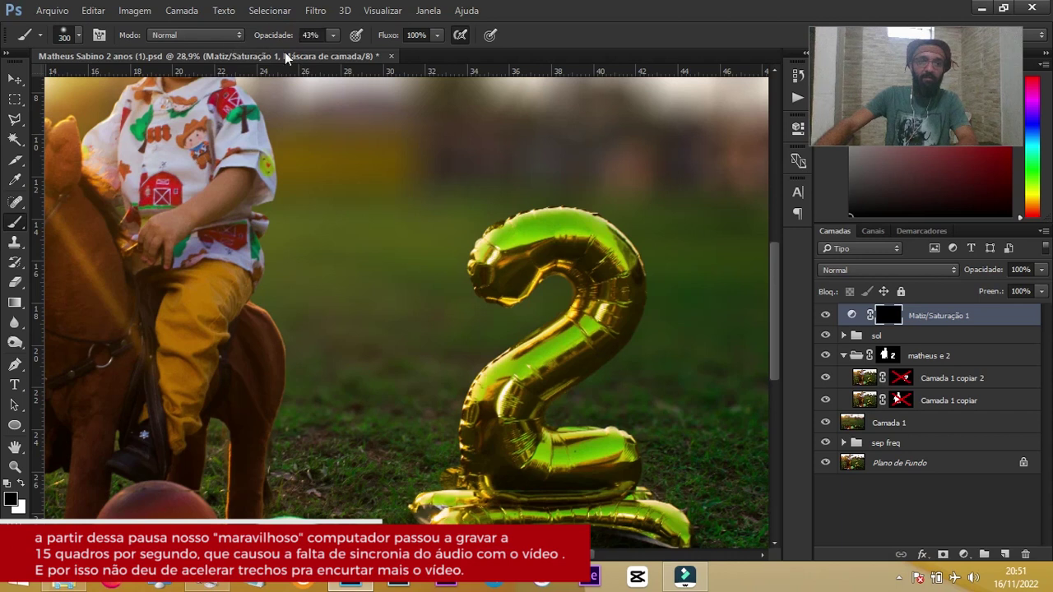
drag(382, 40, 340, 46)
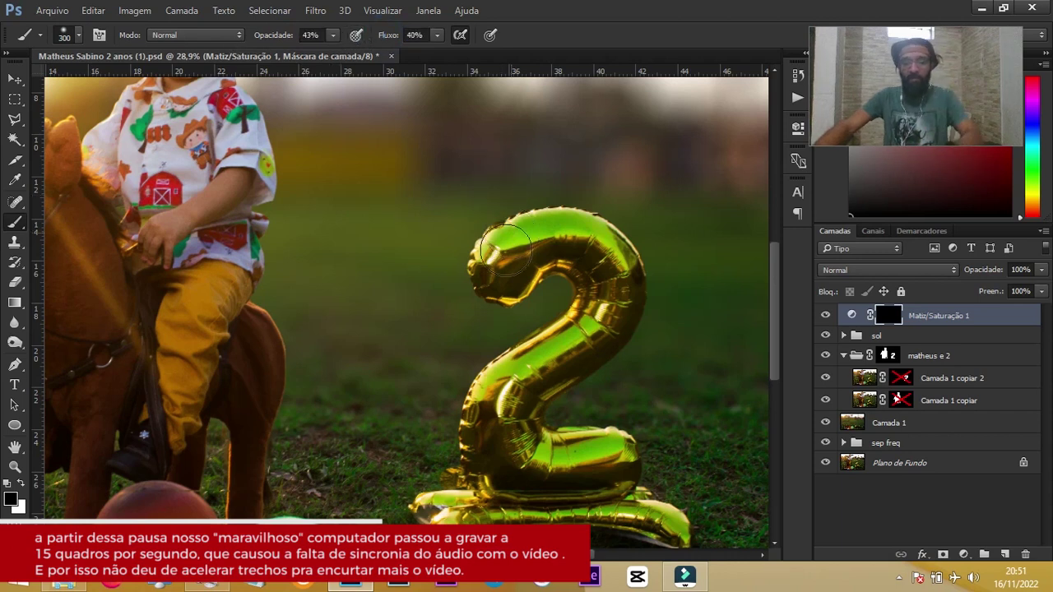
Paint white on the mask over the balloon's lower bend and base with a smaller brush.
key(x)
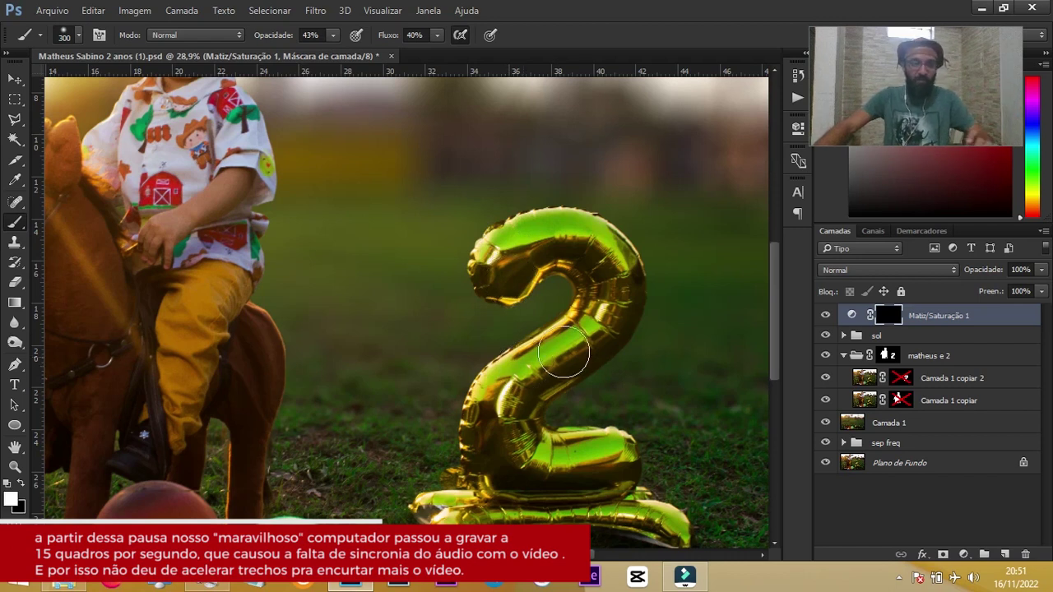
key([)
key([)
key([)
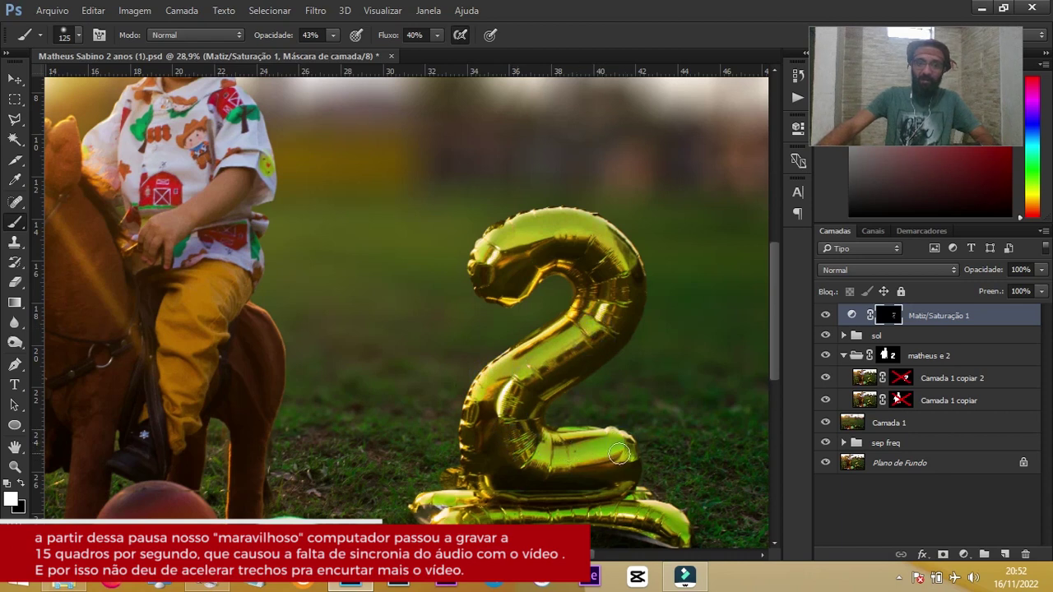
mouse_move(518, 425)
mouse_down()
mouse_move(526, 447)
mouse_move(631, 444)
mouse_up()
scroll(631, 445, down, 2)
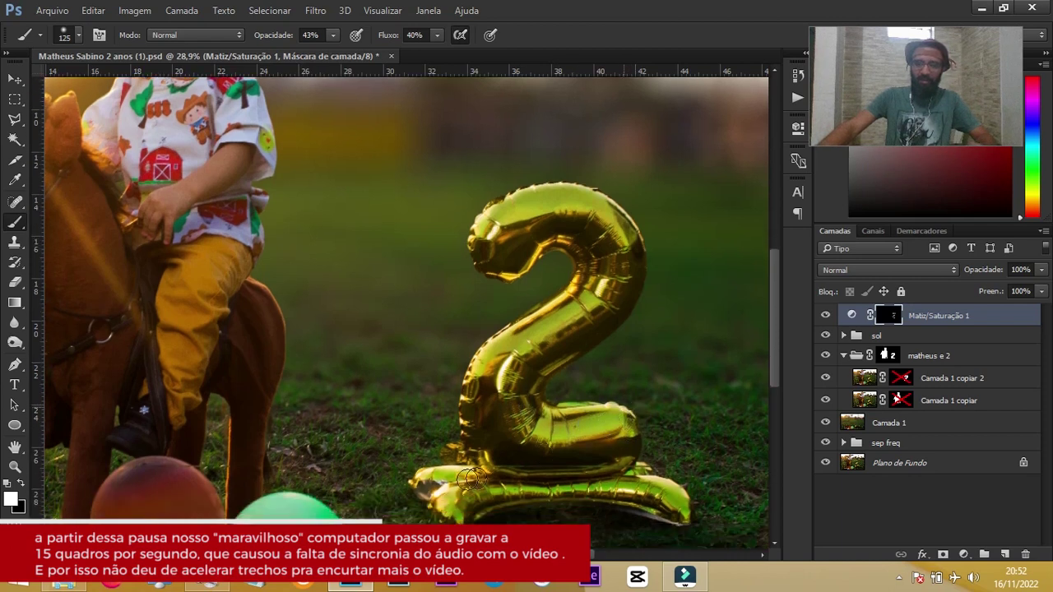
scroll(631, 445, down, 1)
mouse_move(503, 466)
mouse_down()
mouse_move(662, 474)
mouse_move(683, 485)
mouse_up()
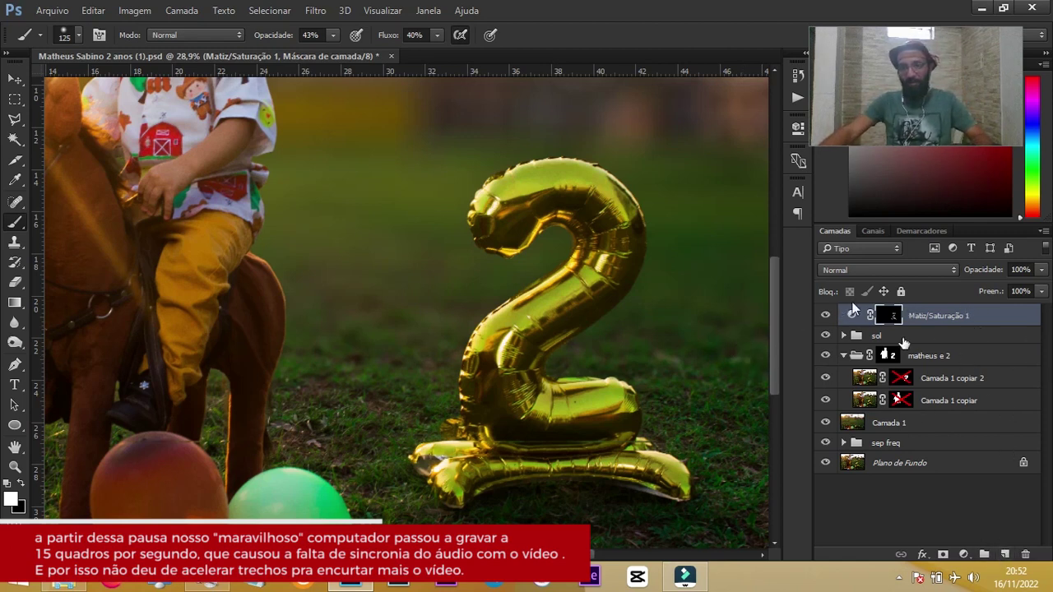
Add Matiz/Saturação 2 with Saturação +45 and Luminosidade -14.
click(964, 556)
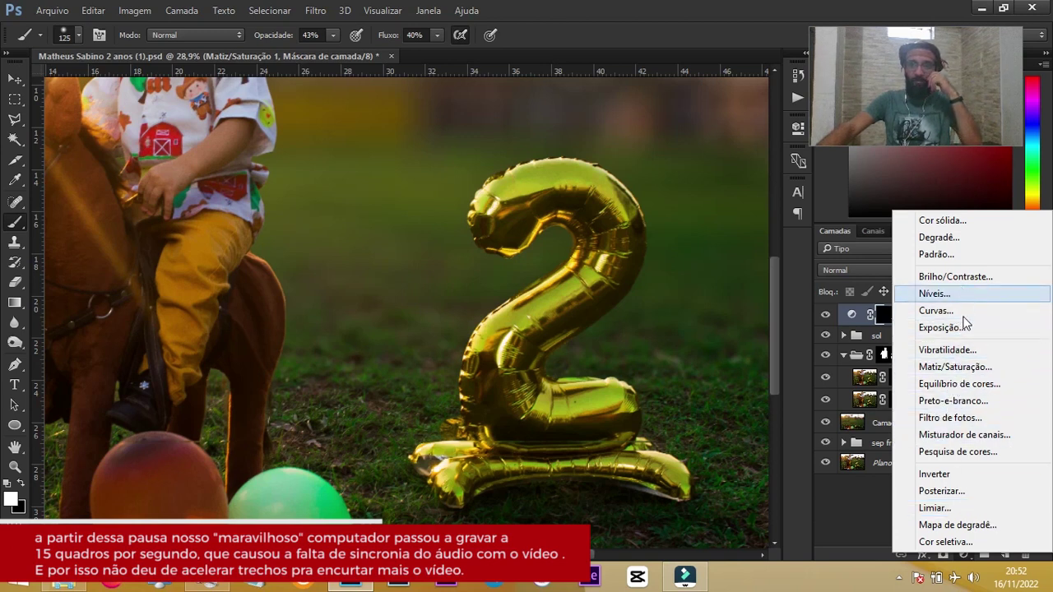
click(962, 368)
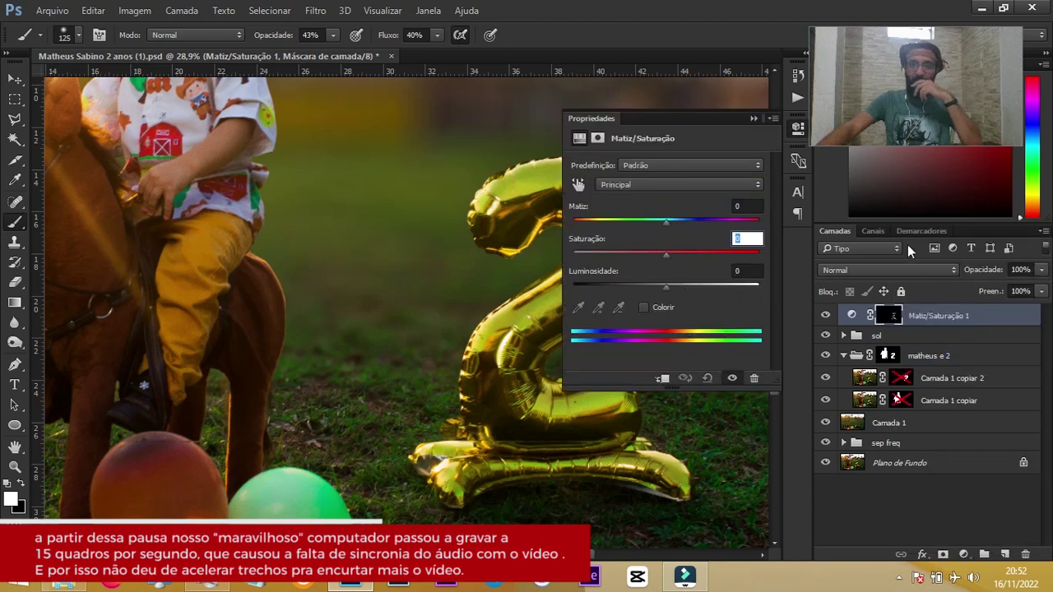
mouse_move(670, 253)
mouse_down()
mouse_move(697, 253)
mouse_move(704, 264)
mouse_up()
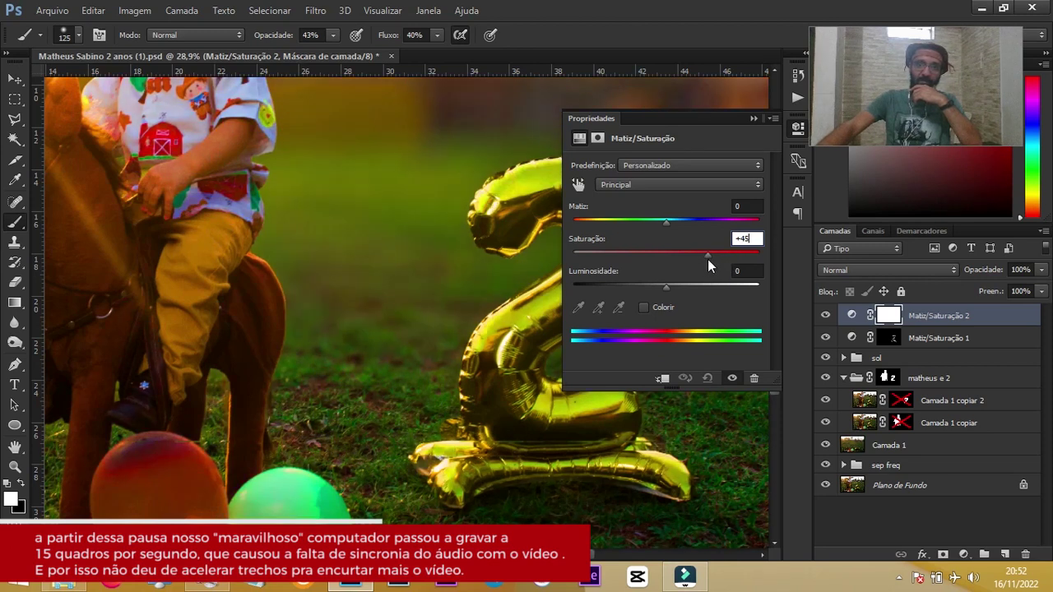
drag(666, 287, 655, 287)
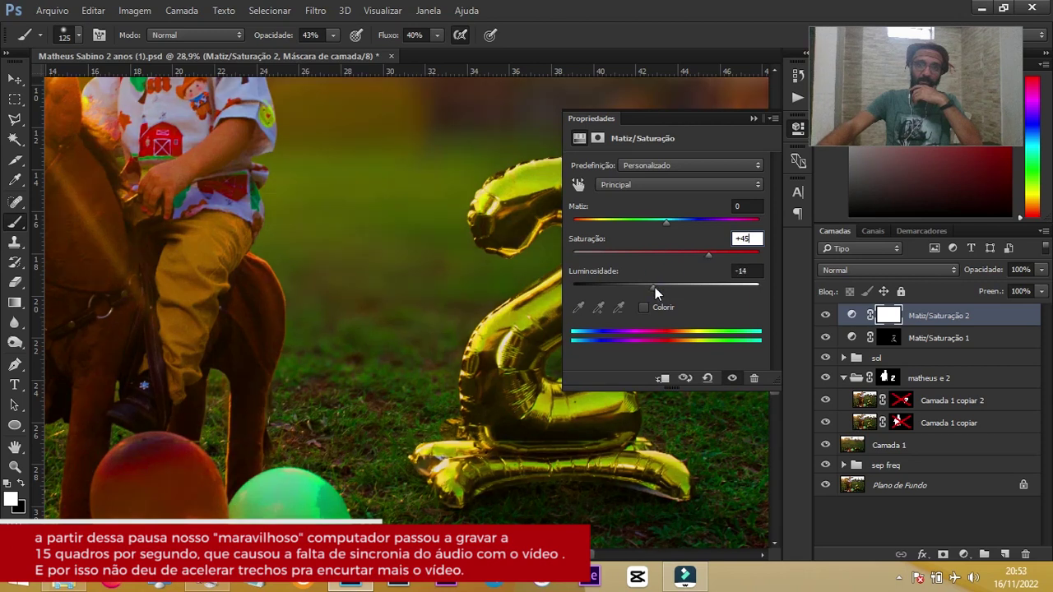
Load the balloon outline and fill the Matiz/Saturação 2 mask black outside it.
click(752, 120)
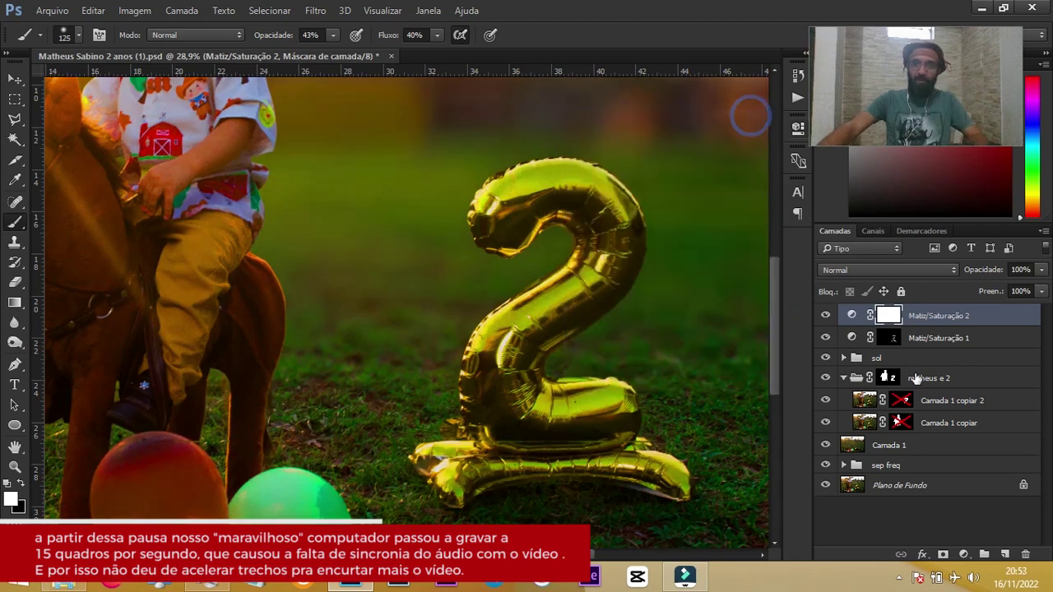
click(844, 378)
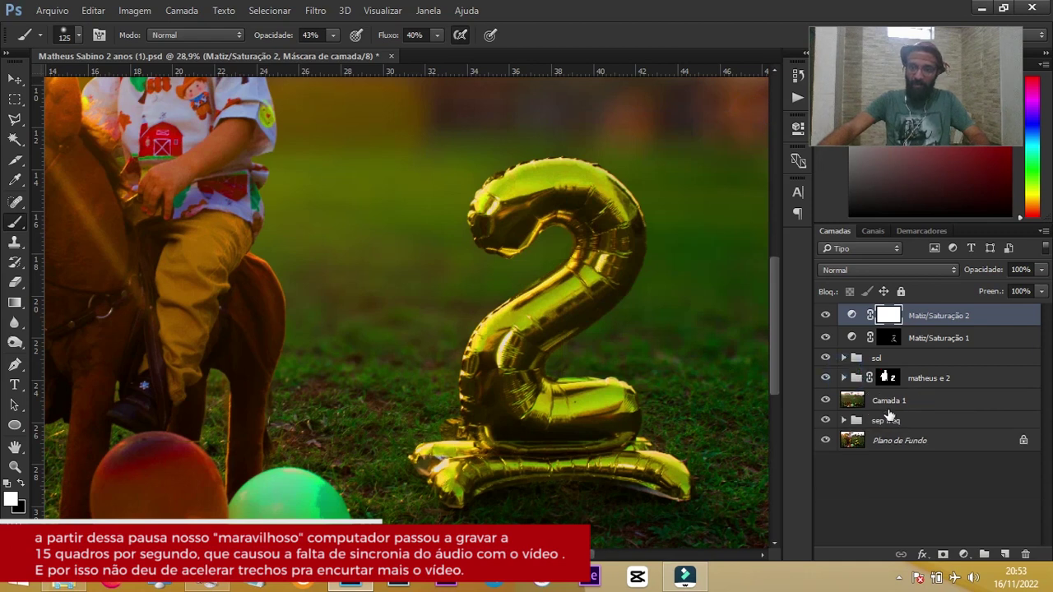
click(844, 379)
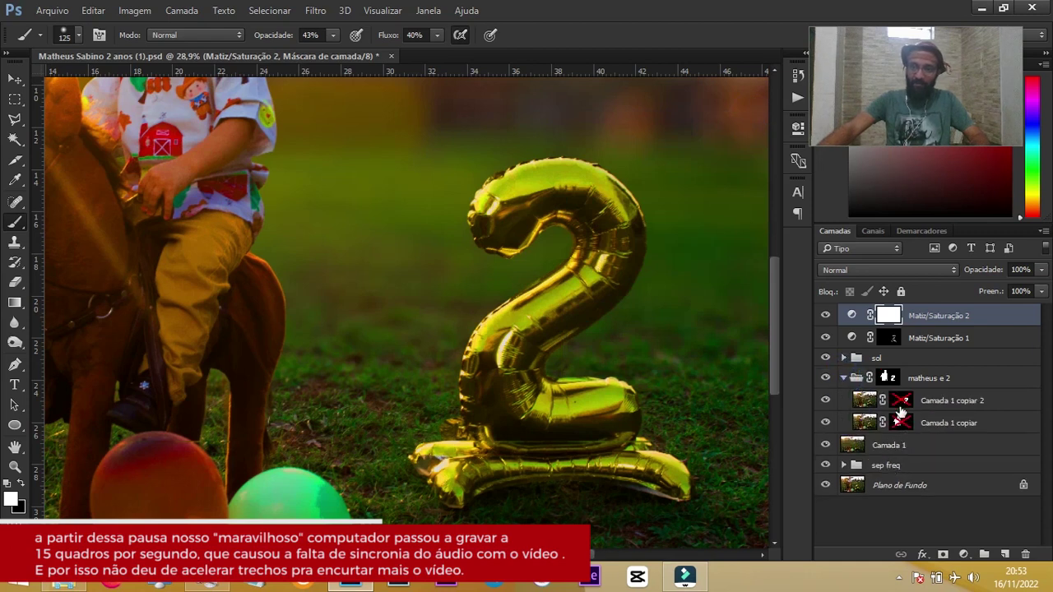
ctrl+click(902, 402)
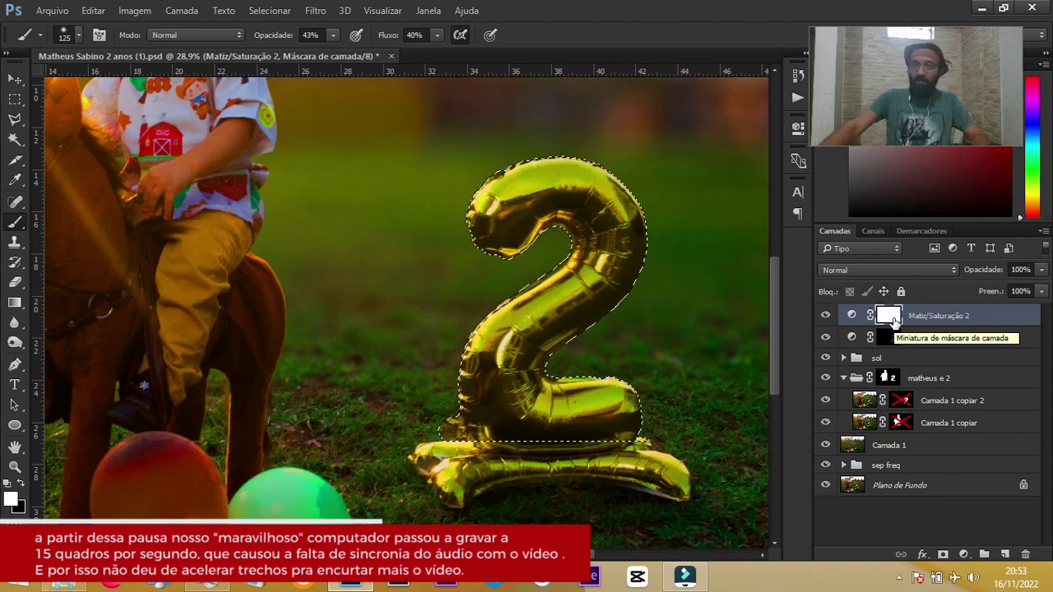
key(x)
key(ctrl+shift+i)
key(alt+BackSpace)
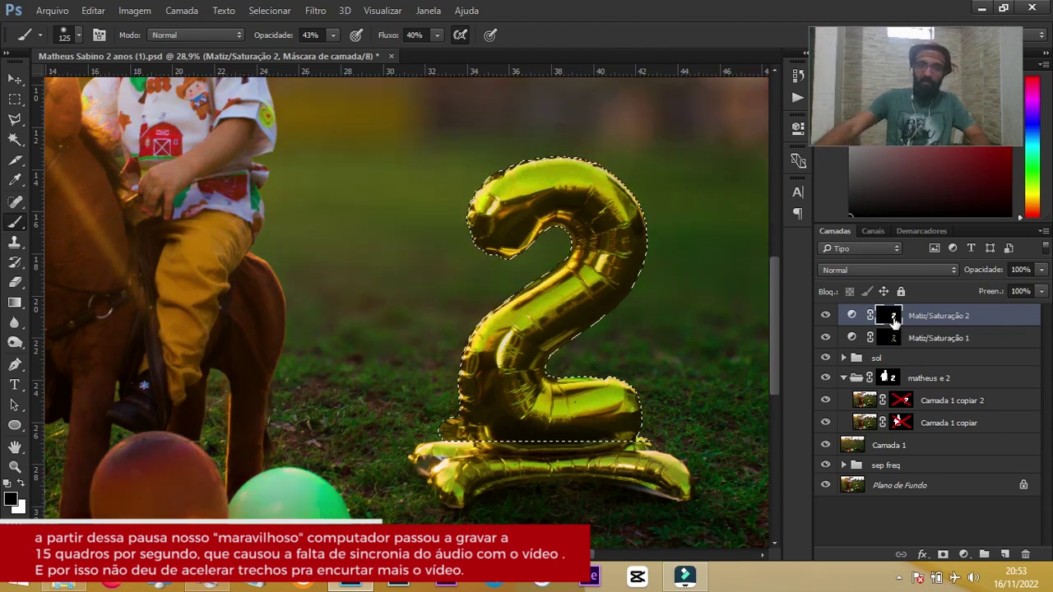
drag(893, 317, 890, 338)
key(ctrl+d)
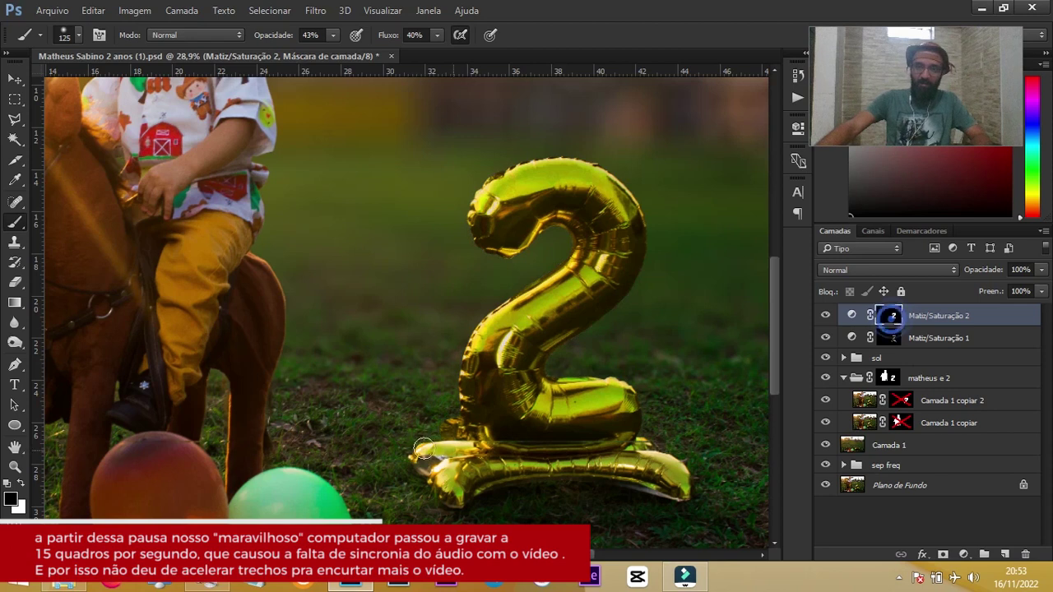
Paint white on the mask to touch up the balloon's base.
key(x)
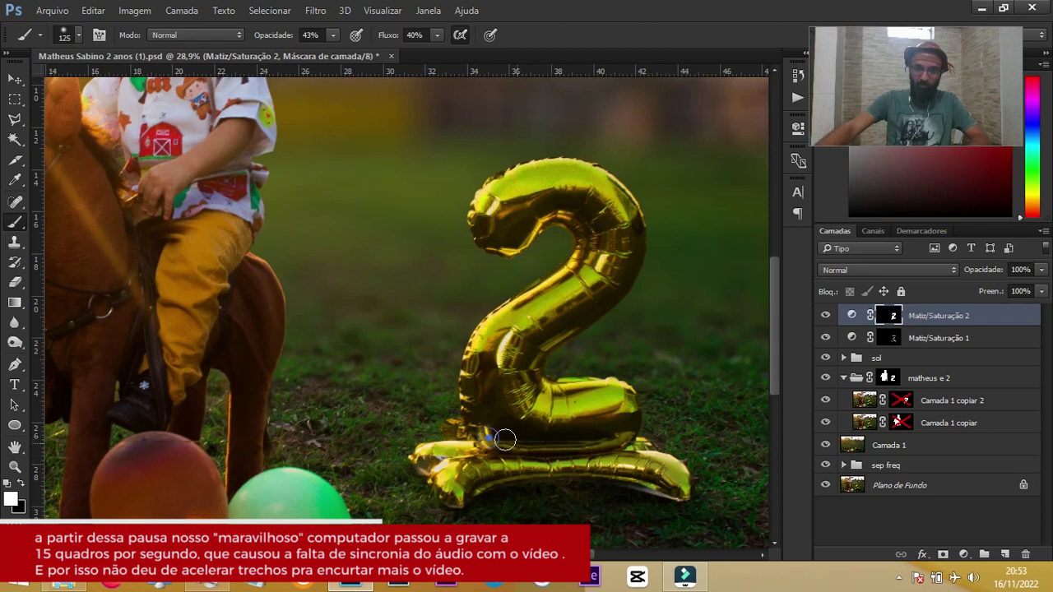
mouse_move(564, 440)
mouse_down()
mouse_move(487, 431)
mouse_move(621, 448)
mouse_up()
drag(674, 479, 540, 469)
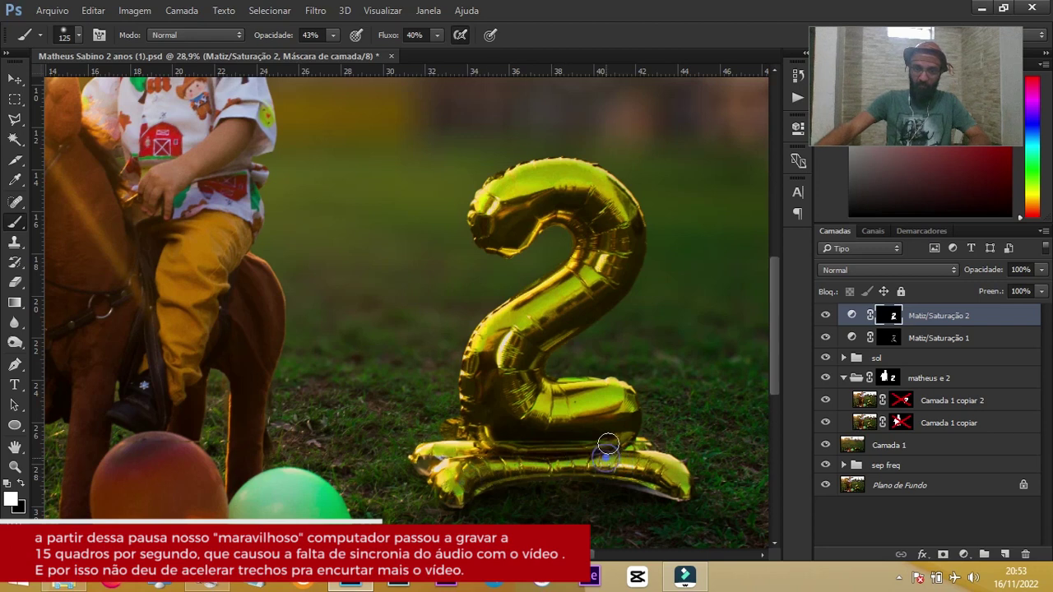
Compare the saturation adjustment and original photo, save the PSD, then stamp all visible layers into Camada 3.
key(ctrl+0)
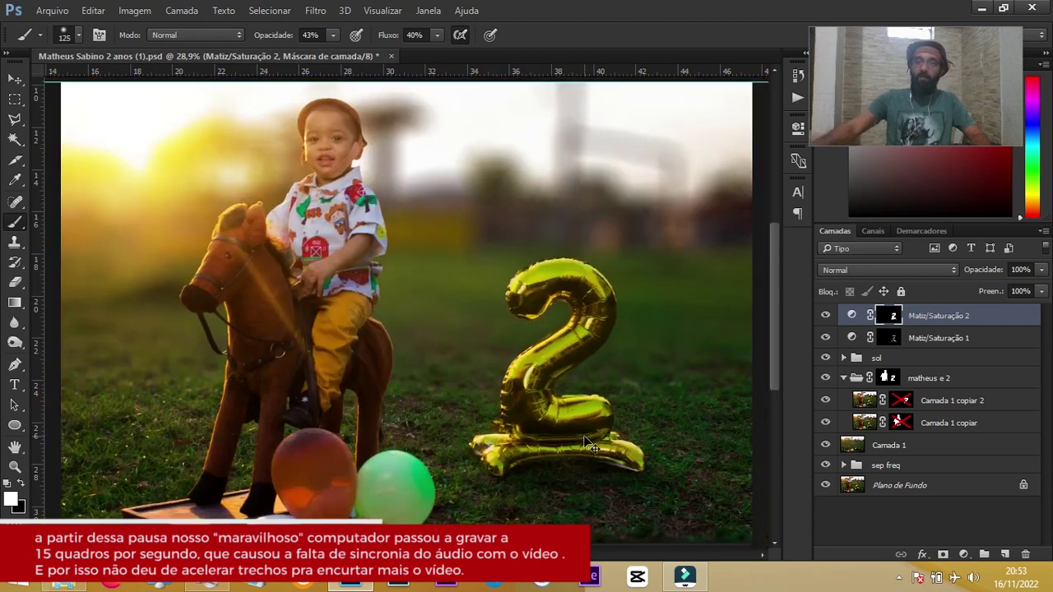
click(825, 315)
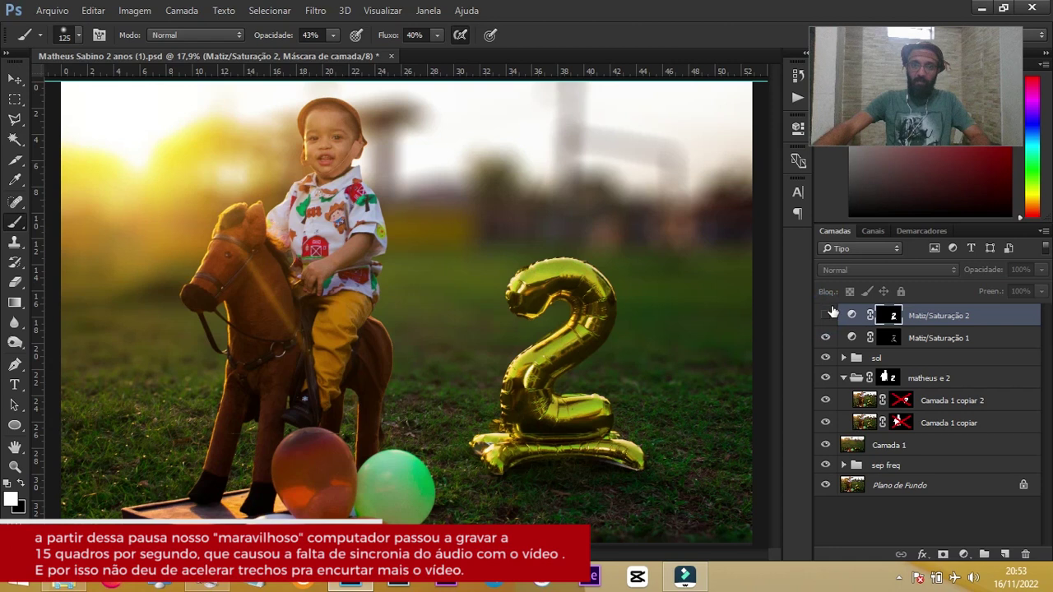
click(829, 313)
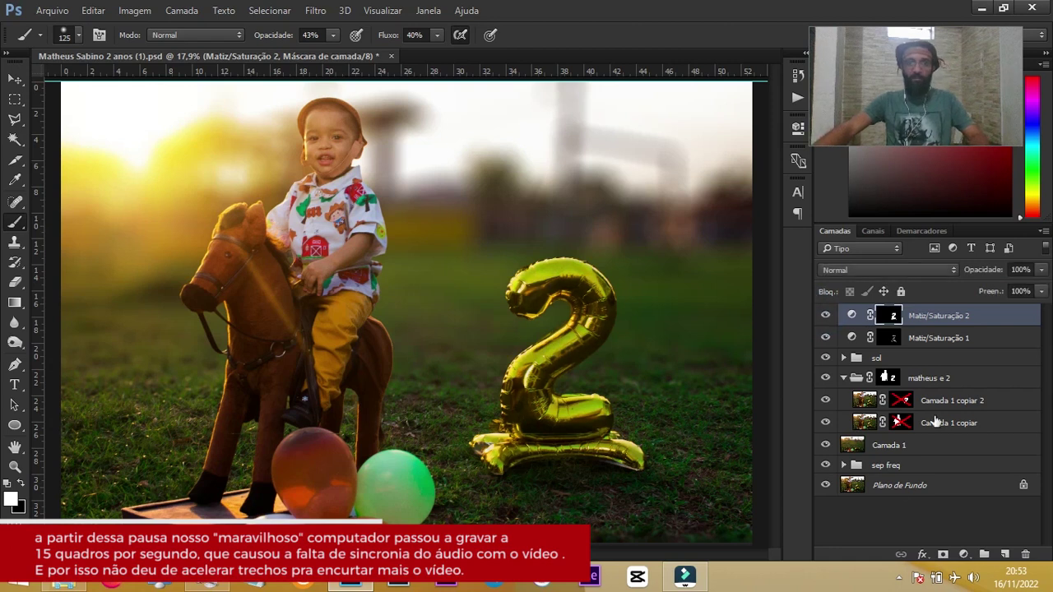
alt+click(826, 485)
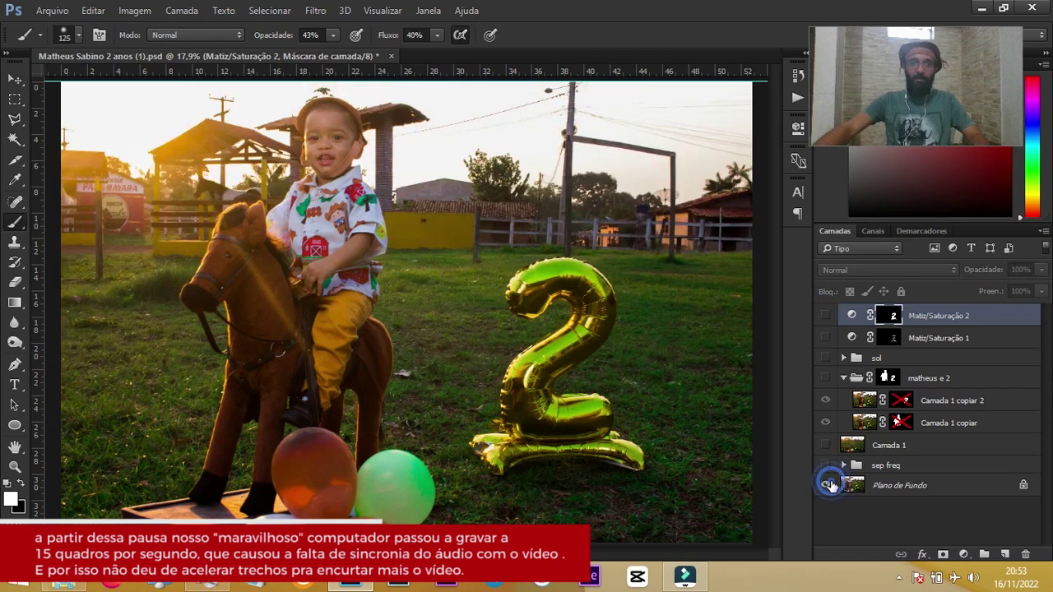
alt+click(826, 485)
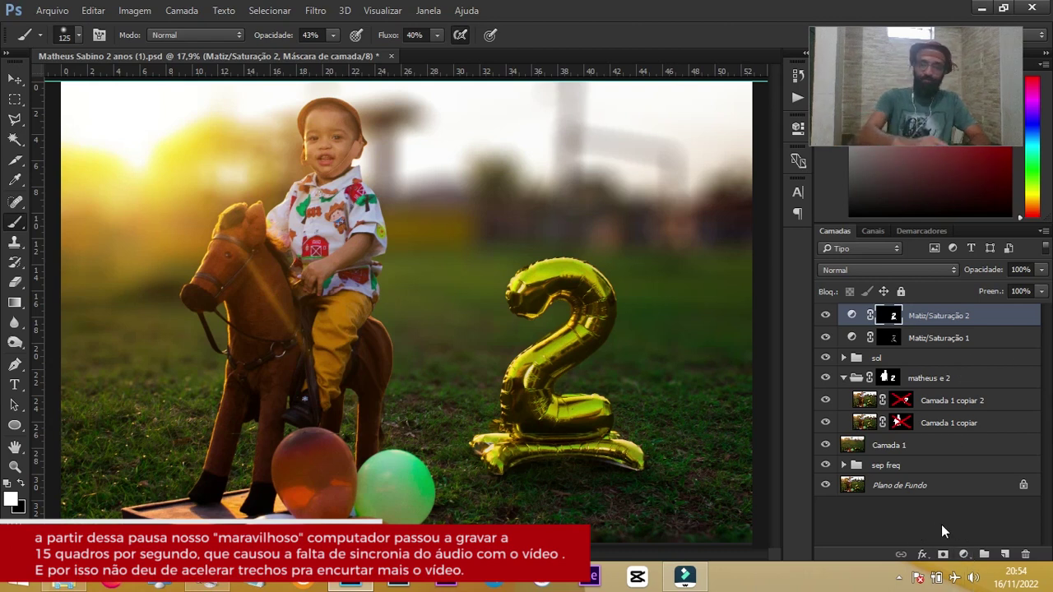
key(ctrl+s)
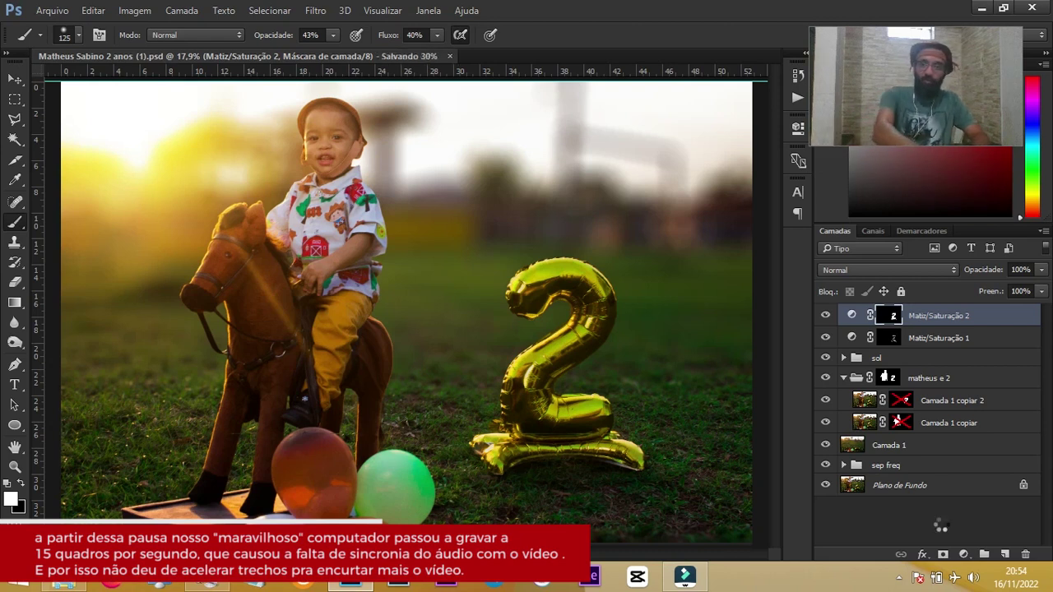
key(ctrl+shift+alt+e)
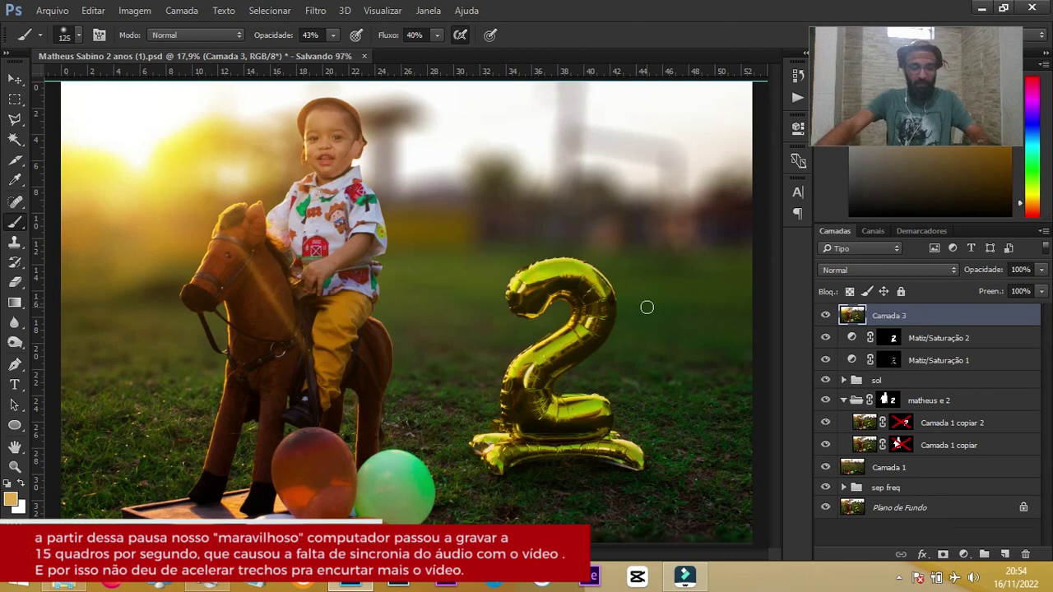
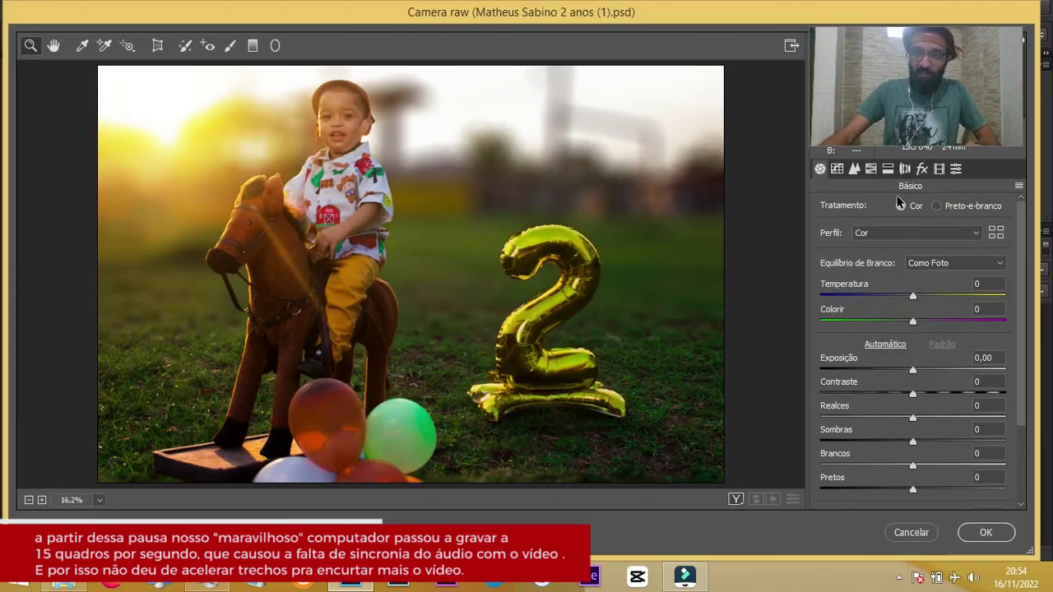
Add a post-crop vignette in Camera Raw's Effects panel at about -25 Intensidade.
click(921, 169)
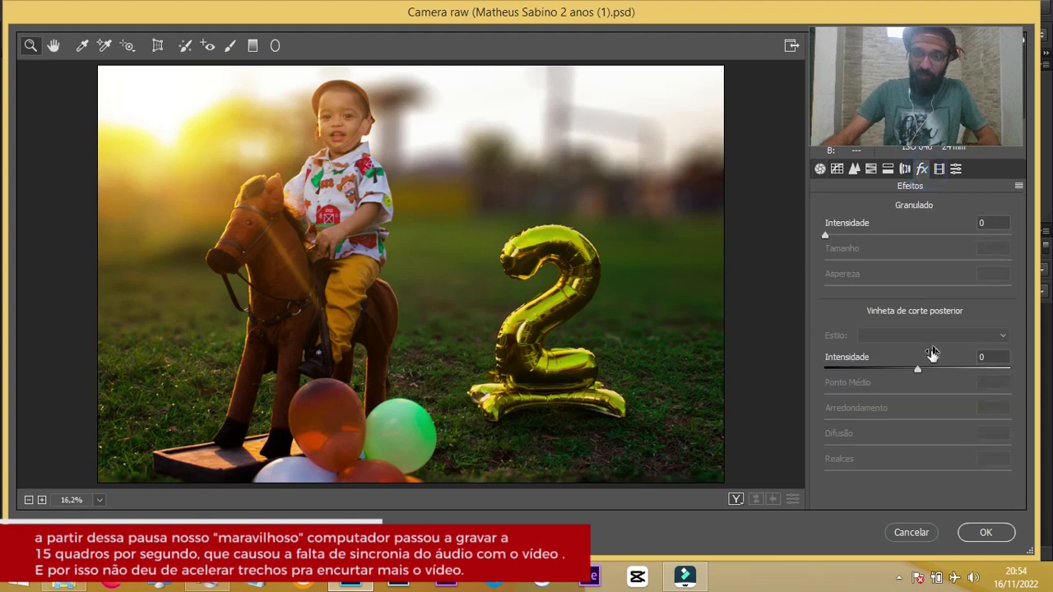
drag(914, 368, 904, 369)
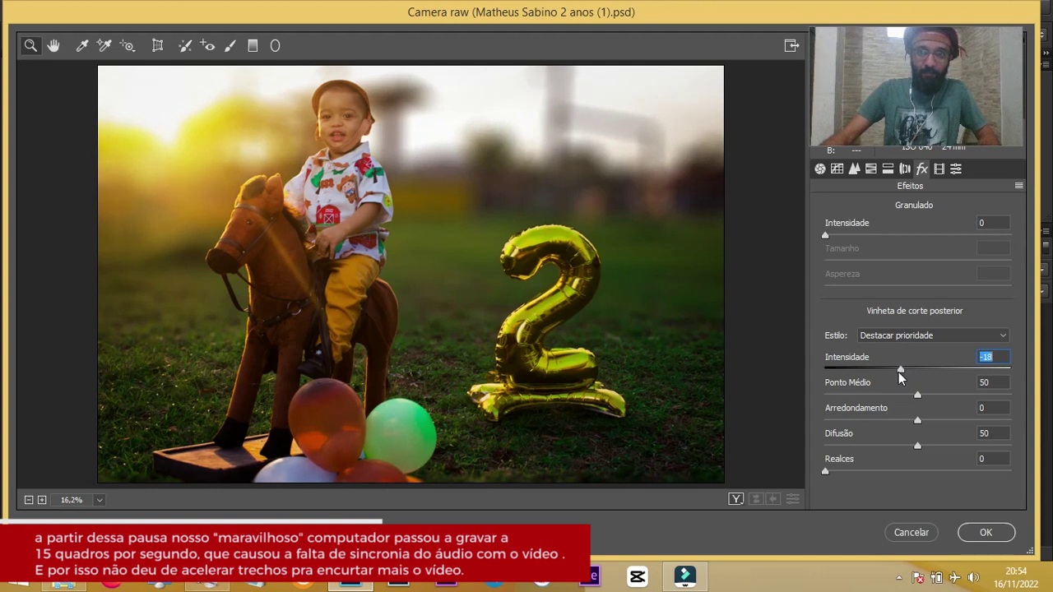
drag(898, 372, 896, 373)
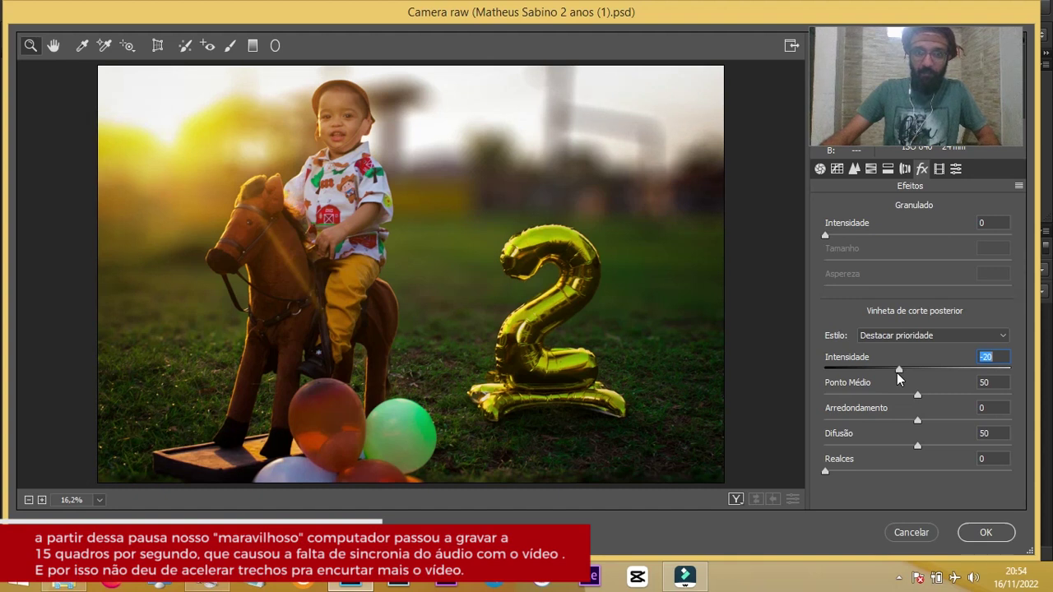
drag(897, 372, 887, 374)
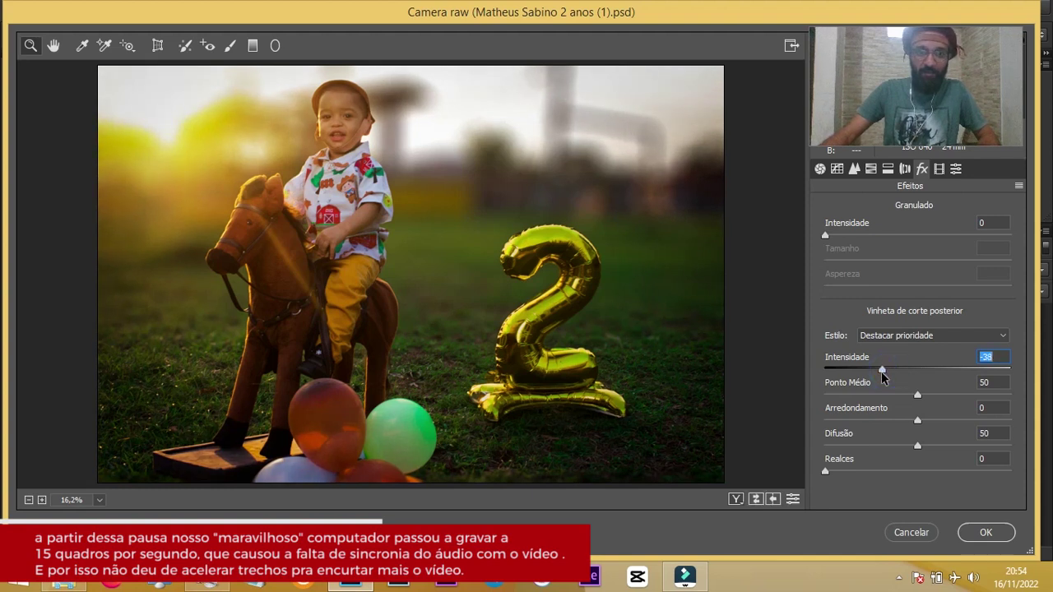
drag(889, 374, 893, 371)
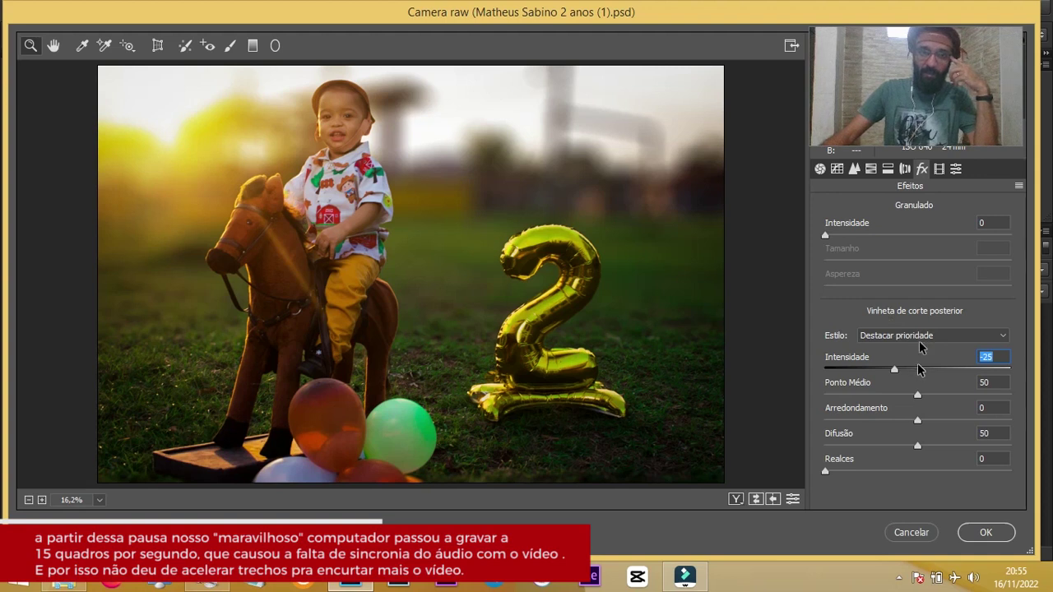
In HSL Saturation, boost the greens to +46 and reset yellow saturation to 0.
click(871, 172)
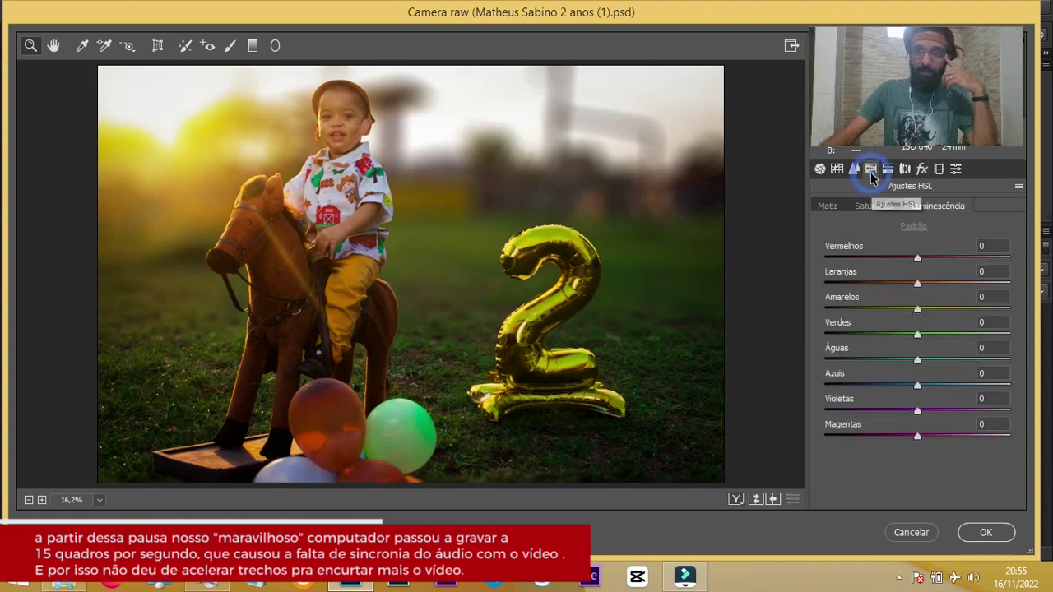
click(871, 208)
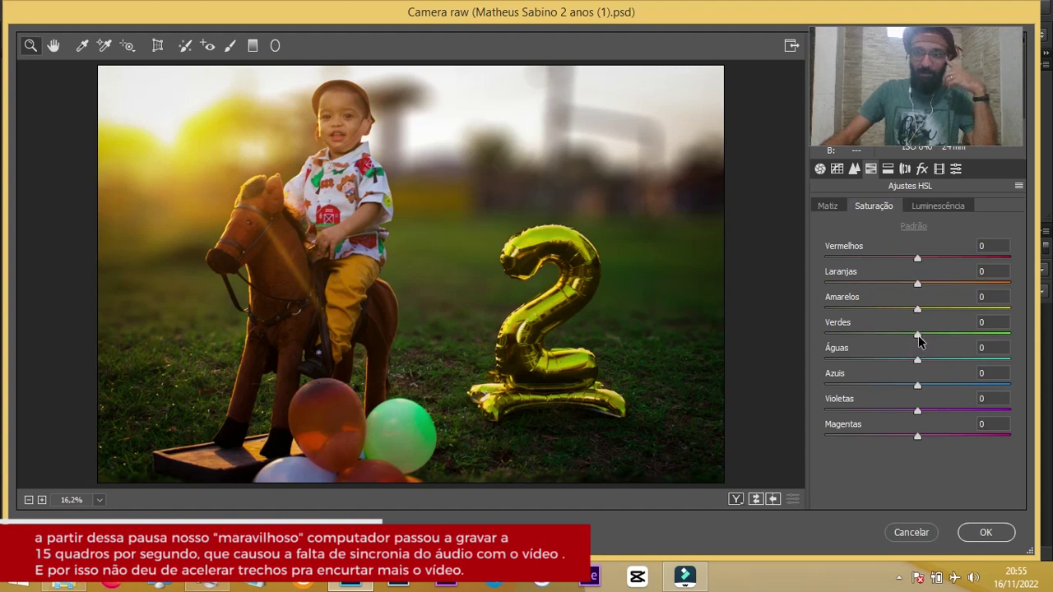
mouse_move(917, 335)
mouse_down()
mouse_move(974, 336)
mouse_move(960, 336)
mouse_up()
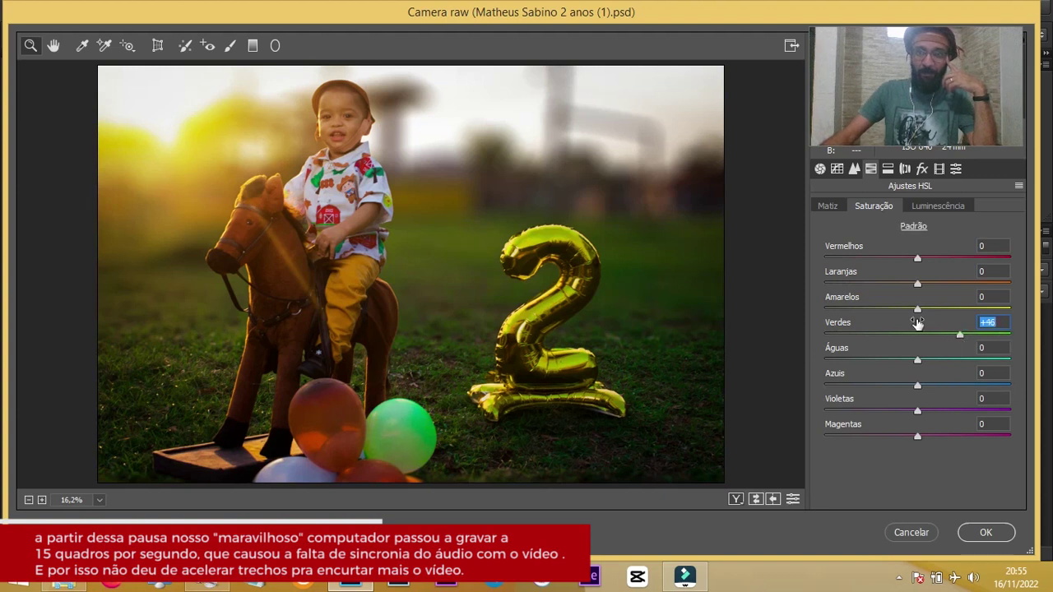
mouse_move(917, 309)
mouse_down()
mouse_move(929, 310)
mouse_move(910, 311)
mouse_up()
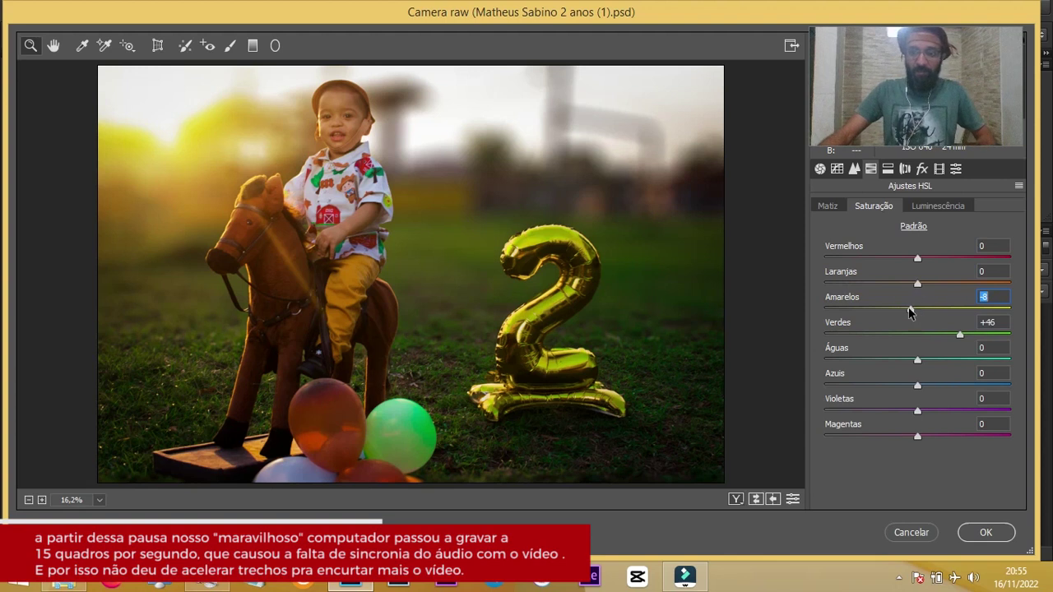
double_click(910, 312)
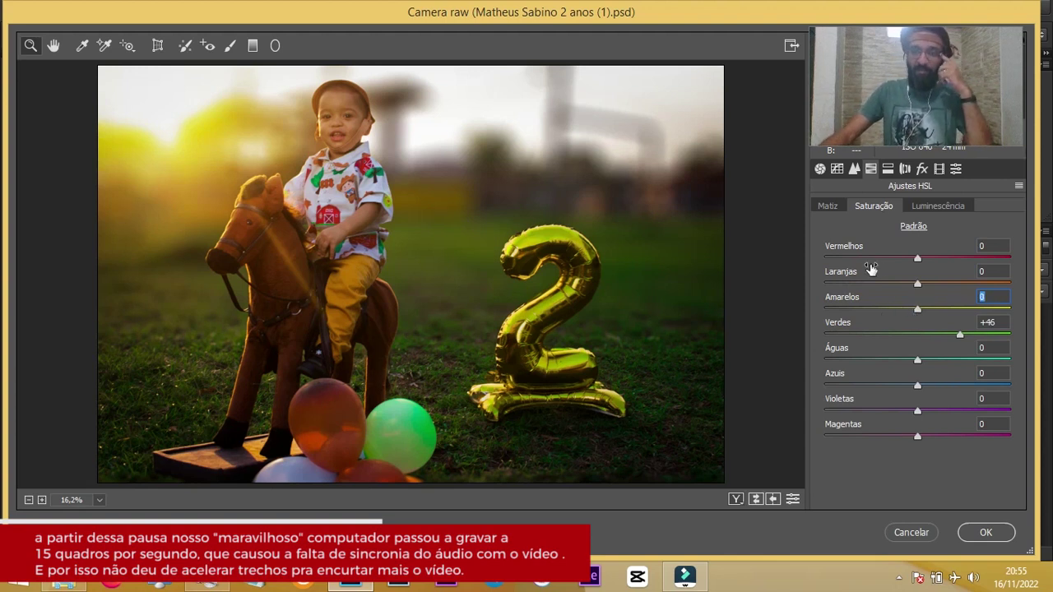
Shift hue to Greens +83, Yellows -42, oranges slightly, and raise orange luminance to +27.
click(828, 207)
mouse_move(918, 336)
mouse_down()
mouse_move(960, 336)
mouse_move(840, 346)
mouse_move(965, 338)
mouse_move(995, 349)
mouse_up()
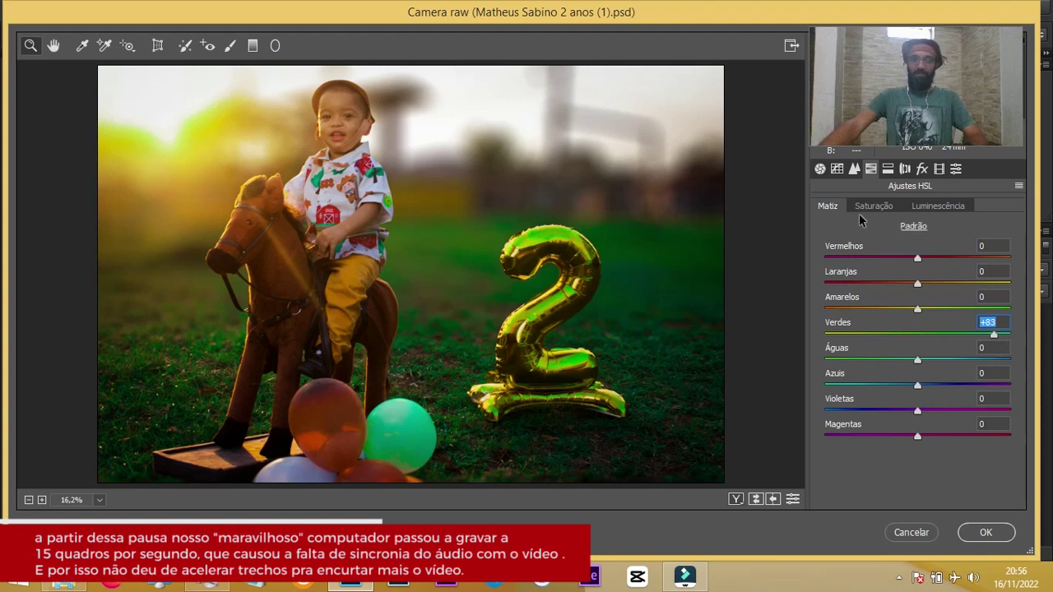
mouse_move(918, 308)
mouse_down()
mouse_move(863, 310)
mouse_move(901, 317)
mouse_move(877, 315)
mouse_up()
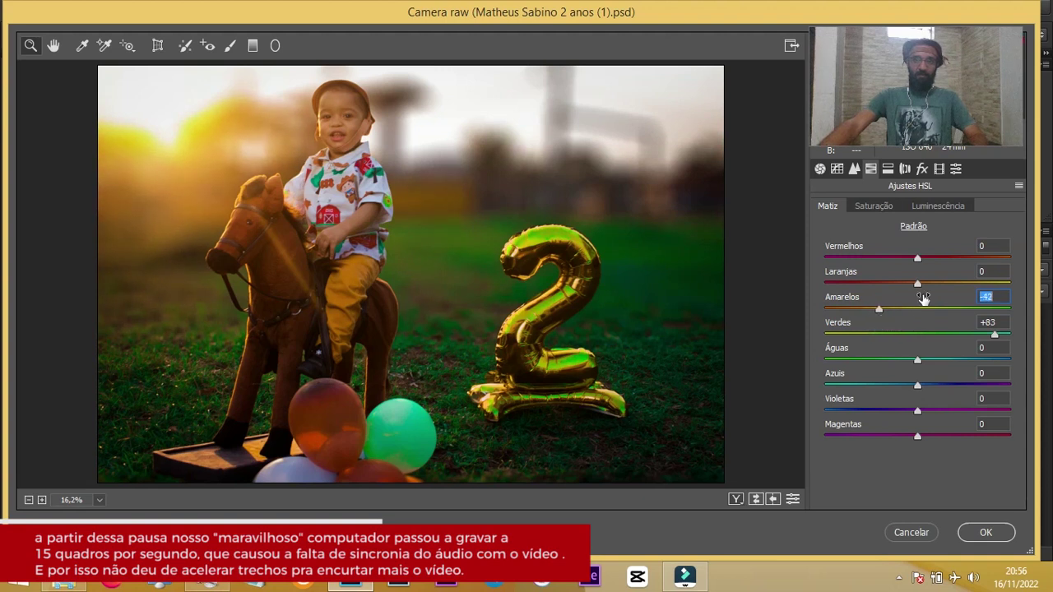
mouse_move(919, 283)
mouse_down()
mouse_move(932, 284)
mouse_move(914, 284)
mouse_up()
click(929, 207)
mouse_move(918, 283)
mouse_down()
mouse_move(949, 285)
mouse_move(943, 293)
mouse_up()
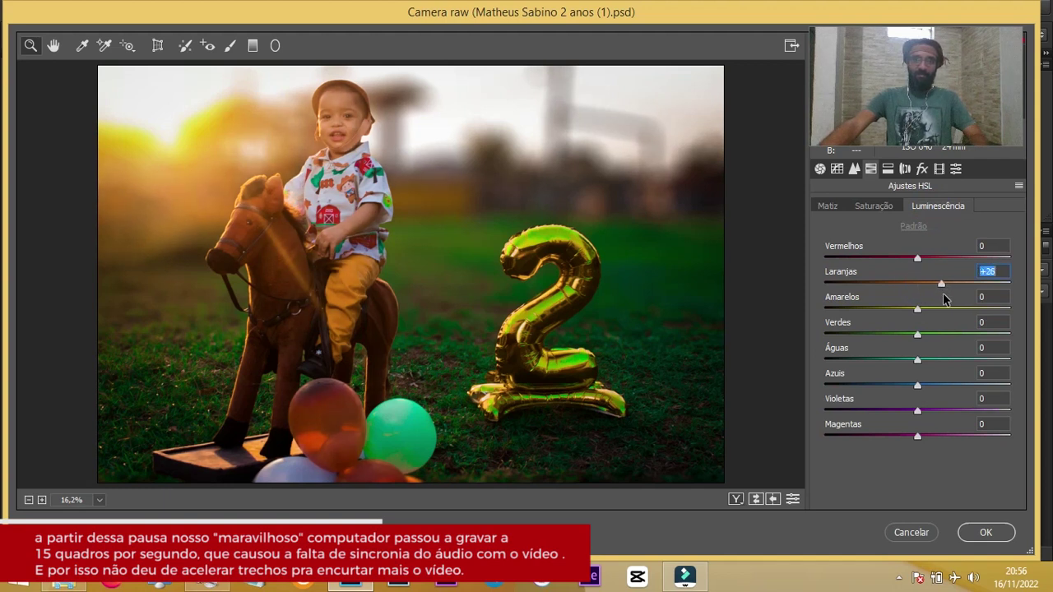
click(819, 169)
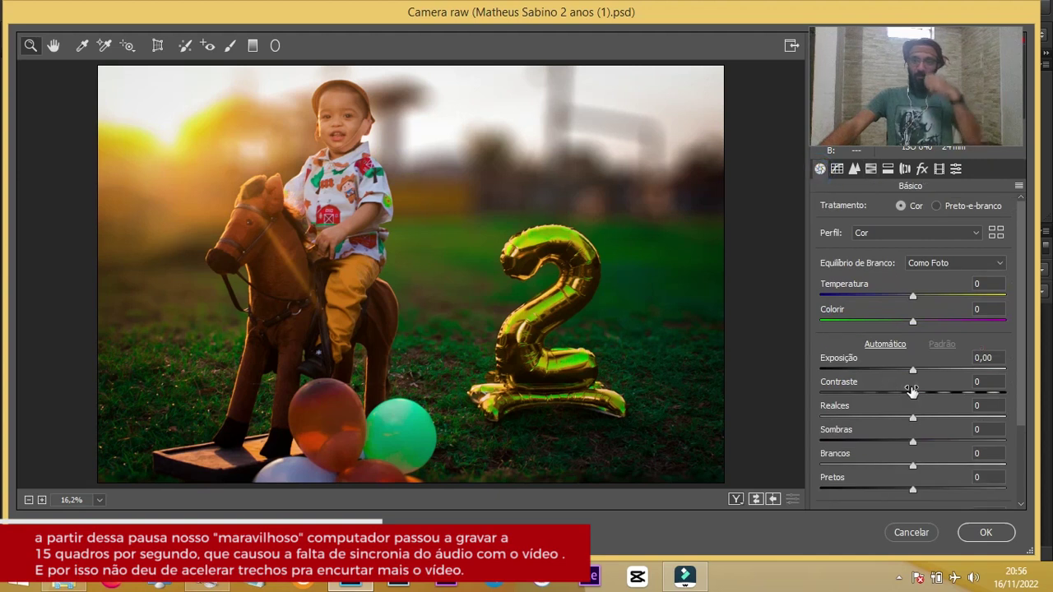
Set Contrast +18, Shadows +19, Highlights -36, Exposure -0,10, then compare before/after side by side.
drag(912, 390, 934, 401)
drag(916, 445, 960, 443)
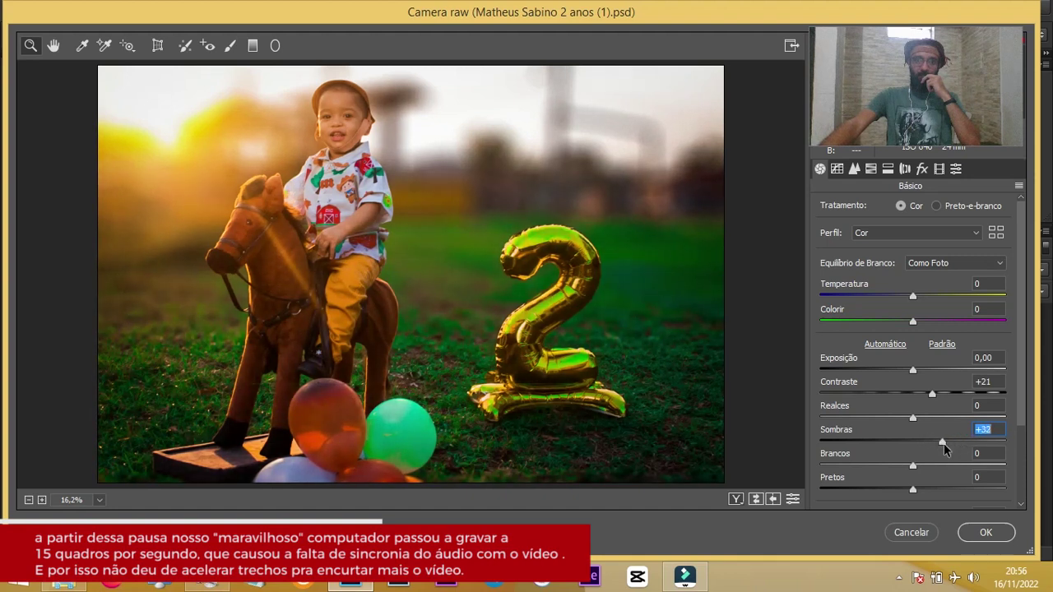
drag(944, 443, 880, 422)
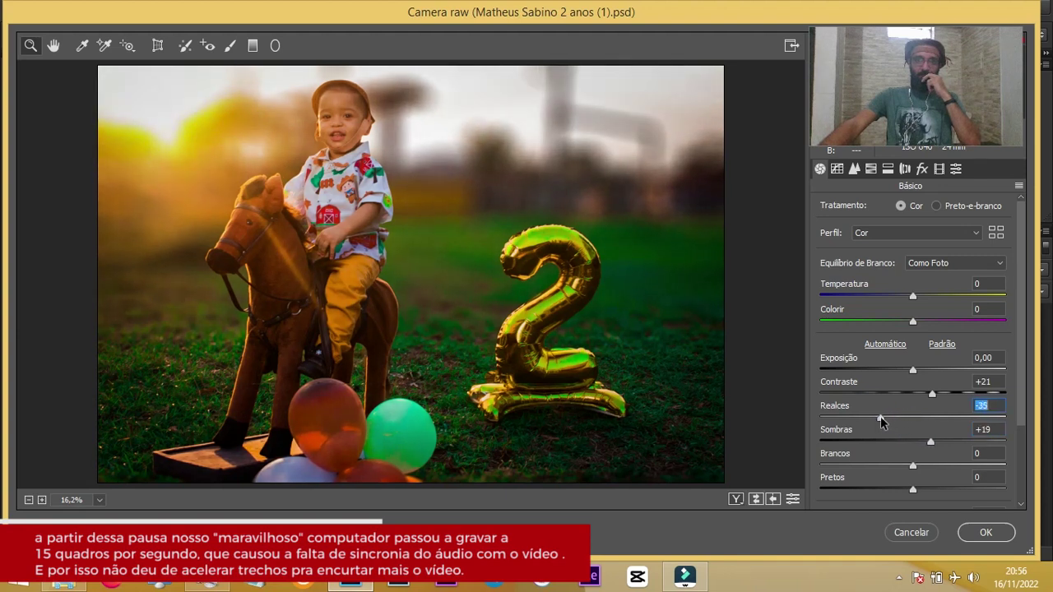
drag(912, 371, 924, 393)
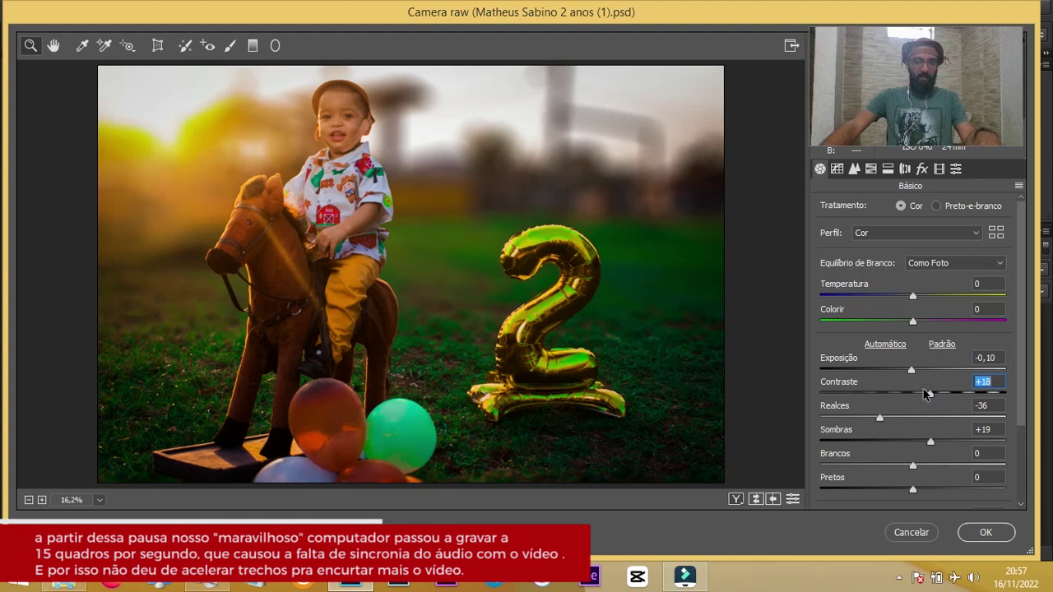
key(q)
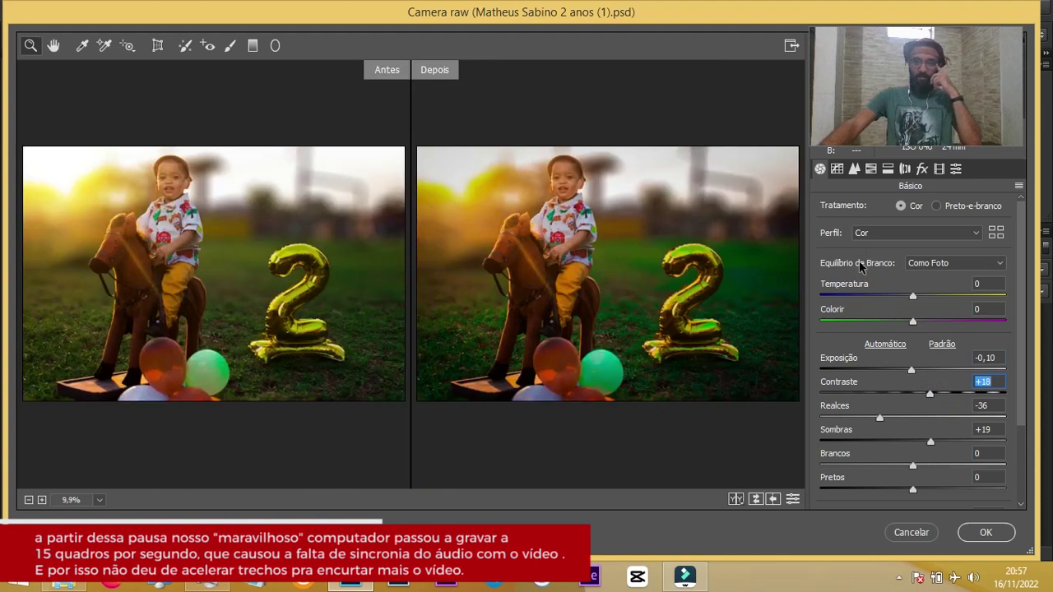
Lower HSL green saturation to +36, cycling the before/after preview back to single view.
click(887, 169)
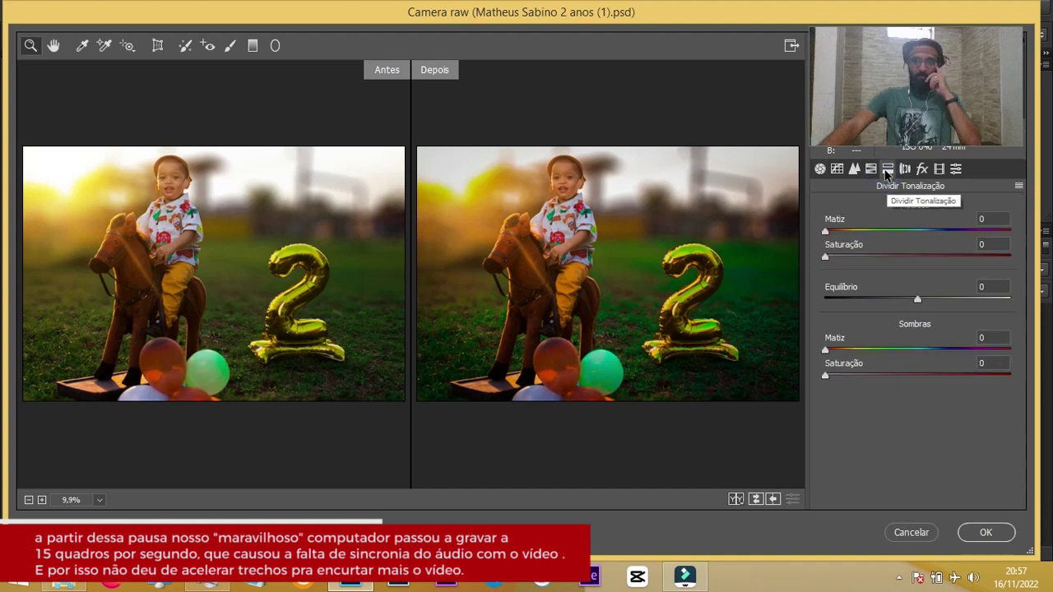
click(871, 168)
click(872, 206)
drag(917, 334, 951, 337)
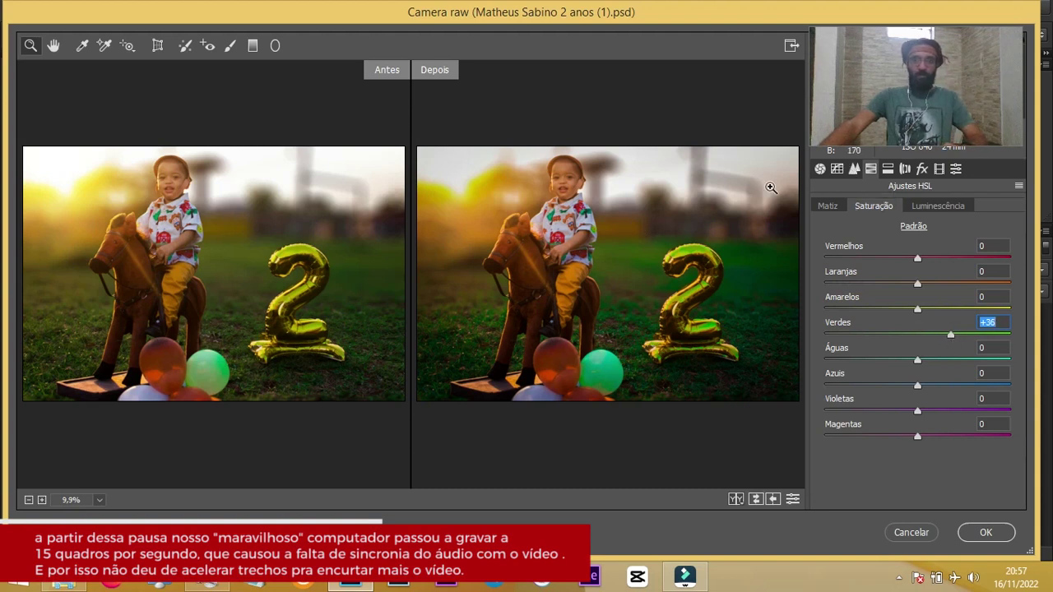
key(q)
key(q)
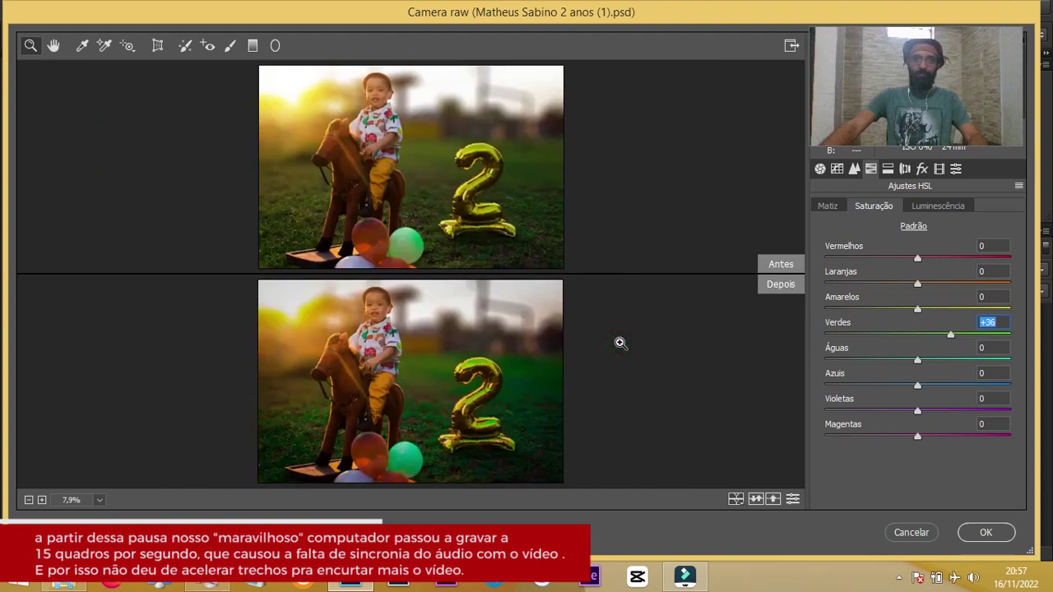
key(q)
key(q)
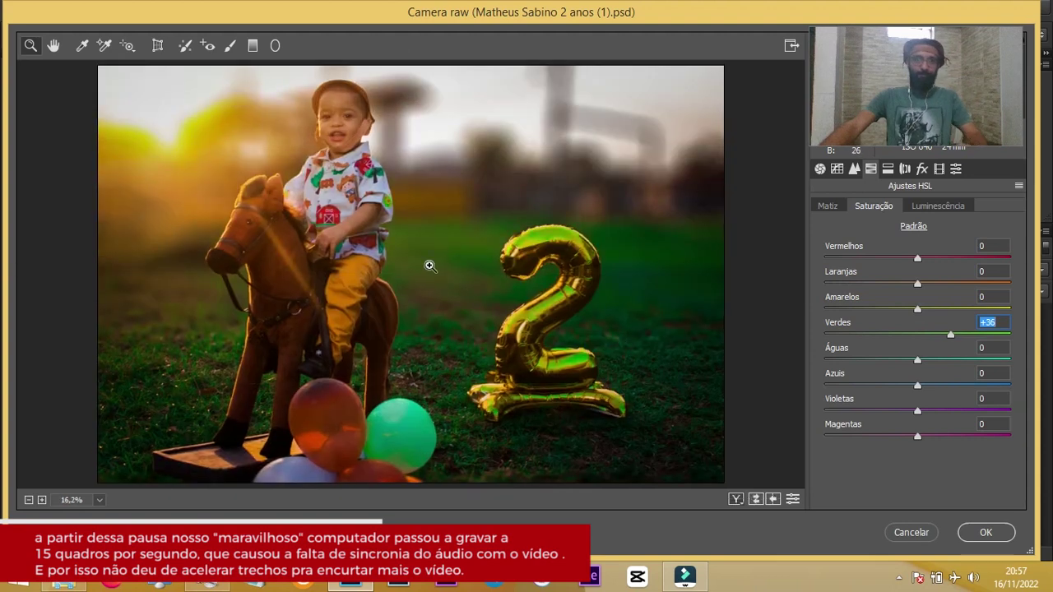
Reduce Contrast to +15 and the vignette to -16, then apply Camera Raw.
click(820, 169)
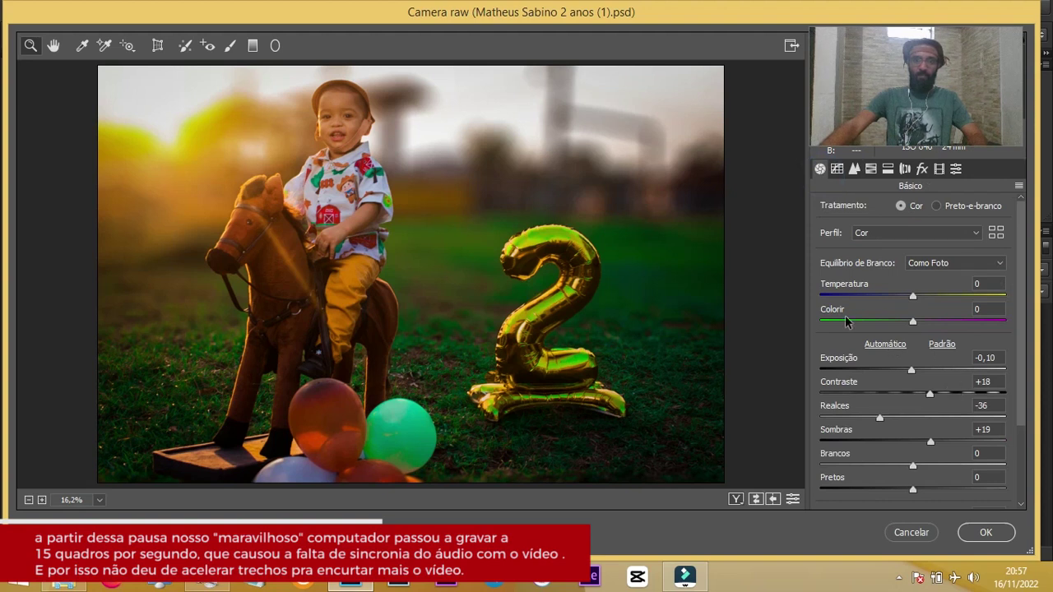
drag(929, 395, 926, 395)
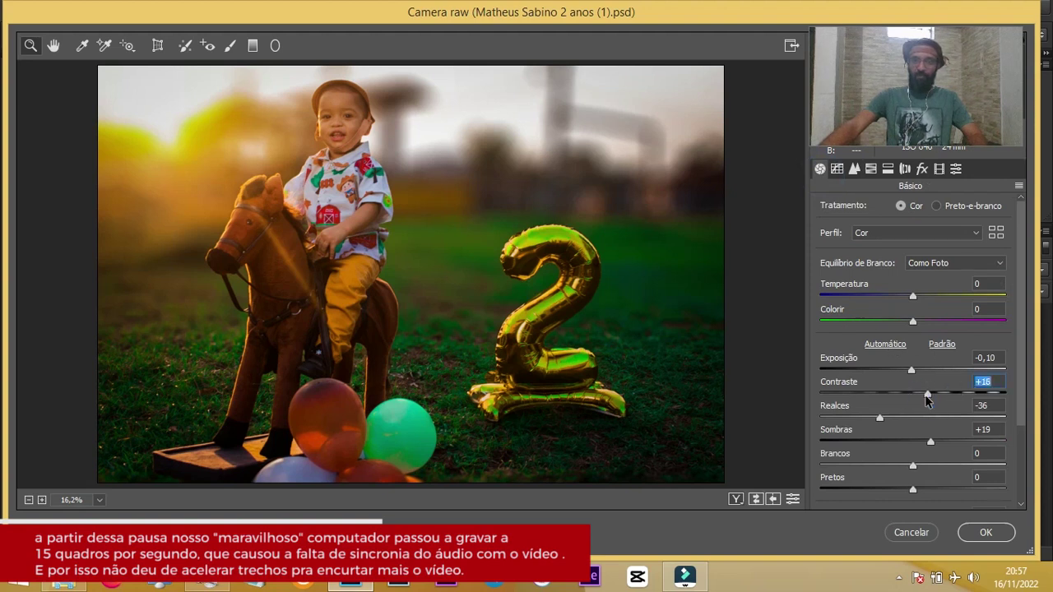
click(922, 170)
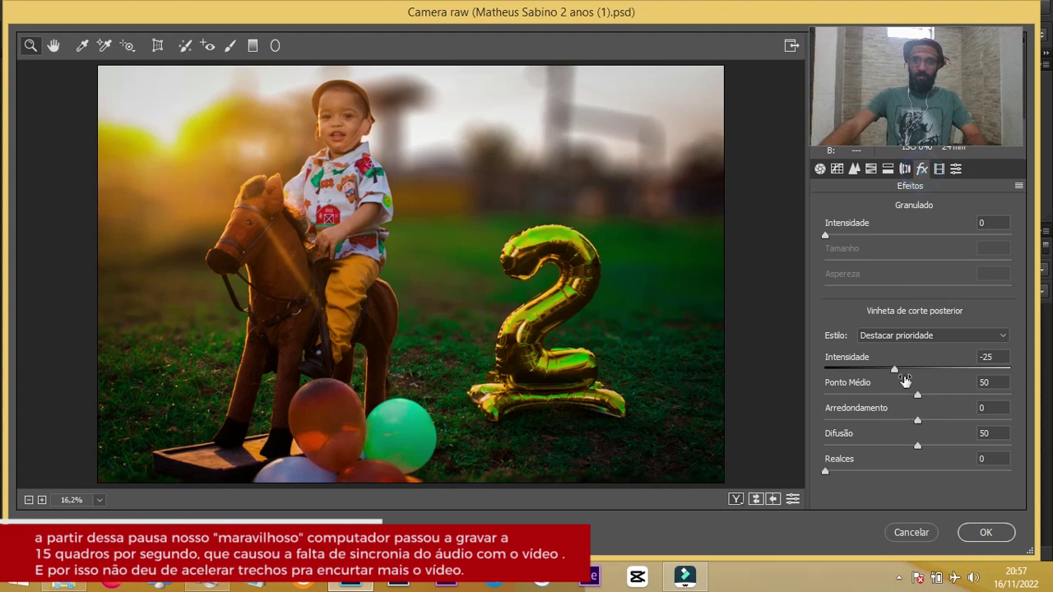
drag(901, 375, 903, 375)
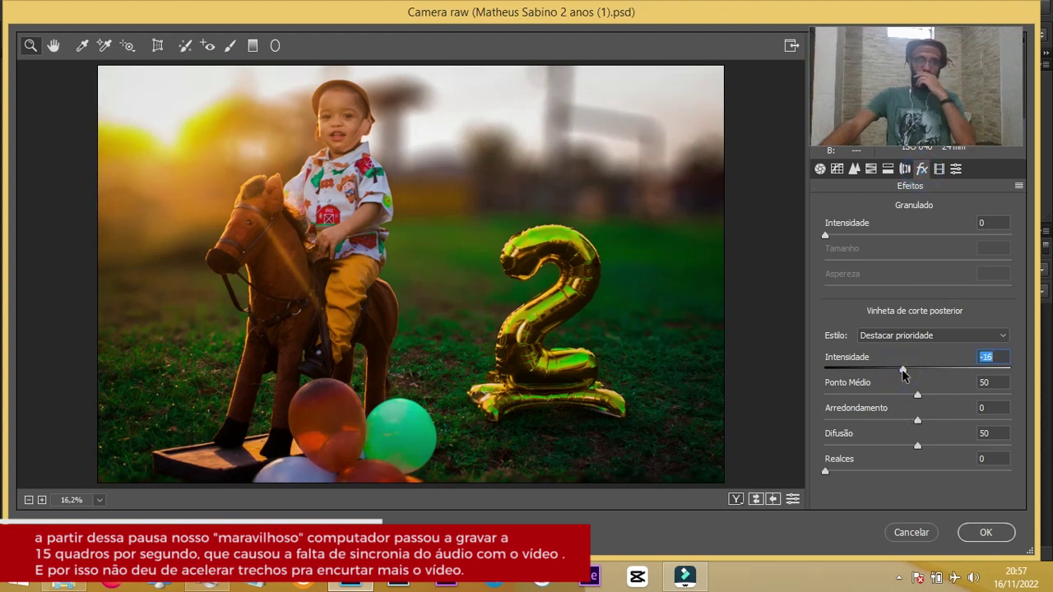
click(985, 533)
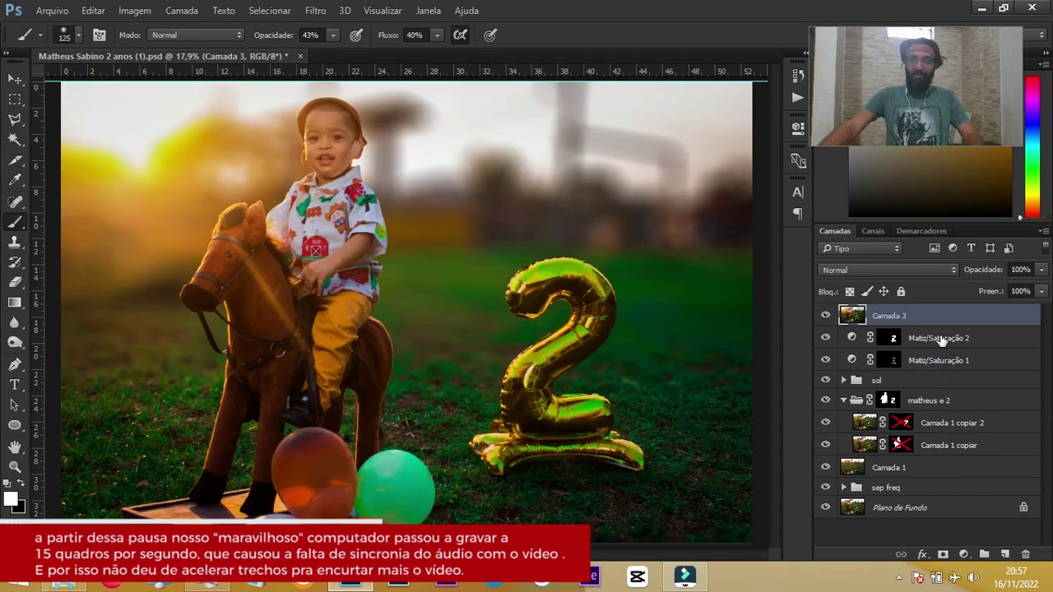
Move both Matiz/Saturação layers above Camada 3 and toggle them to compare the balloon colour.
click(938, 338)
shift+click(938, 359)
drag(936, 332, 930, 306)
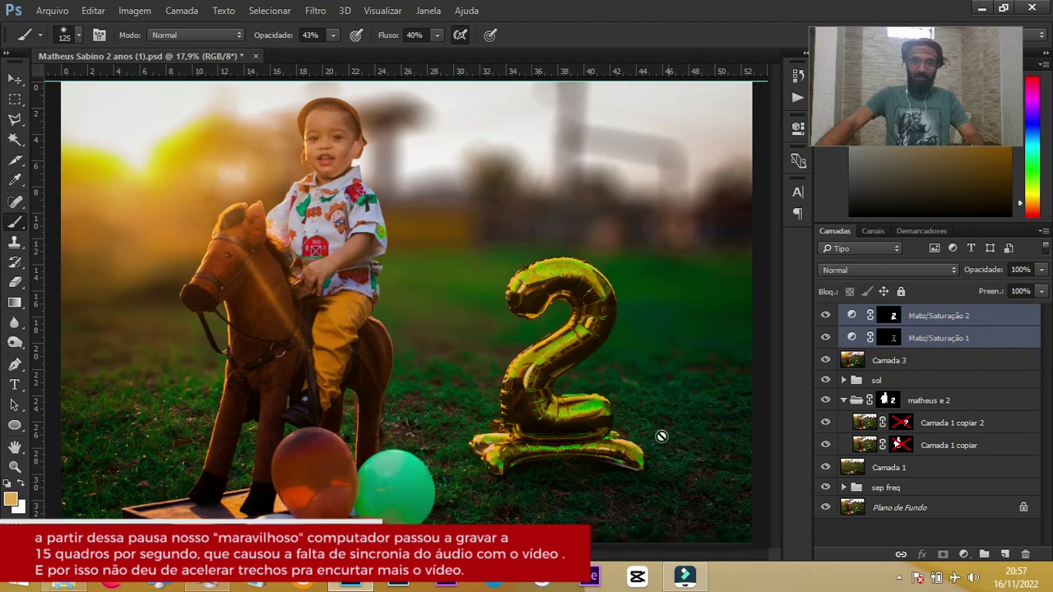
click(826, 338)
click(826, 338)
click(826, 338)
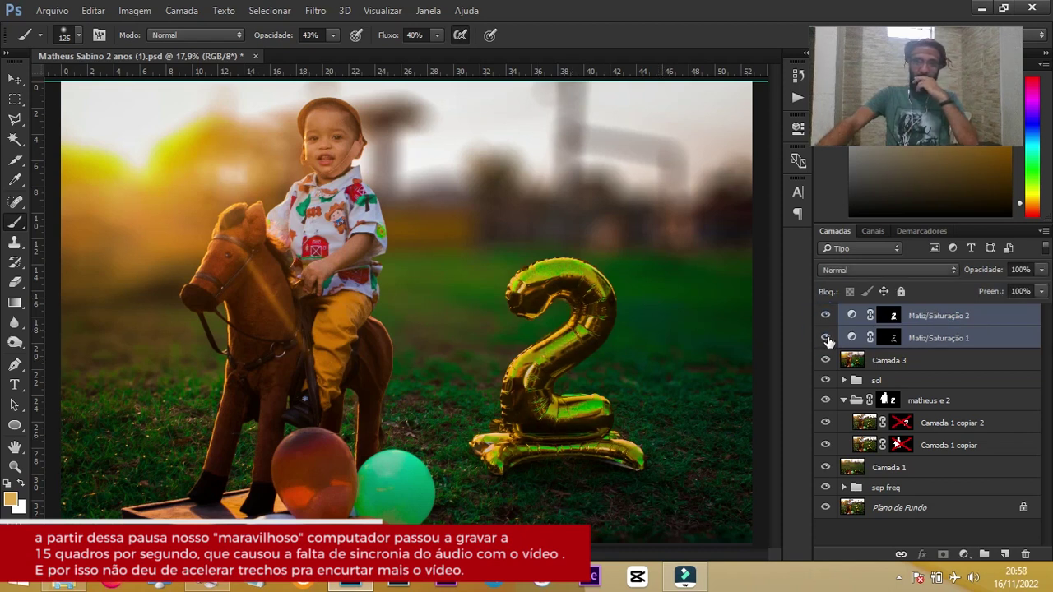
click(826, 316)
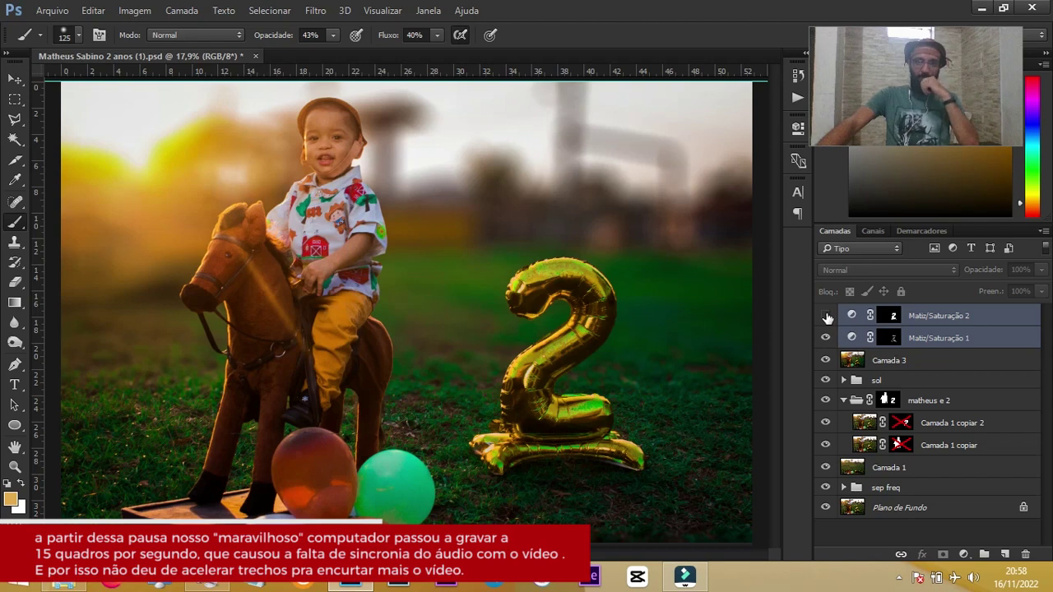
click(826, 338)
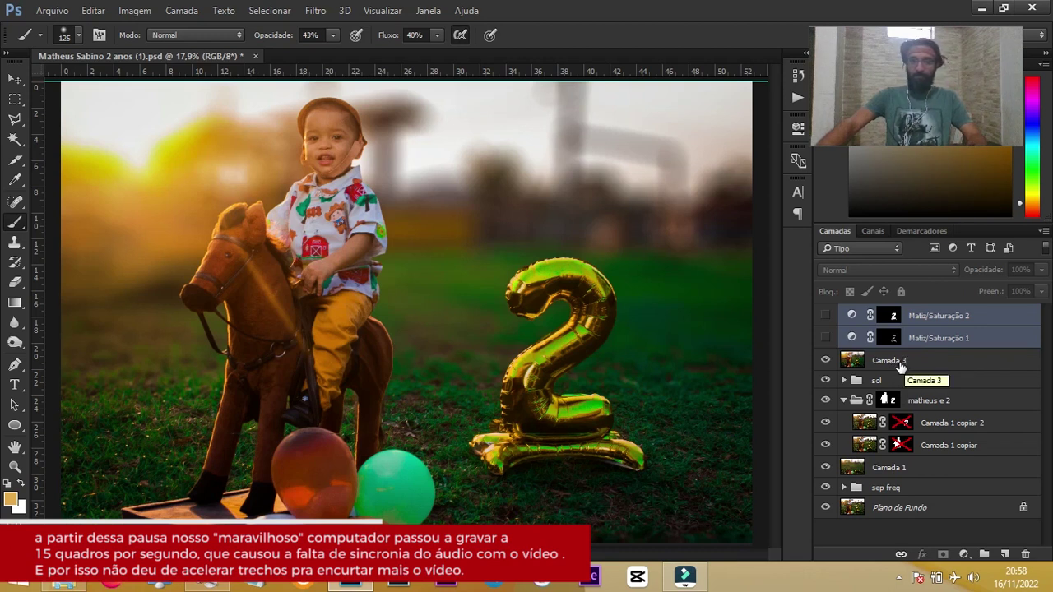
Toggle Camada 3 and the Matiz/Saturação layers' visibility to compare the golden balloon.
click(825, 361)
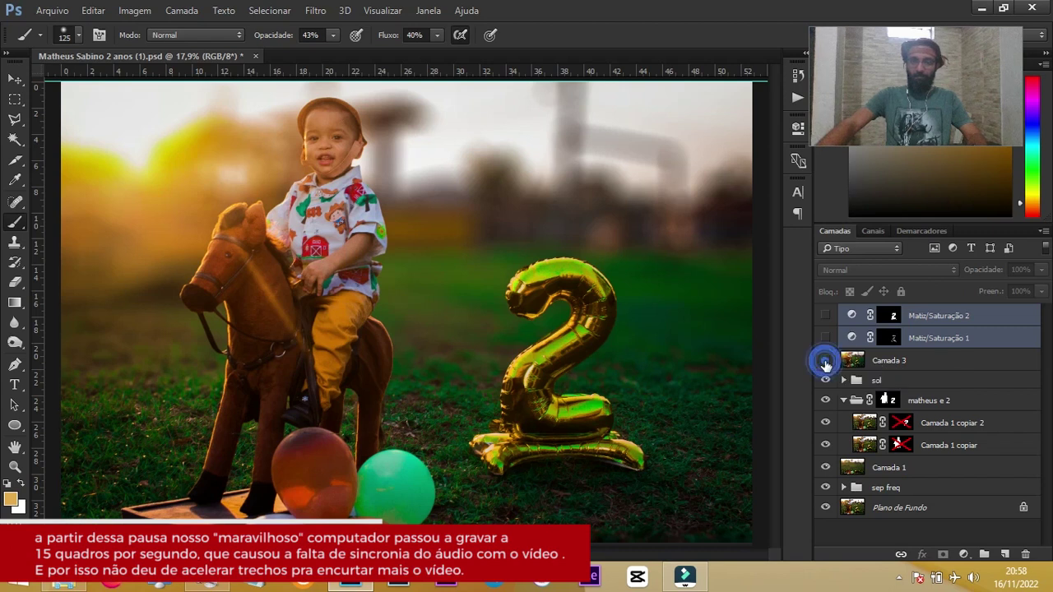
click(826, 362)
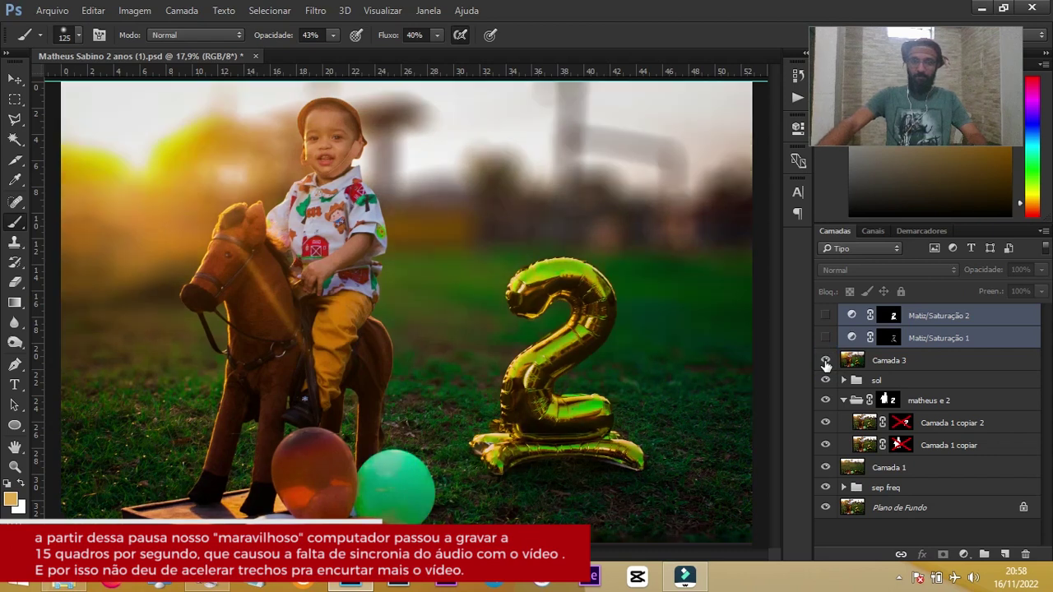
click(825, 338)
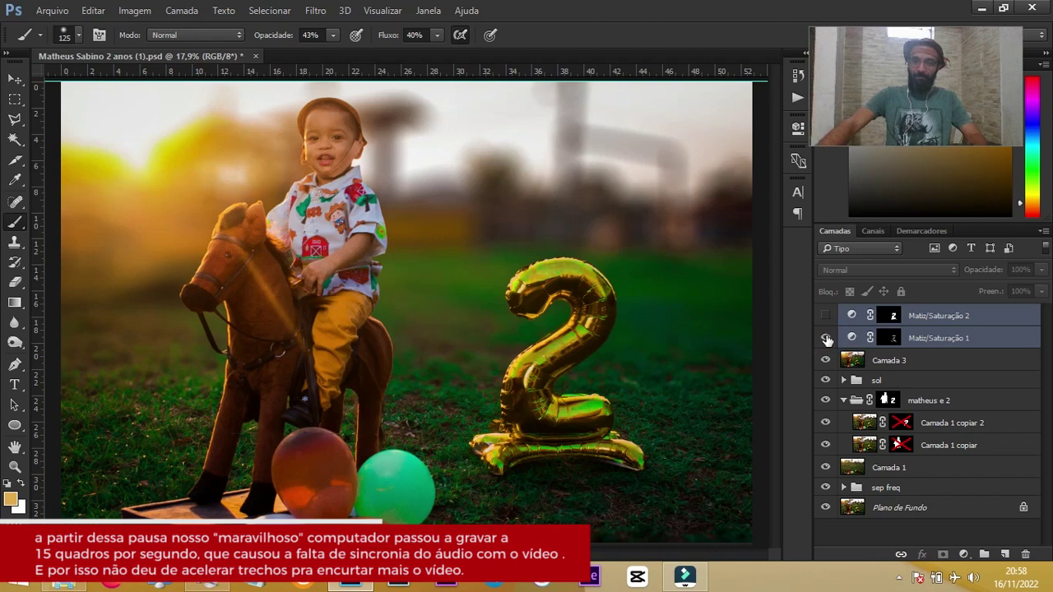
click(826, 336)
click(827, 319)
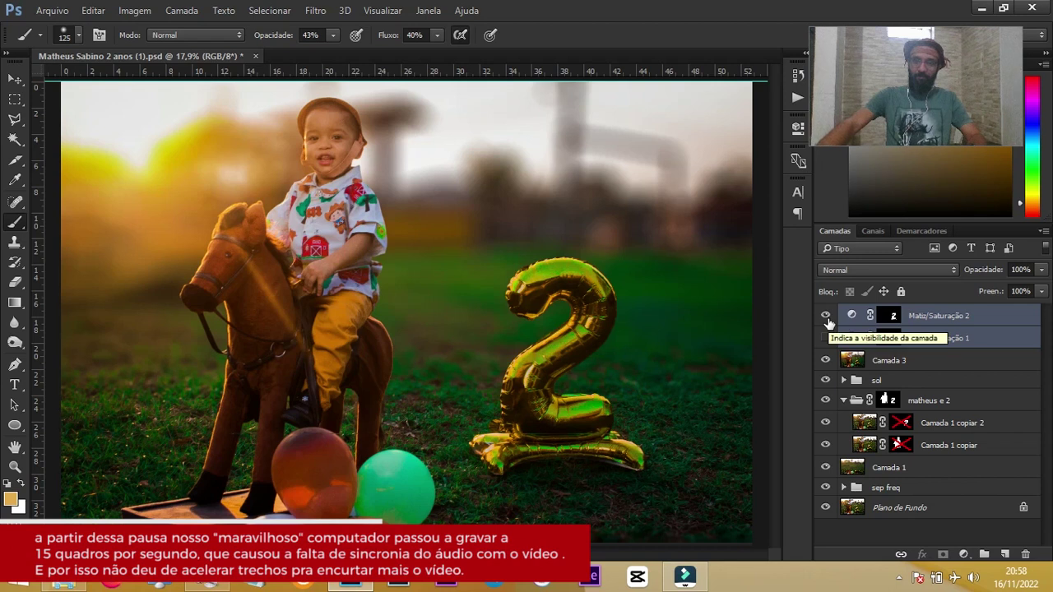
click(827, 317)
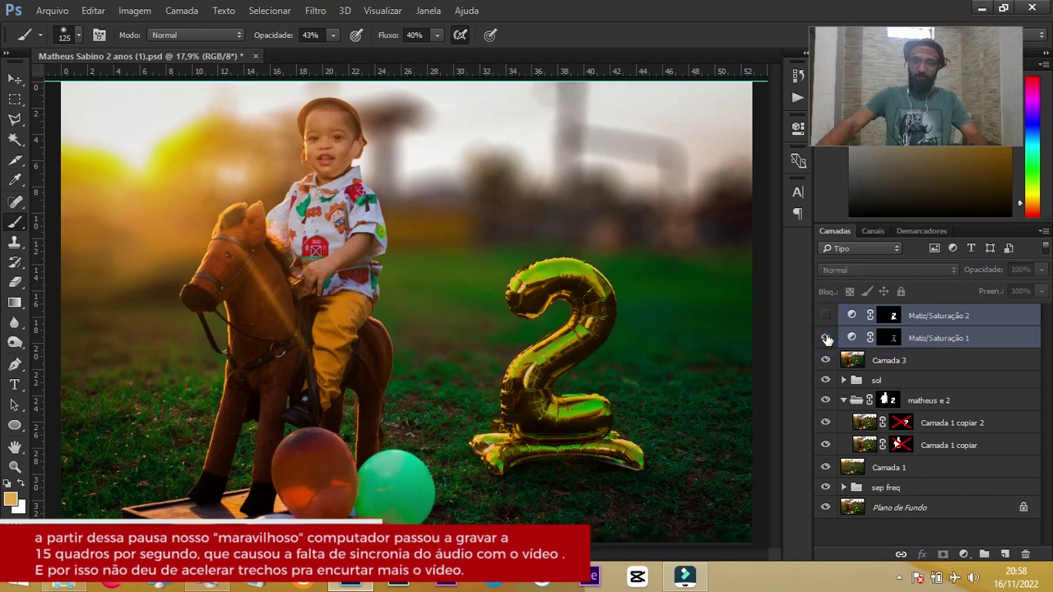
click(827, 338)
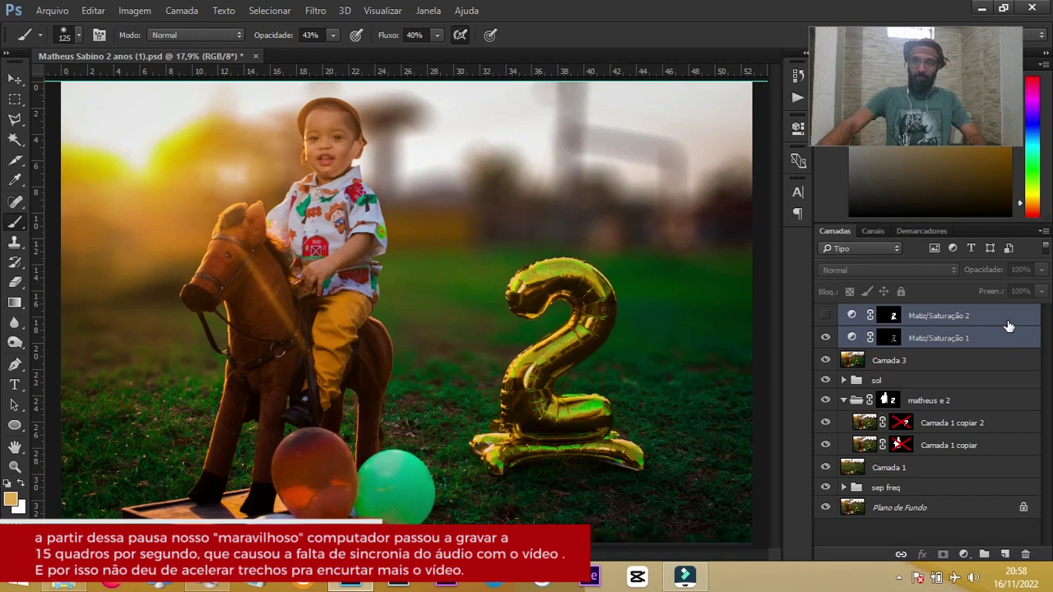
Move Matiz/Saturação 2 below Camada 3 and turn both hue/saturation adjustments back on.
click(1034, 361)
drag(992, 320, 985, 375)
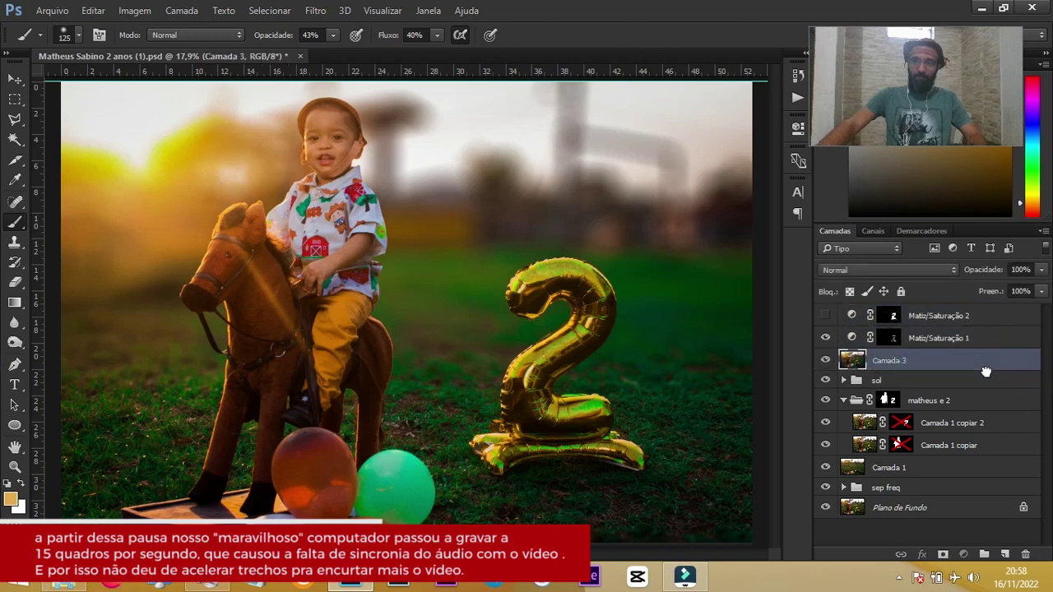
click(960, 321)
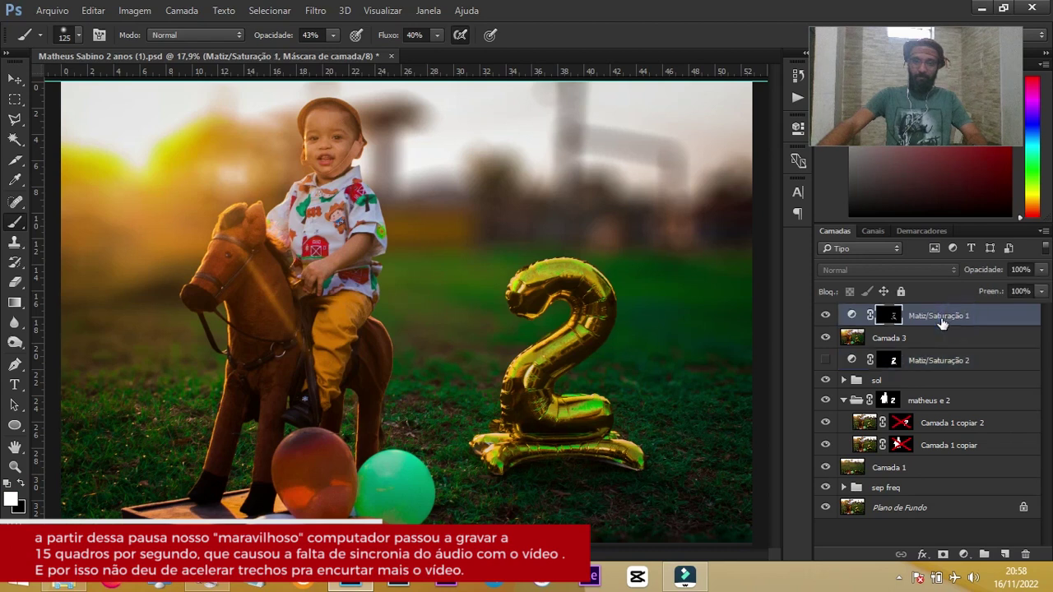
click(826, 316)
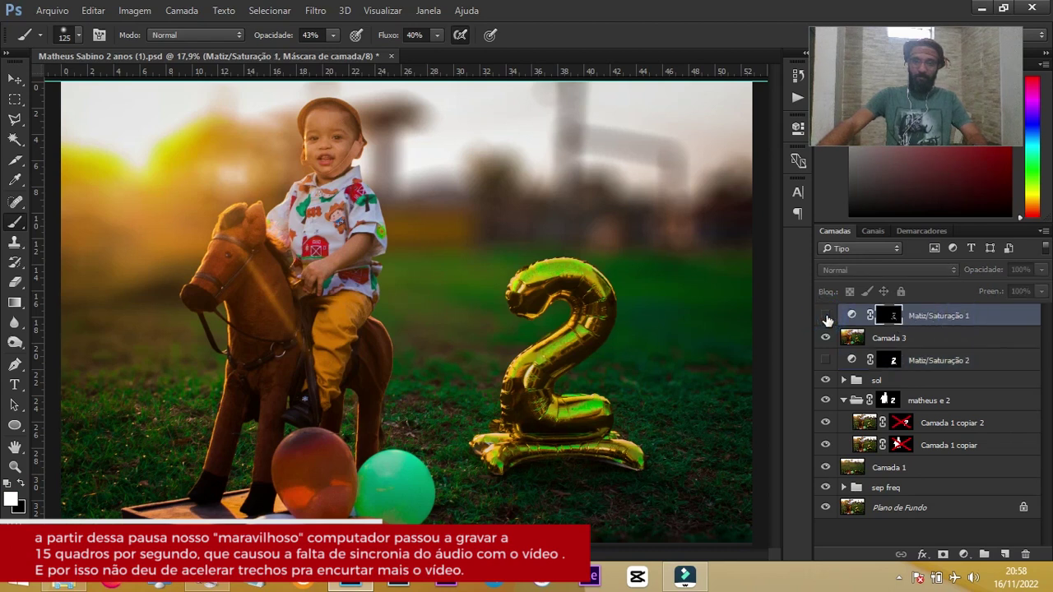
click(826, 316)
click(826, 360)
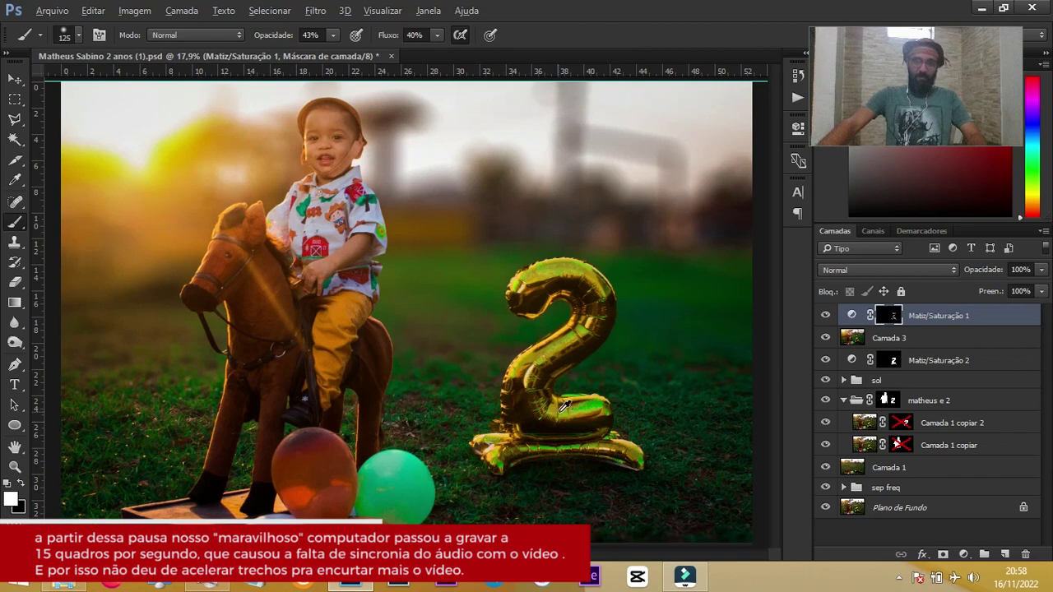
Zoom in and paint green tint onto the balloon's lower curve in the Matiz/Saturação 1 mask.
scroll(564, 406, up, 2)
drag(604, 414, 624, 404)
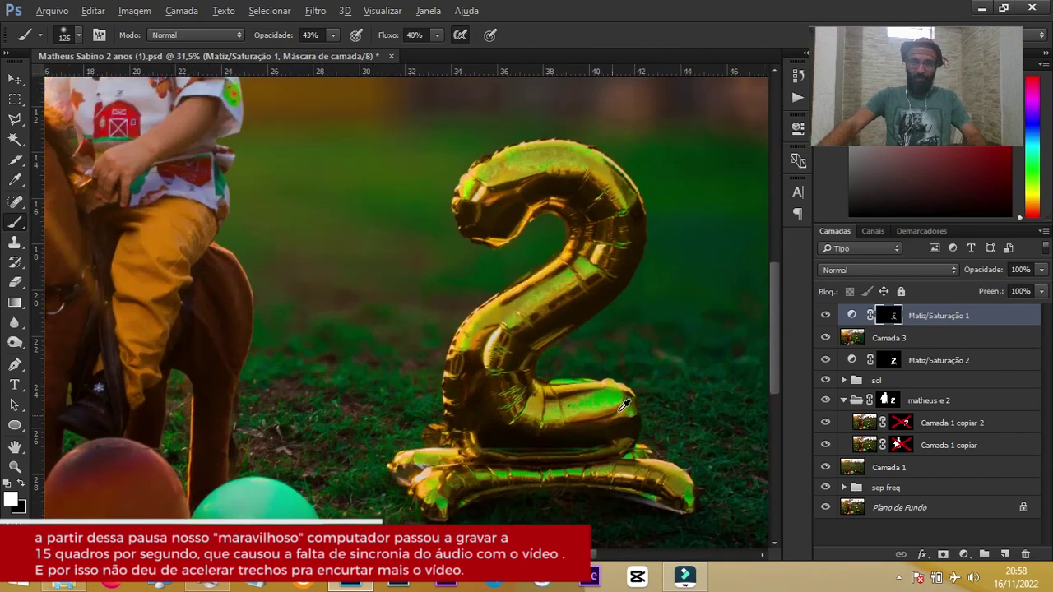
scroll(626, 404, up, 1)
scroll(619, 400, up, 1)
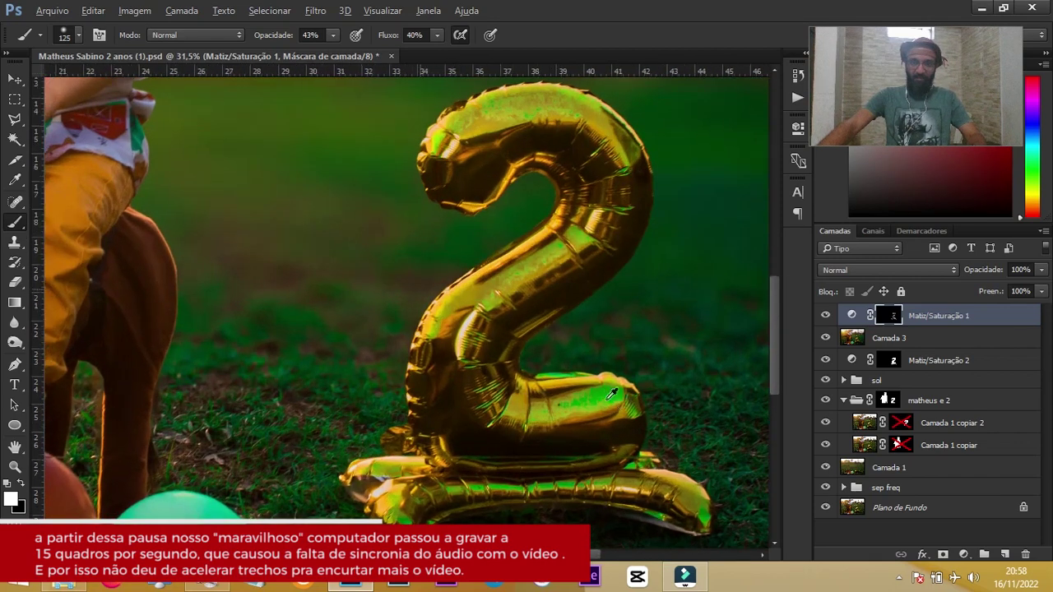
scroll(612, 396, up, 1)
scroll(612, 395, up, 1)
Zoom back out and add a Mapa de degradê adjustment layer.
scroll(612, 395, down, 1)
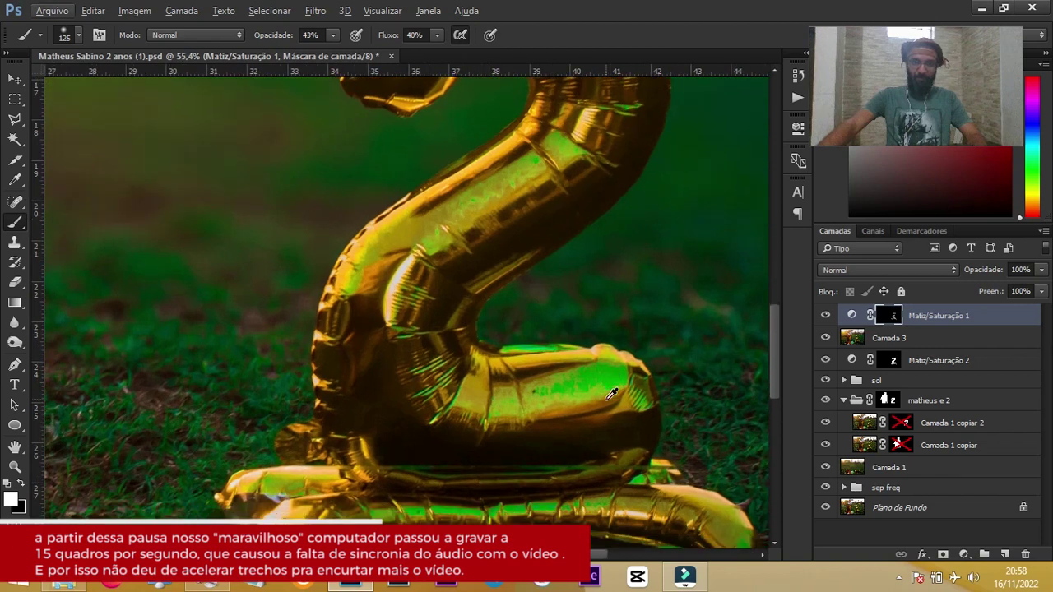
scroll(609, 399, down, 1)
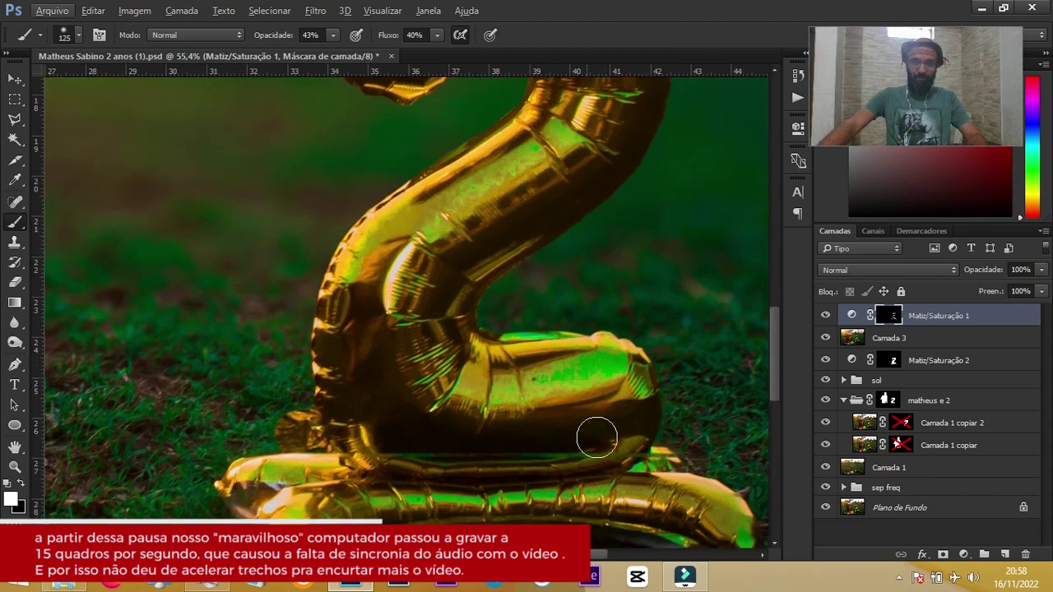
scroll(568, 424, down, 2)
scroll(566, 423, down, 1)
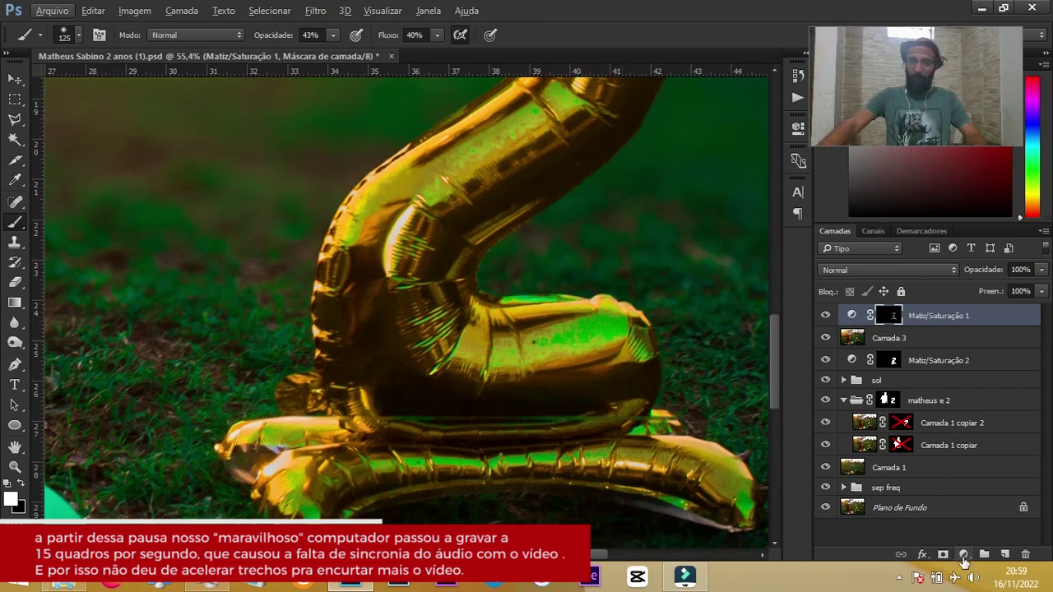
click(965, 556)
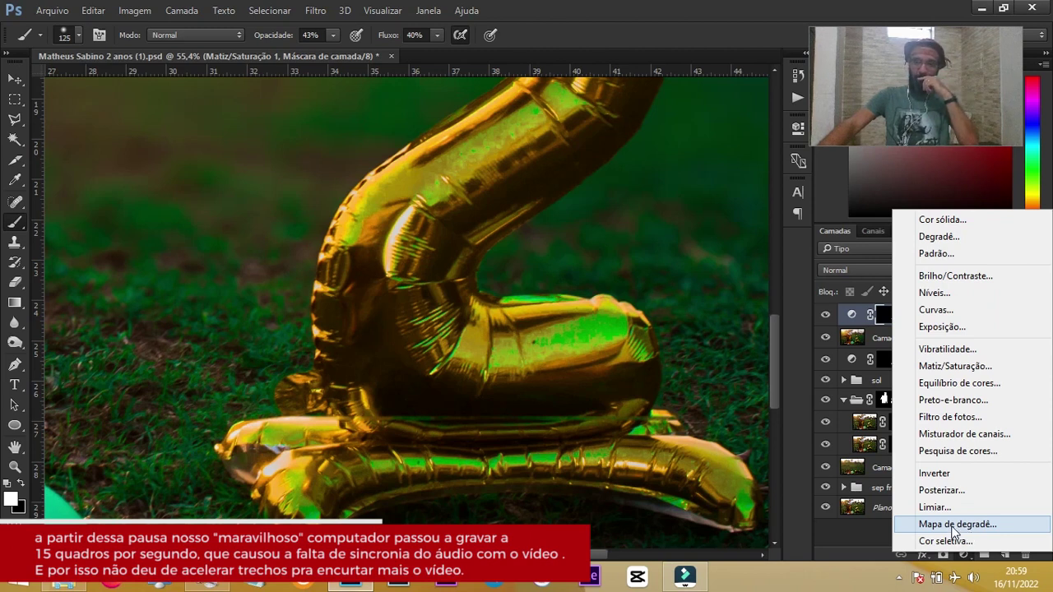
click(952, 526)
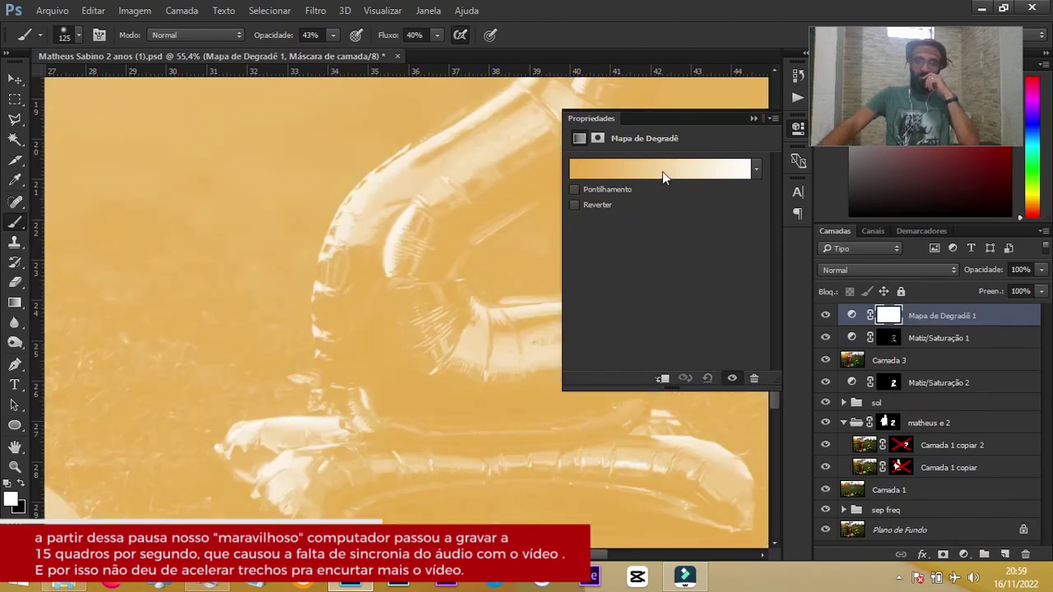
In the Gradient Editor, set the left colour stop to a warm dark brown.
click(665, 170)
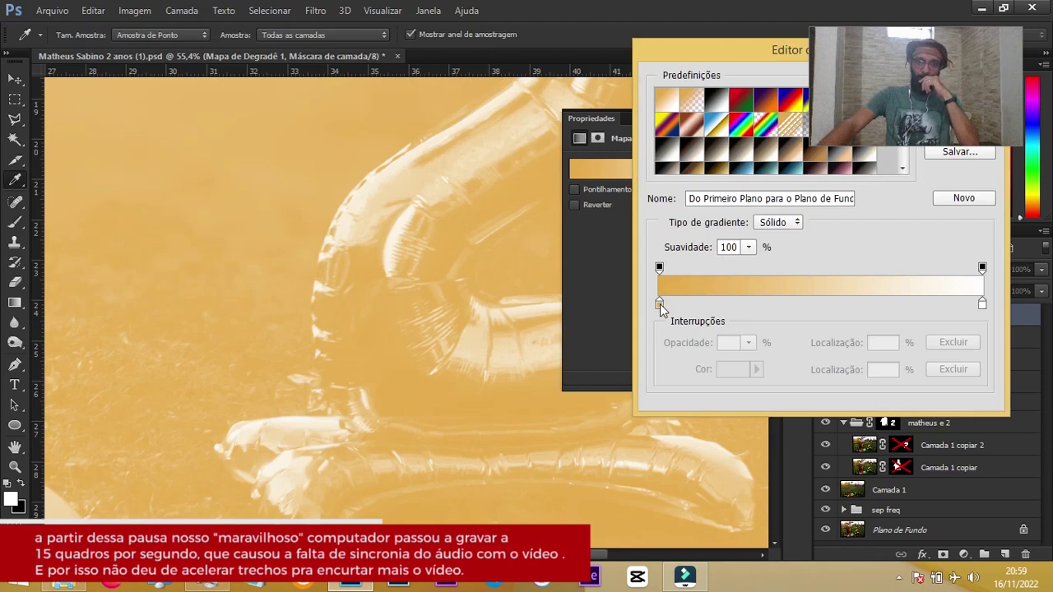
click(659, 304)
click(736, 369)
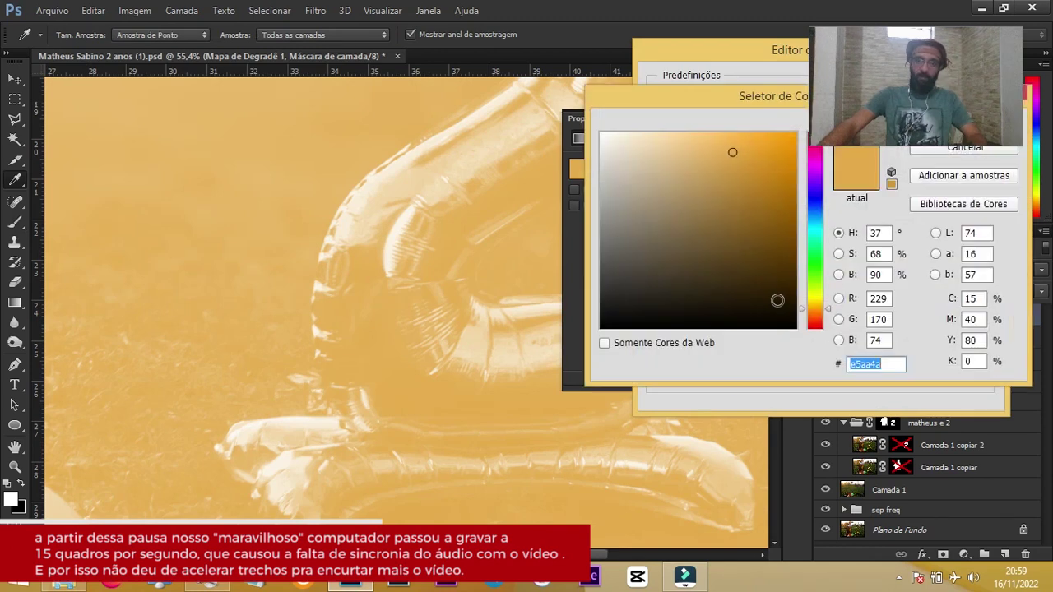
click(793, 290)
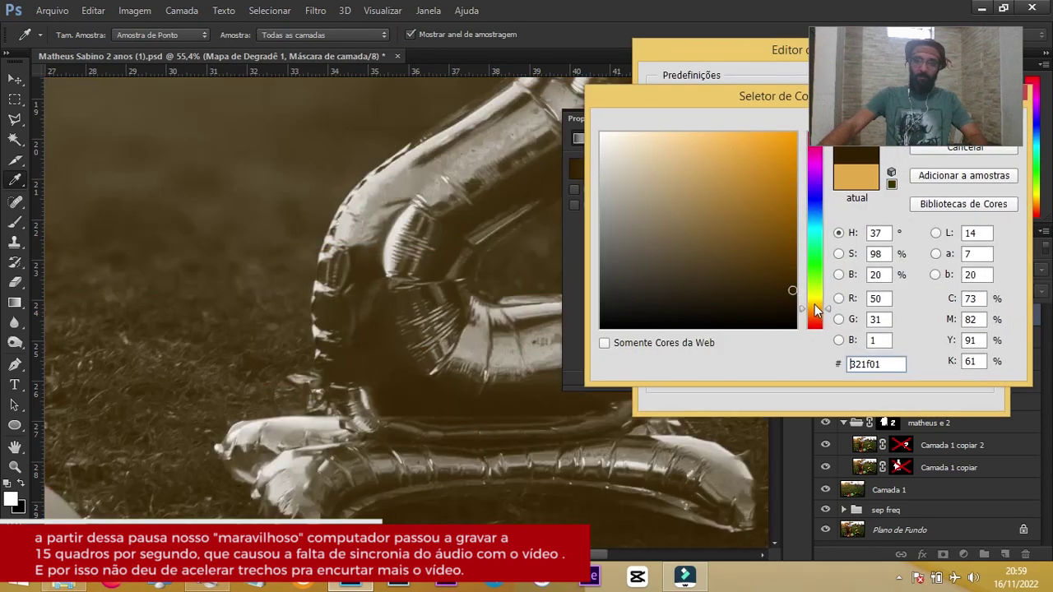
drag(815, 305, 816, 315)
click(792, 260)
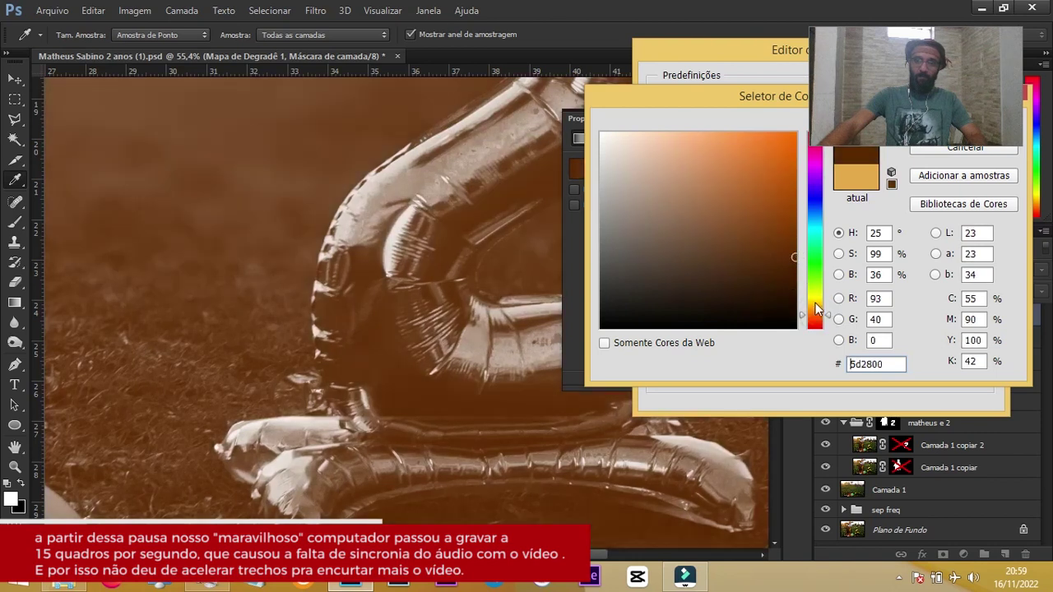
click(795, 273)
key(Return)
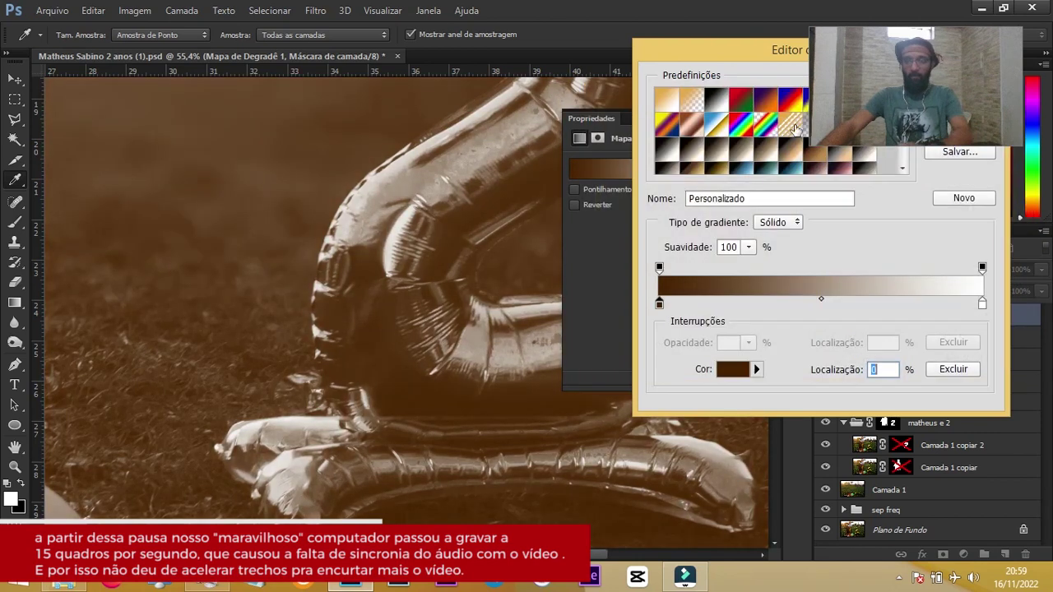
Add a middle colour stop in golden b18c0c.
click(821, 299)
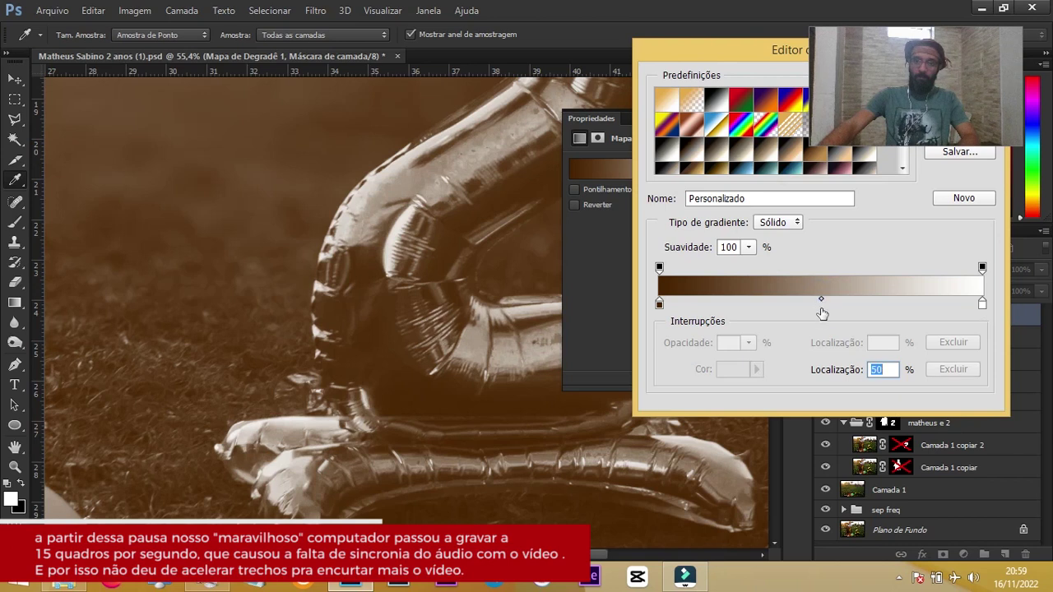
click(821, 306)
double_click(822, 306)
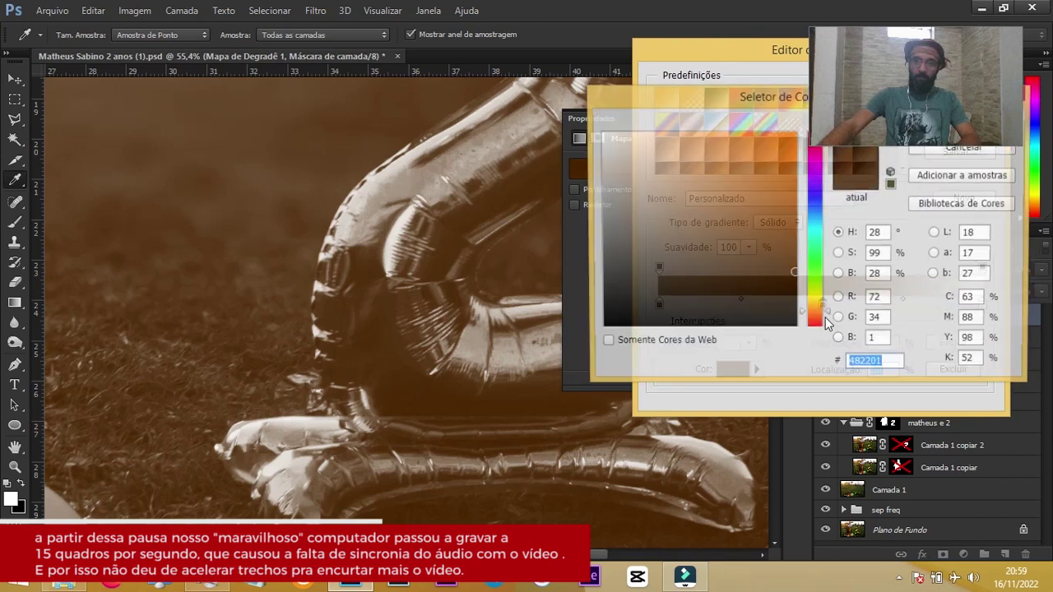
drag(817, 305, 817, 299)
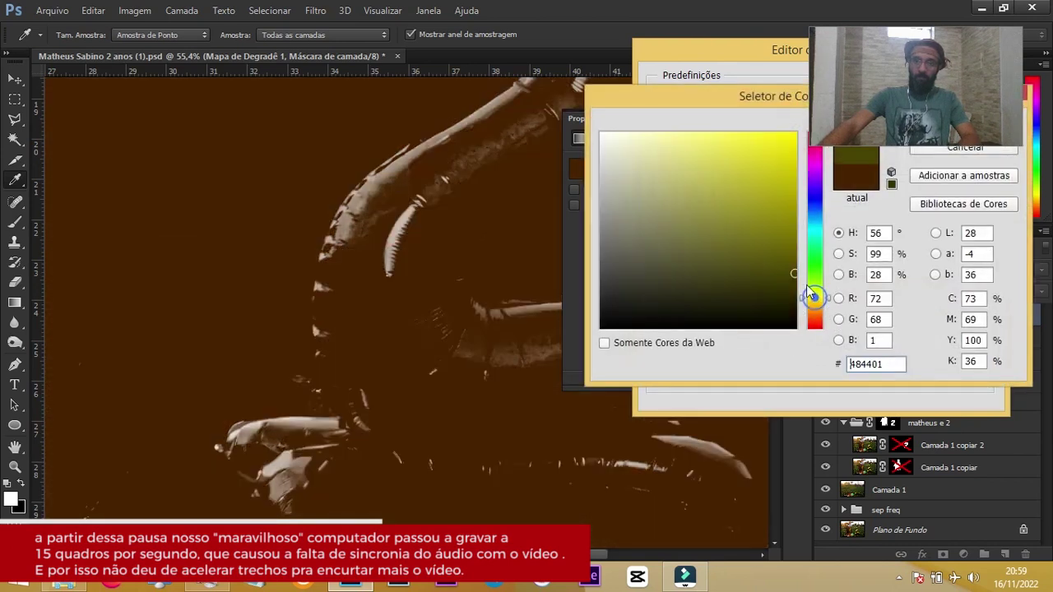
click(764, 187)
mouse_move(759, 183)
mouse_down()
mouse_move(751, 177)
mouse_move(783, 192)
mouse_up()
drag(825, 306, 821, 305)
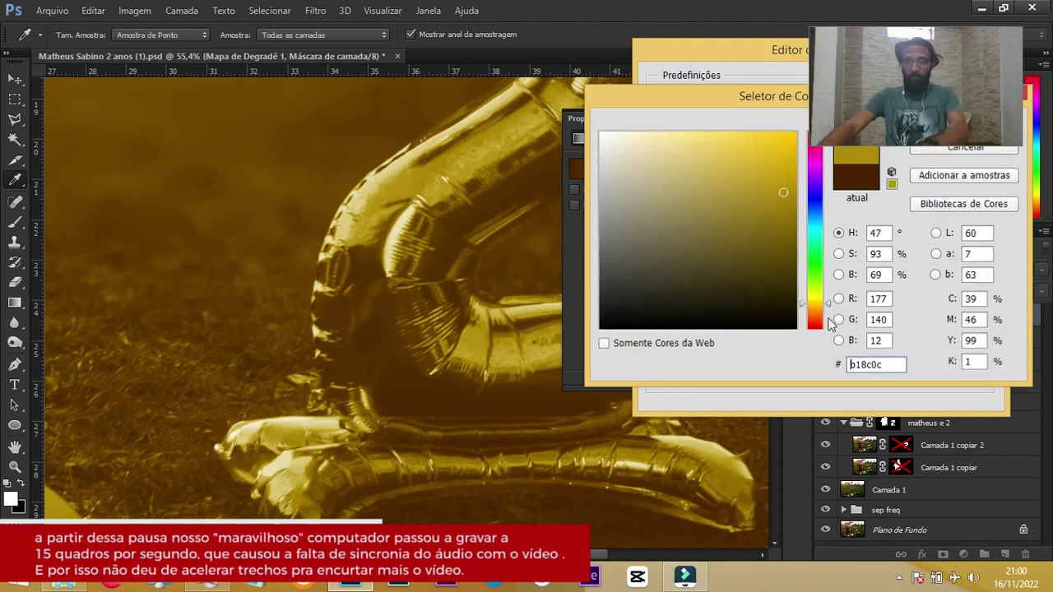
click(965, 125)
Change the right colour stop from white to pale yellow ffed99.
click(981, 303)
click(734, 369)
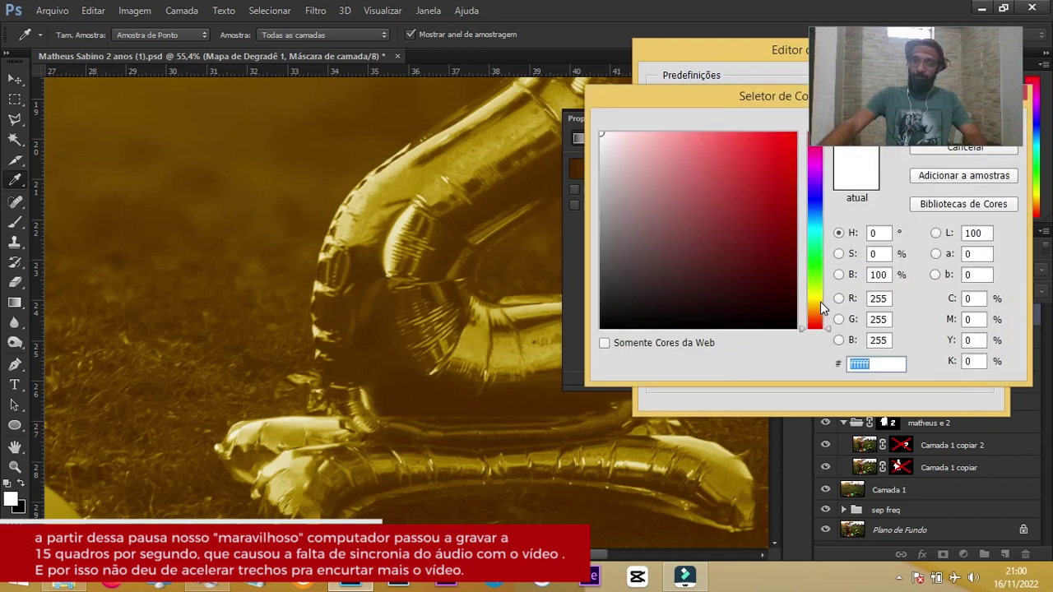
click(821, 302)
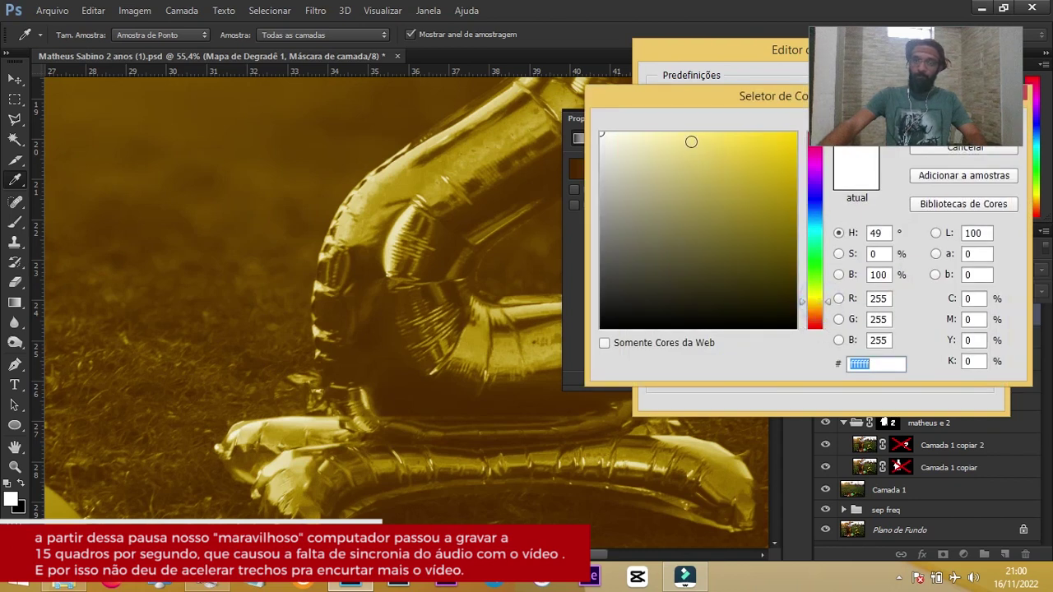
click(678, 131)
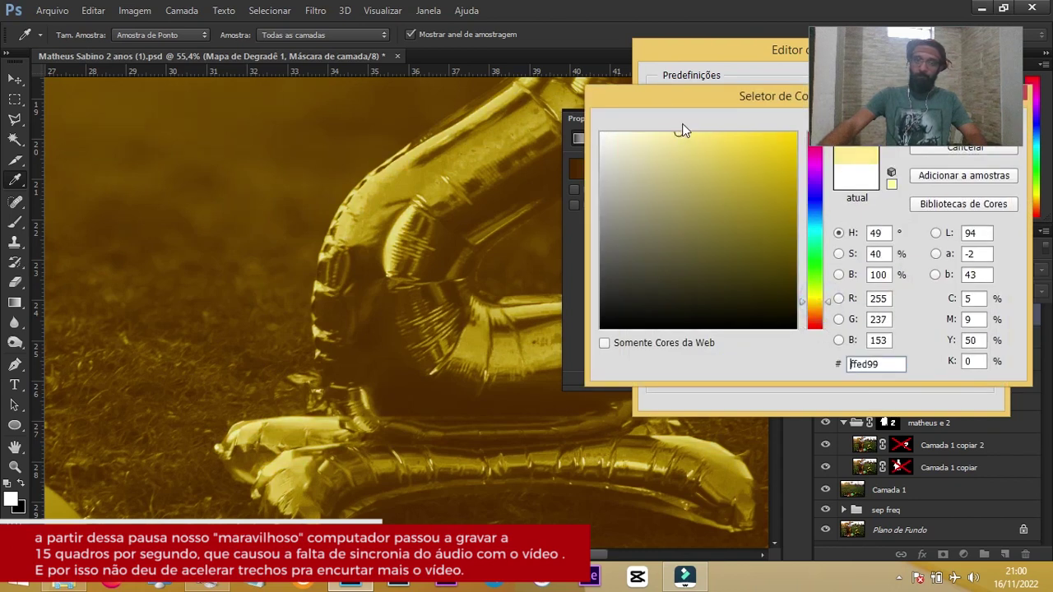
key(Return)
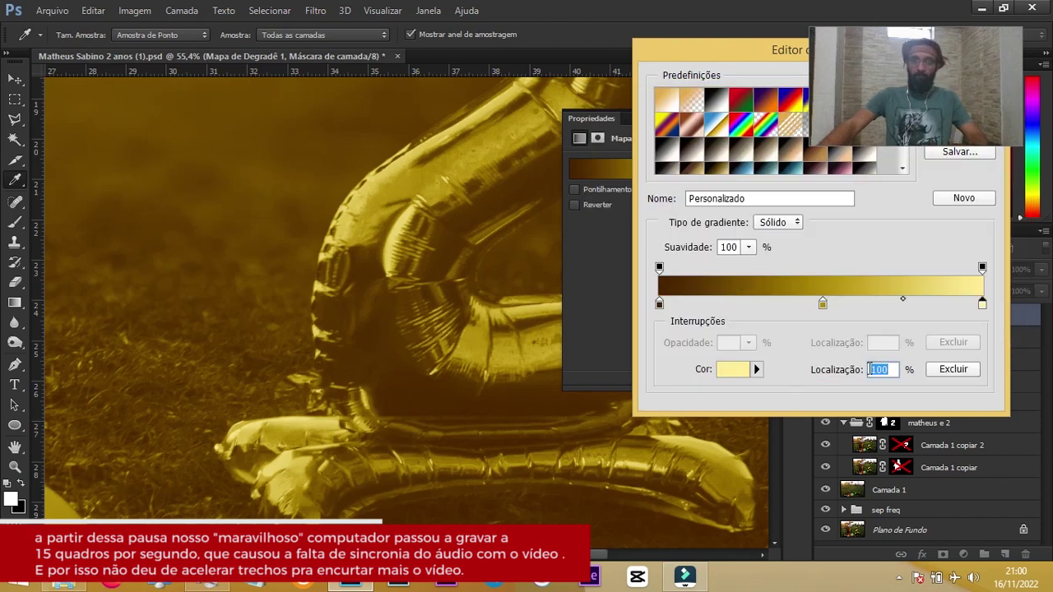
Add a bright, saturated yellow colour stop at 76% of the gradient.
click(905, 306)
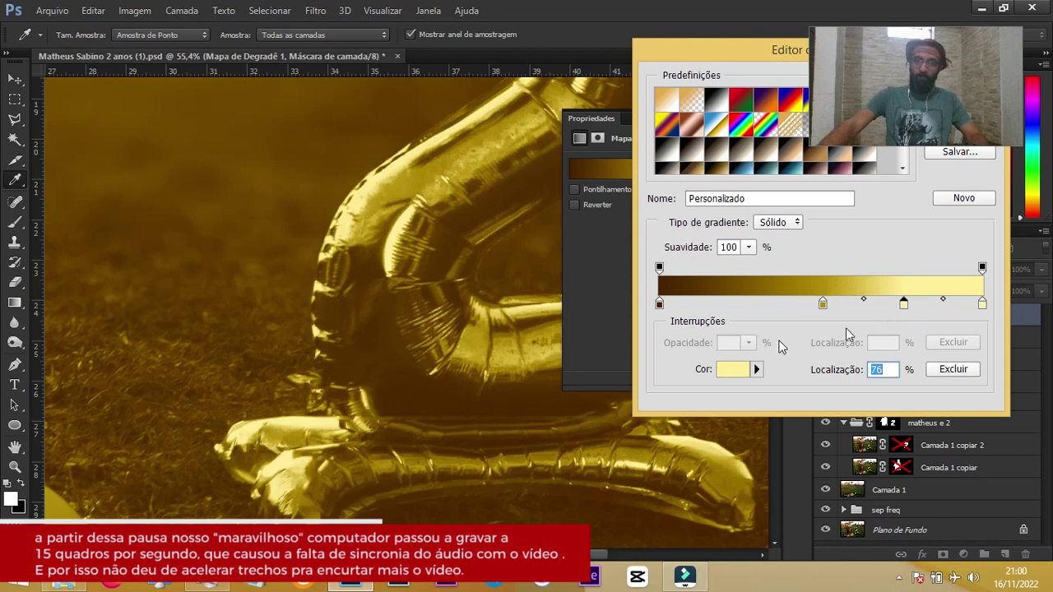
click(982, 304)
click(904, 304)
click(733, 370)
drag(820, 303, 816, 297)
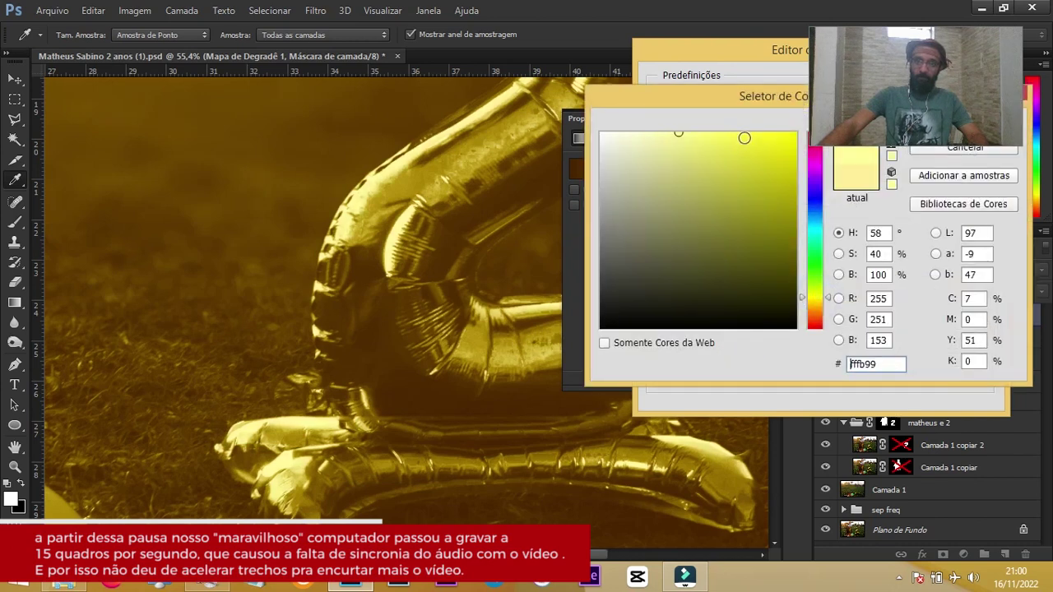
click(745, 138)
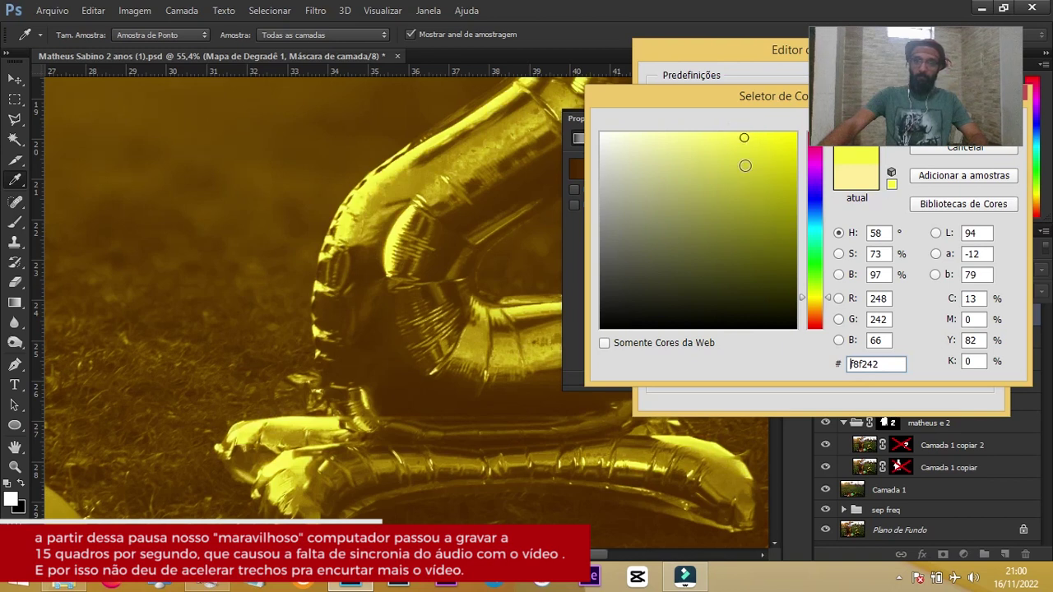
drag(757, 144, 767, 148)
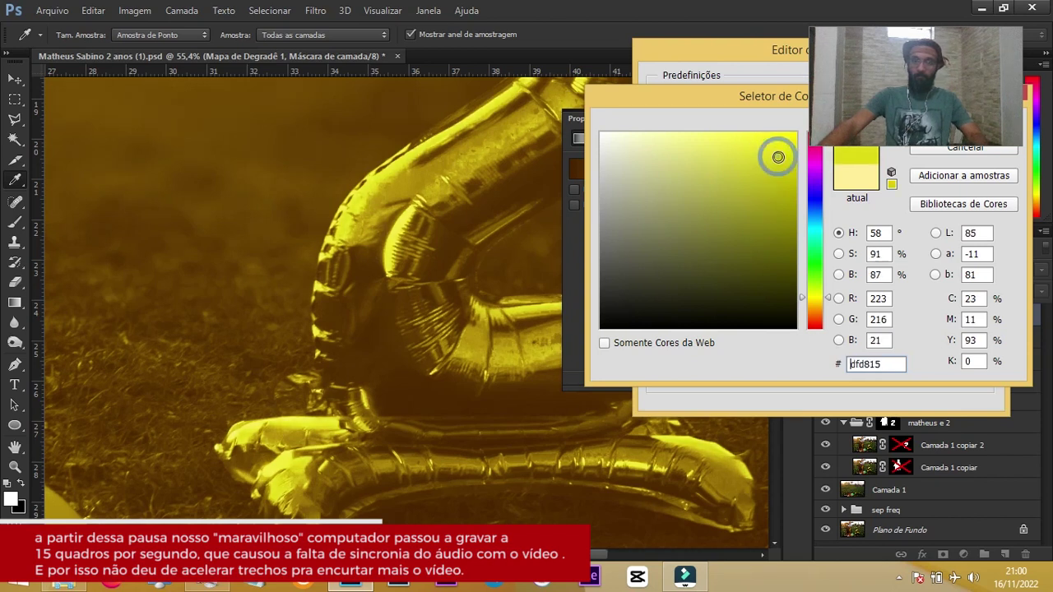
key(Return)
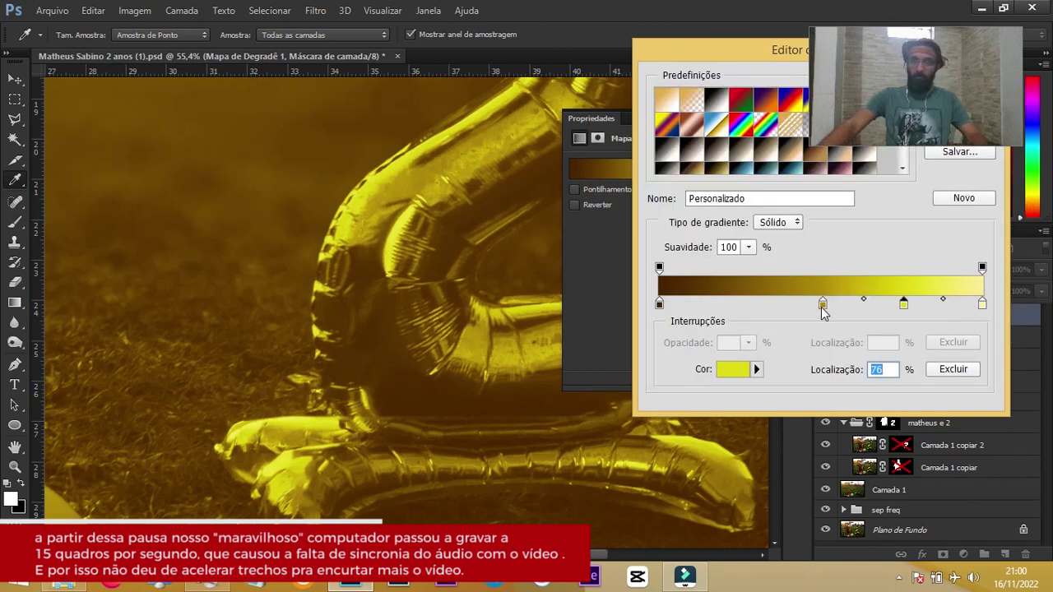
Reposition the stops to 4%, 41%, 68% and 95%, then apply the gradient.
drag(821, 309, 793, 313)
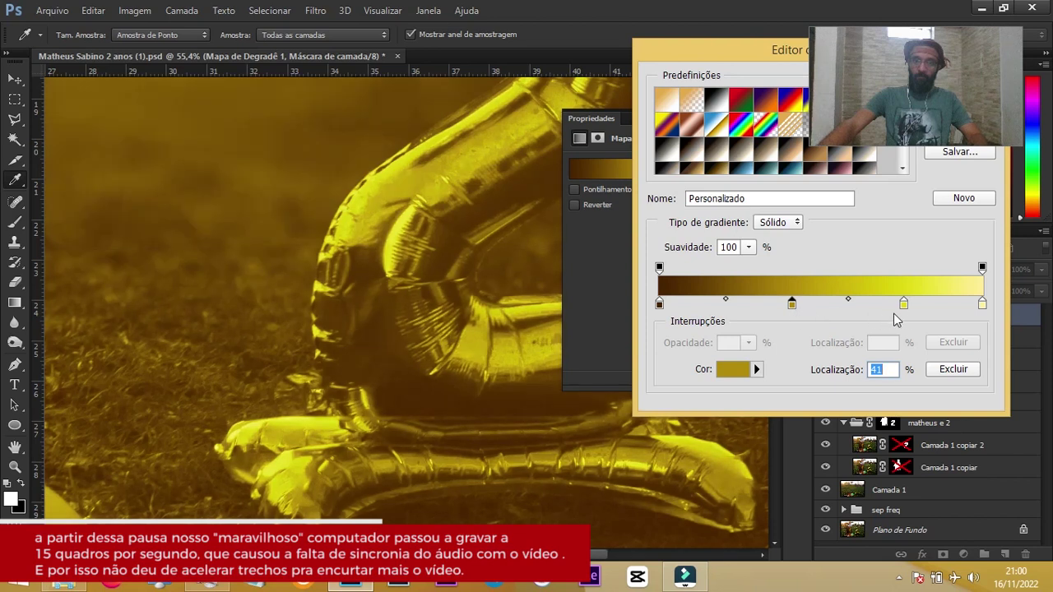
drag(904, 306, 875, 308)
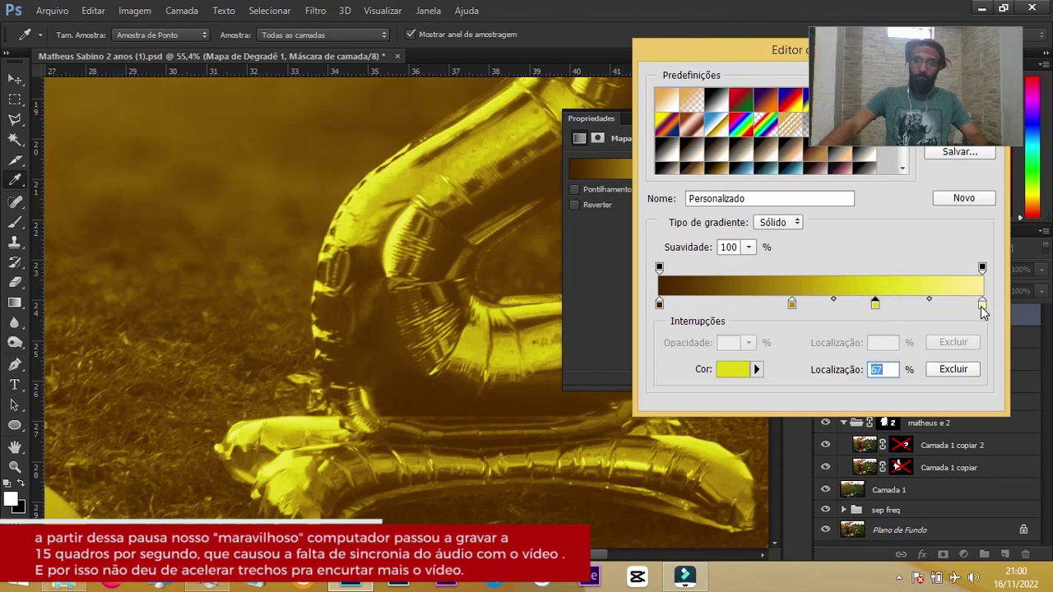
drag(982, 305, 966, 306)
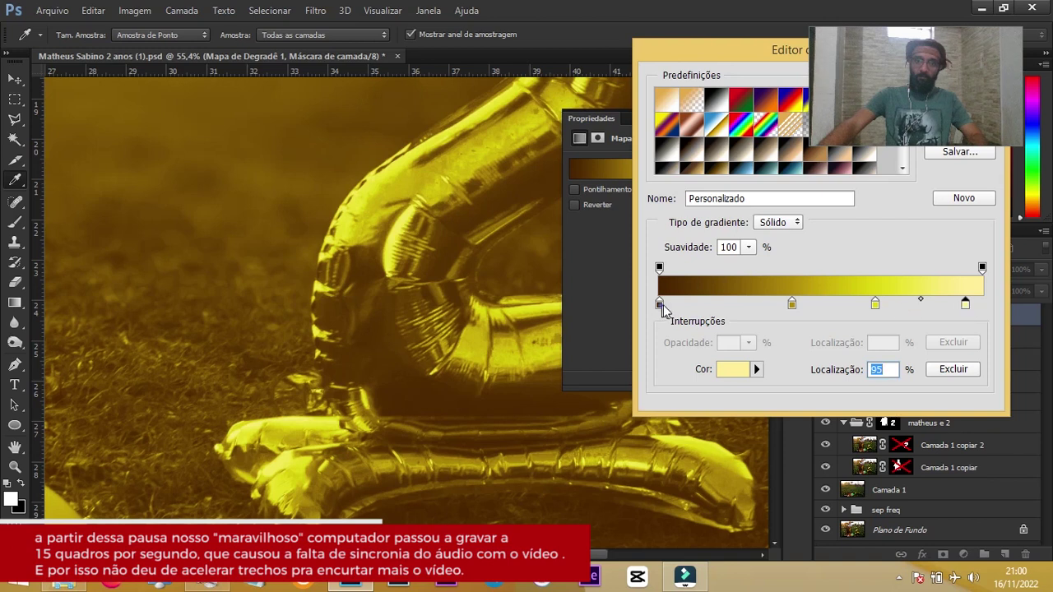
drag(660, 306, 676, 306)
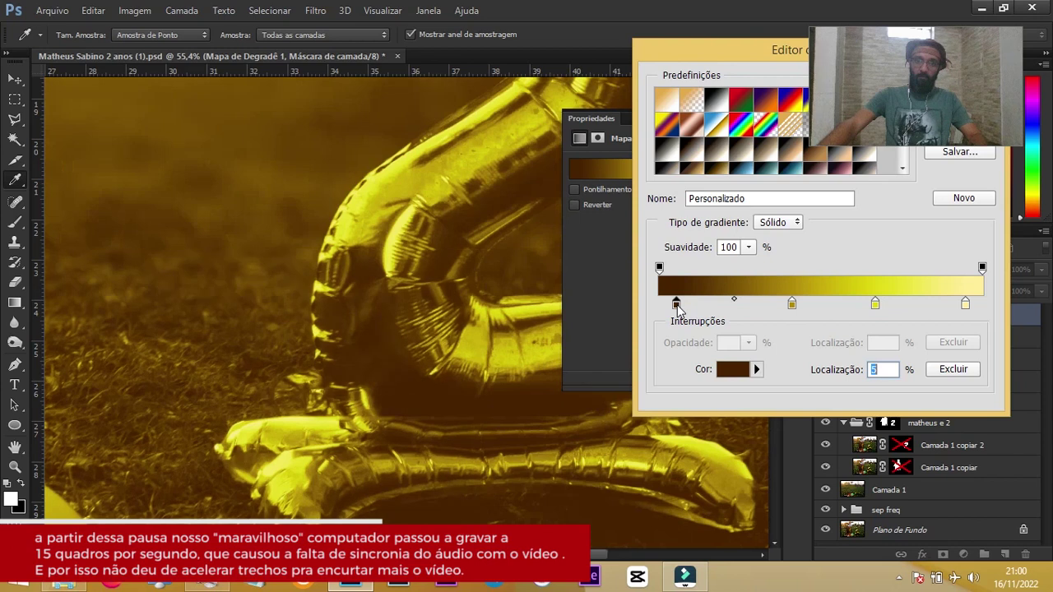
drag(676, 305, 671, 306)
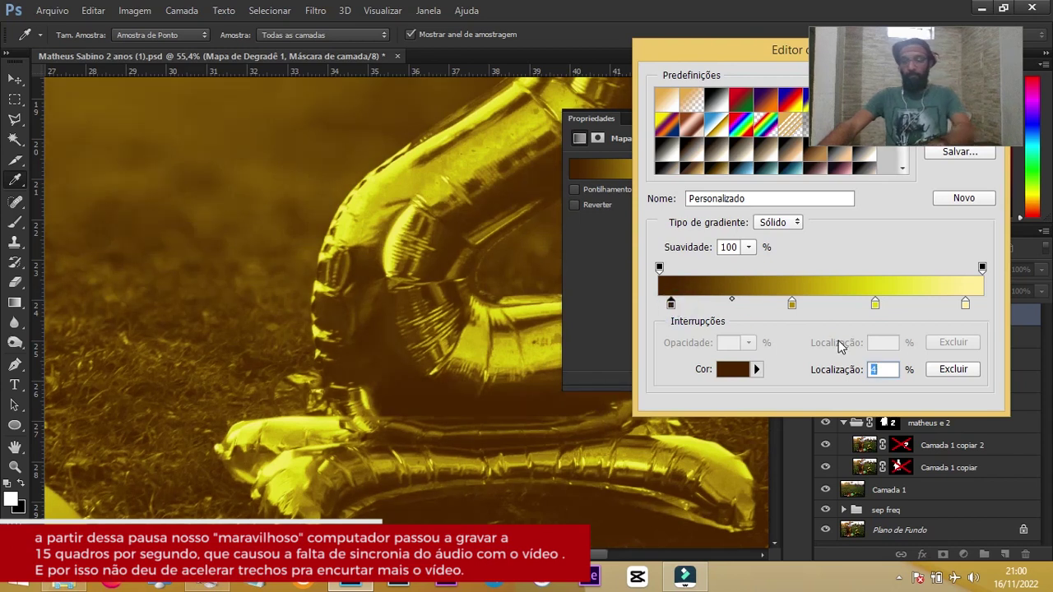
key(Return)
key(b)
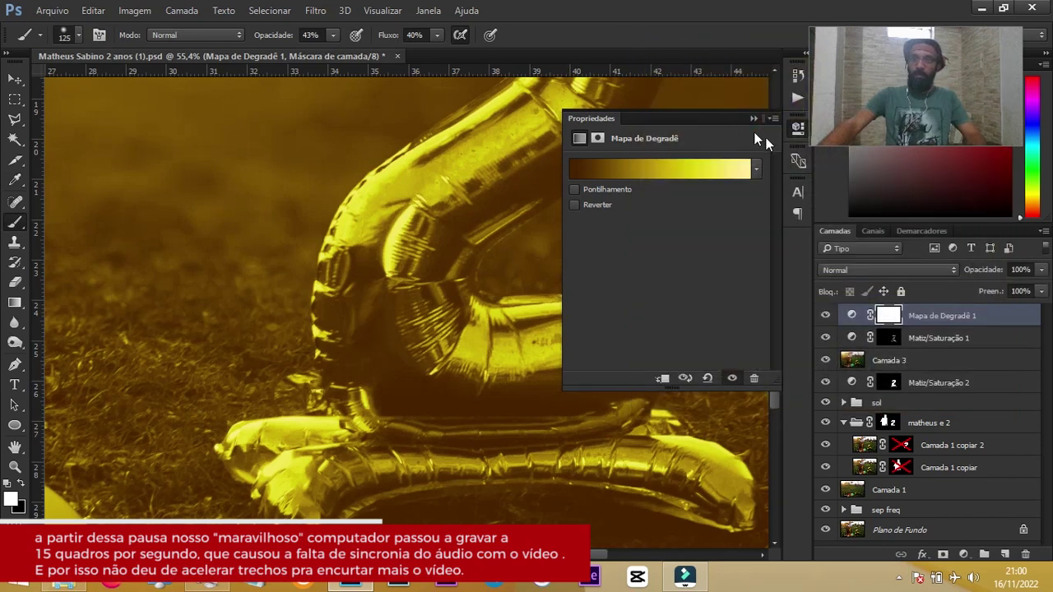
Load the '2' balloon selection and mask the gradient map to show only inside it.
click(752, 119)
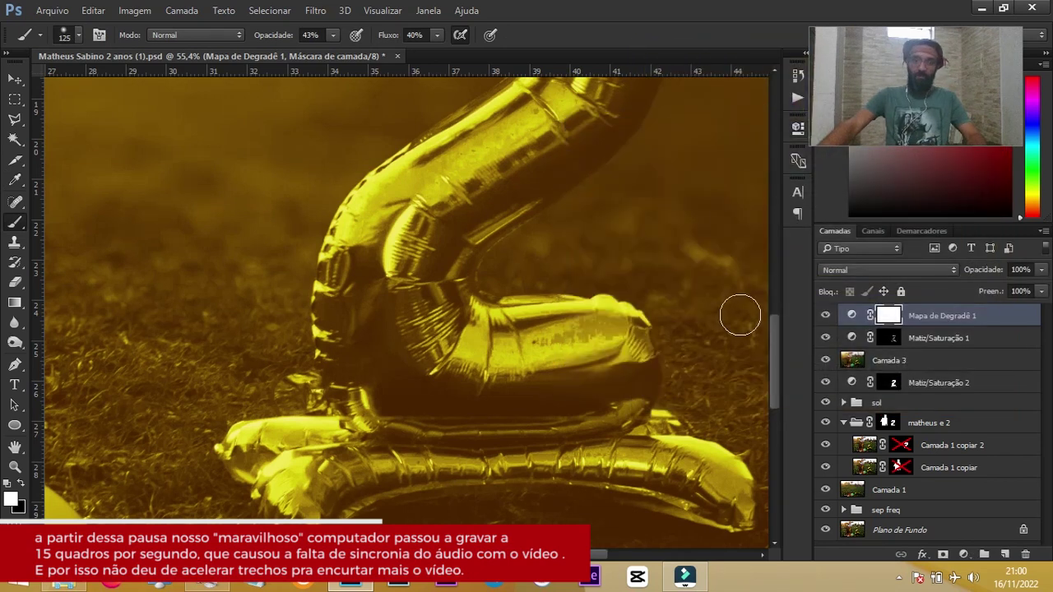
scroll(599, 294, down, 2)
scroll(617, 287, down, 1)
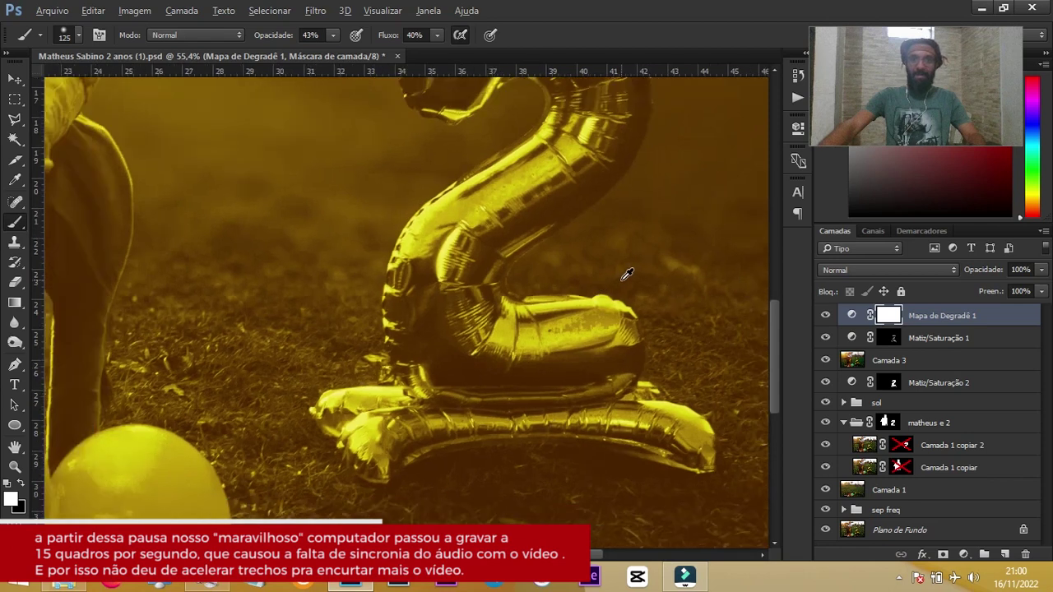
scroll(628, 278, down, 2)
scroll(627, 273, down, 1)
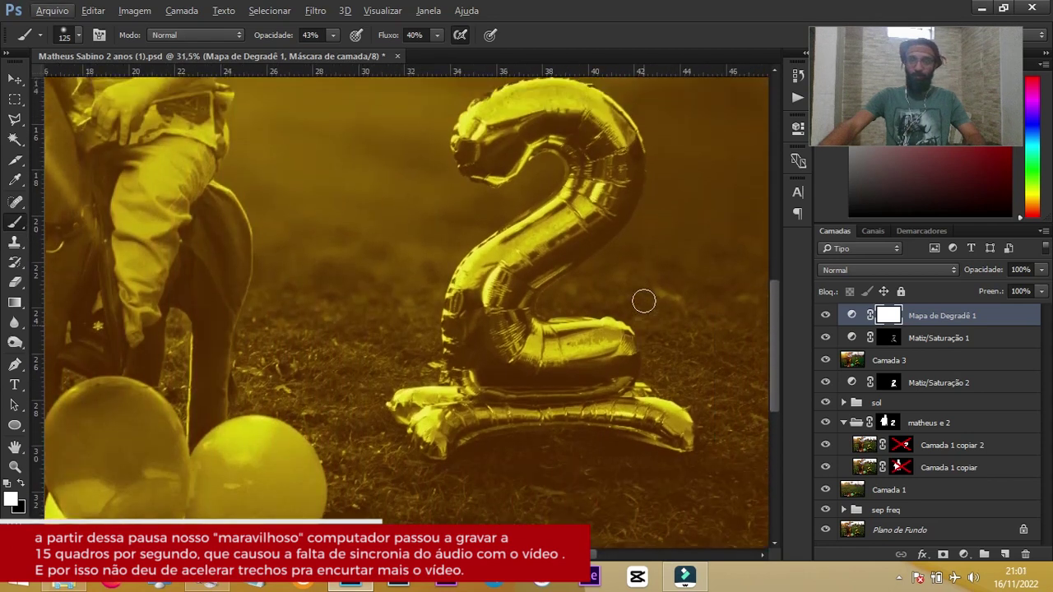
scroll(647, 284, up, 2)
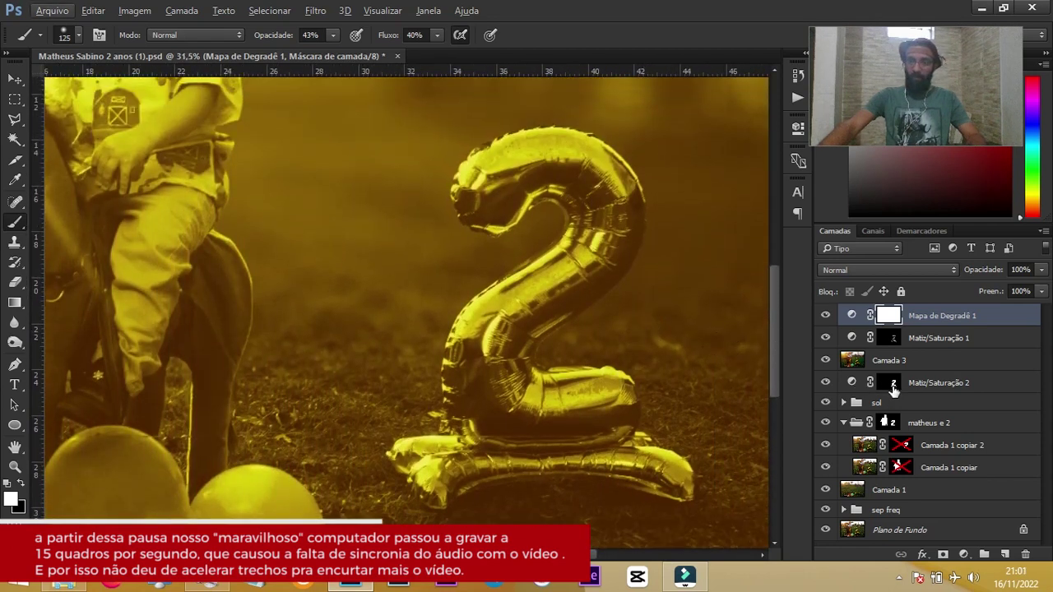
ctrl+click(891, 387)
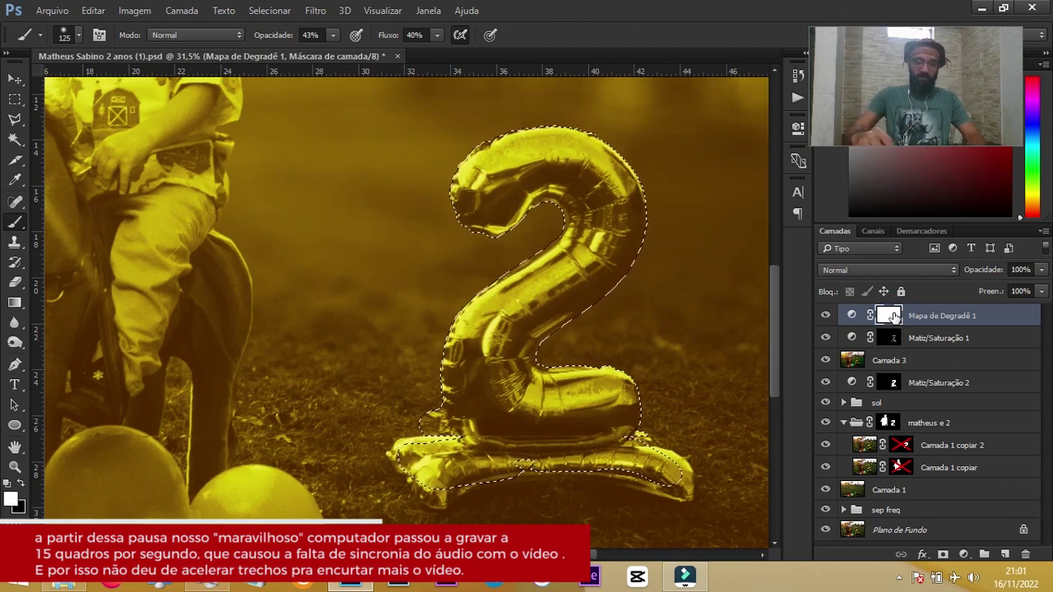
key(x)
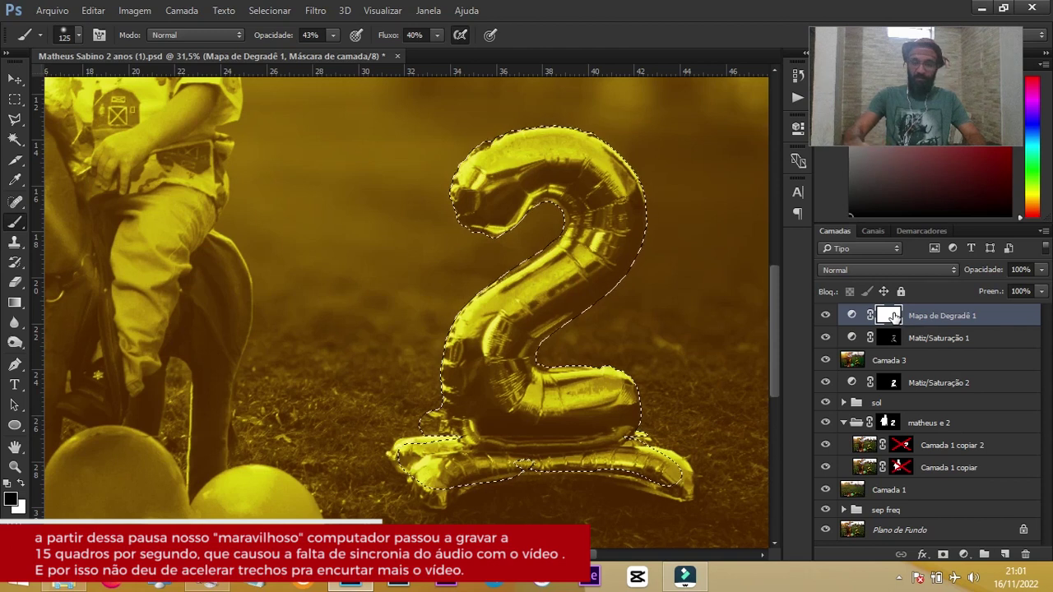
key(alt+BackSpace)
key(ctrl+BackSpace)
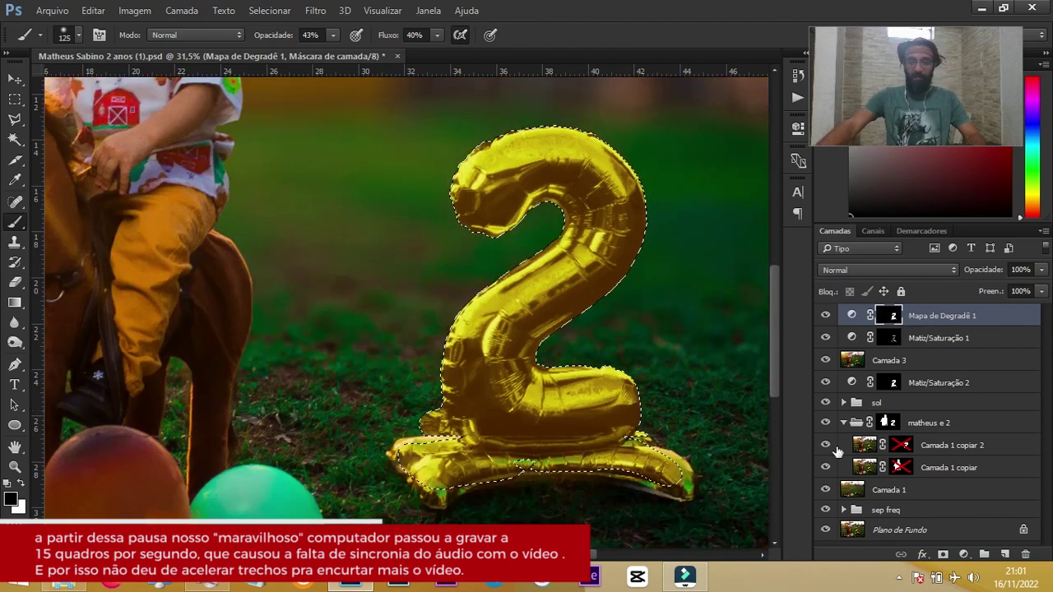
Deselect and paint white on the mask to turn the balloon's base gold.
key(ctrl+d)
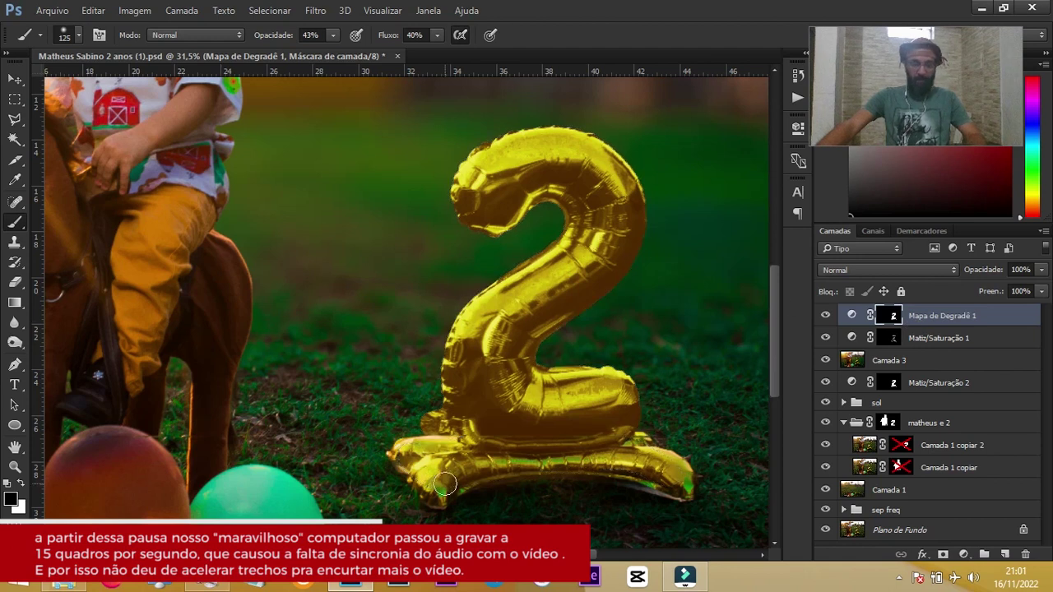
key(x)
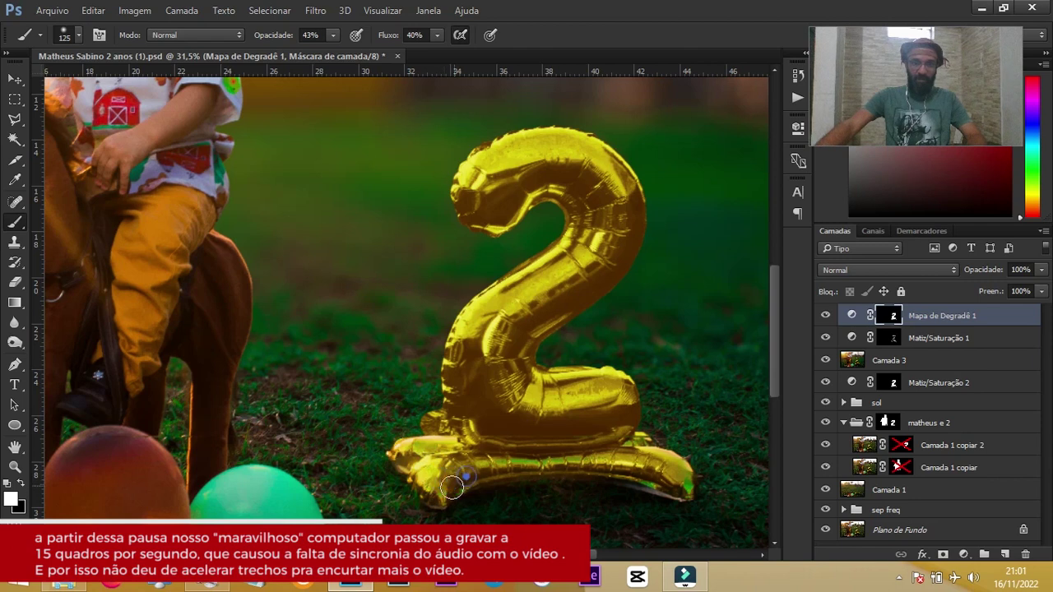
mouse_move(492, 463)
mouse_down()
mouse_move(640, 441)
mouse_move(667, 491)
mouse_move(676, 469)
mouse_up()
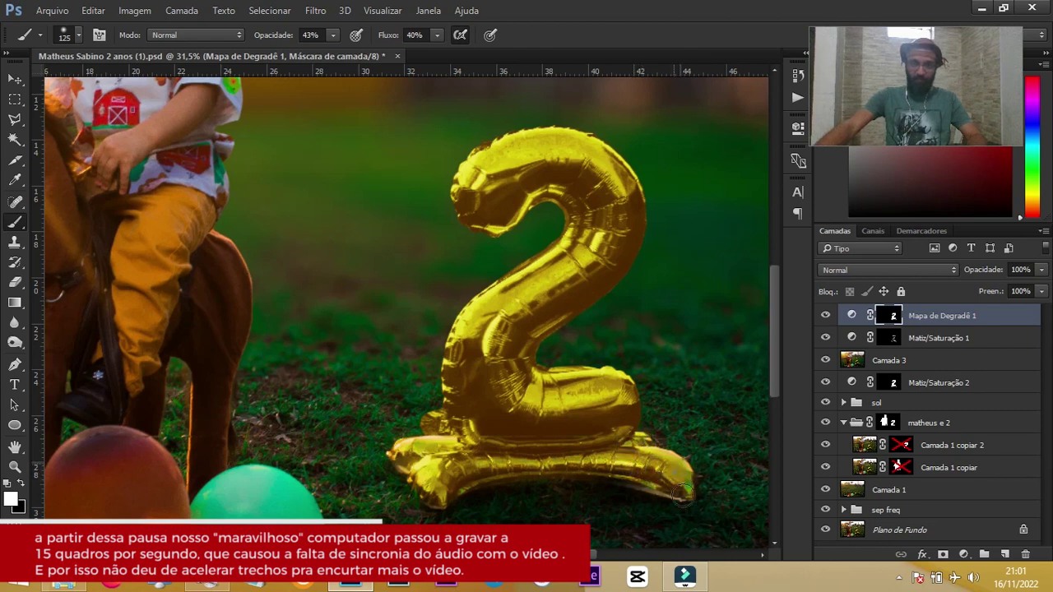
drag(676, 469, 678, 475)
drag(463, 474, 638, 453)
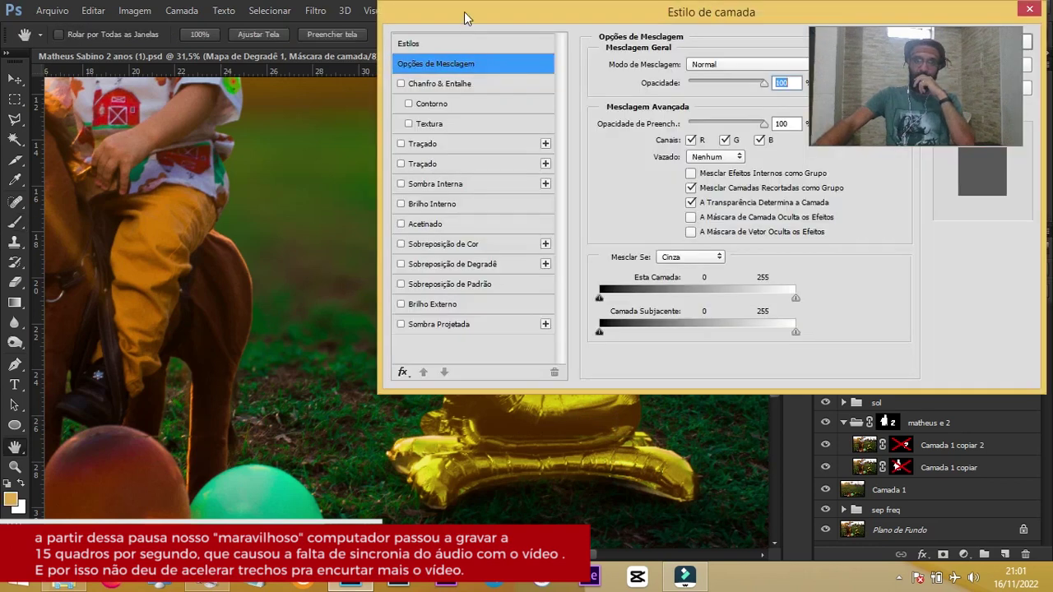
Split the Camada Subjacente Blend If sliders to 0/92 and 211/255 and confirm.
drag(464, 11, 624, 27)
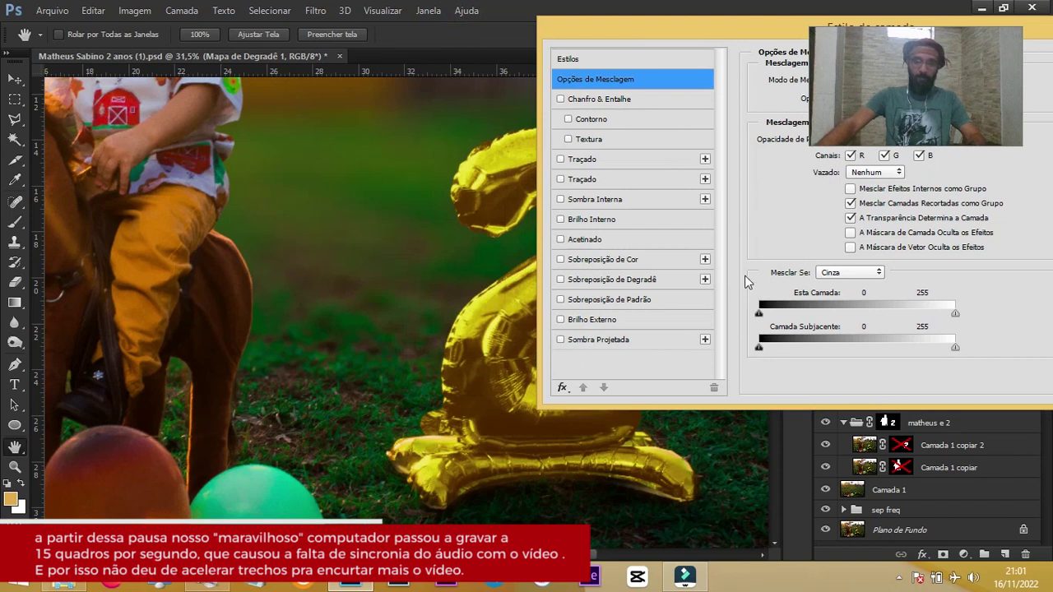
drag(760, 347, 819, 347)
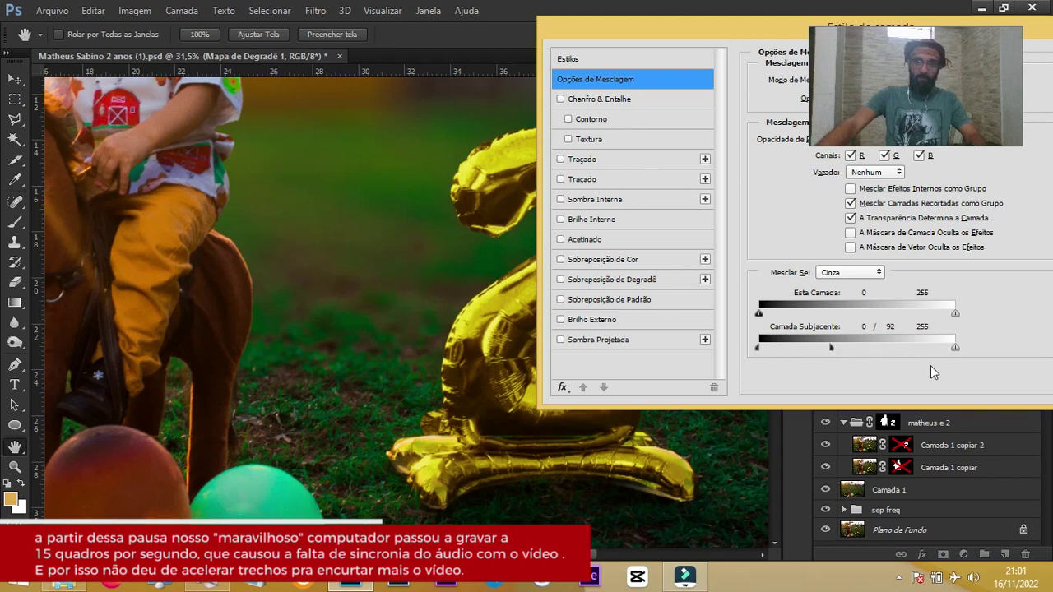
drag(954, 347, 926, 357)
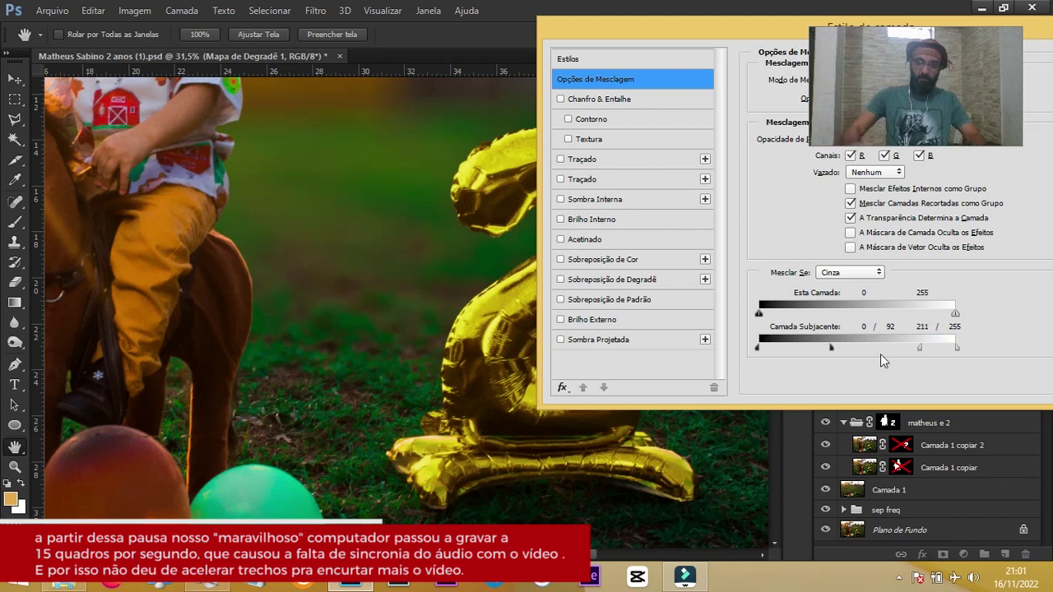
key(Return)
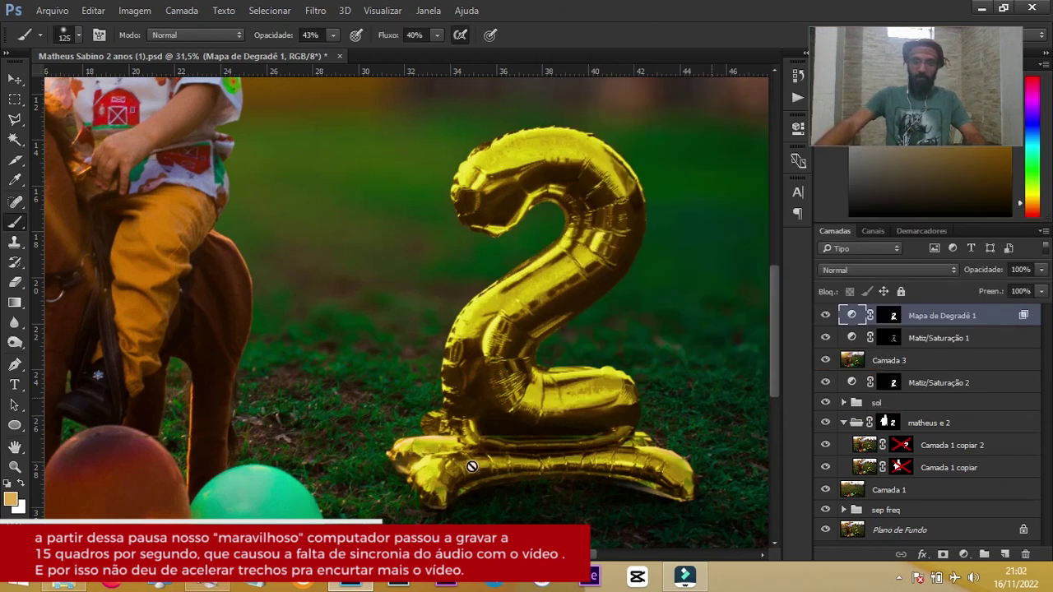
Paint the gradient map's layer mask to hide the gold along the balloon base.
click(893, 316)
drag(489, 434, 600, 428)
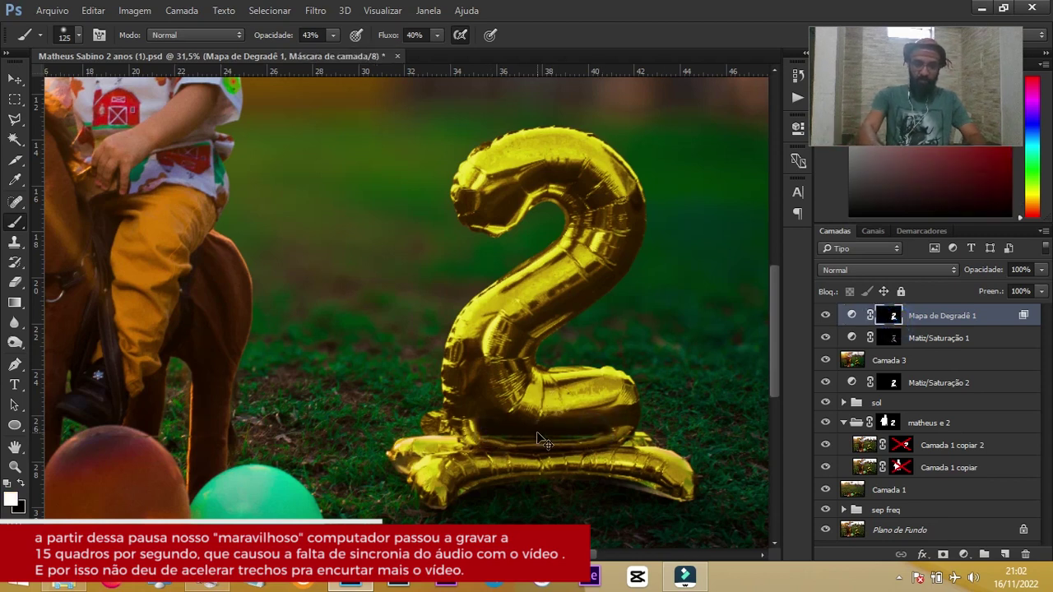
key(ctrl+0)
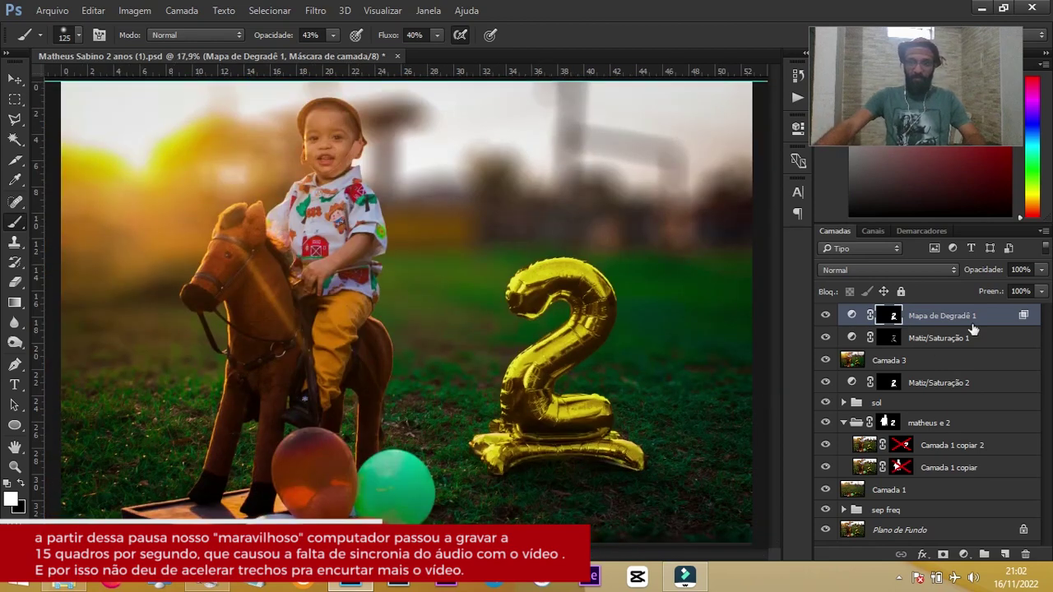
Split the underlying-layer Blend If dark slider to 38/110, then toggle the original-only view to compare.
double_click(859, 362)
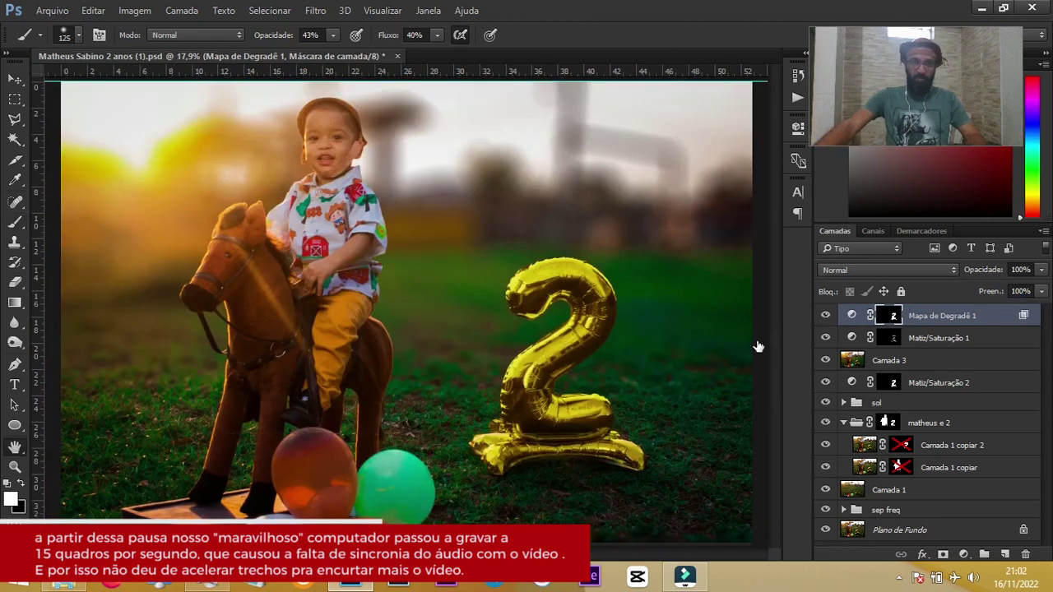
drag(357, 27, 800, 29)
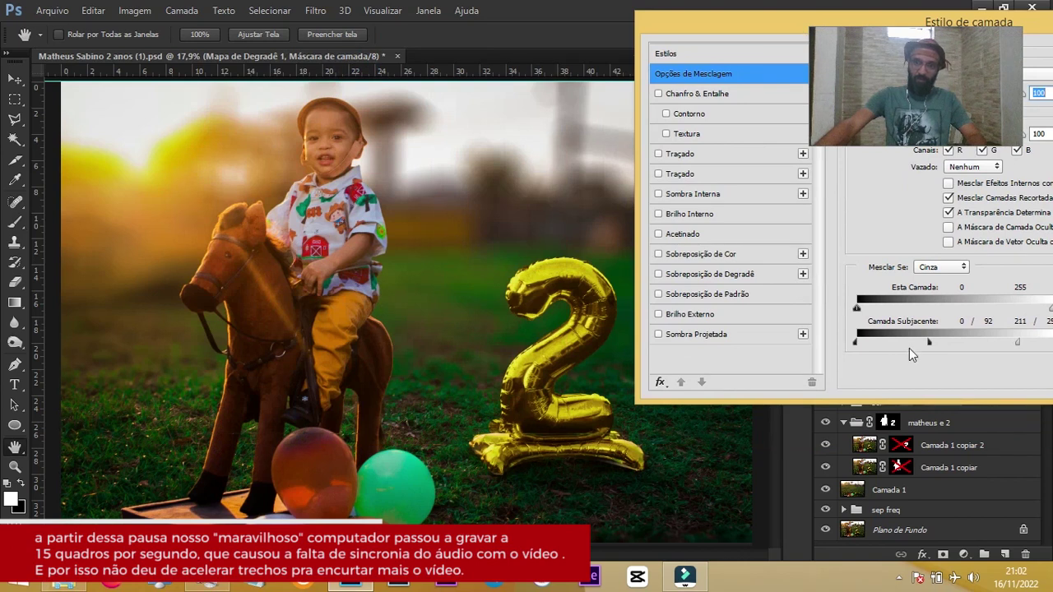
mouse_move(930, 342)
mouse_down()
mouse_move(962, 345)
mouse_move(943, 349)
mouse_up()
drag(857, 344, 886, 345)
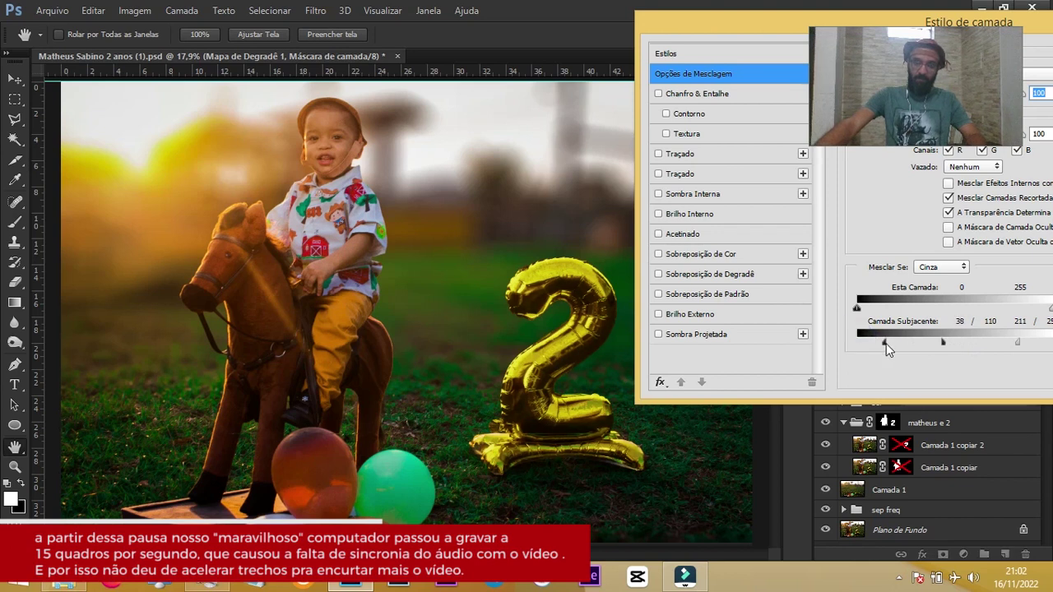
key(Return)
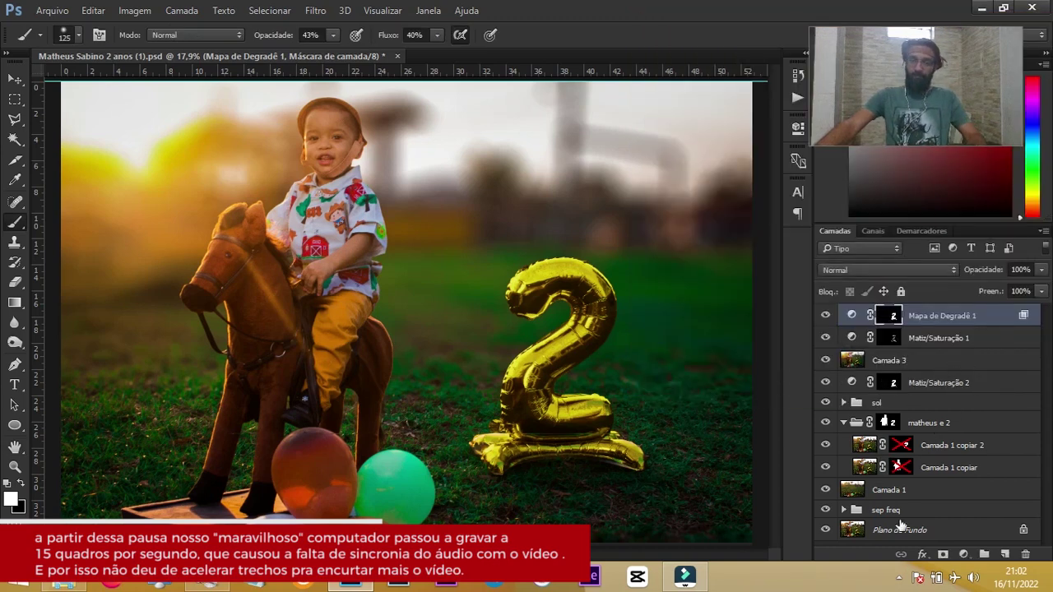
alt+click(826, 530)
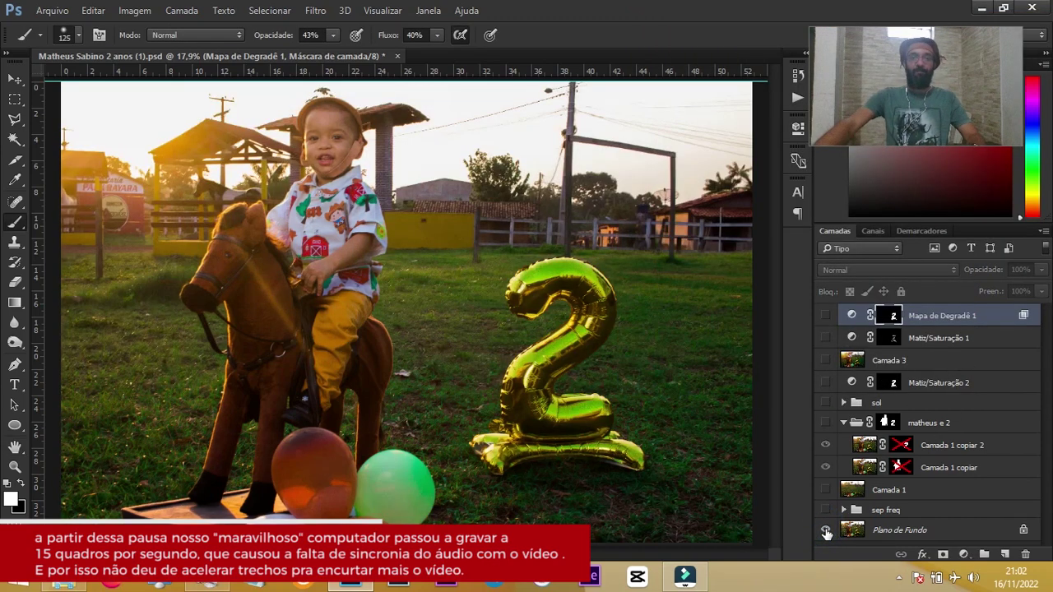
alt+click(826, 530)
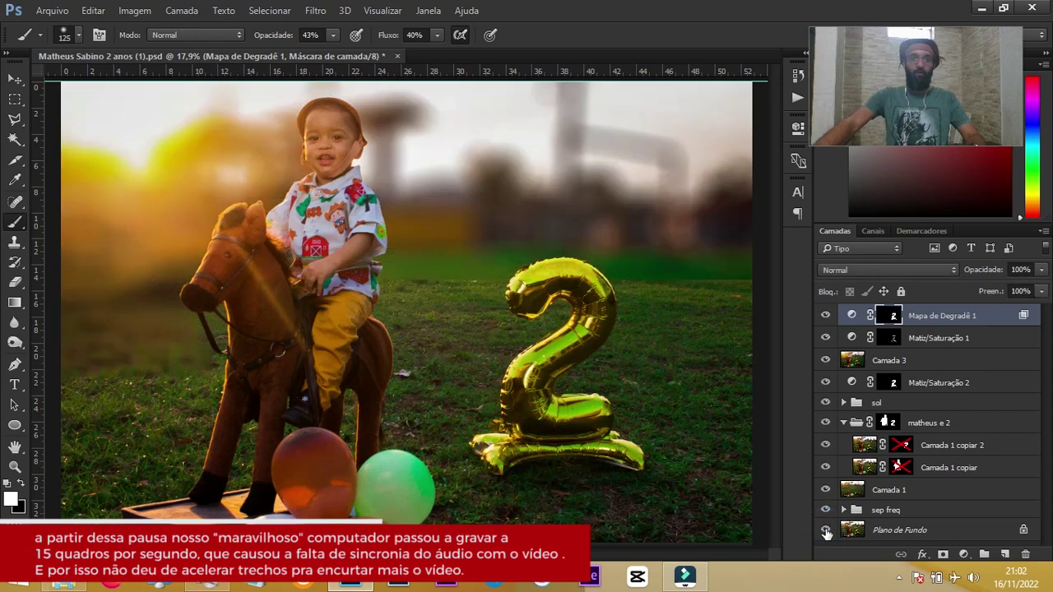